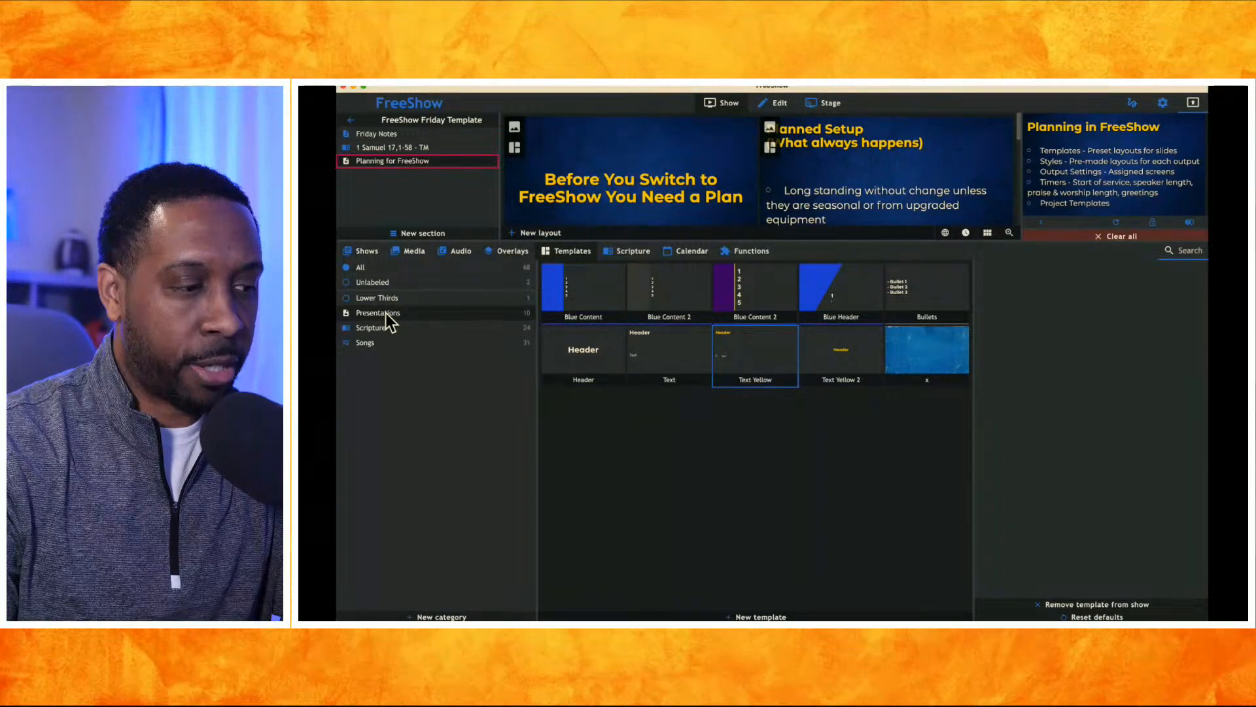
Look through the Lower Thirds and Songs template categories and view the 1 Samuel 17 scripture show's slides
left_click(381, 296)
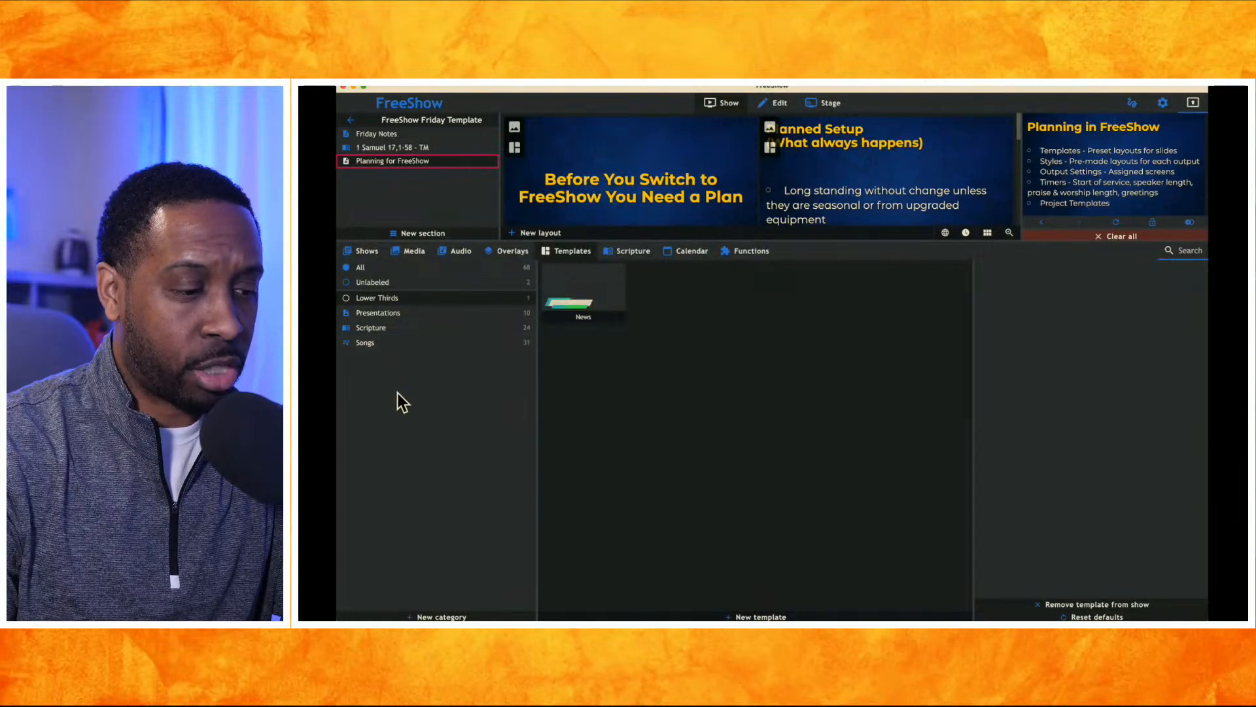
left_click(382, 341)
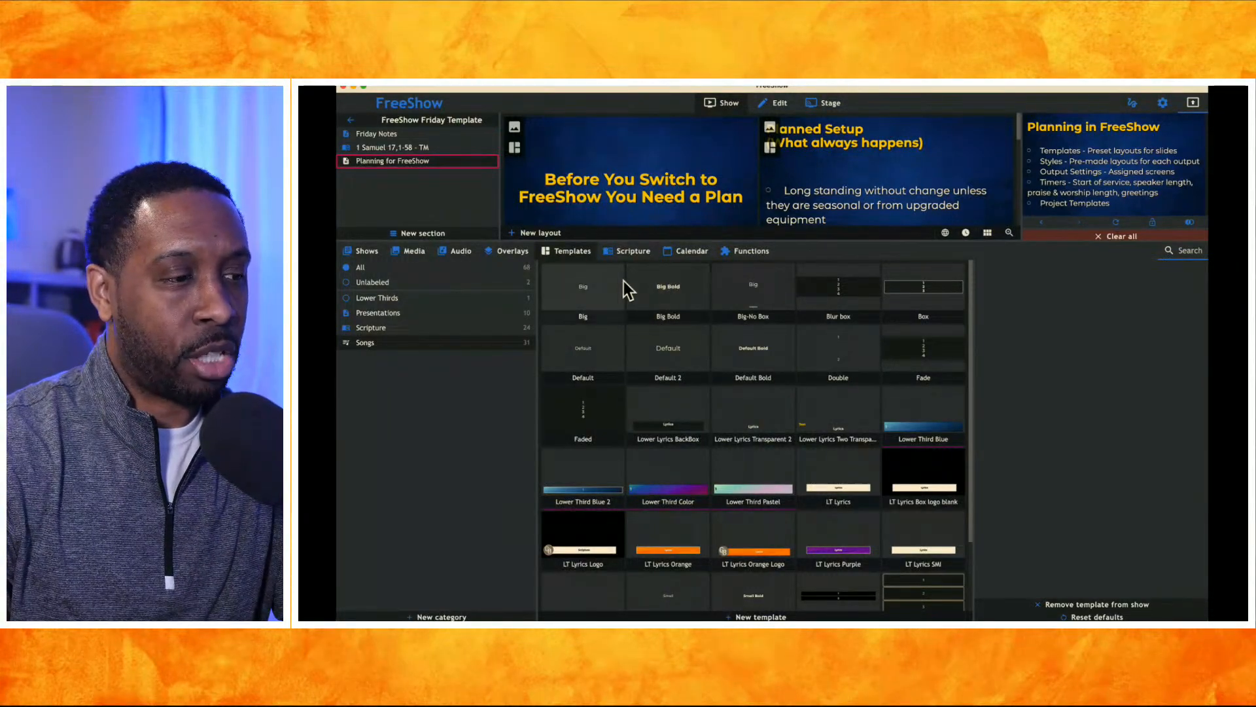
left_click(409, 146)
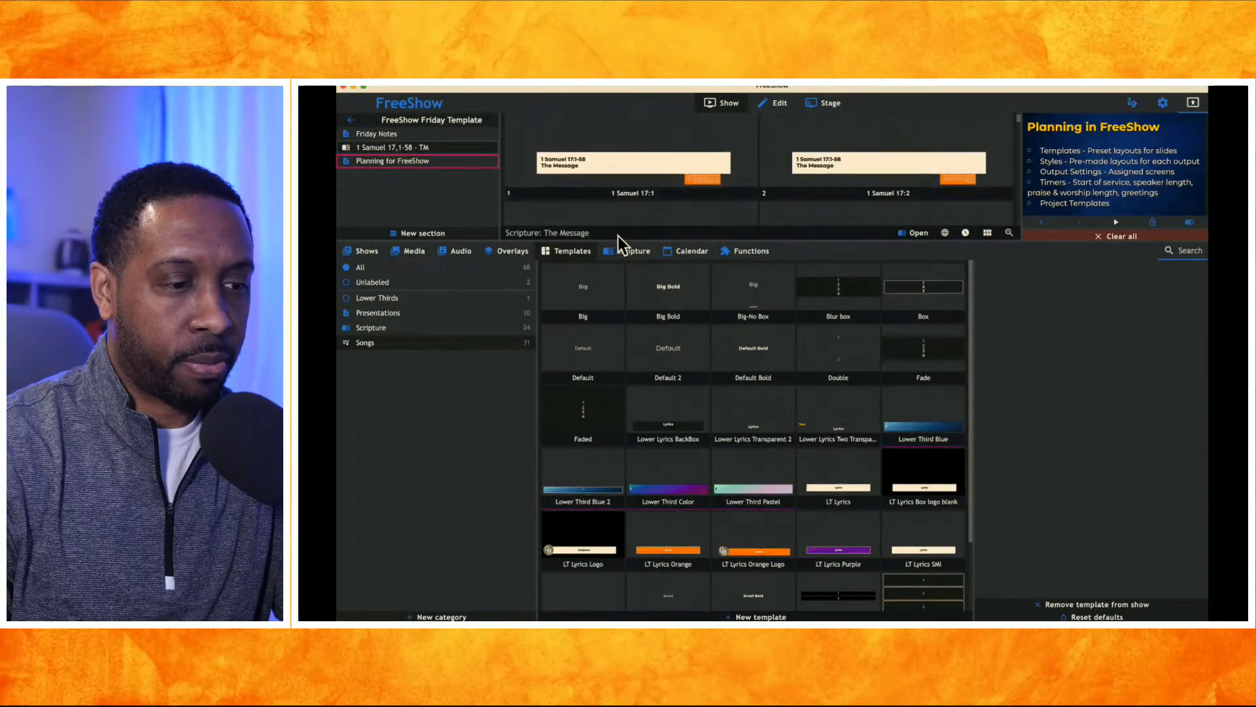
Enlarge the slide area, add the song agnus dei from the Songs category to the project and open it
left_click_drag(618, 236, 615, 346)
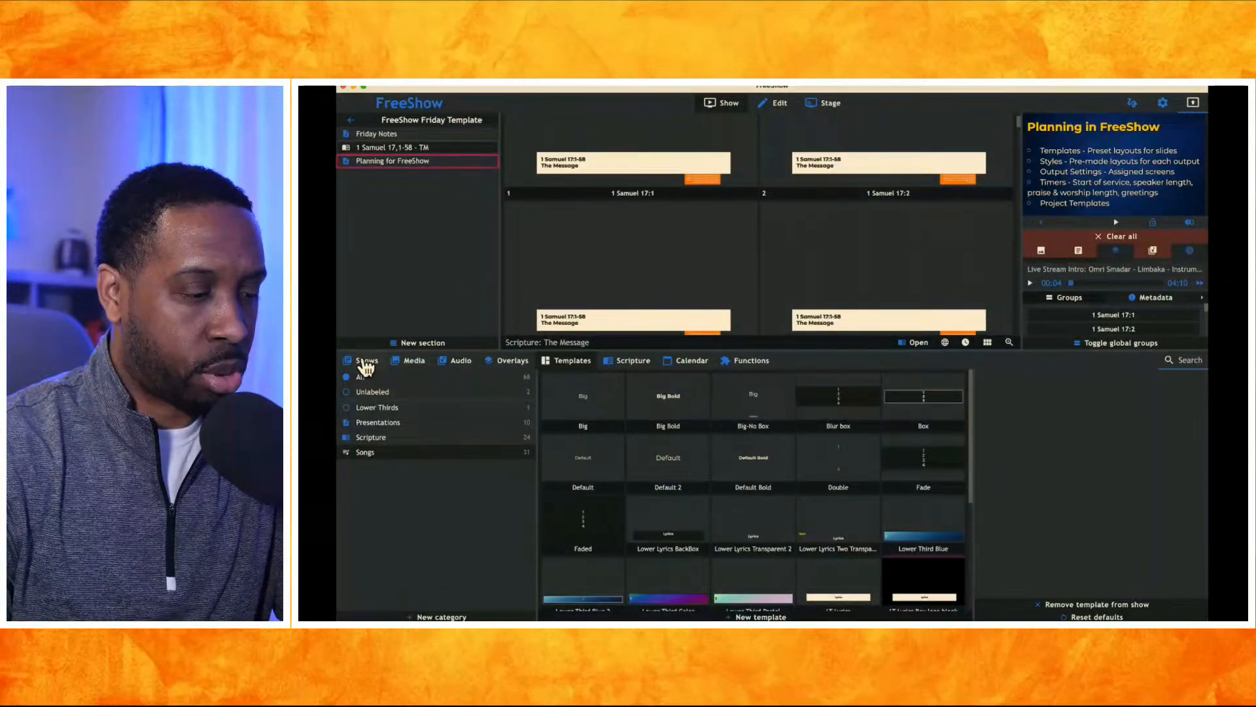
left_click(365, 365)
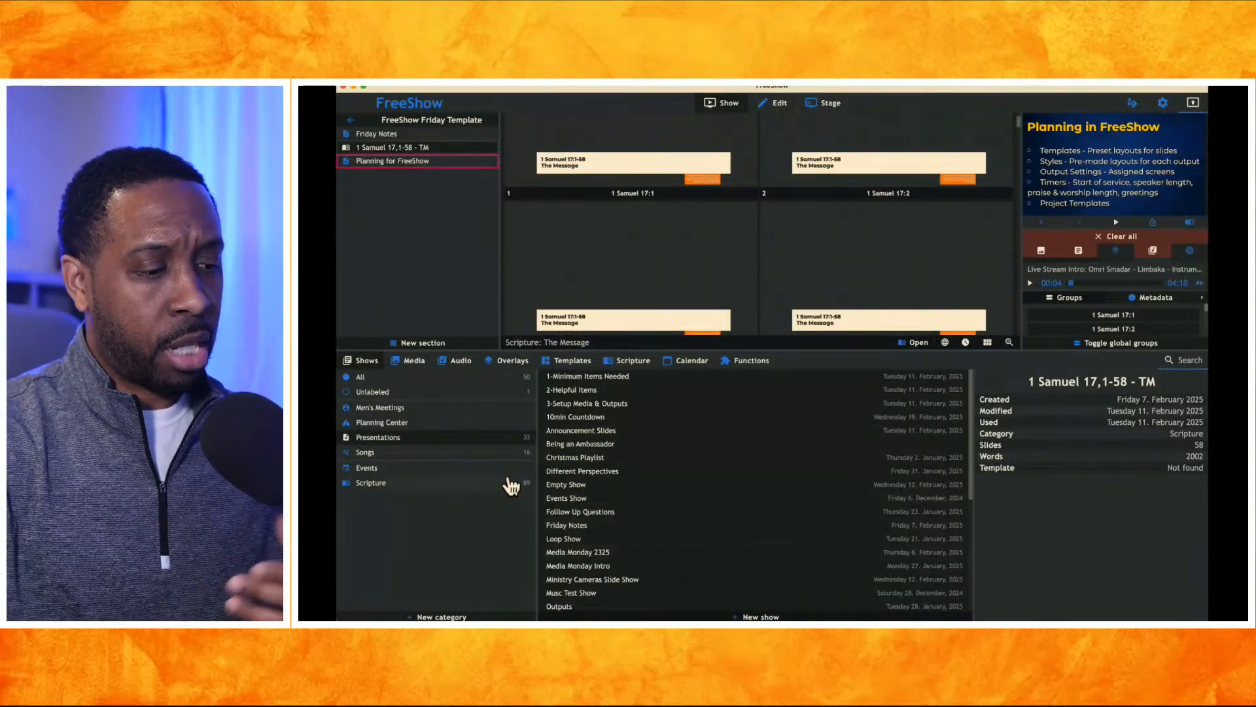
left_click(456, 453)
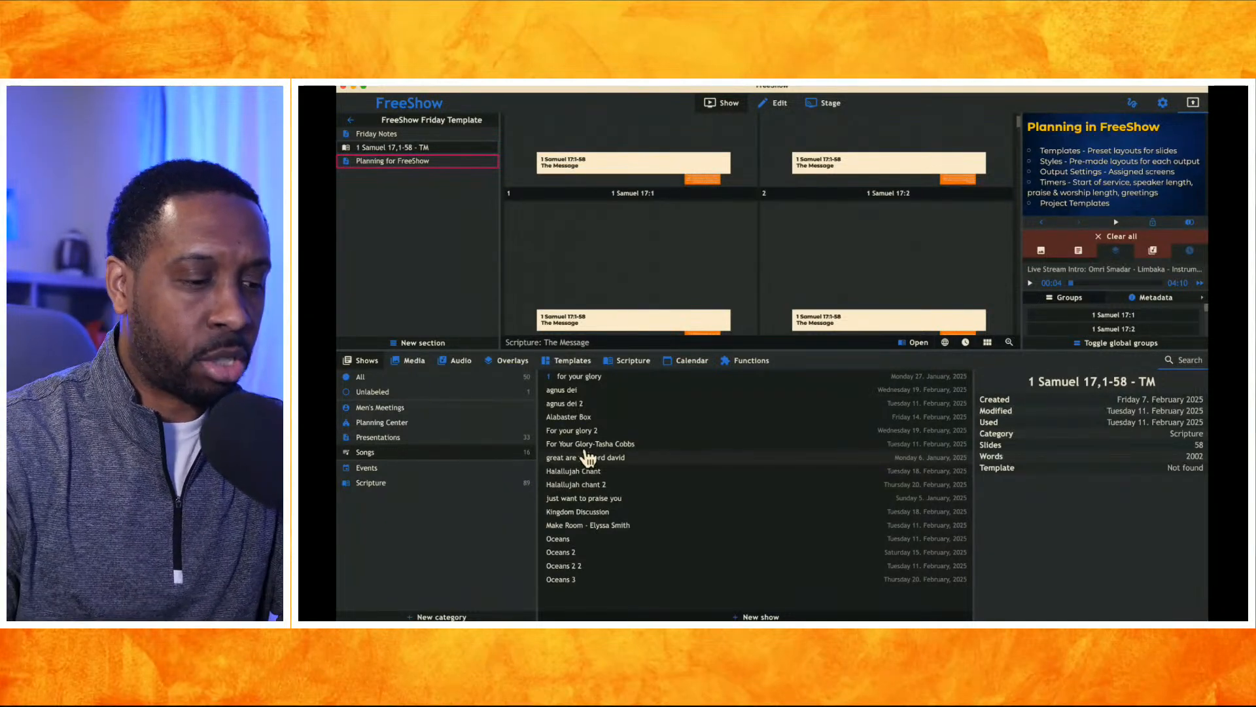
left_click_drag(579, 393, 429, 247)
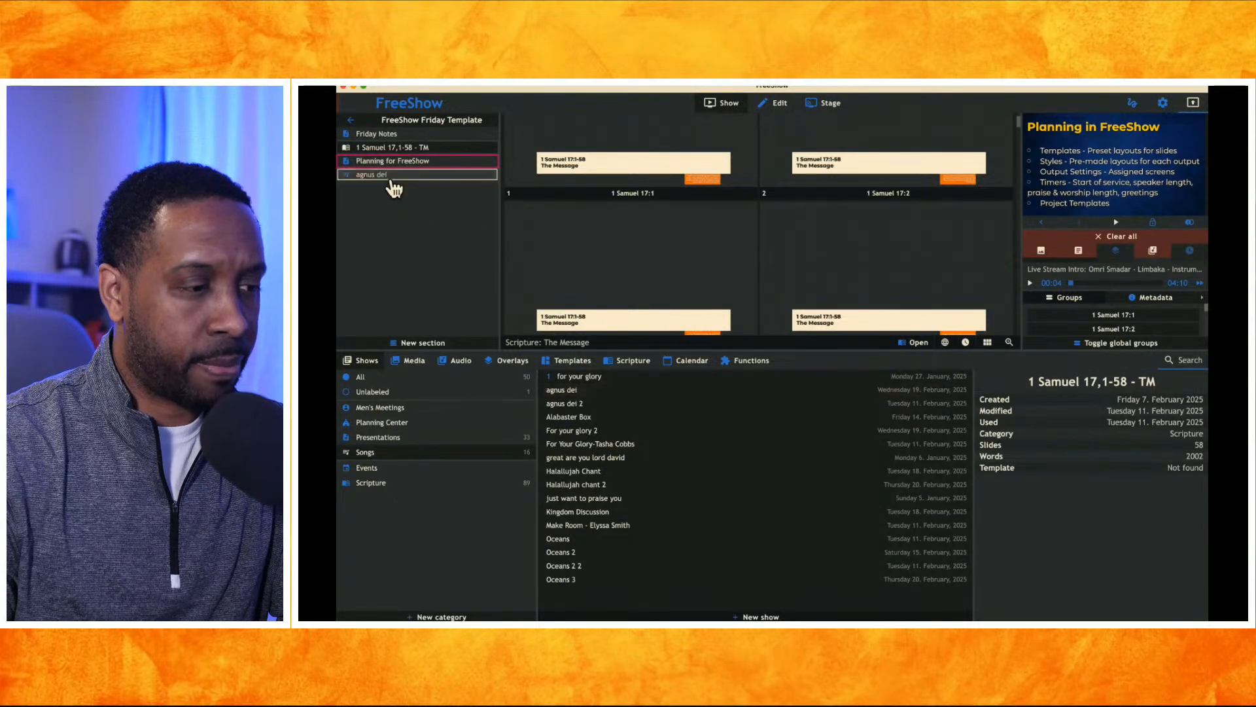
left_click(386, 175)
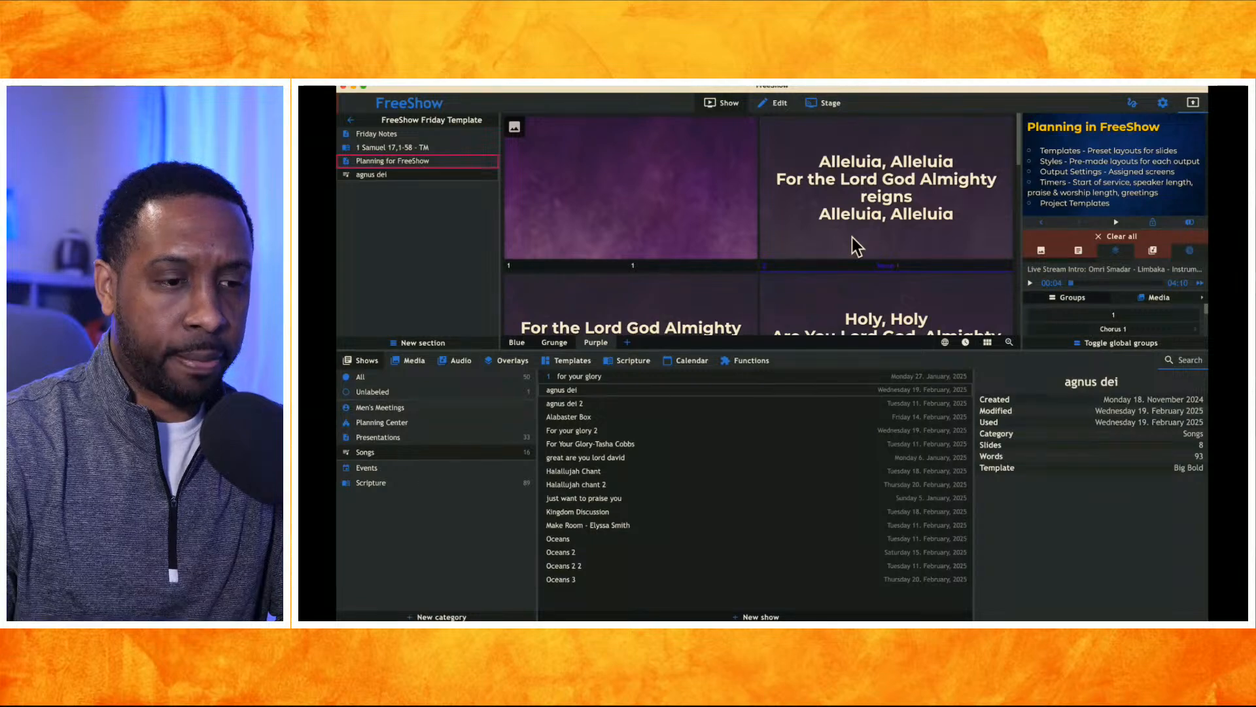
Send the second agnus dei slide to the output and apply the Big Bold song template to the show
scroll(852, 237, "down", 1)
scroll(852, 237, "up", 1)
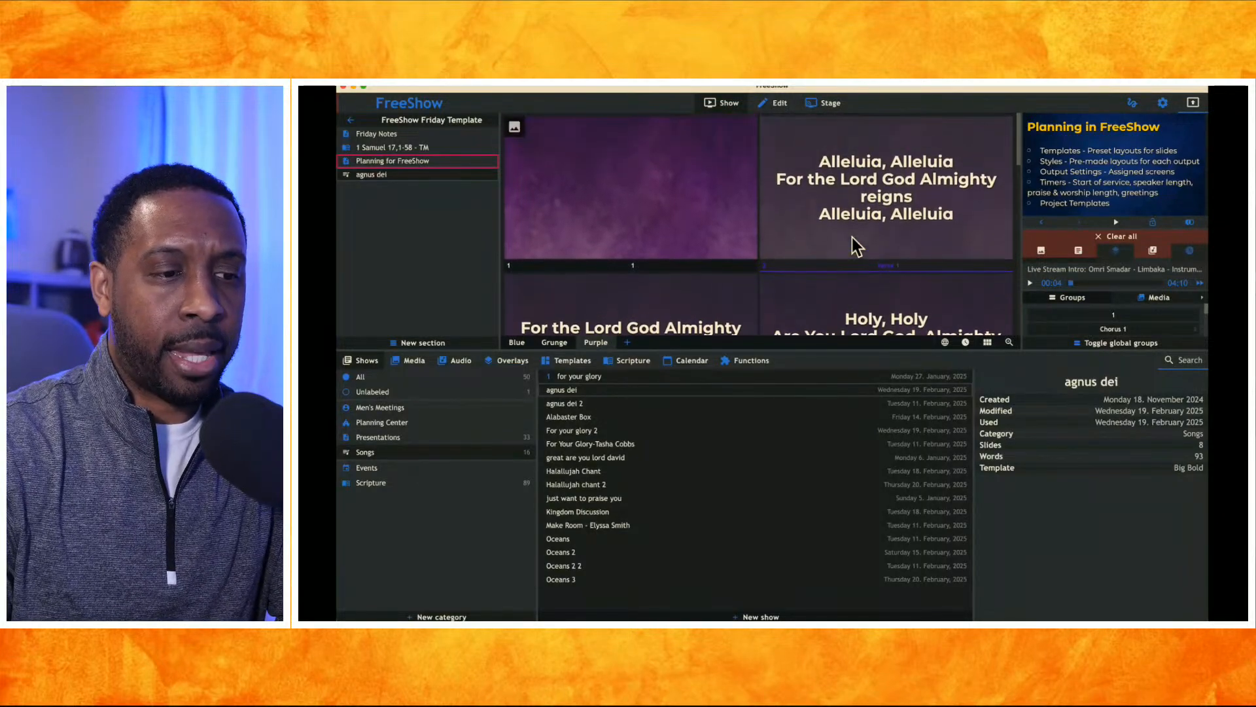
left_click(871, 186)
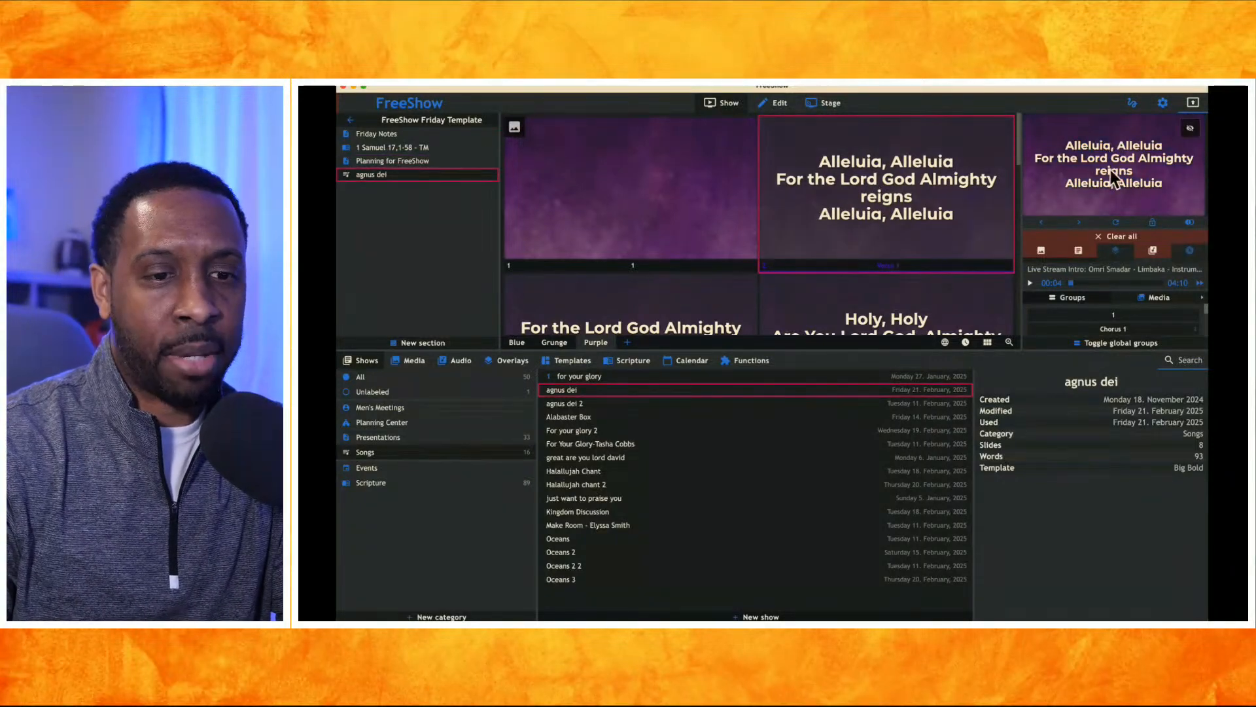
left_click(579, 360)
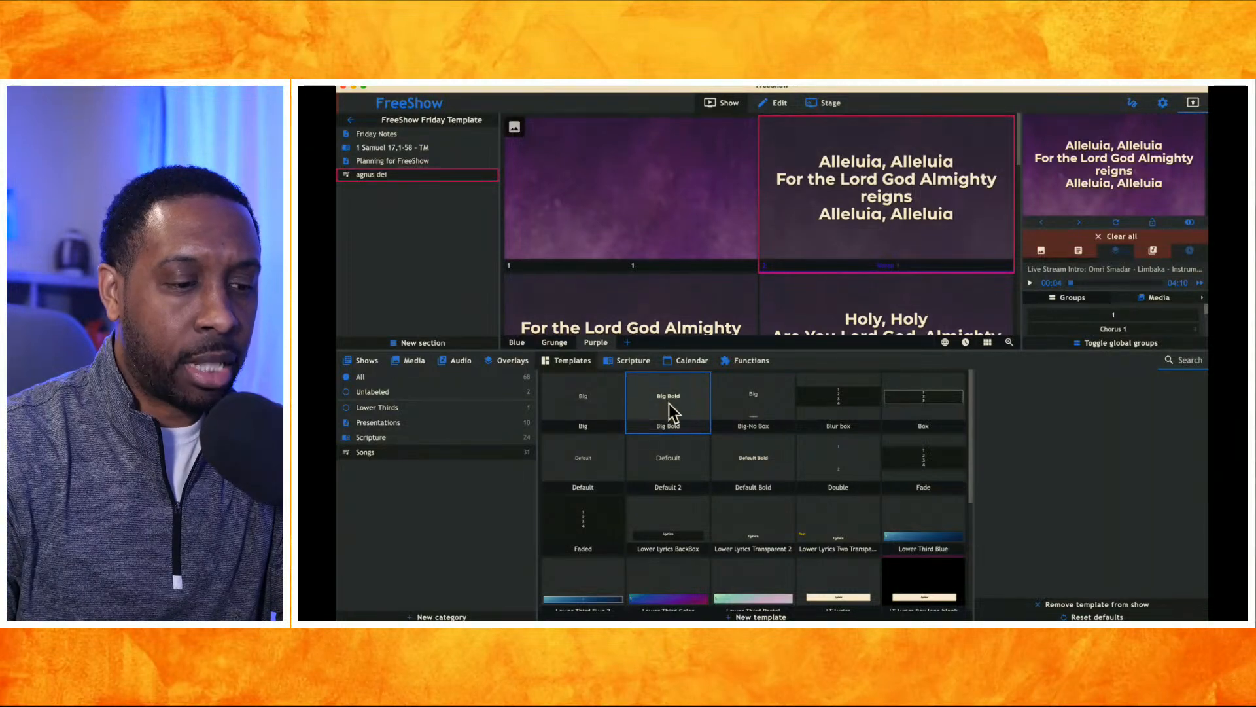
left_click_drag(668, 403, 640, 205)
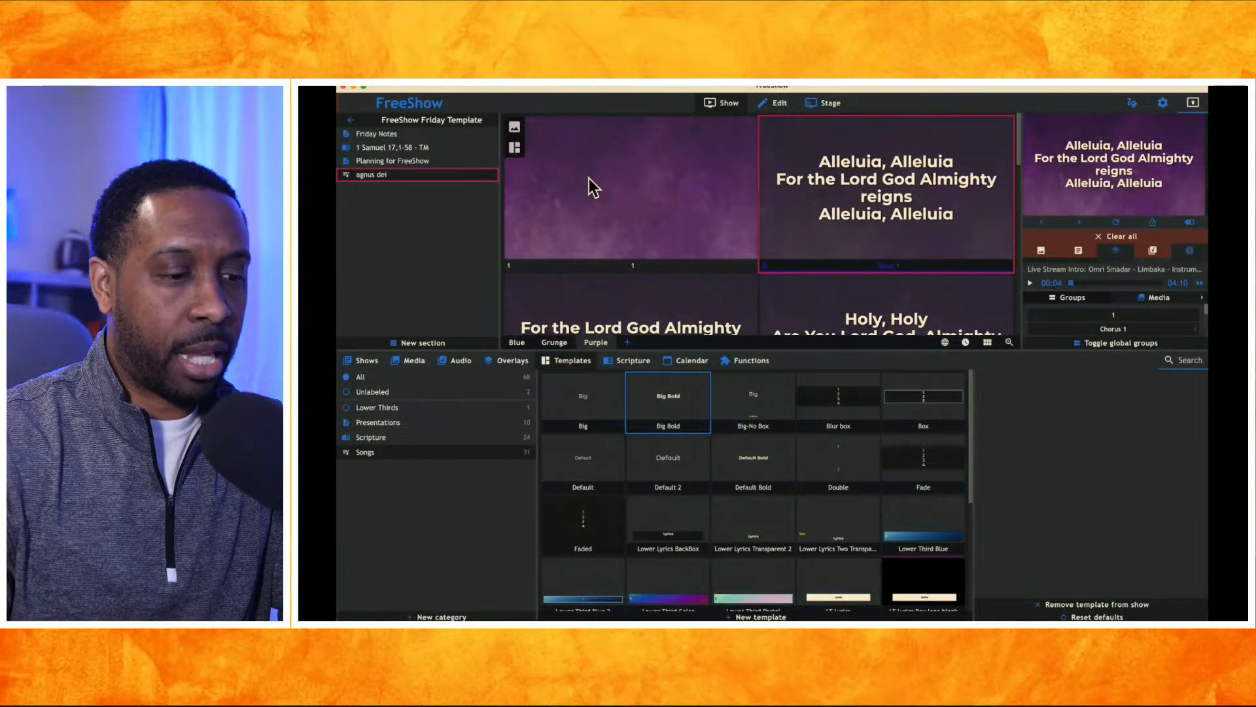
Open the Big Bold template for editing and stretch its text box slightly taller at the upper and lower edges
right_click(659, 402)
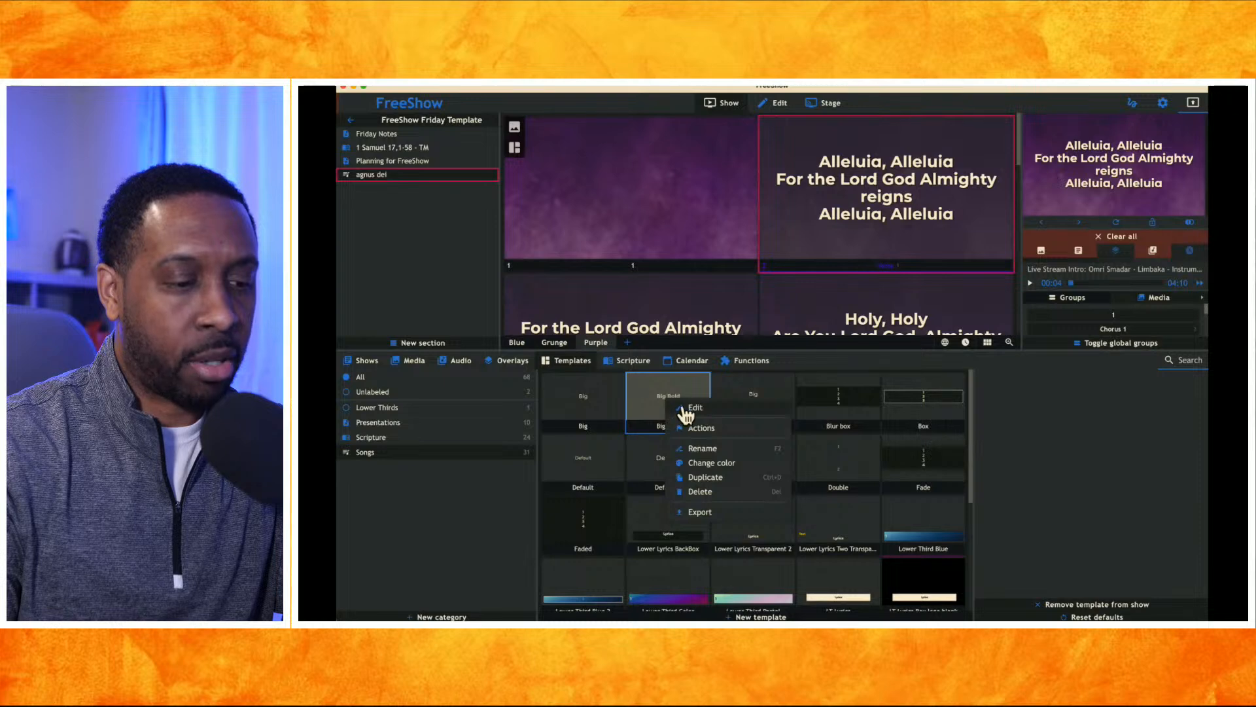
left_click(683, 406)
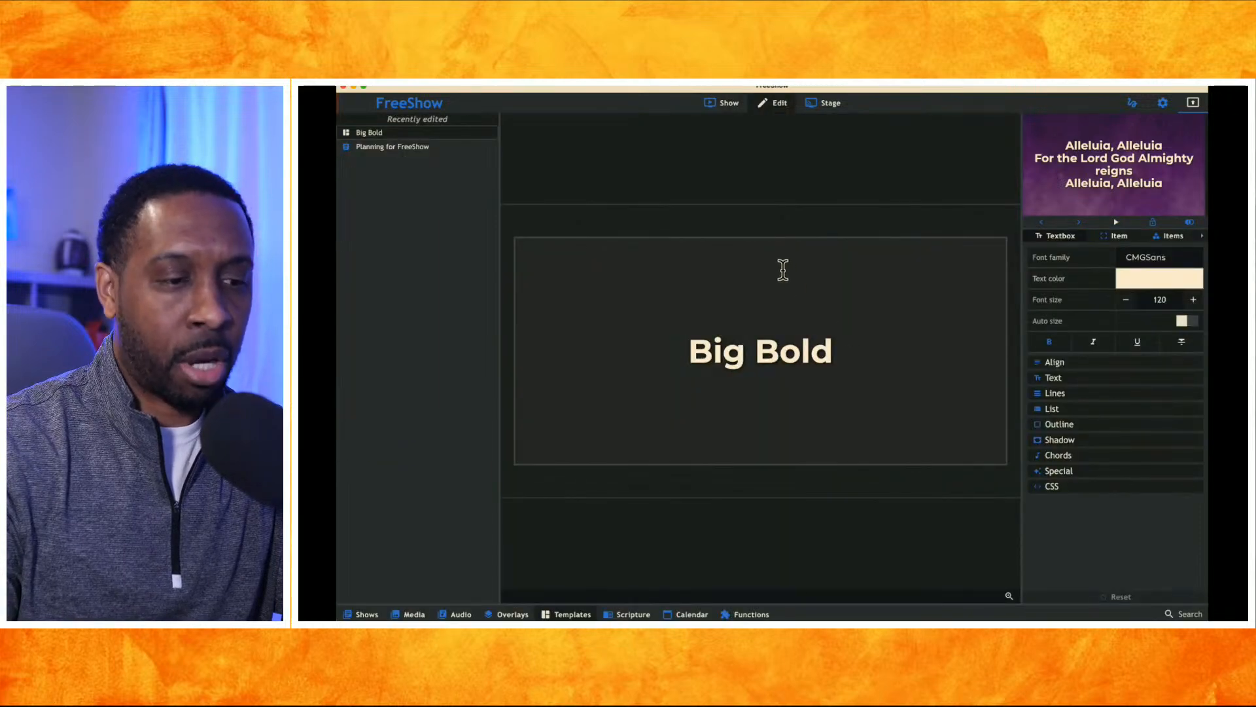
left_click(761, 238)
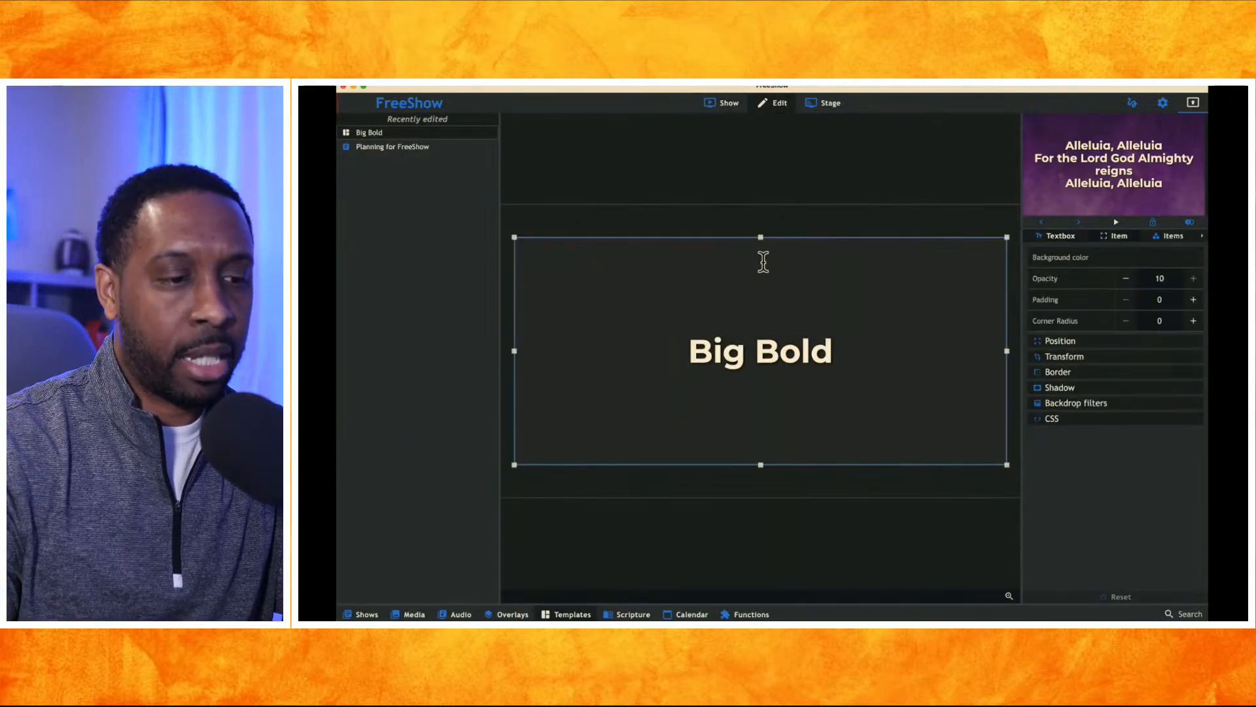
left_click_drag(763, 236, 760, 224)
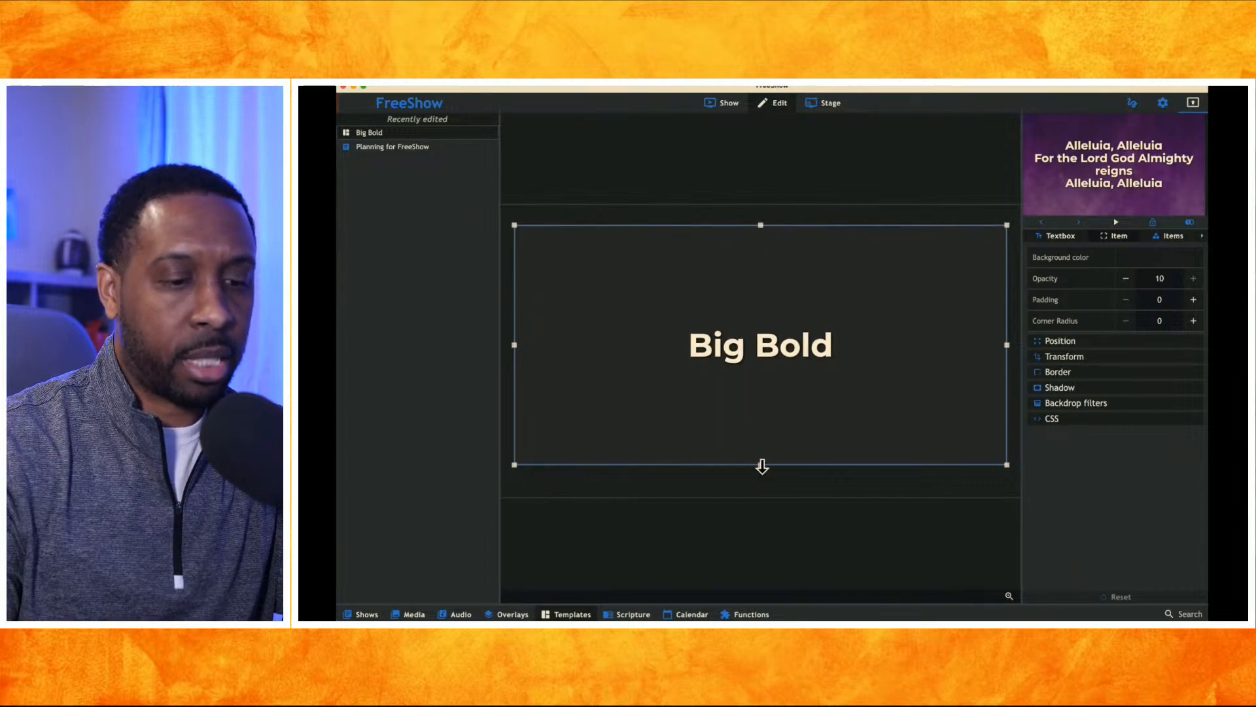
left_click_drag(763, 466, 761, 480)
Increase the font size of the Big Bold template's text to 130
left_click(1060, 237)
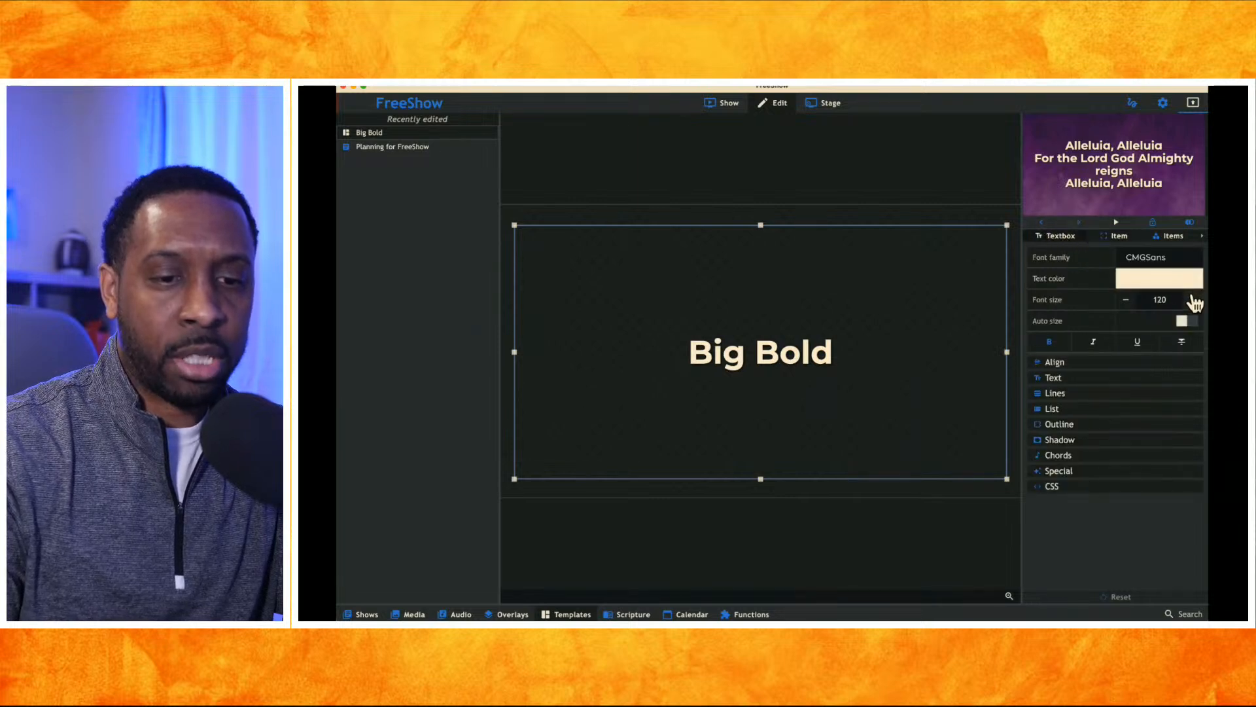
left_click(1193, 300)
left_click(1193, 300)
left_click(1193, 299)
left_click(1193, 299)
left_click(1193, 300)
left_click(1193, 300)
left_click(1193, 300)
left_click(1193, 299)
left_click(1193, 299)
left_click(1193, 299)
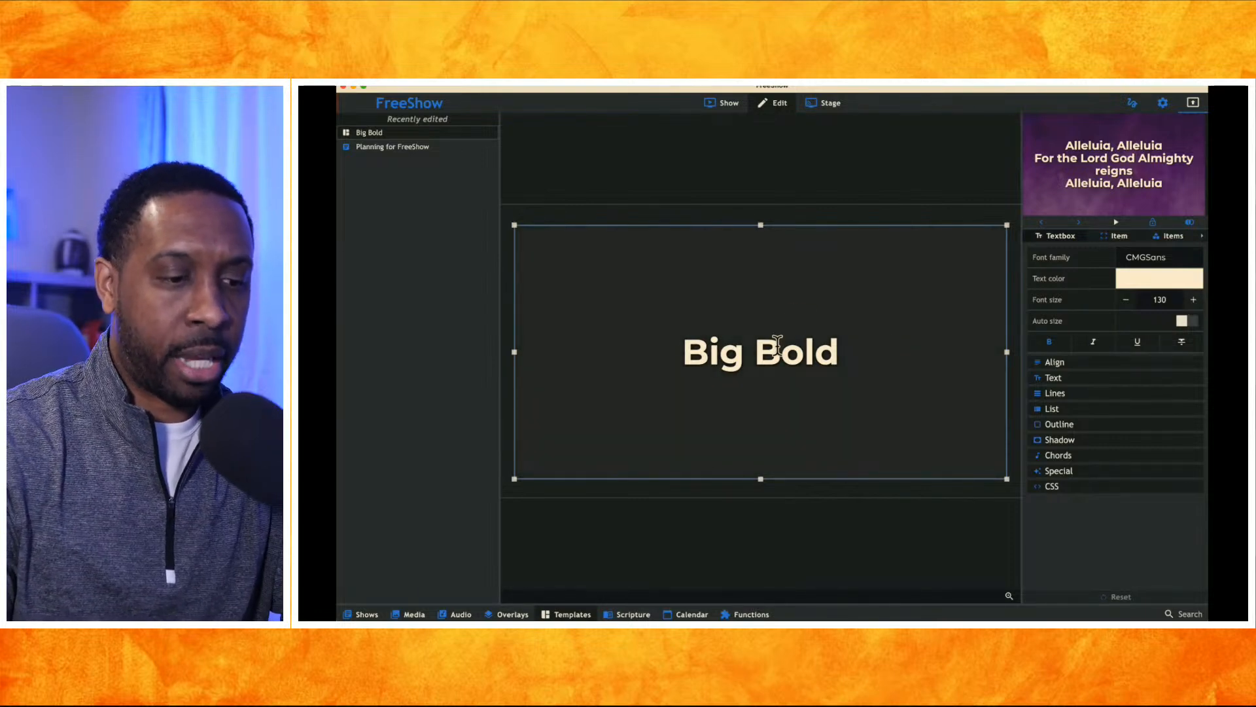
Return to the agnus dei slides, refresh the live output with the edited template and check it in the enlarged preview
left_click(725, 110)
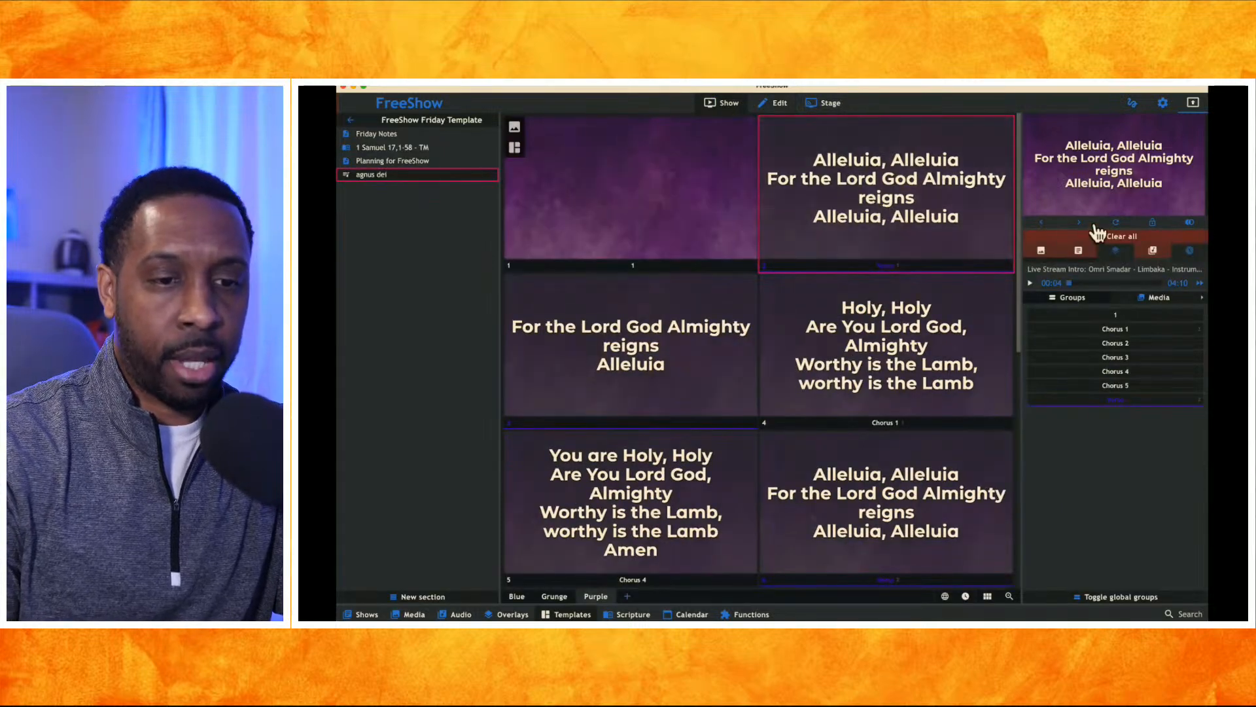
left_click(1116, 223)
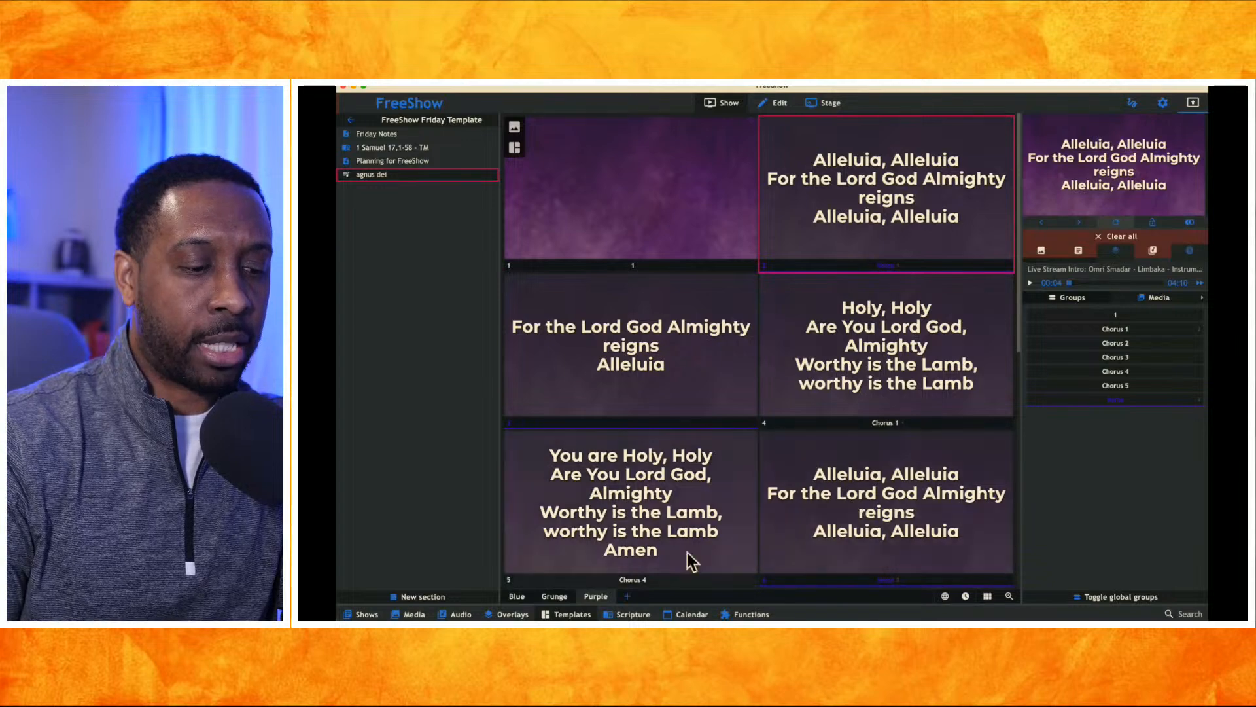
left_click(571, 615)
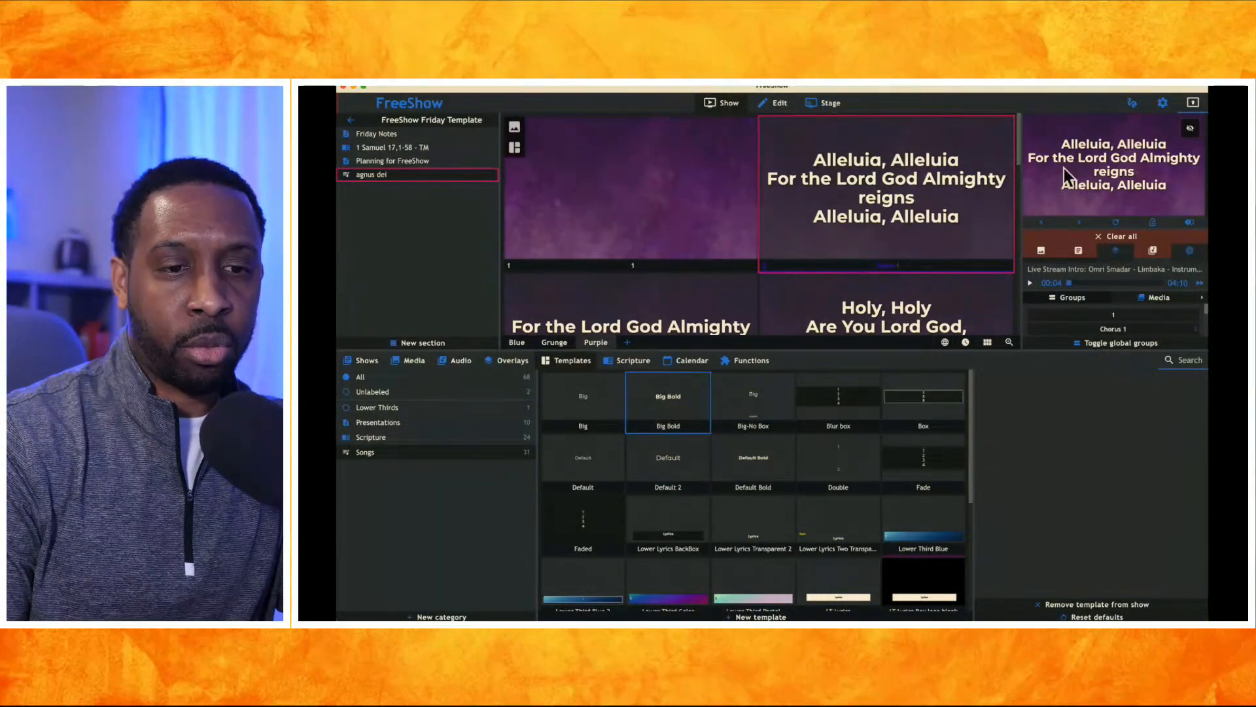
left_click(1092, 167)
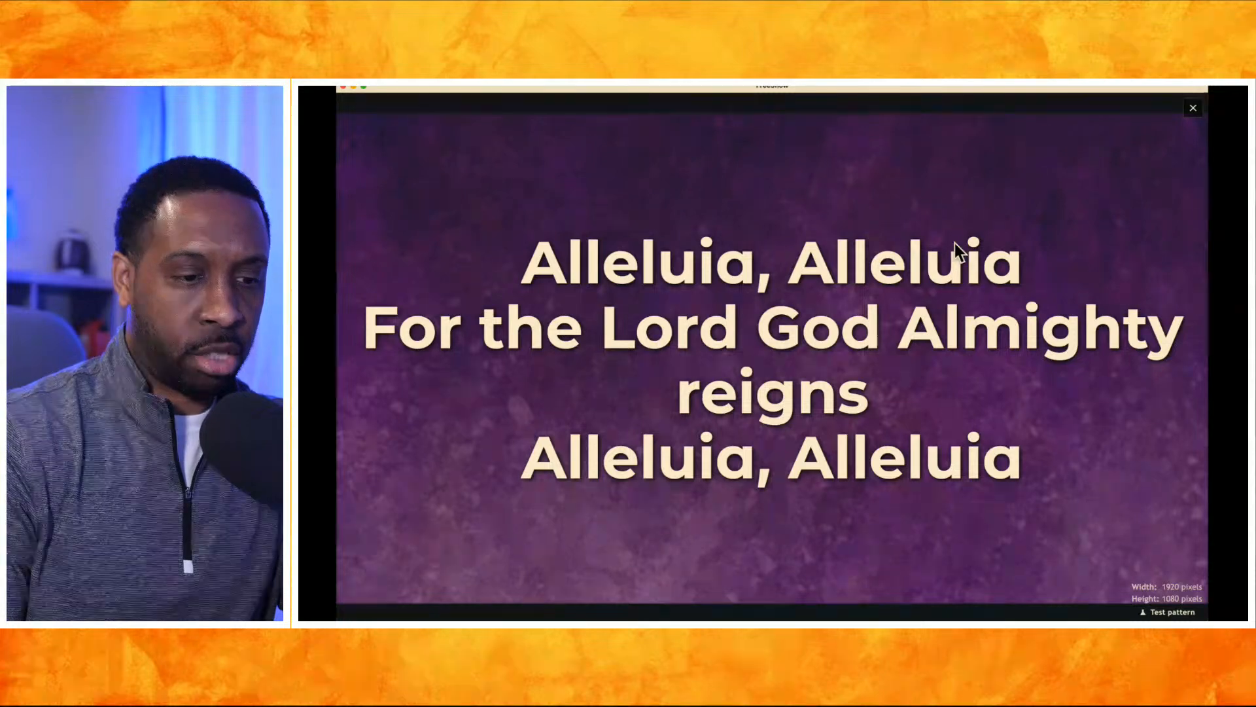
left_click(888, 280)
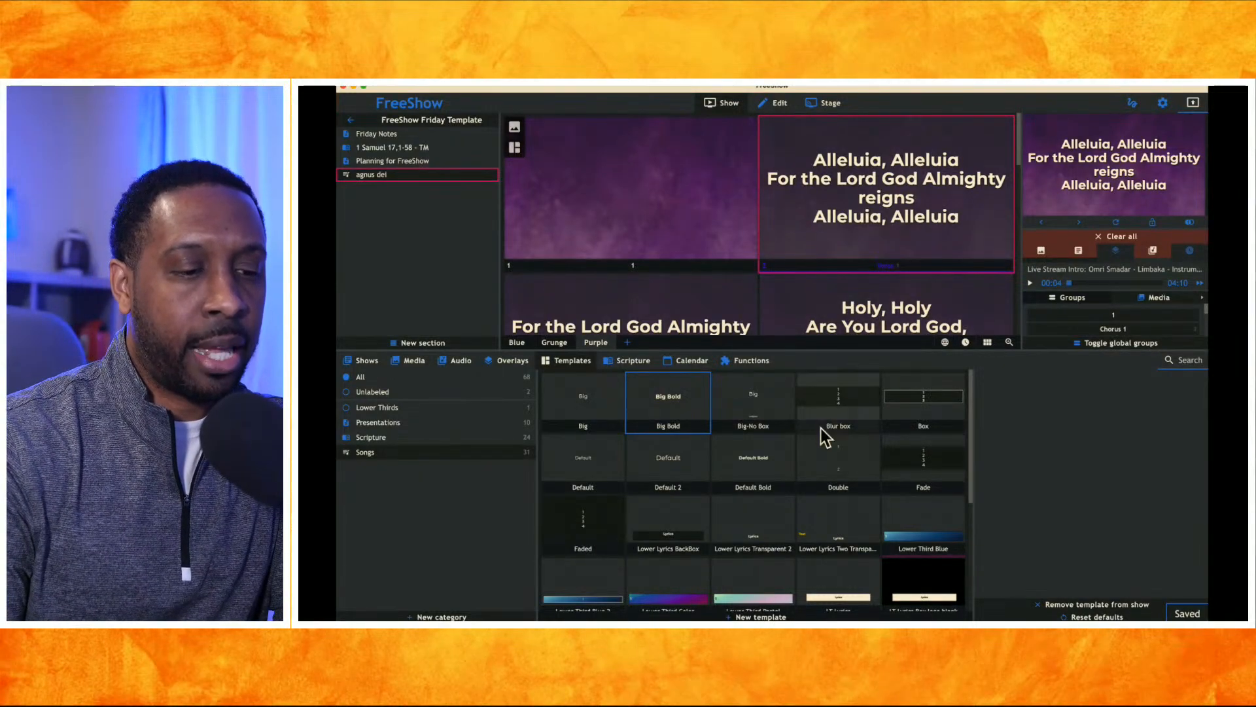
Apply the Lower Lyrics Transparent 2 template to agnus dei and check the output in the enlarged preview
scroll(787, 479, "down", 2)
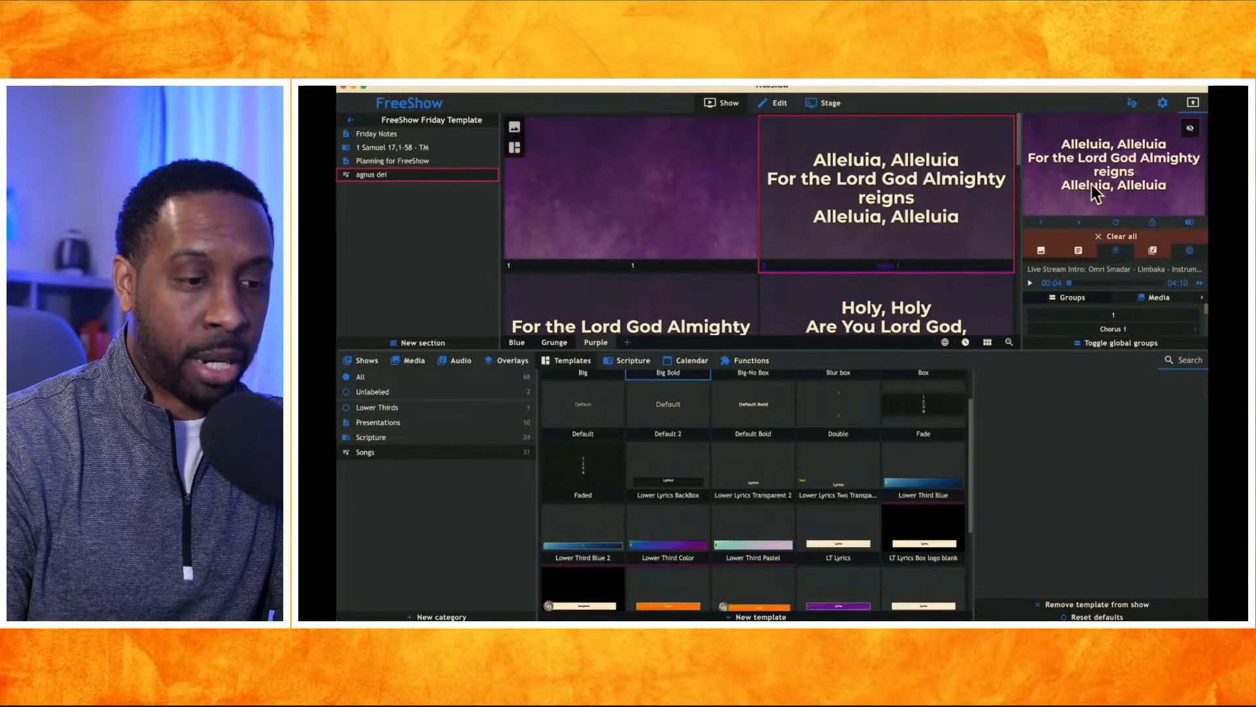
left_click(758, 482)
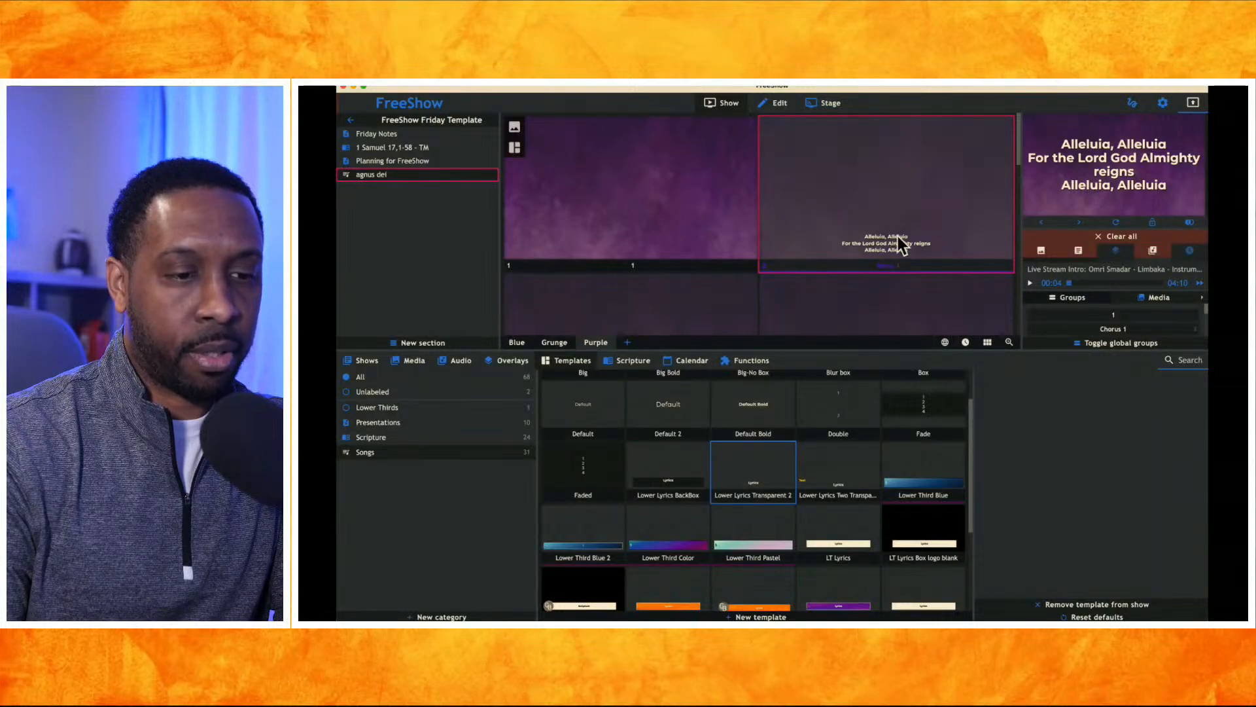
left_click(1120, 163)
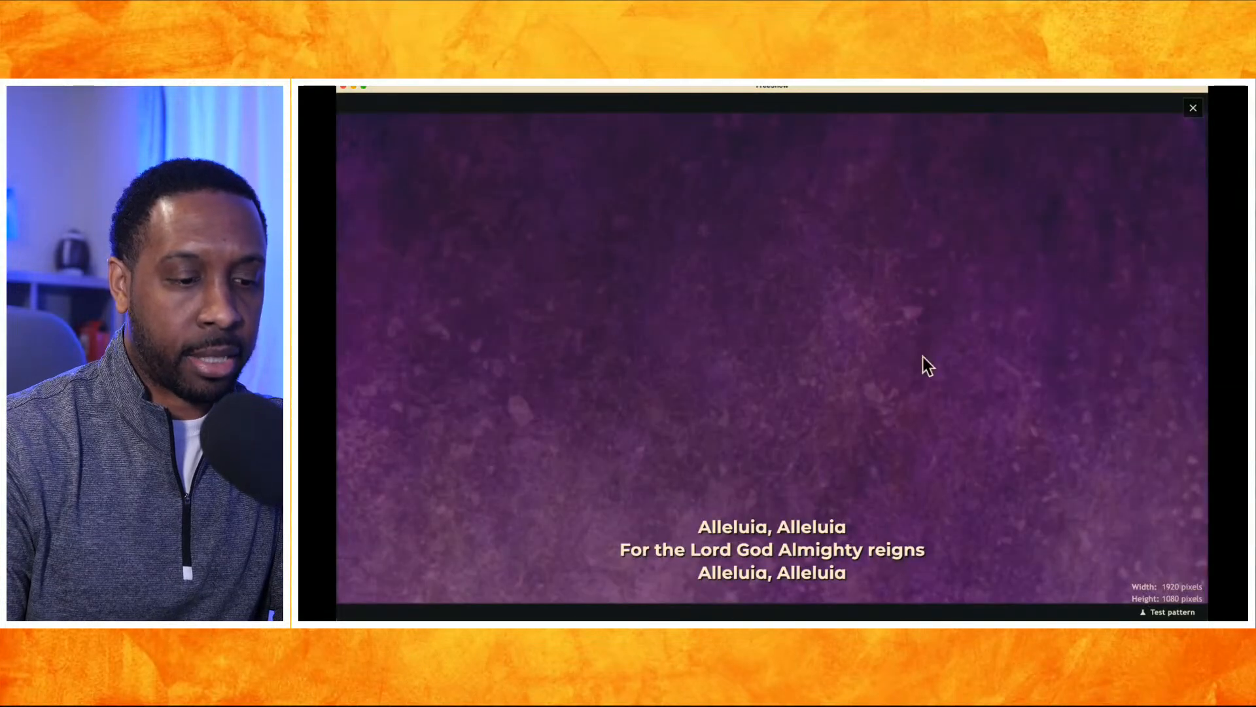
key("Escape")
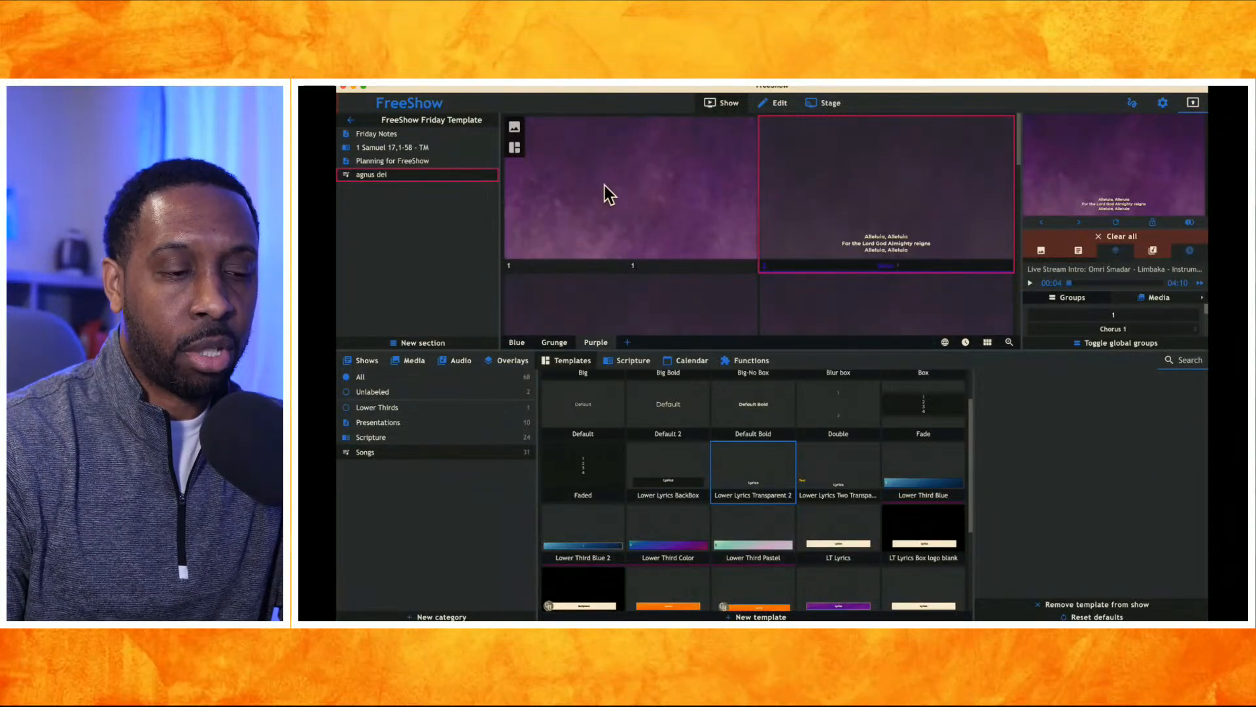
Compare the Grunge, Blue and Purple layouts of agnus dei, ending on the Blue layout
left_click(553, 342)
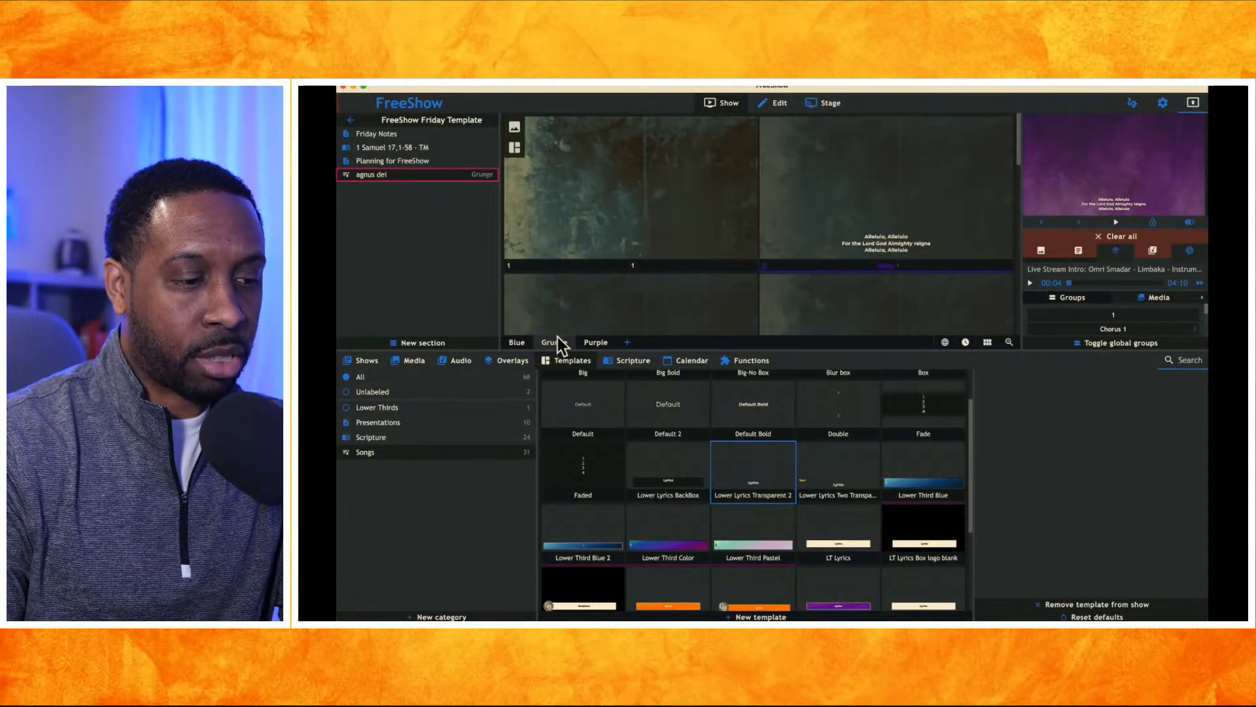
left_click(527, 340)
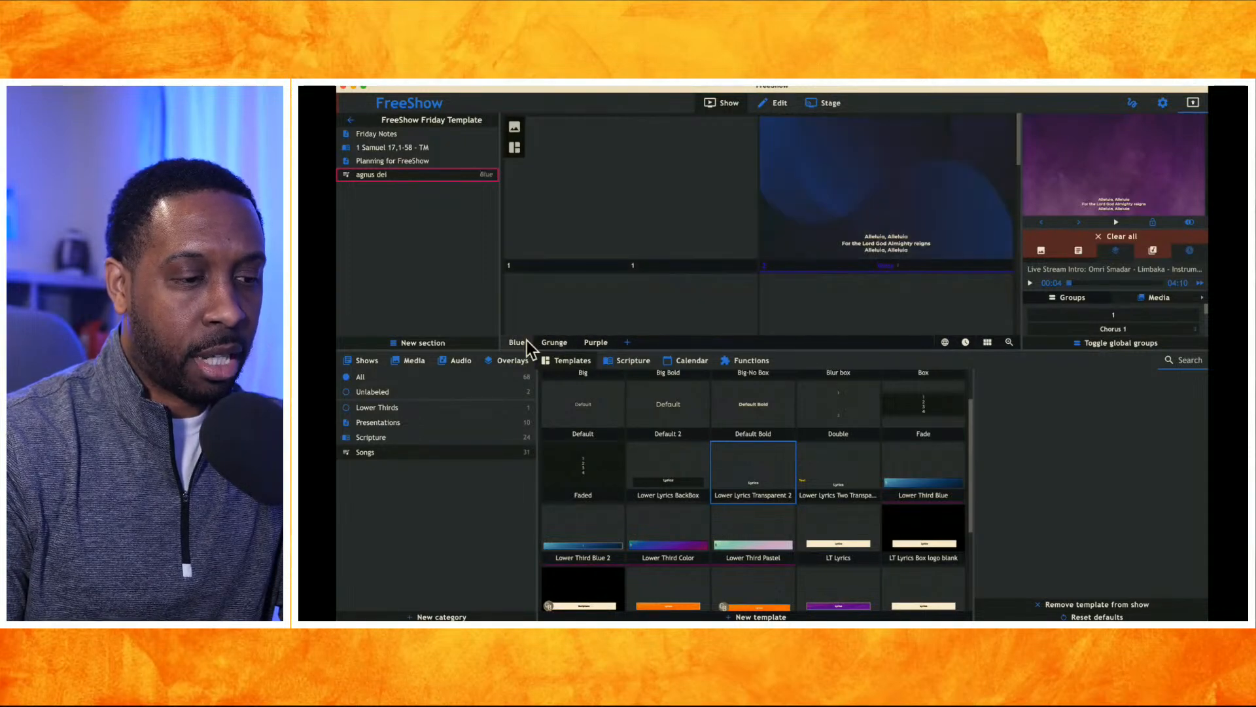
left_click(600, 340)
left_click(561, 343)
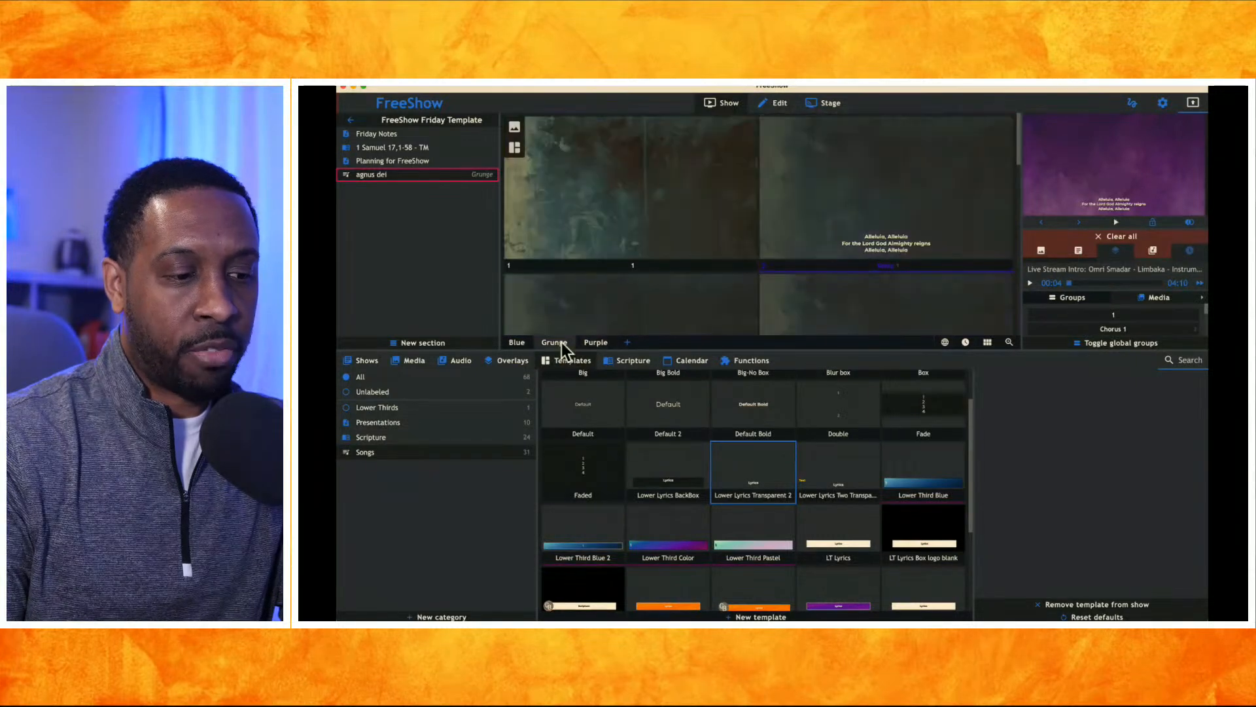
left_click(522, 341)
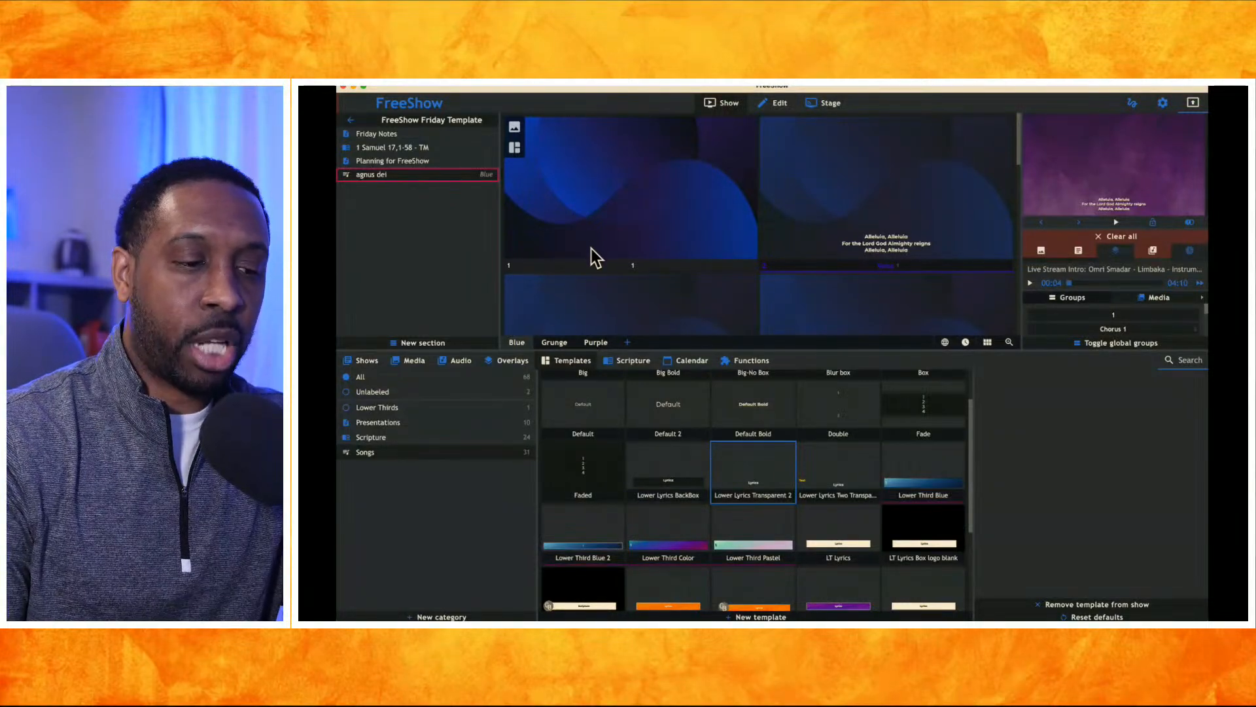
Set backdrop 15 from the Grunge Backdrops media folder as the first slide's background and send the second slide to the output
left_click(422, 362)
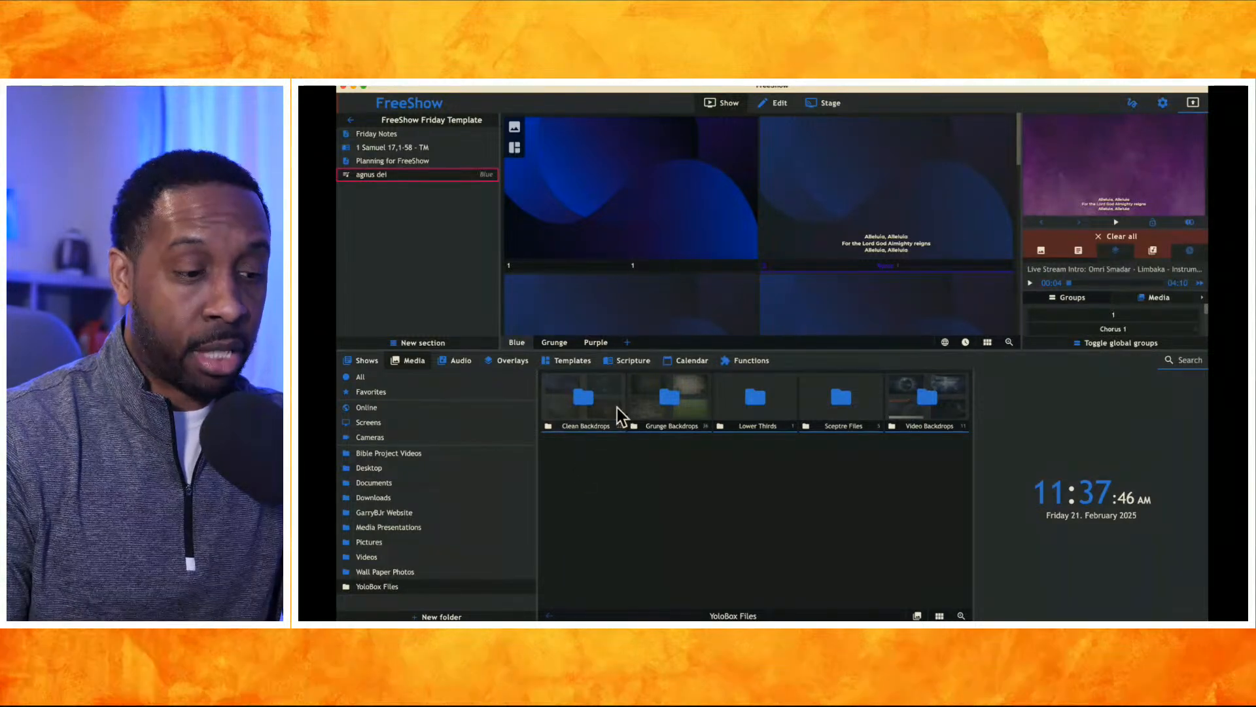
left_click(648, 400)
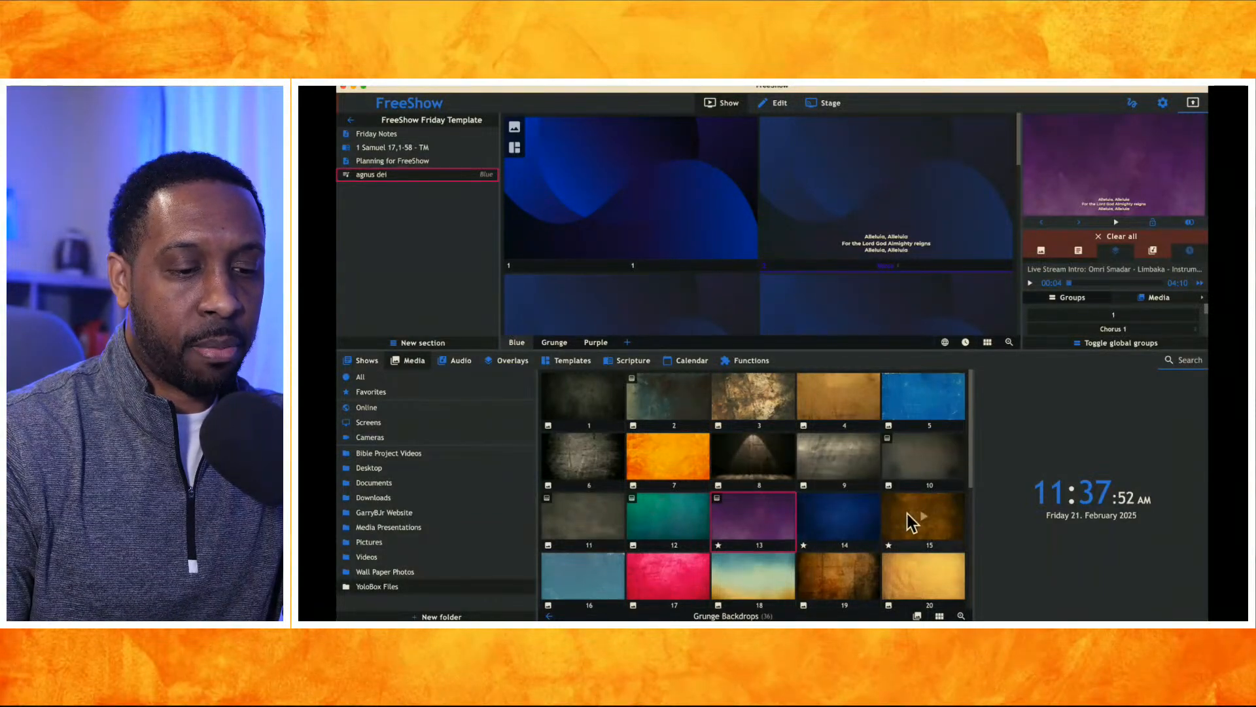
left_click_drag(906, 517, 634, 191)
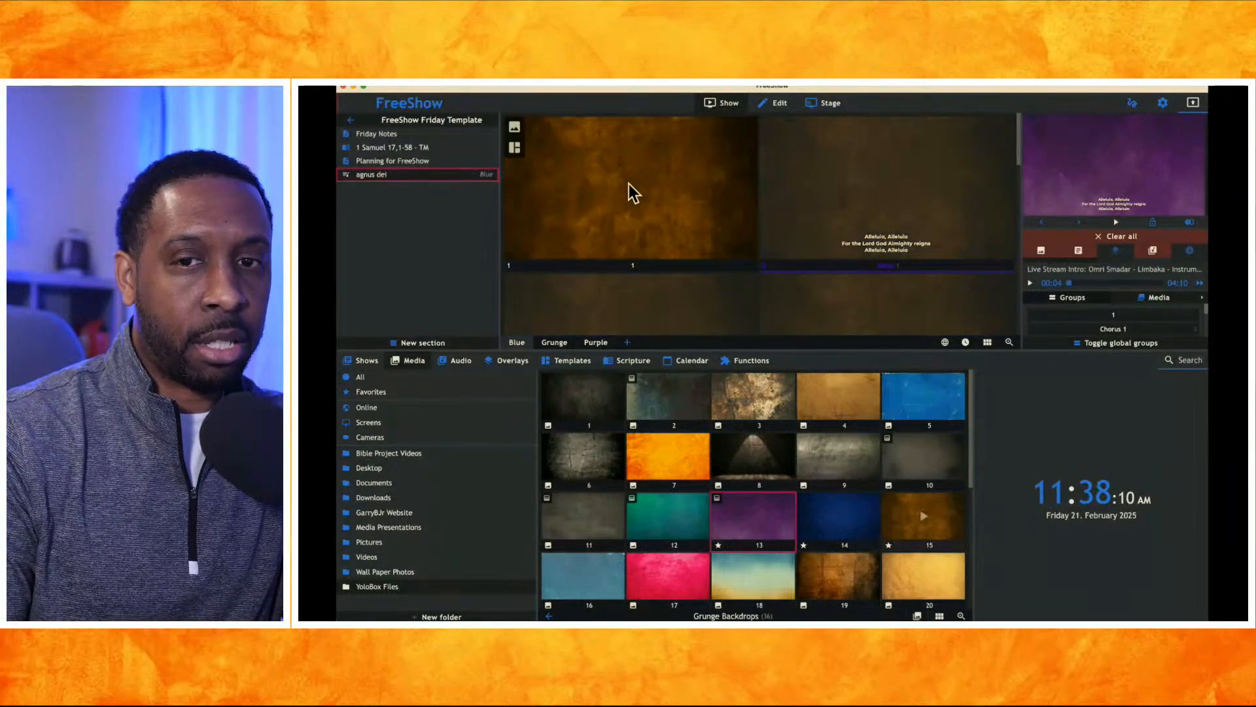
left_click(819, 190)
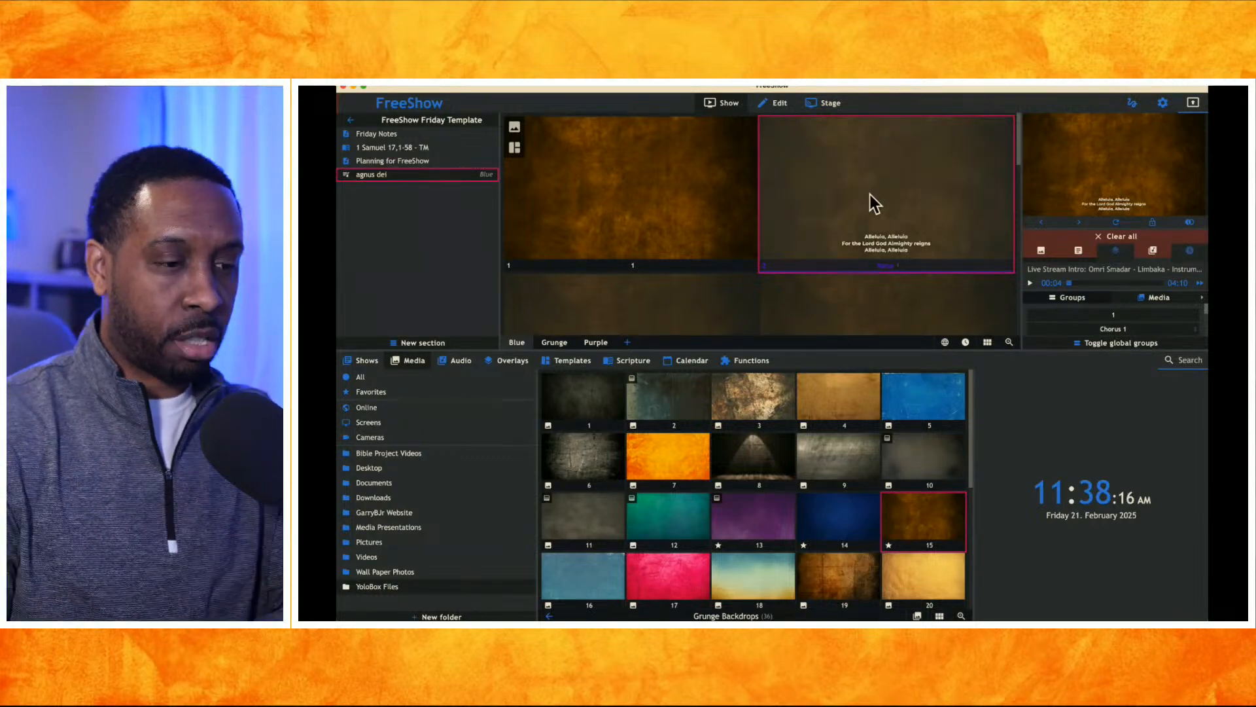
Compare the Grunge and Purple layouts of agnus dei and bring up the song templates
left_click(550, 340)
left_click(594, 343)
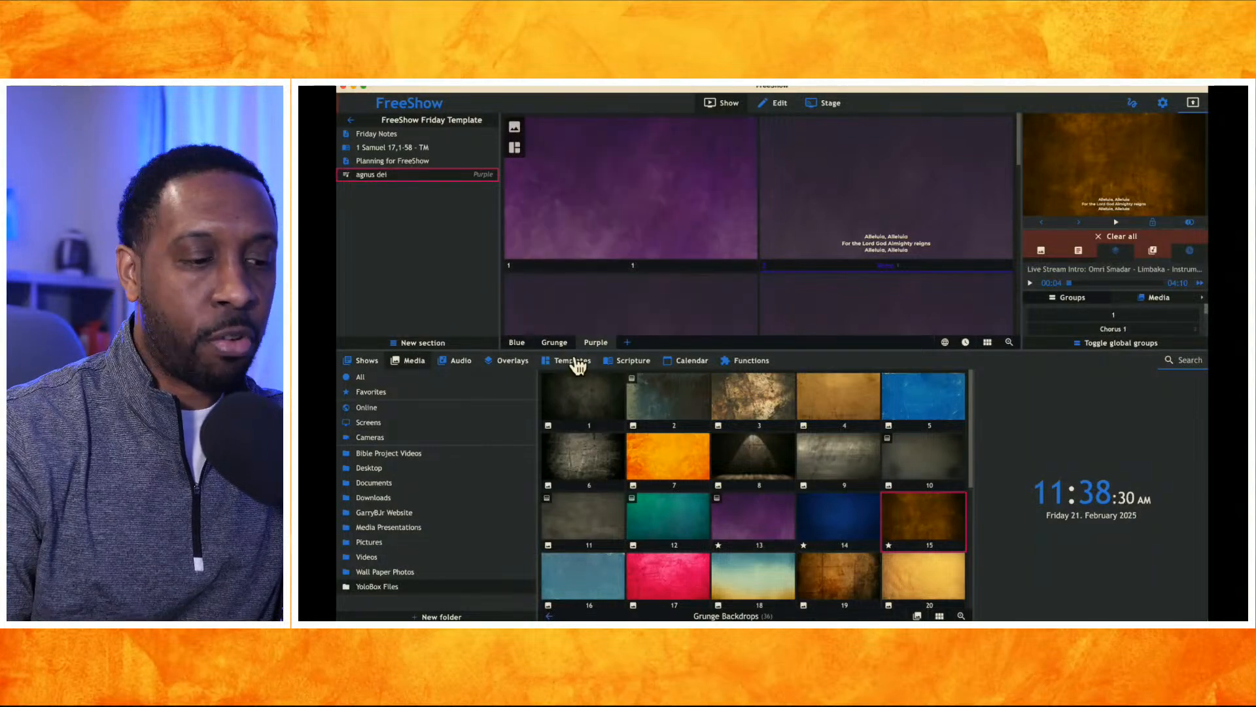
left_click(574, 359)
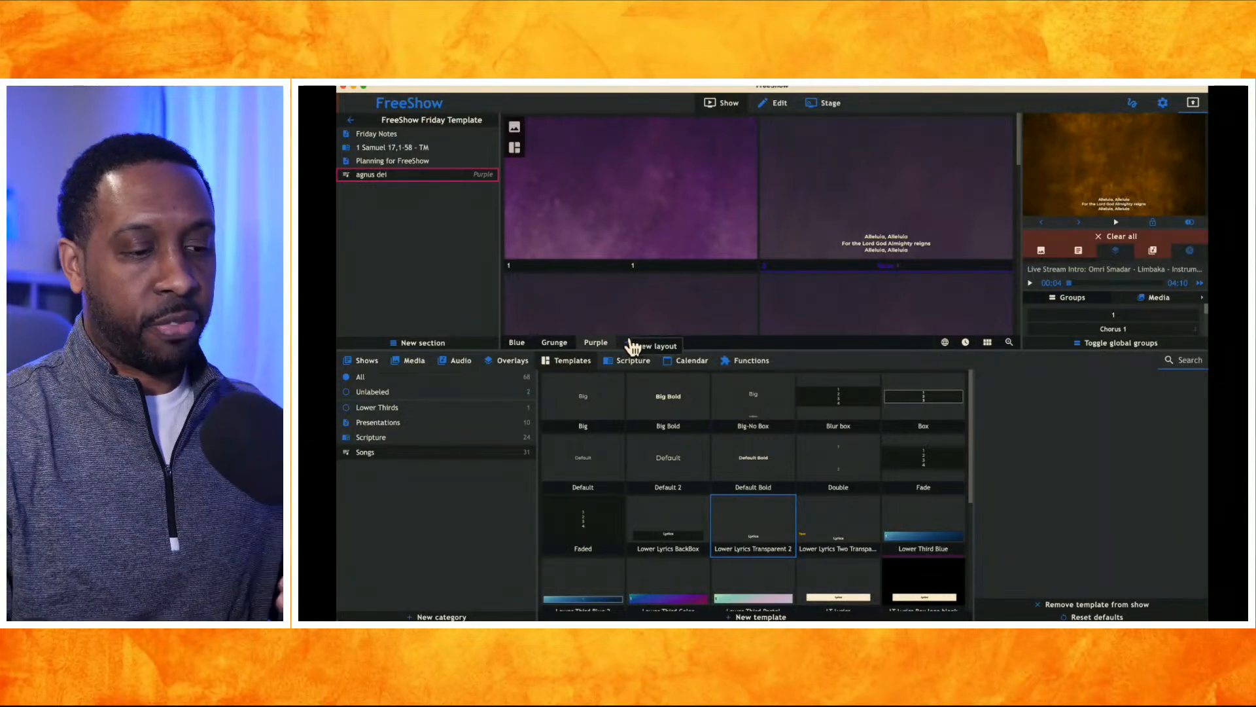
Switch agnus dei to its Blue layout and rename that layout Brown
left_click(520, 345)
right_click(520, 344)
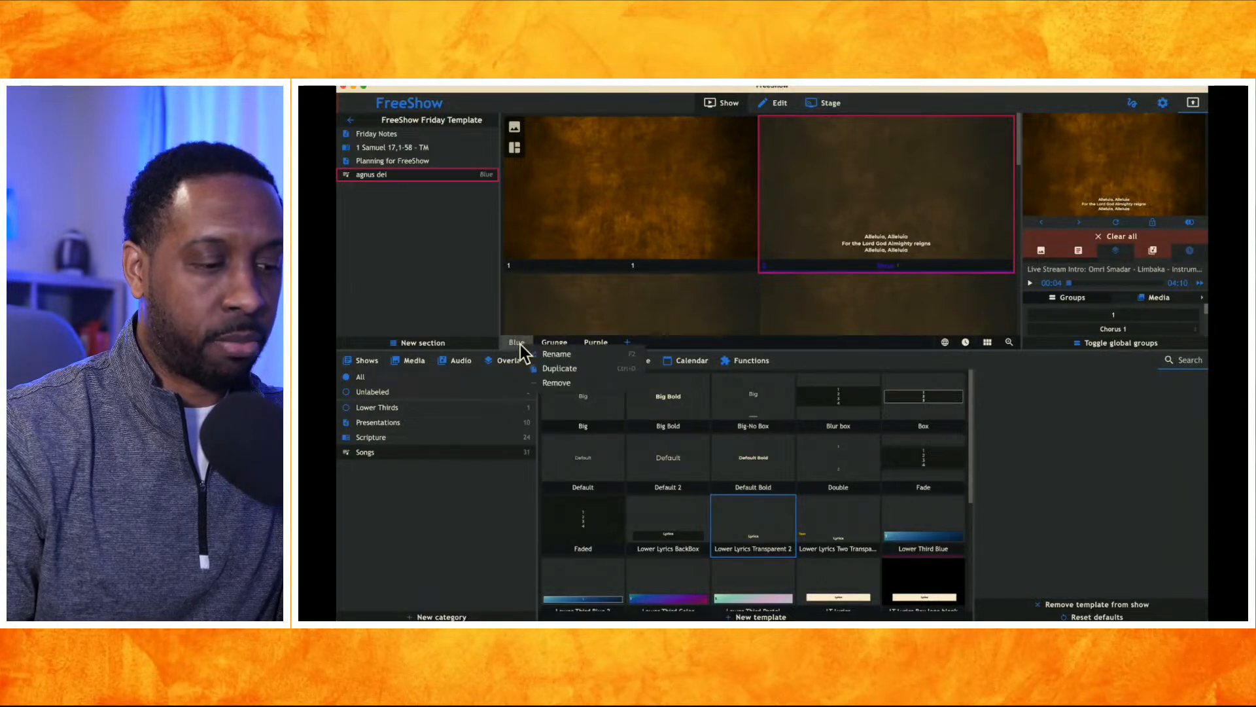
left_click(540, 360)
type("Brown")
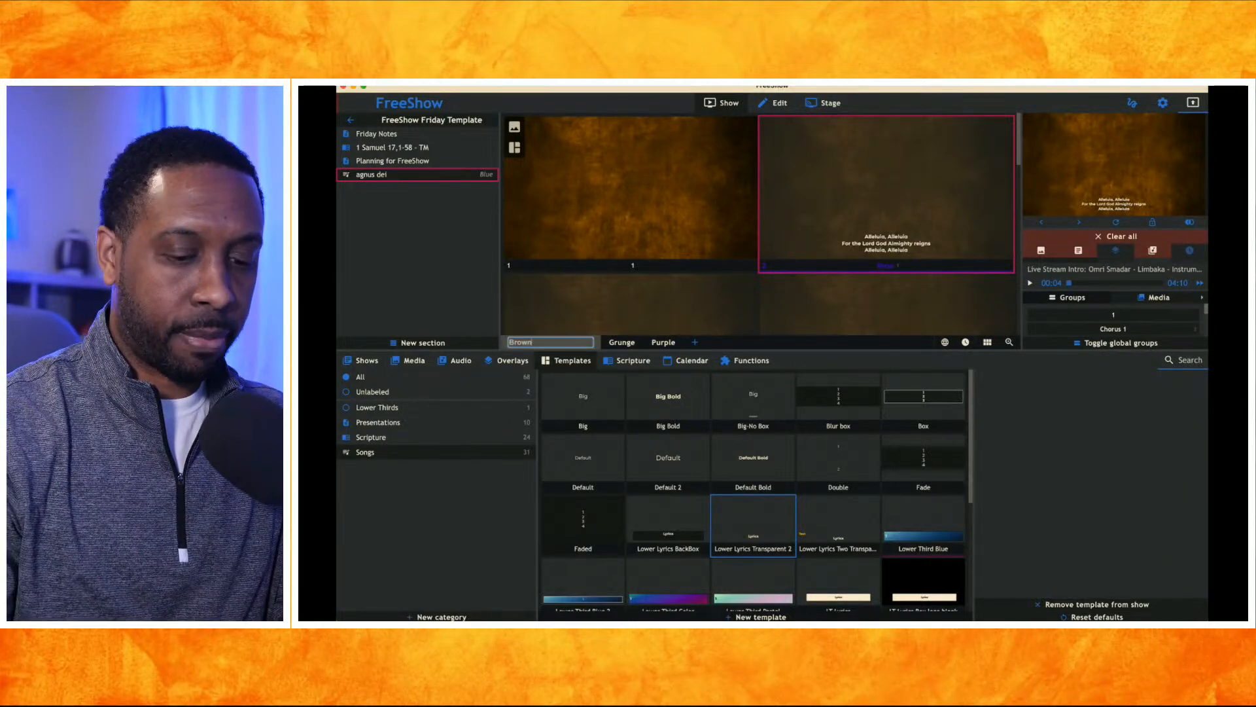
key("Return")
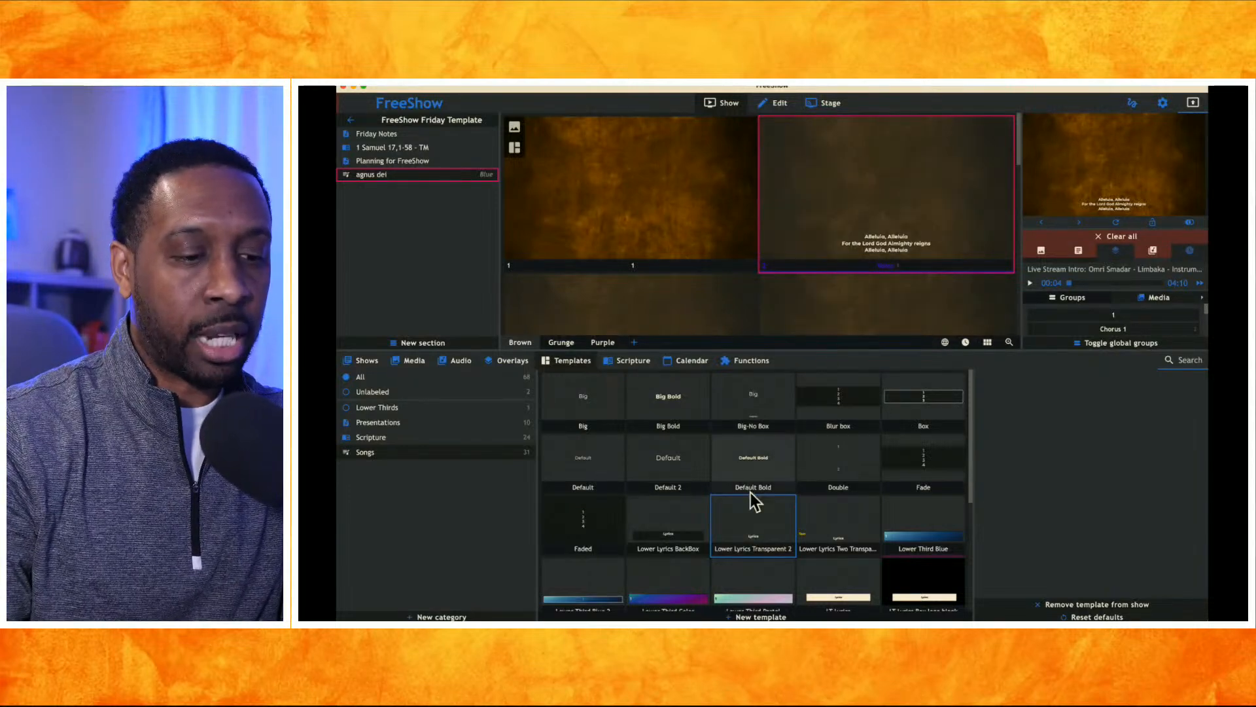
Try the Big-No Box and Big Bold templates on agnus dei, settle on Lower Lyrics BackBox and check it in the enlarged preview
left_click(757, 400)
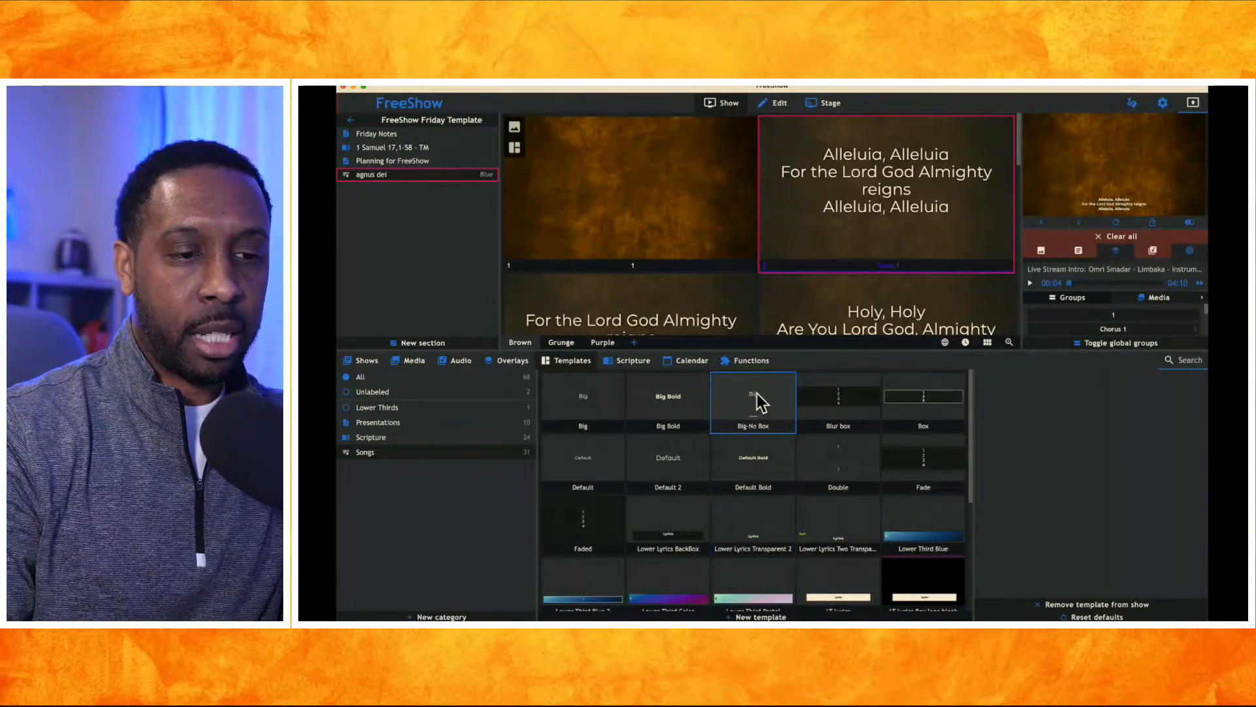
left_click(668, 411)
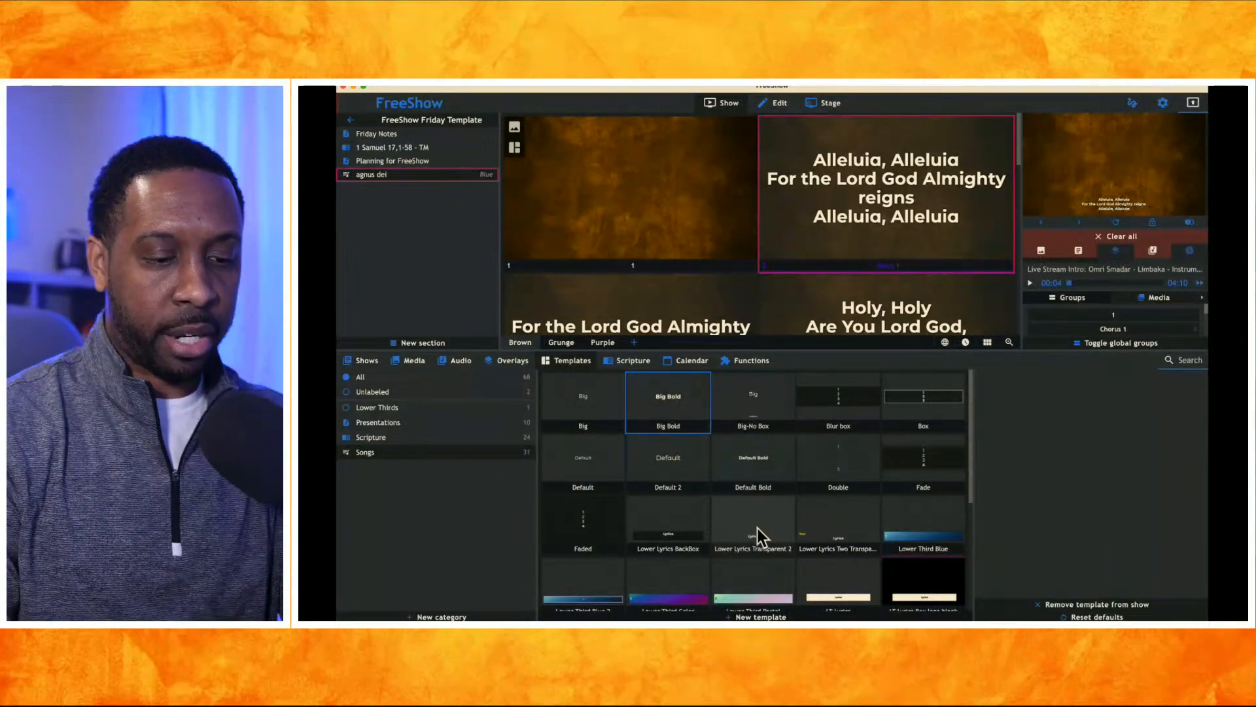
left_click(681, 527)
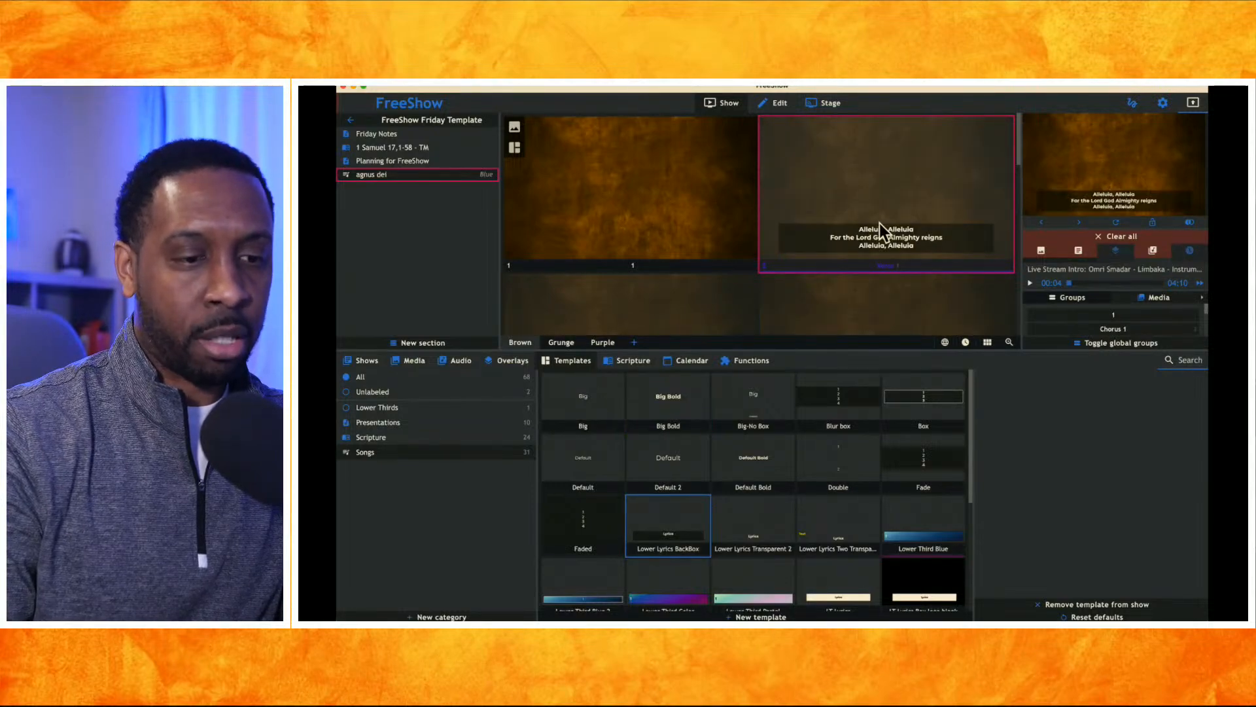
left_click(1090, 175)
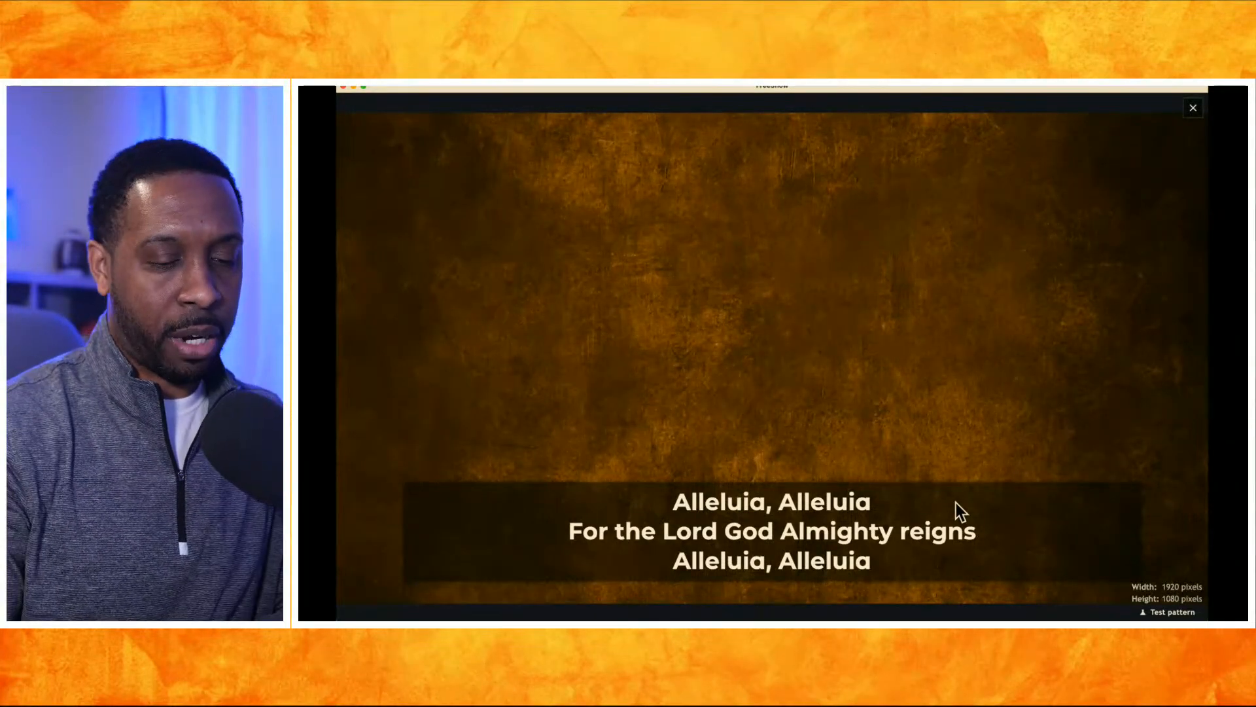
key("Escape")
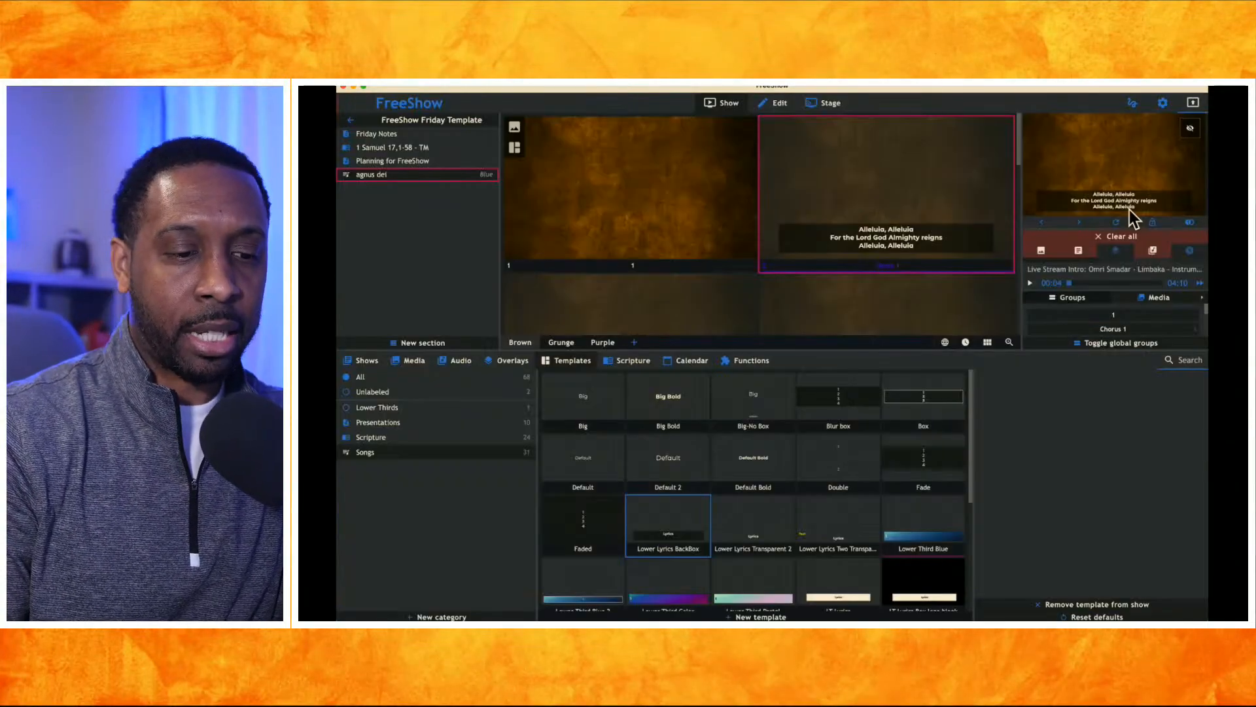
Open the Lower Lyrics BackBox template for editing and remove the specific outputs from its lyrics text box
right_click(682, 515)
left_click(719, 402)
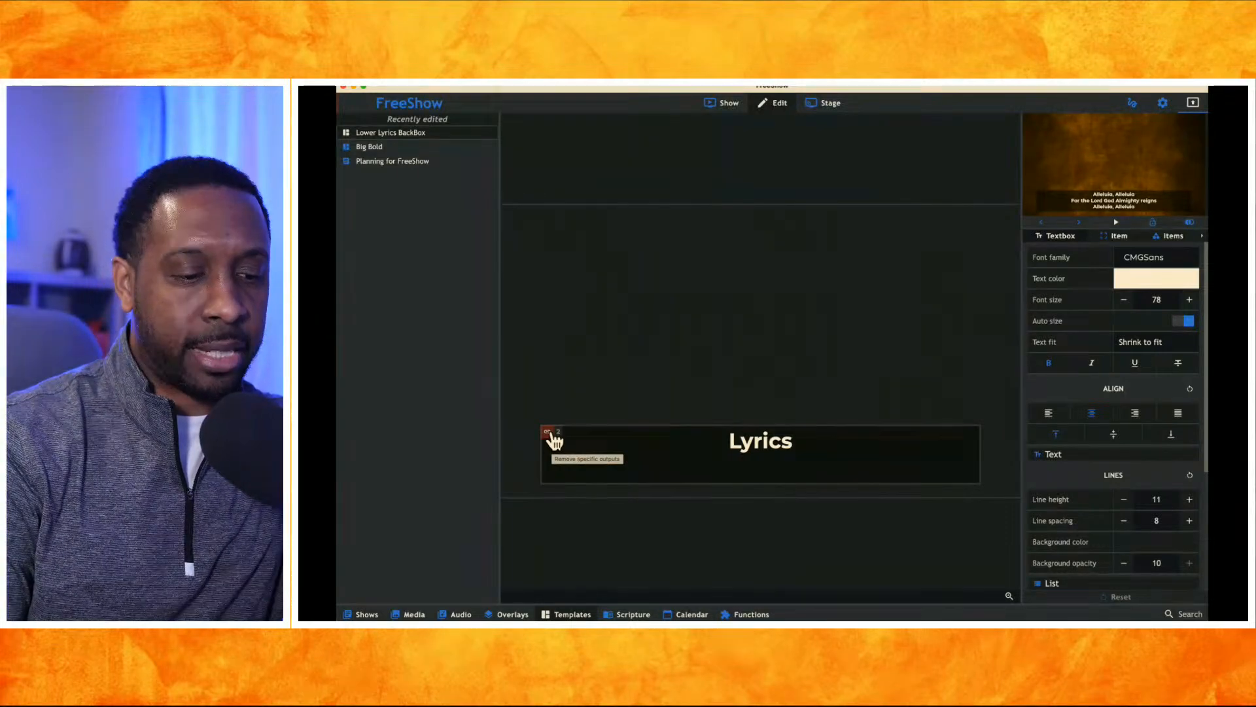
left_click(549, 433)
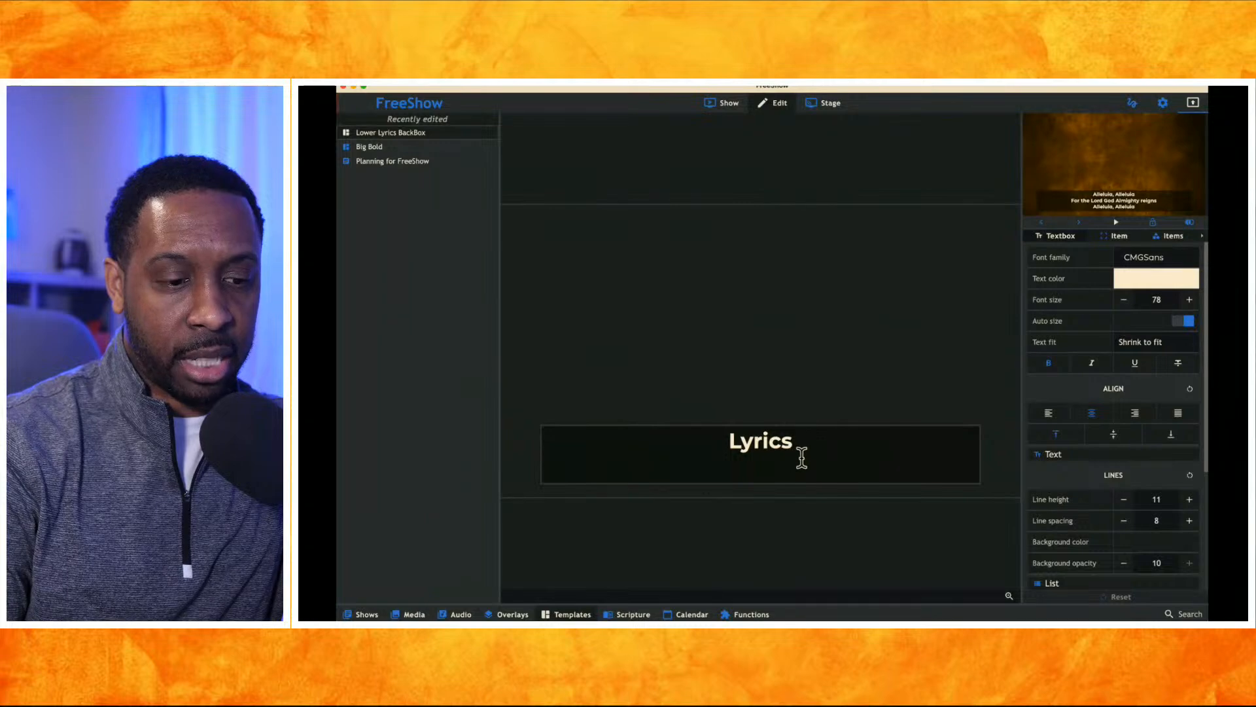
Examine the lyrics background box in the enlarged output preview and review the text box's background and opacity properties
left_click(1099, 196)
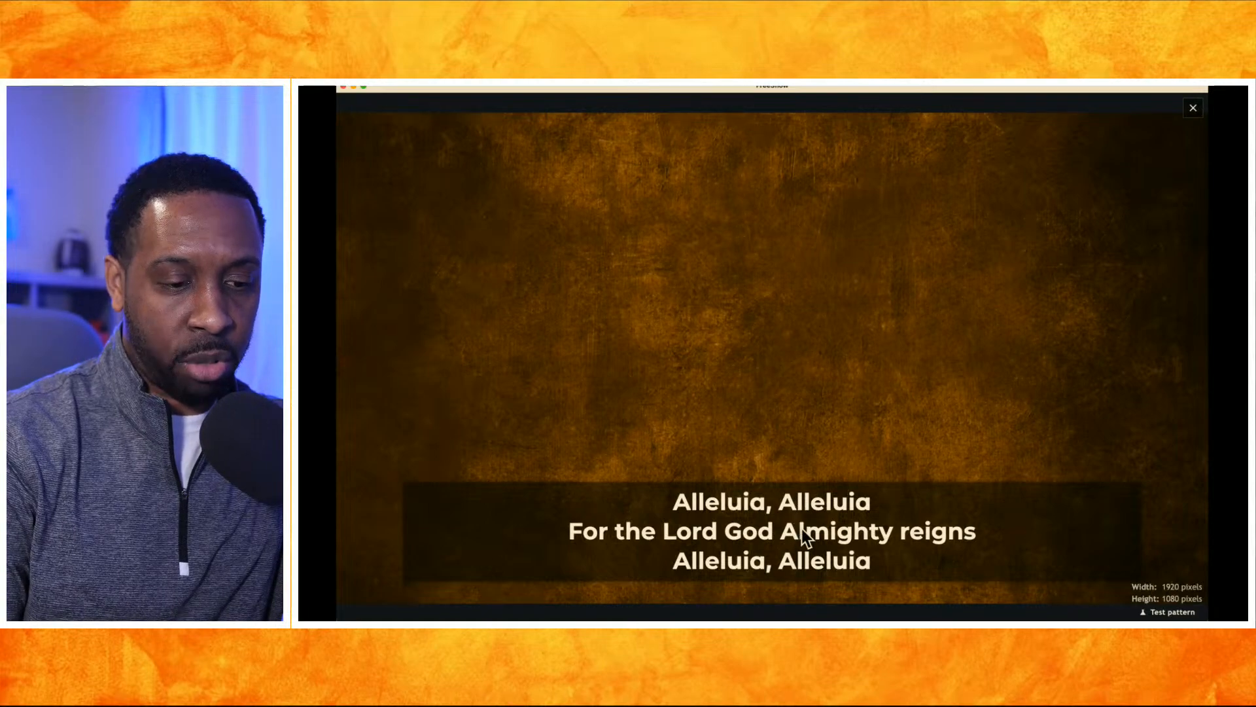
key("Escape")
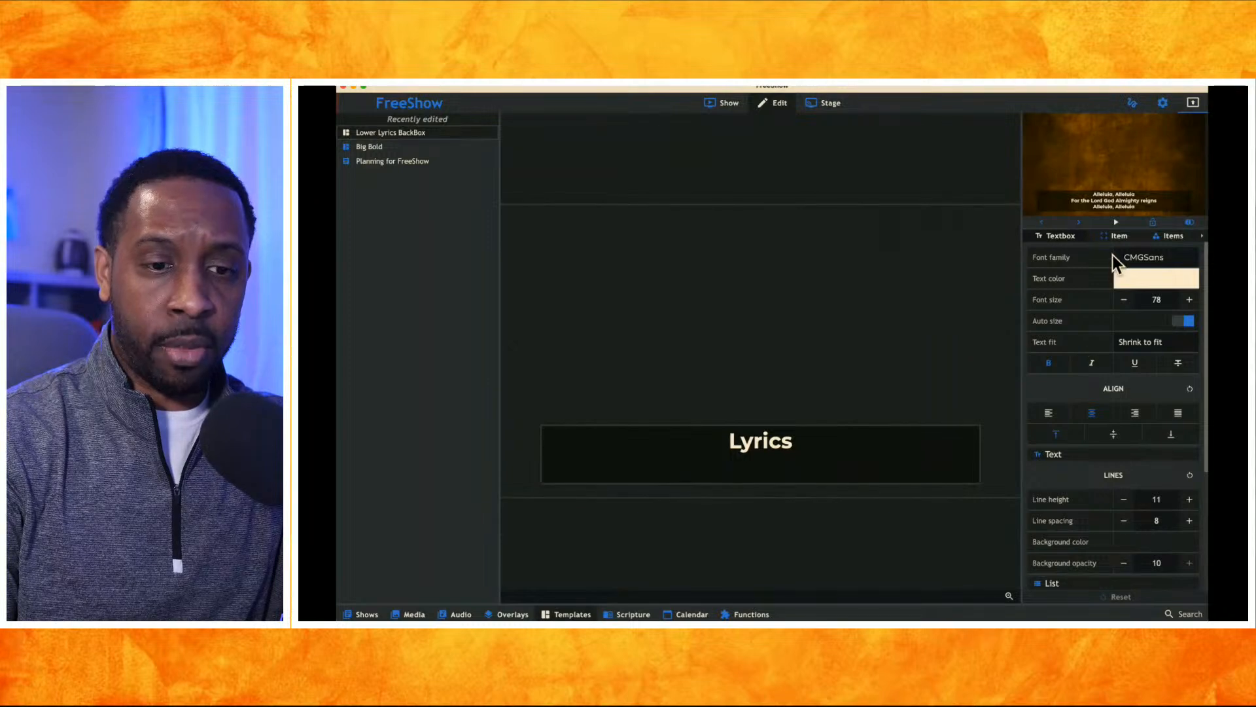
left_click(1112, 239)
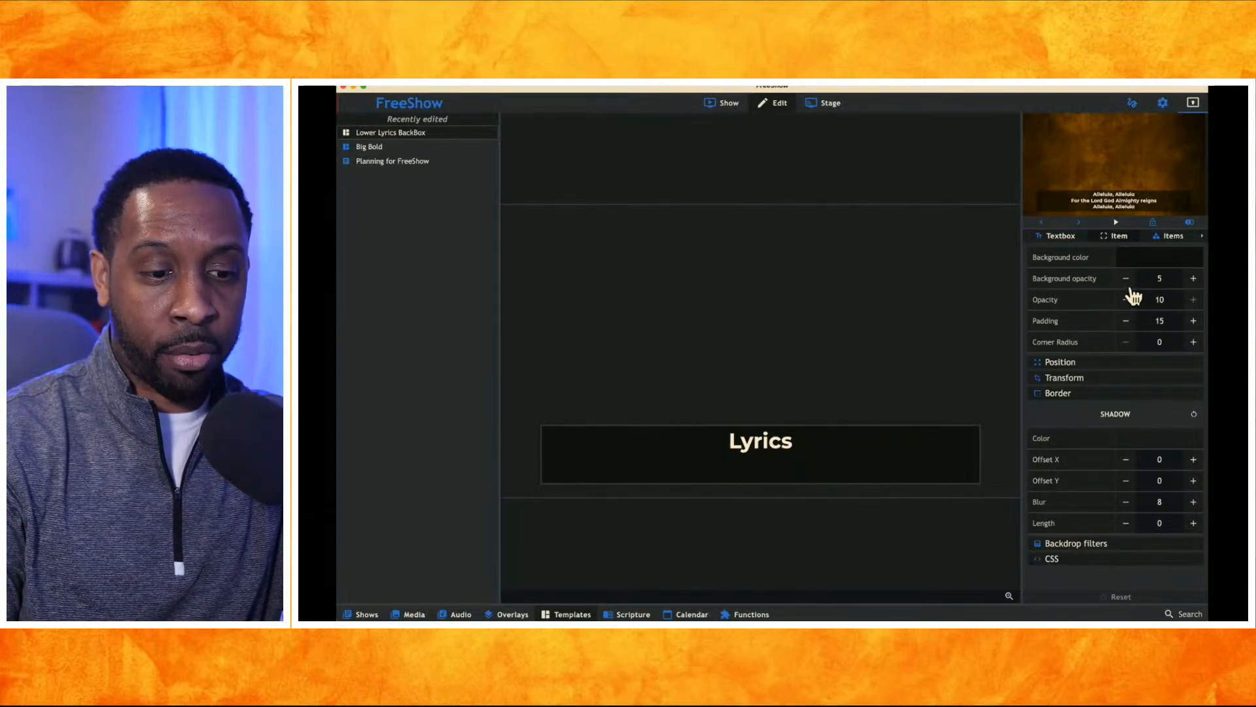
double_click(1163, 198)
left_click(1026, 390)
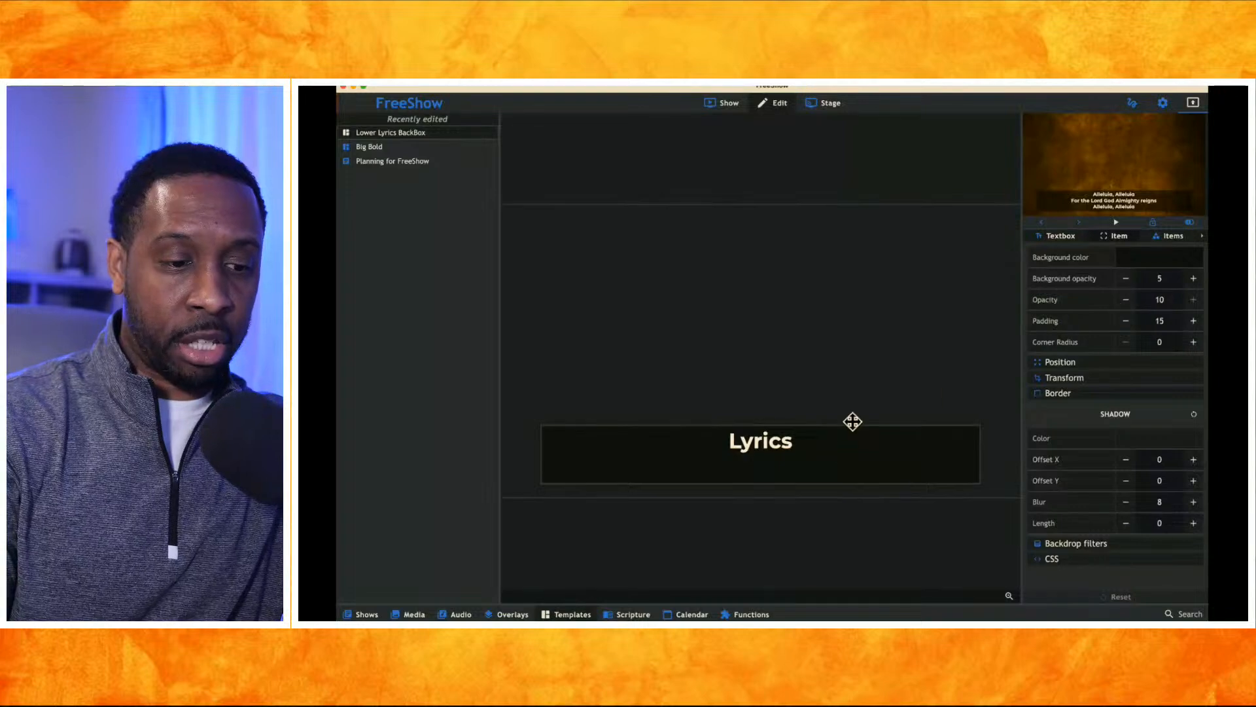
mouse_move(1113, 179)
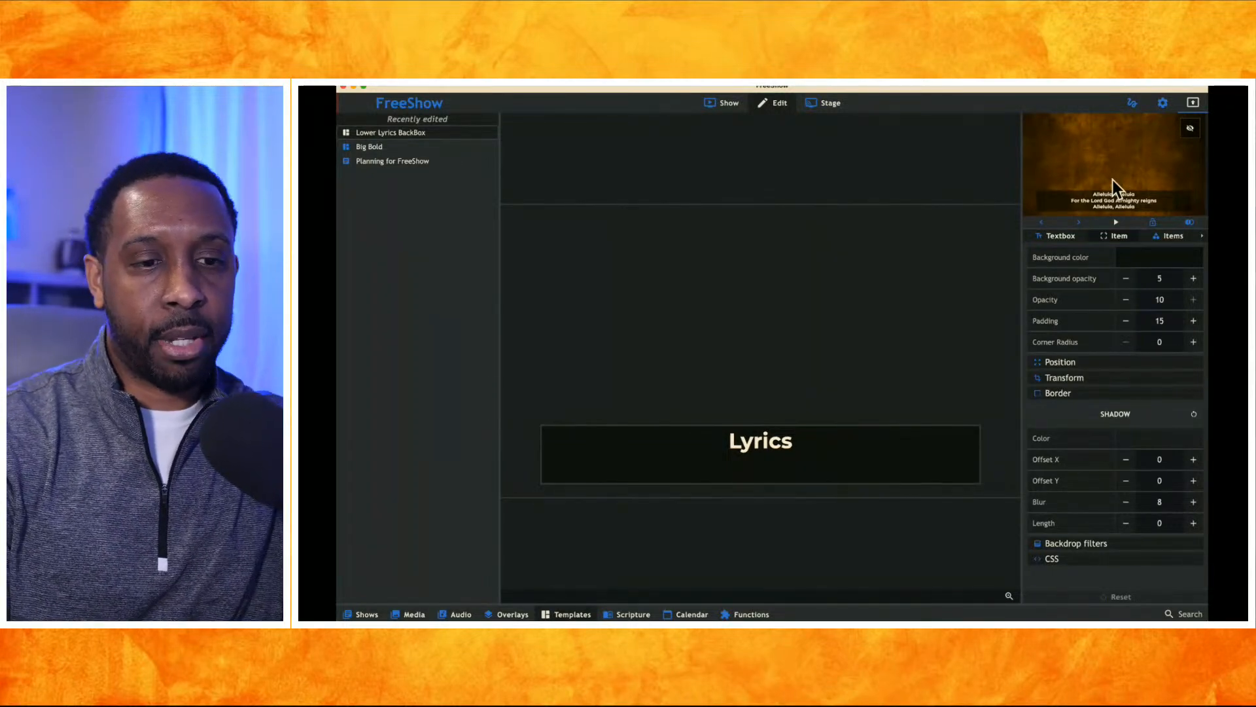
Return to the project, send the last slide of Planning for FreeShow to the output and view it in the enlarged preview
left_click(720, 103)
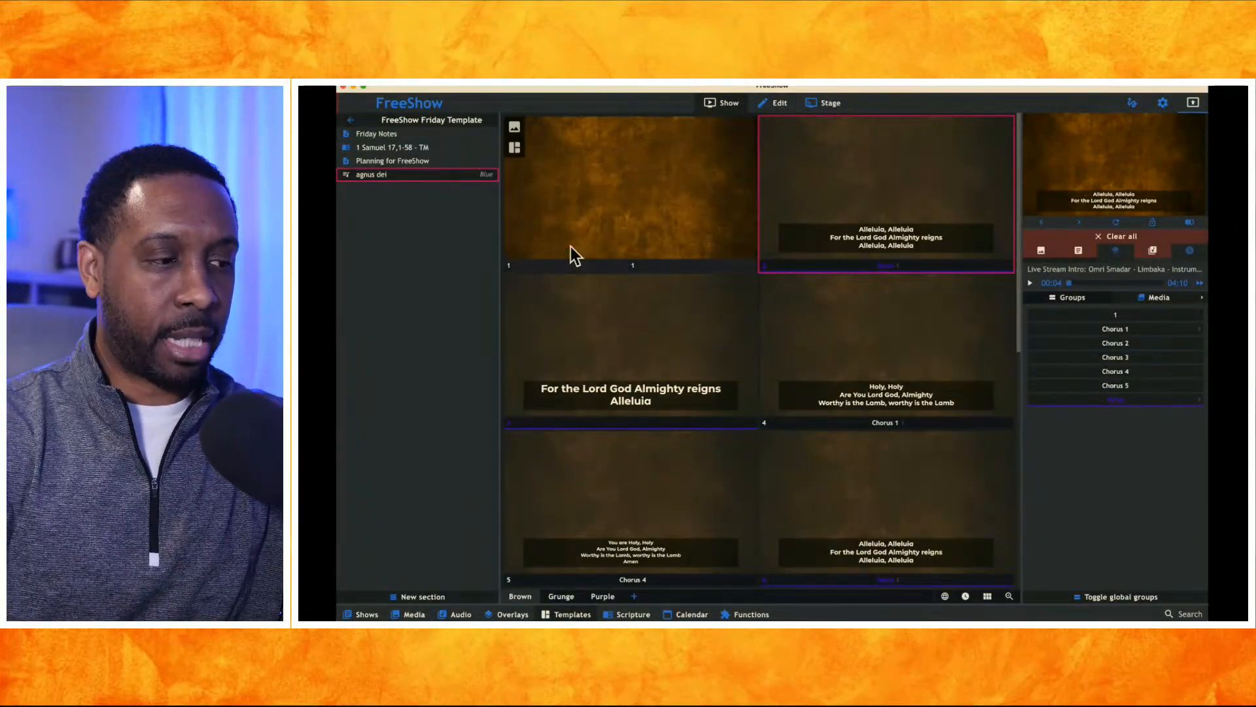
left_click(439, 161)
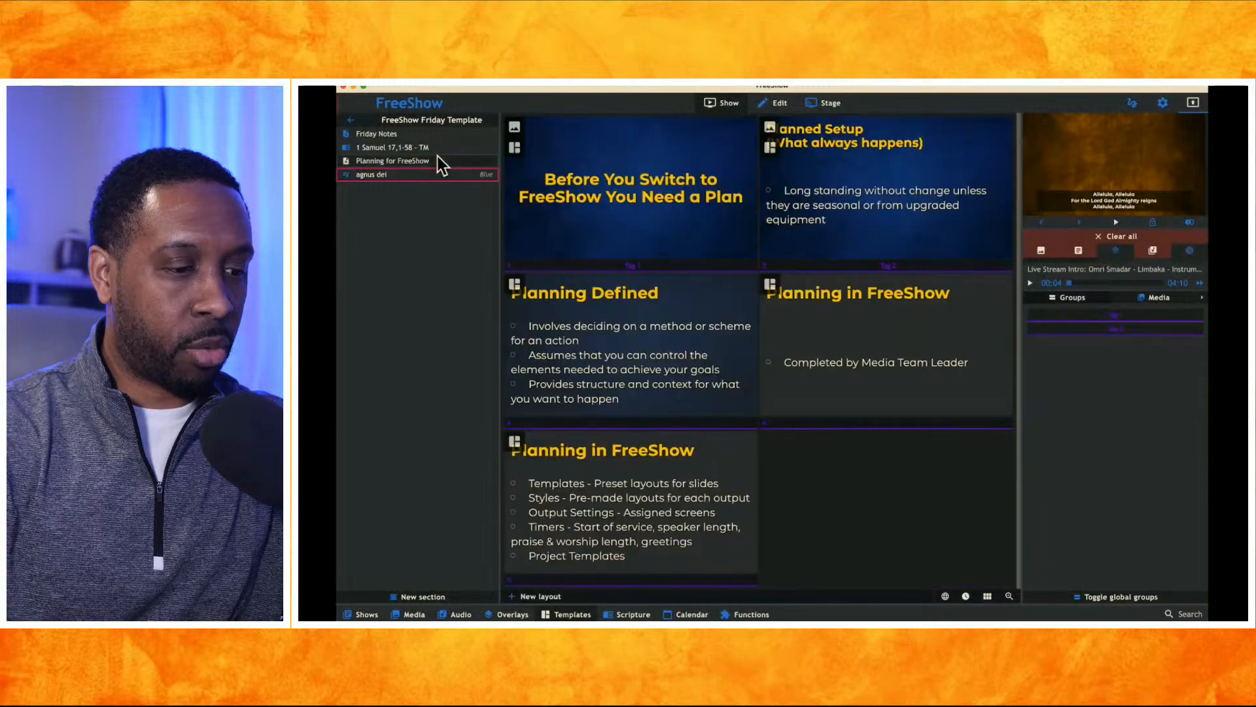
left_click(604, 487)
left_click(1065, 189)
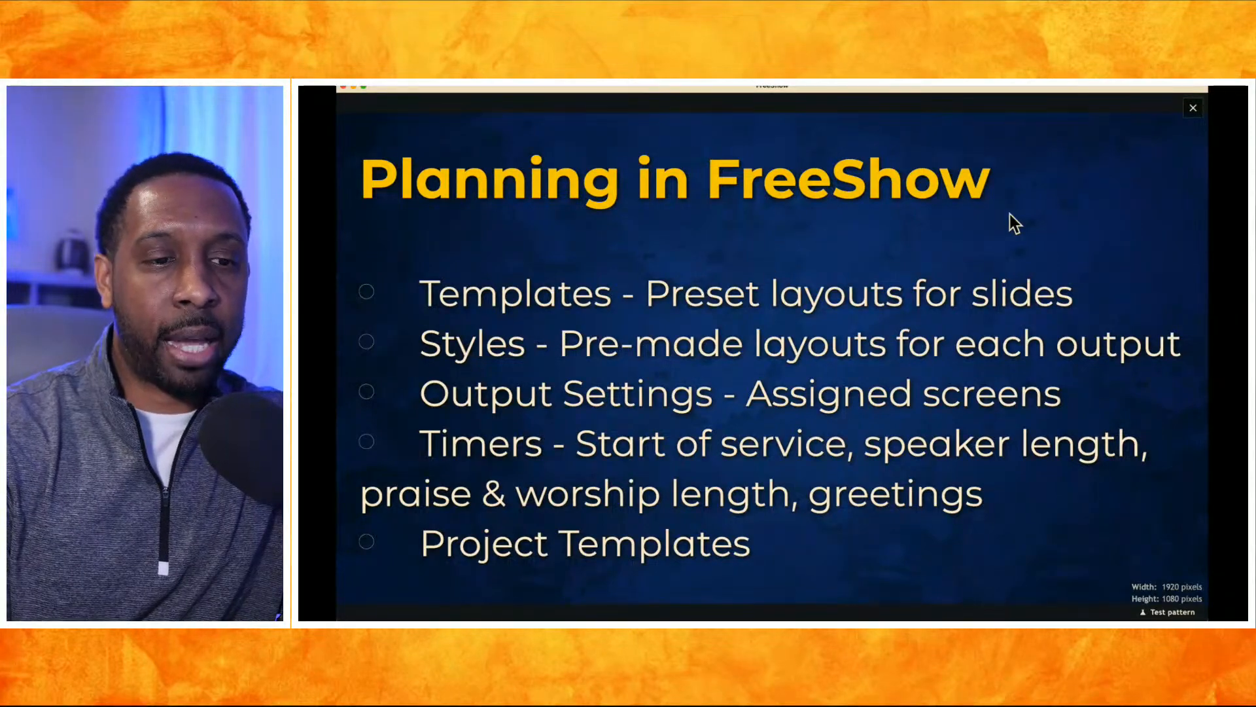
key("Escape")
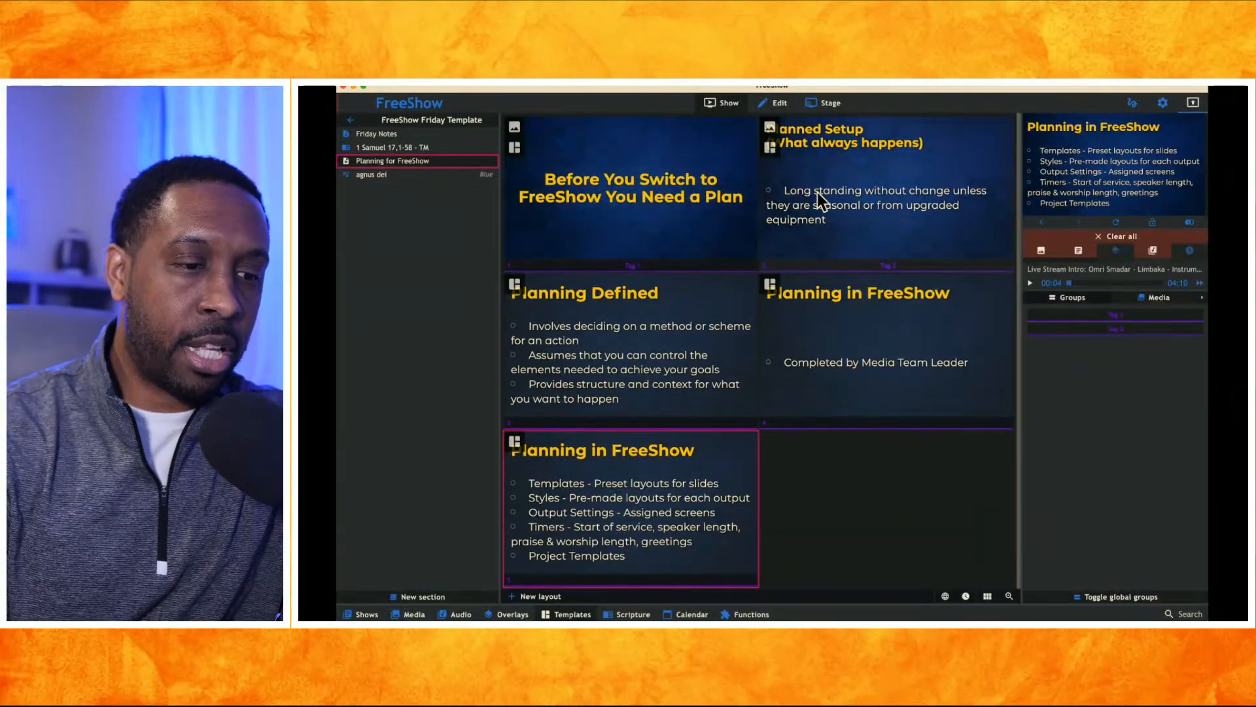
Browse the existing output styles in the settings, then add a new style named "Planning training"
left_click(1162, 102)
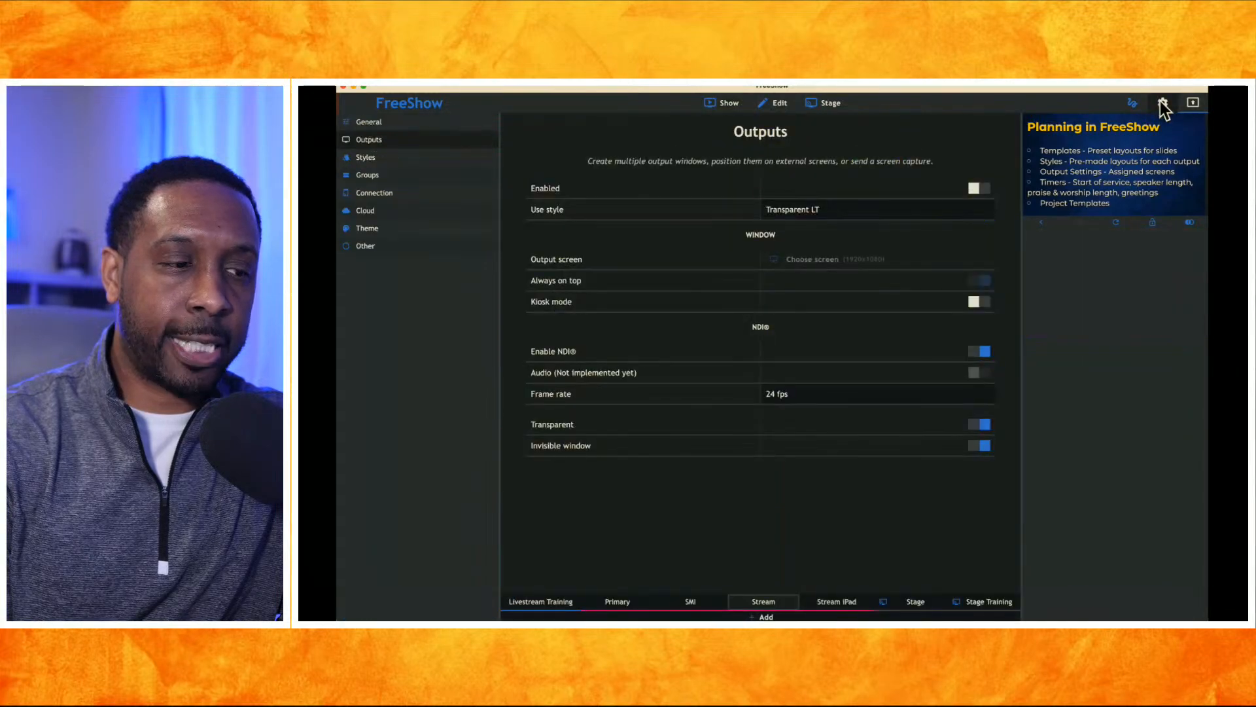
left_click(369, 158)
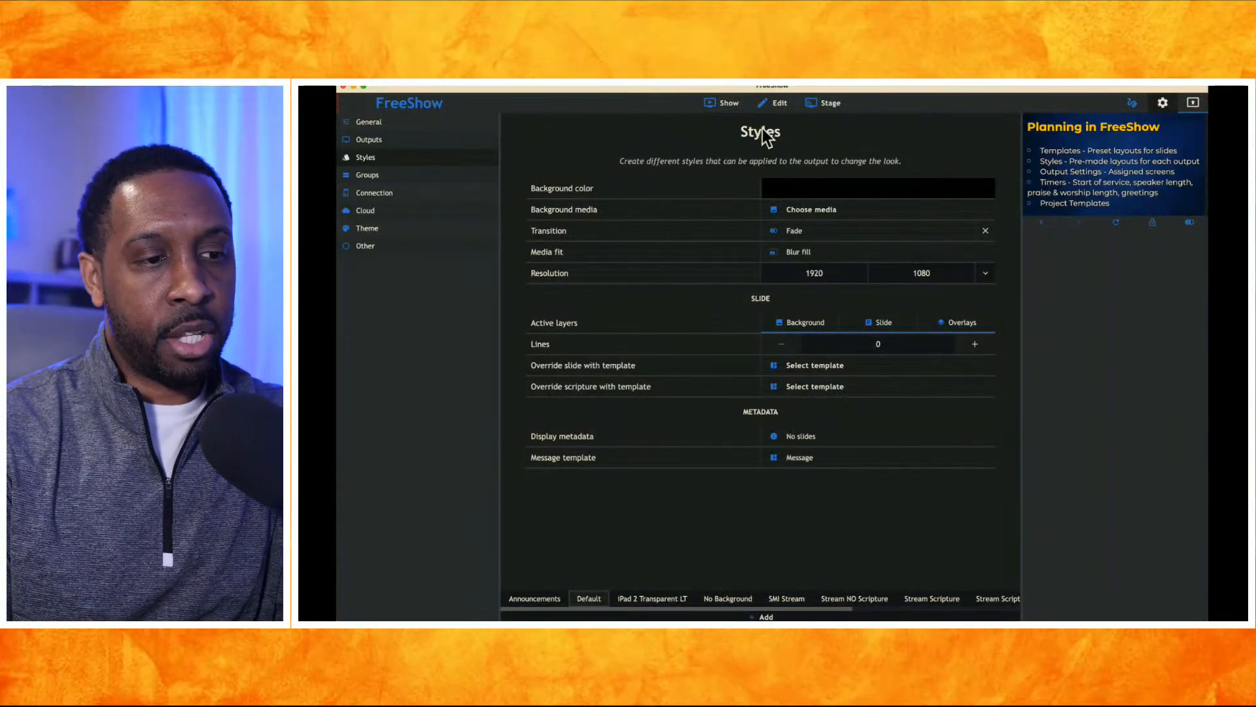
scroll(595, 591, "right", 5)
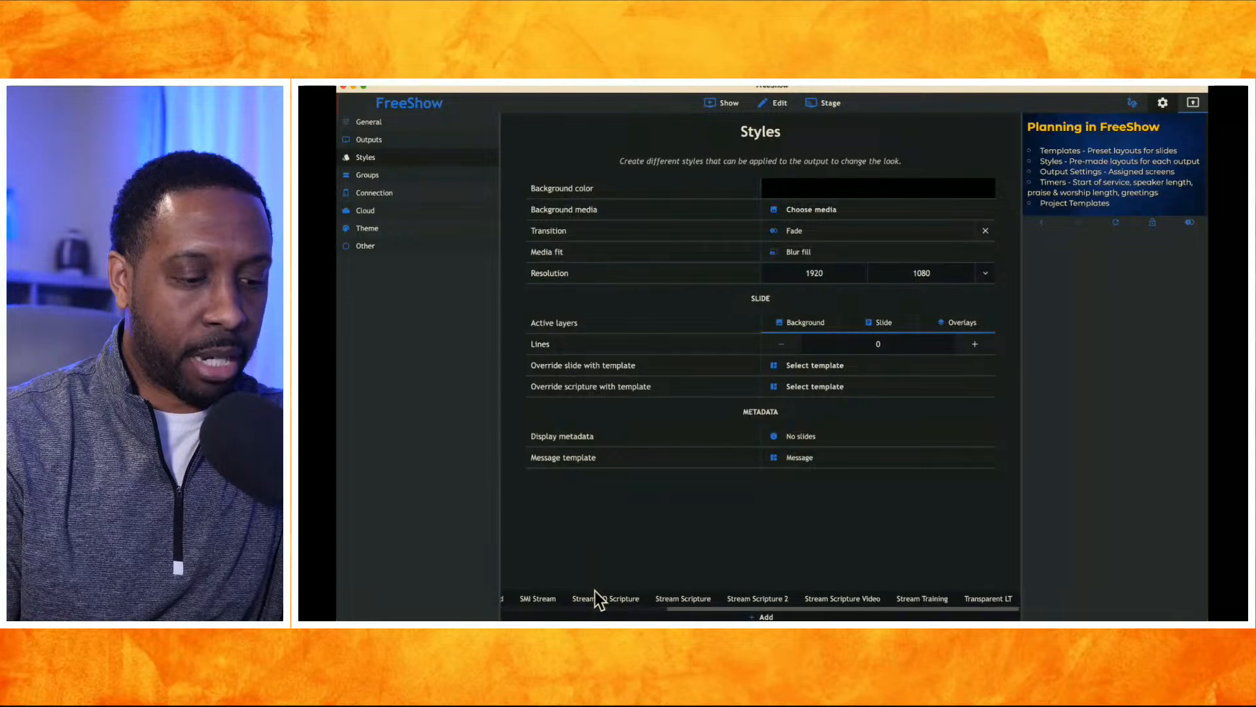
scroll(749, 604, "left", 5)
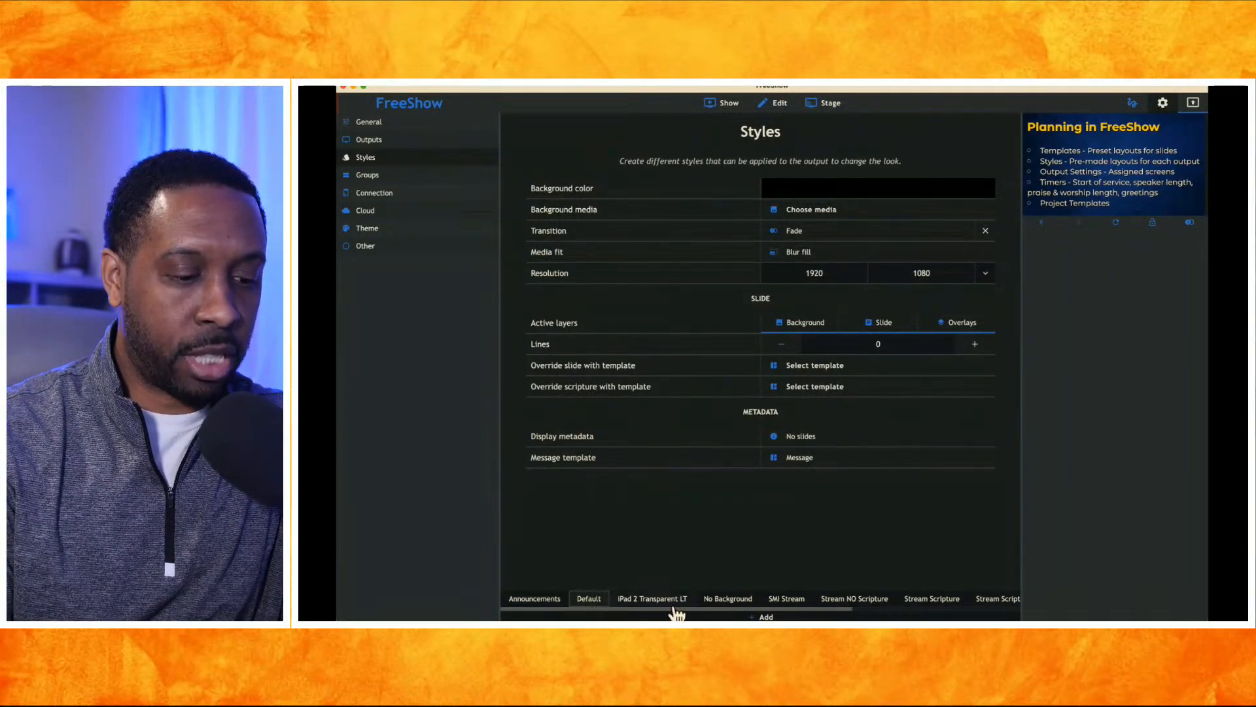
left_click(759, 616)
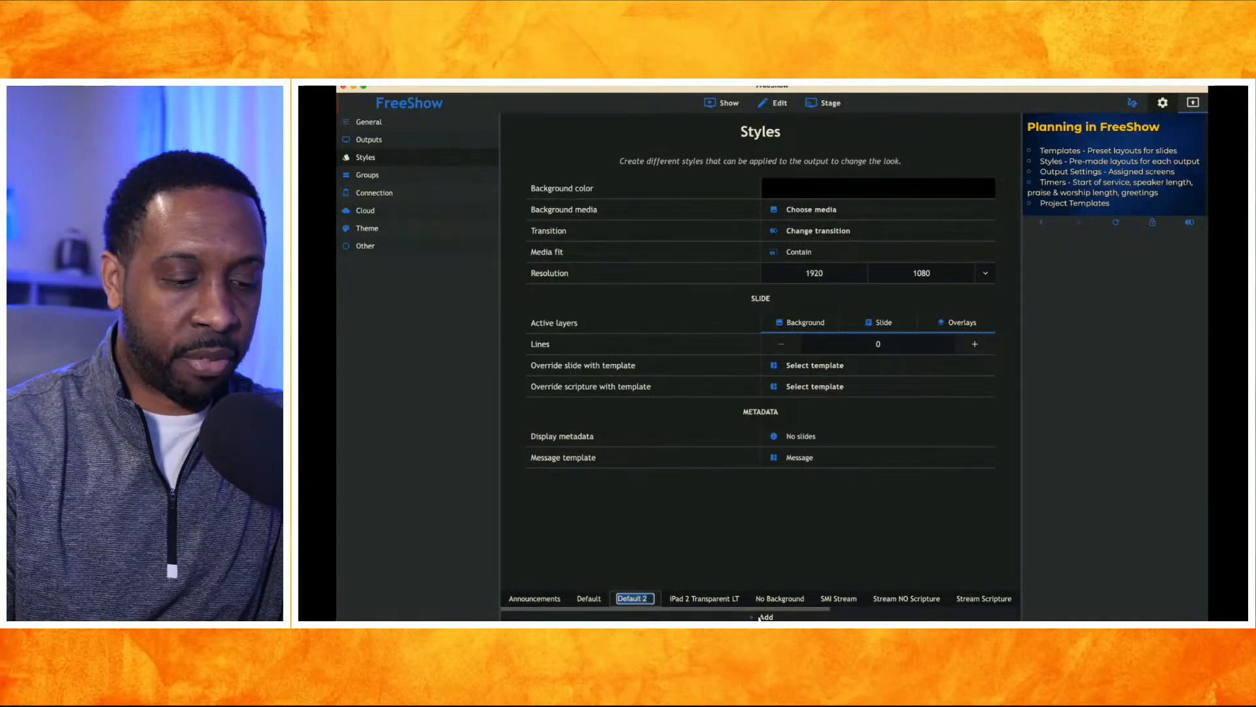
left_click(645, 596)
triple_click(645, 596)
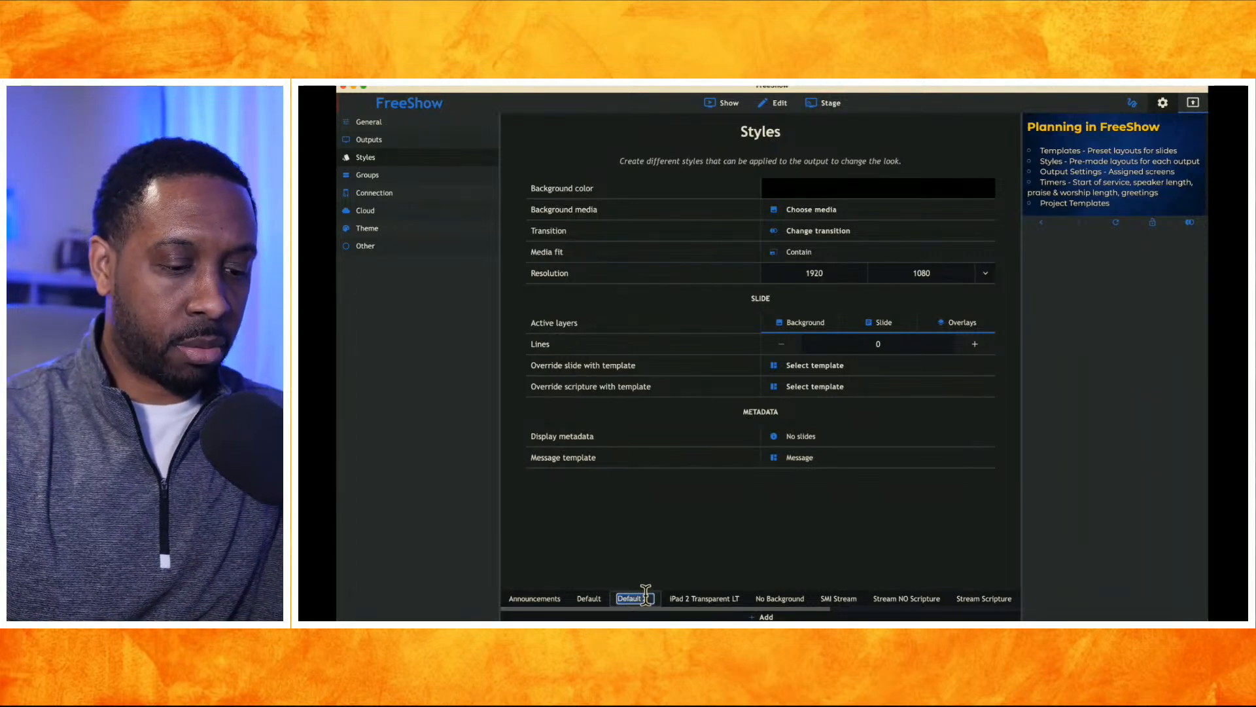
type("tra")
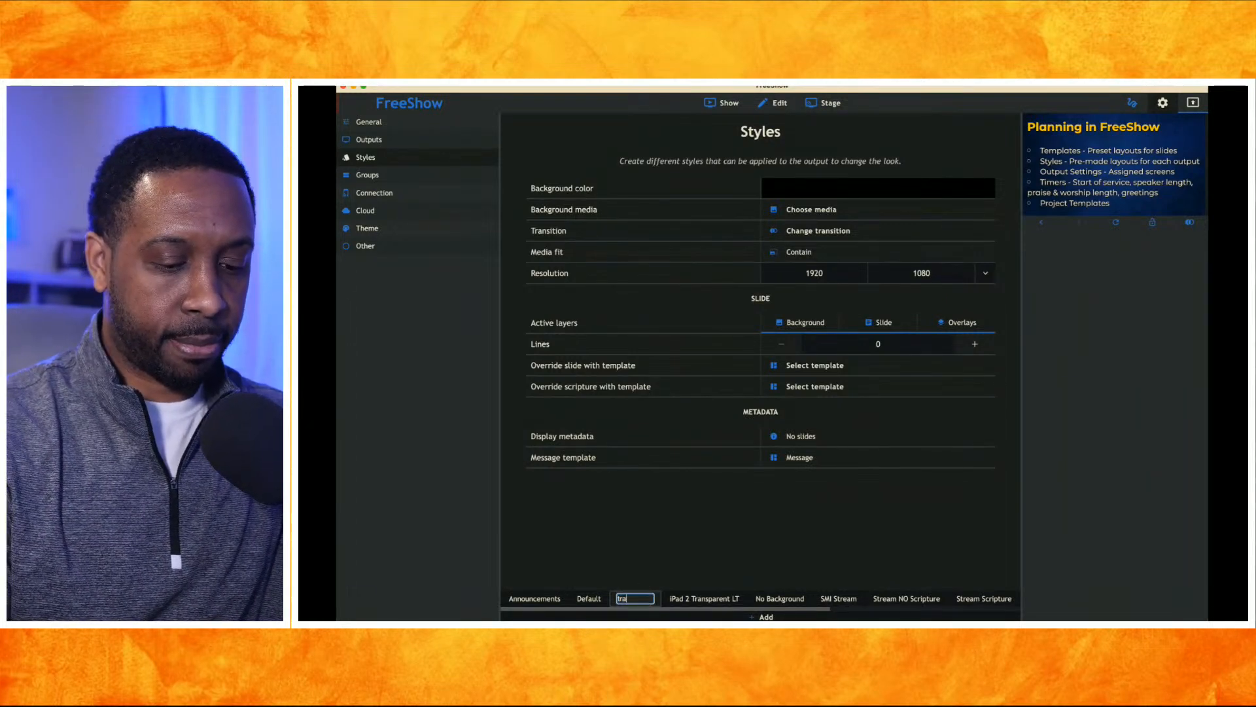
type("Planning")
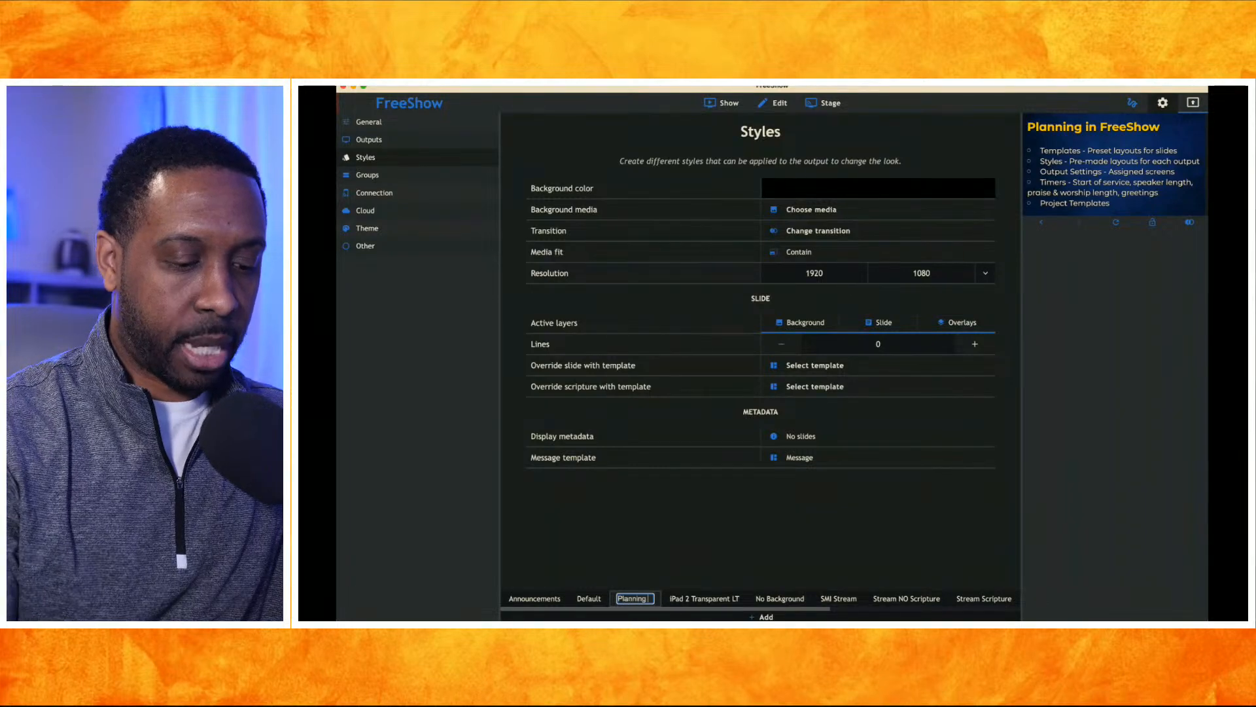
type(" iraining")
key("Return")
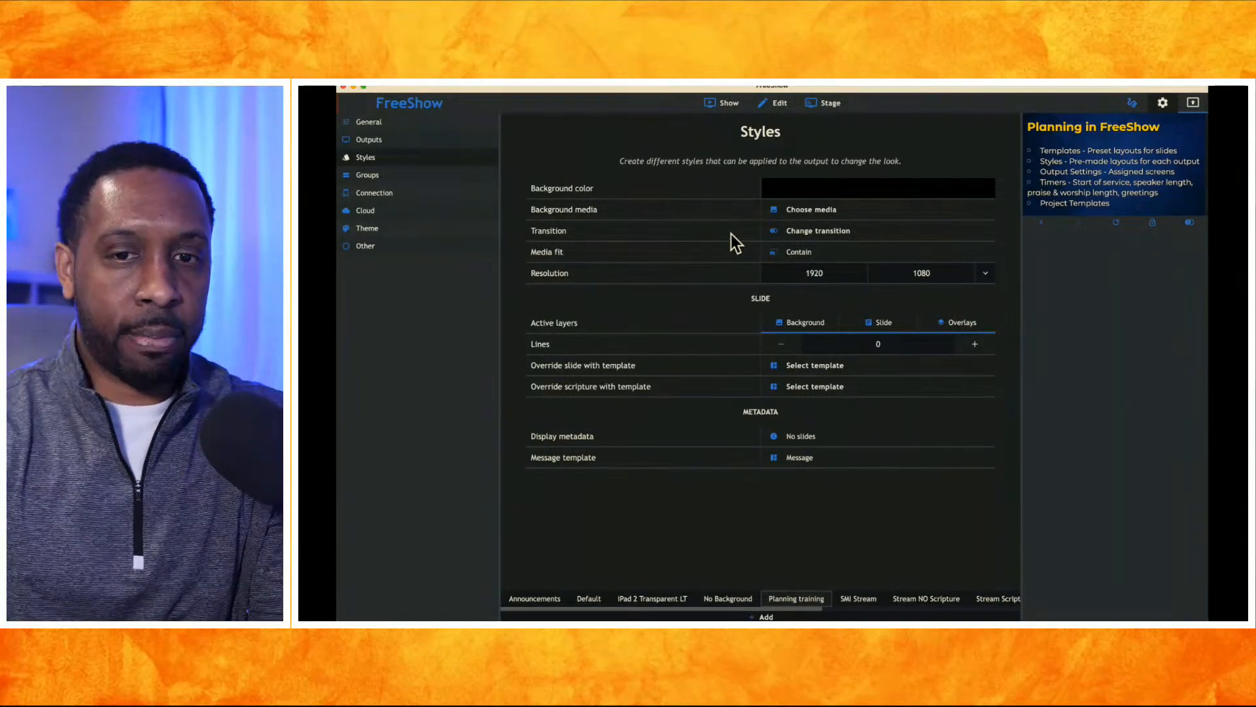
Review the new style's background color choices, then return to the show and clear the background from the live output
left_click(796, 183)
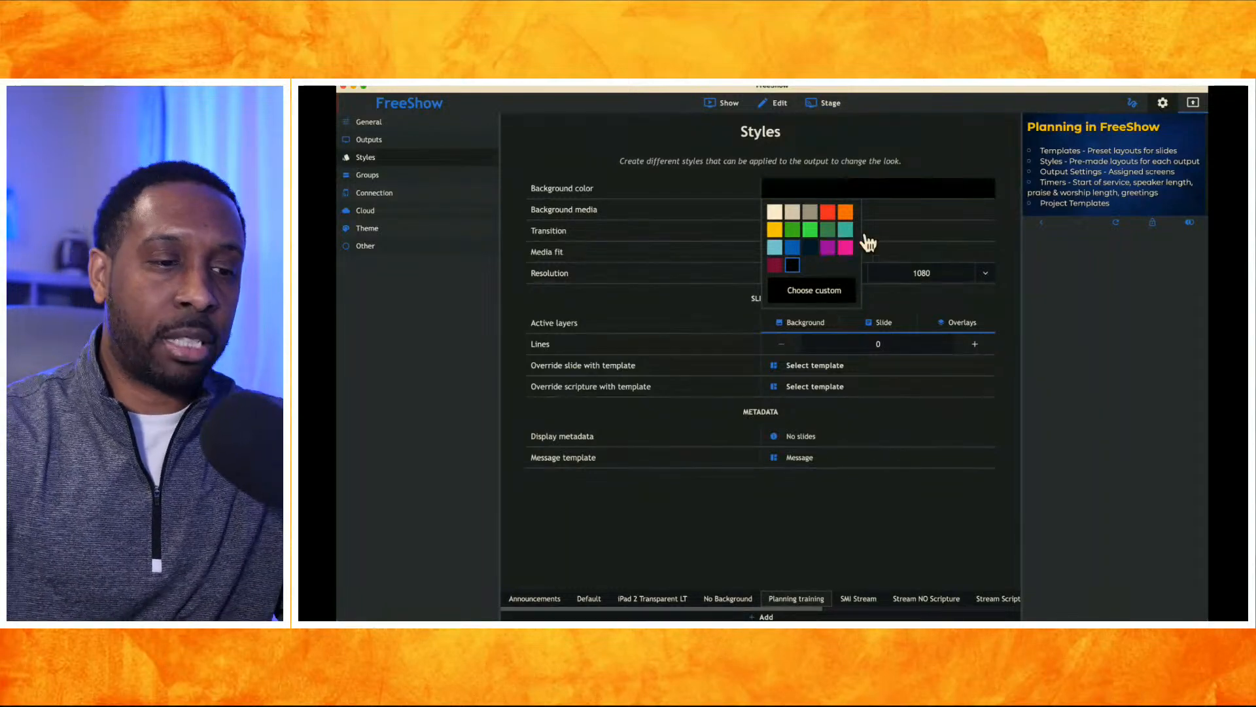
left_click(972, 162)
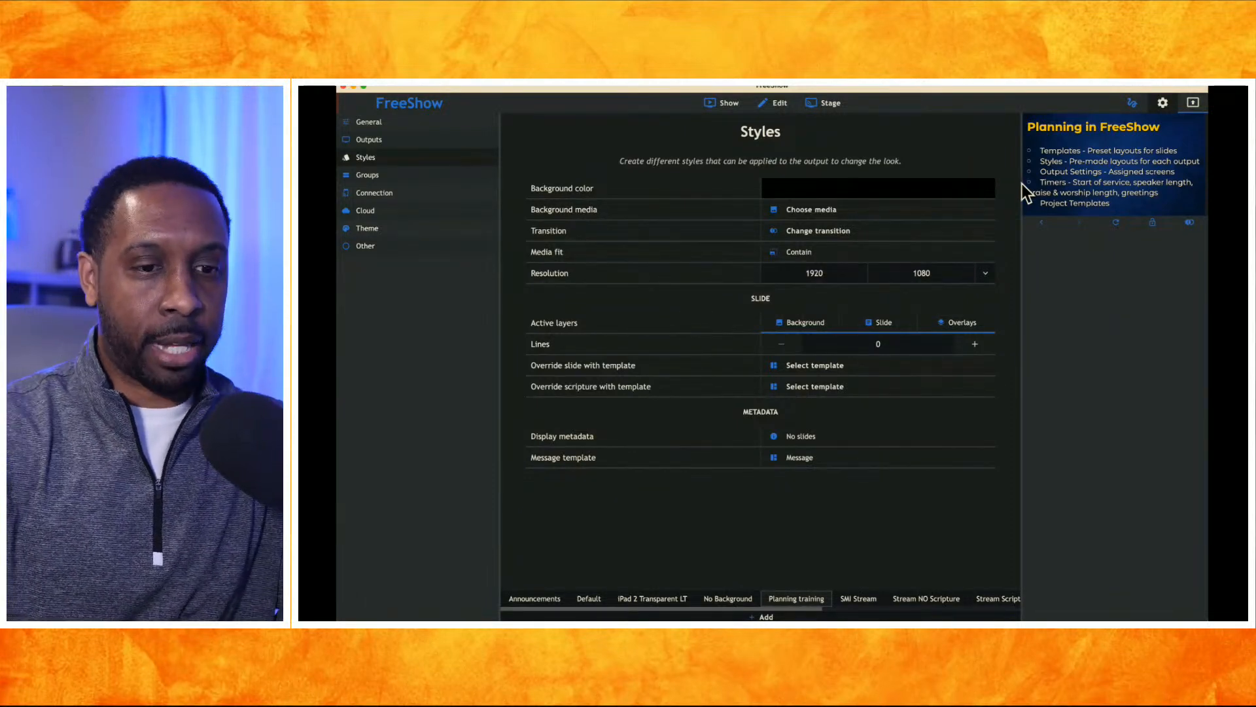
left_click(726, 103)
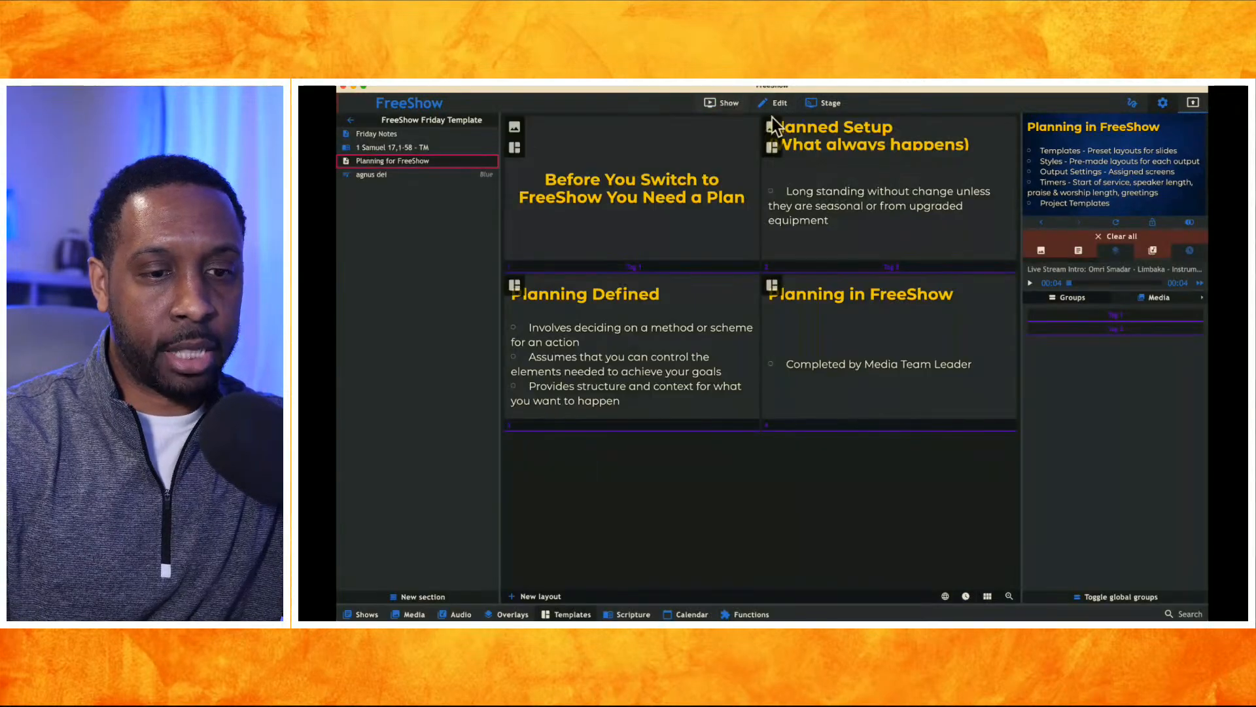
left_click(1043, 251)
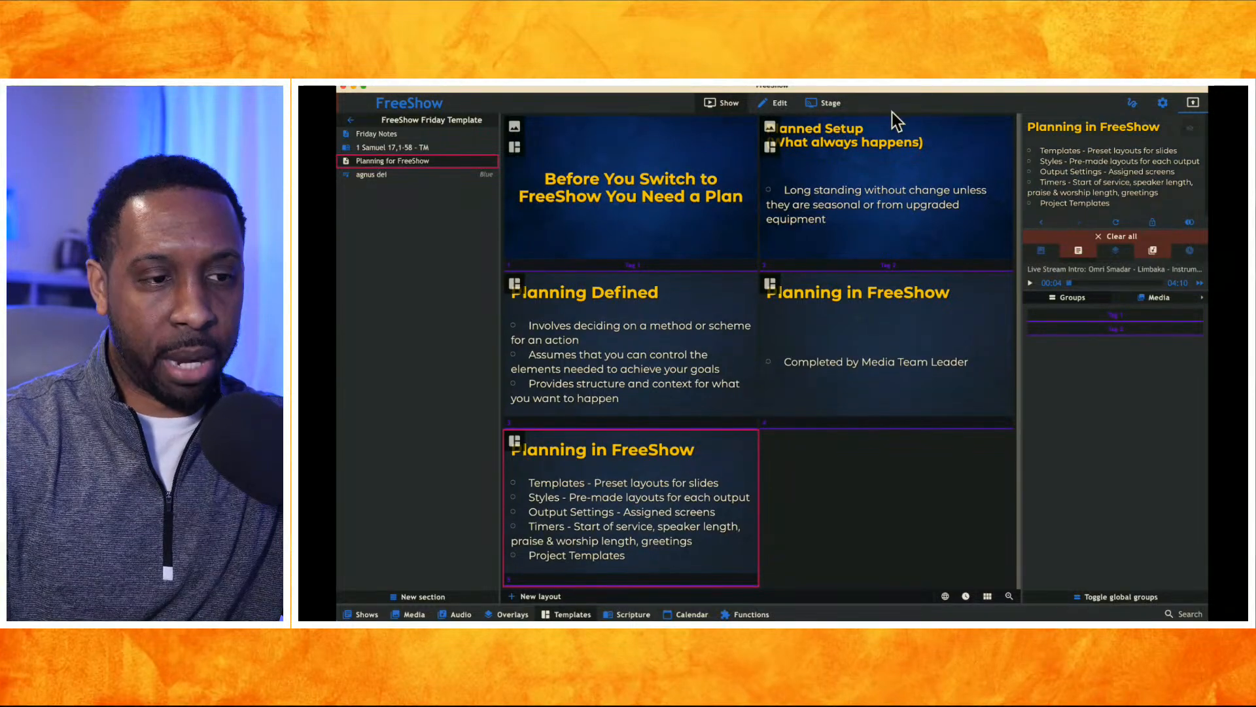
Open the output settings and turn off transparency for the Primary output
left_click(1164, 103)
left_click(370, 140)
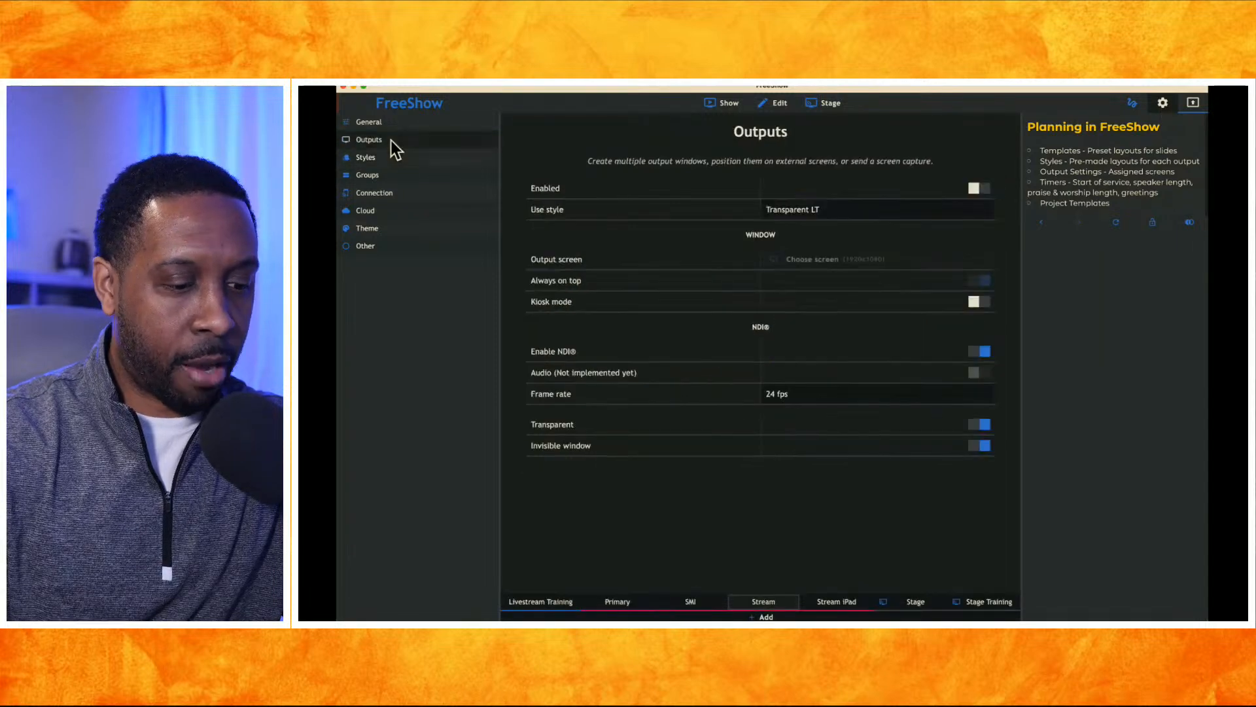
left_click(625, 598)
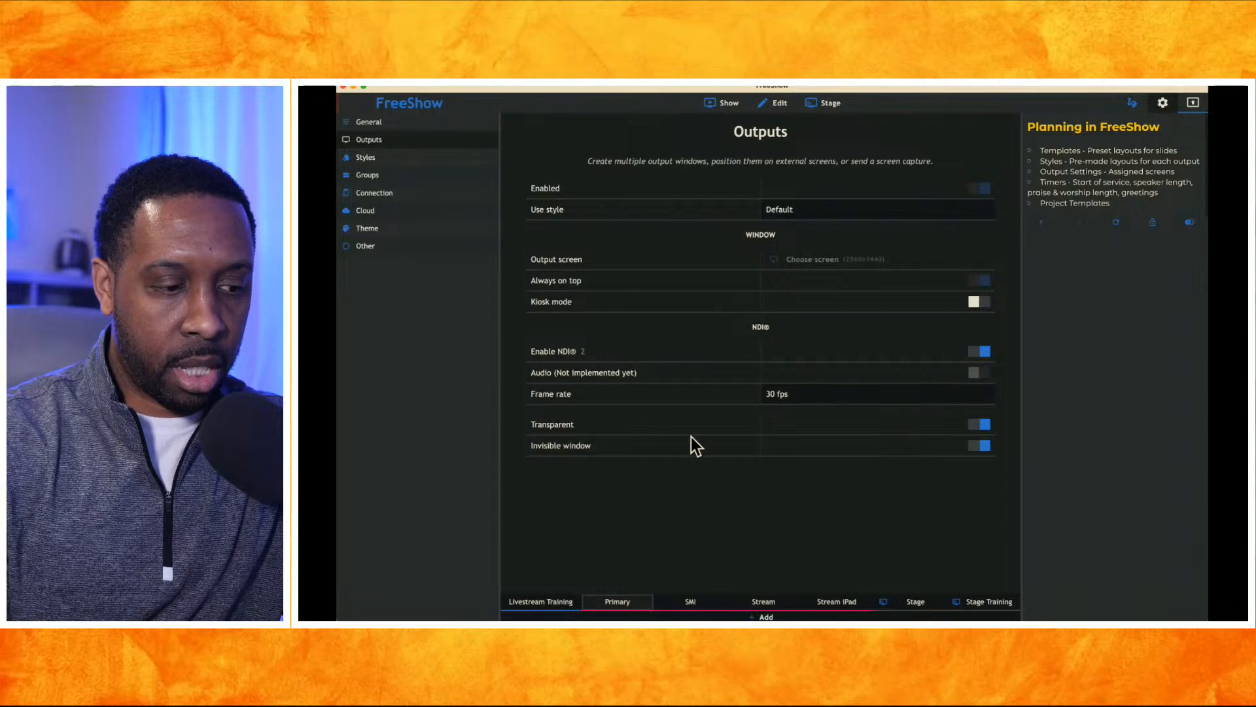
left_click(984, 425)
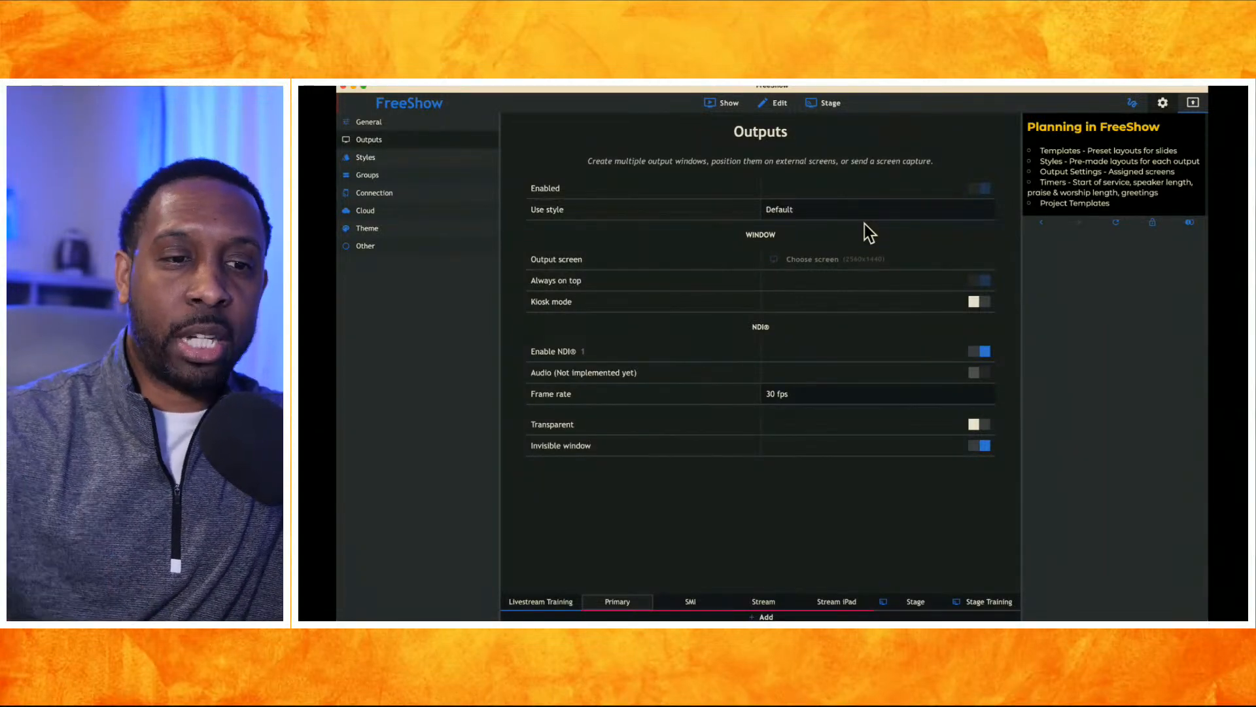
Check the Planning training style's settings, then return to the show and clear everything from the live output
left_click(371, 158)
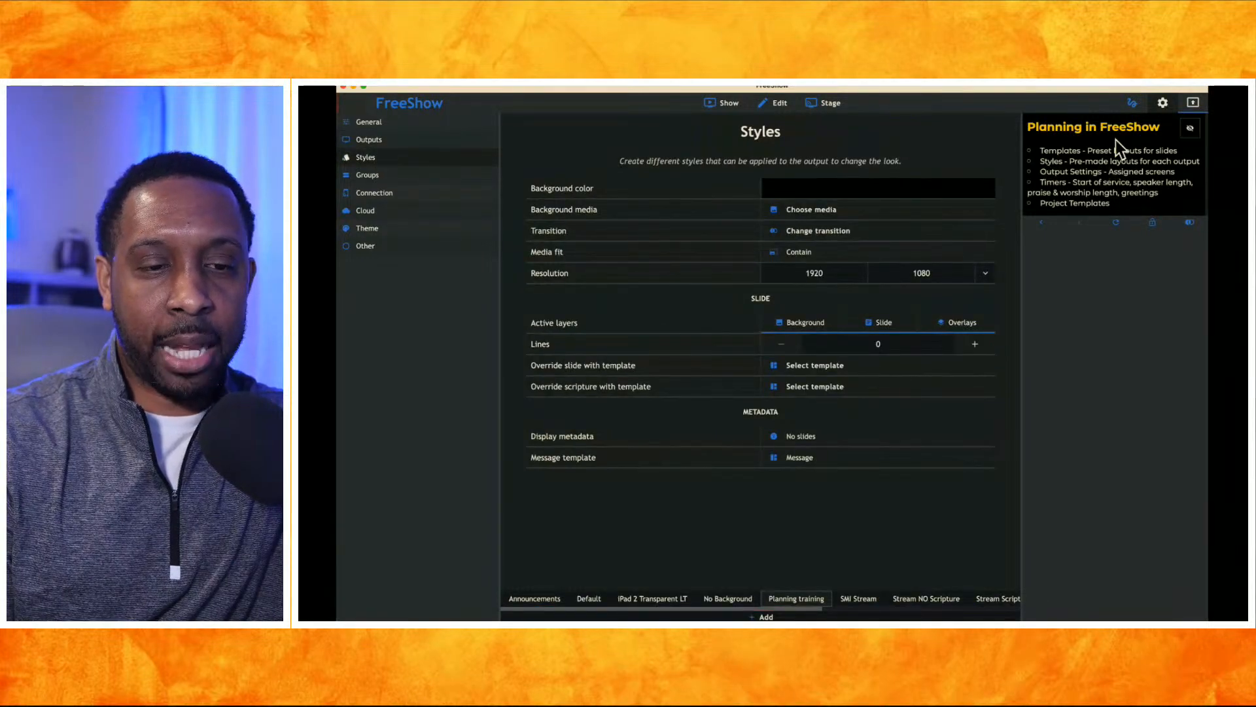
left_click(725, 103)
left_click(1117, 233)
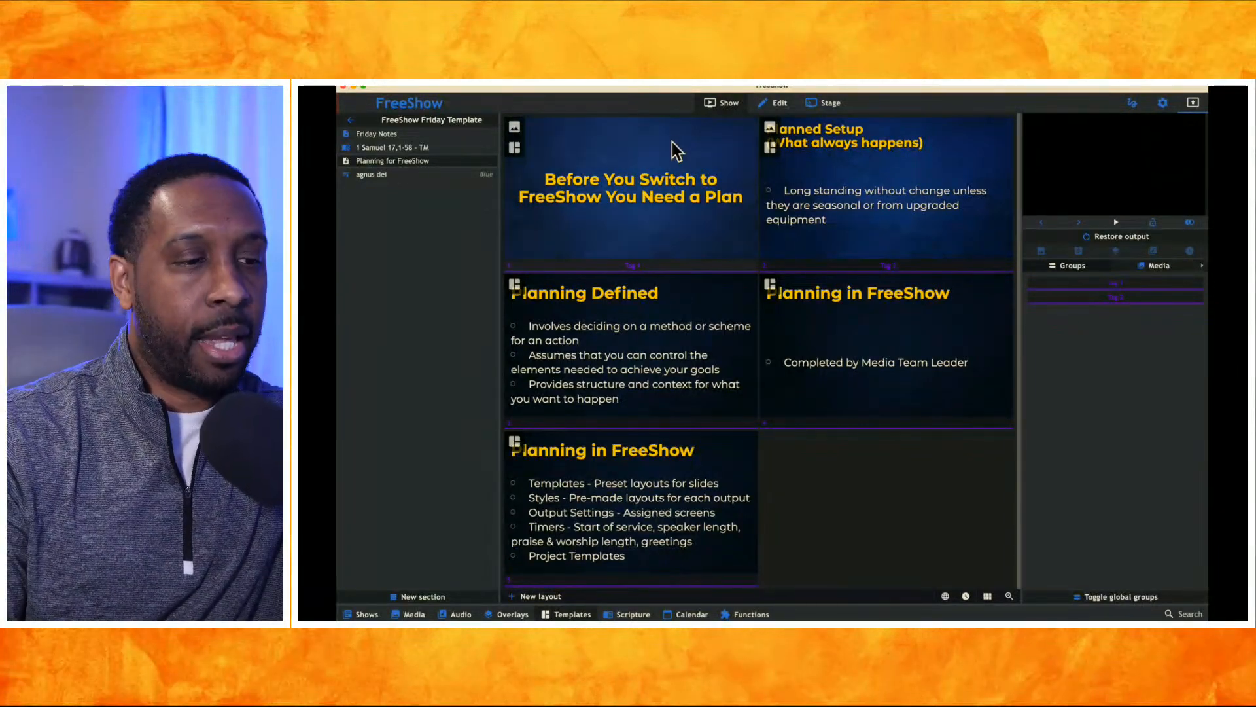
Check which style the Primary output uses, then set the Default style's background color to orange
left_click(1164, 104)
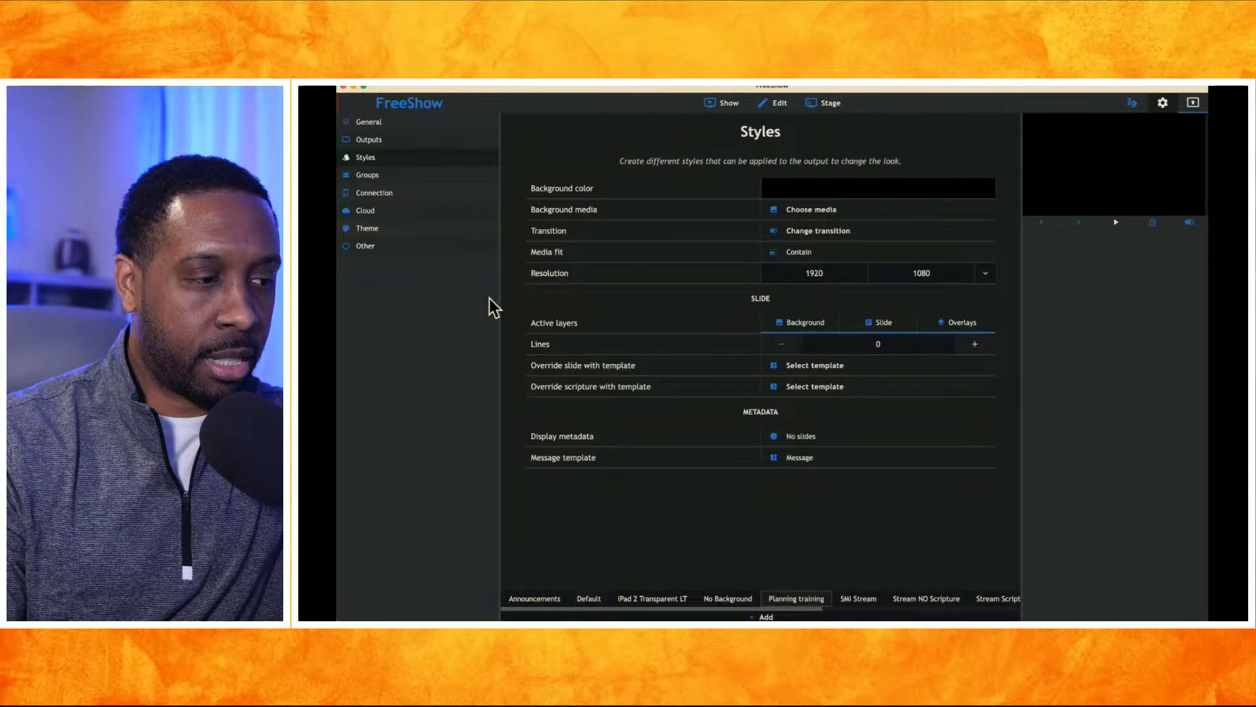
left_click(401, 139)
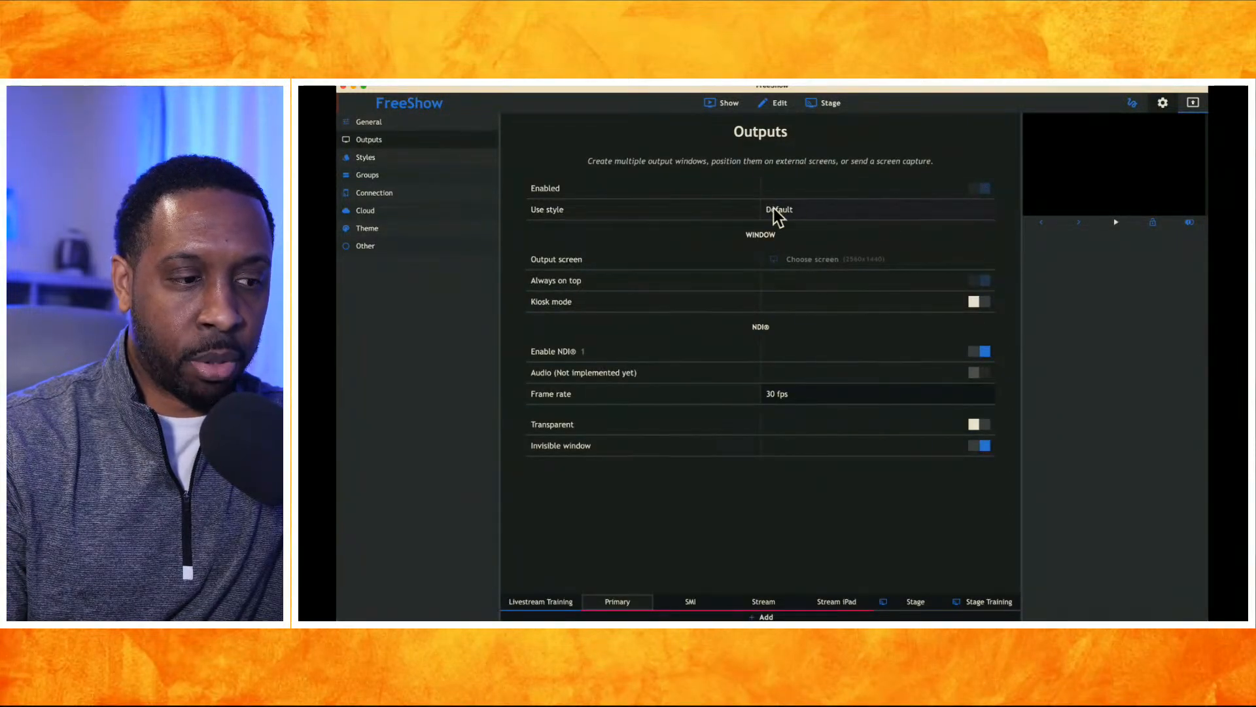
left_click(413, 160)
left_click(589, 599)
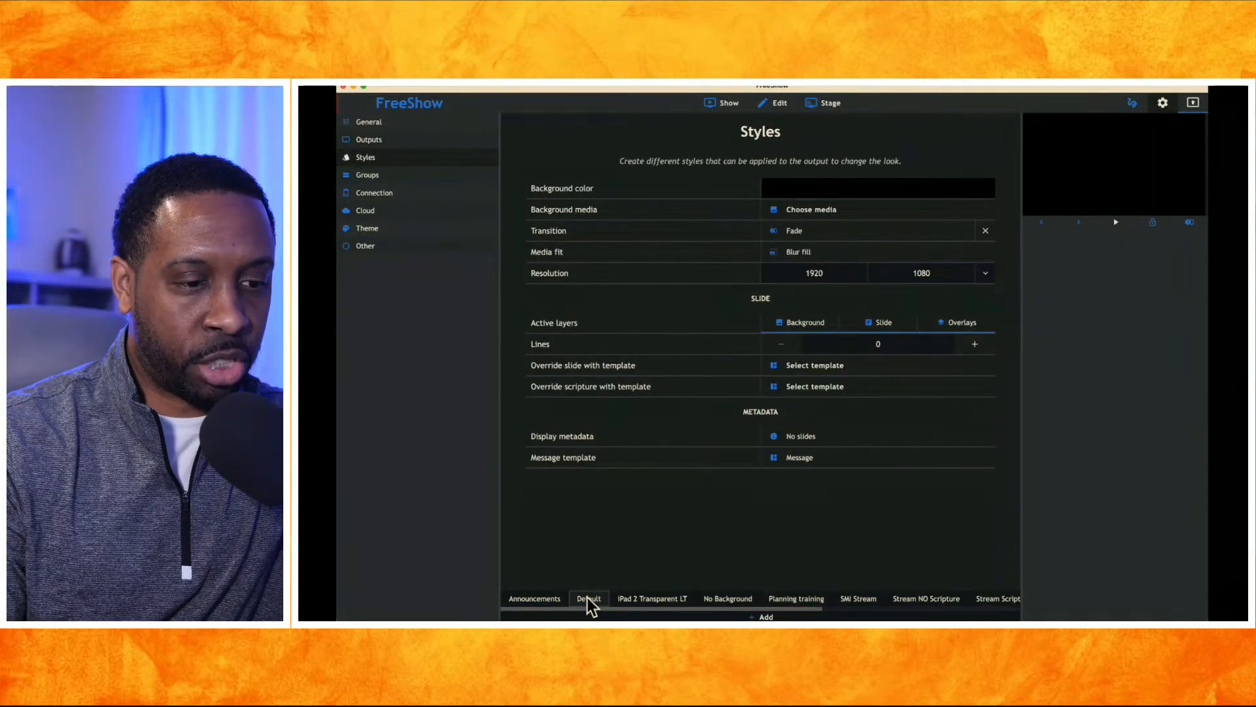
left_click(800, 196)
left_click(846, 211)
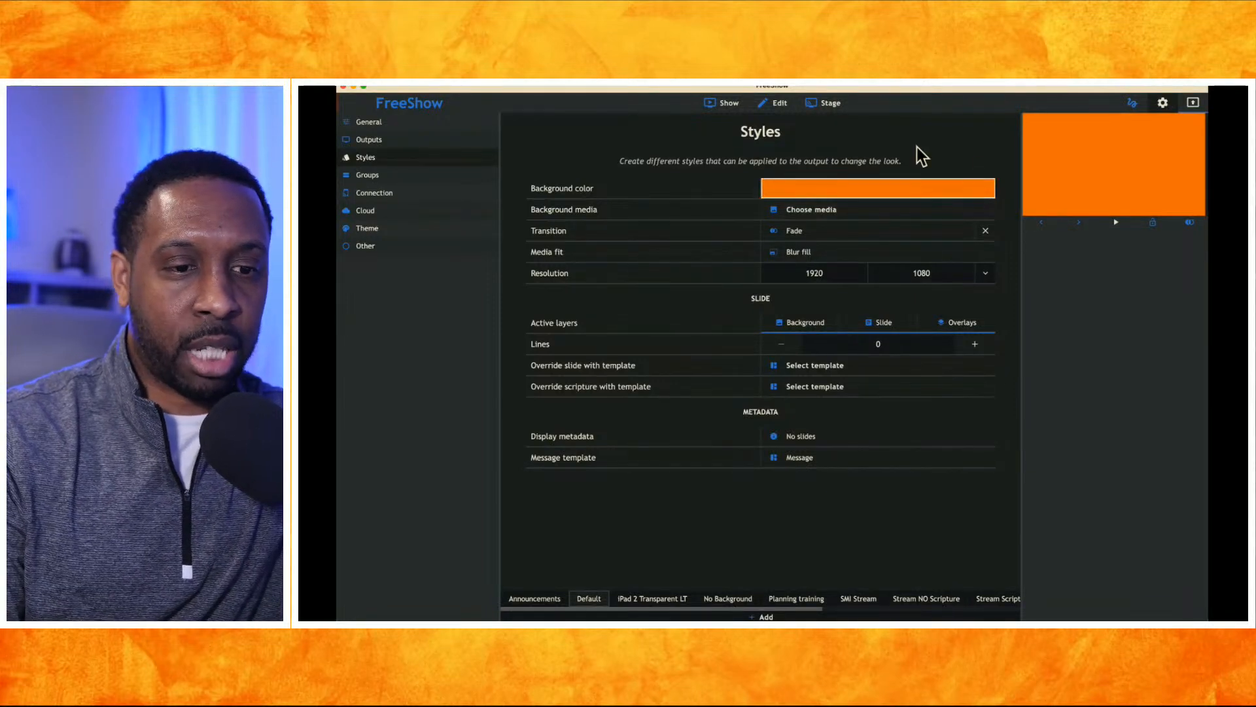
Return to the show, send the first slide to the output to compare backgrounds, then clear the output
left_click(723, 106)
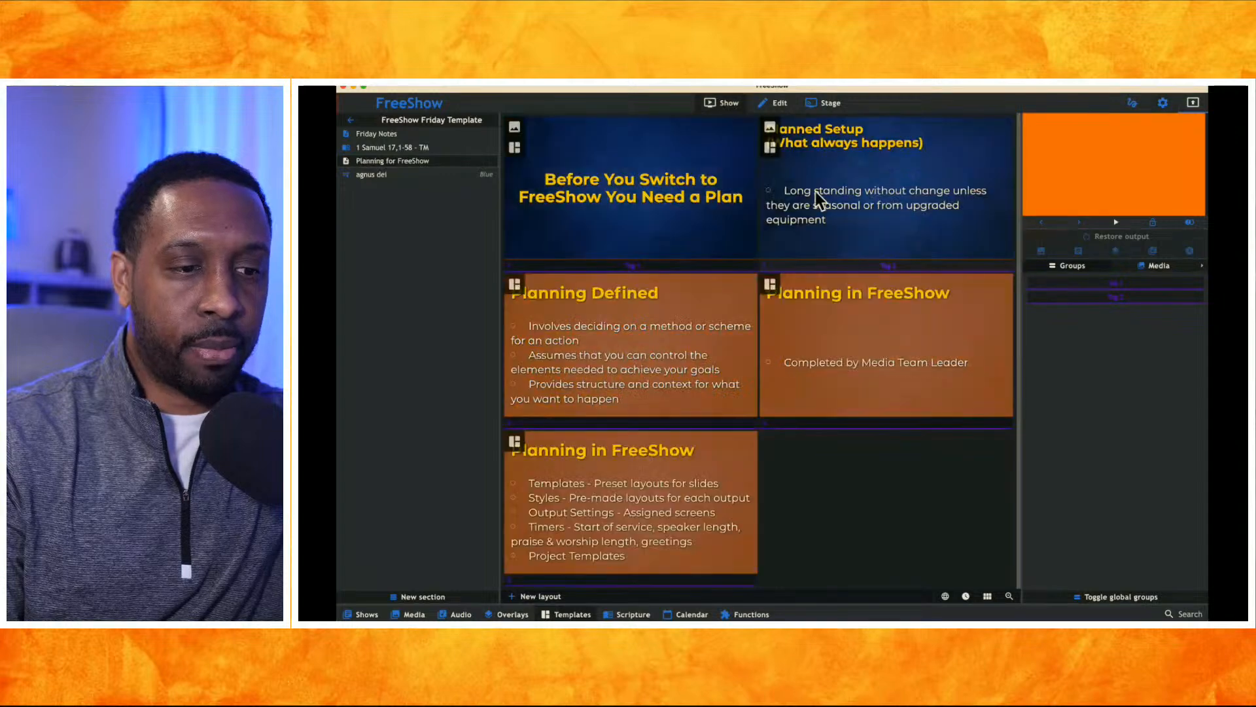
left_click(697, 190)
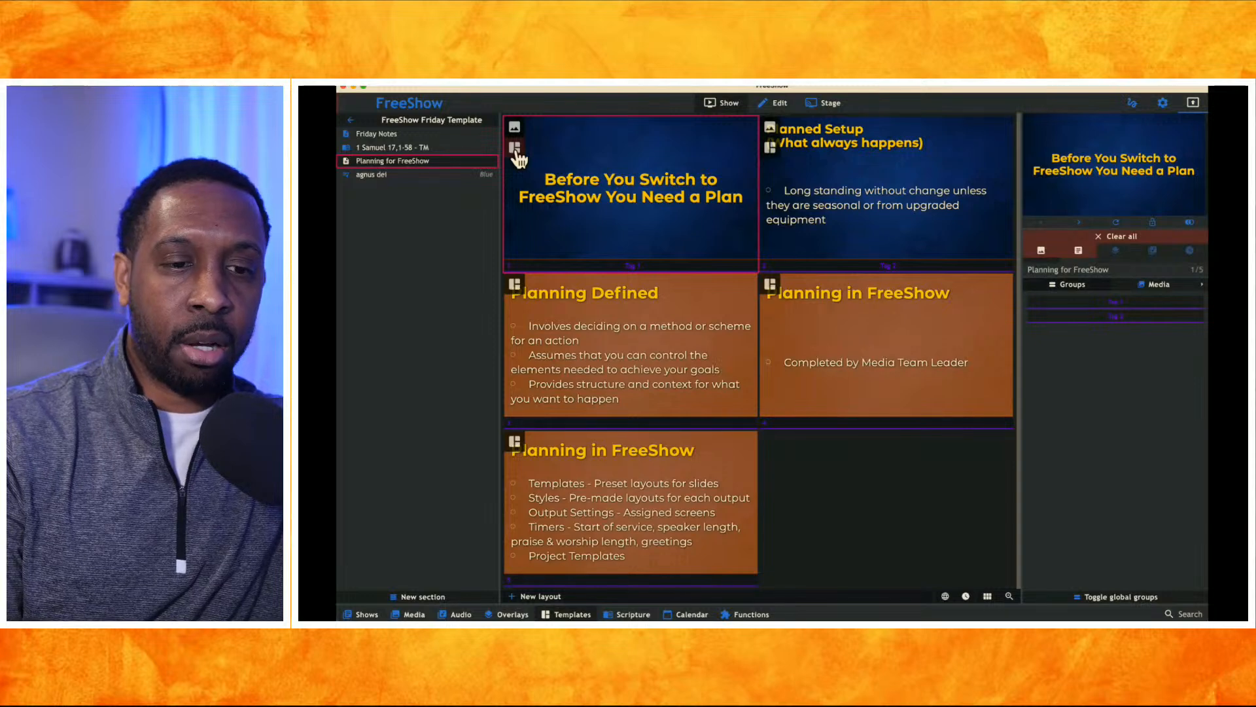
left_click(1105, 236)
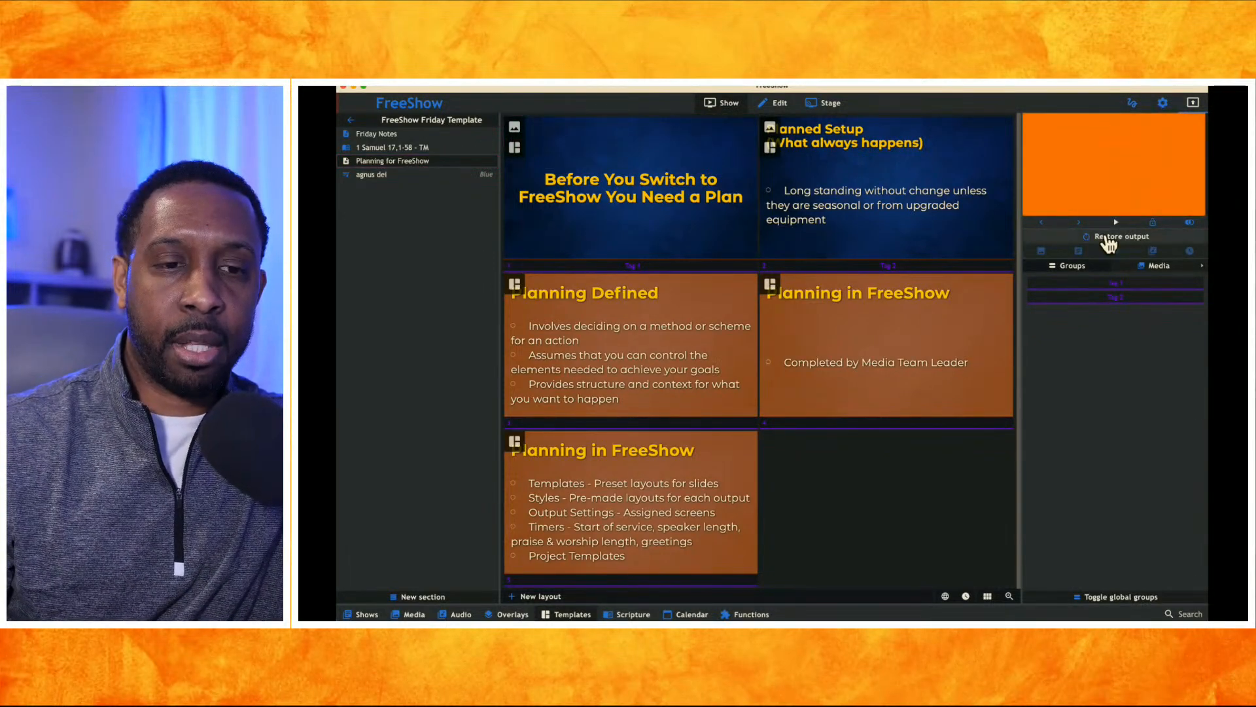
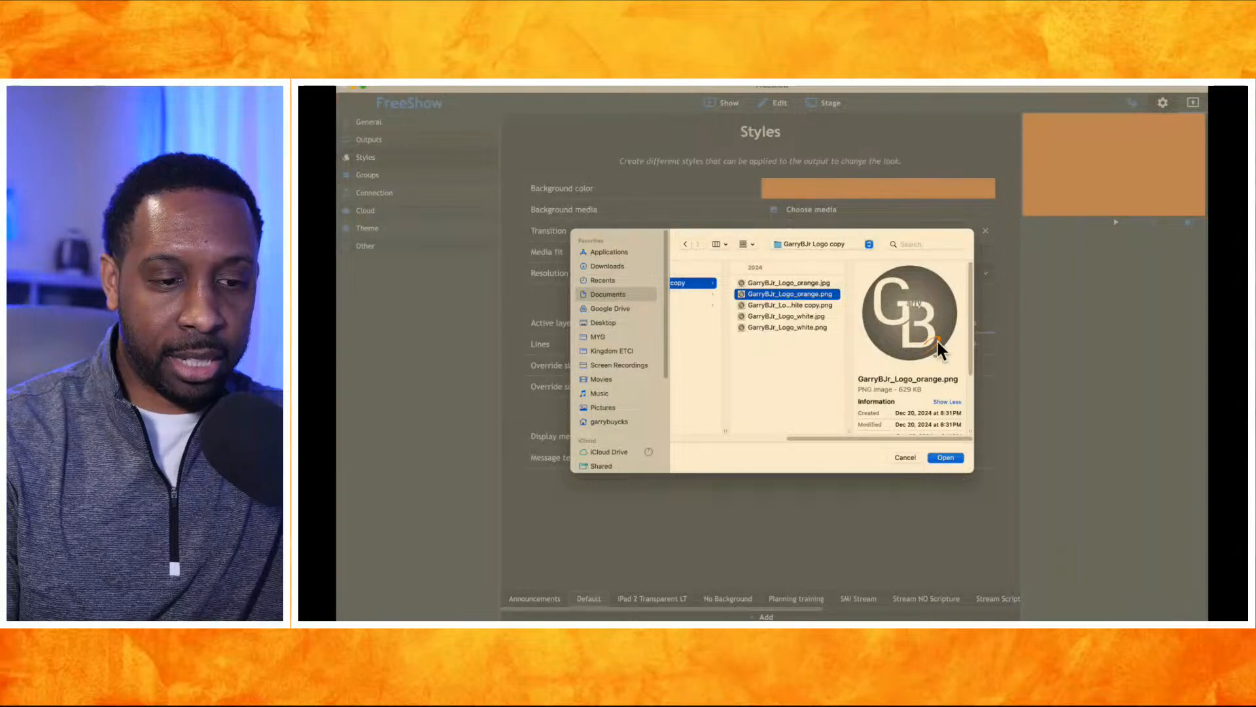
Set the orange logo PNG as the Default style's background media, then test it by sending the Planned Setup slide and clearing the output
left_click(944, 458)
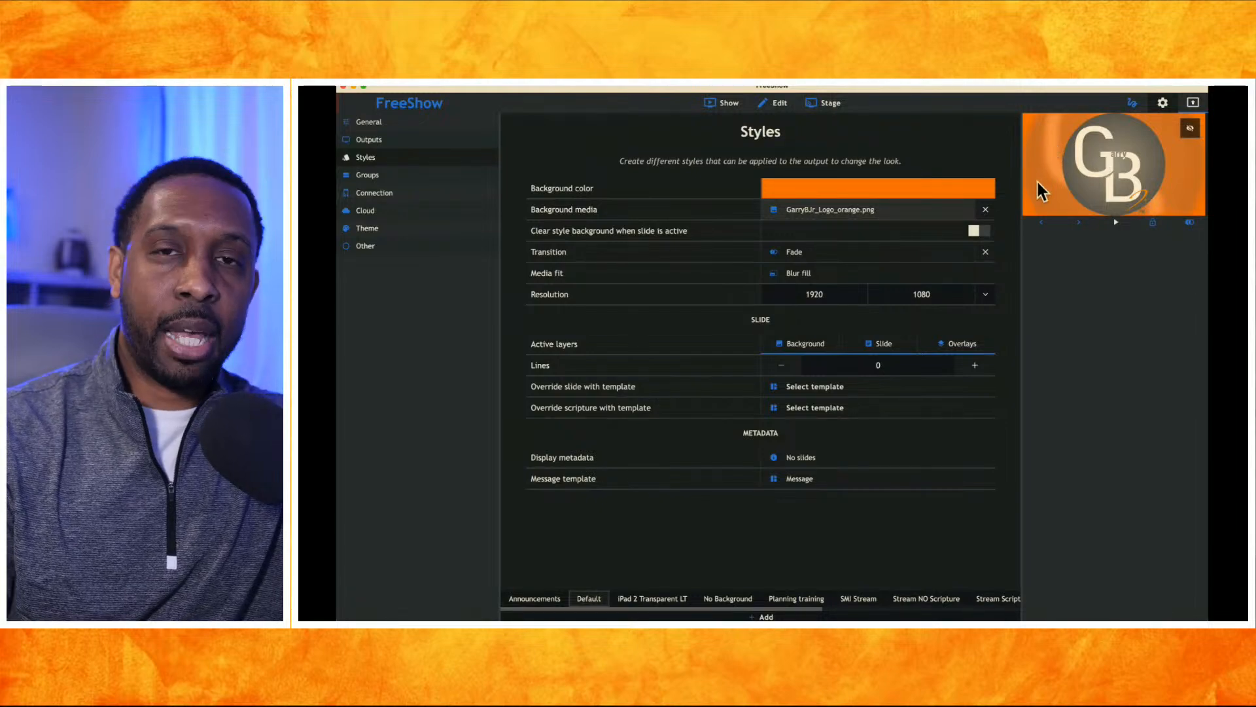
left_click(722, 105)
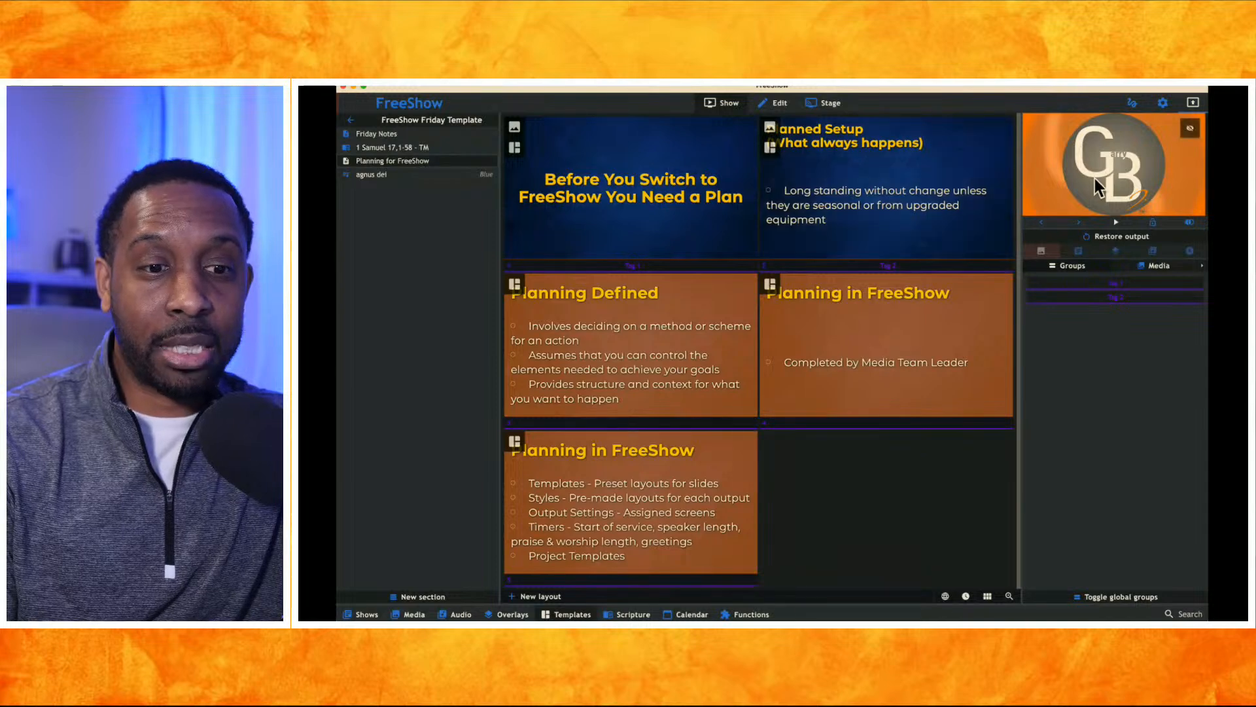
left_click(900, 194)
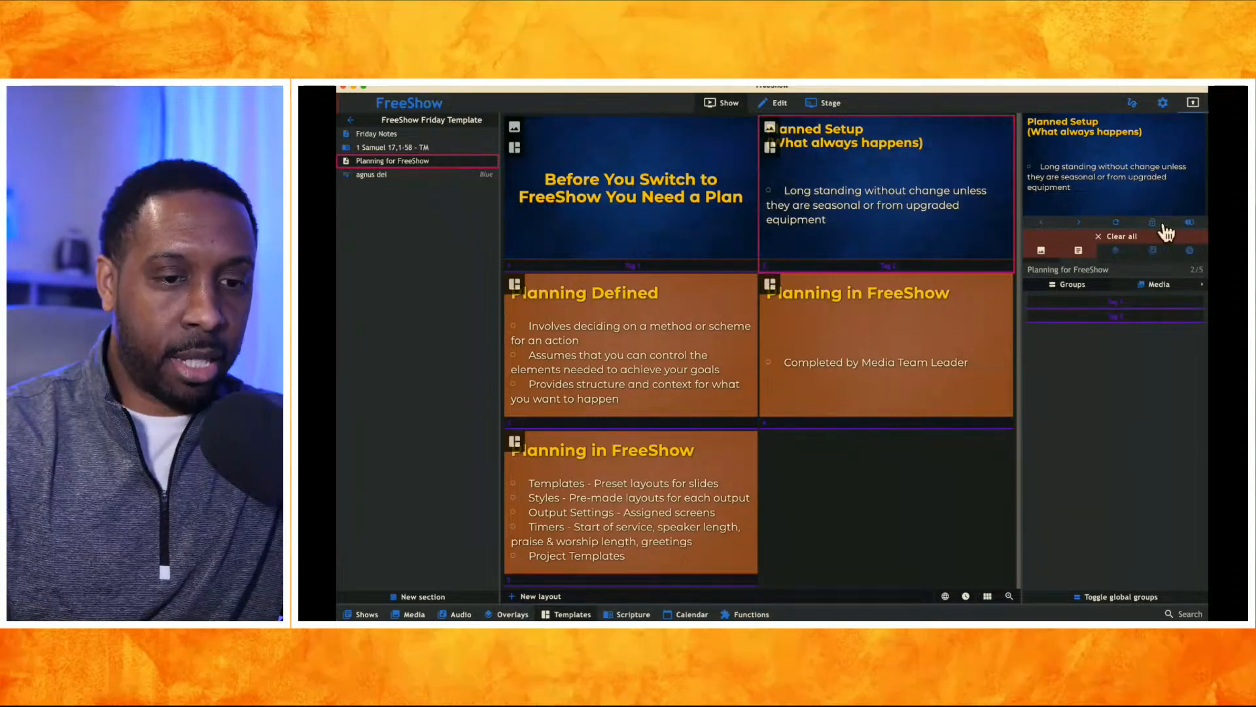
left_click(1130, 233)
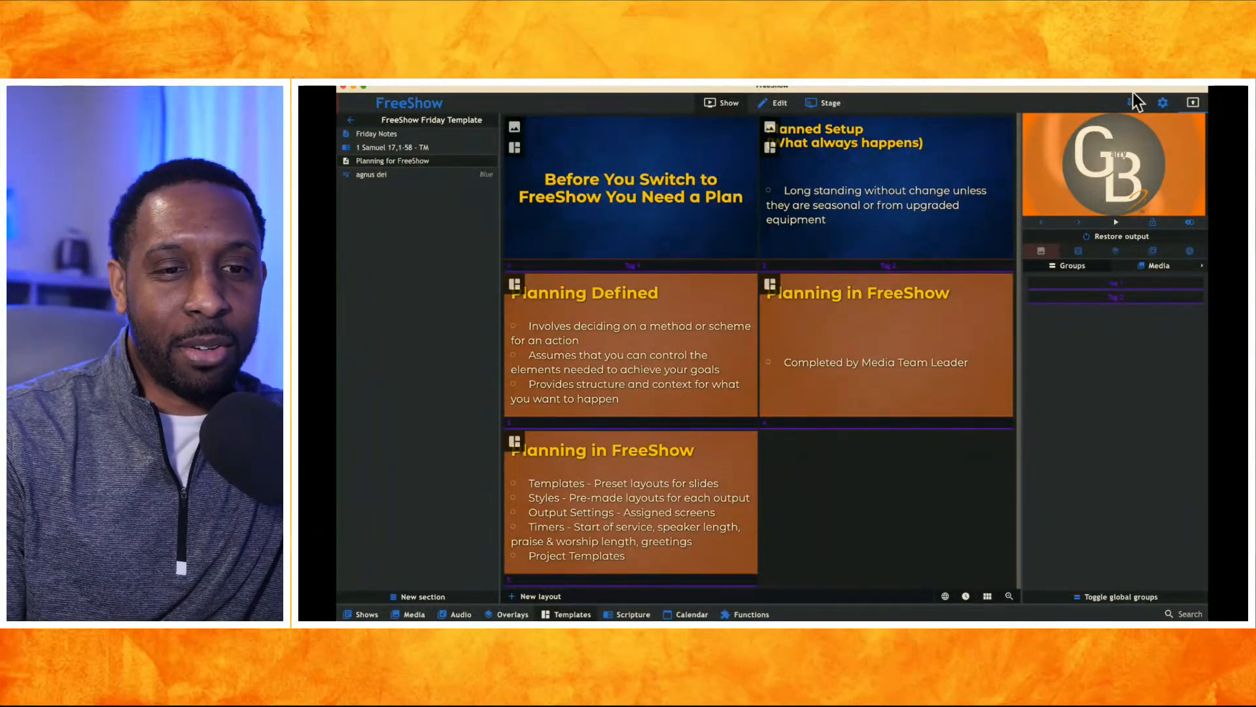
Set the Default style's background color to black and its media fit to Contain
left_click(1161, 108)
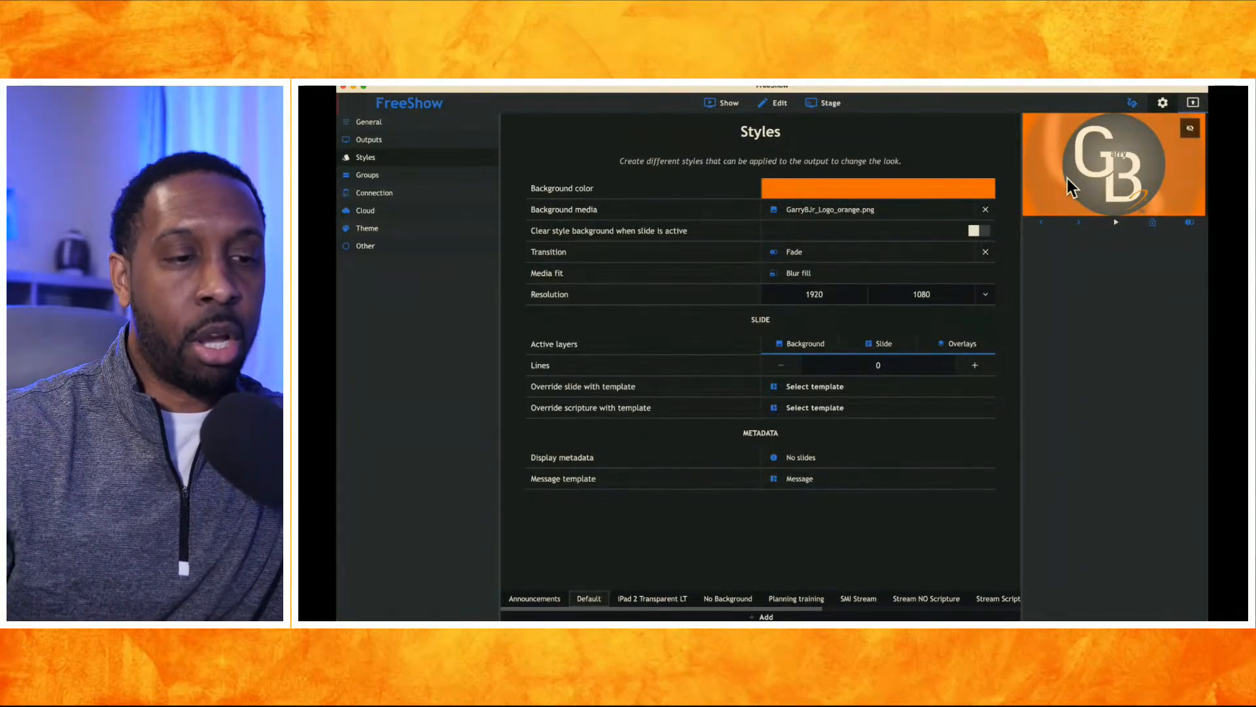
left_click(851, 188)
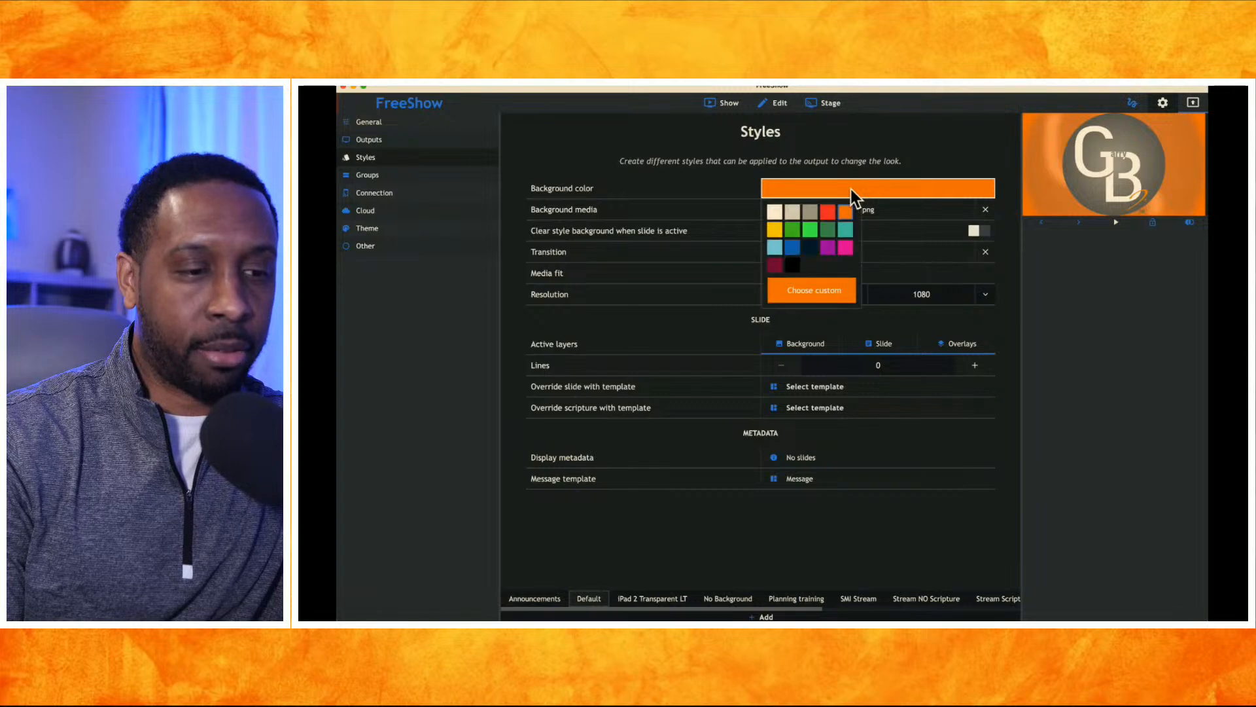
left_click(792, 264)
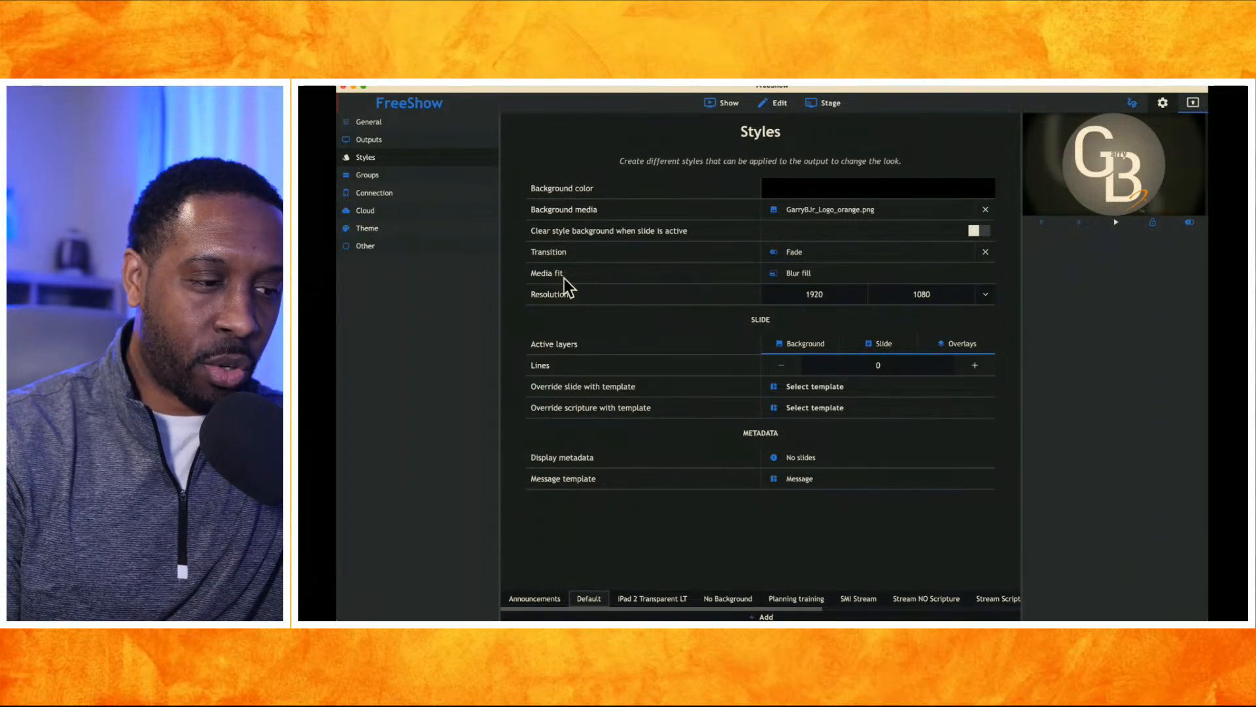
left_click(784, 275)
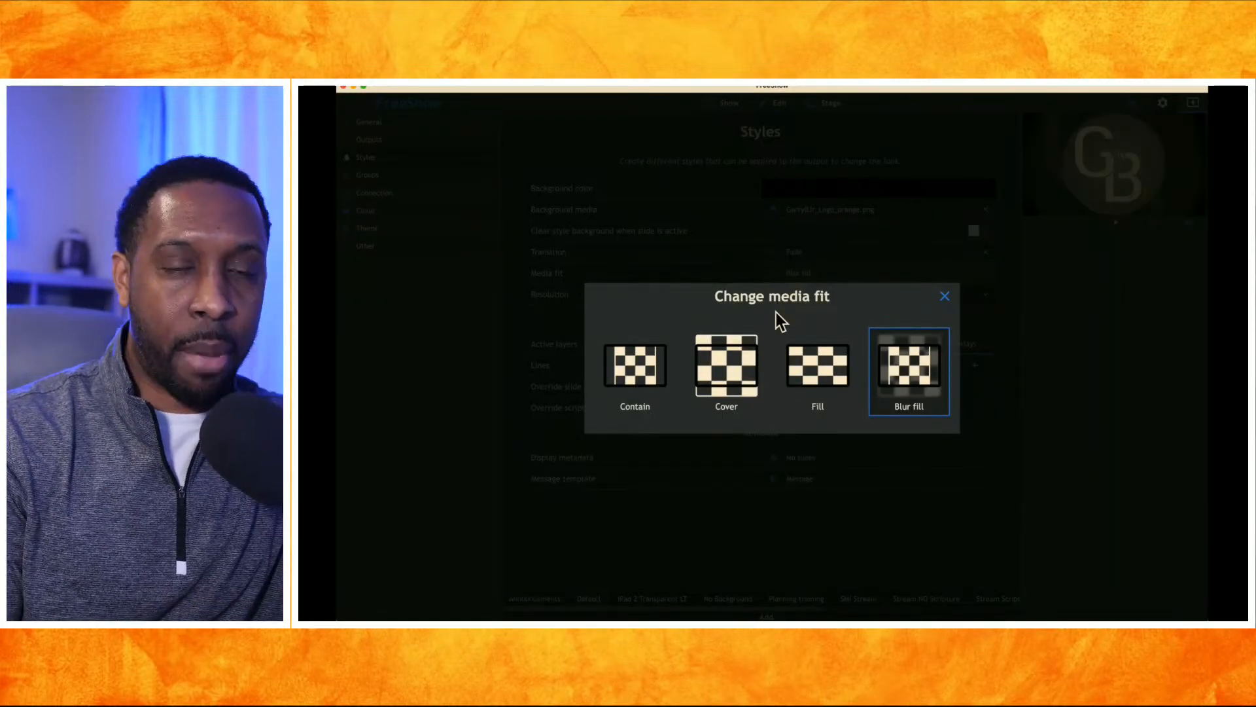
left_click(635, 370)
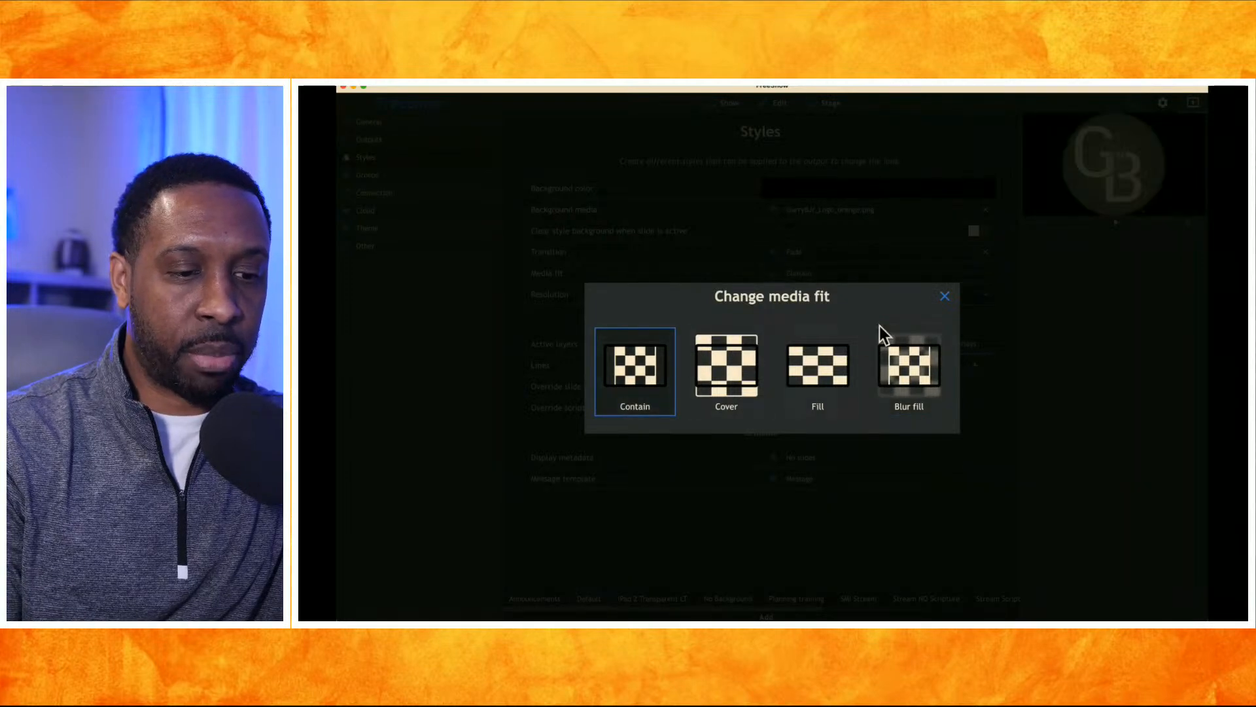
left_click(945, 298)
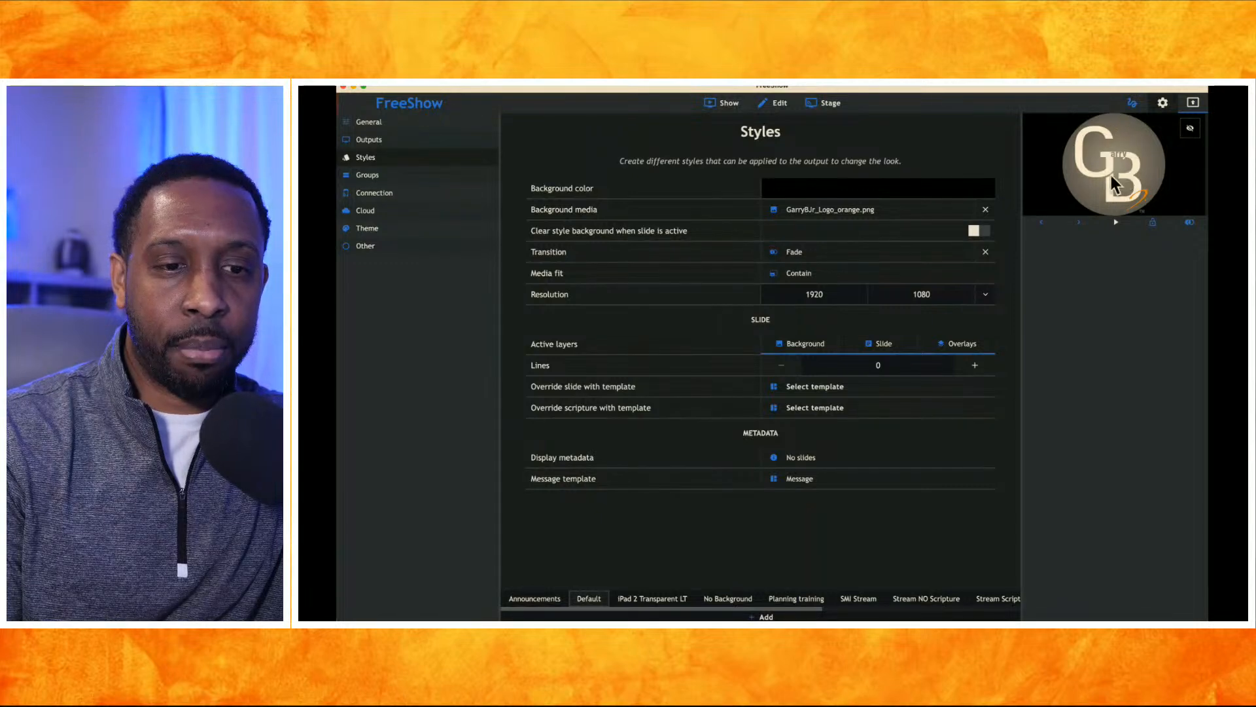
Try the Fill media fit on the Default style, then restore Contain and review the fit options
left_click(806, 271)
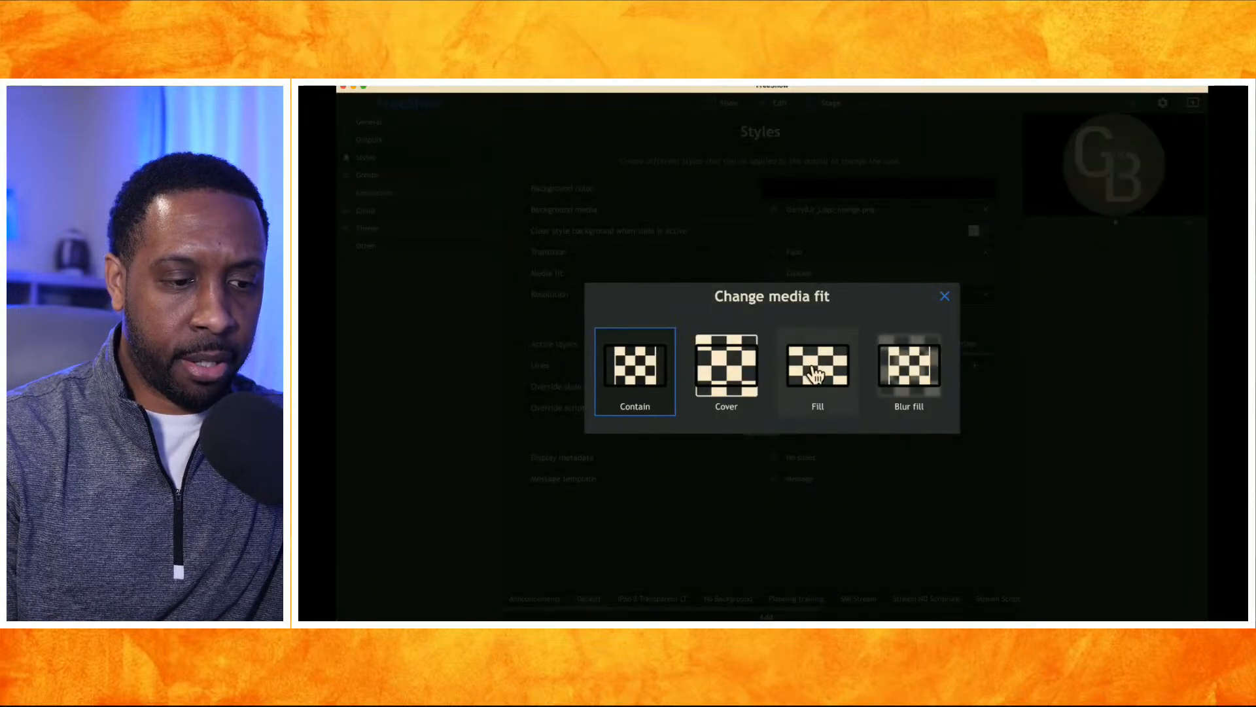
left_click(814, 365)
left_click(945, 297)
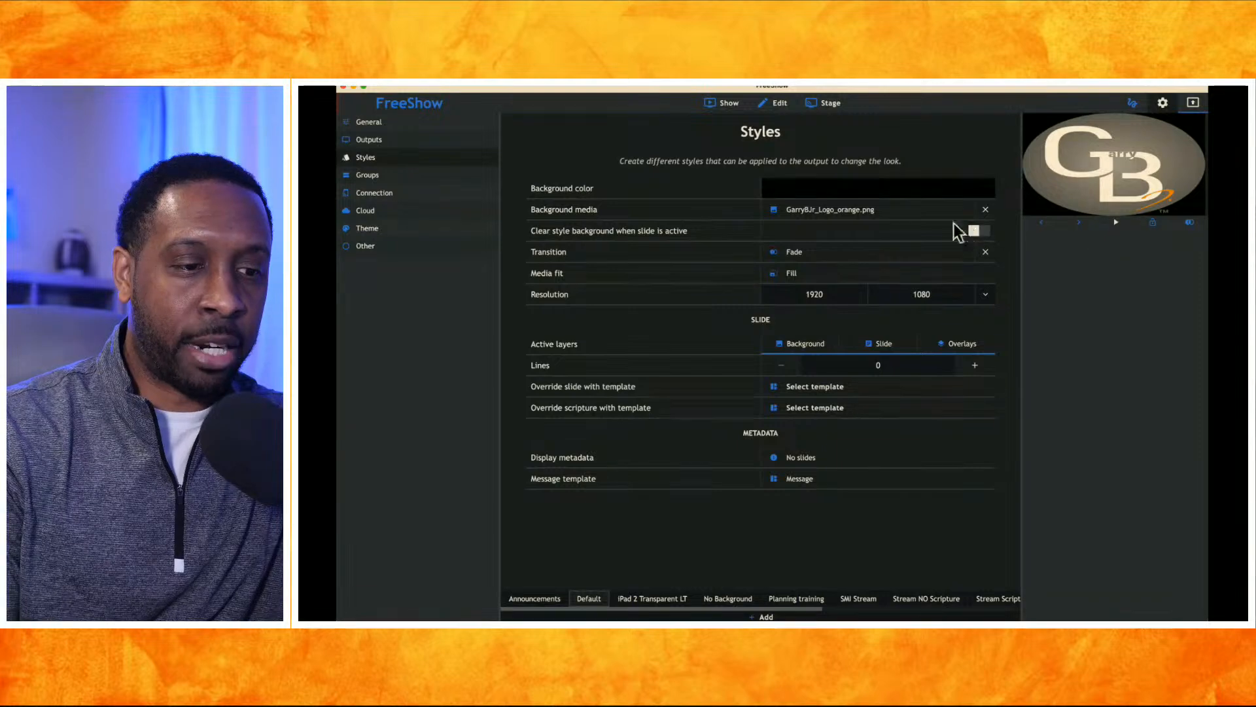
left_click(806, 278)
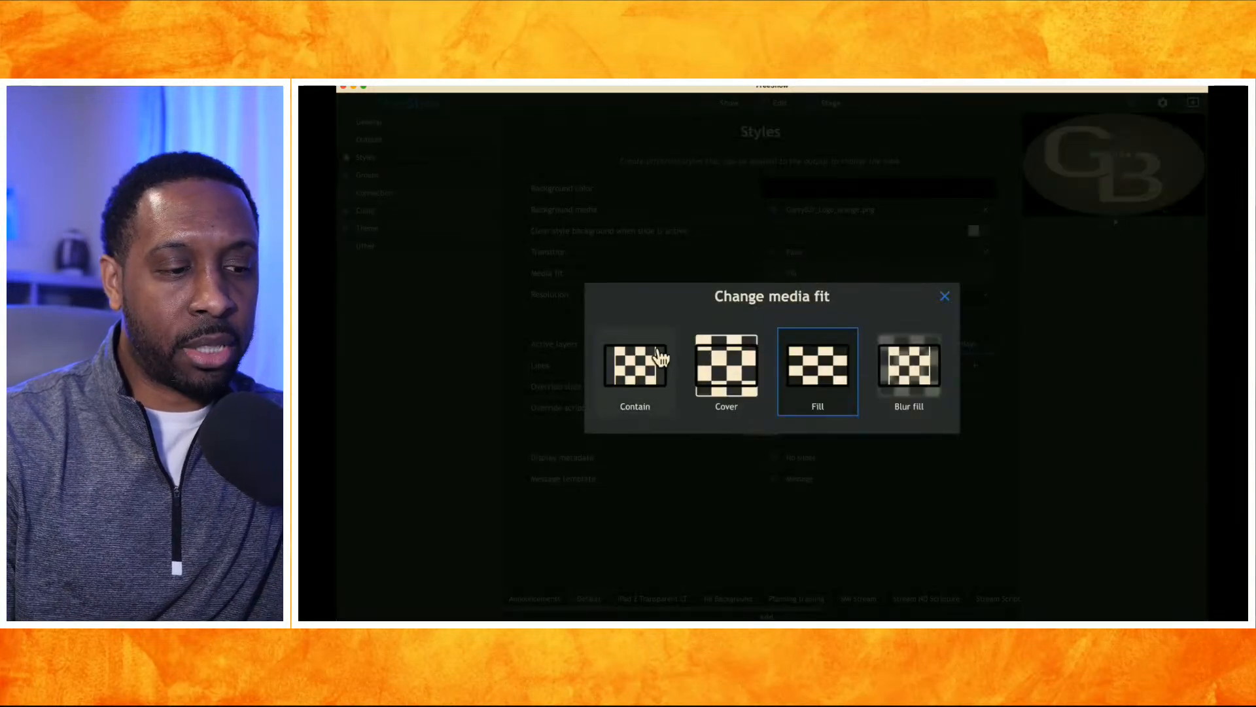
left_click(642, 368)
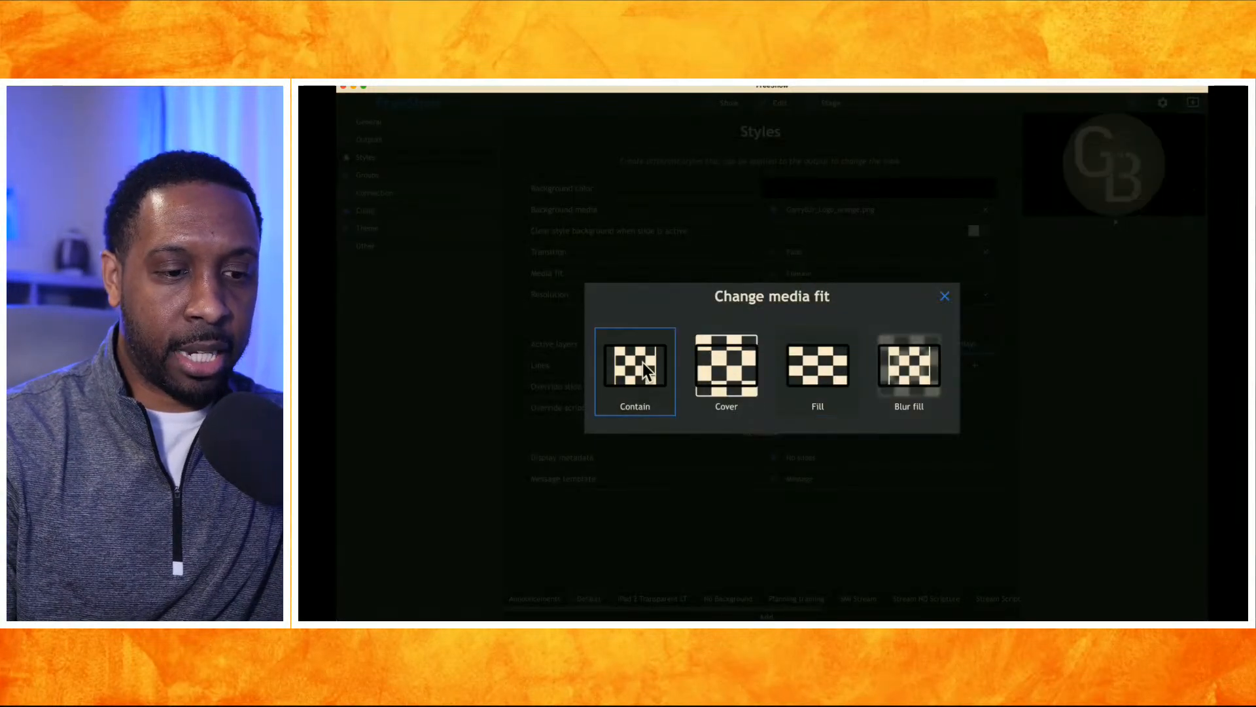
left_click(944, 296)
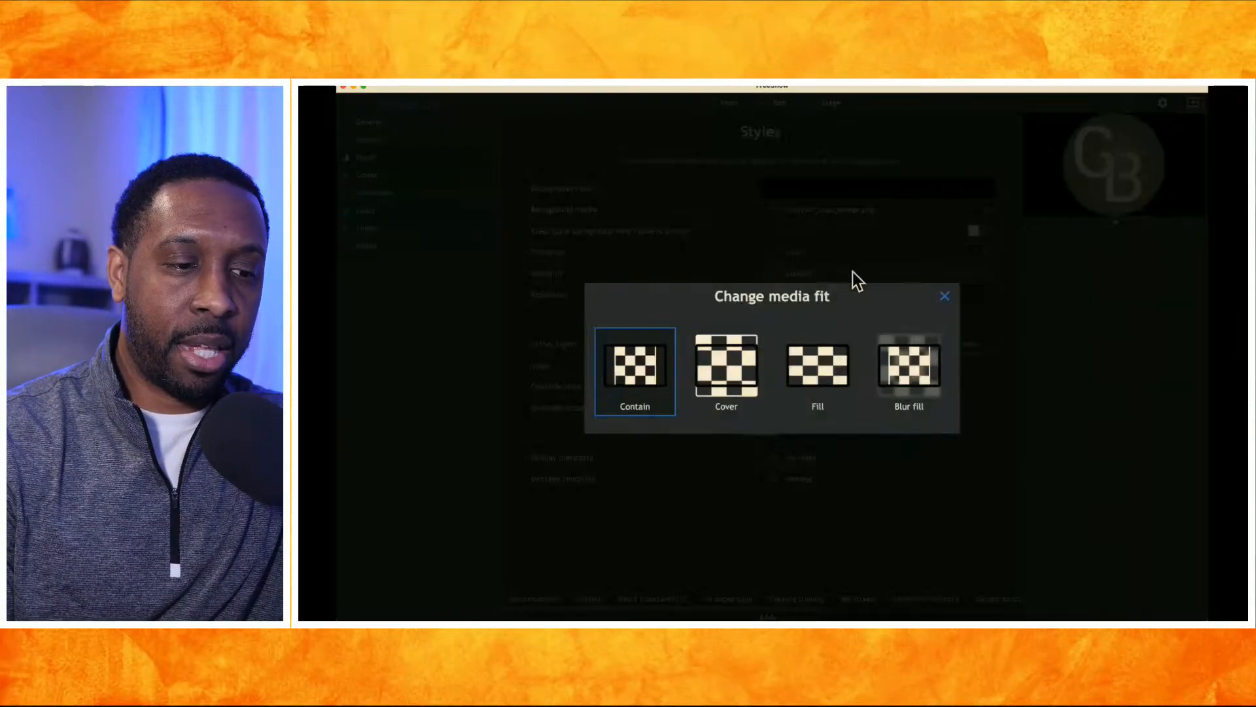
left_click(853, 272)
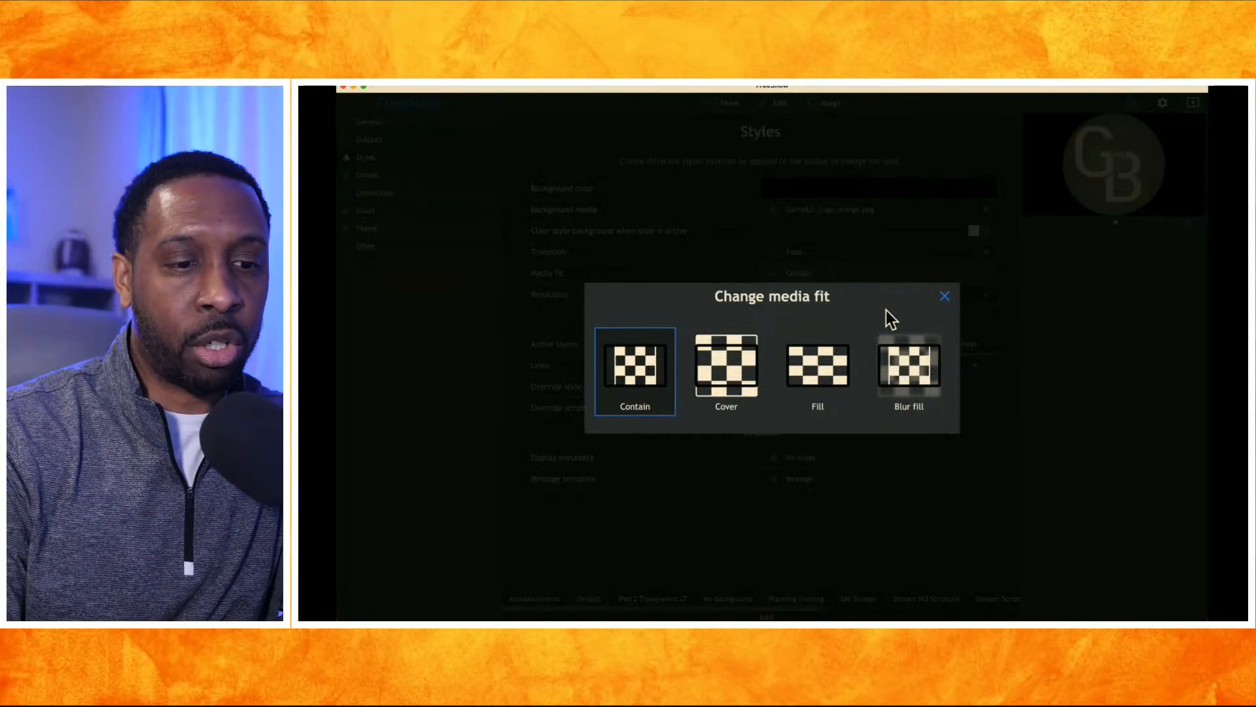
left_click(945, 297)
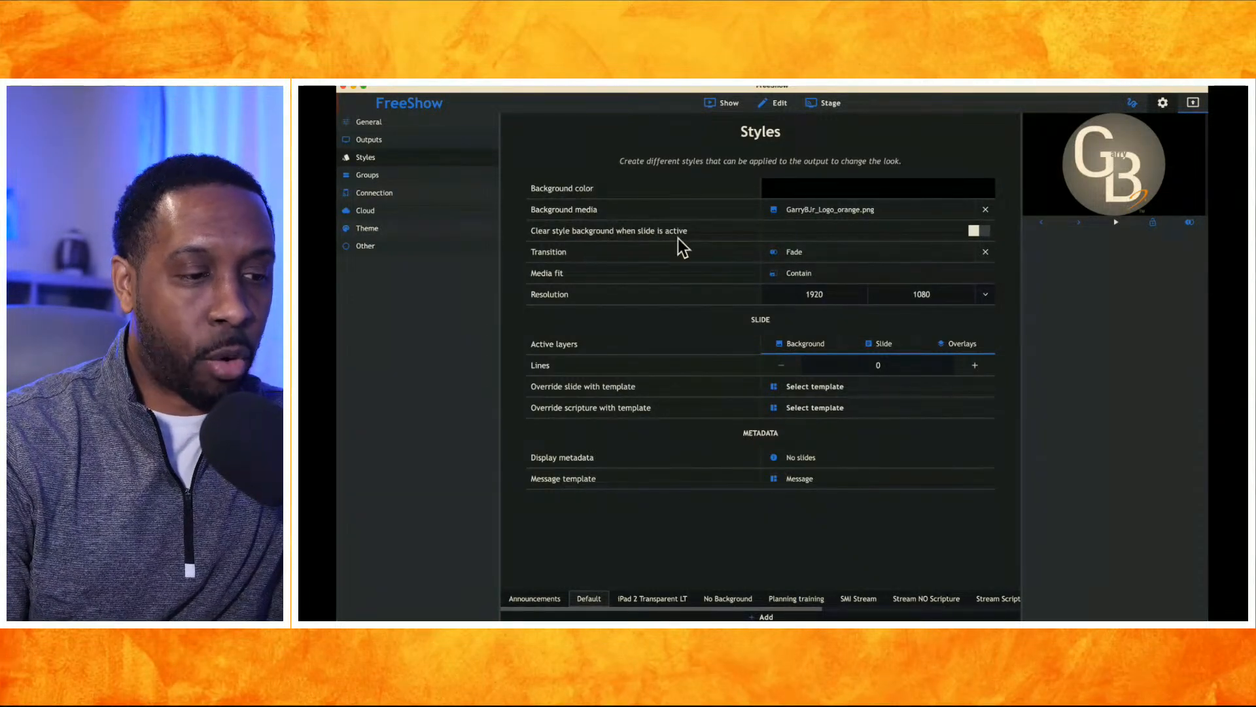
Enable clearing the style background when a slide is active, then send the Planned Setup slide to the output
left_click(975, 236)
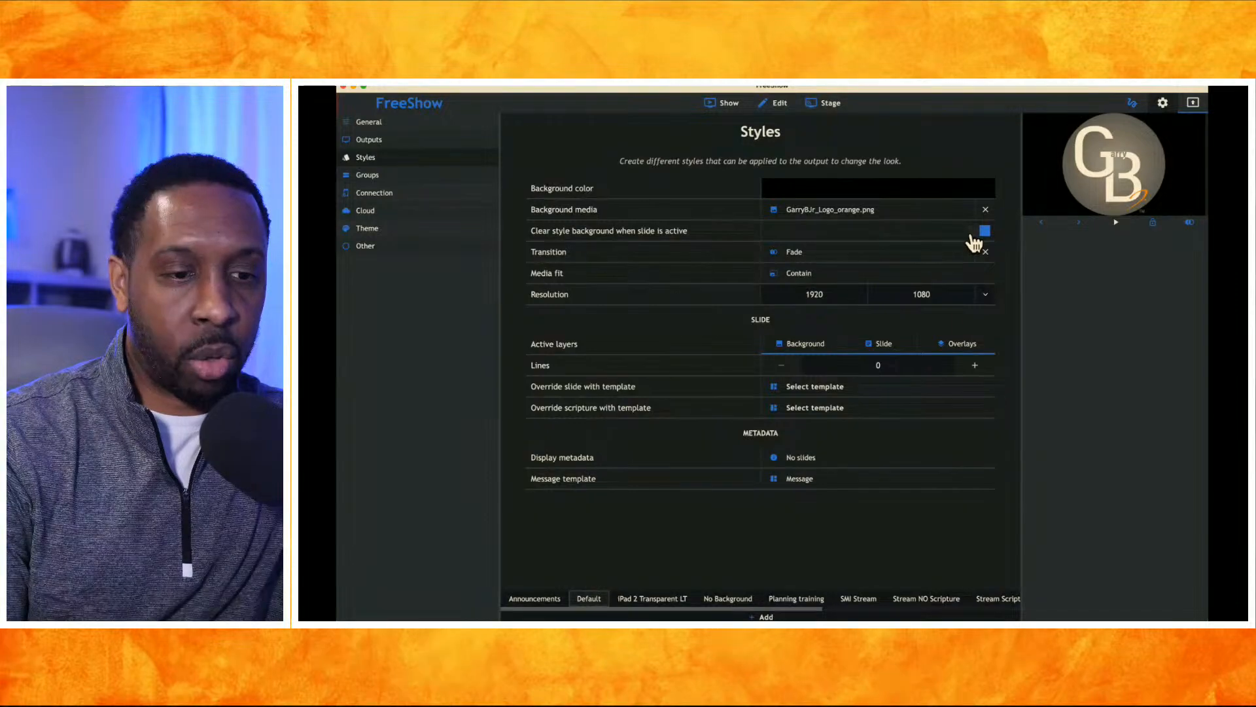
left_click(726, 104)
left_click(826, 195)
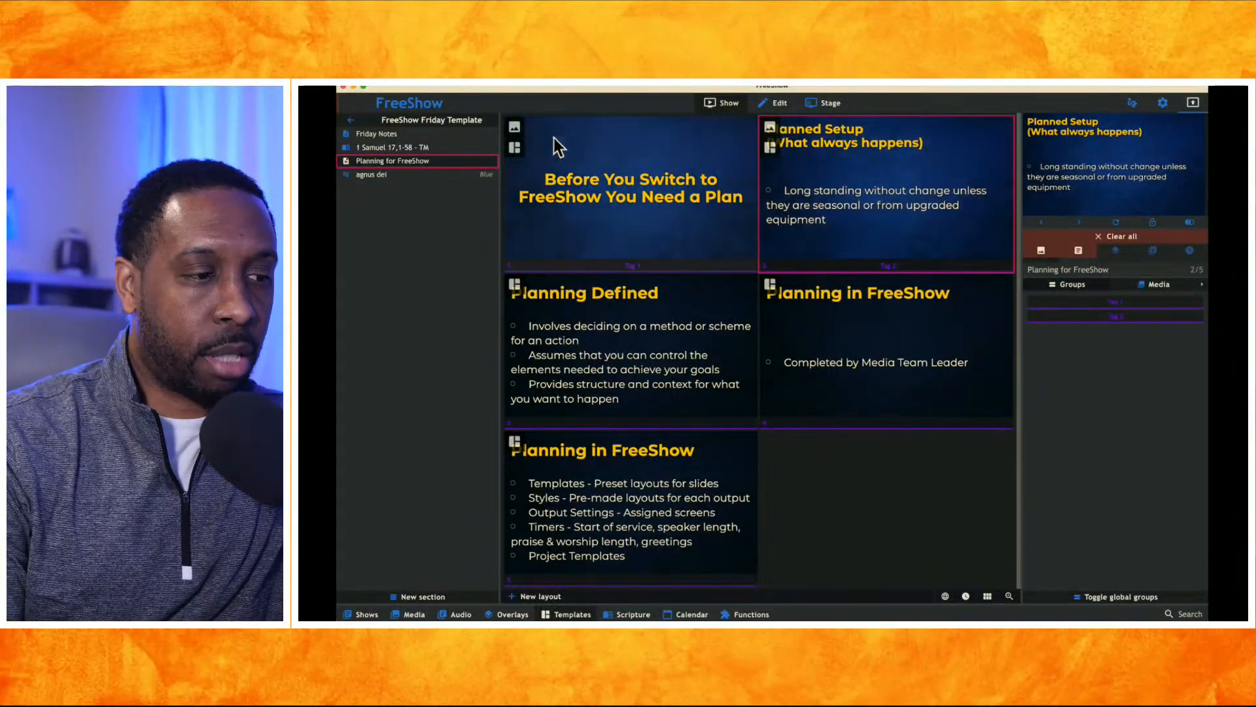
Send the first slide to the output, remove its background media, and clear the output's background and then everything else
left_click(573, 155)
left_click(515, 127)
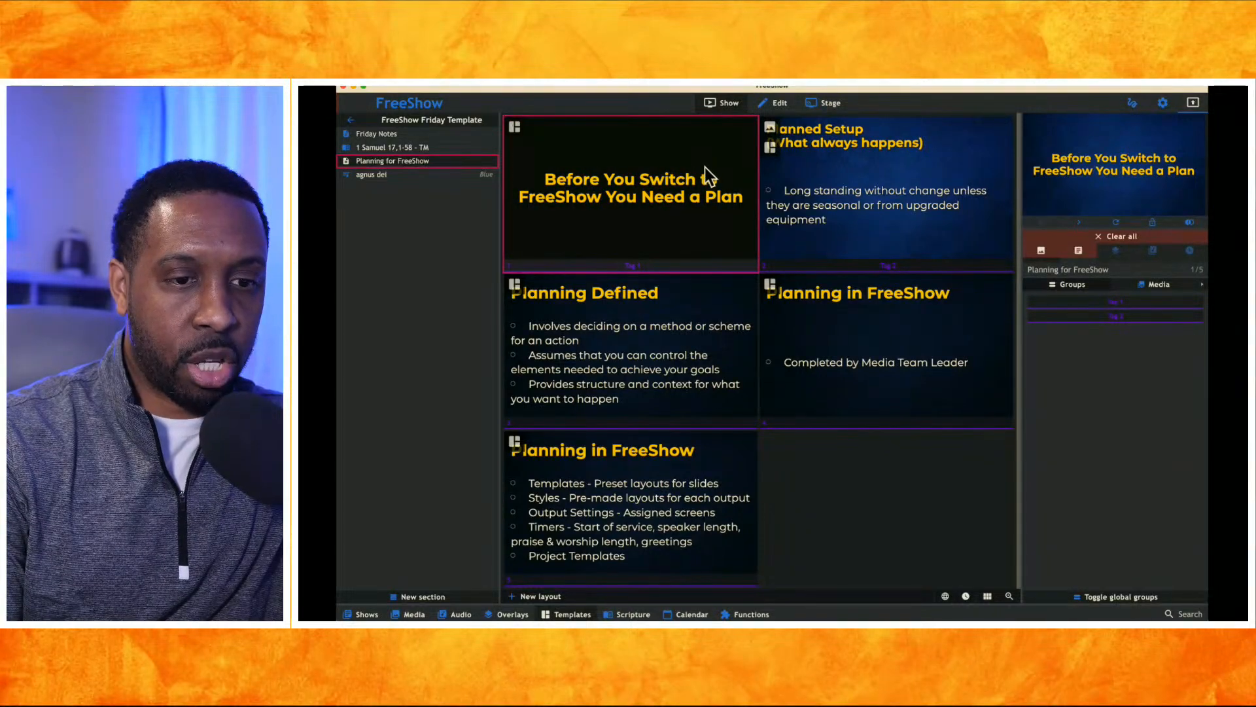
left_click(1041, 250)
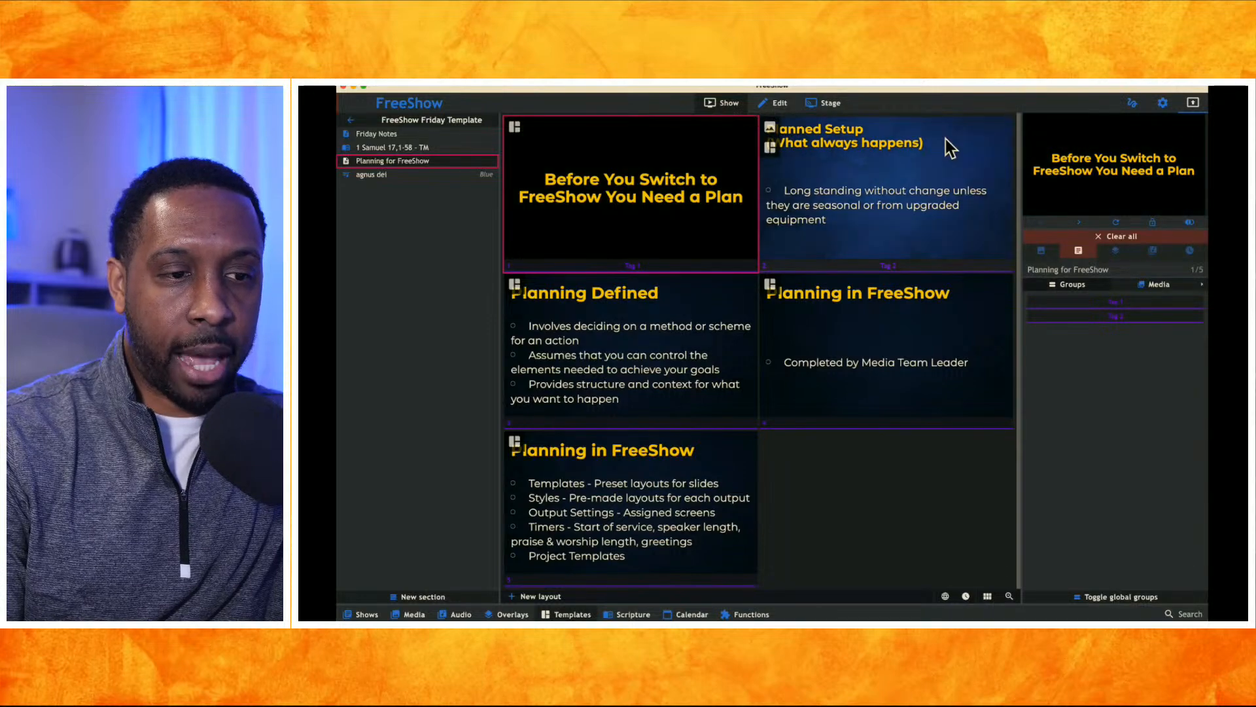
left_click(1121, 237)
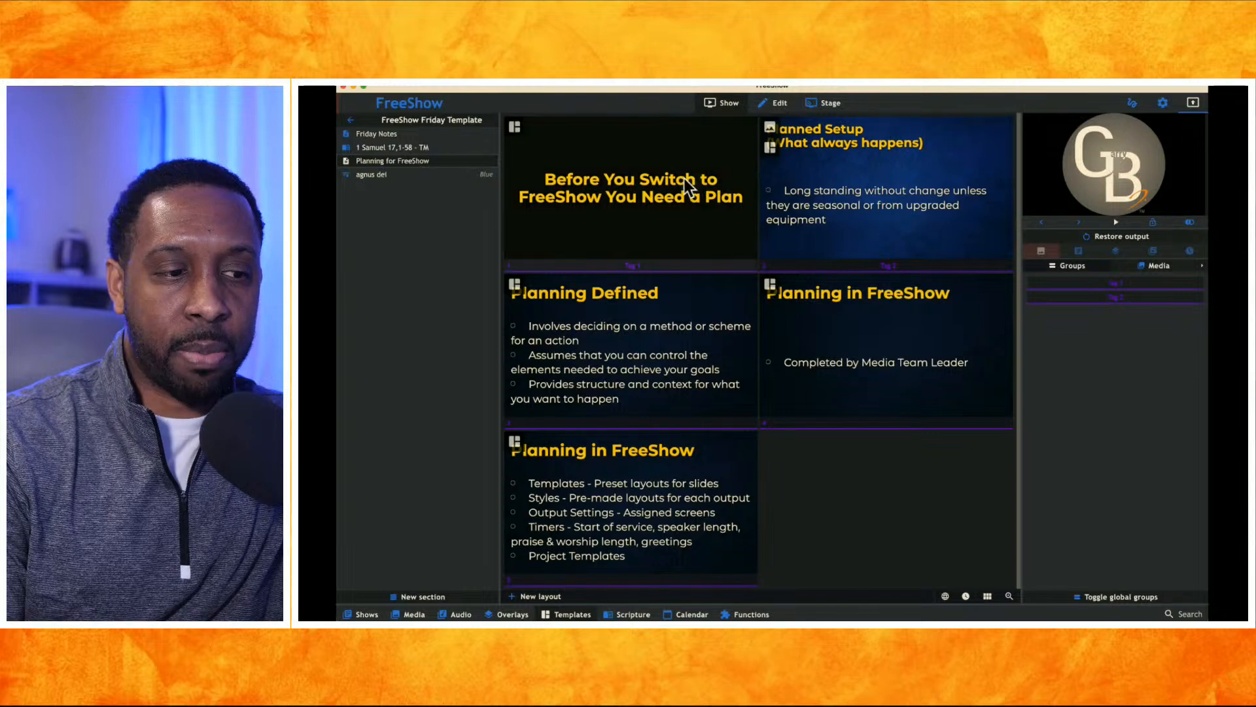
Send the first slide to the output, clear everything from the output, and save the project
left_click(596, 199)
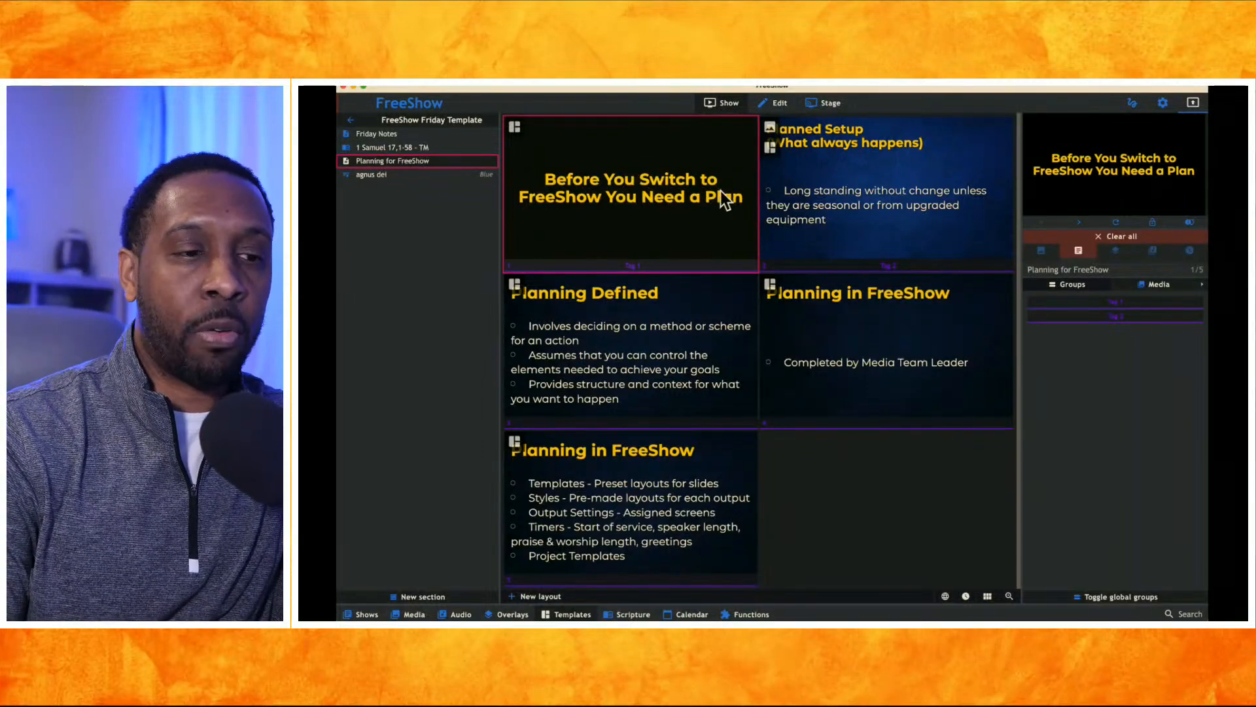
left_click(1134, 237)
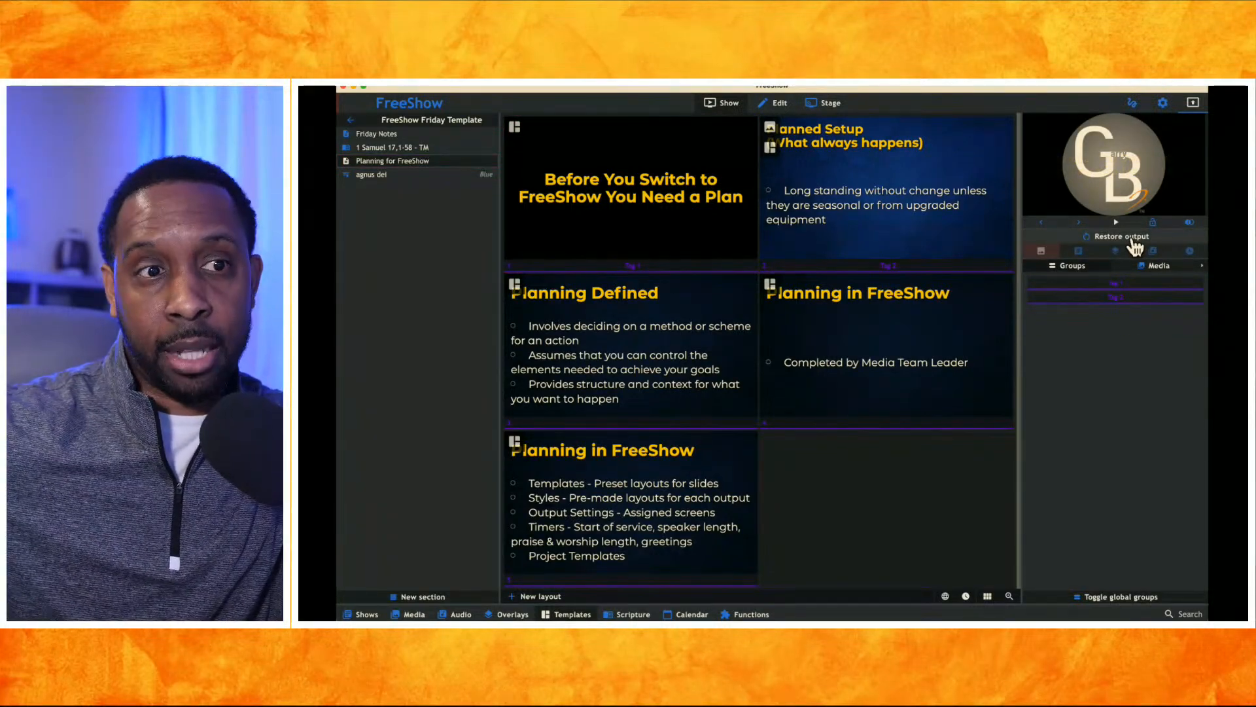
key("super+s")
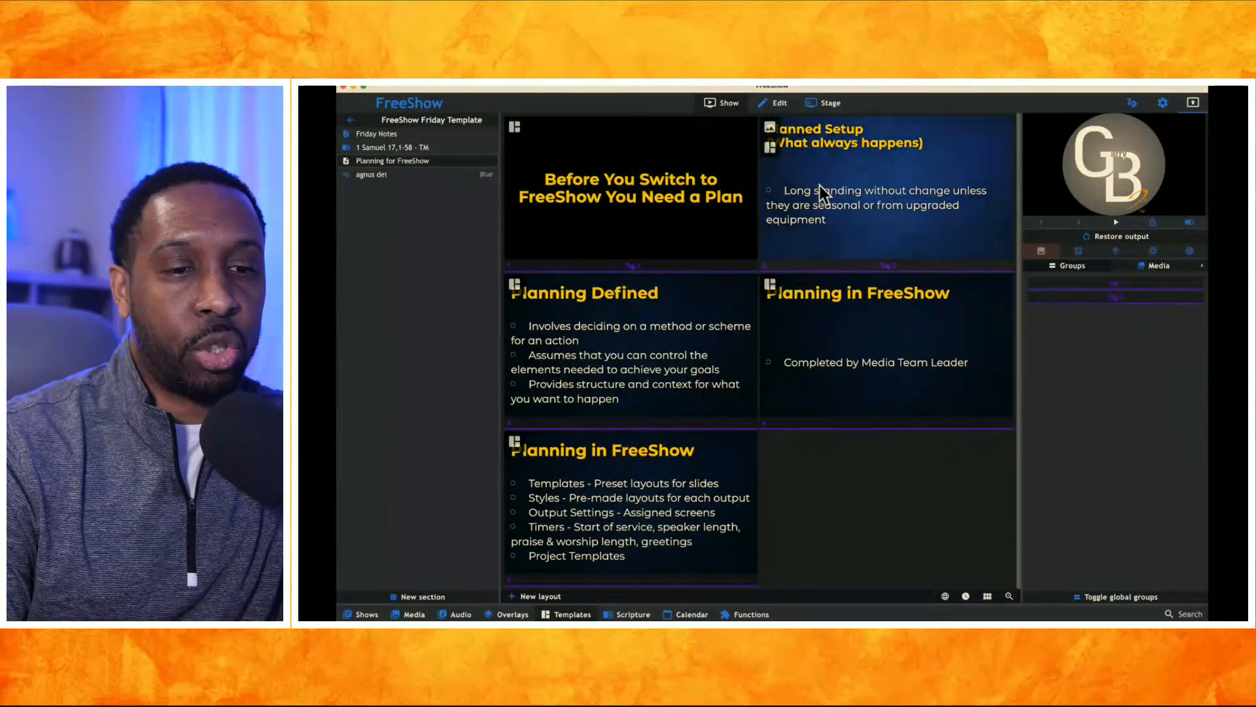
Review the In, Out and Between text transition settings of the Default style
left_click(1162, 102)
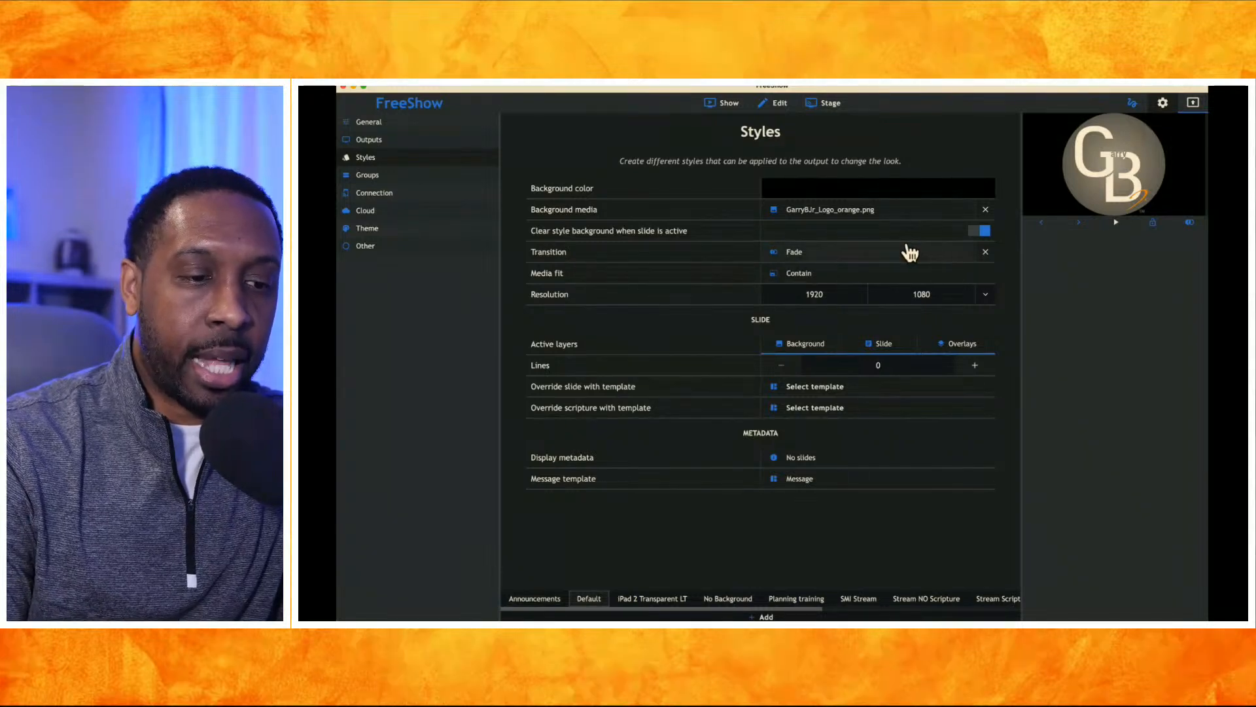
left_click(839, 258)
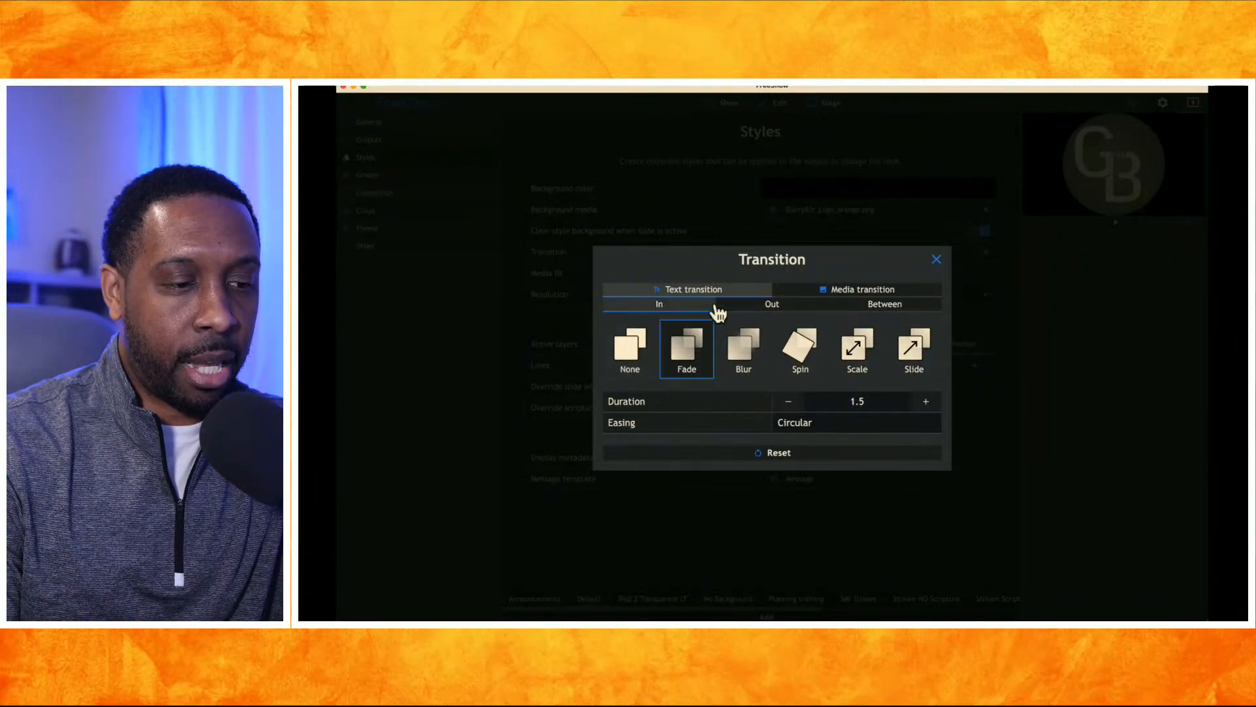
left_click(765, 309)
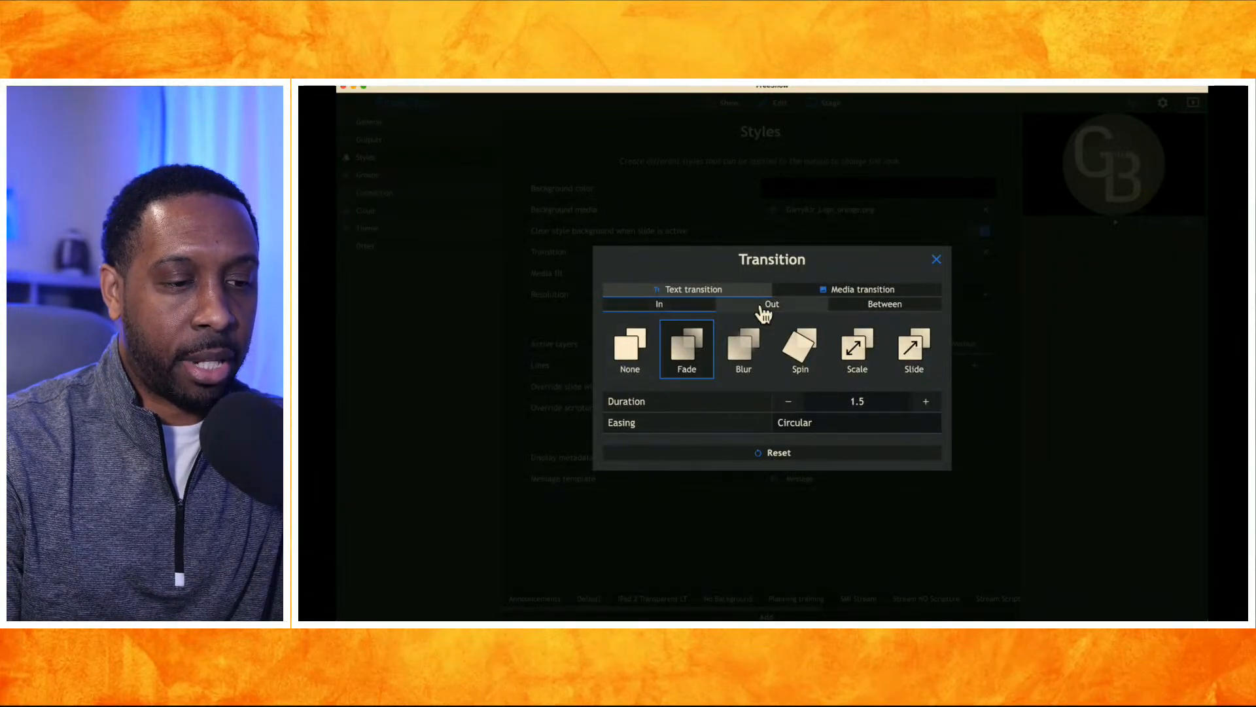
left_click(868, 311)
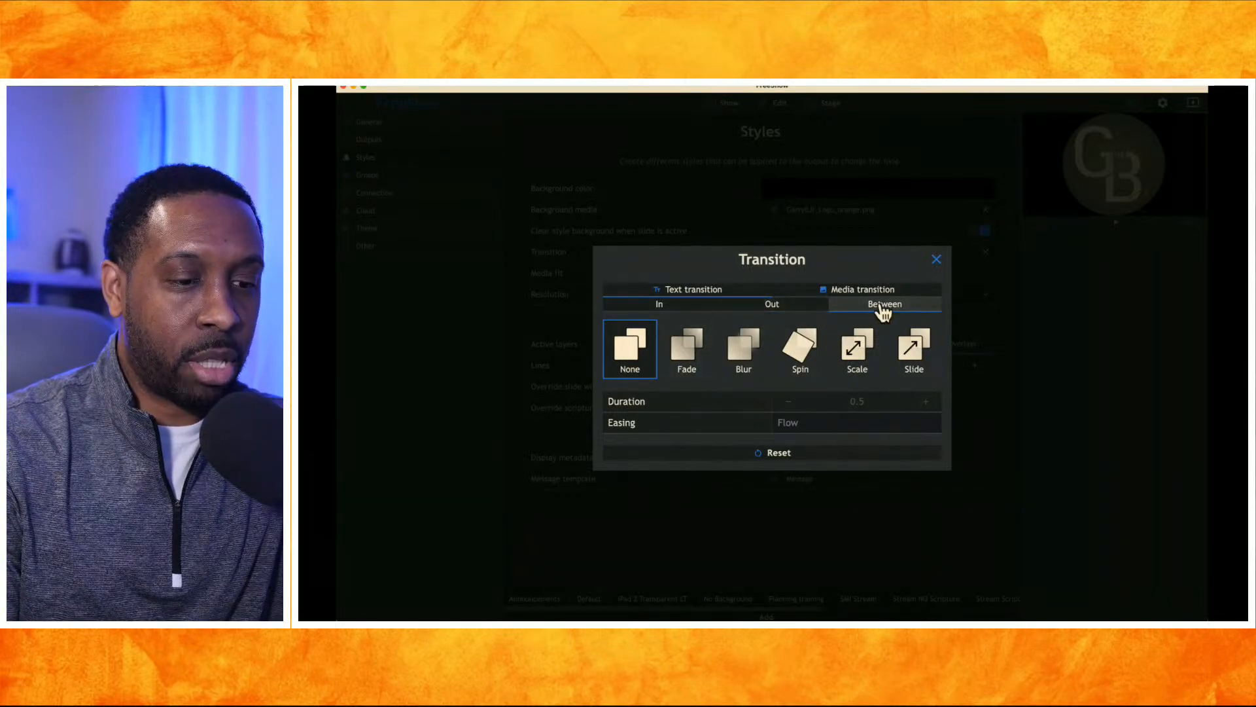
left_click(704, 308)
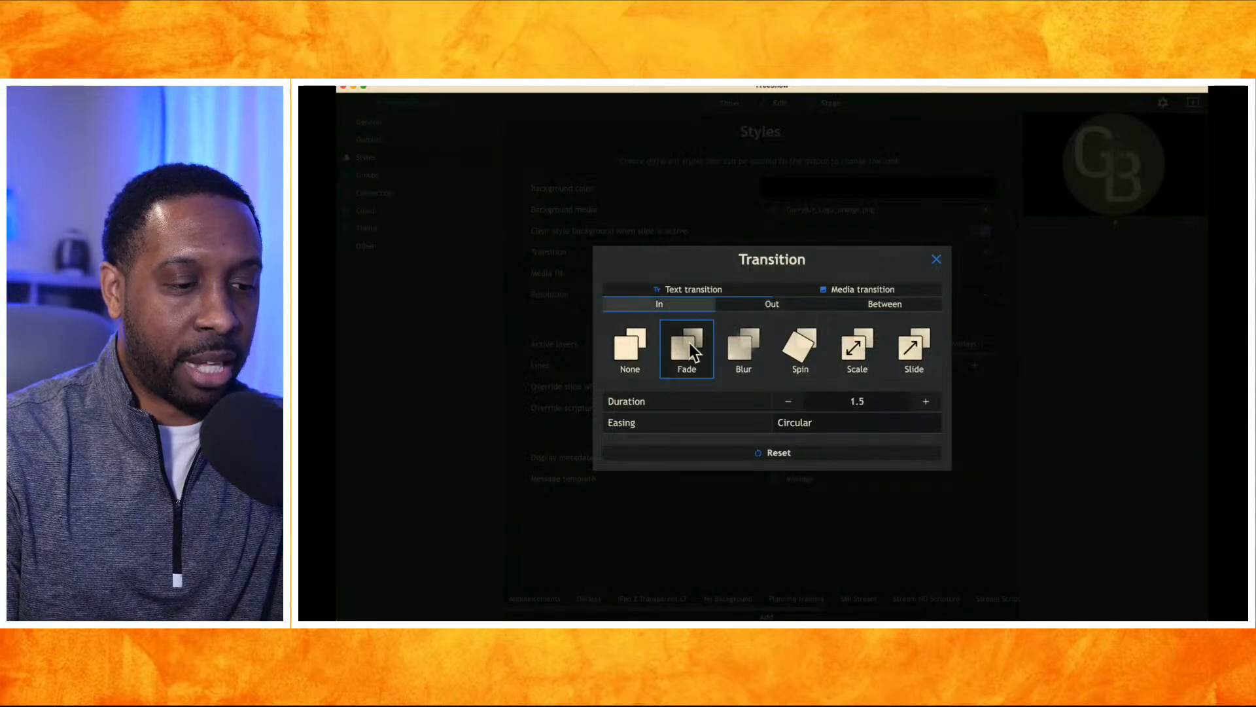
left_click(772, 306)
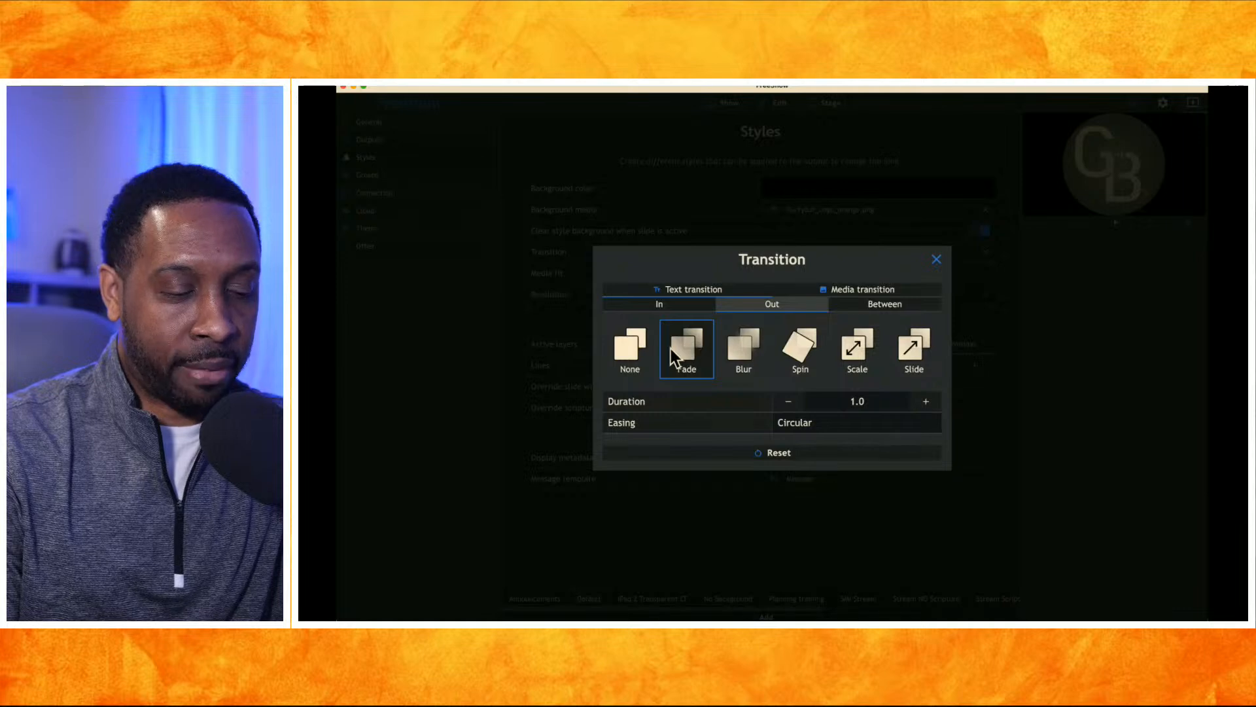
left_click(896, 307)
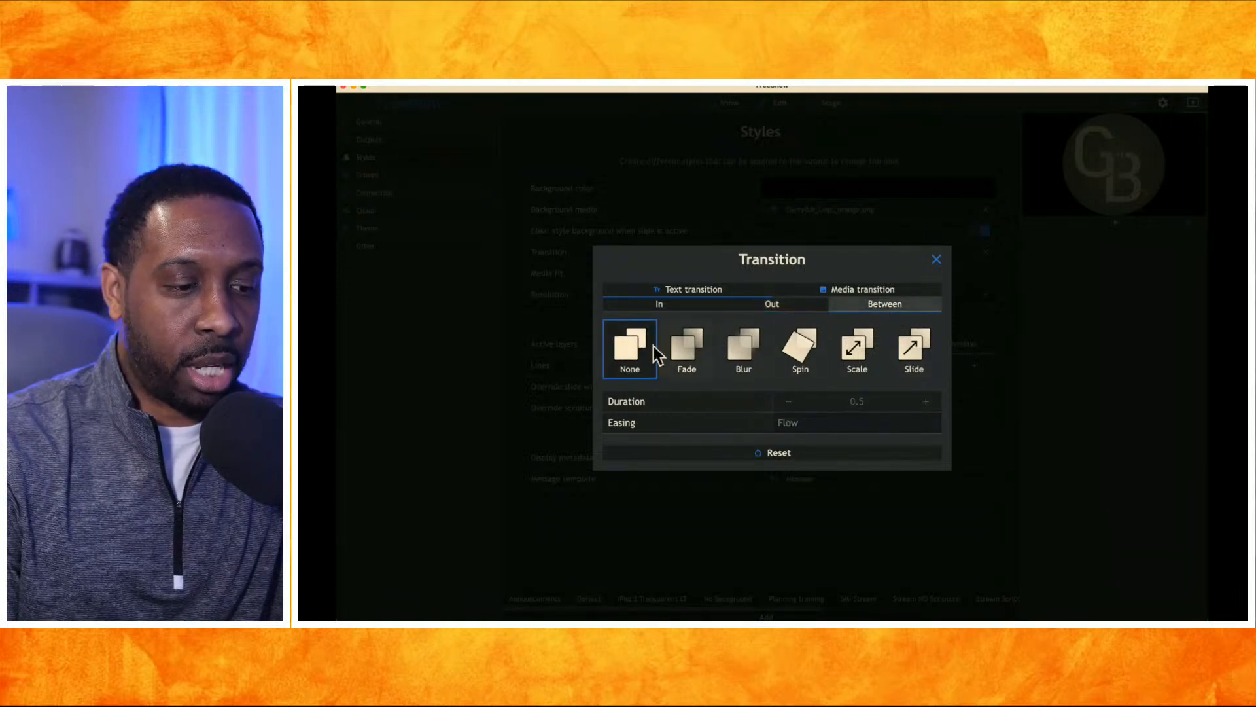
Set the Default style's Between text transition to Blur with a duration of 1.0
left_click(742, 352)
left_click(925, 403)
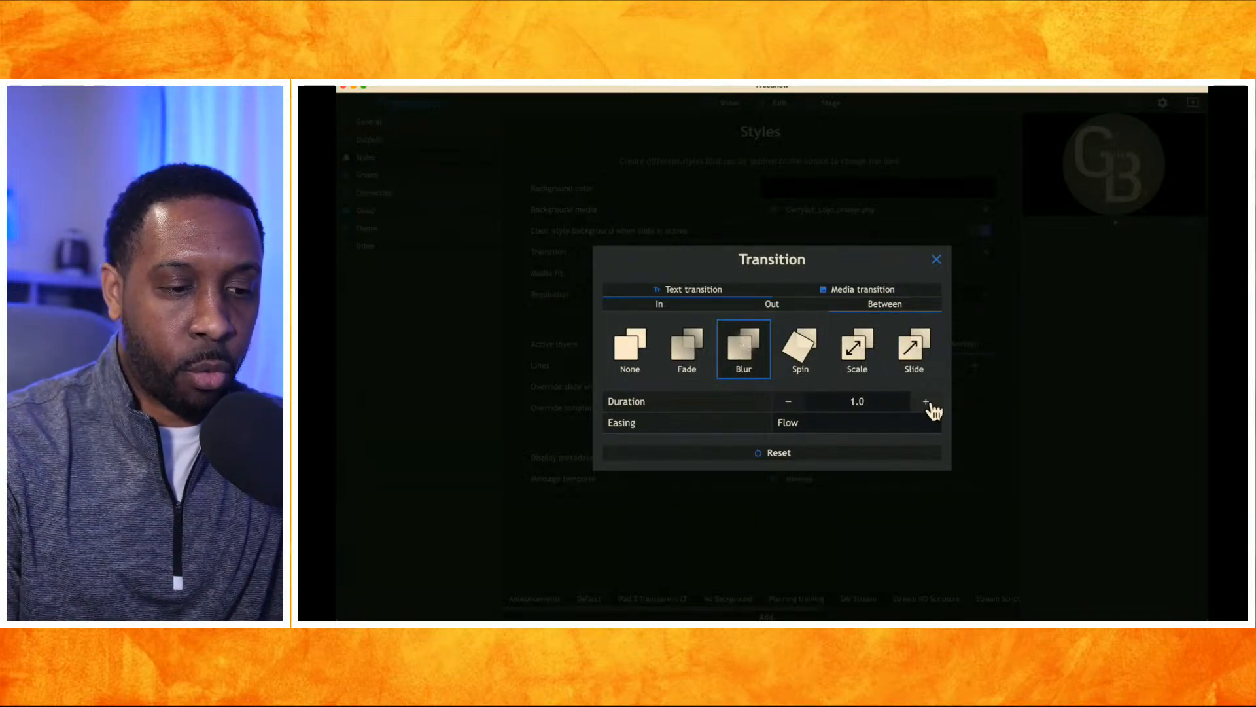
left_click(938, 261)
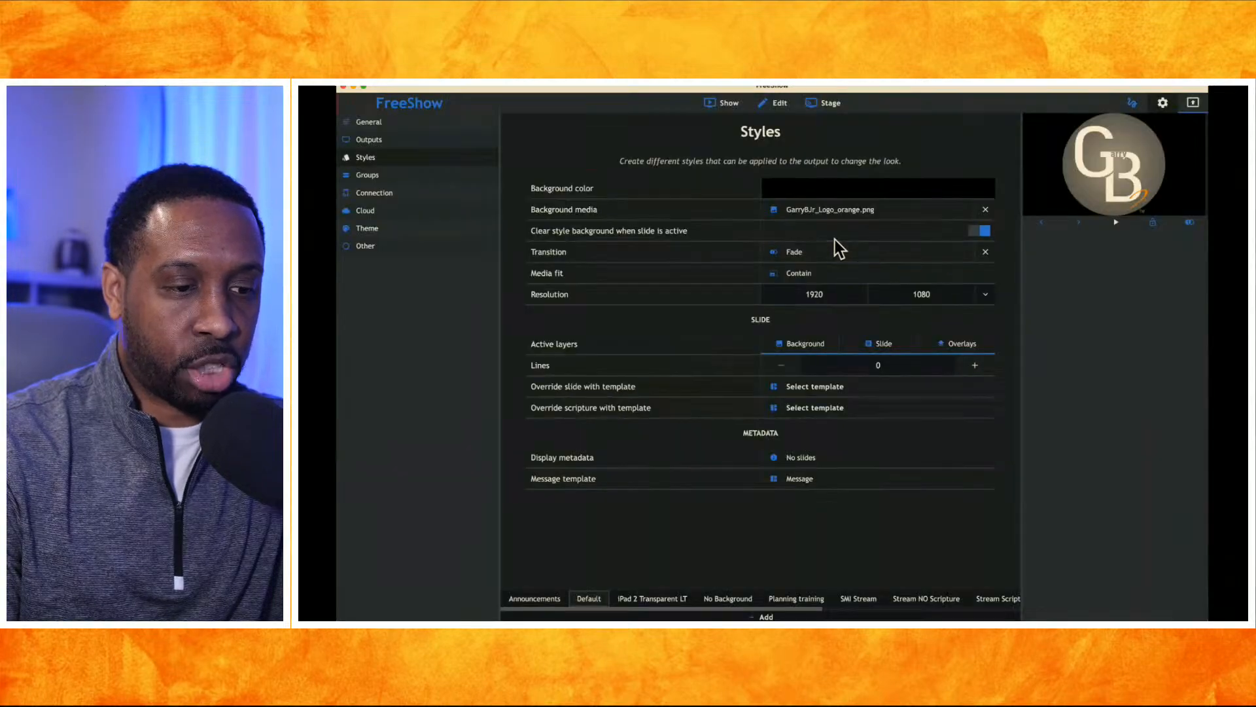
Send the Planned Setup slide to the output and advance through the next two slides in the enlarged preview
left_click(725, 105)
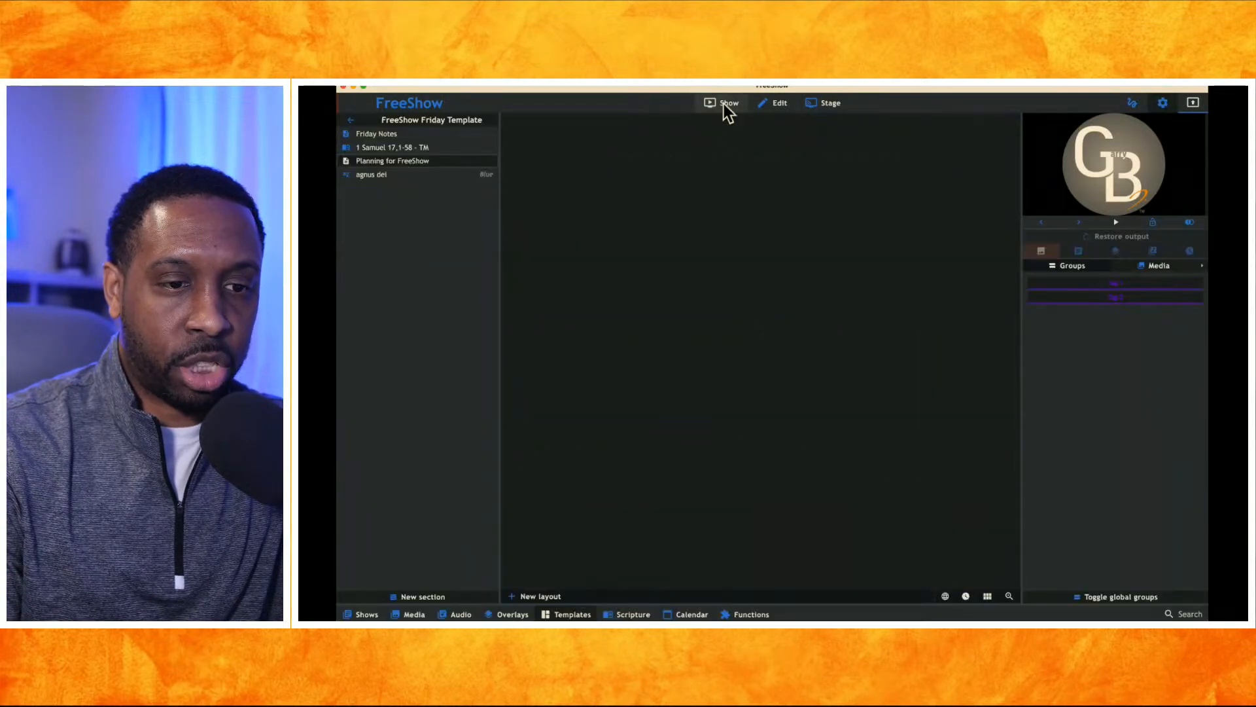
left_click(874, 190)
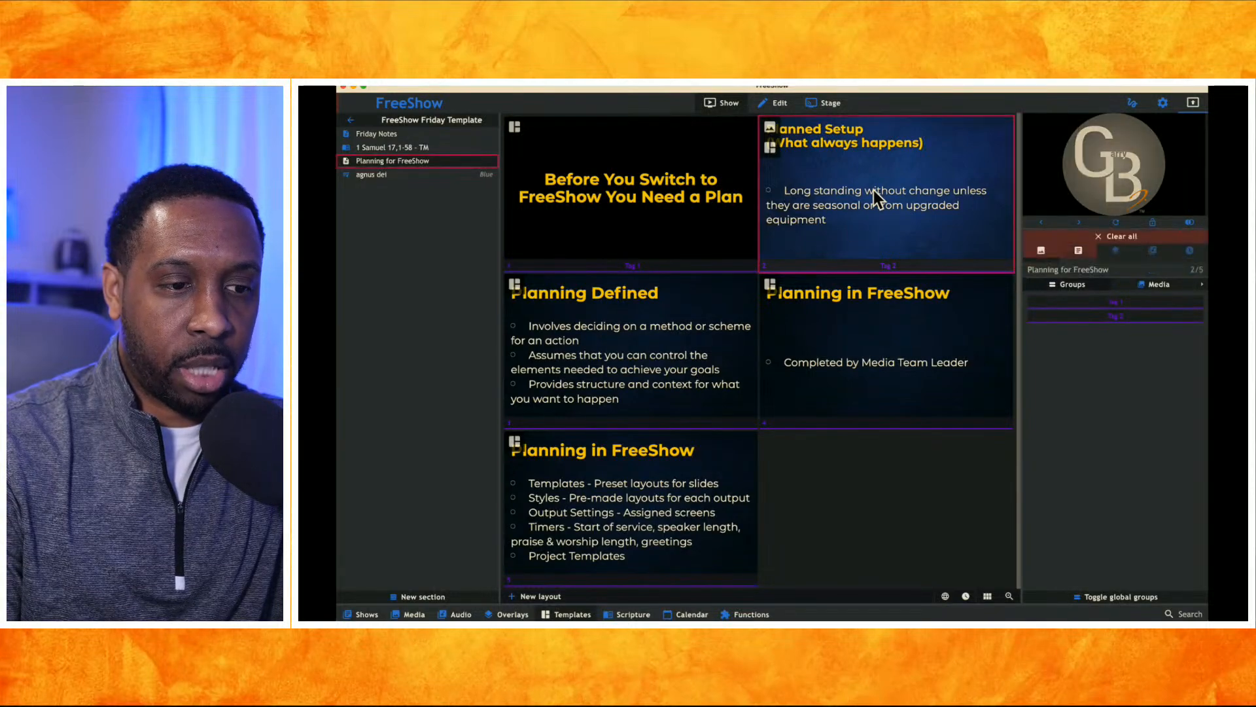
left_click(1088, 172)
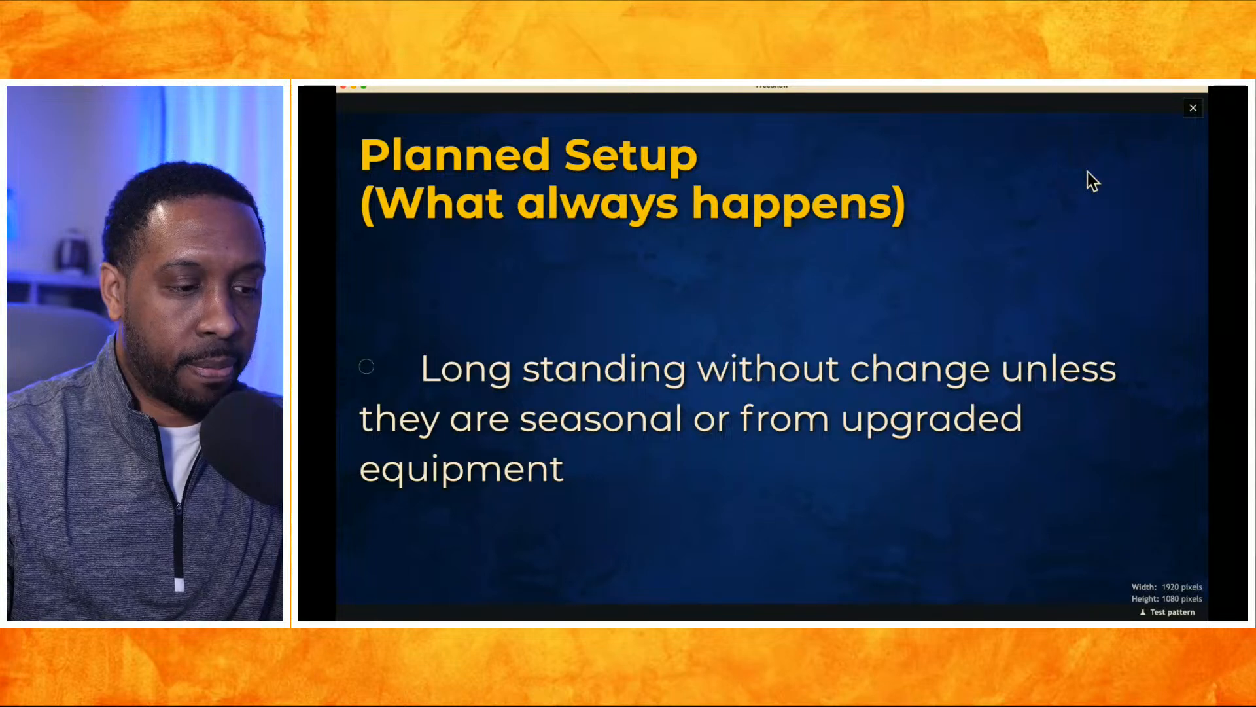
key("Right")
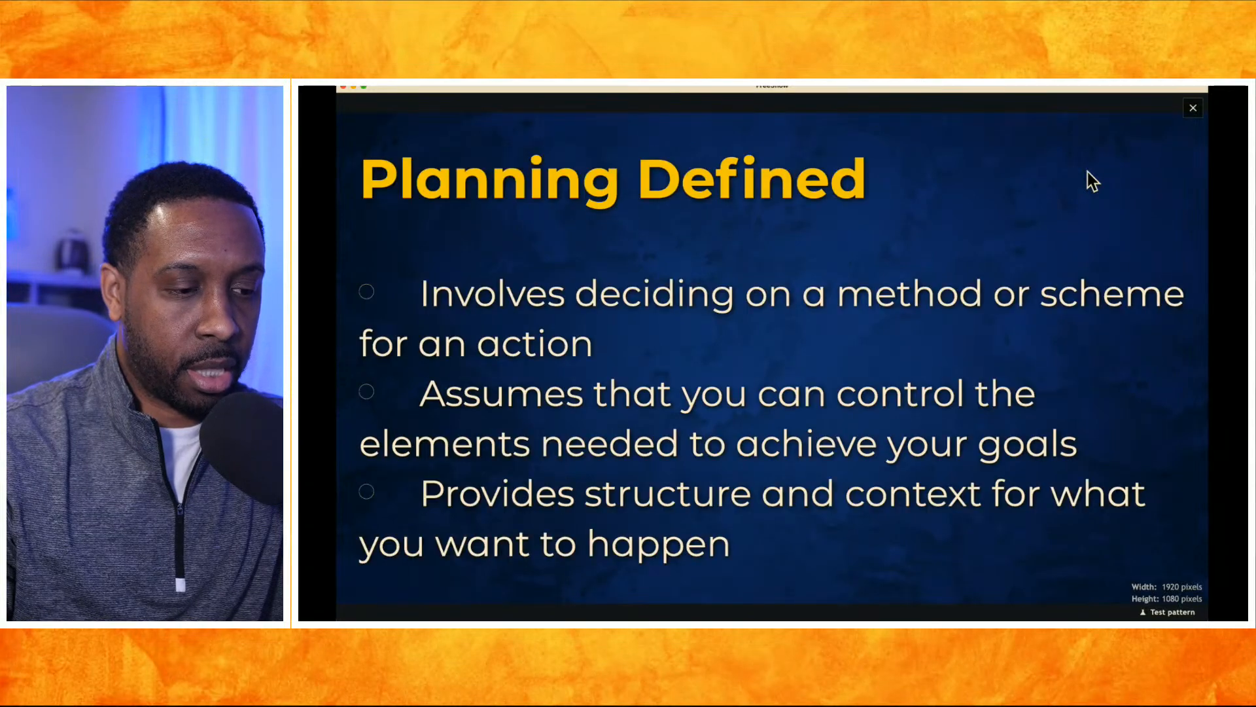
key("Right")
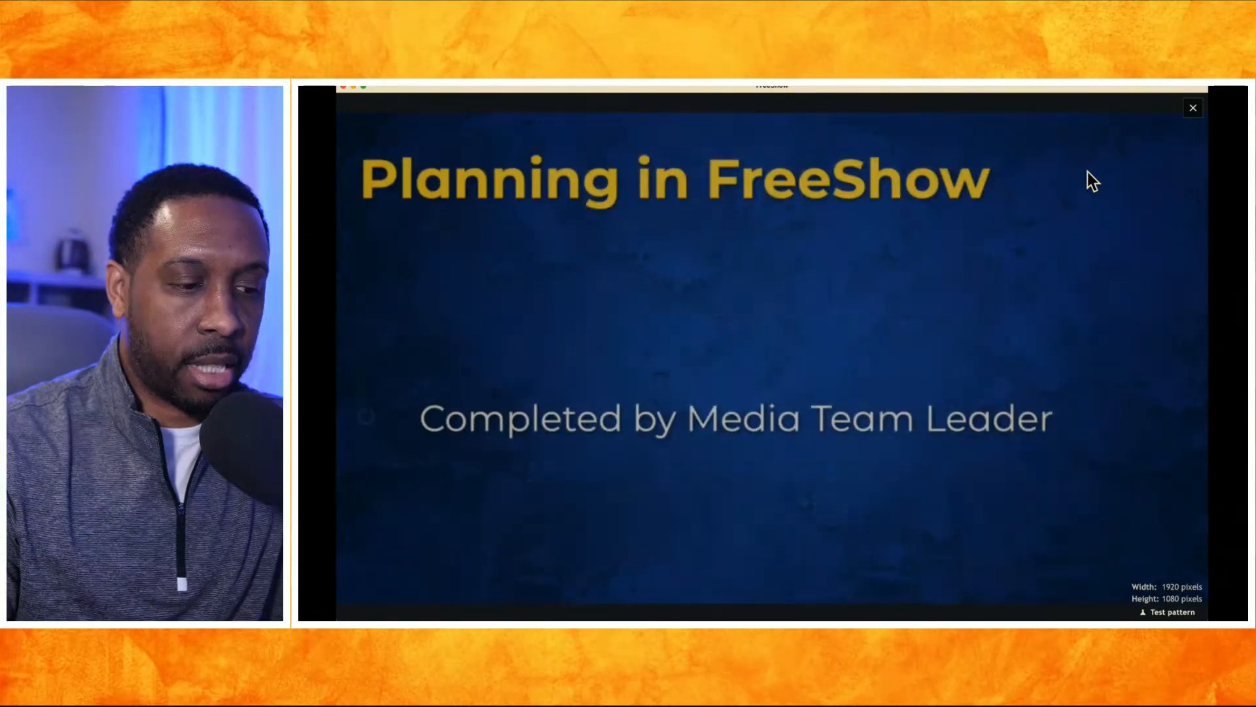
left_click(1192, 108)
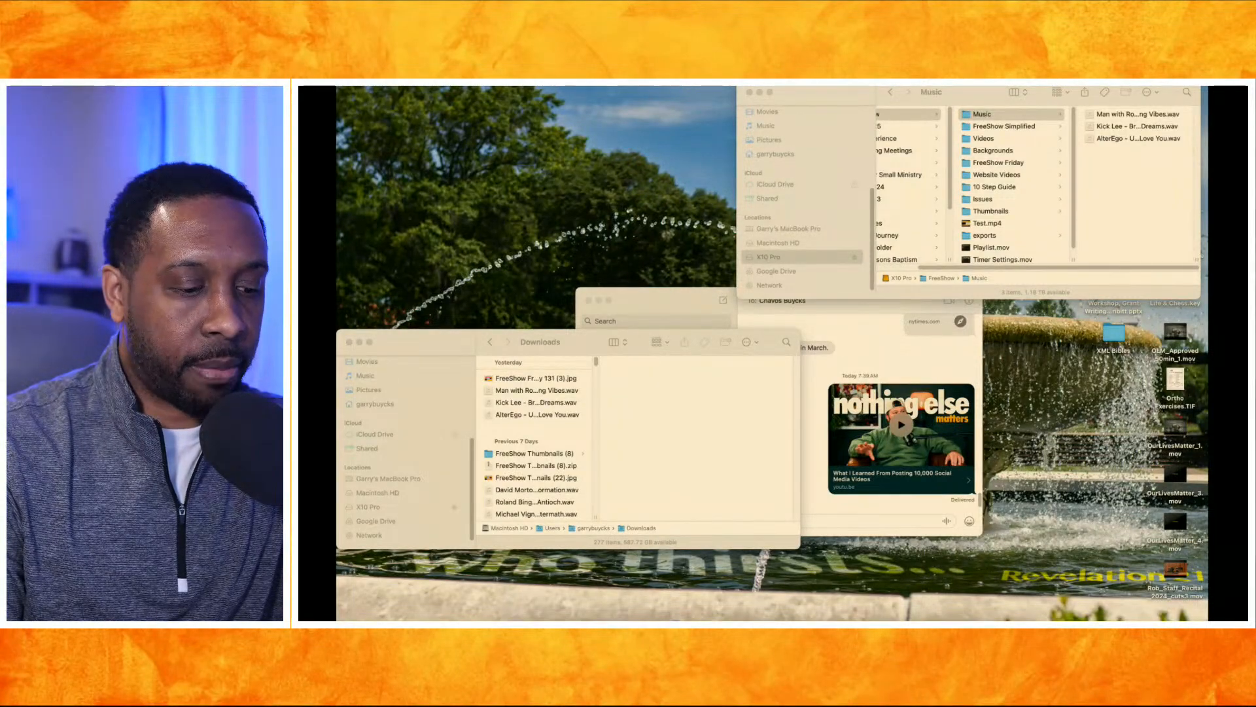
Relaunch FreeShow and open the Planning for FreeShow show in the FreeShow Friday Template project
mouse_move(678, 602)
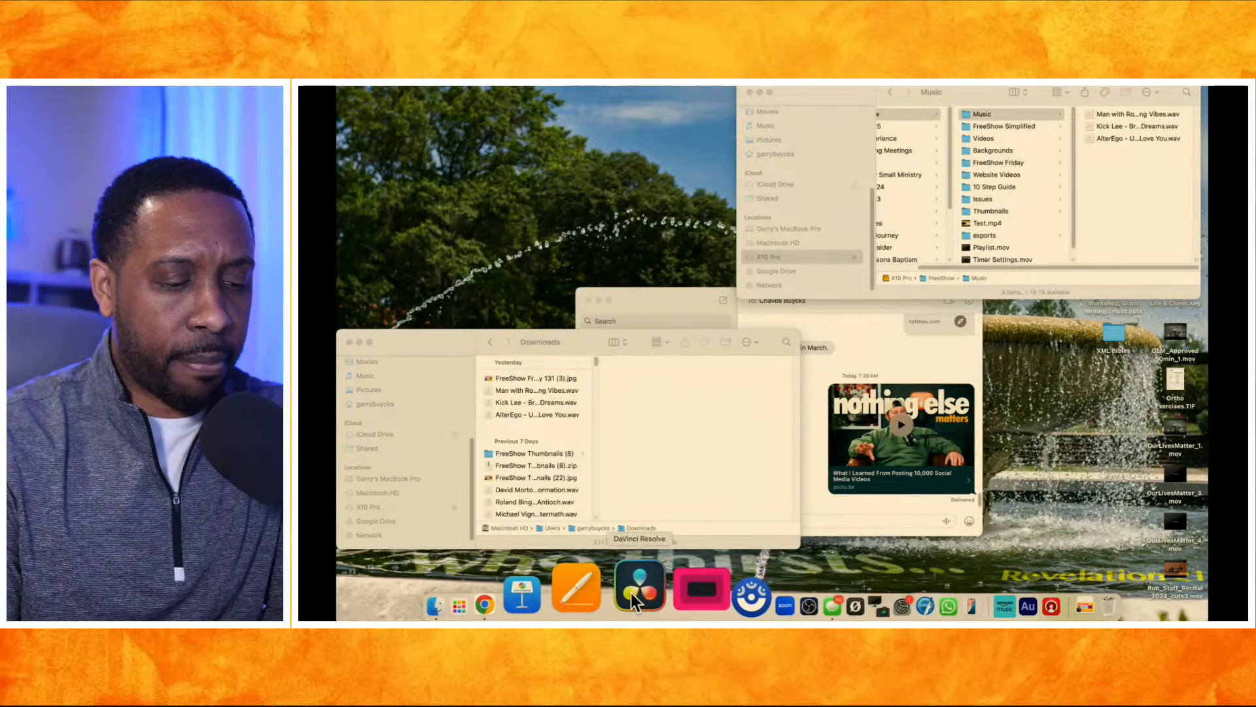
left_click(655, 593)
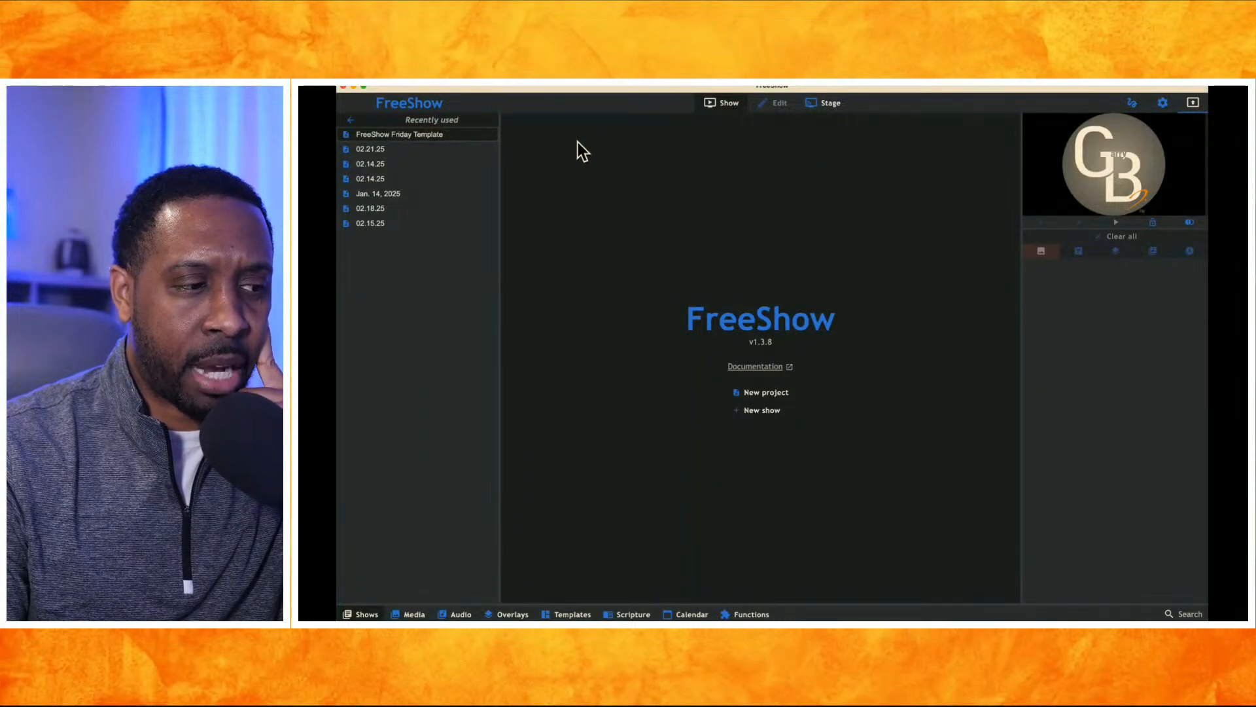
left_click(407, 134)
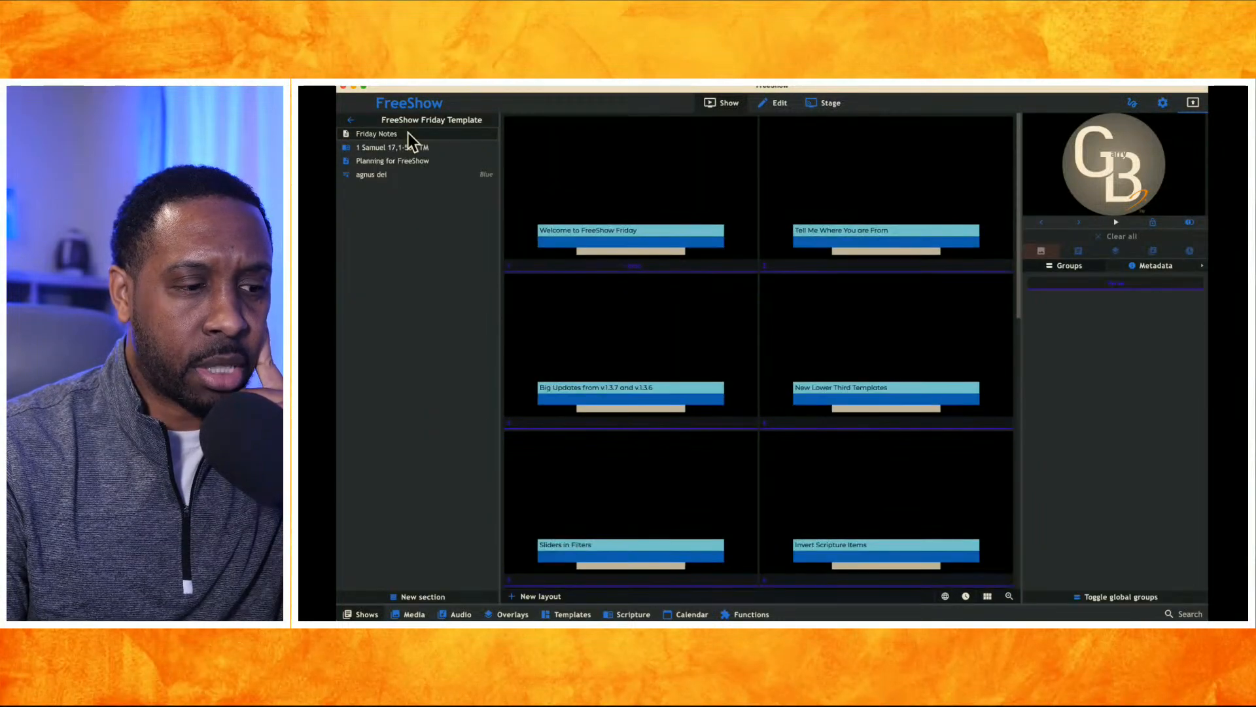
left_click(399, 161)
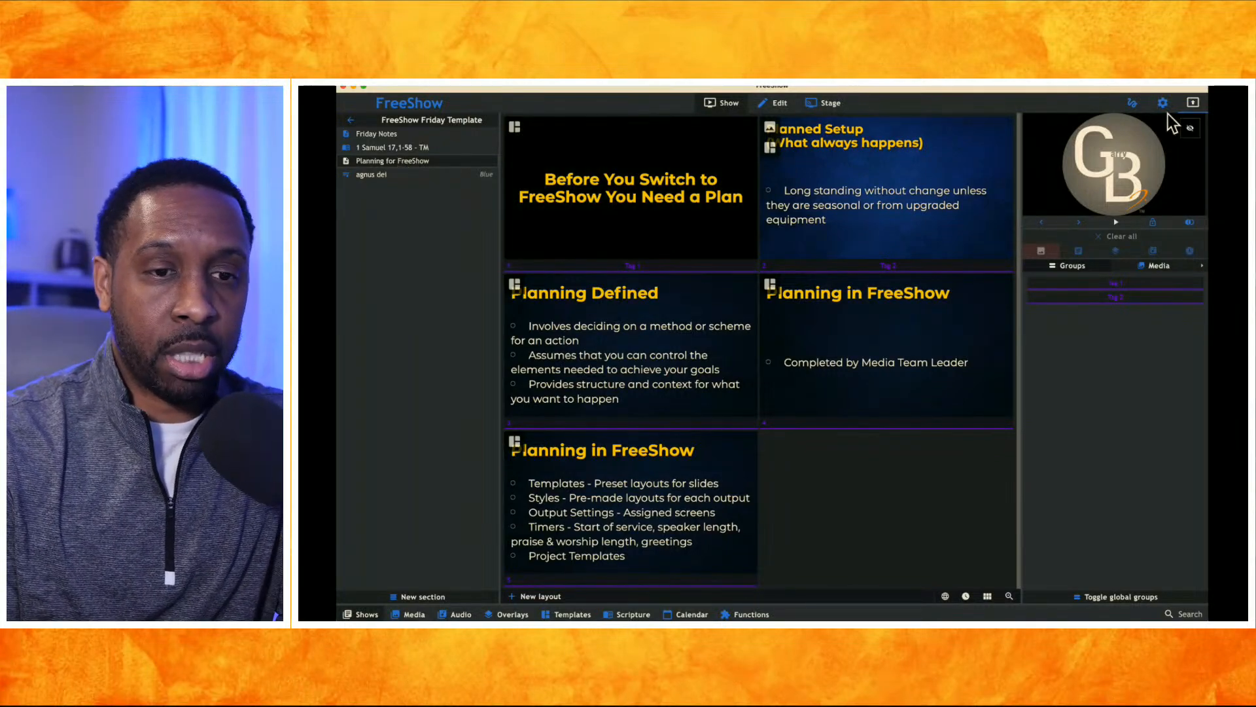
Disable the OutputShow, ControlShow and RemoteShow connections in the settings
left_click(1164, 104)
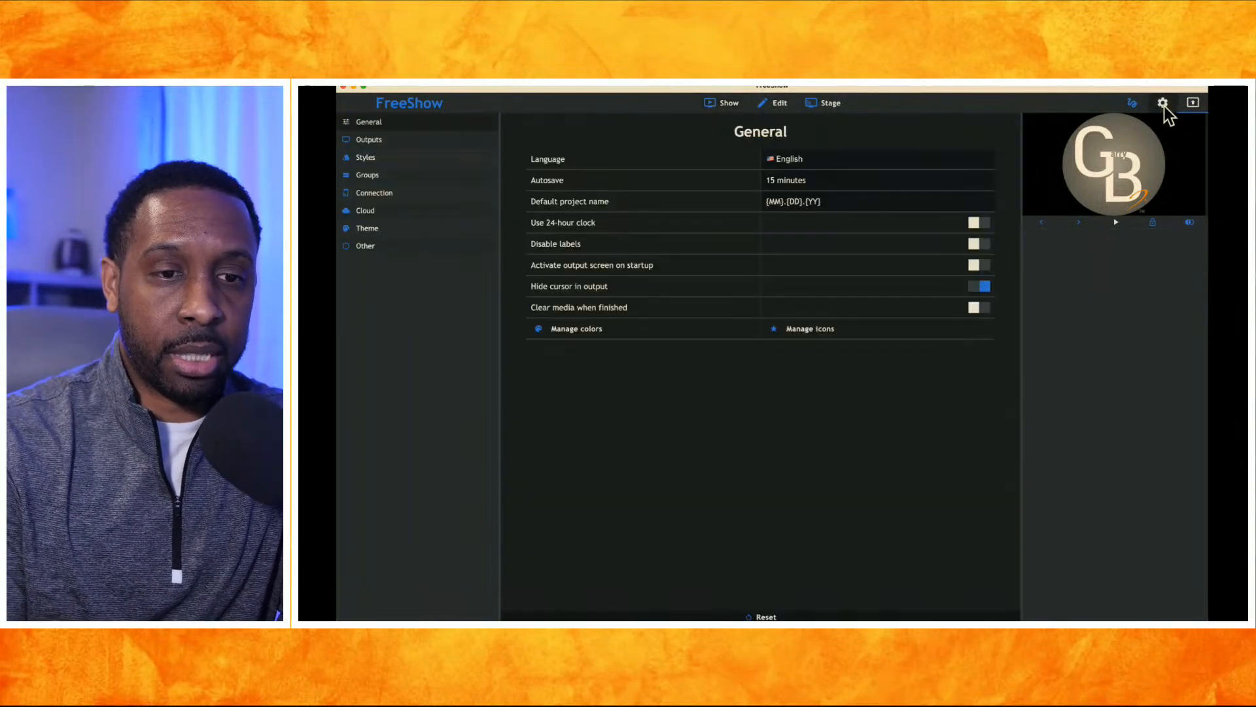
left_click(393, 144)
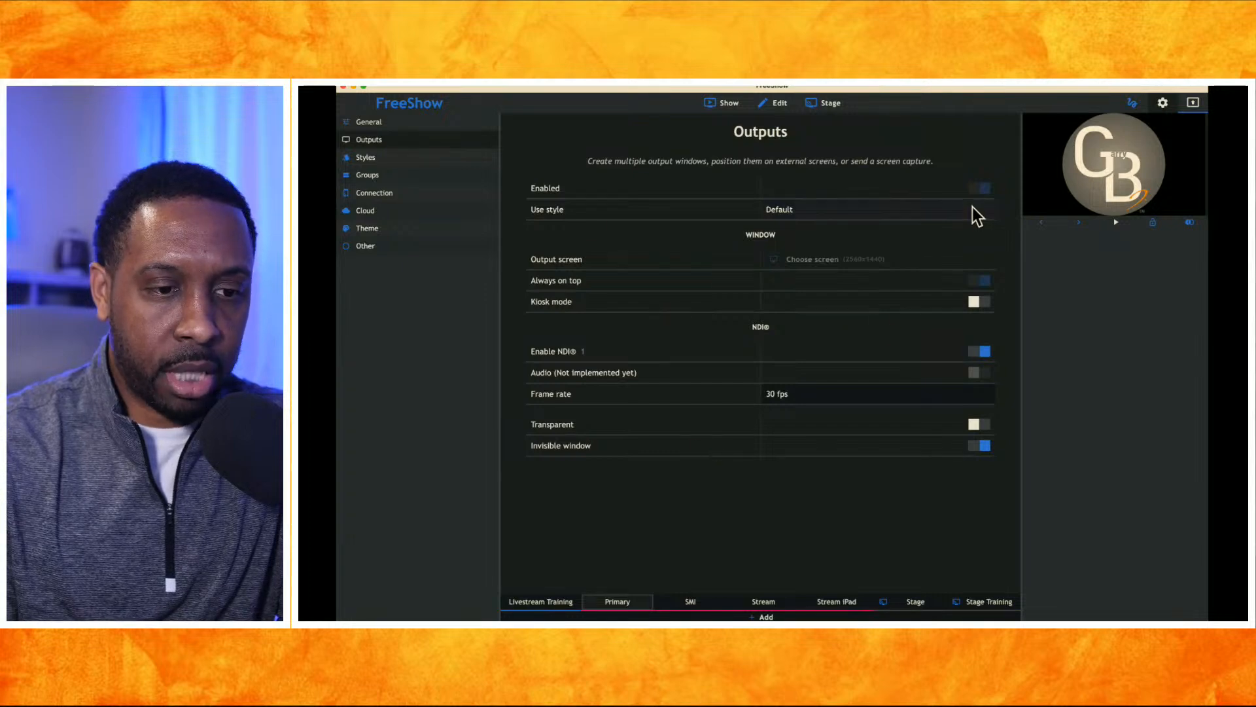
left_click(370, 191)
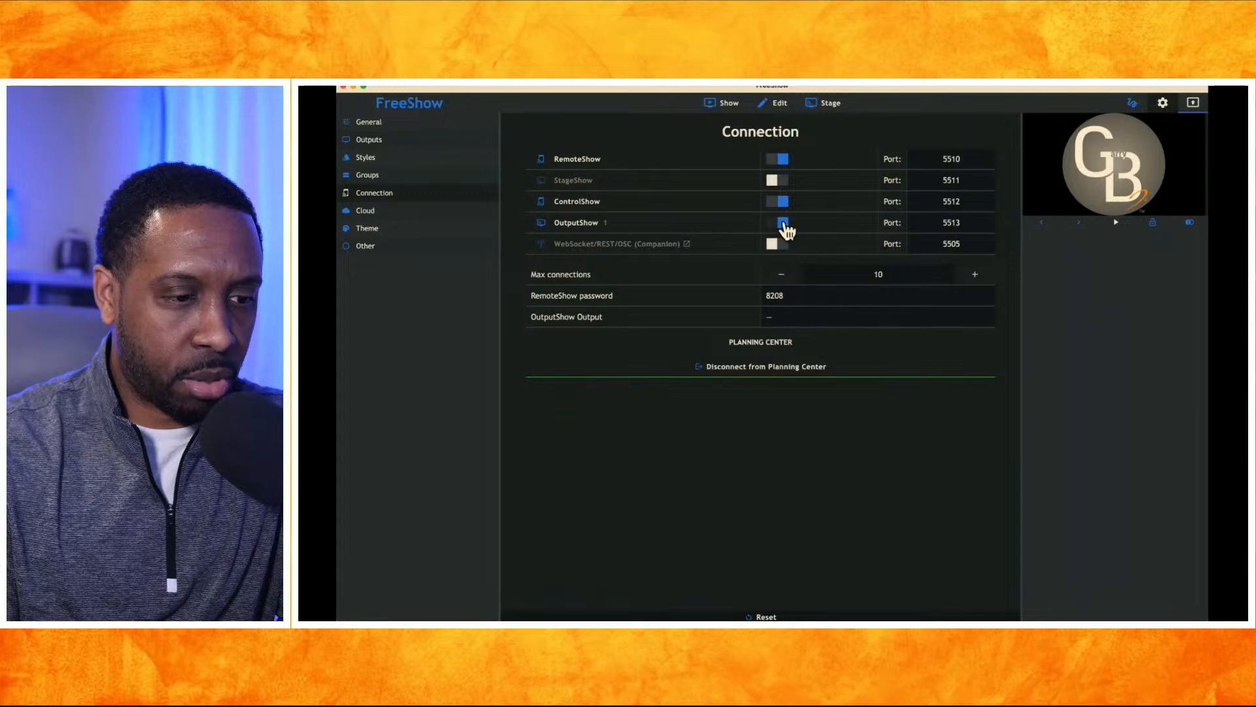
left_click(783, 223)
left_click(782, 200)
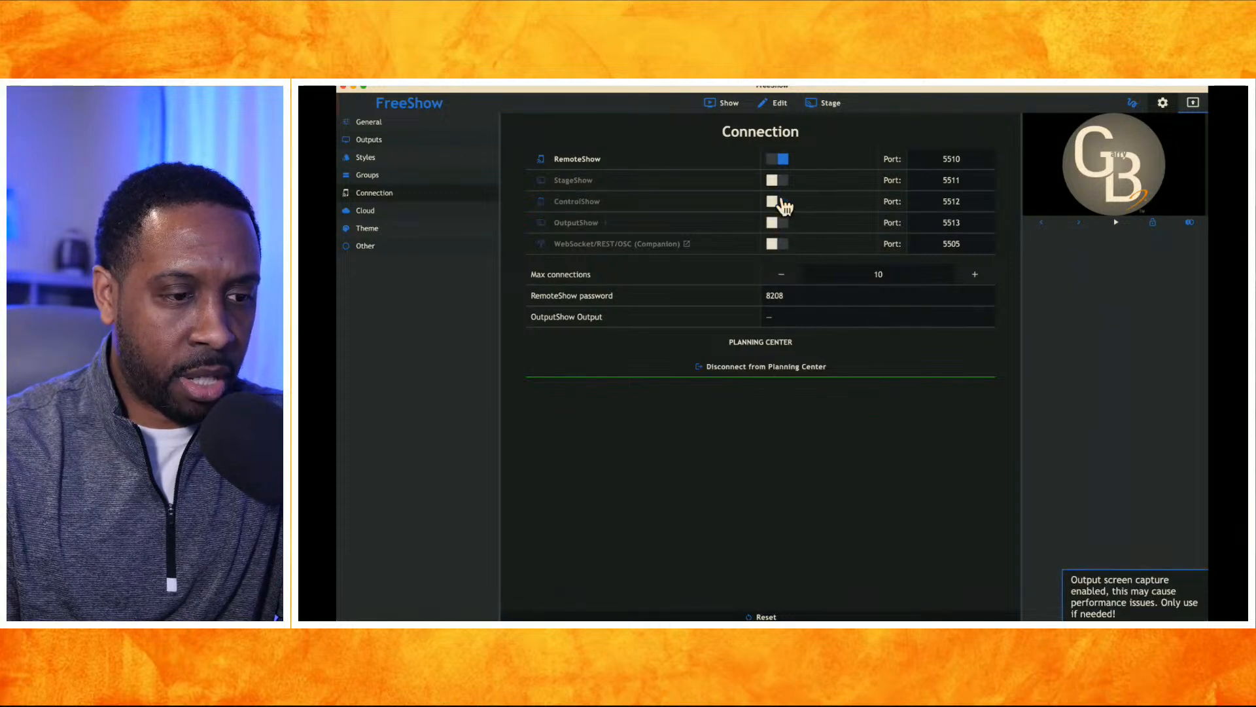
left_click(783, 160)
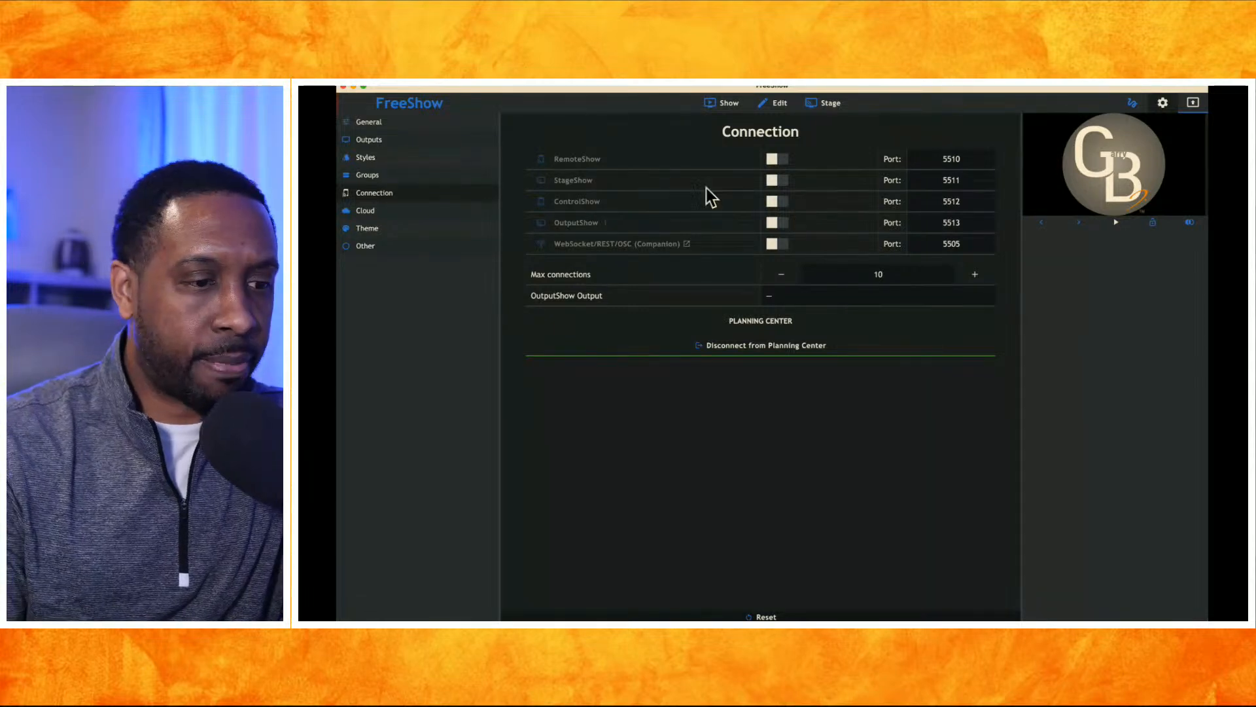
Check the Default style's Between and In text transitions, and review the Primary output's settings
left_click(393, 123)
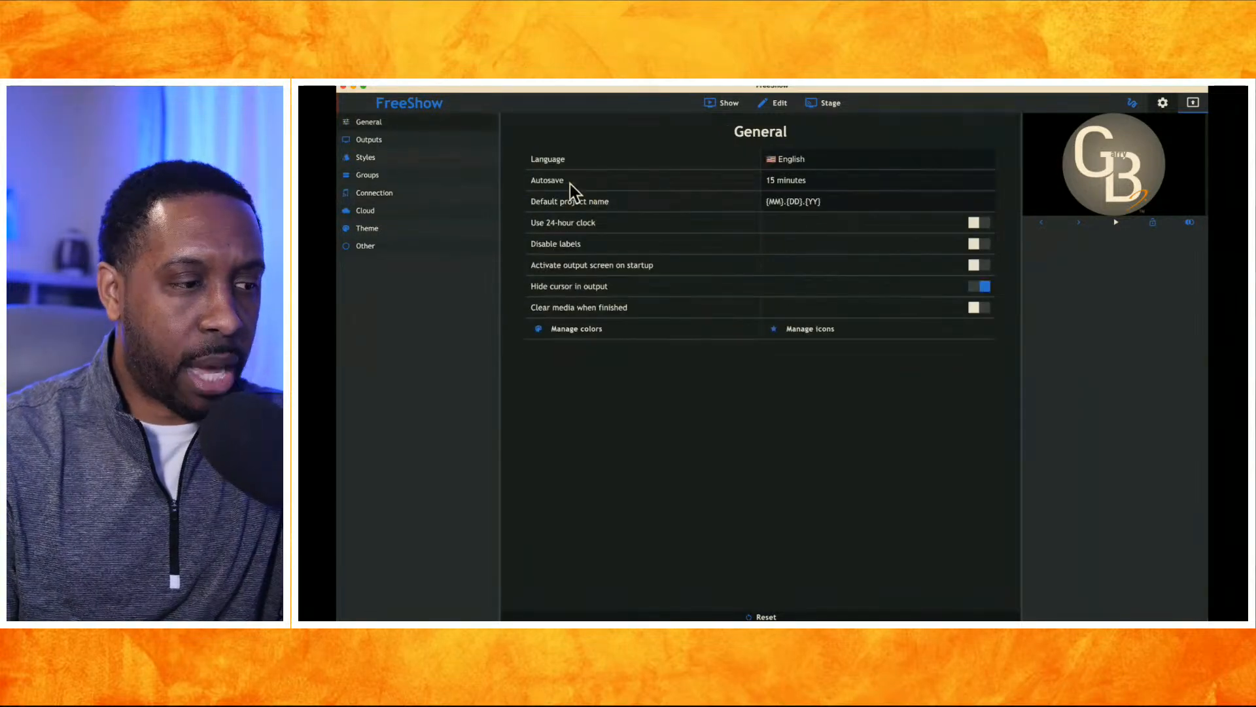
left_click(394, 164)
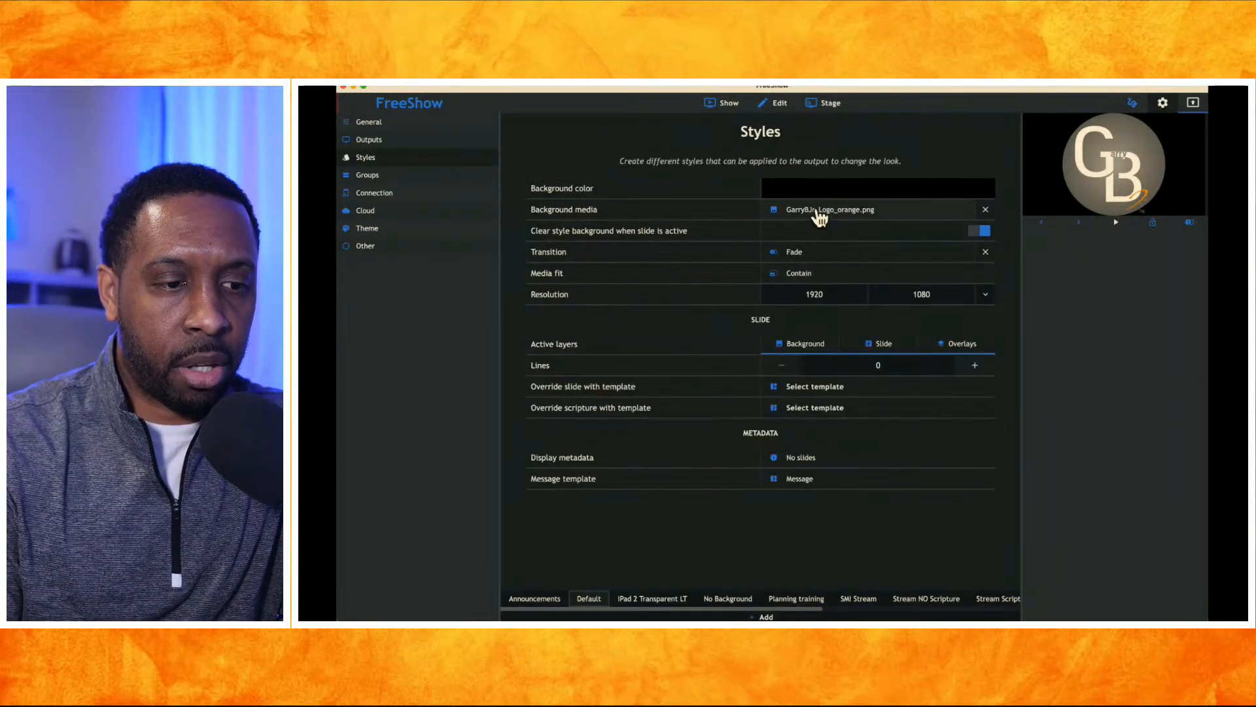
left_click(825, 251)
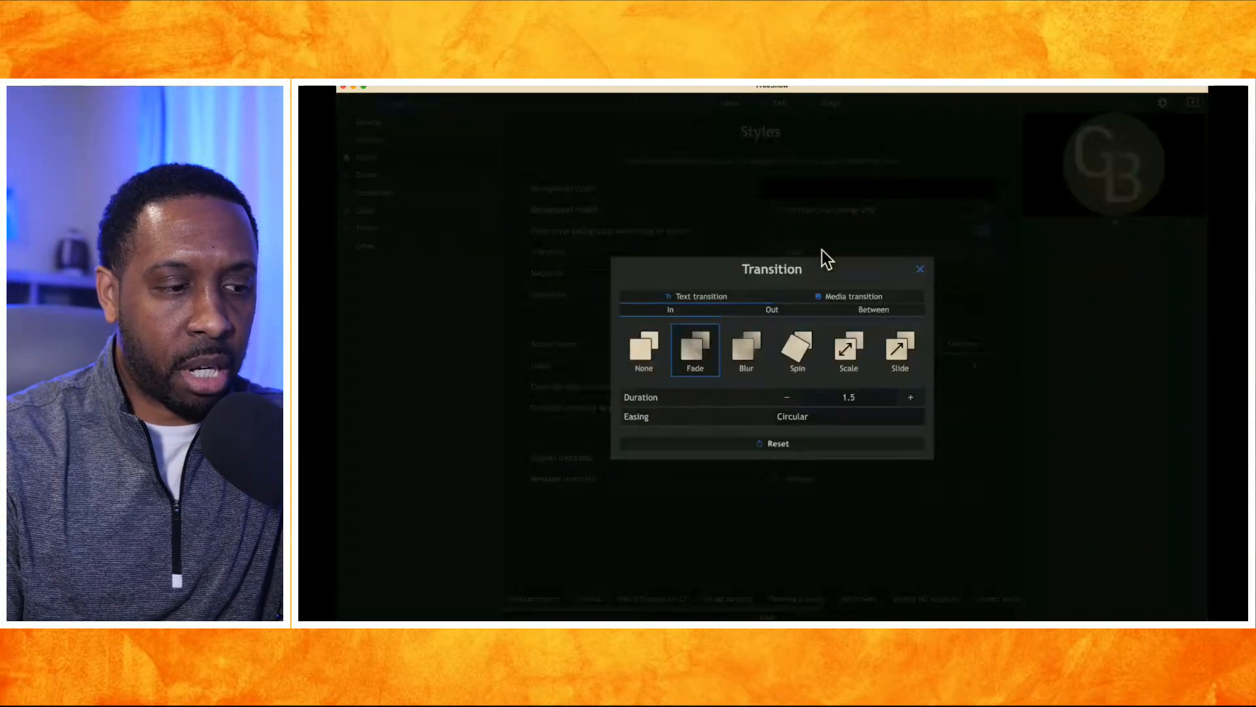
left_click(864, 307)
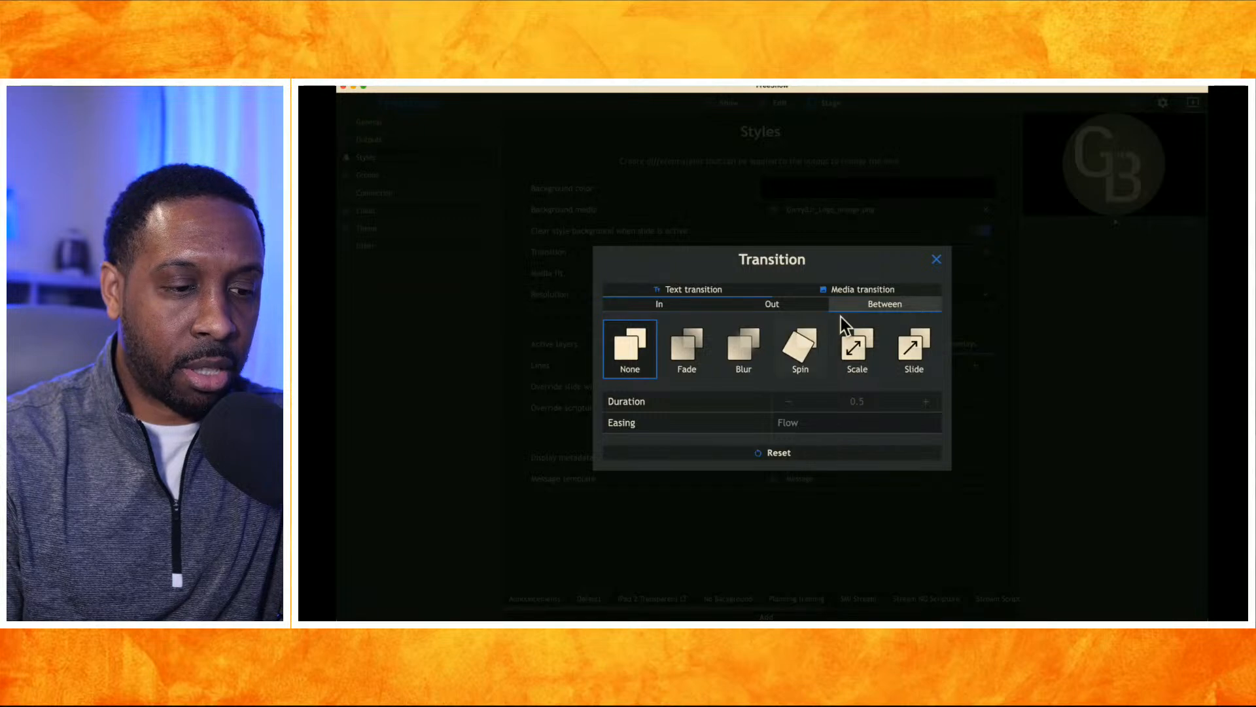
left_click(693, 308)
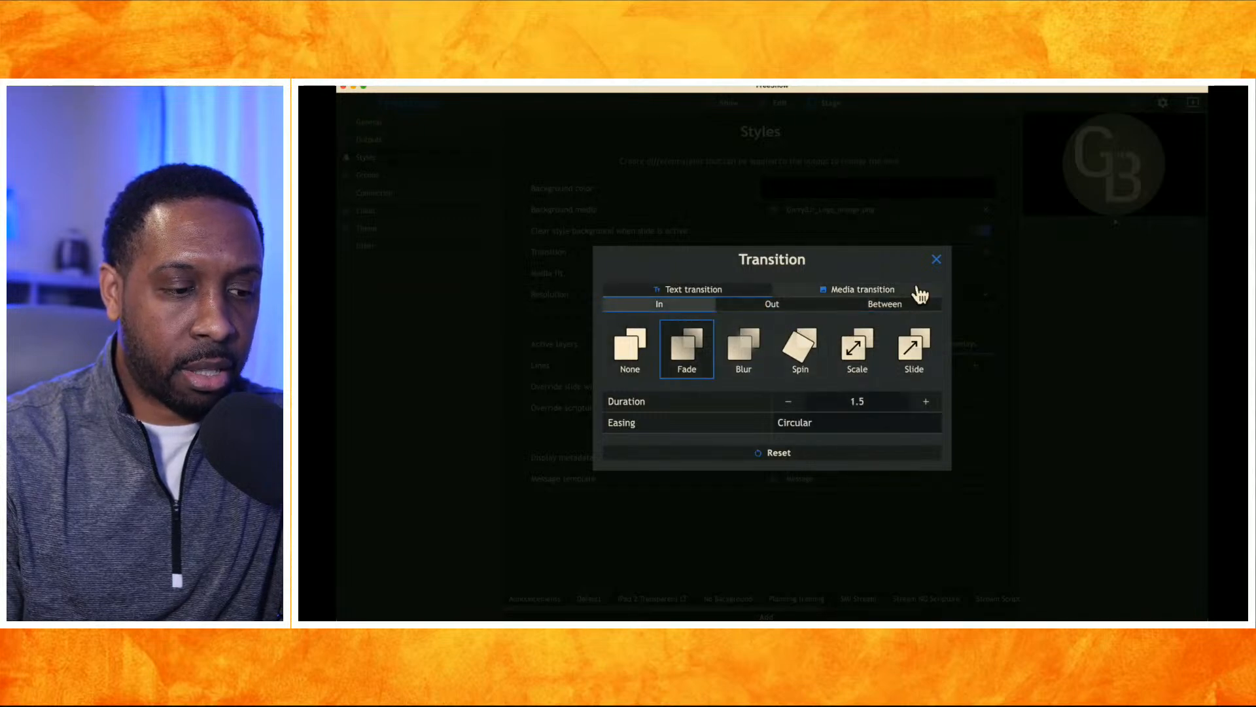
left_click(936, 259)
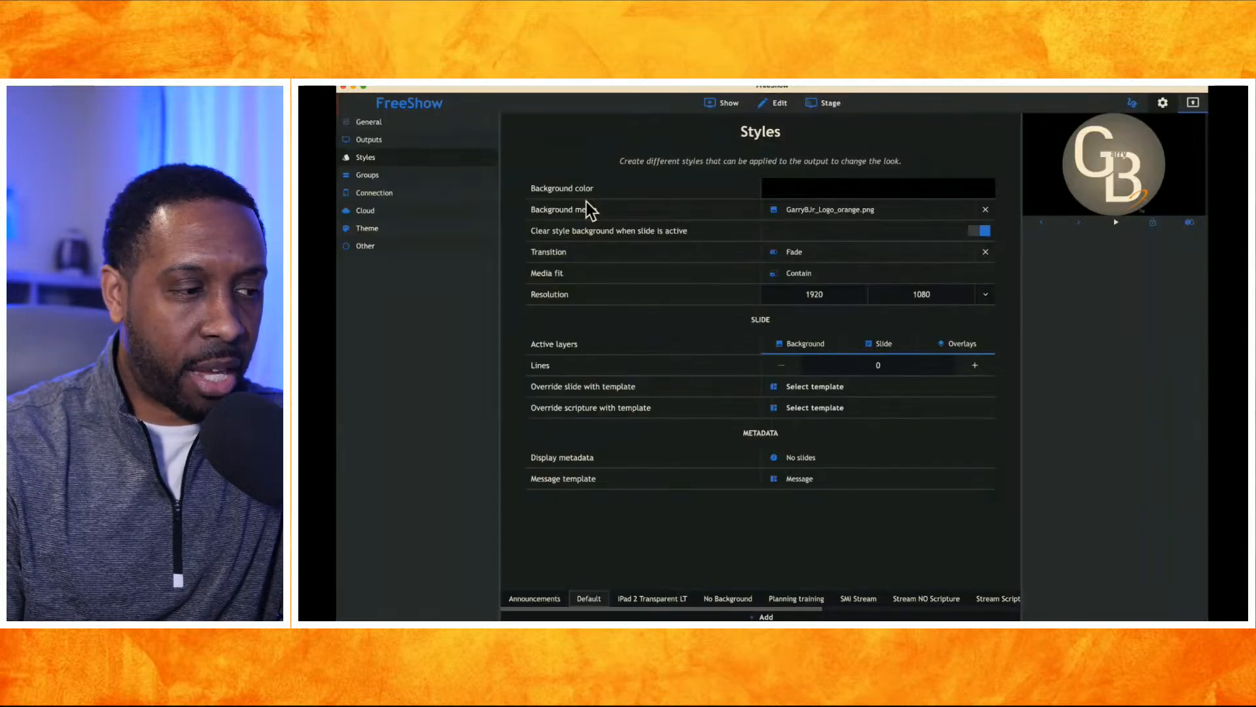
left_click(391, 139)
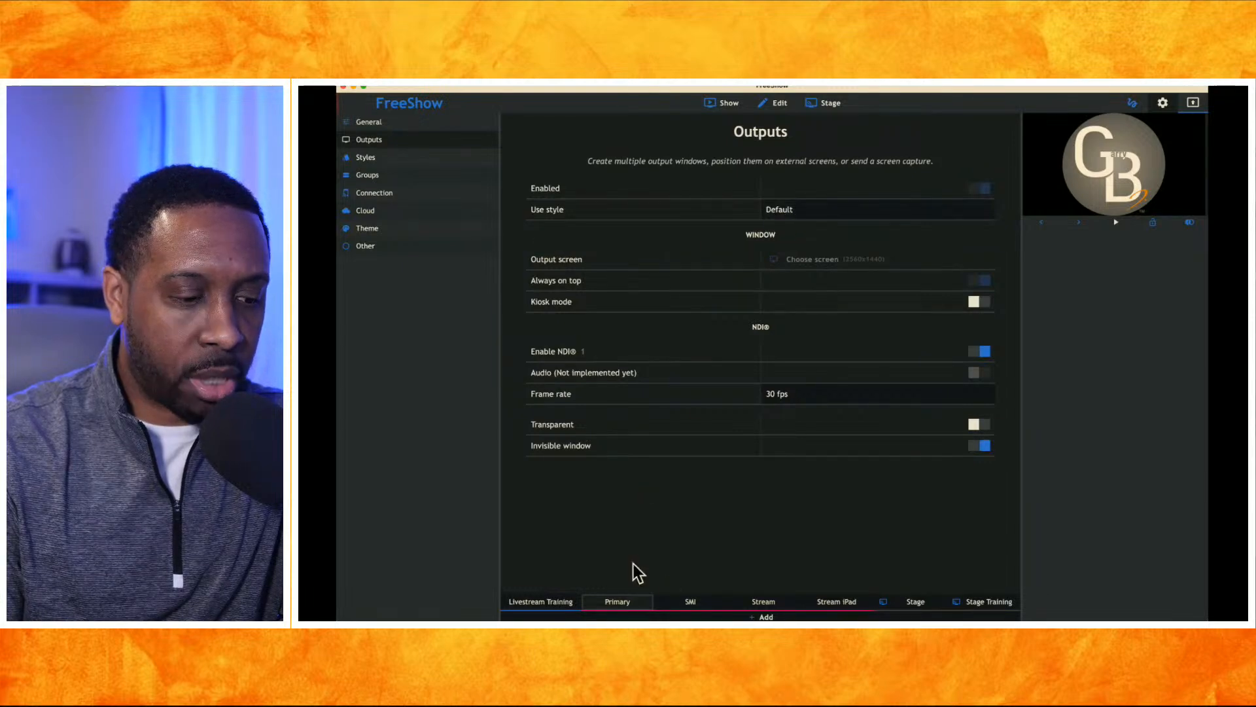
left_click(414, 155)
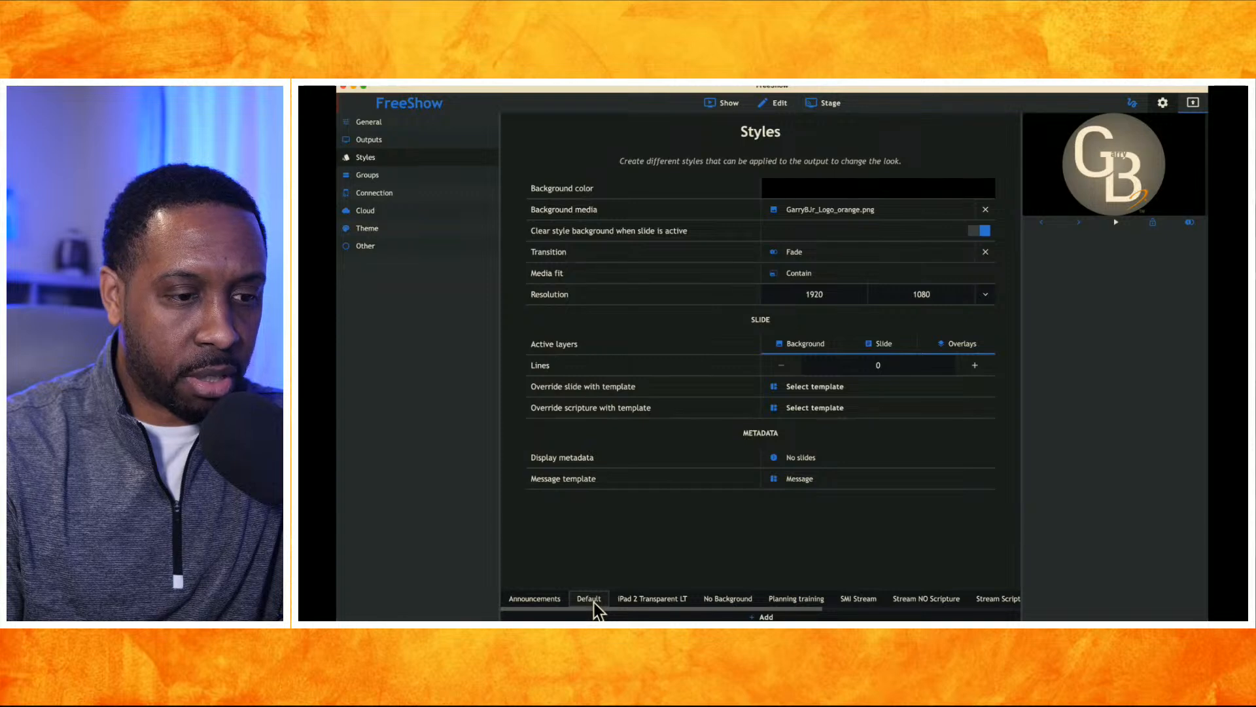
Set the Default style's Between text transition to Spin and raise its duration to 0.9
left_click(828, 258)
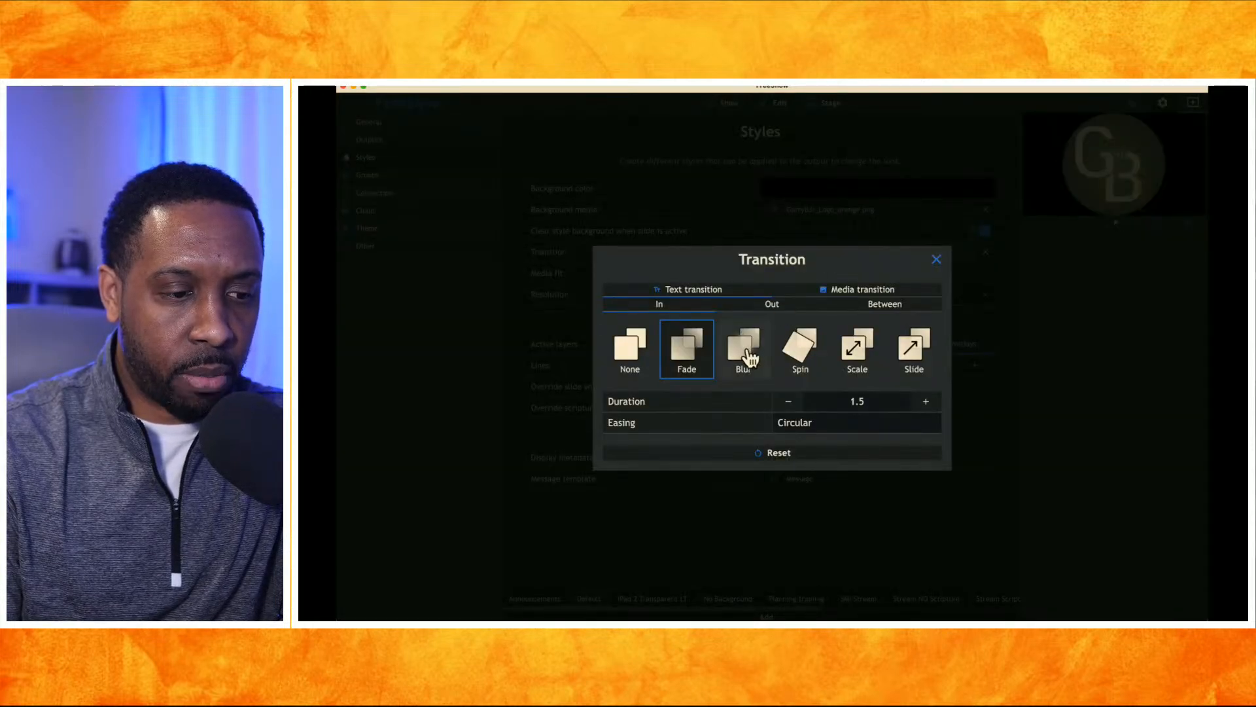
left_click(848, 305)
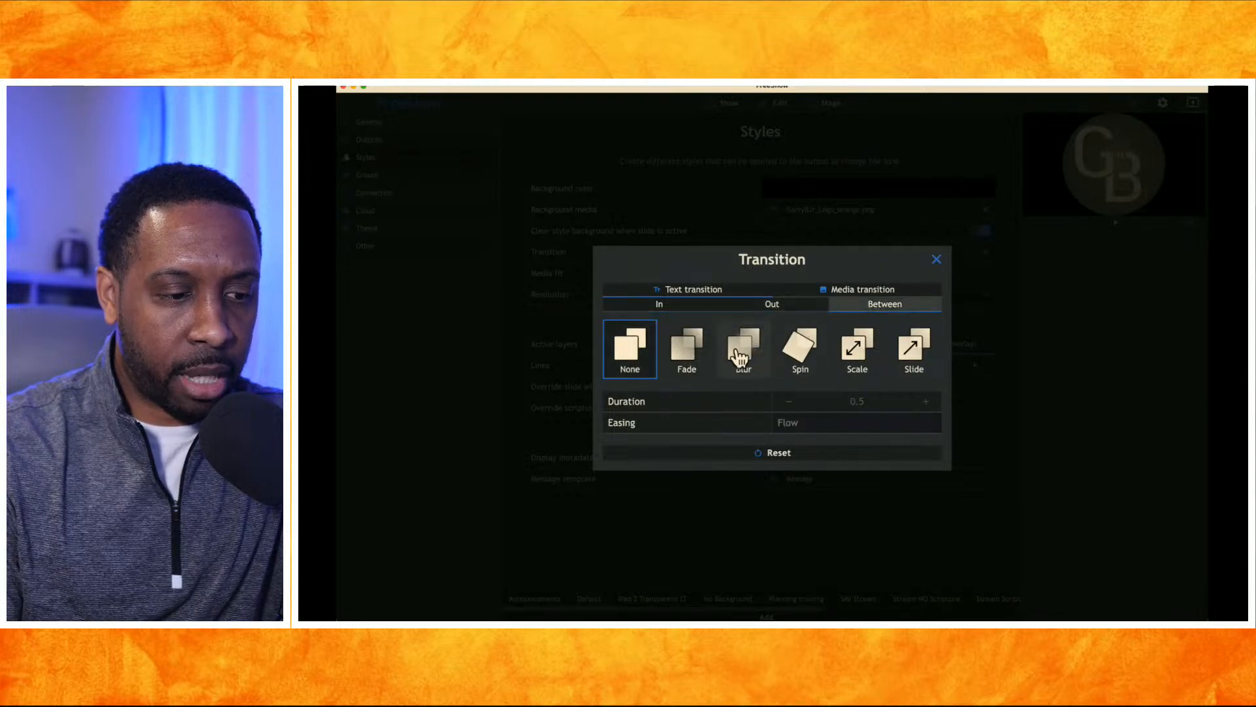
left_click(793, 350)
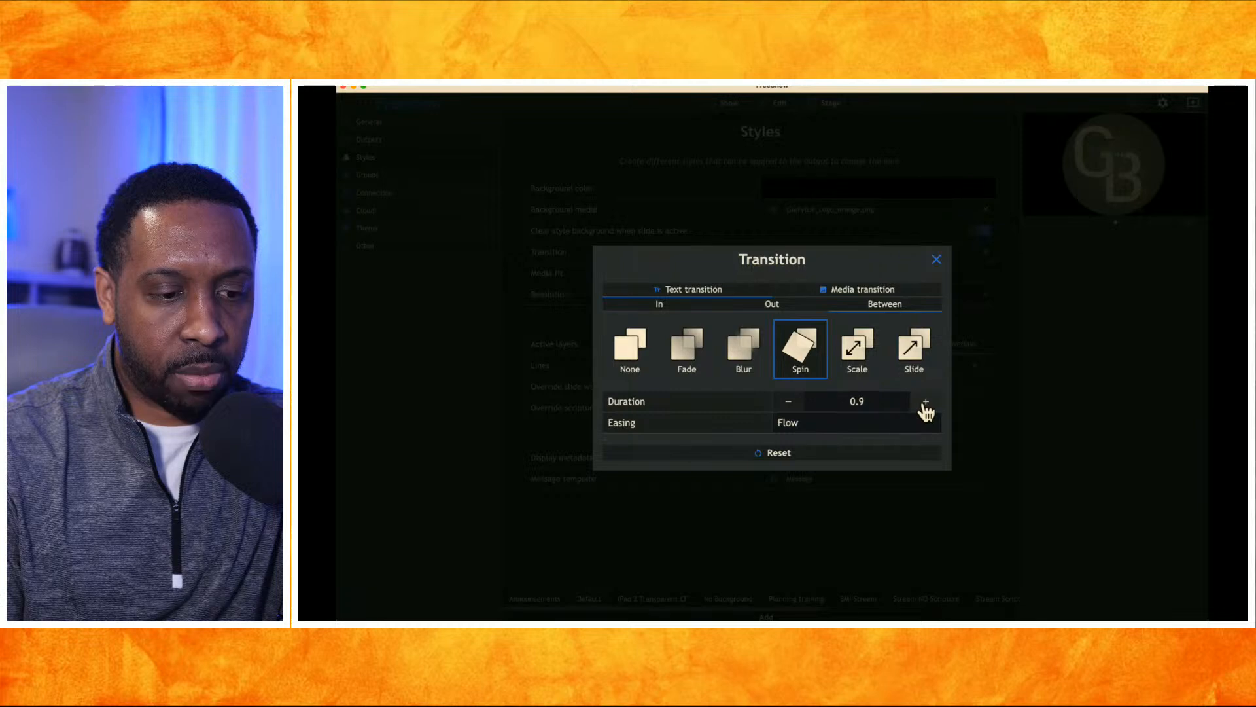
left_click(939, 261)
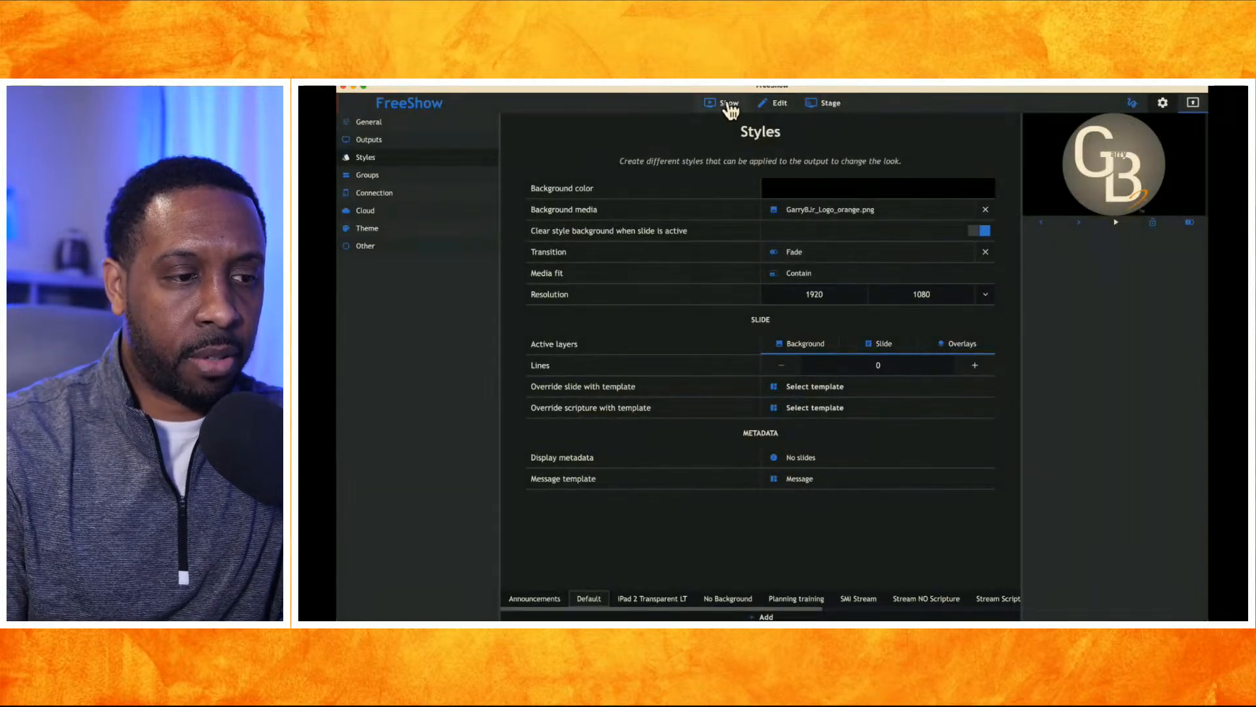
Send the opening Planning for FreeShow slide to the output, advance to Planned Setup, enlarge the preview, and continue advancing
left_click(725, 103)
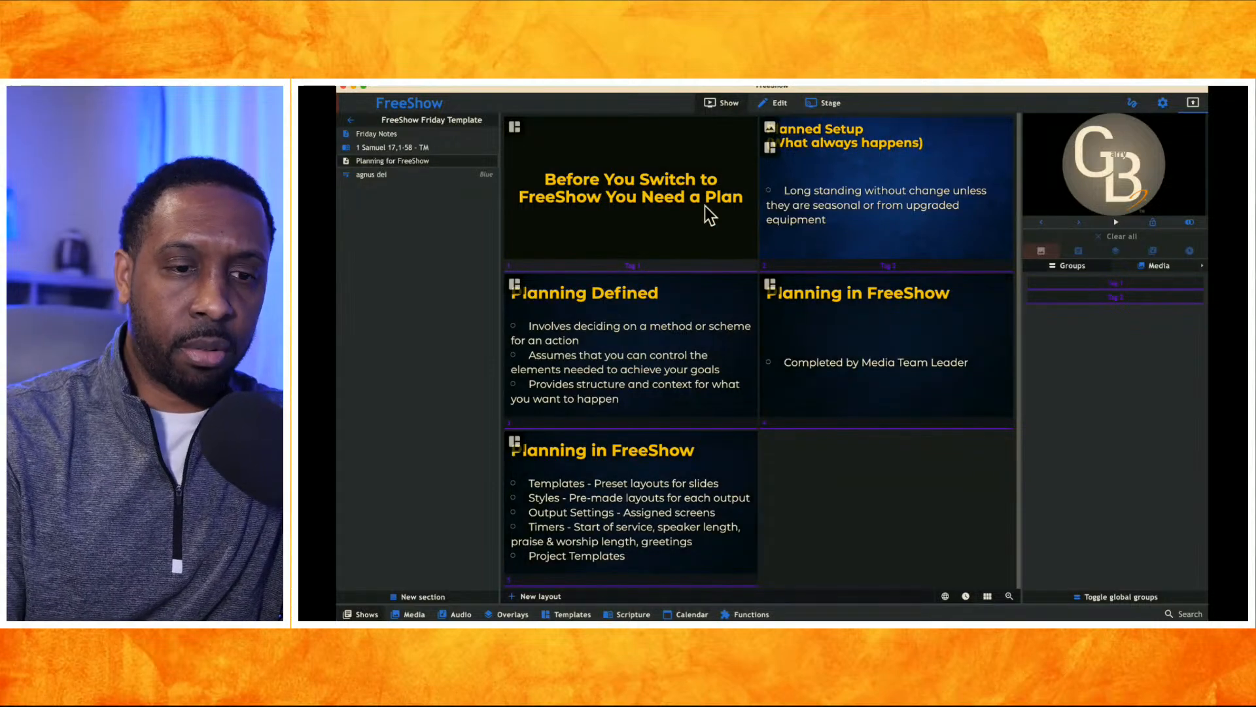
left_click(680, 212)
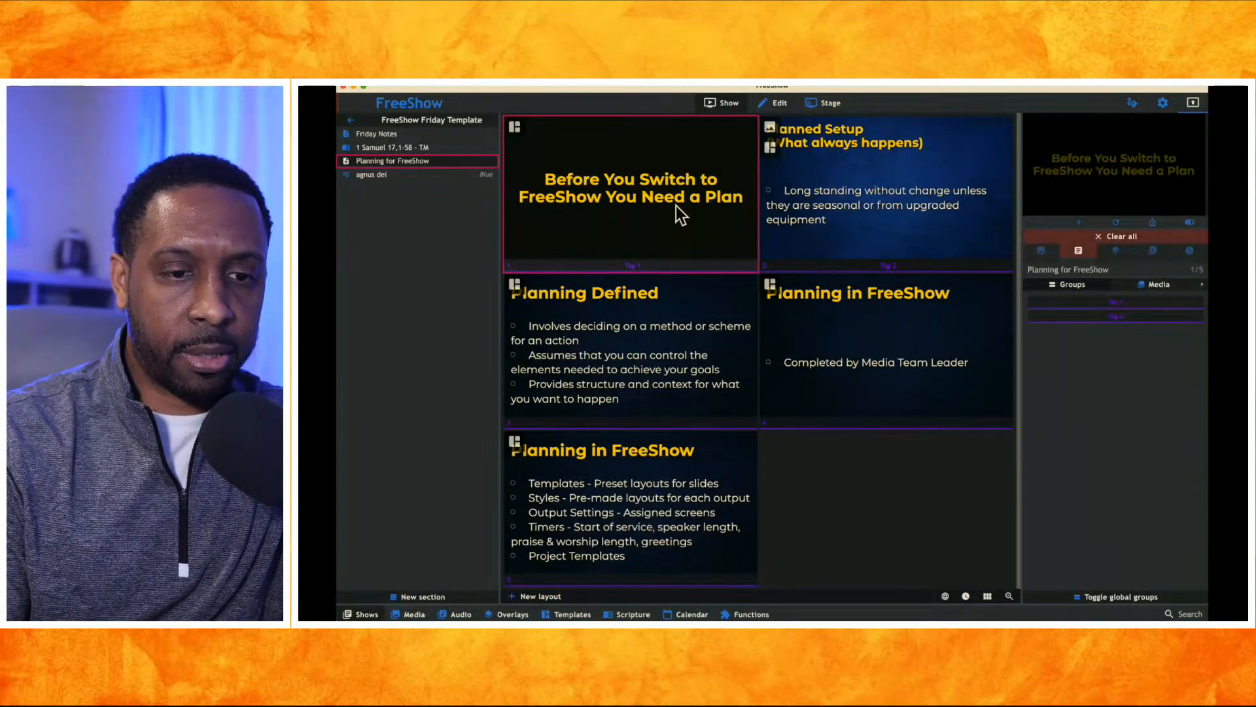
key("Right")
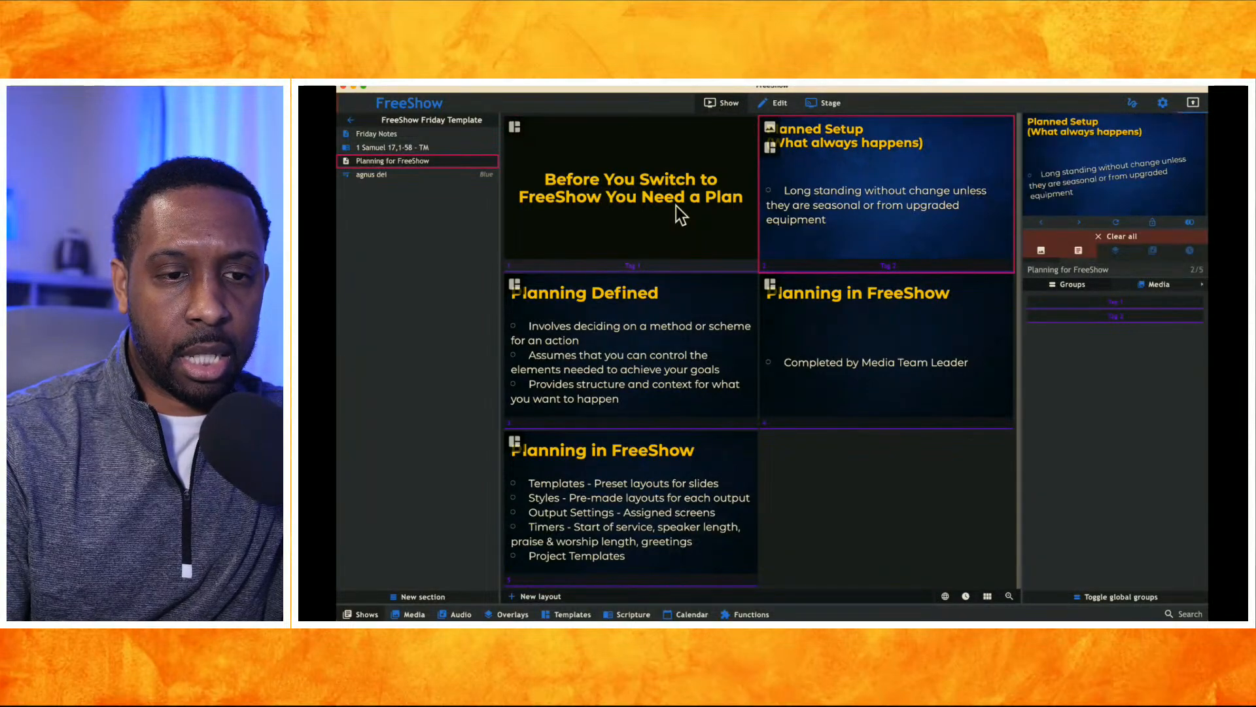
left_click(1081, 179)
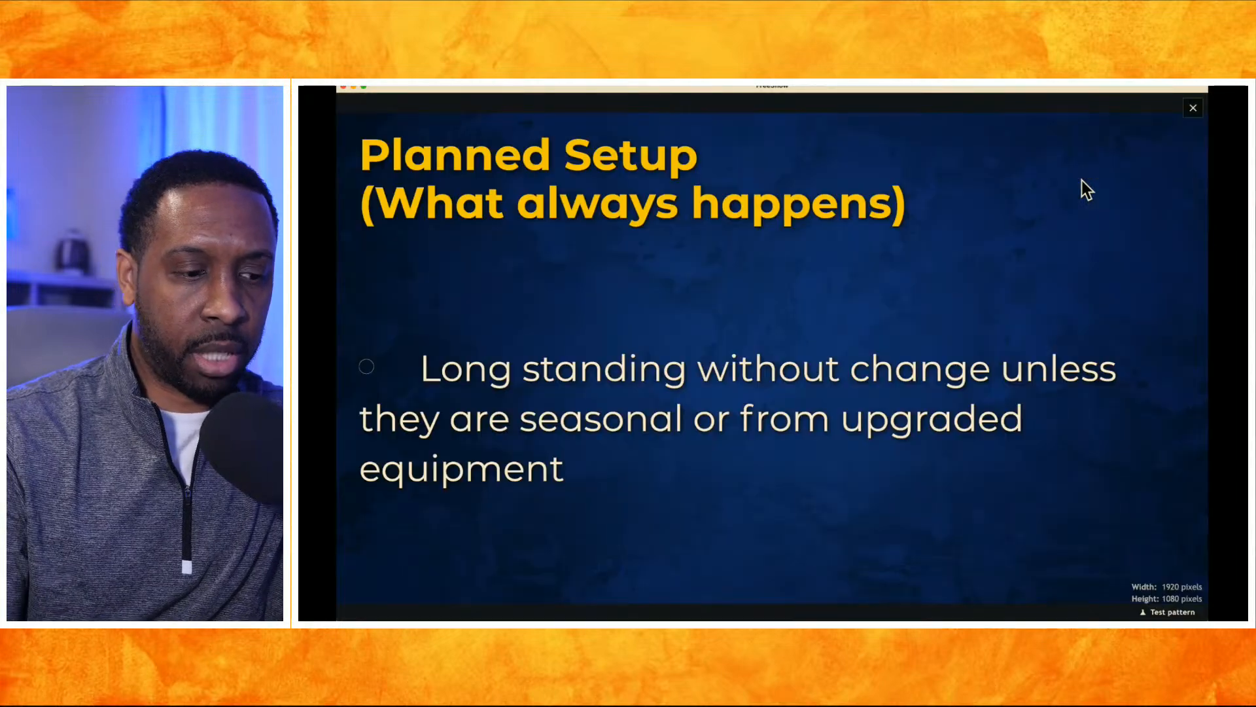
key("Right")
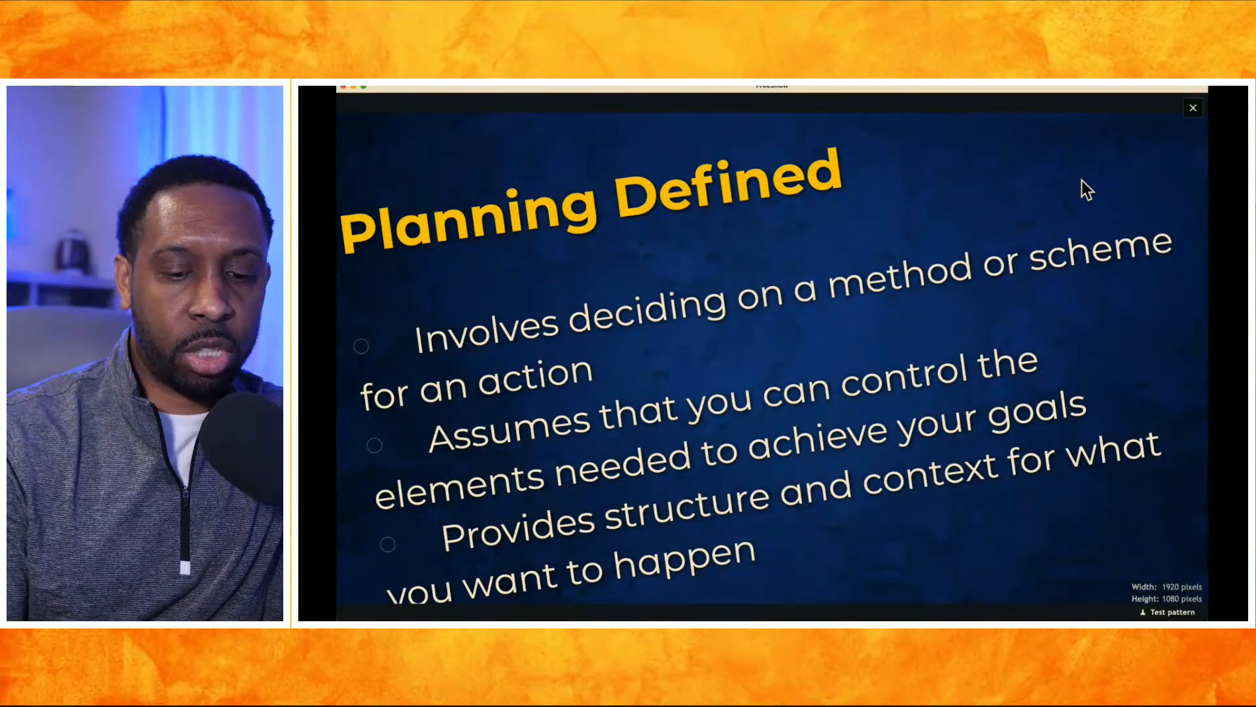
key("Right")
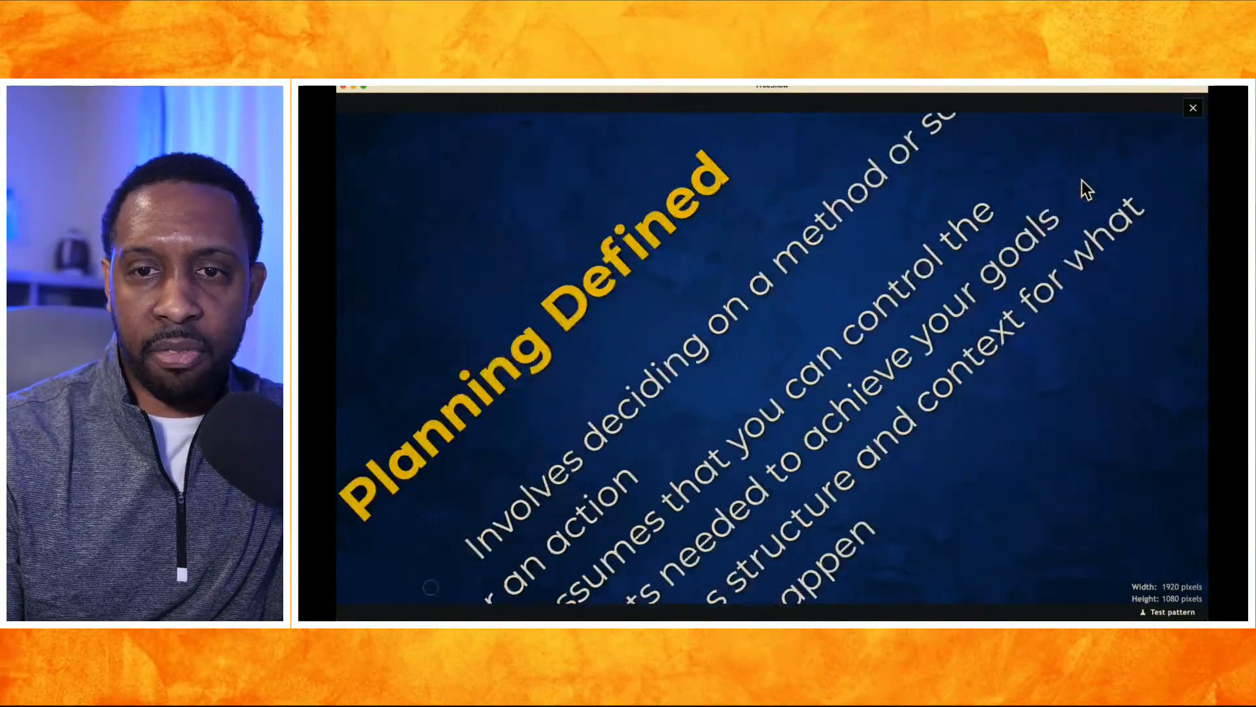
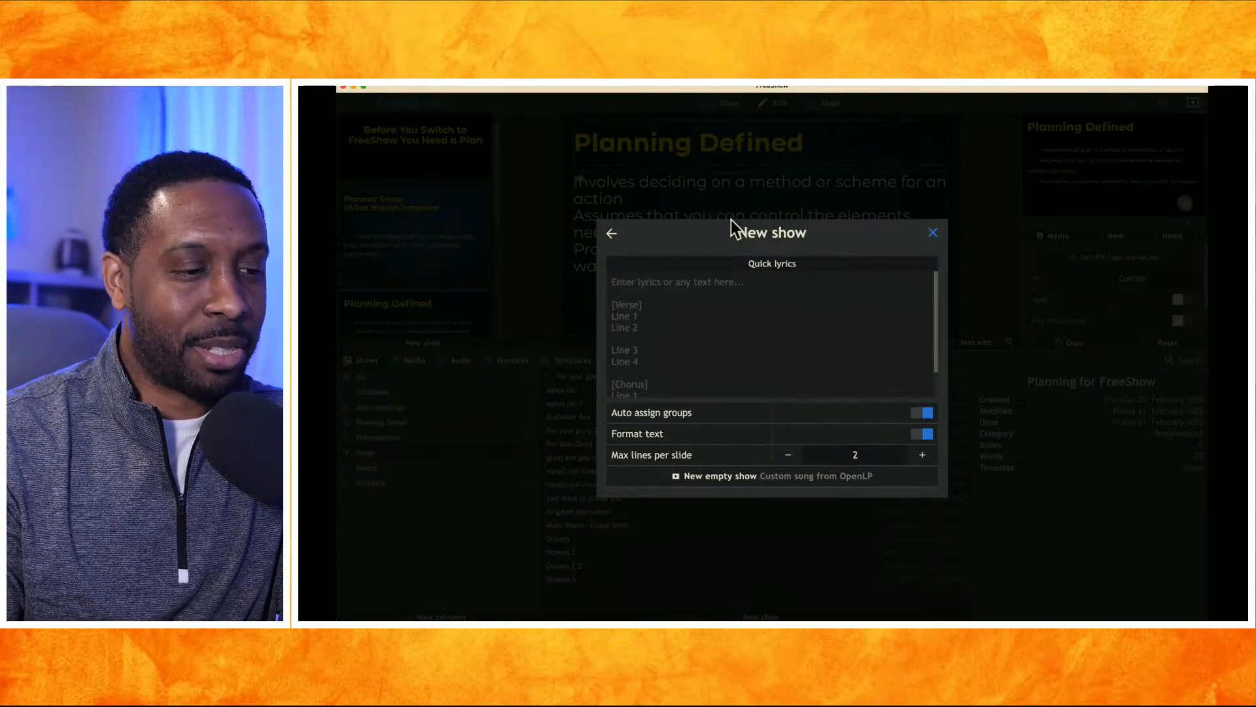
Cancel creating the "Custom song from OpenLP" show and return to the Planning for FreeShow slides
left_click(613, 235)
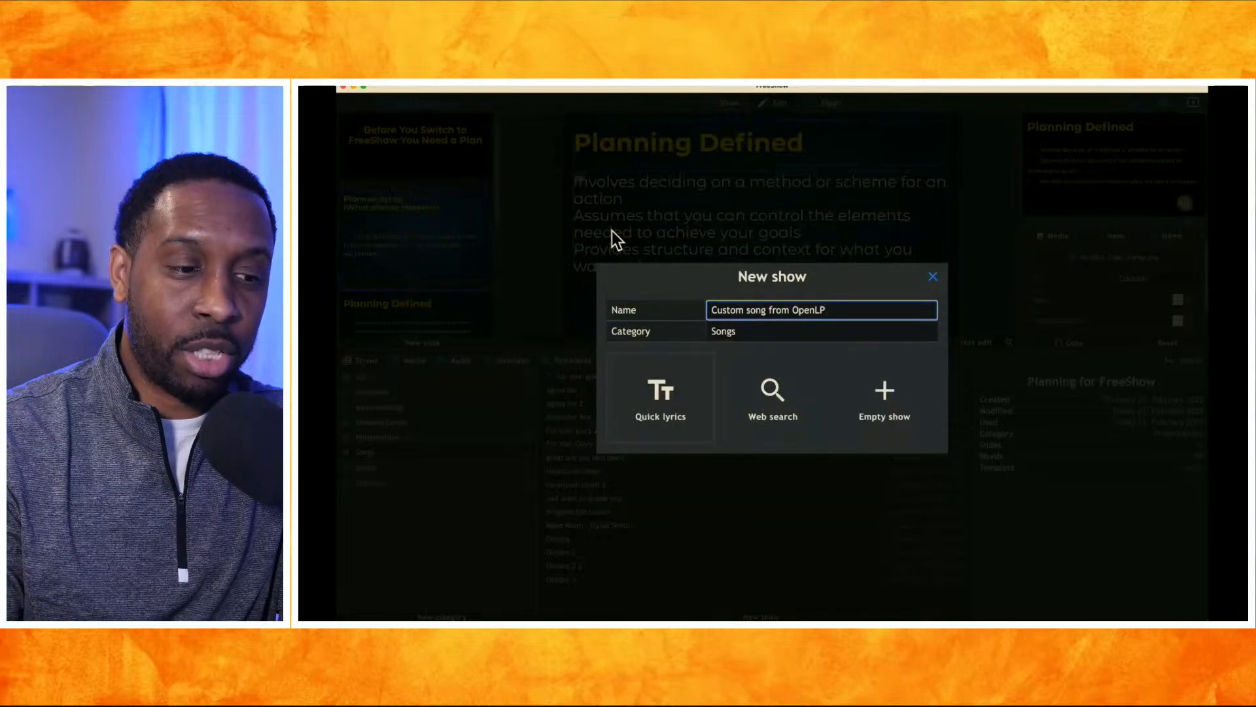
left_click(933, 276)
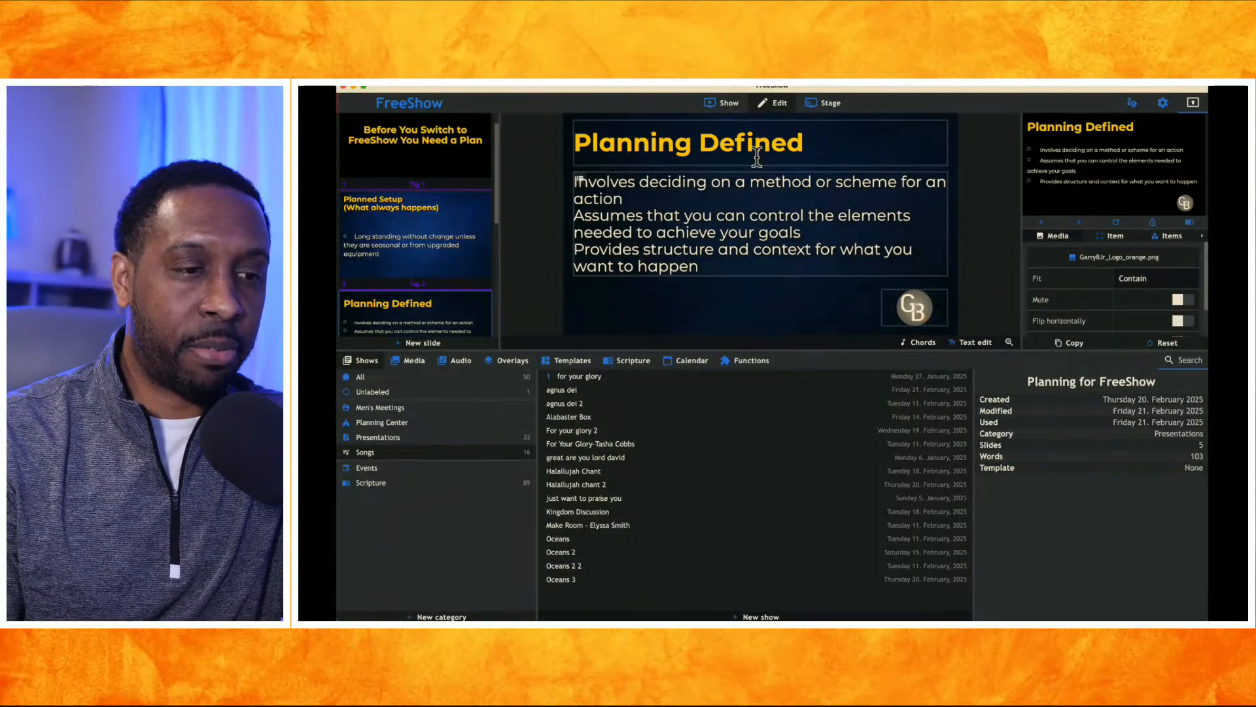
left_click(725, 104)
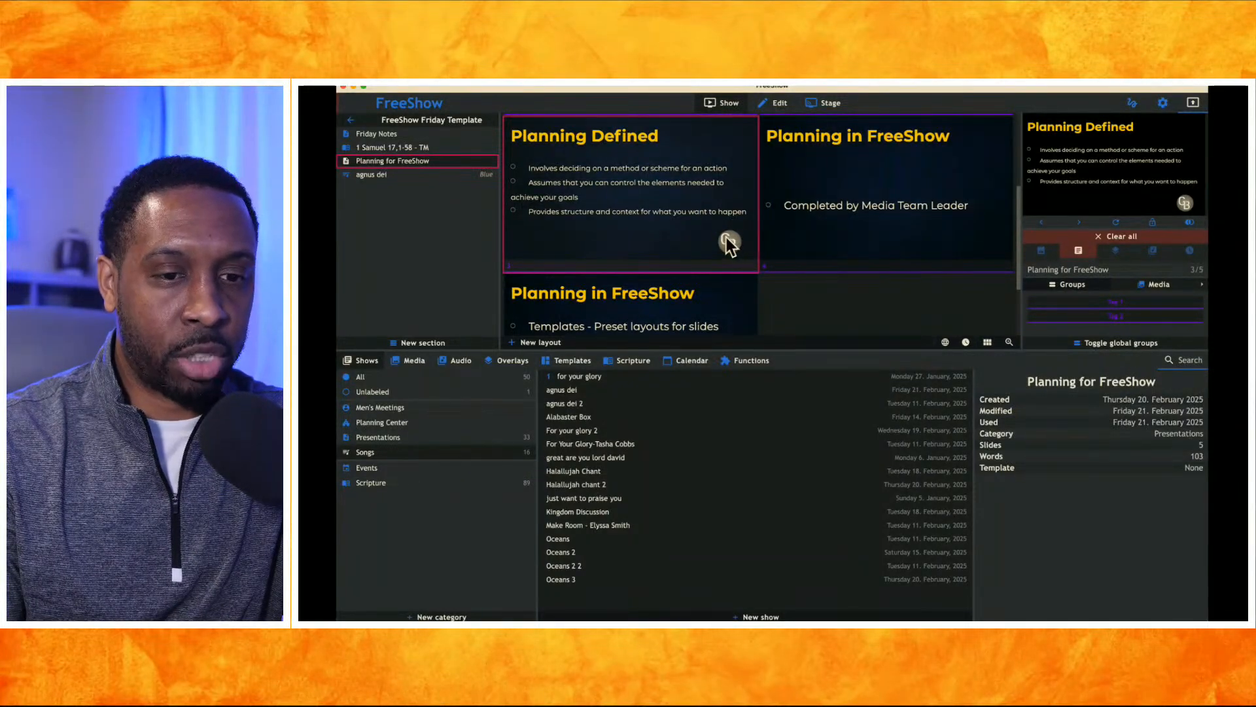
Set the Default style's number of slide lines to 4
left_click(1163, 103)
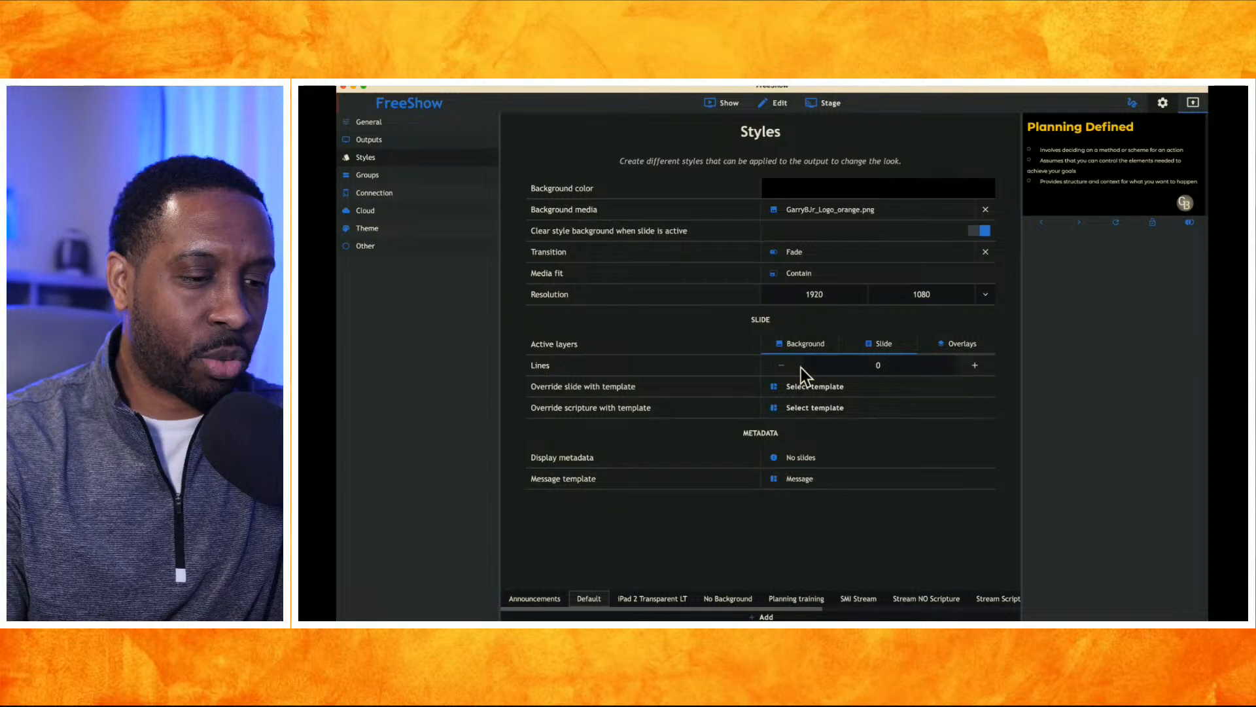
left_click(975, 365)
left_click(975, 365)
left_click(975, 365)
left_click(975, 365)
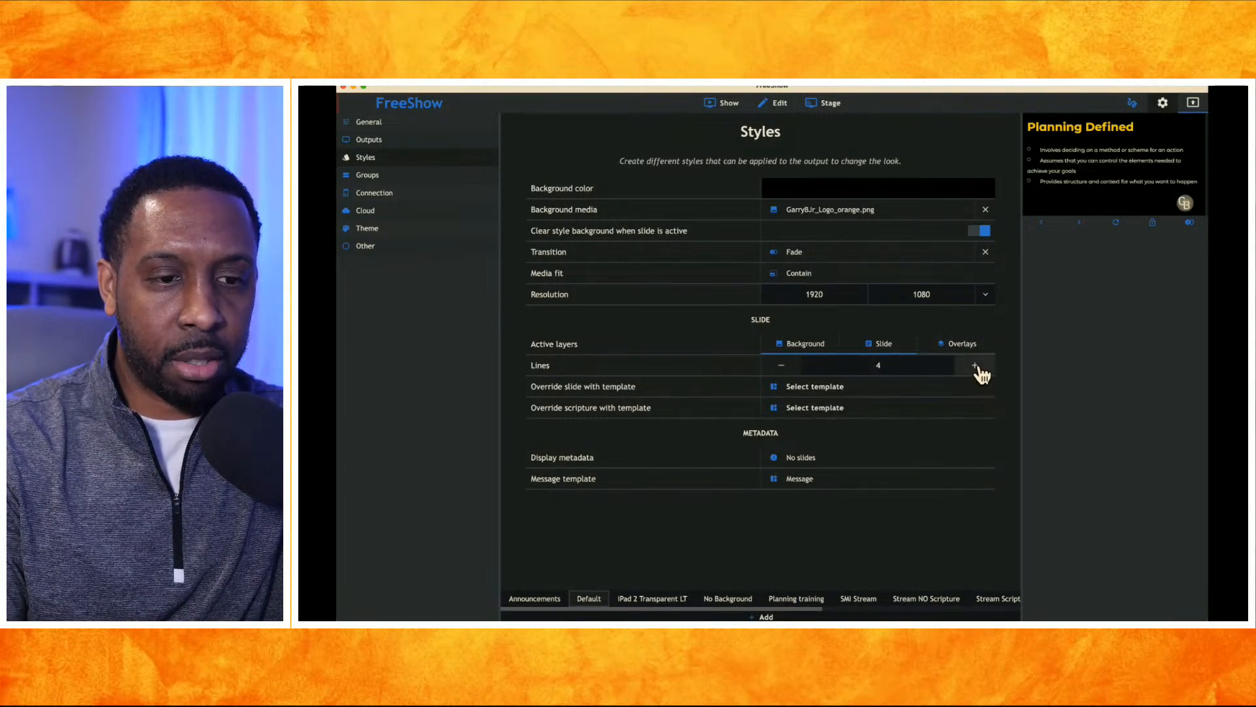
Reduce the Default style's number of slide lines to 1
left_click(782, 365)
left_click(785, 366)
left_click(785, 367)
left_click(784, 367)
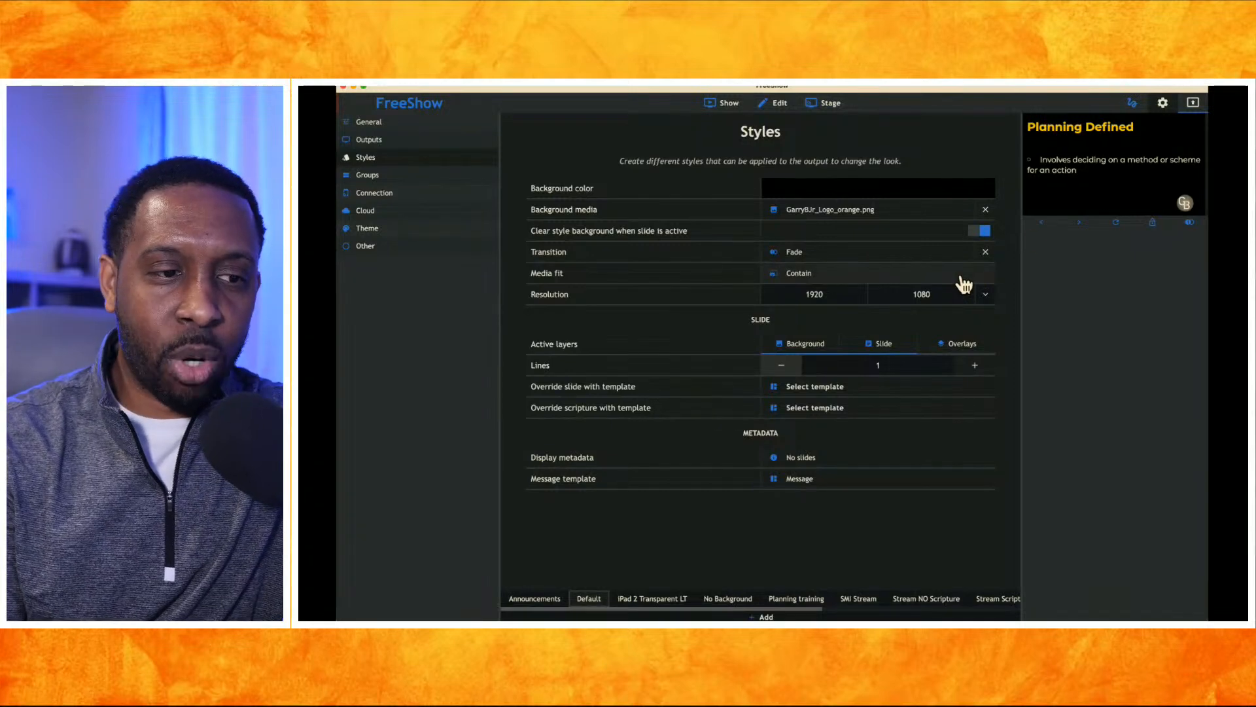
Return to the show and advance the Planning Defined slide line by line to its last bullet
left_click(725, 103)
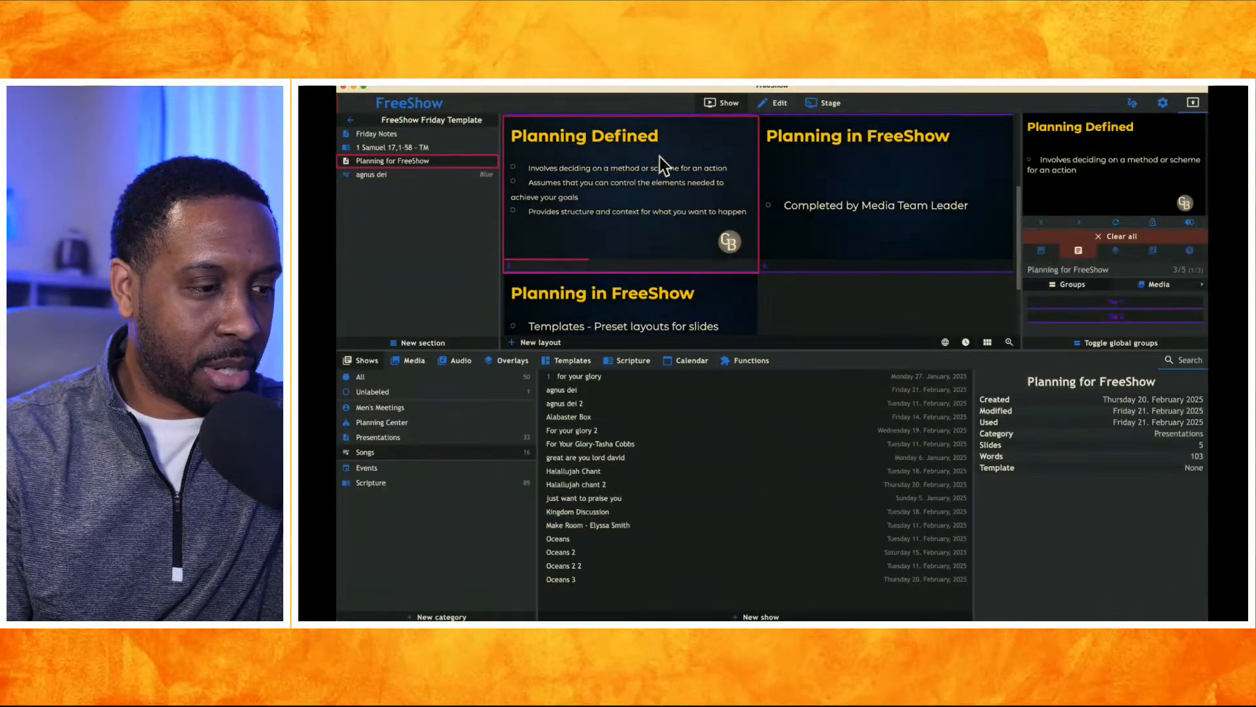
key("Right")
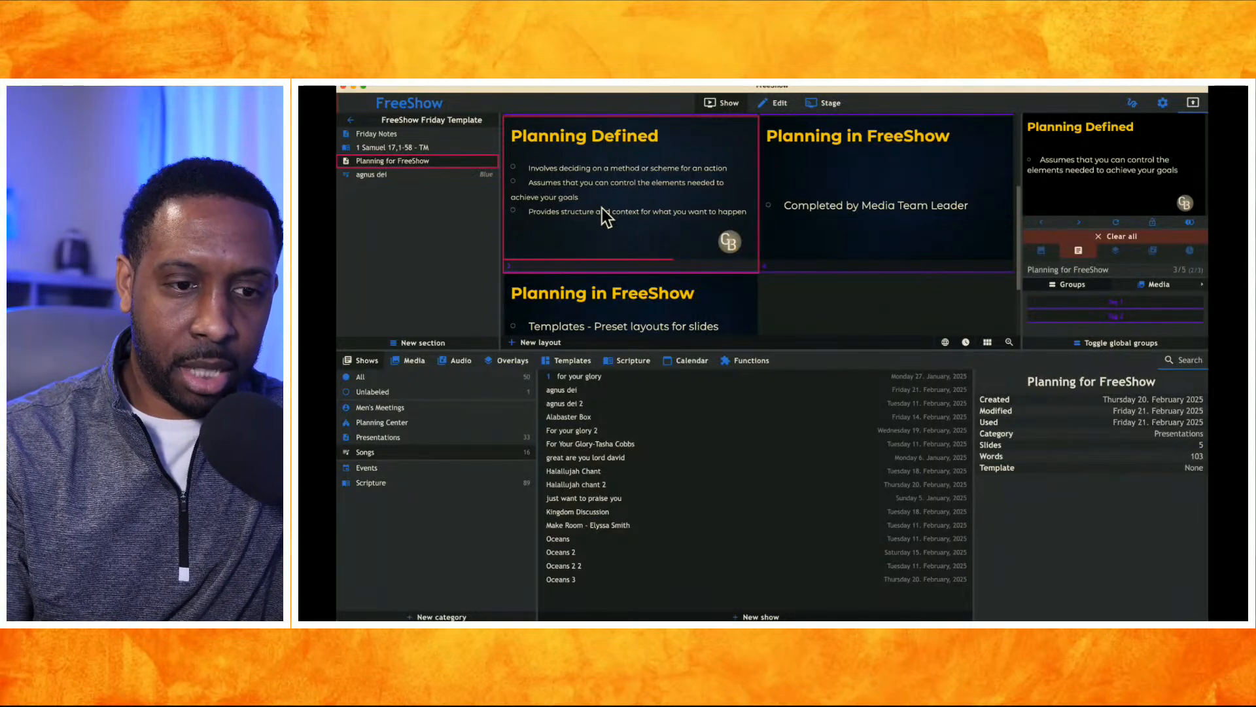
key("Right")
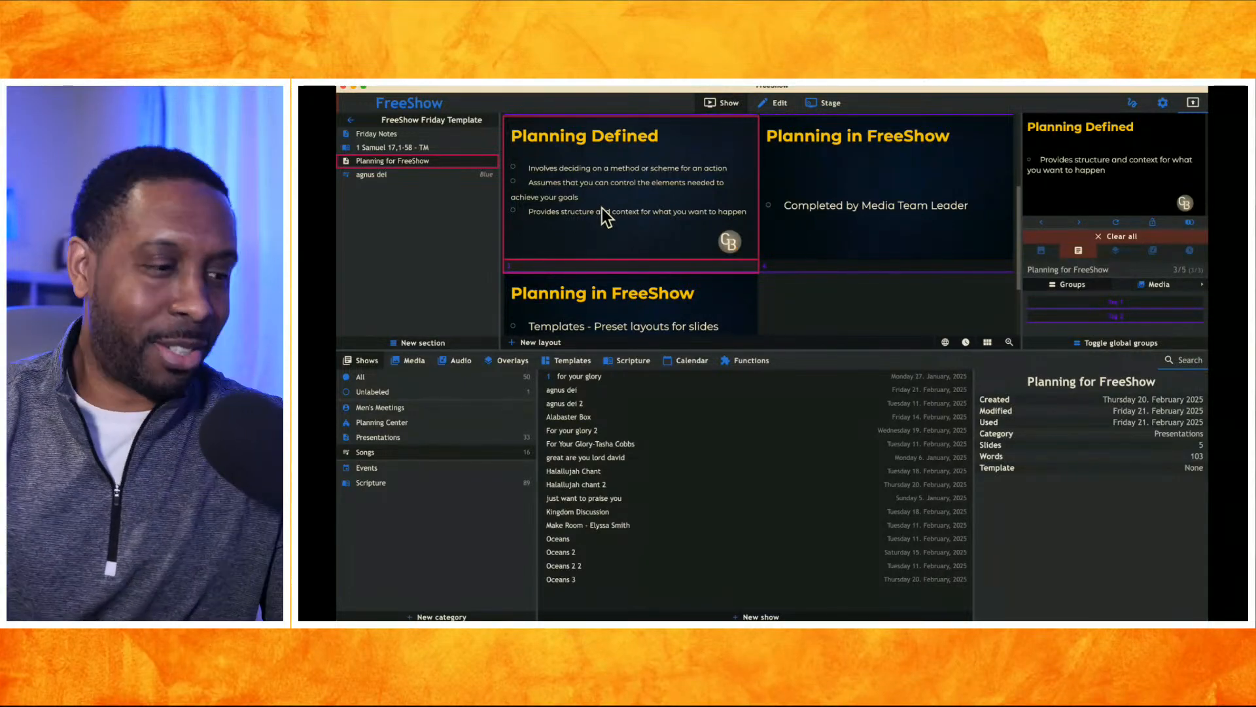
Output the final Planning in FreeShow slide and advance its bullets one at a time to the Timers line
scroll(602, 214, "down", 2)
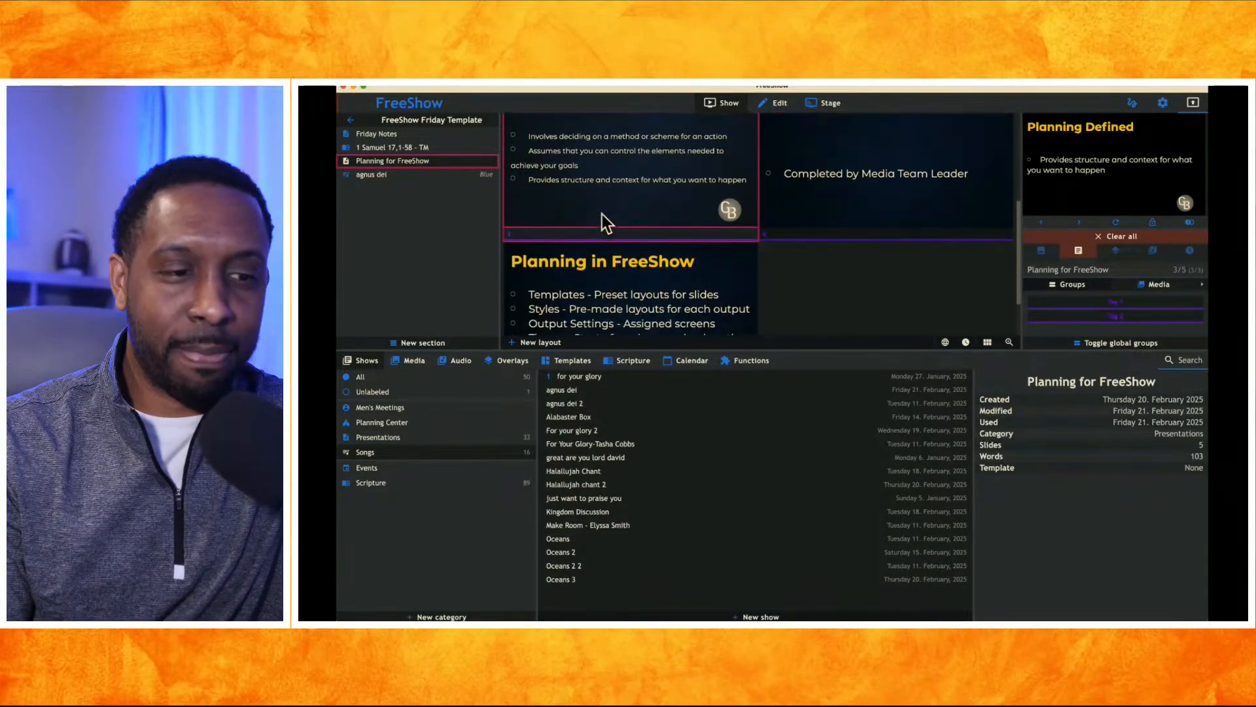
scroll(602, 214, "up", 3)
scroll(602, 214, "down", 2)
left_click(602, 214)
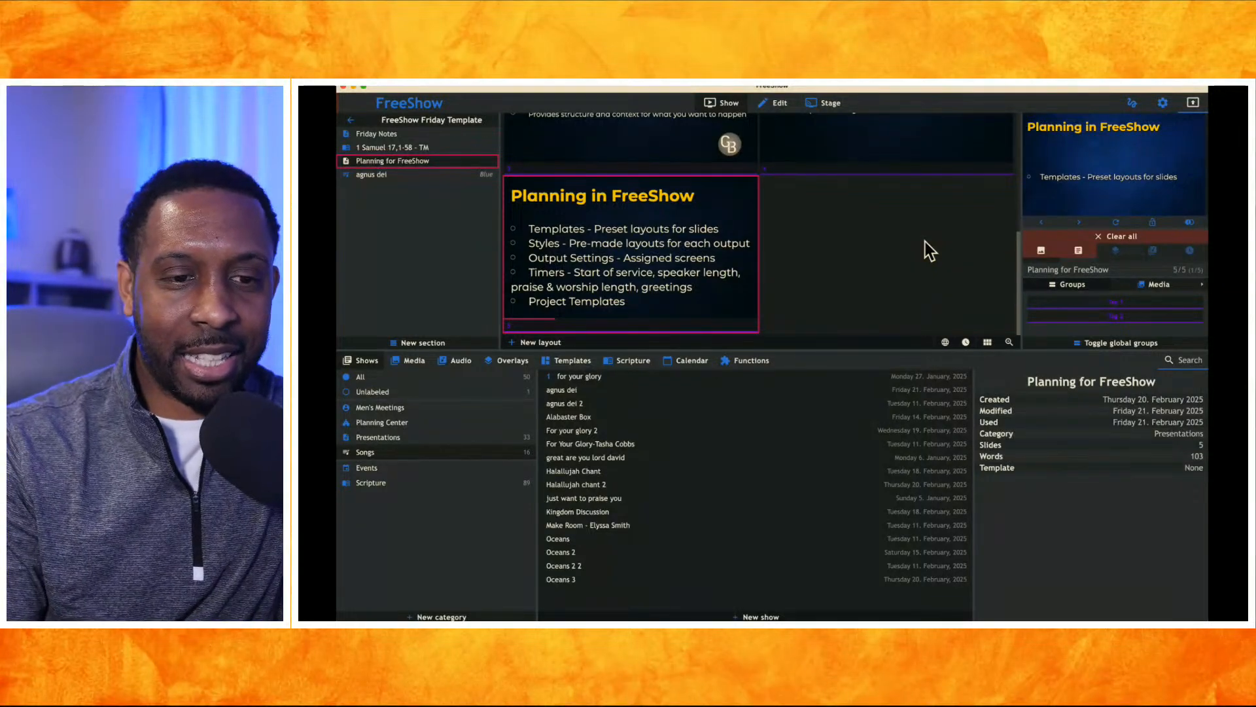
left_click(606, 262)
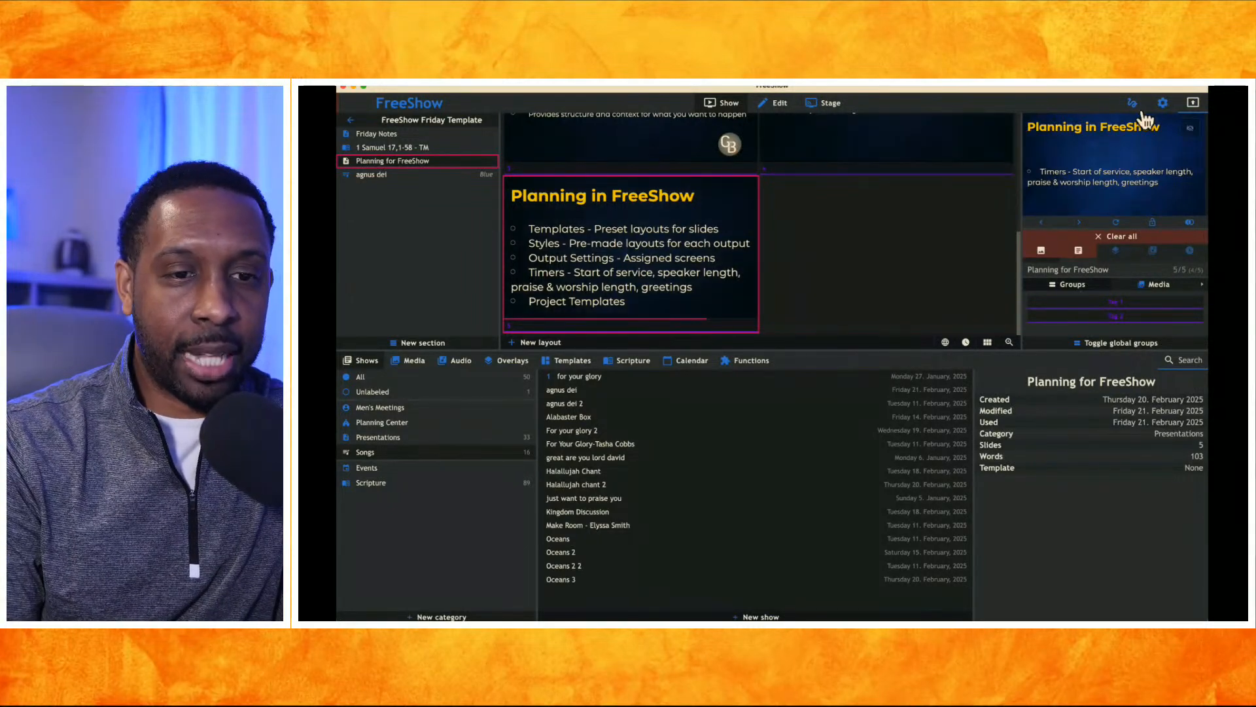
Review the Default style, then inspect the last slide's body textbox options, list settings and item arrangement in an enlarged editor
left_click(1162, 102)
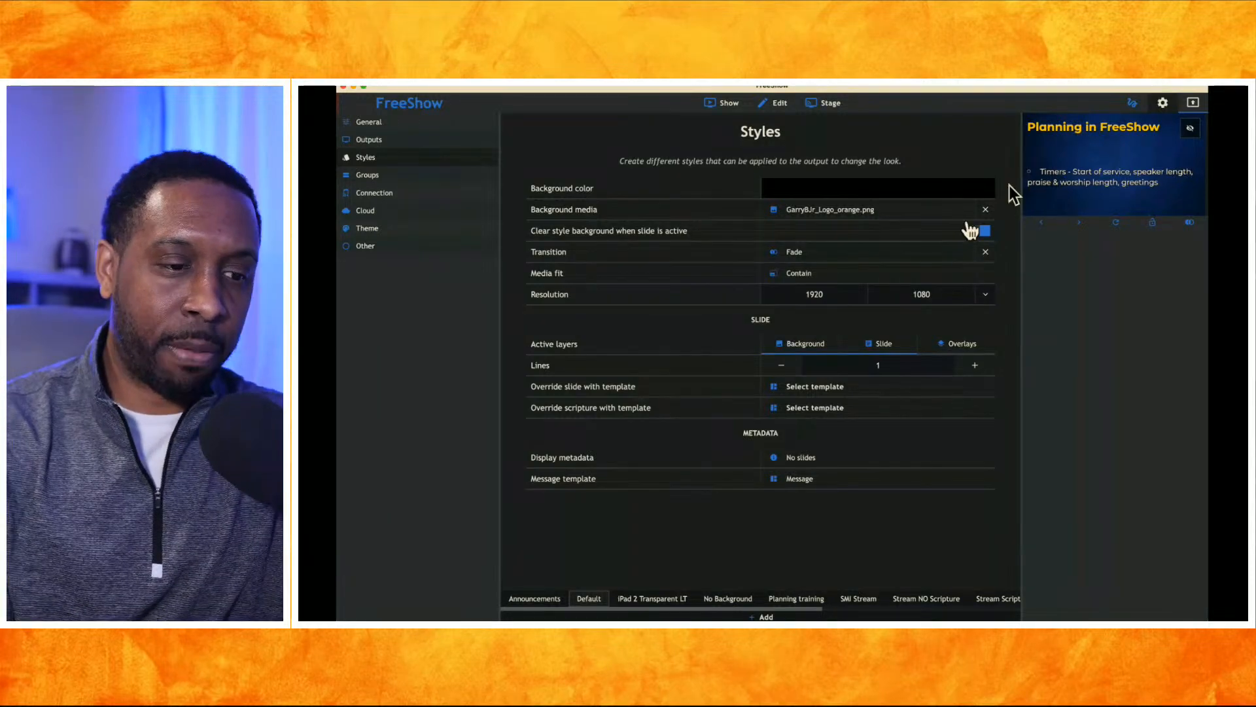
left_click(728, 103)
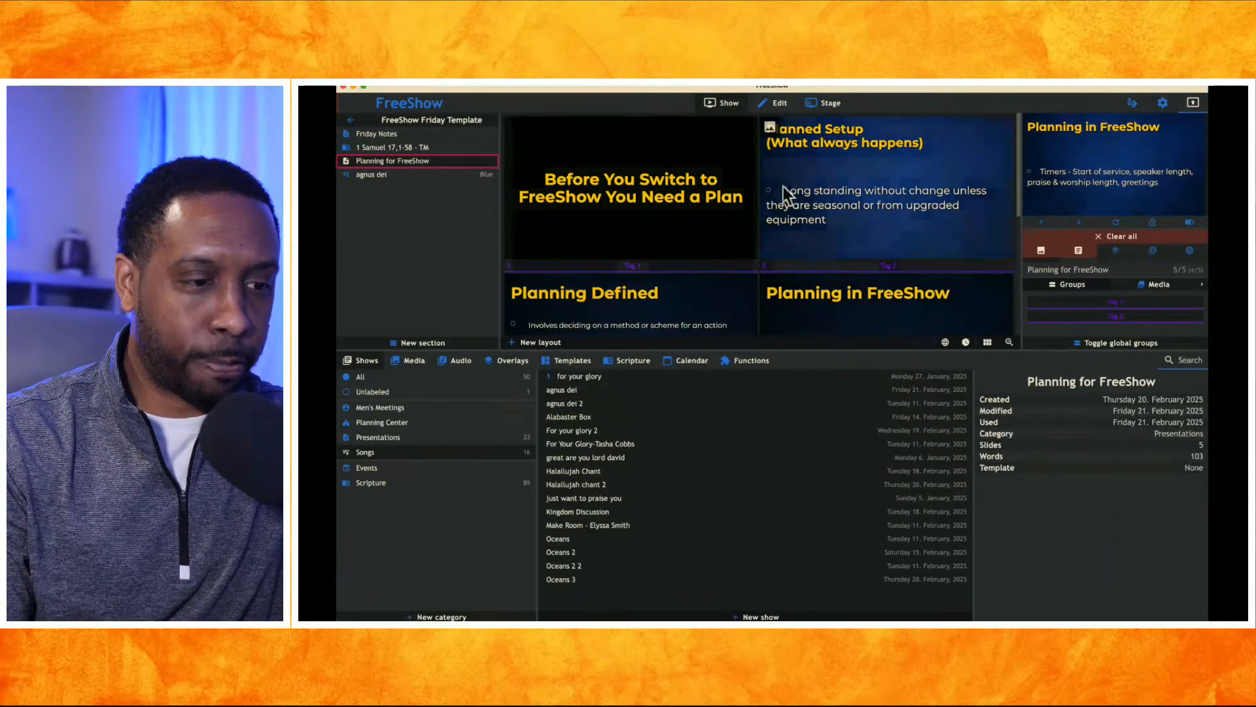
left_click(776, 103)
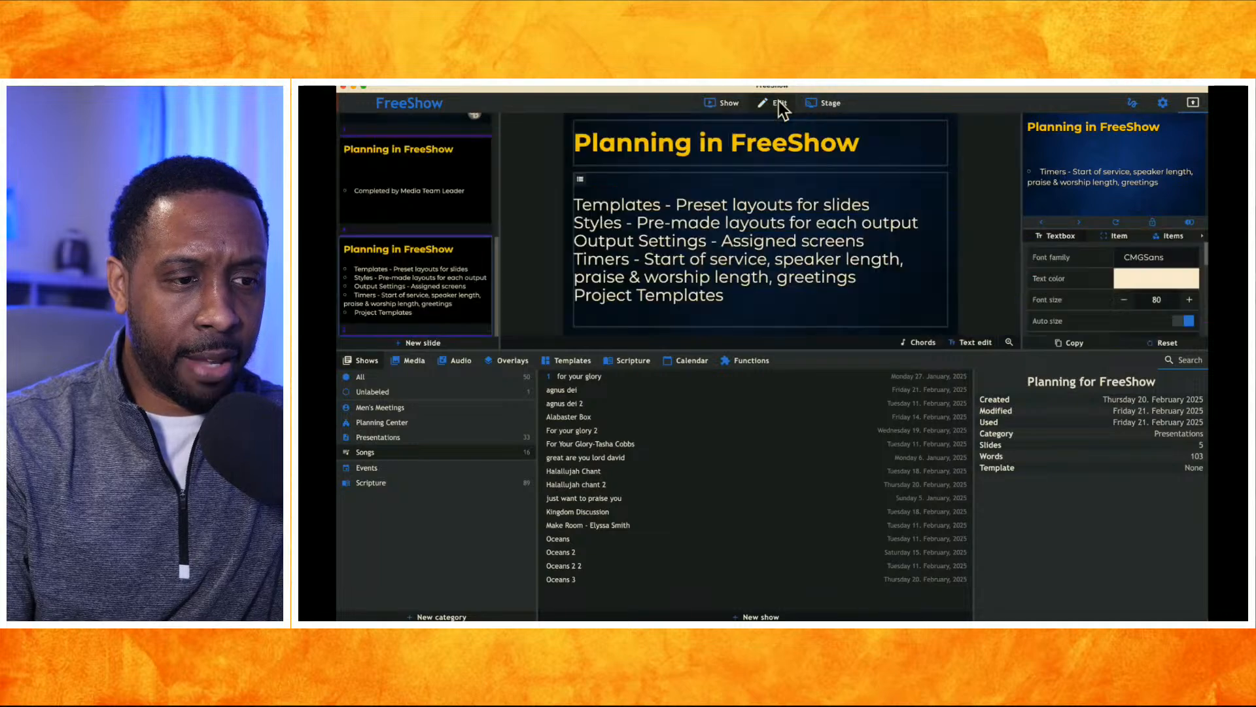
left_click(622, 127)
left_click(617, 174)
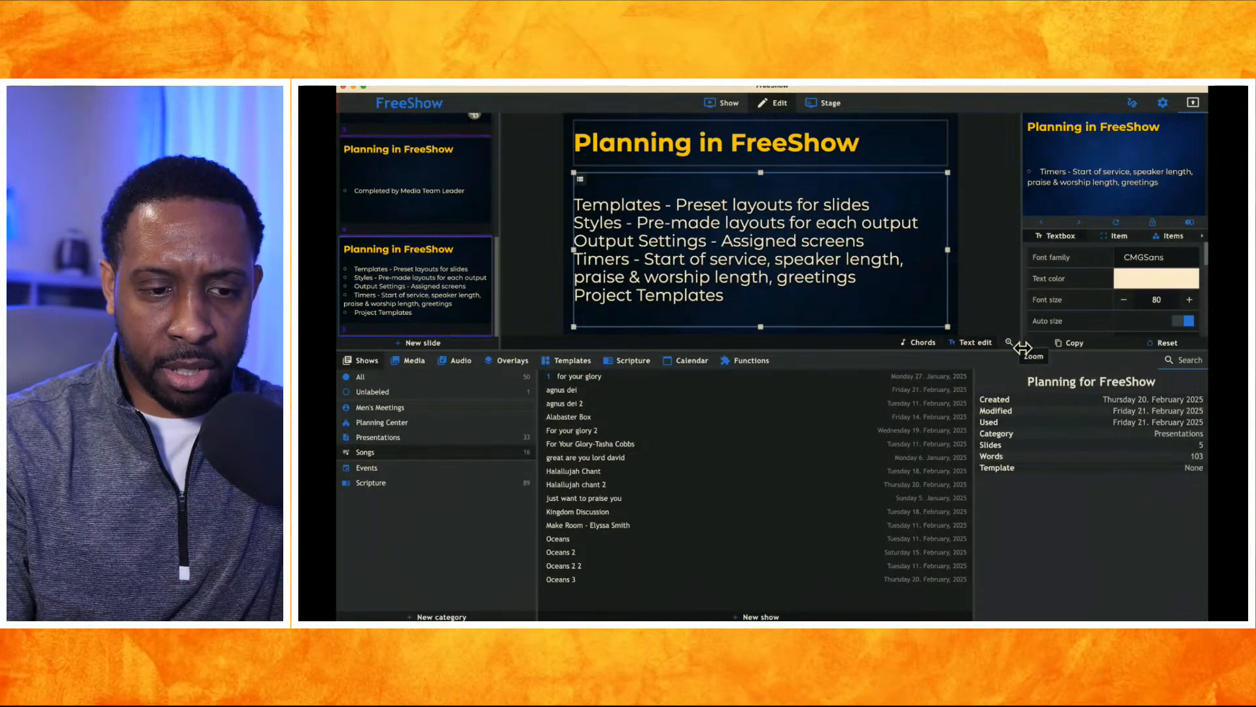
left_click_drag(1030, 350, 1030, 483)
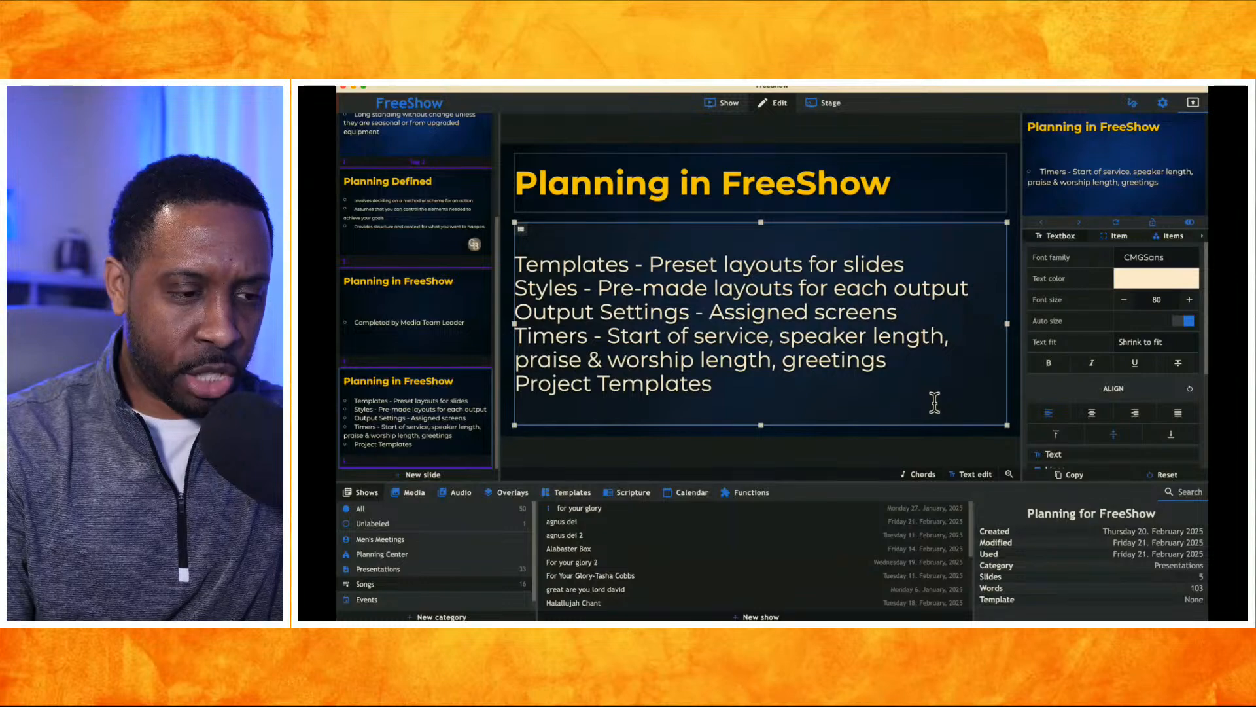
scroll(1093, 406, "down", 5)
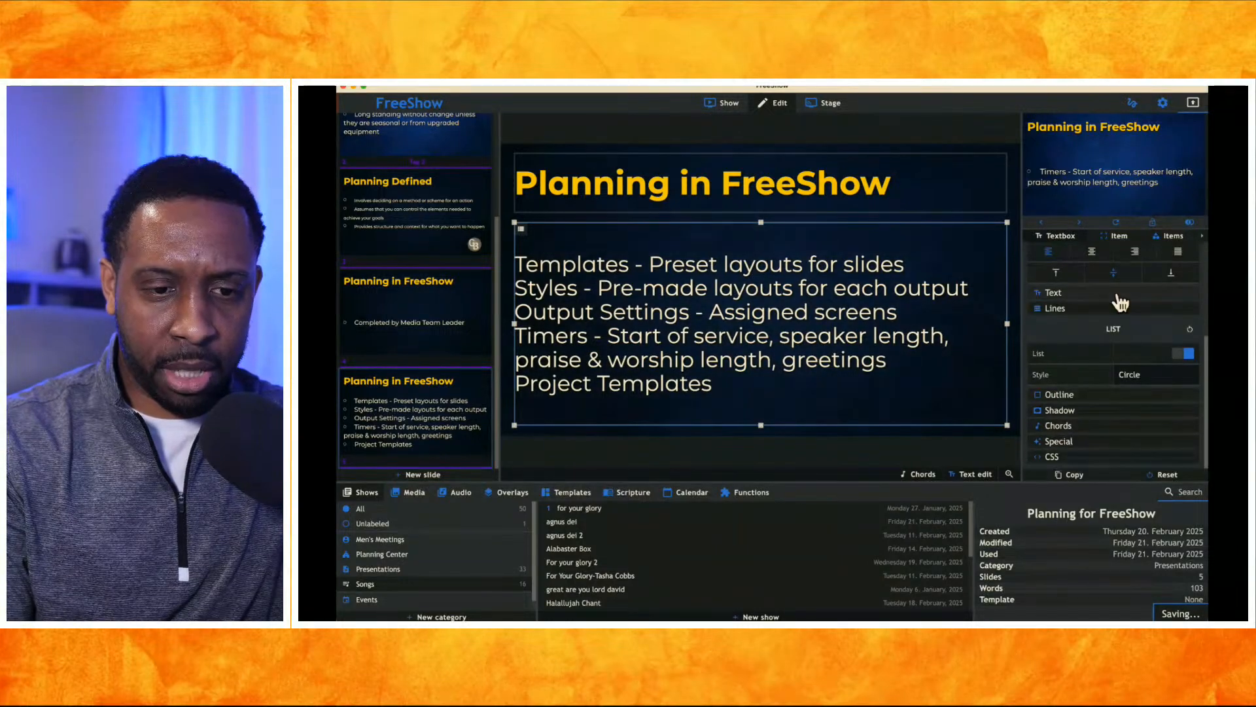
left_click(1178, 233)
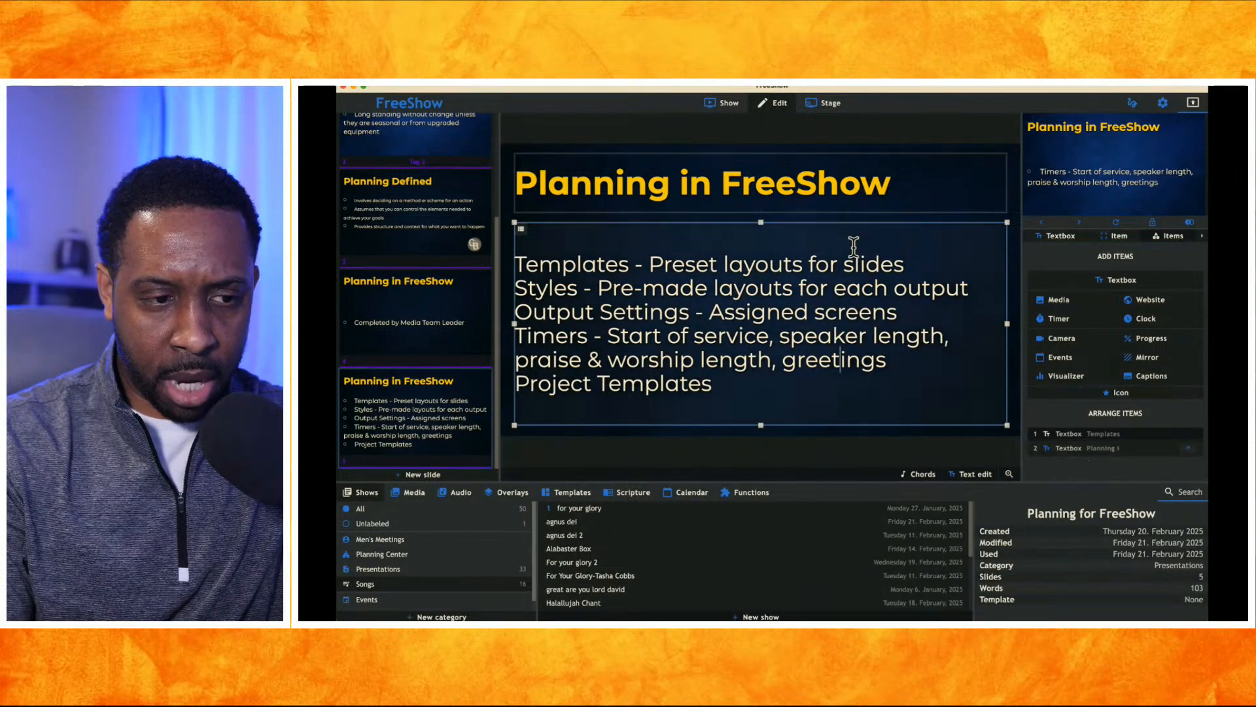
left_click(828, 208)
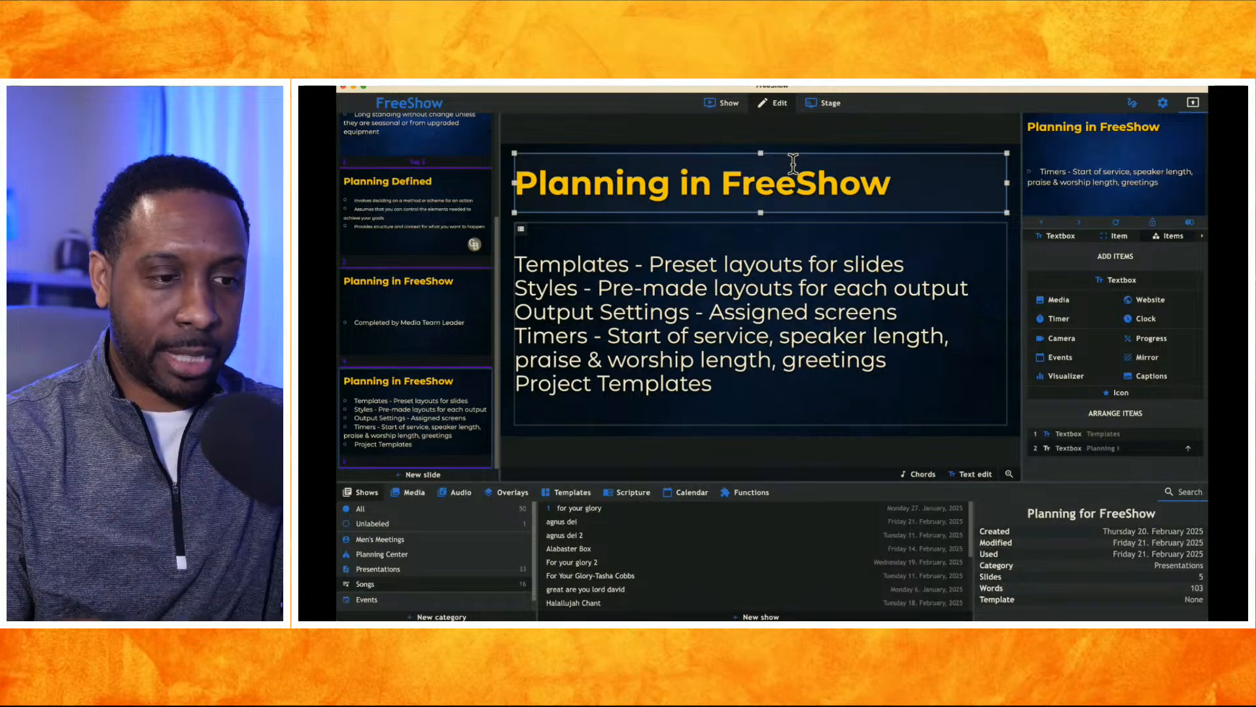
Set the Default style's number of slide lines to 2 and advance the last slide to its Project Templates bullet
left_click(1162, 103)
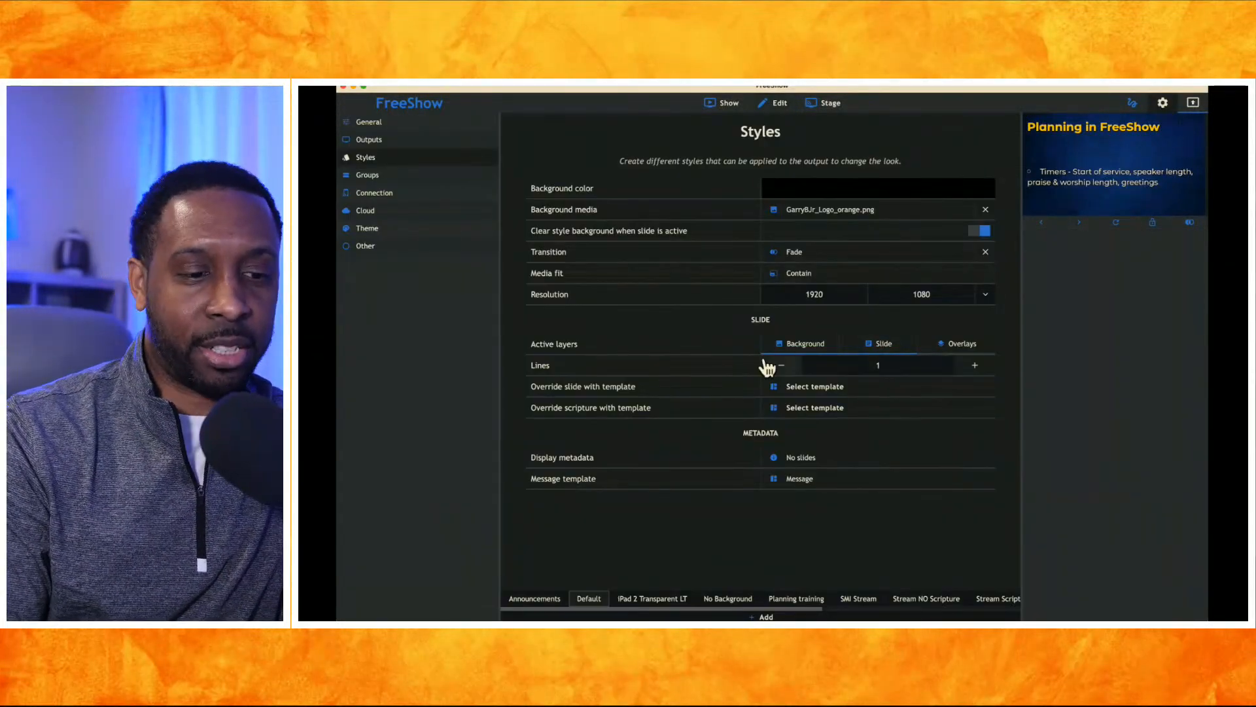
left_click(975, 365)
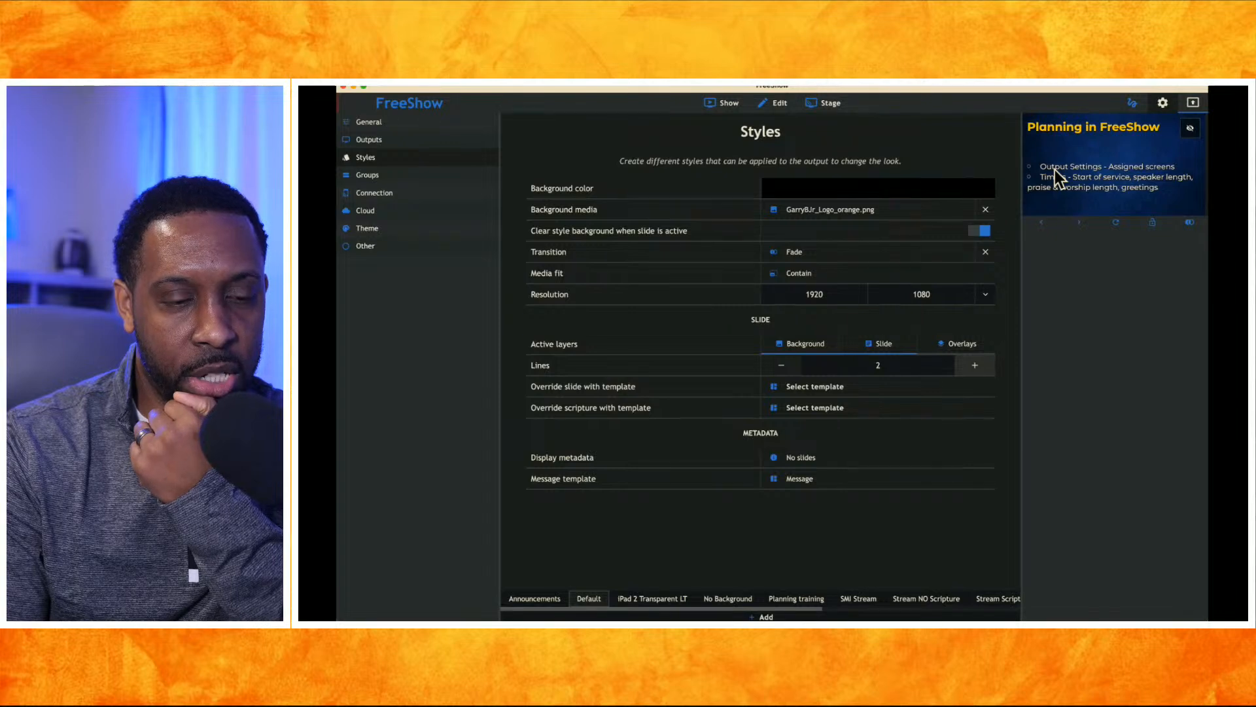
left_click(720, 102)
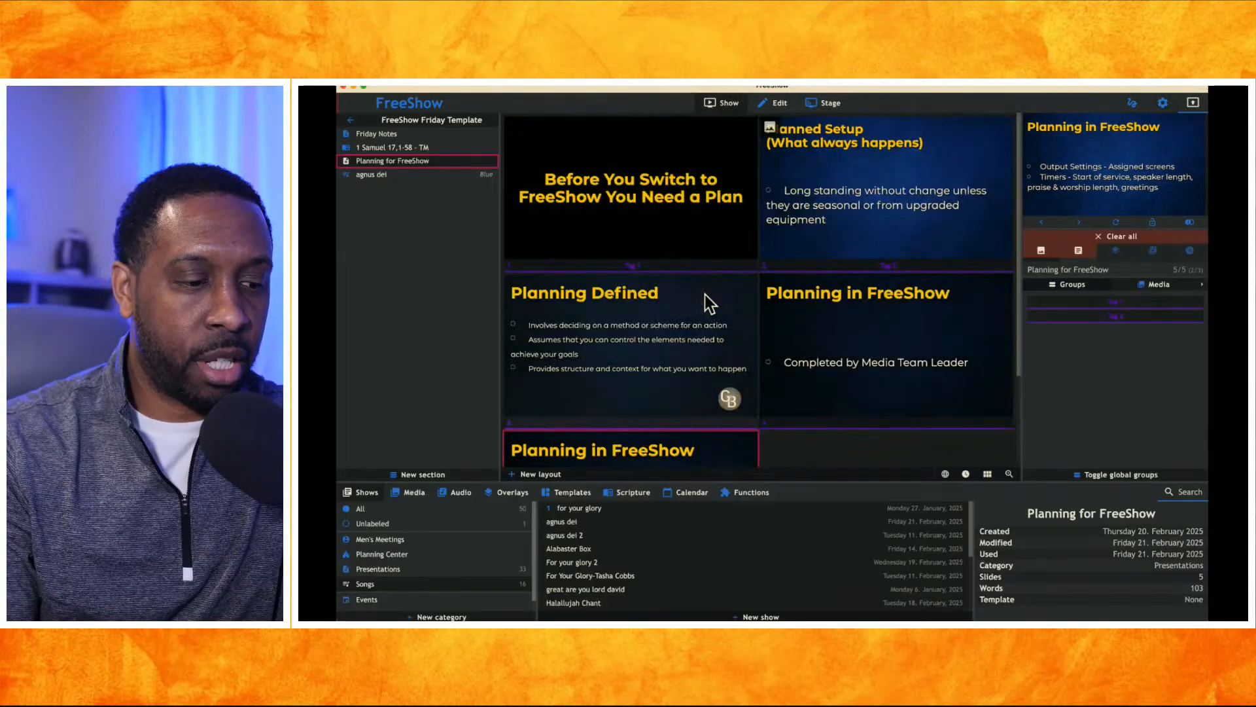
scroll(573, 371, "down", 3)
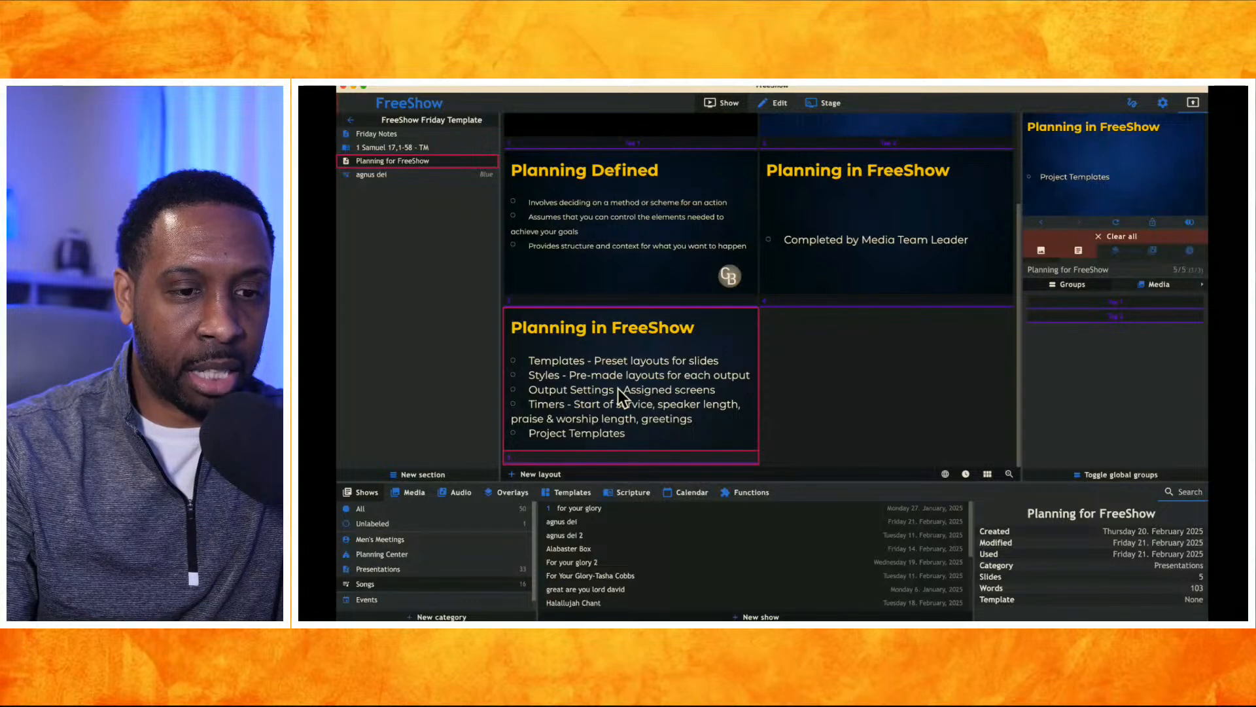
Move on to the agnus dei song and output its Chorus 1 slide
key("Right")
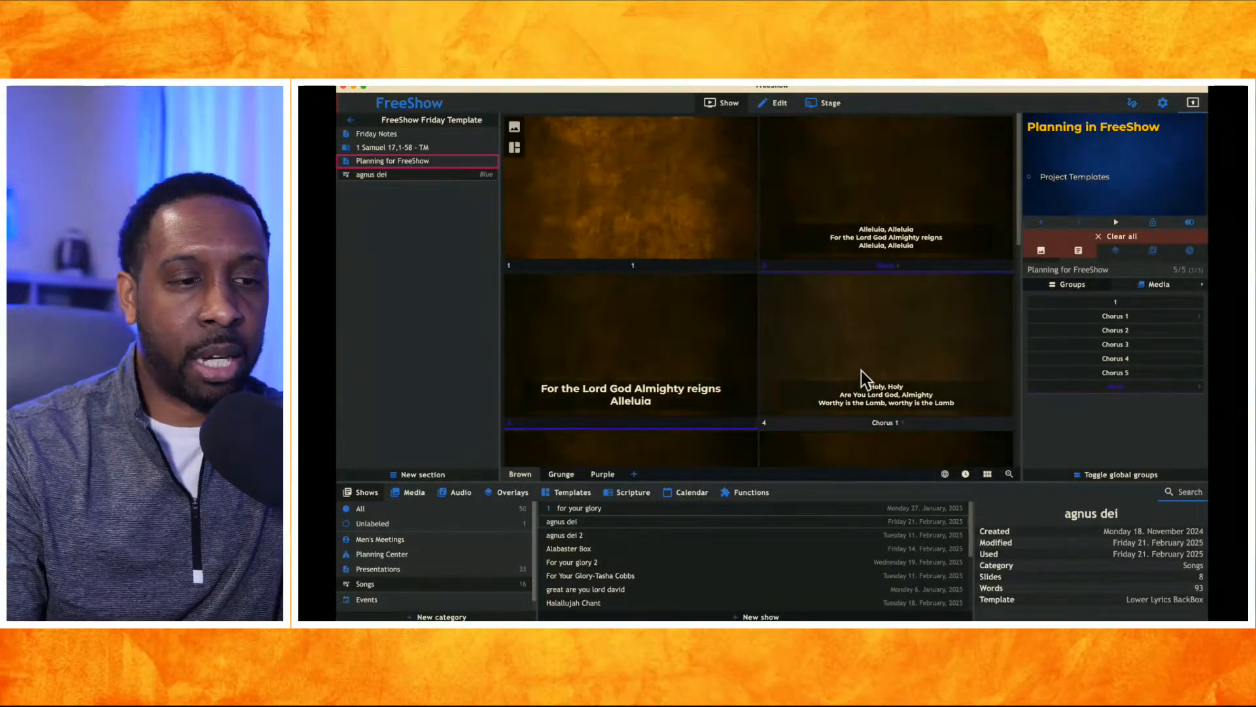
left_click(861, 229)
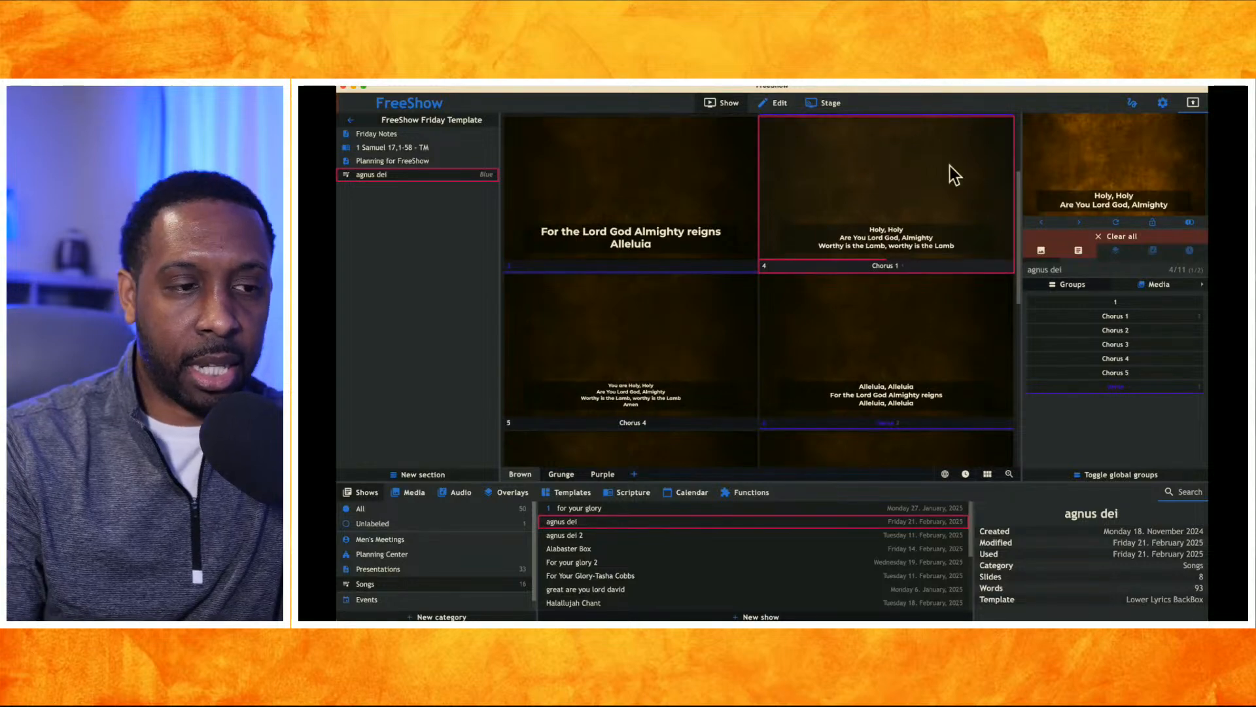
Set the Default style's number of slide lines to 0 and add Overlays to its active layers
left_click(1163, 103)
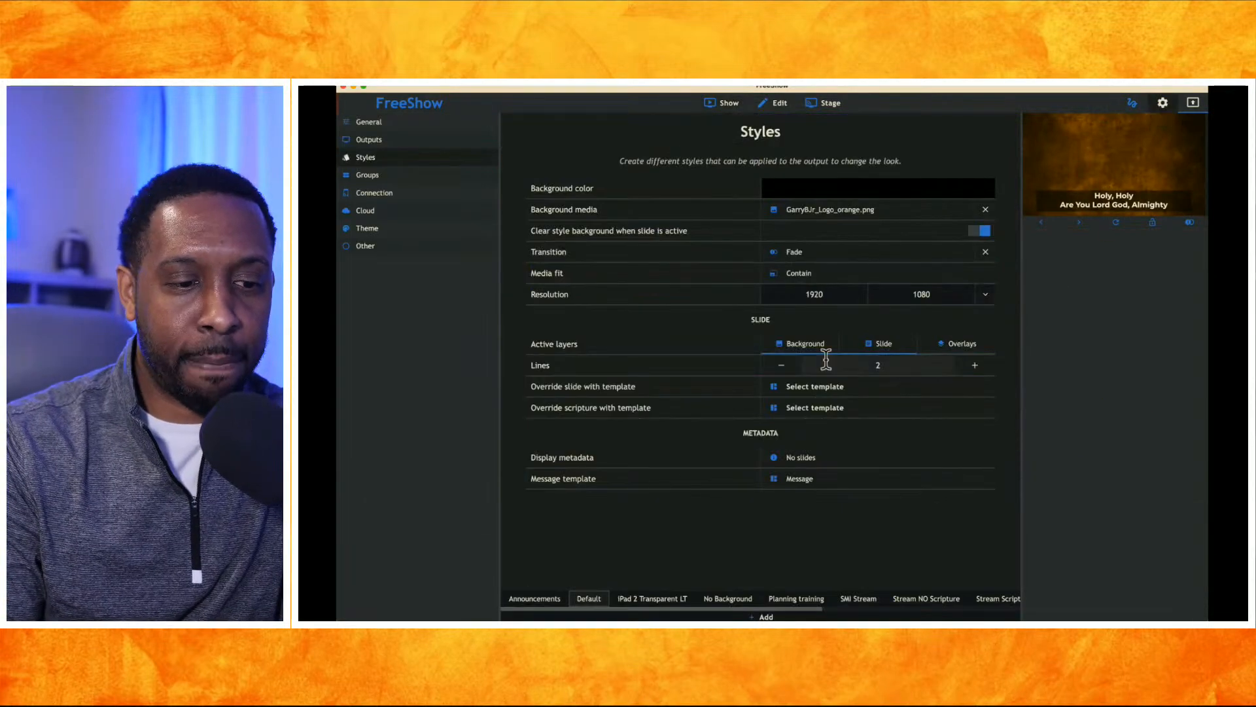
left_click(781, 365)
left_click(781, 366)
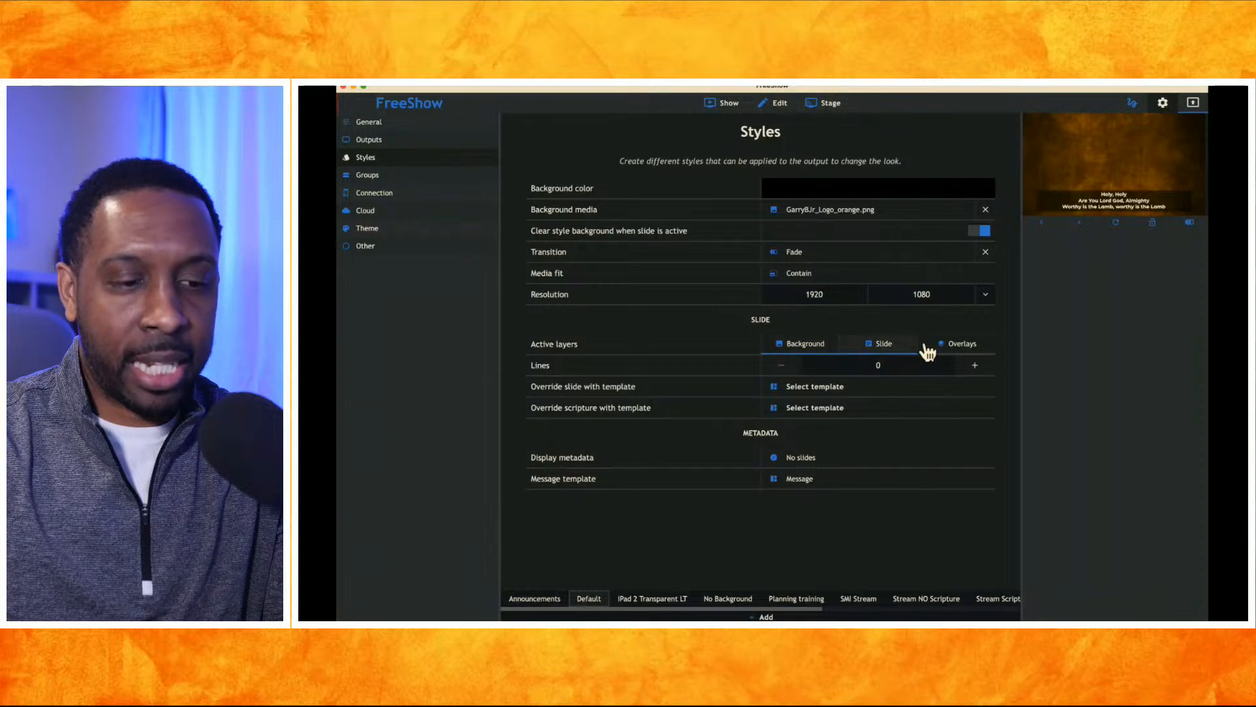
left_click(953, 352)
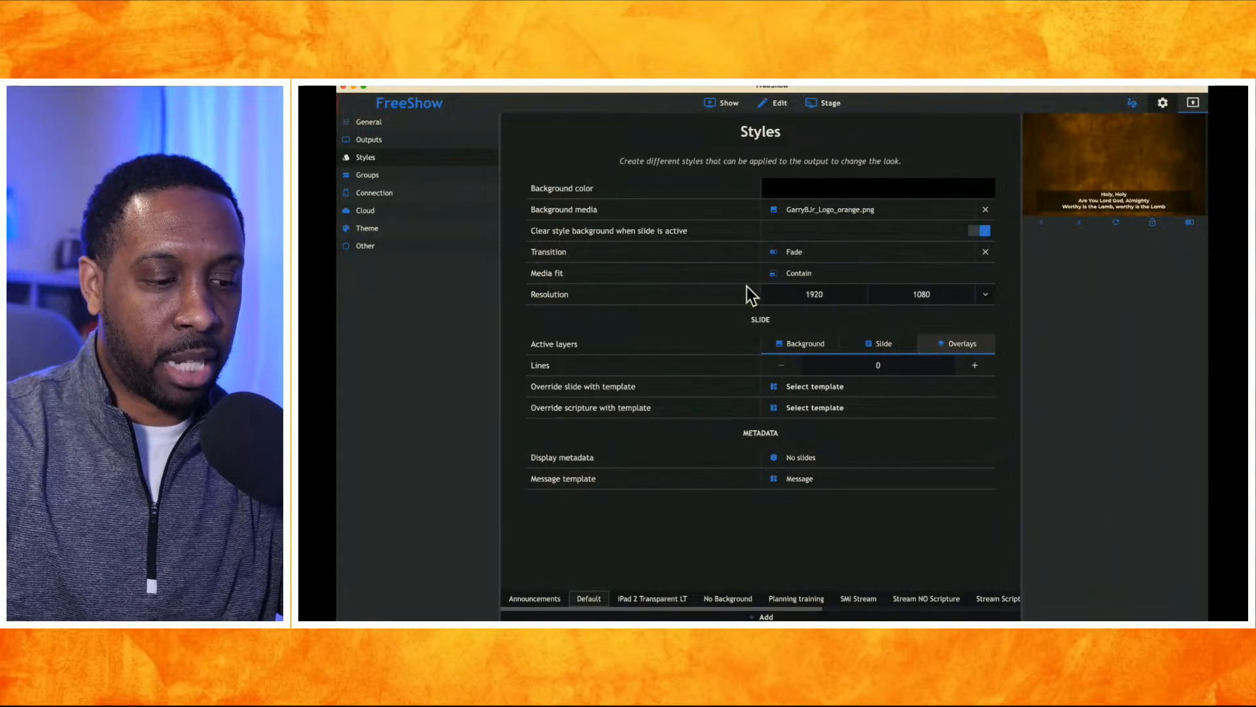
Check which style the Primary and SMI outputs use, and return to the Default style's settings
left_click(425, 140)
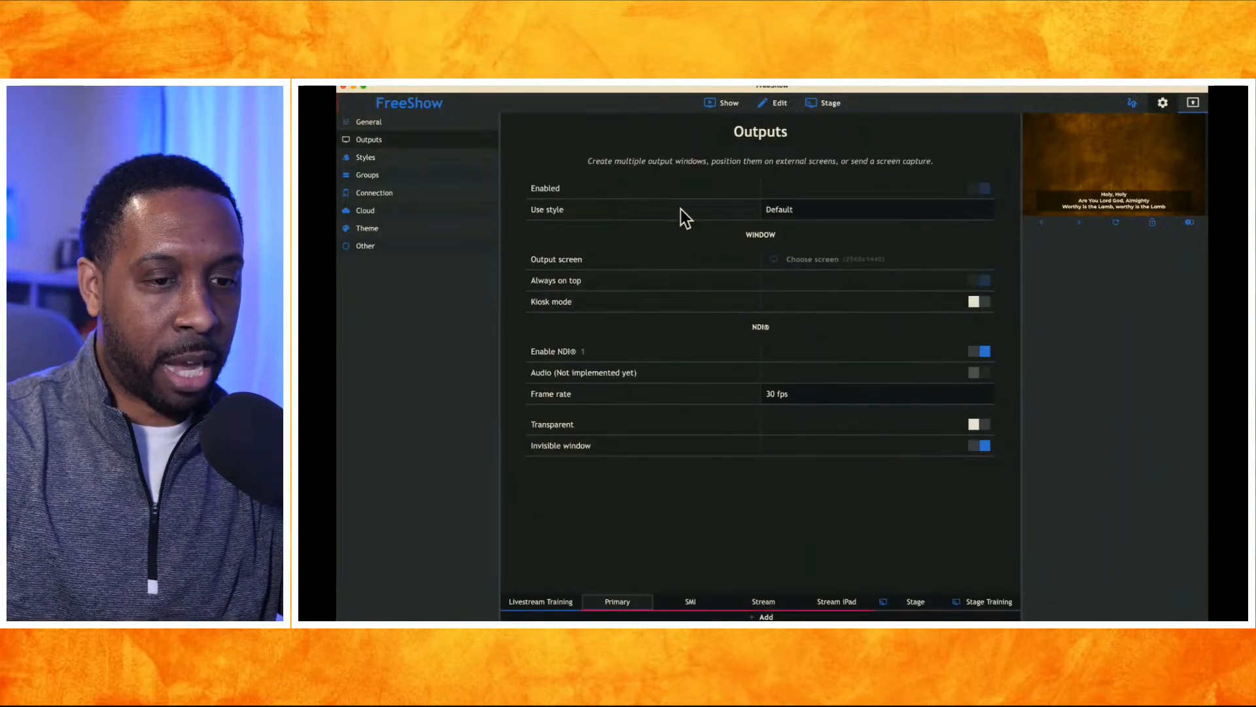
left_click(689, 601)
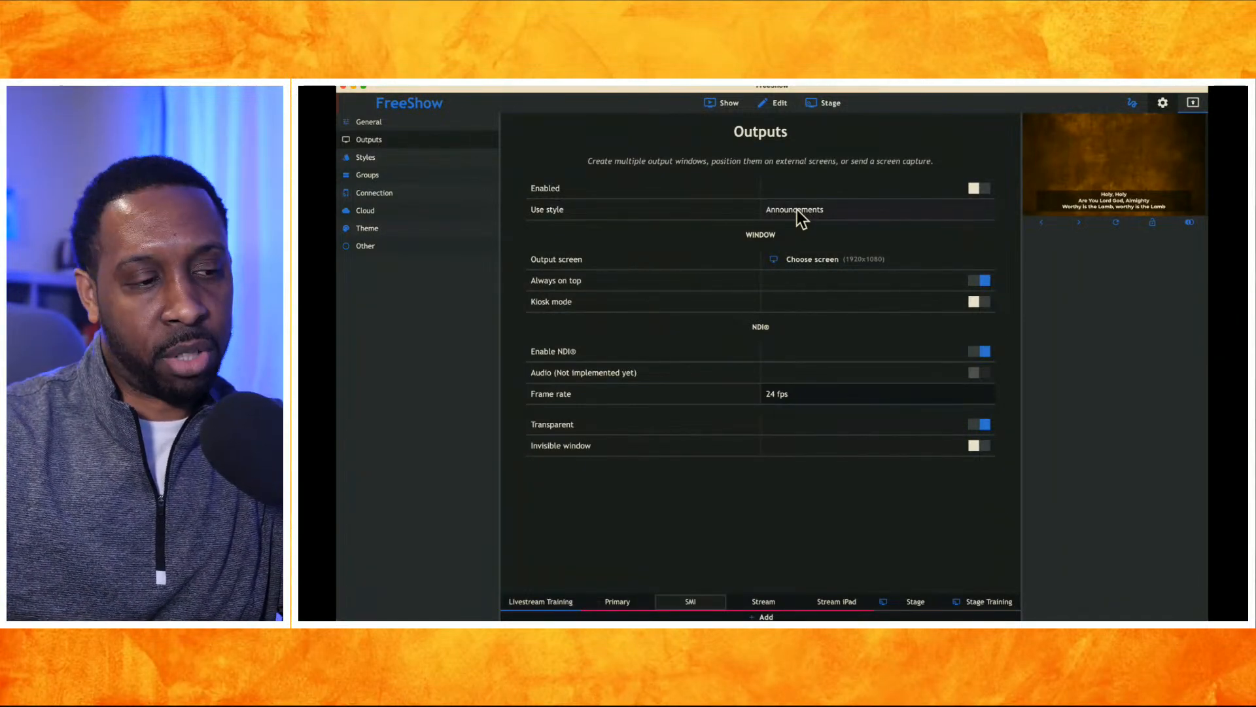
left_click(426, 159)
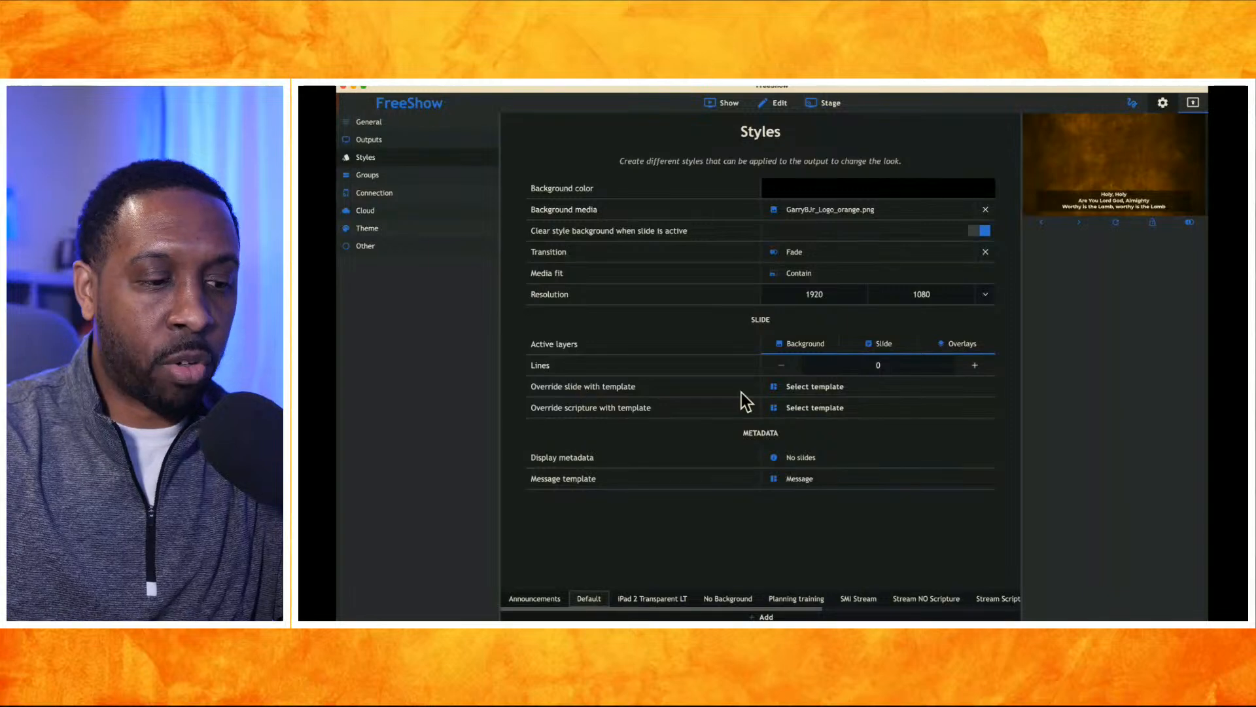
Browse the templates available for the Default style's slide override without choosing one
left_click(805, 393)
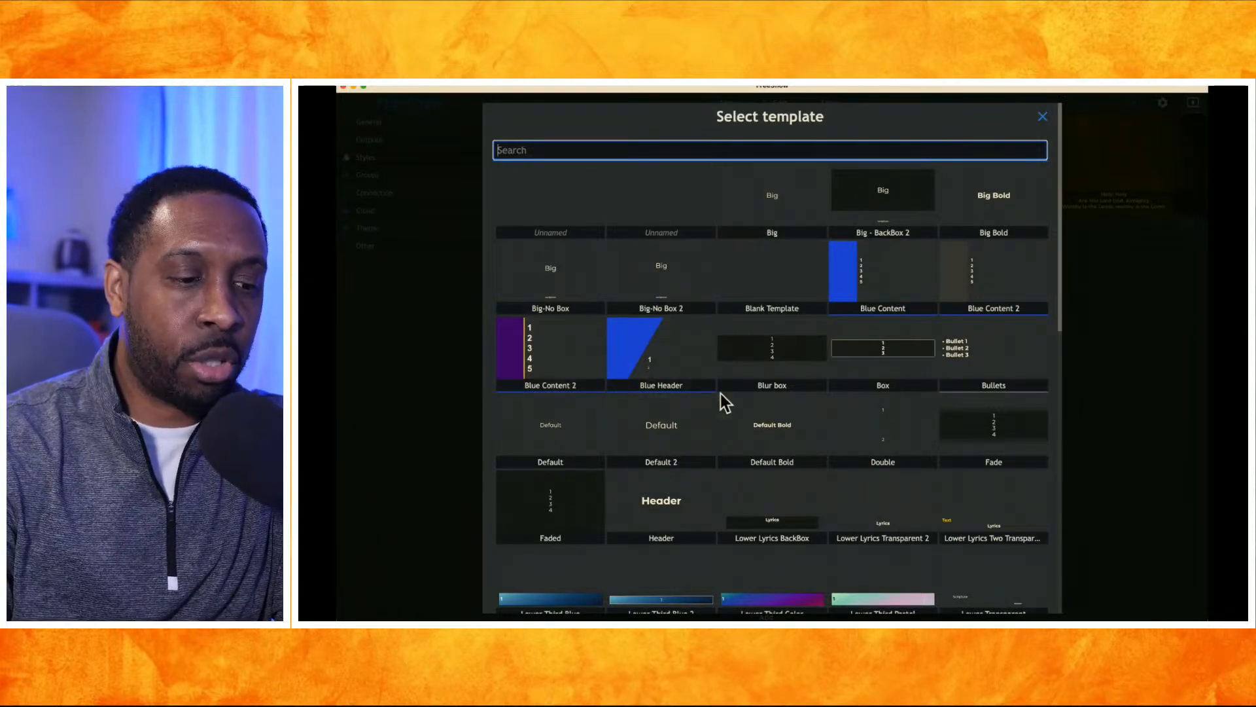
scroll(724, 417, "down", 10)
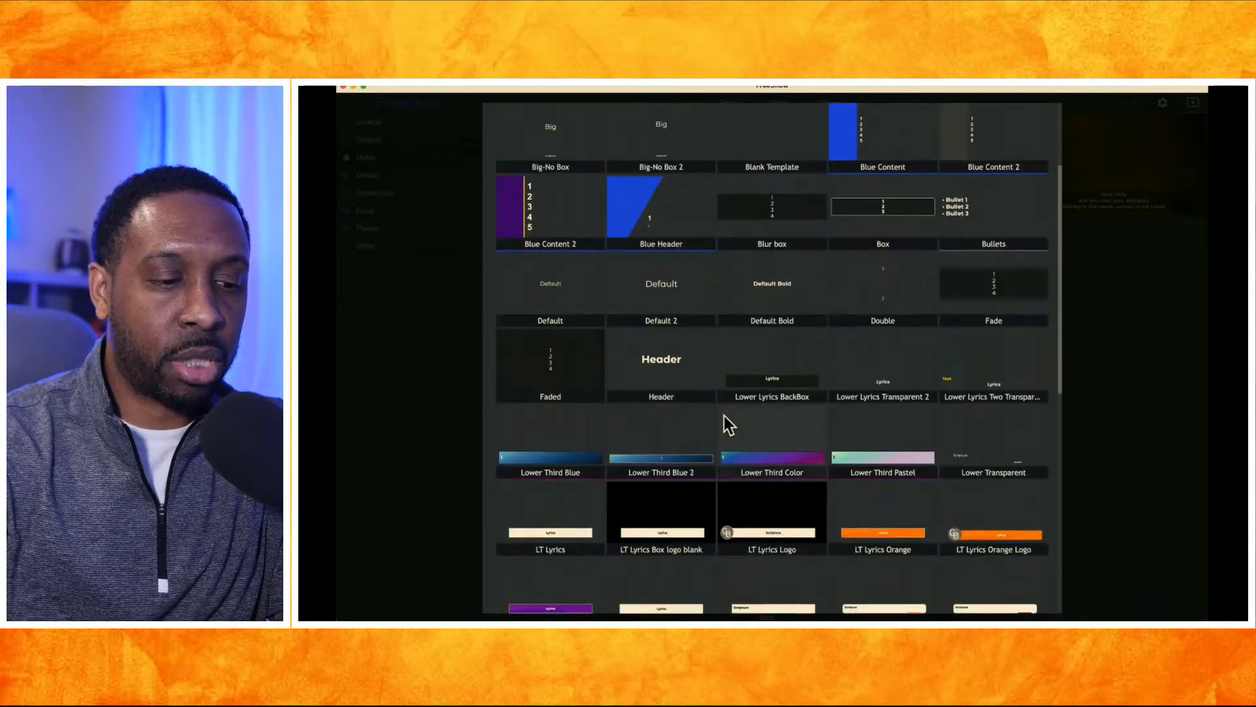
scroll(724, 416, "down", 5)
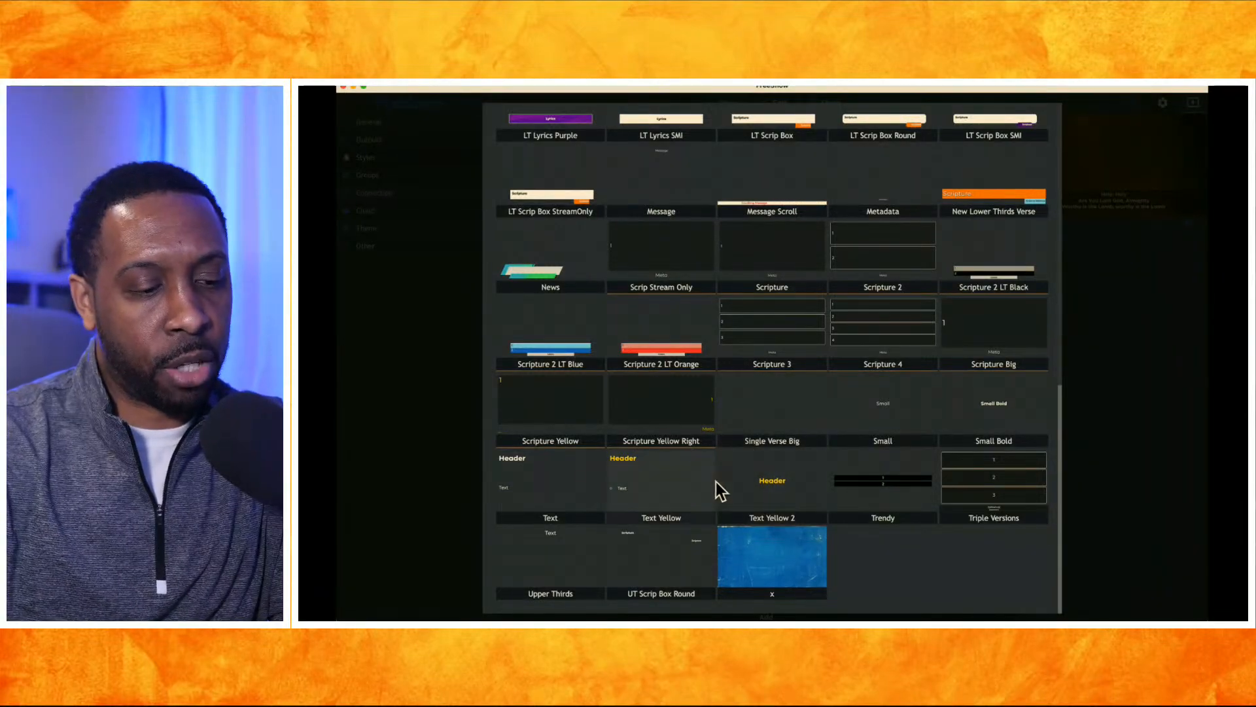
scroll(715, 484, "up", 15)
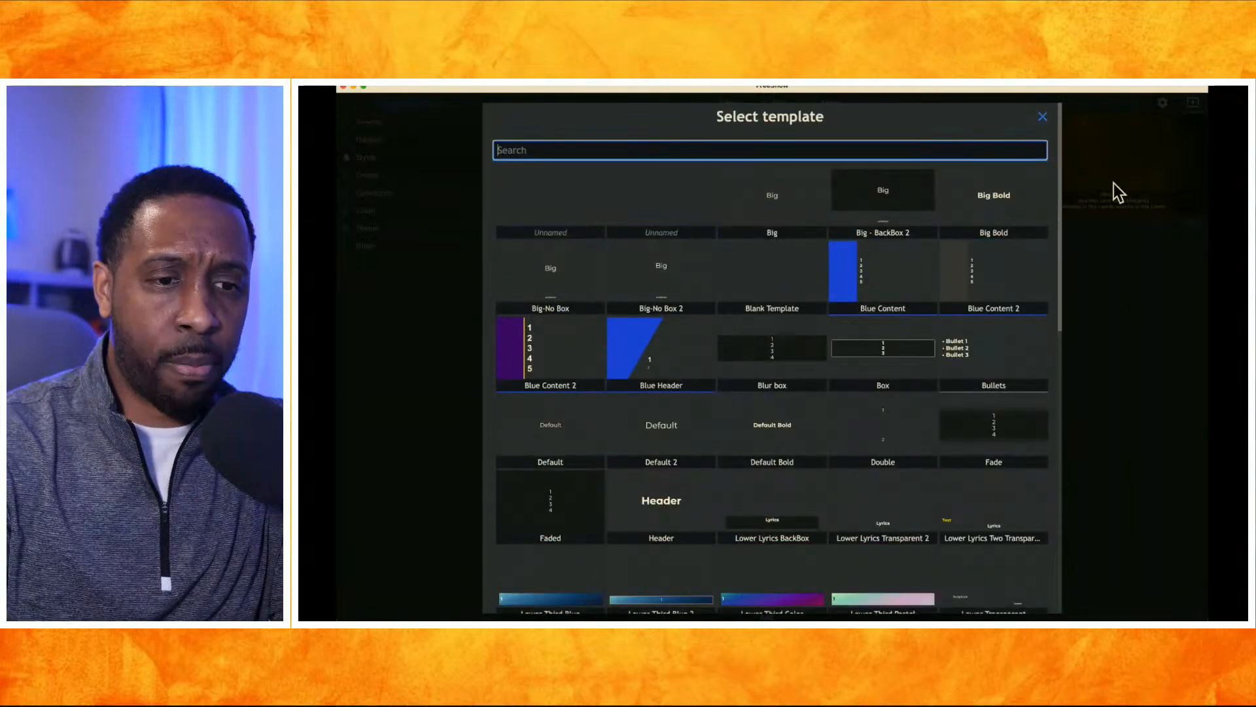
left_click(1043, 120)
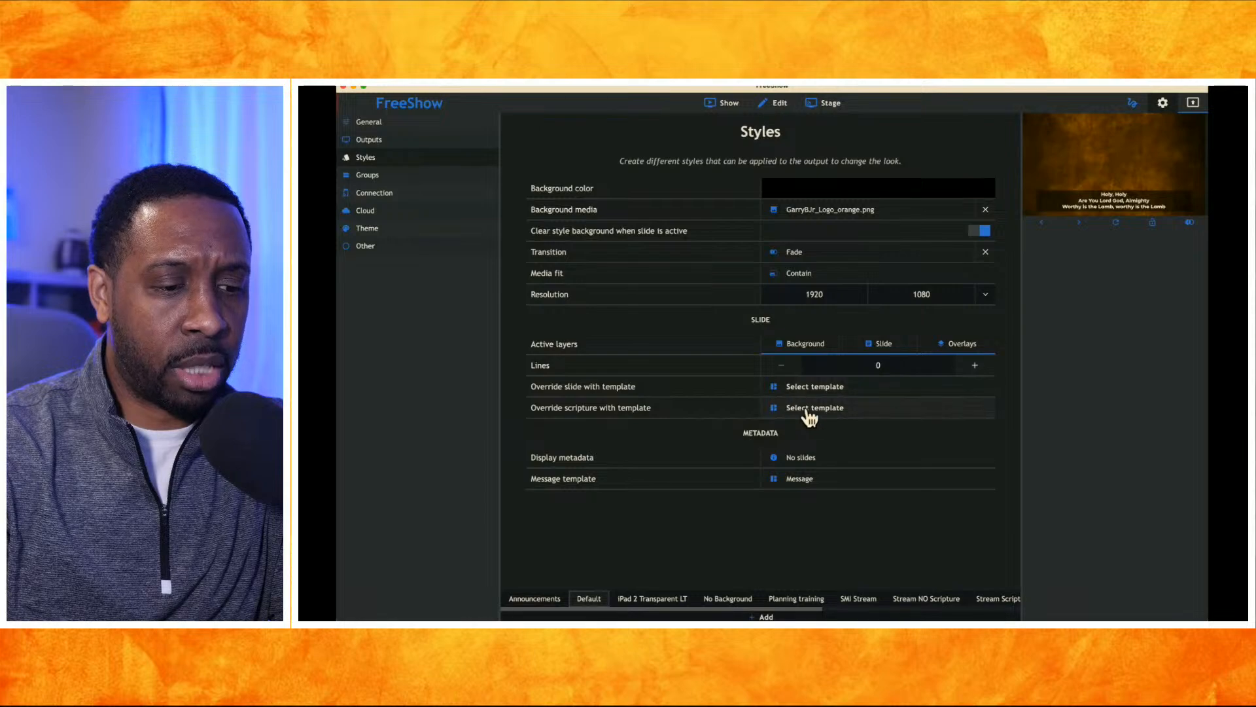
Override the Default style's slides with the Text Yellow template
left_click(810, 384)
scroll(760, 376, "down", 10)
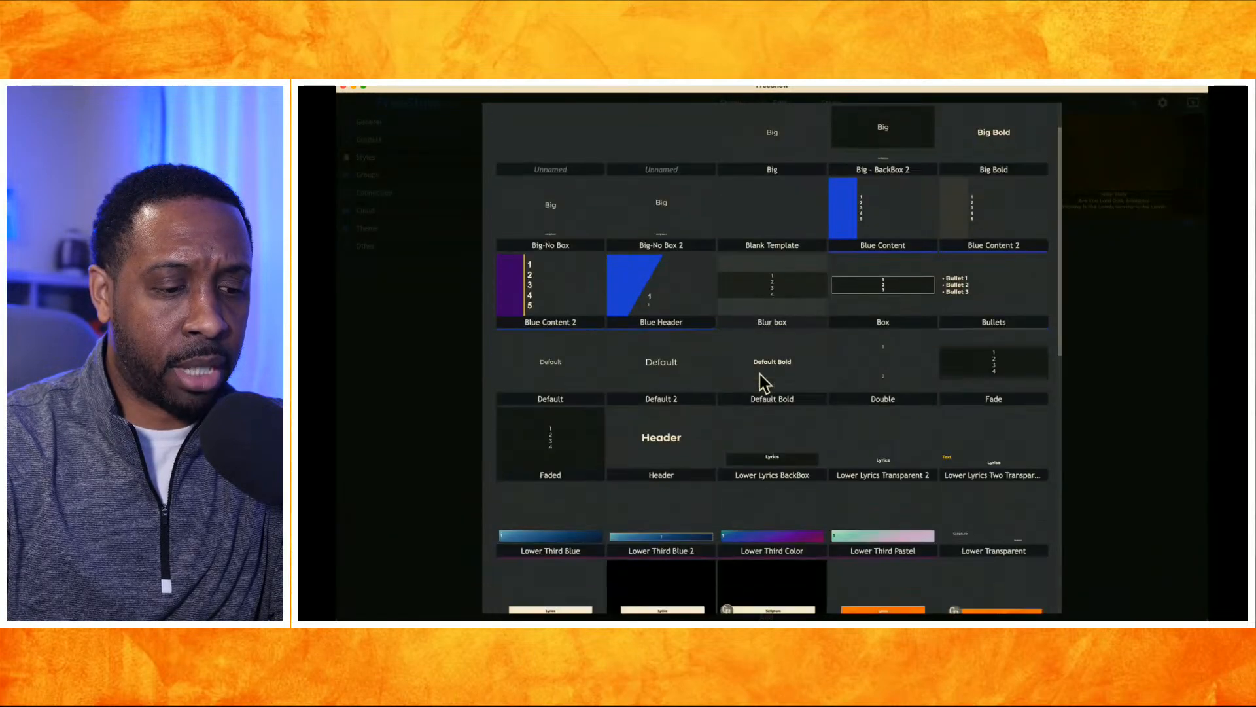
scroll(760, 375, "down", 2)
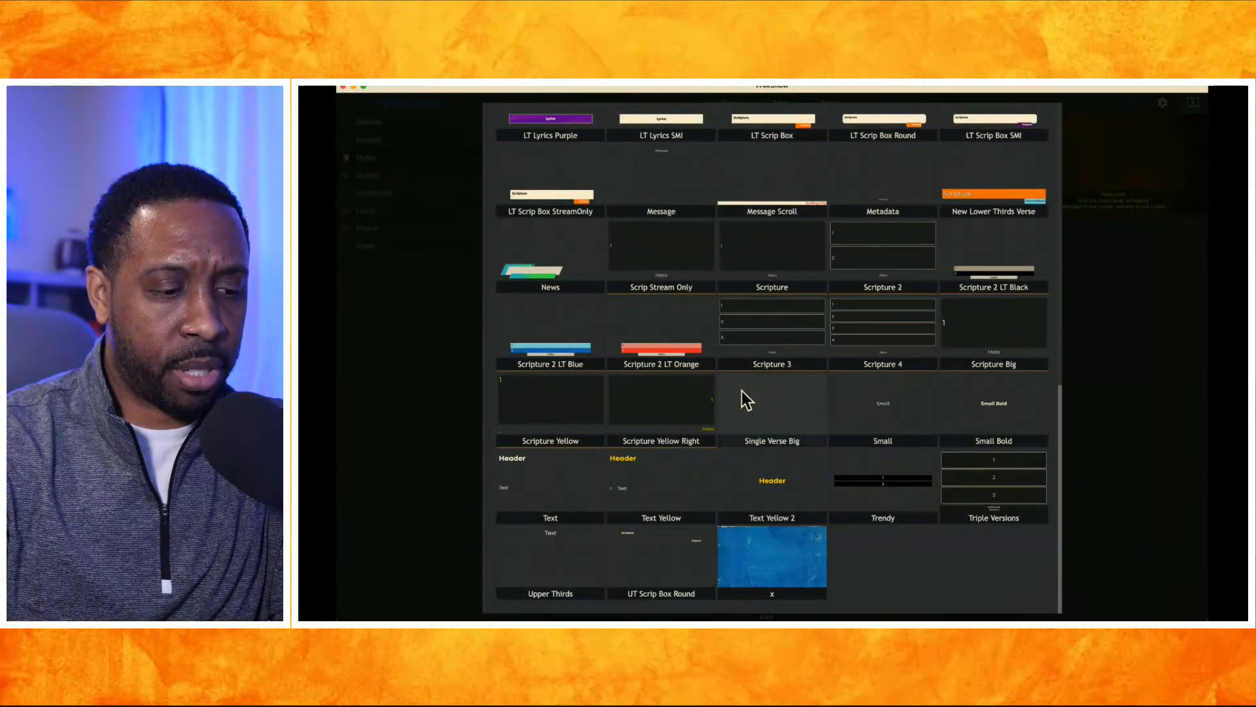
left_click(664, 465)
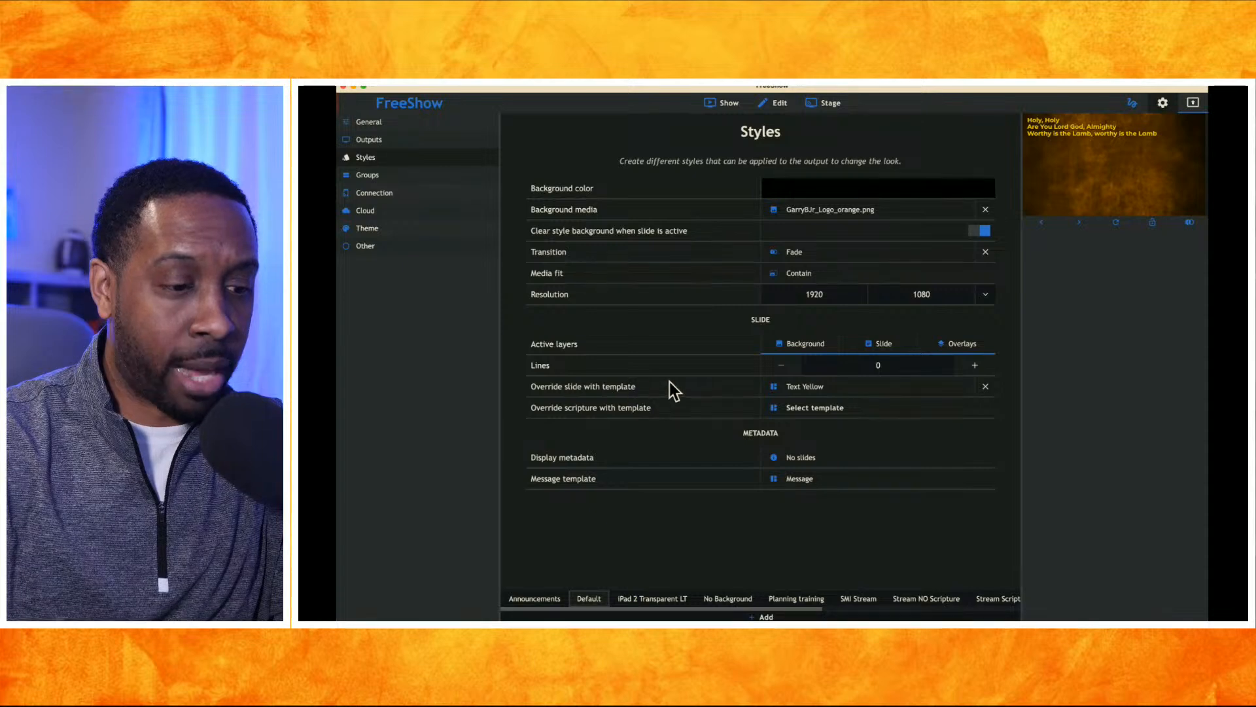
Remove the slide template override from the Default style and output agnus dei's "For the Lord God Almighty reigns Alleluia" slide
left_click(803, 388)
left_click(1041, 125)
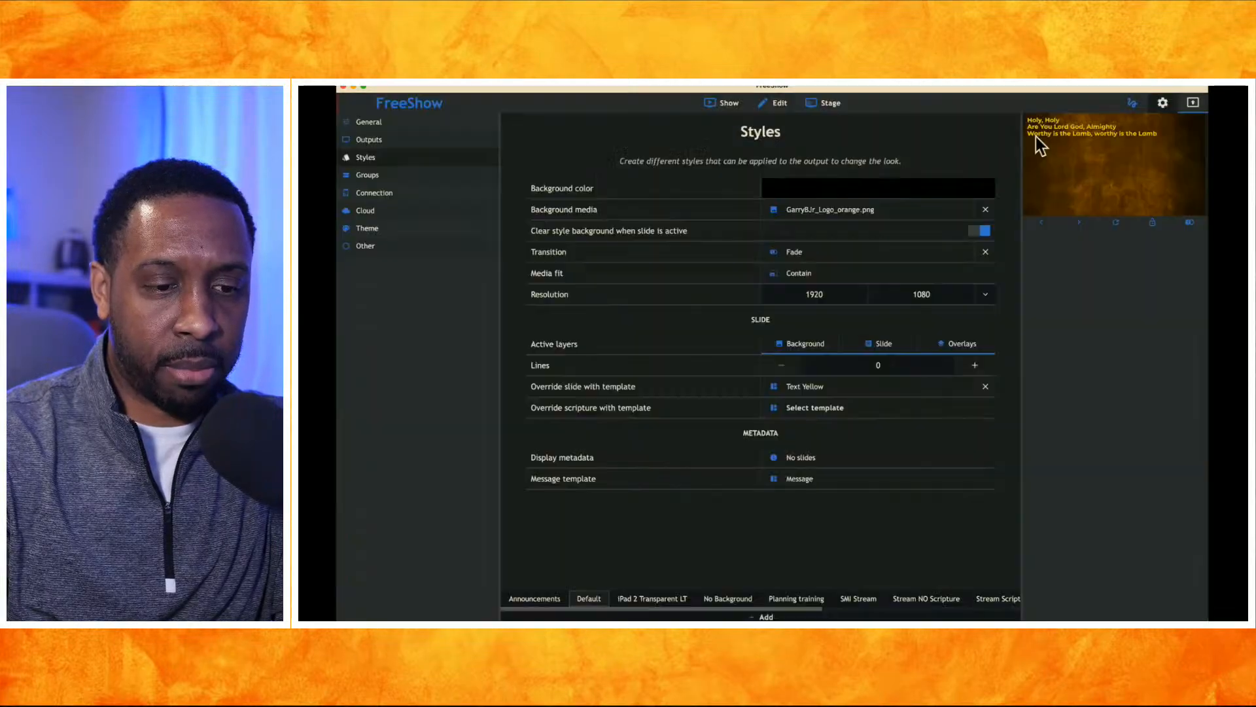
left_click(985, 387)
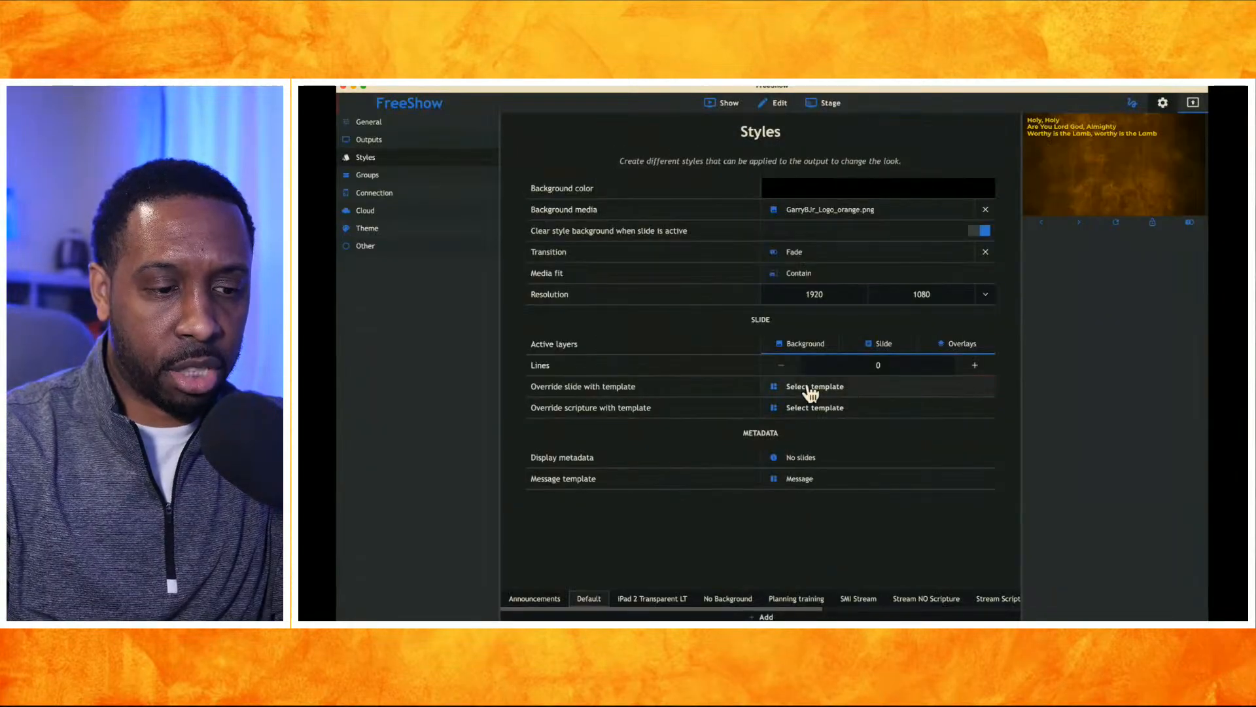
left_click(728, 105)
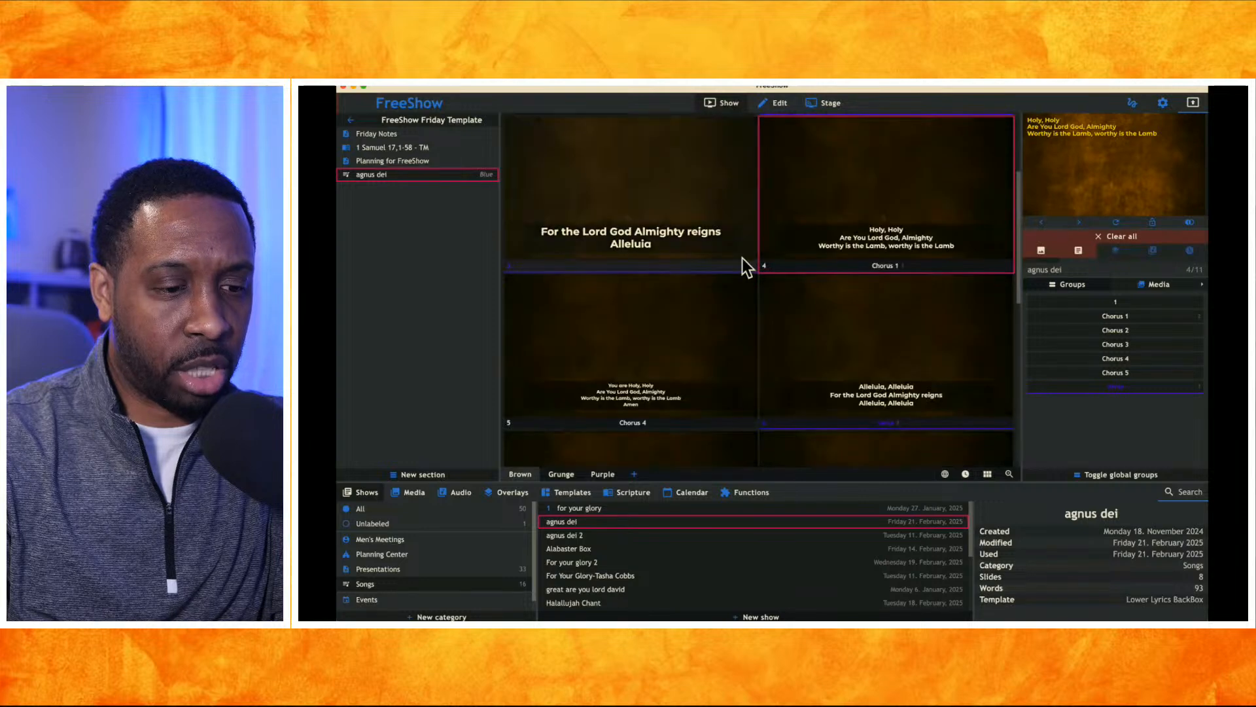
left_click(697, 227)
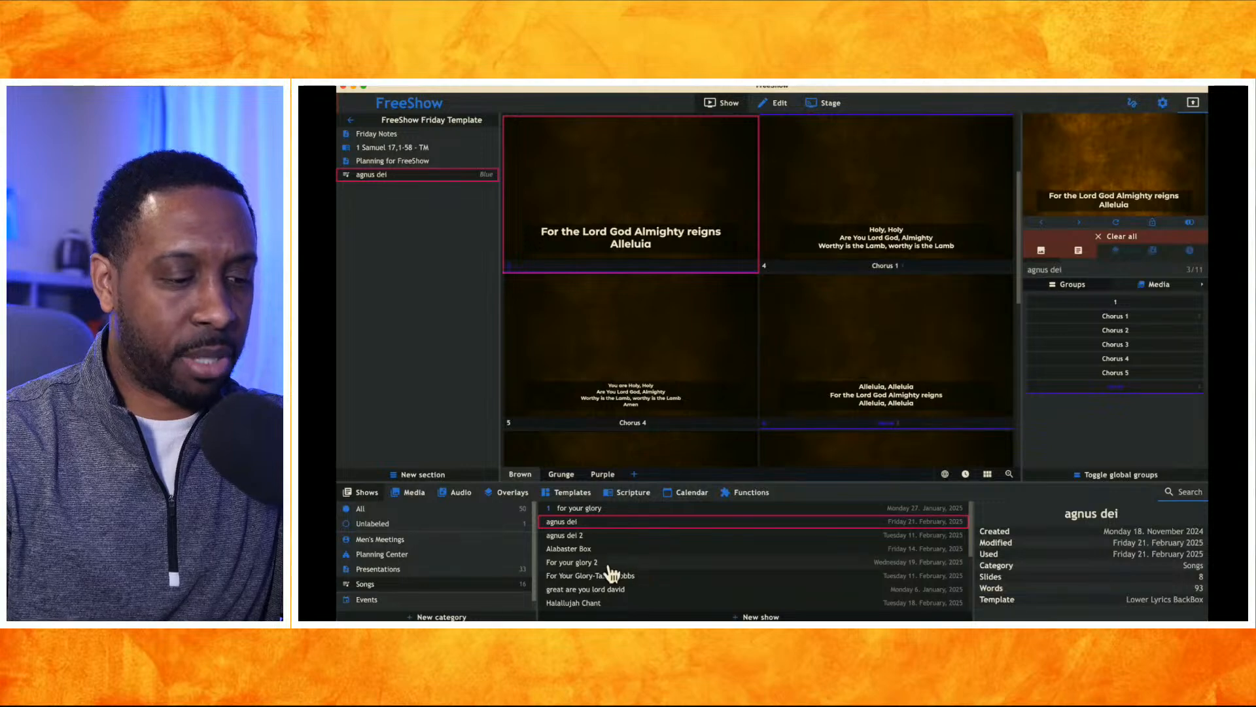
Override the Default style's slides with the LT Lyrics Purple template and inspect the output in the enlarged preview
left_click(1163, 102)
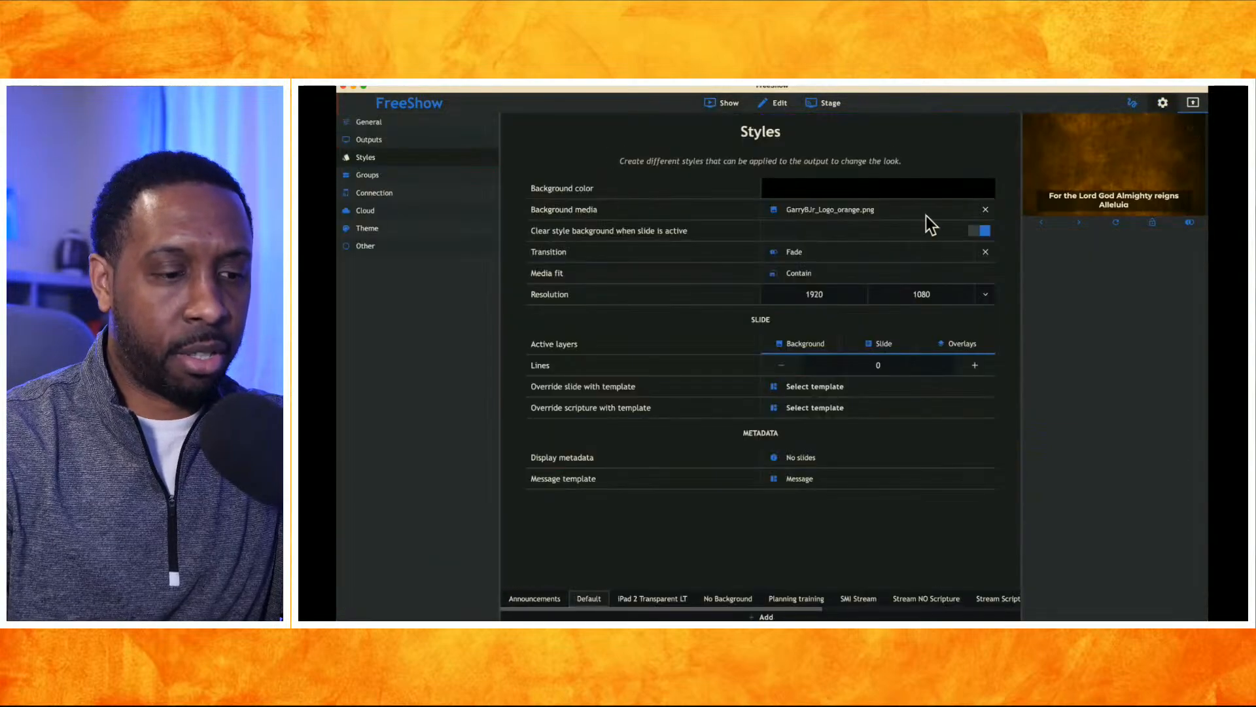
left_click(799, 387)
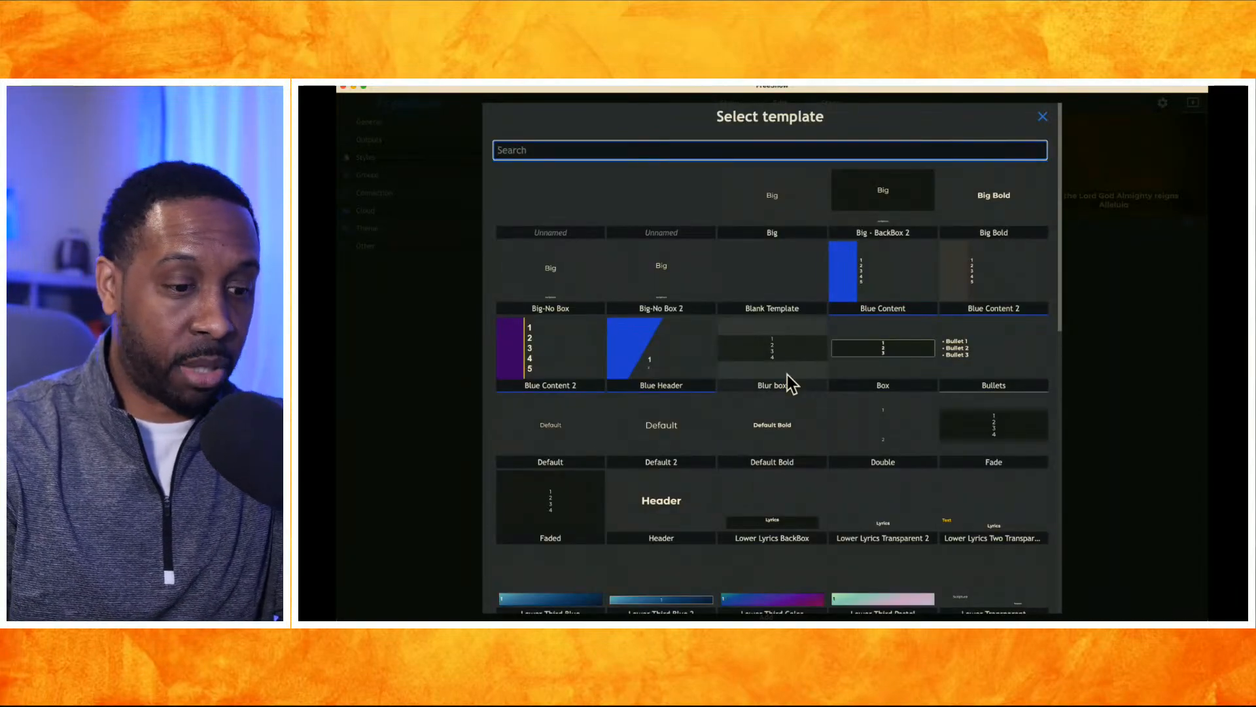
scroll(795, 383, "down", 5)
scroll(787, 377, "down", 3)
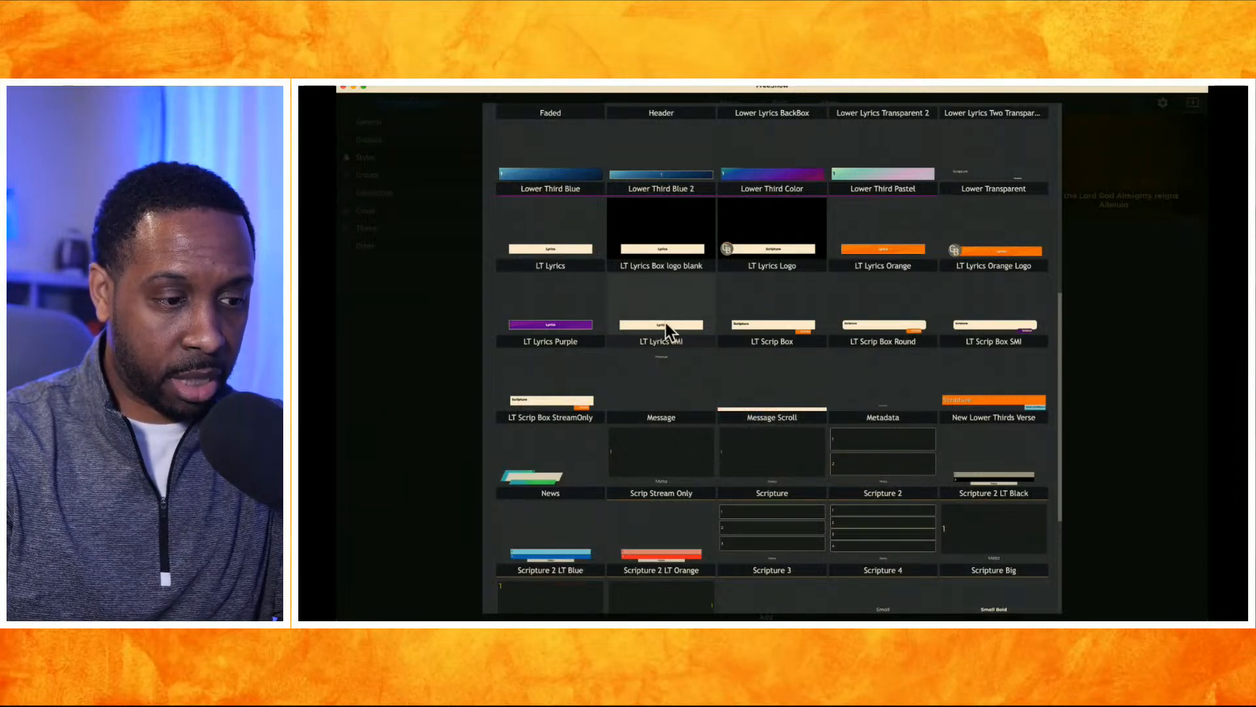
left_click(564, 332)
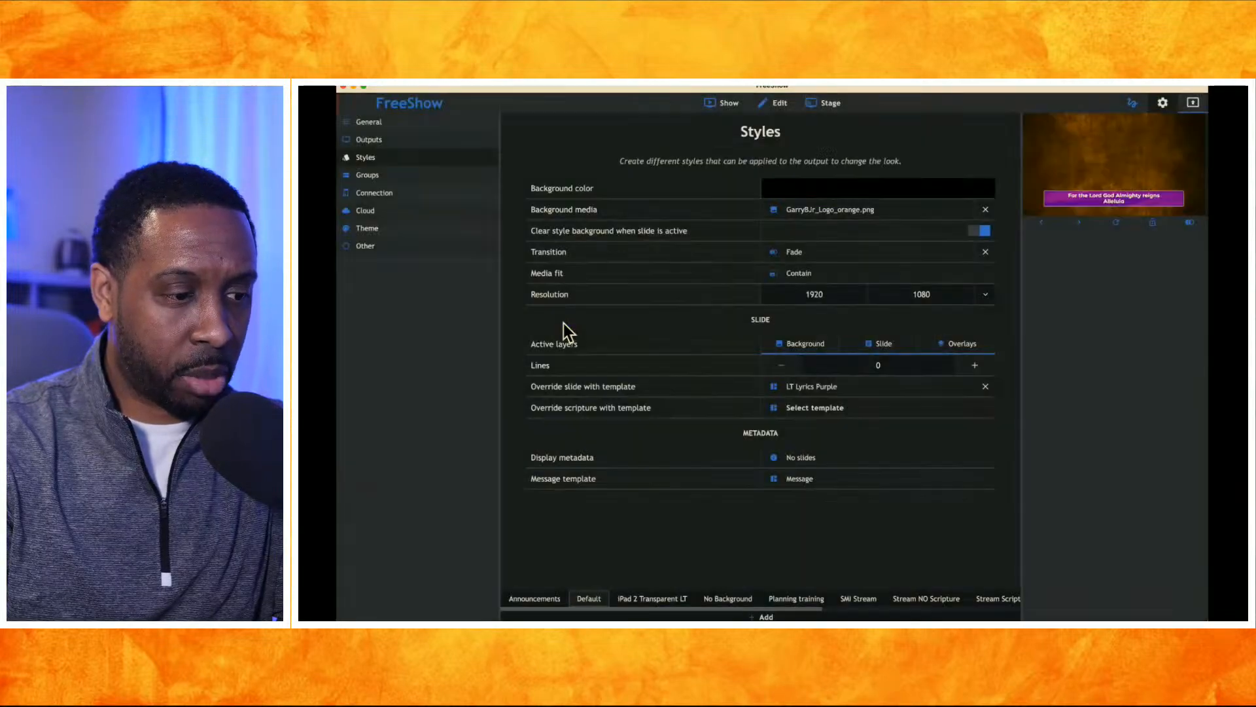
left_click(1060, 198)
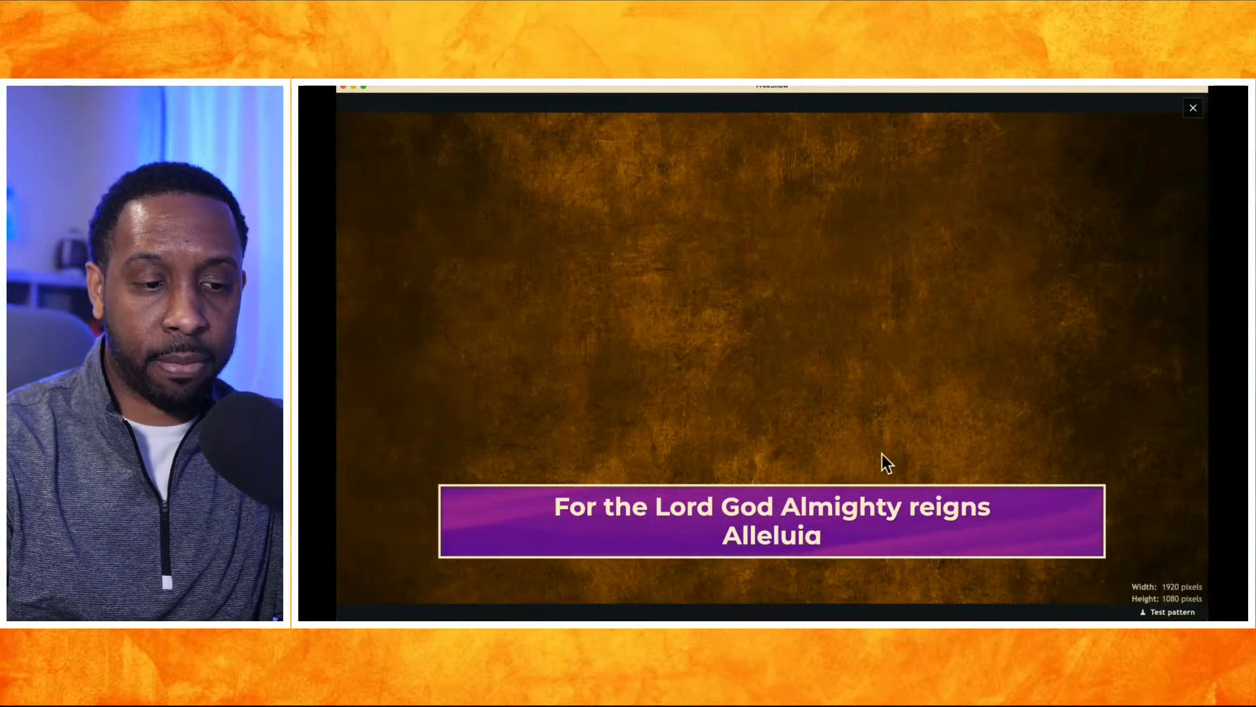
key("Escape")
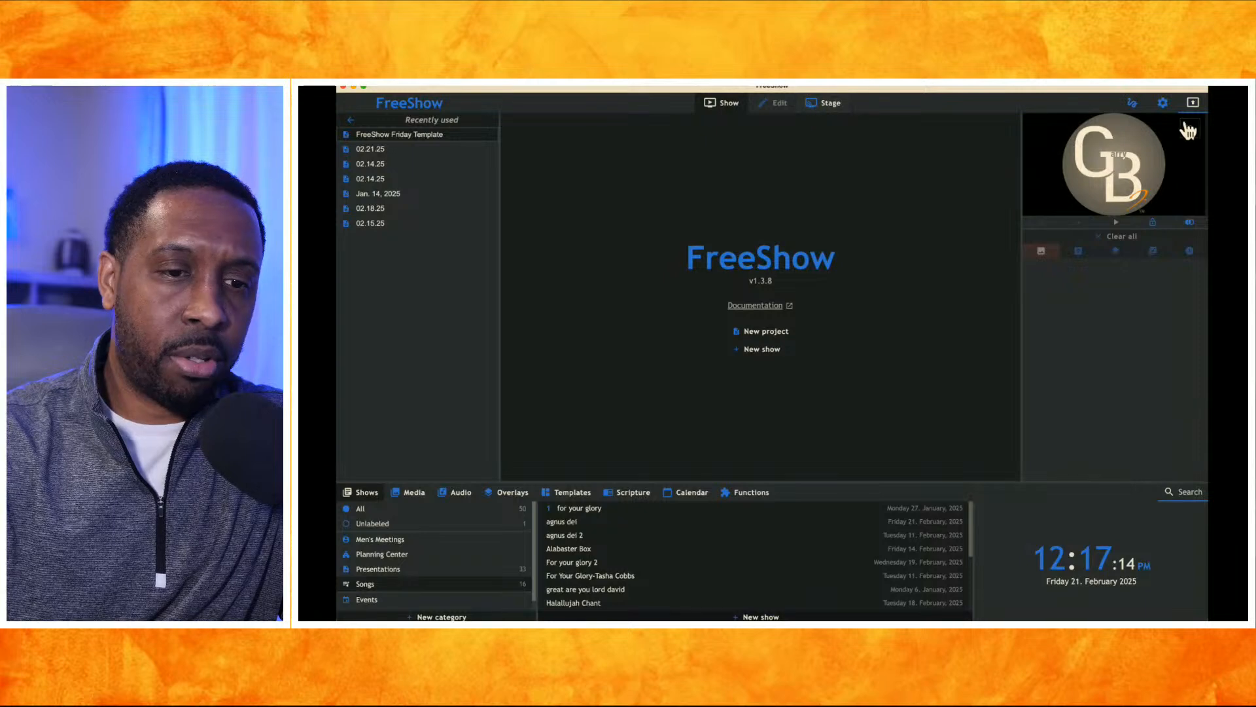
Review the Primary output's settings and the Default style's options, and return to the show view
left_click(1163, 105)
left_click(424, 140)
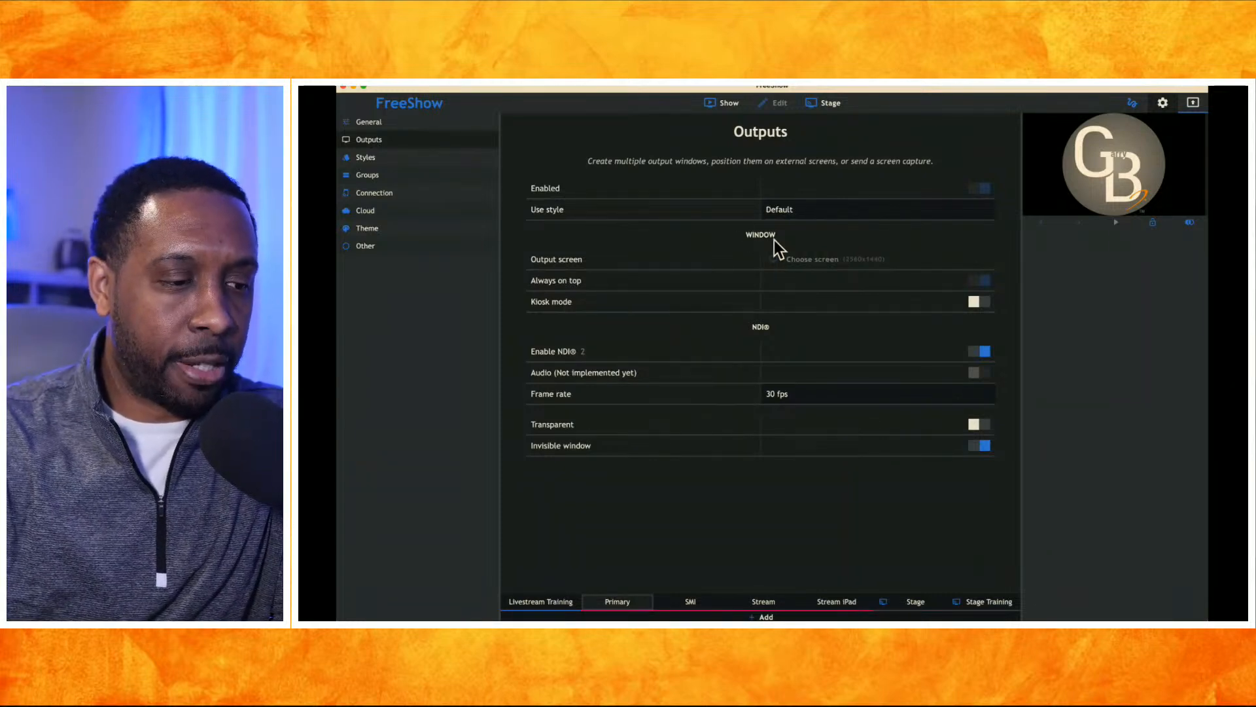
left_click(393, 158)
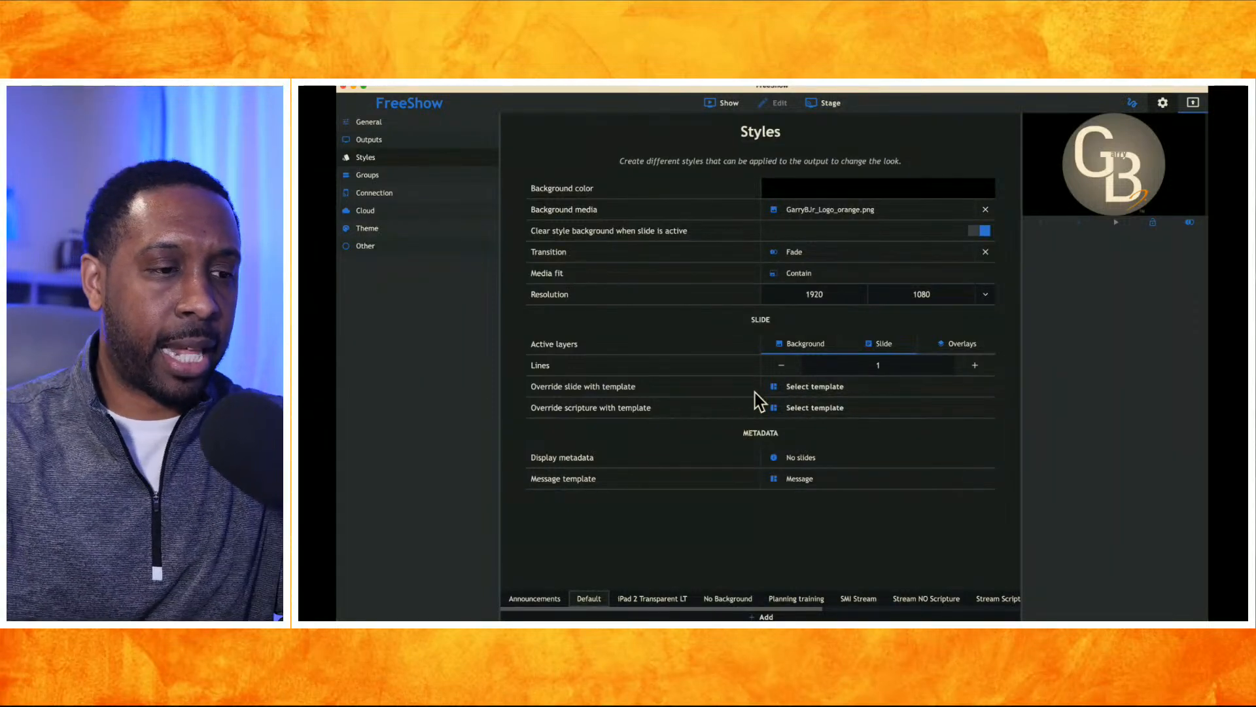
left_click(725, 106)
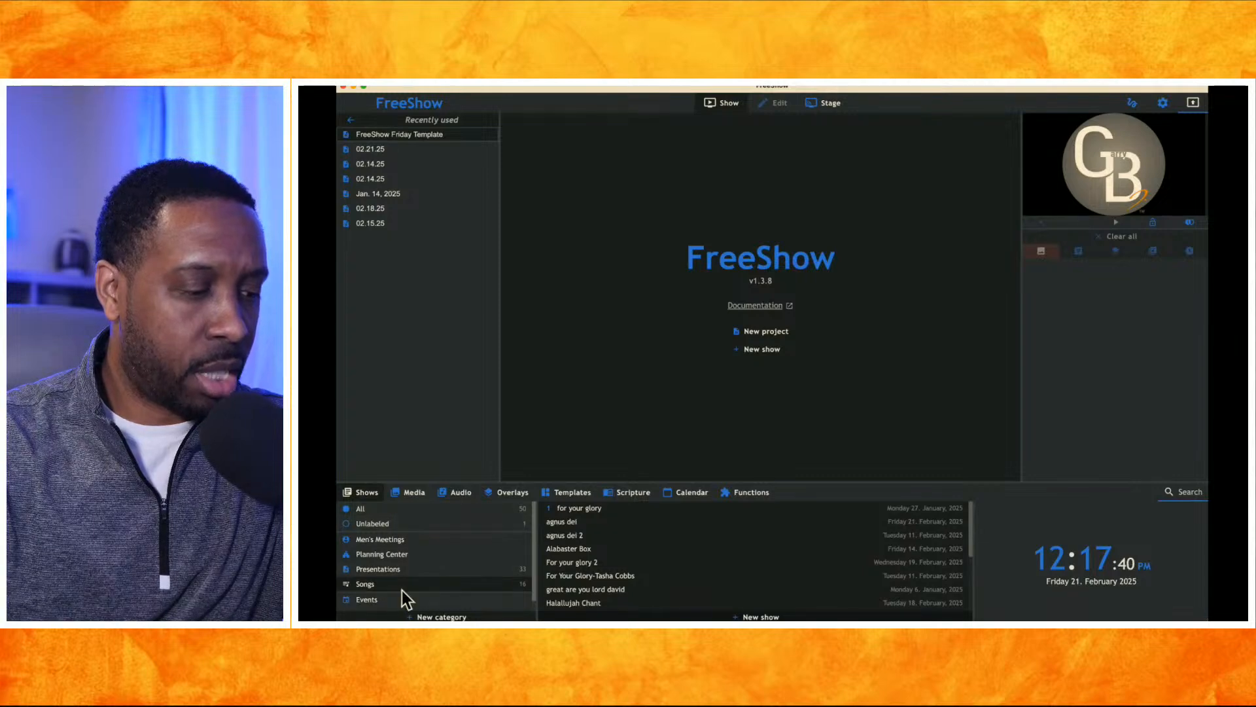
Display the Scripture library and open the FreeShow Friday Template project
scroll(401, 576, "down", 1)
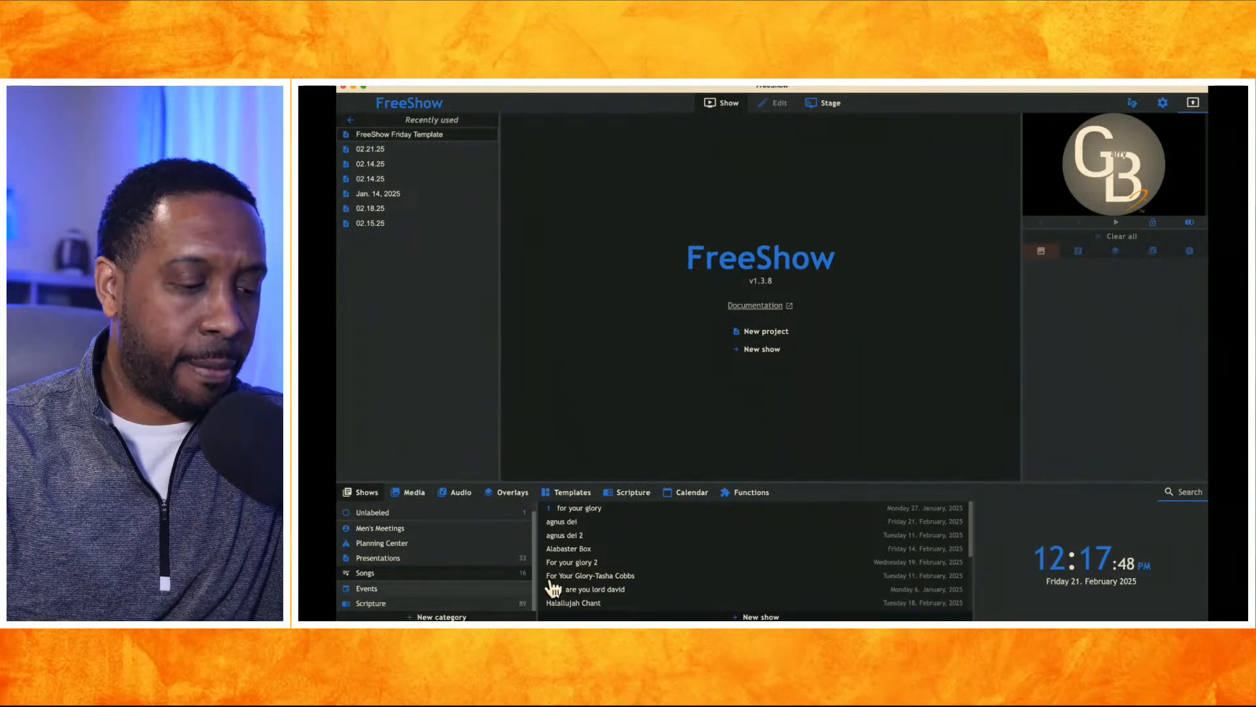
left_click(633, 497)
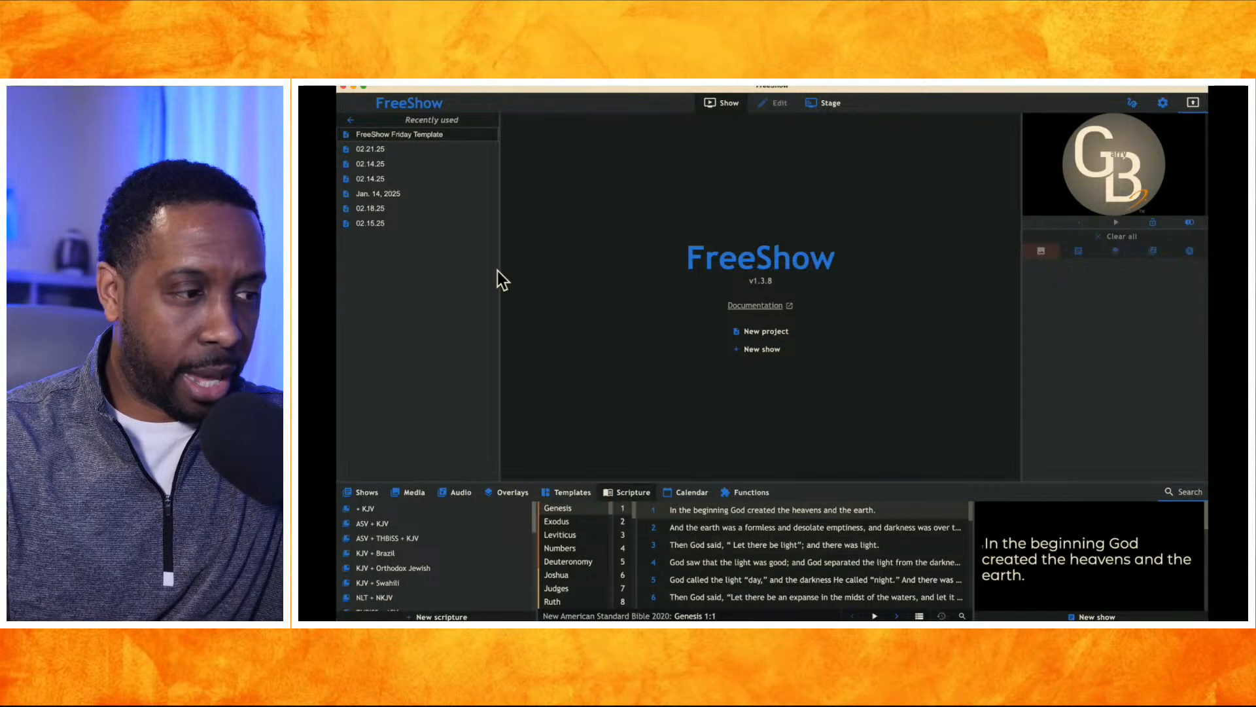
left_click(406, 135)
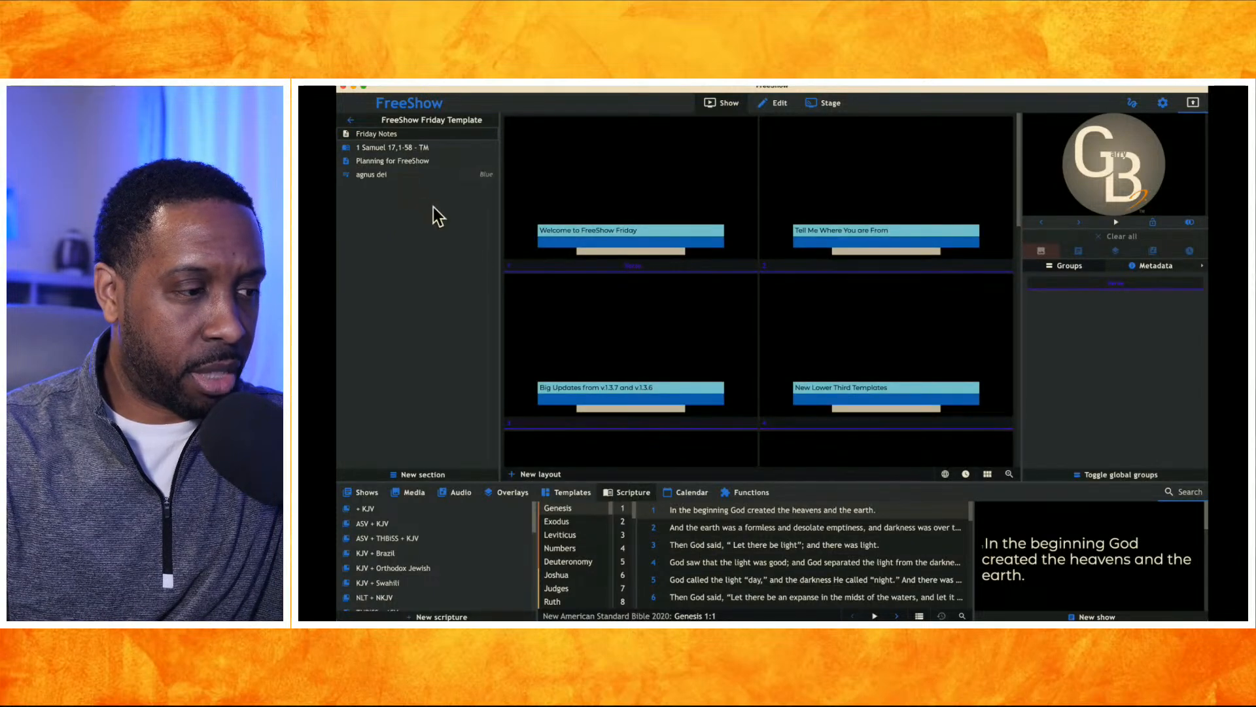
Open the 1 Samuel 17,1-58 - TM scripture show and remove it from the project
left_click(394, 146)
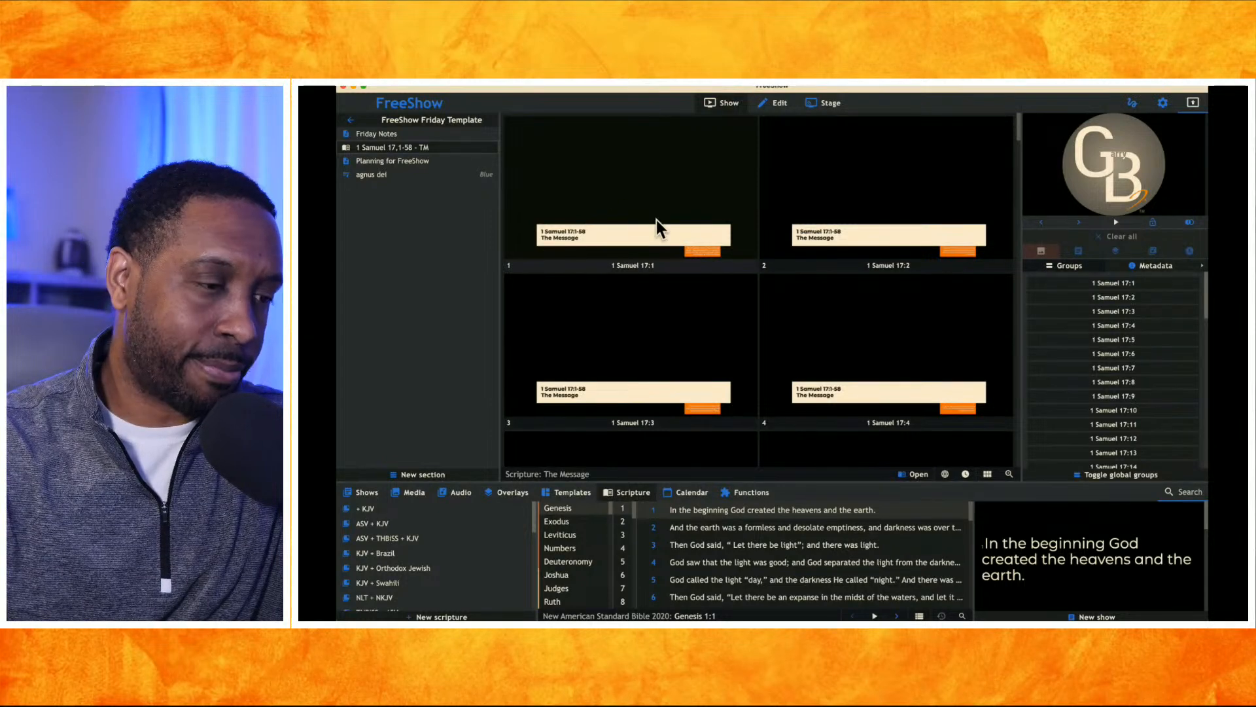
right_click(410, 147)
left_click(437, 188)
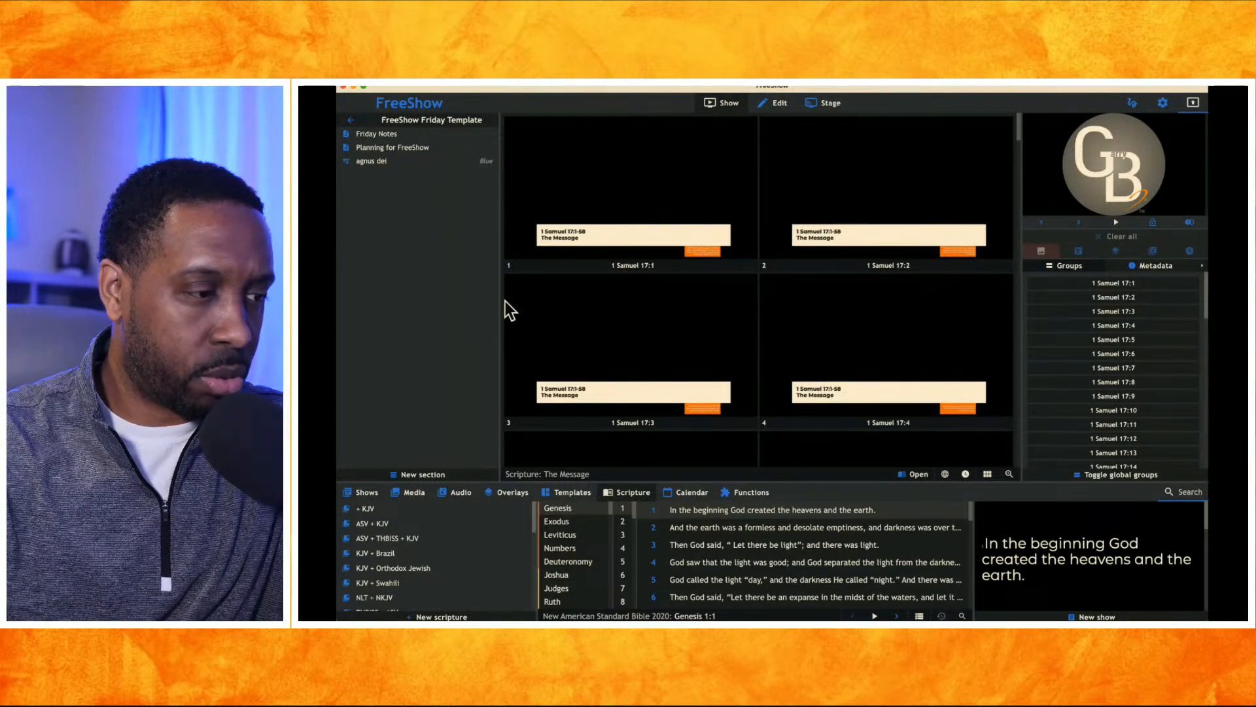
Create a new show from all the verses of Genesis 1 in the New American Standard Bible 2020
left_click(715, 547)
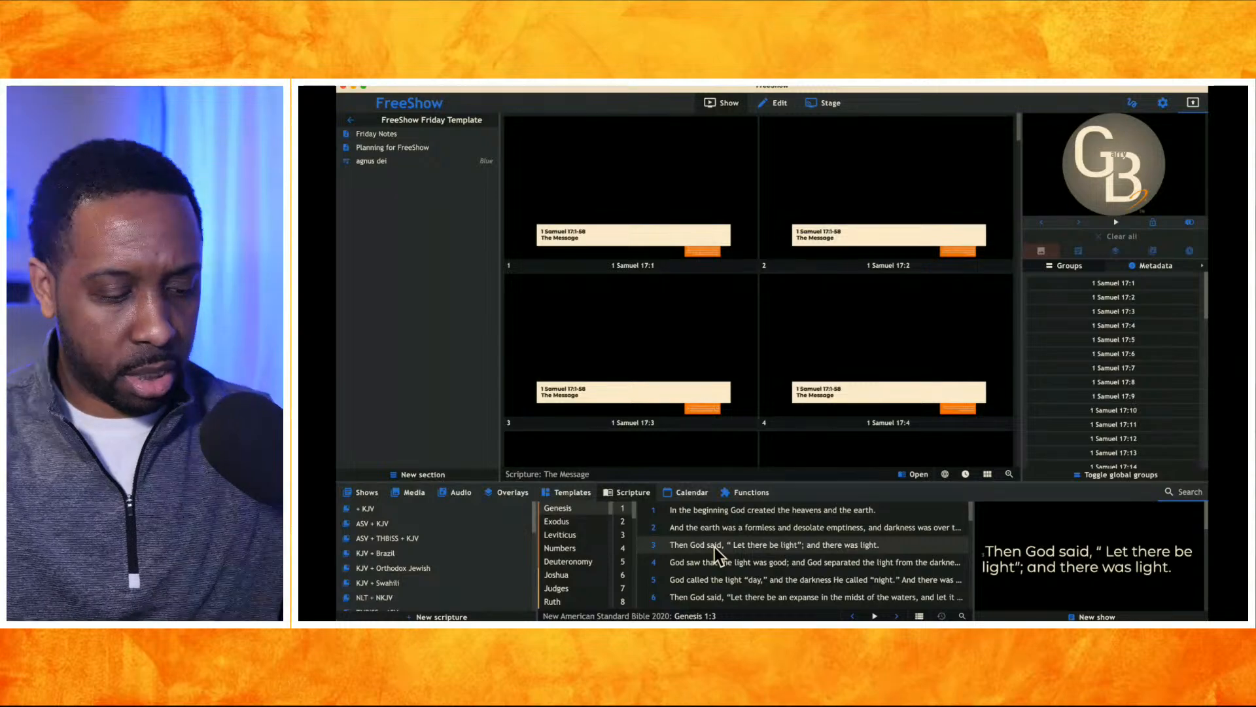
key("ctrl+a")
right_click(724, 543)
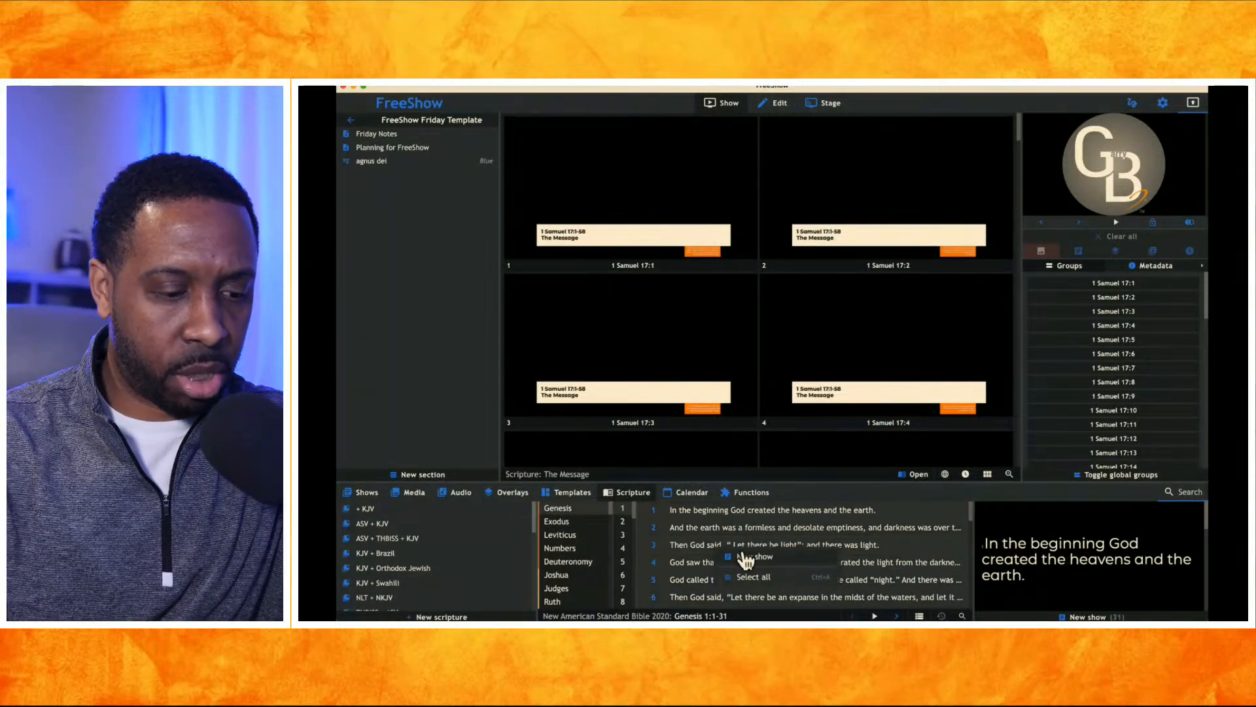
left_click(746, 556)
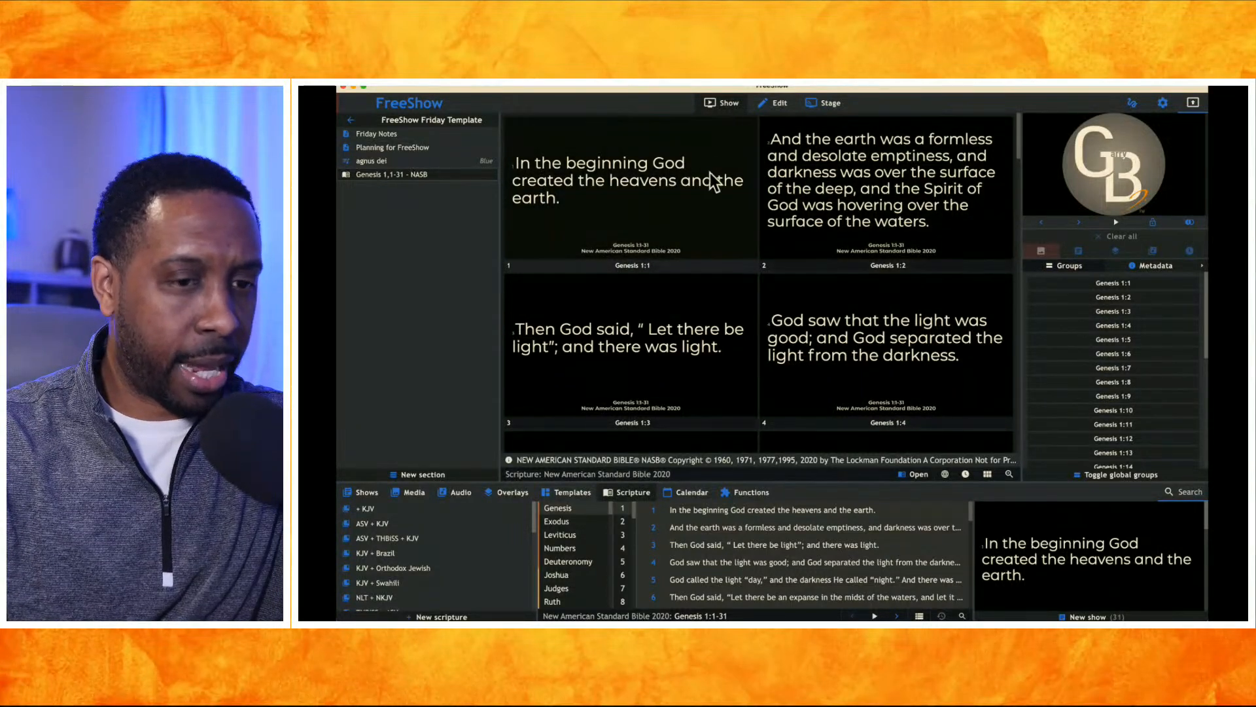
Check the Default style's settings, return to the show view, and send the Genesis 1:1 slide to the output
left_click(1162, 103)
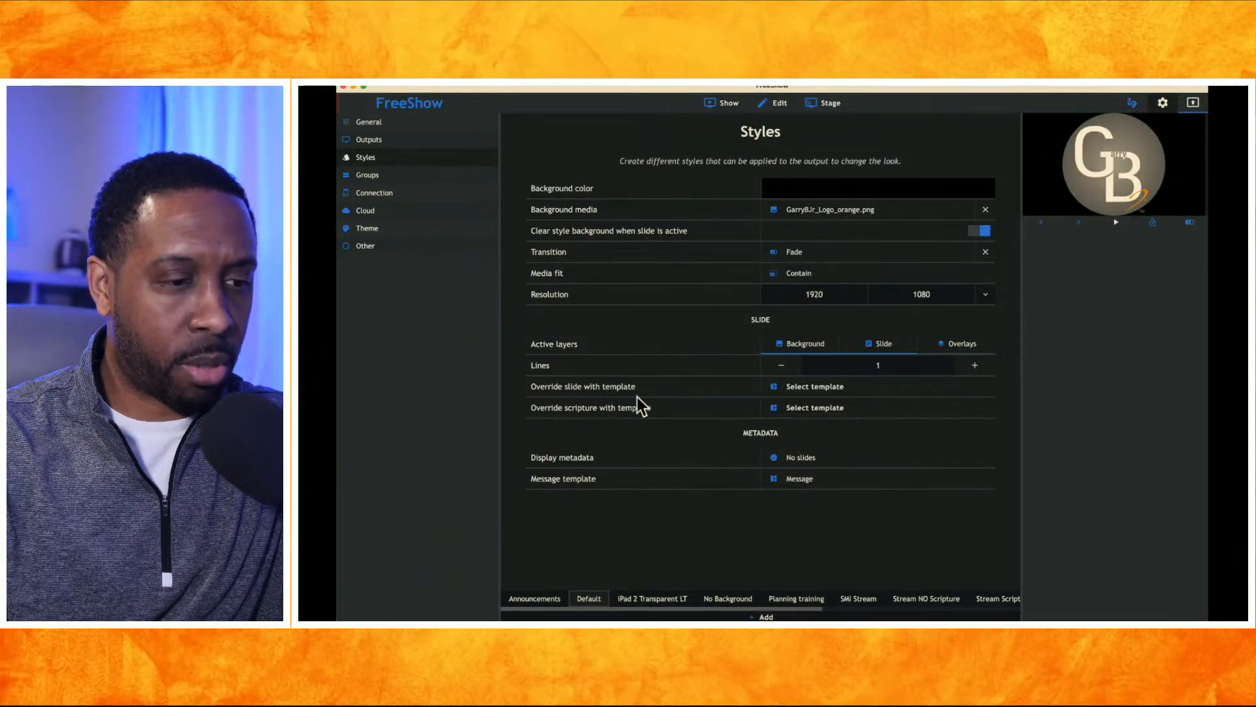
left_click(713, 105)
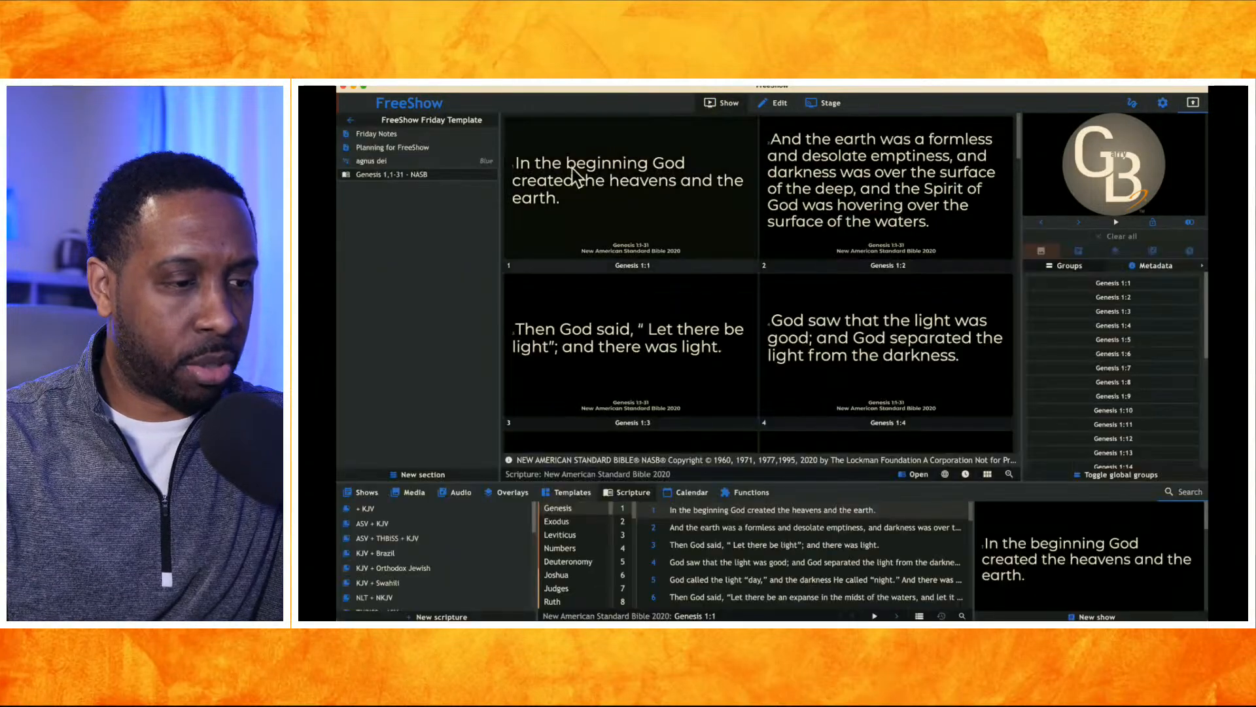
left_click(612, 195)
Override the Default style's scripture with the LT Scrip Box Round template and return to the show view
left_click(1164, 103)
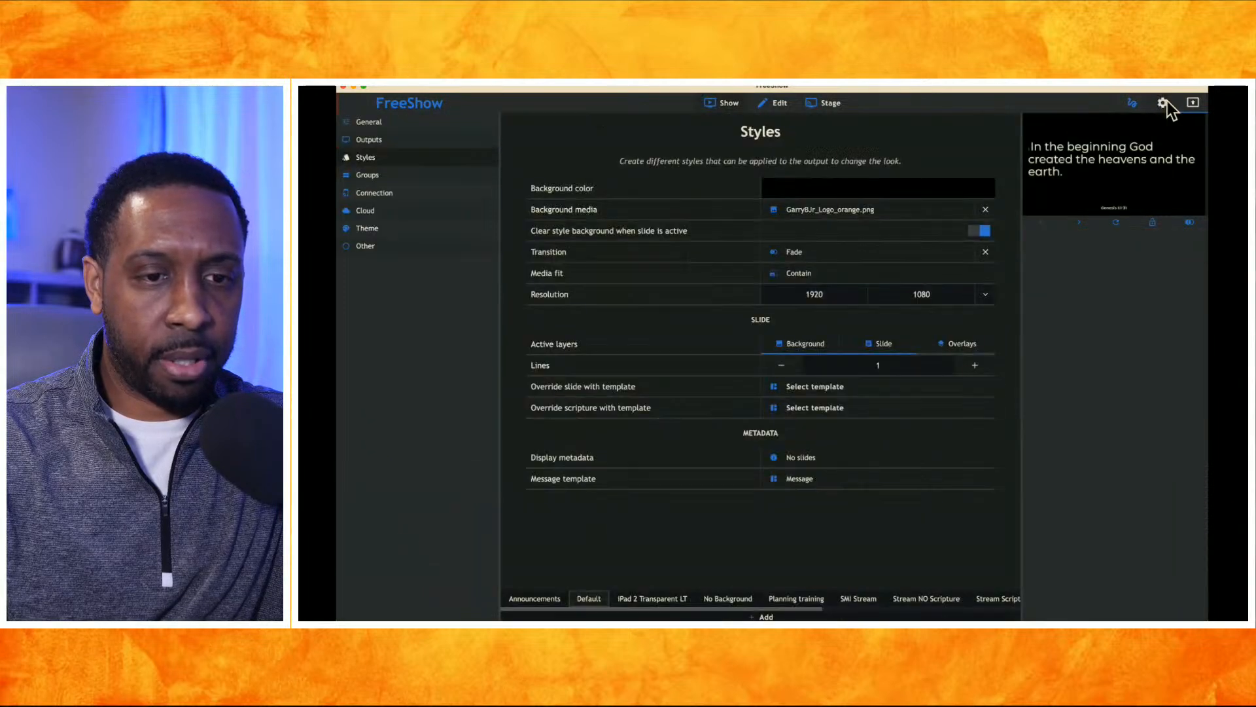
left_click(779, 410)
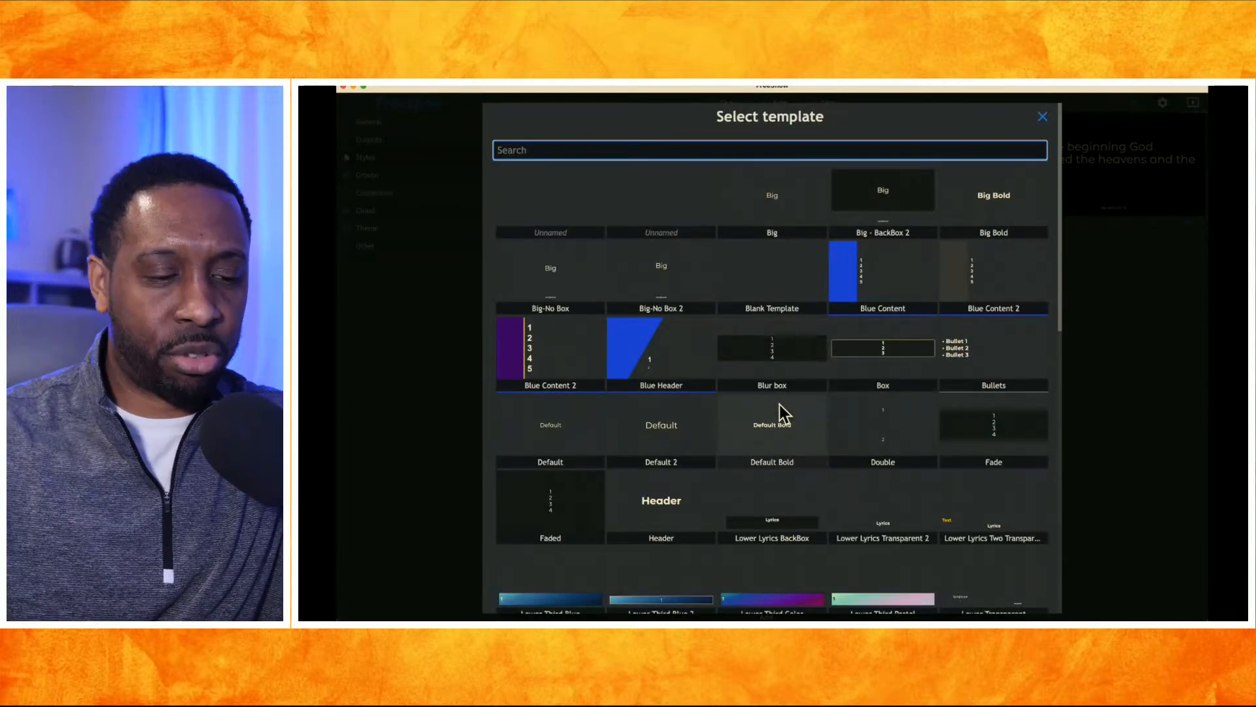
scroll(779, 404, "down", 3)
scroll(780, 413, "down", 9)
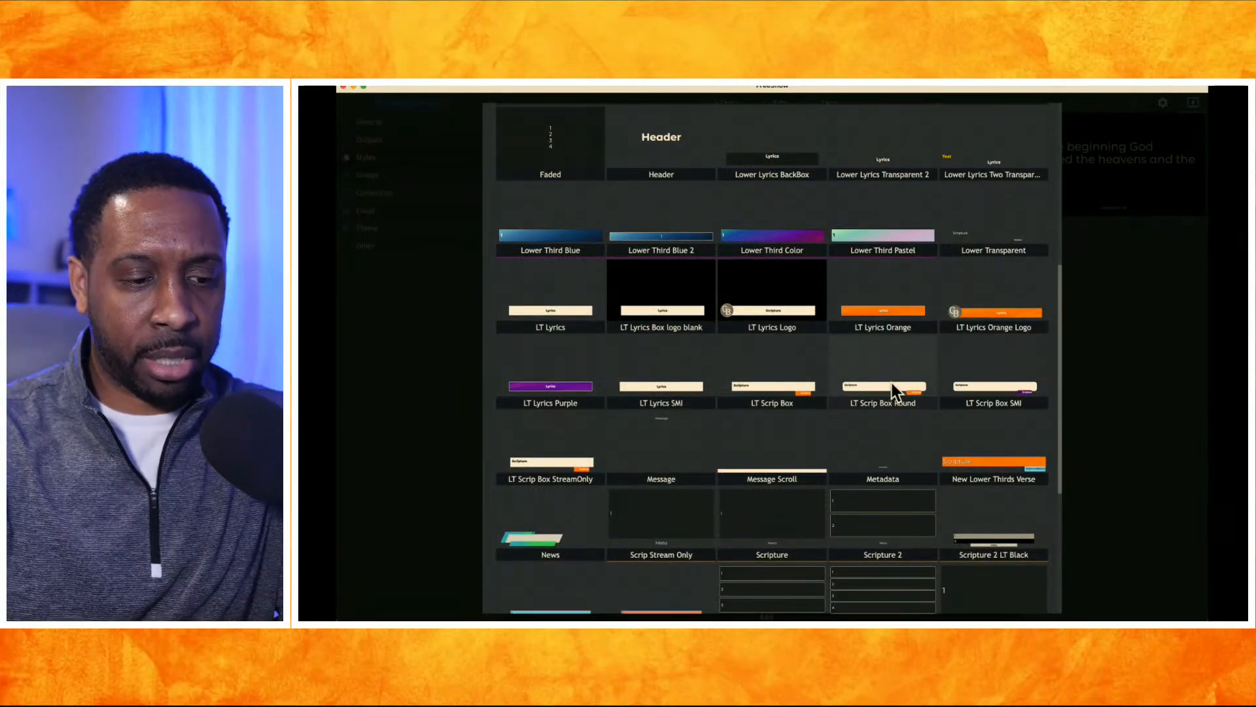
left_click(893, 383)
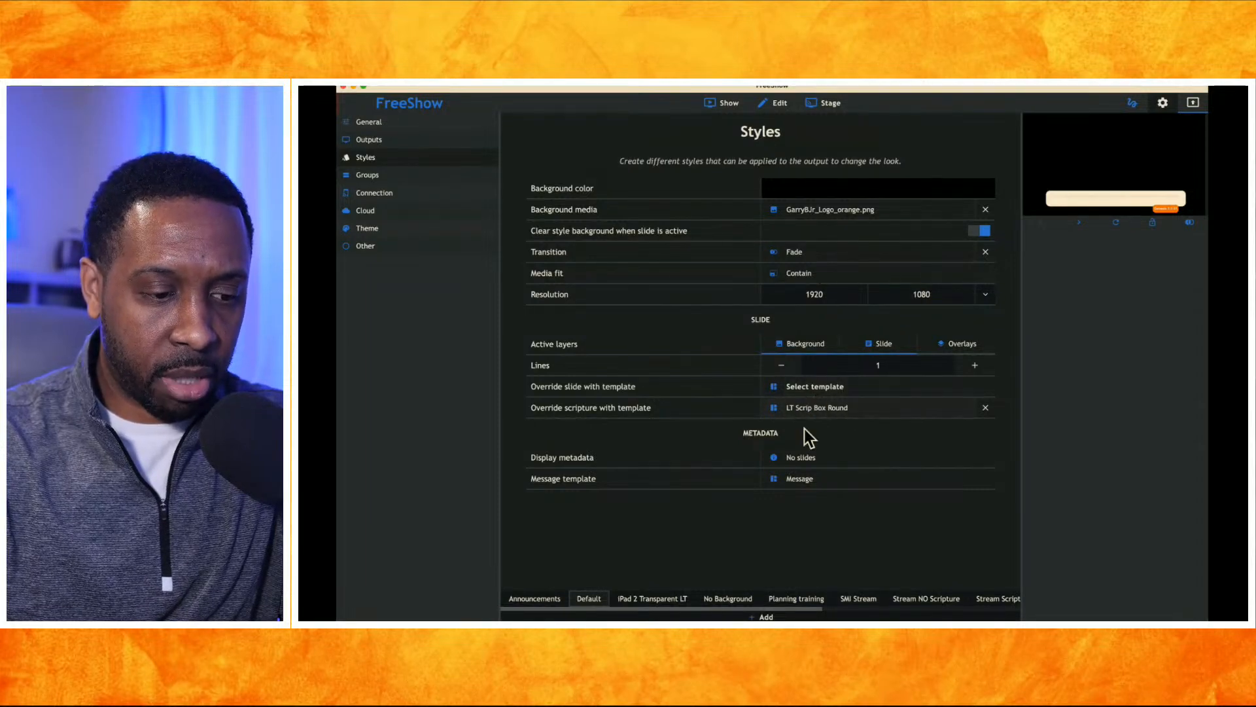
left_click(720, 105)
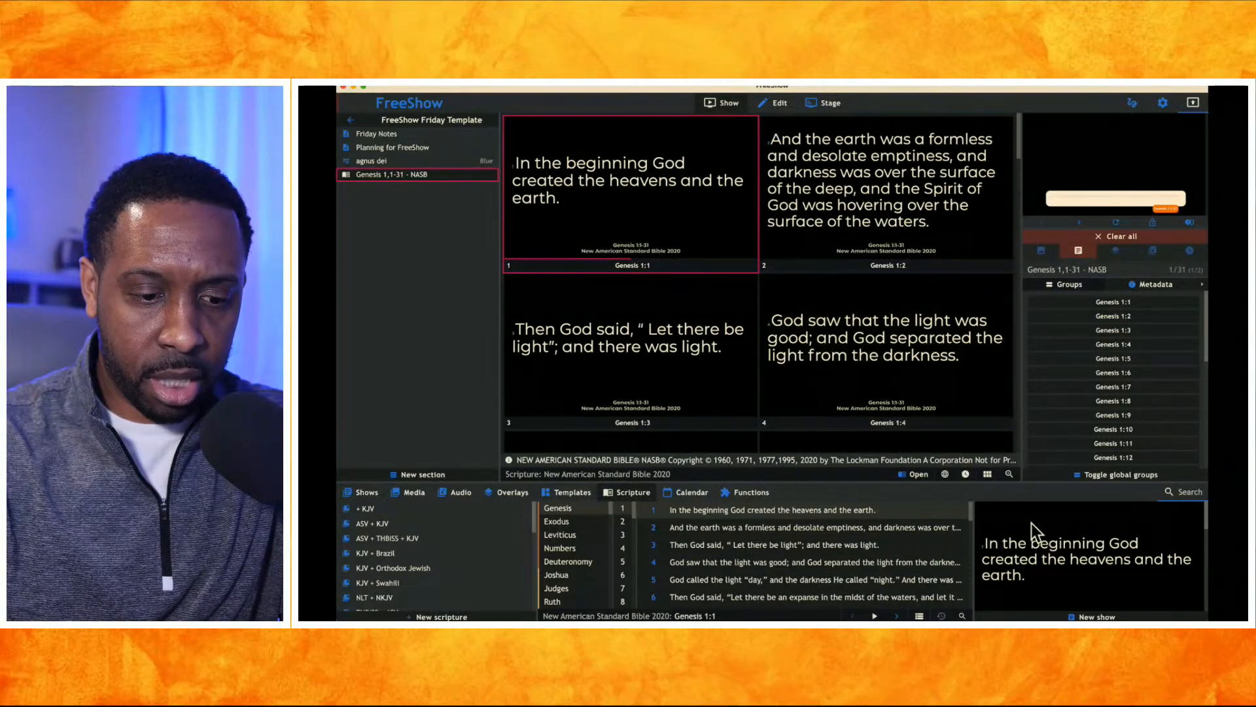
Enlarge the library area, inspect the output in the full-size preview, and review the scripture display options
left_click_drag(1047, 483, 1035, 298)
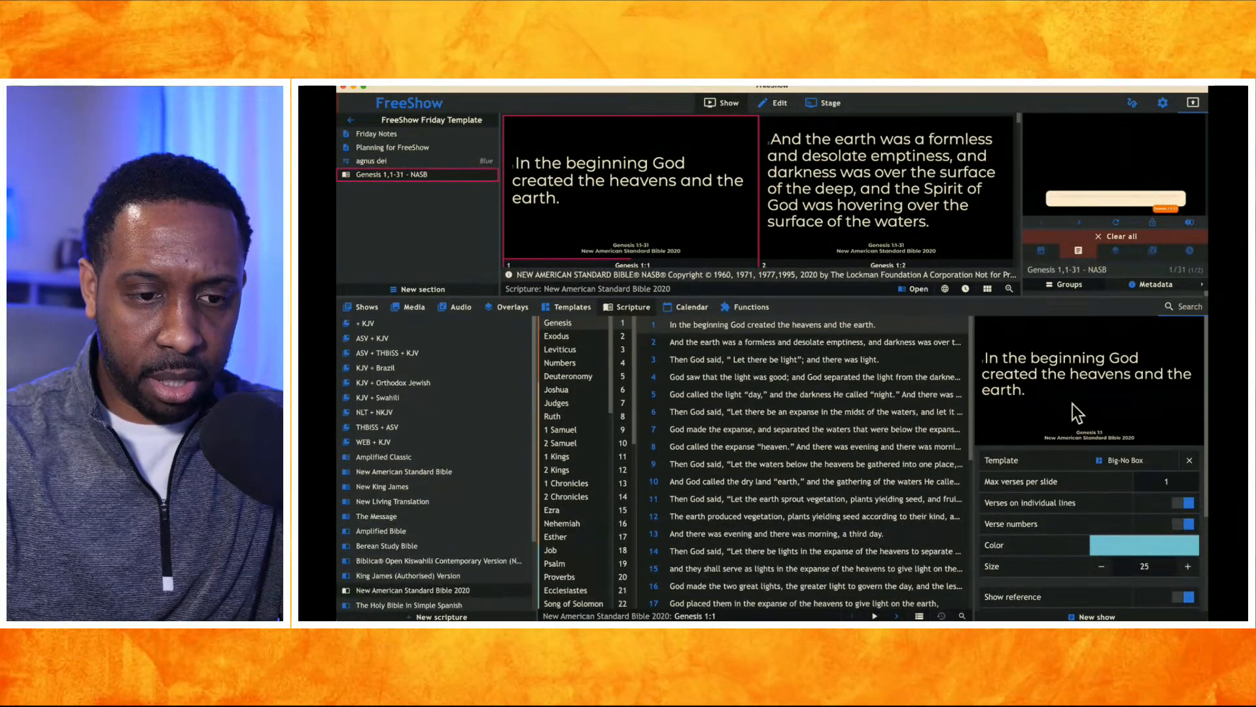
left_click(1093, 190)
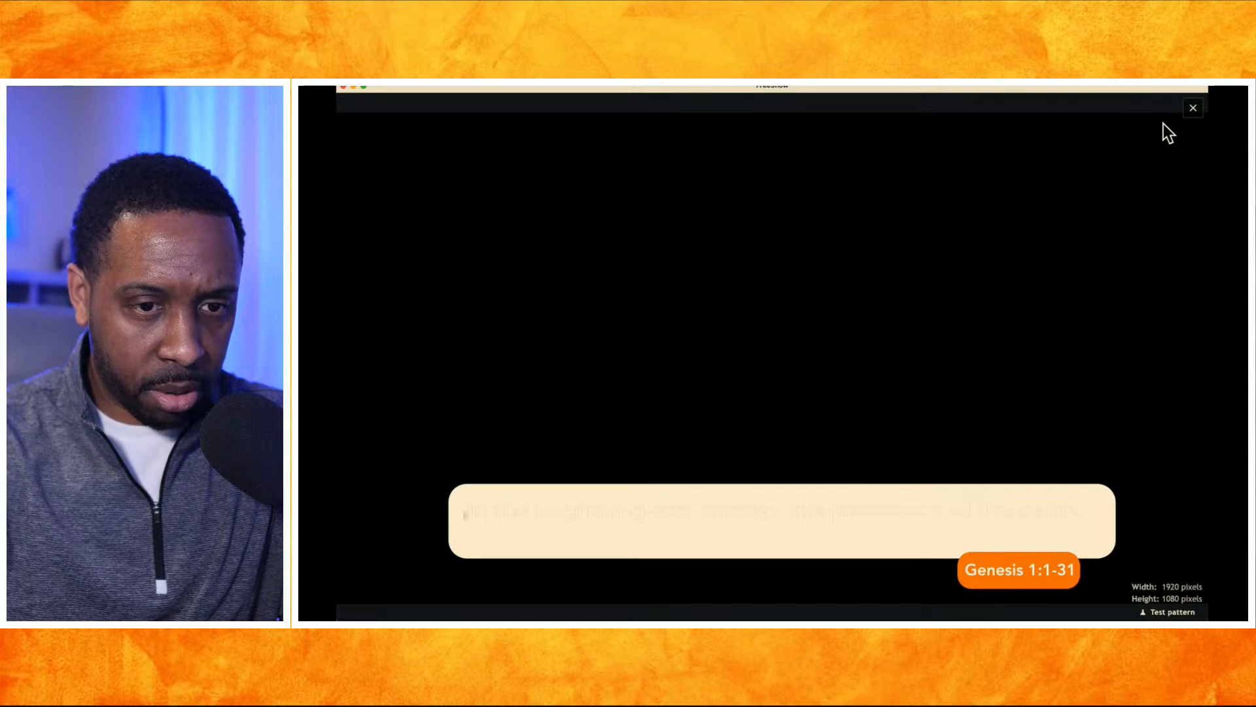
left_click(1192, 109)
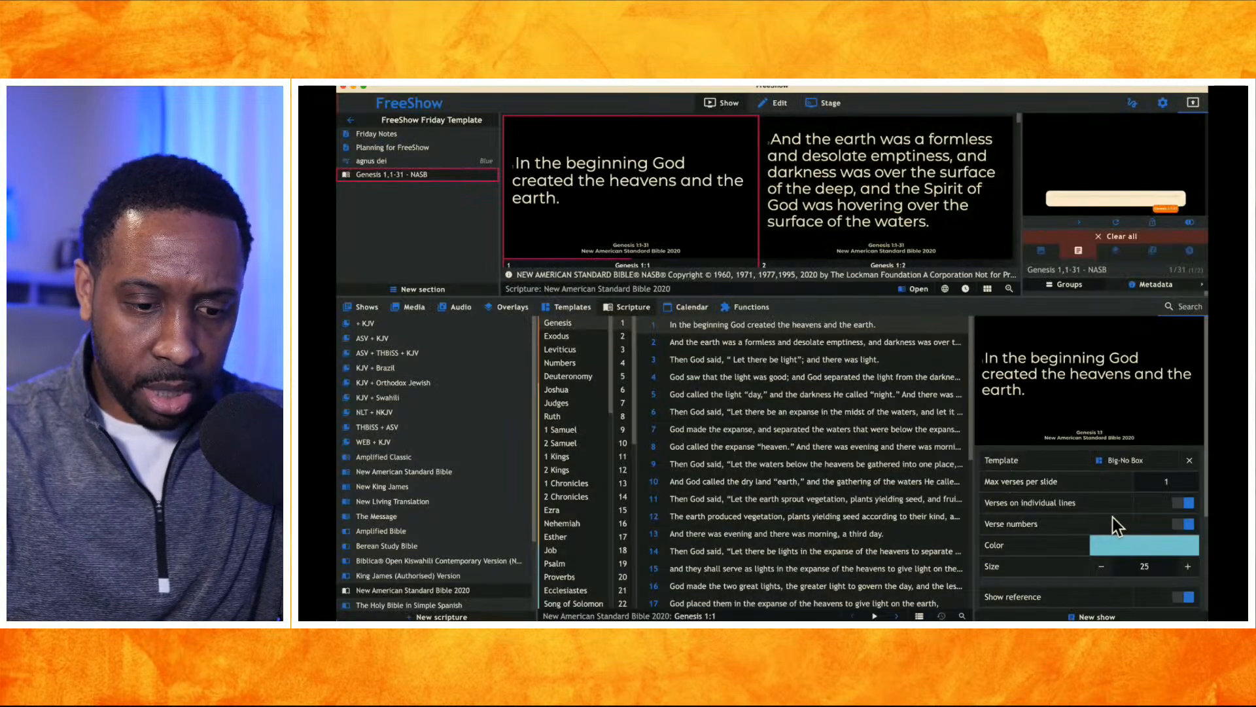
scroll(1034, 547, "down", 3)
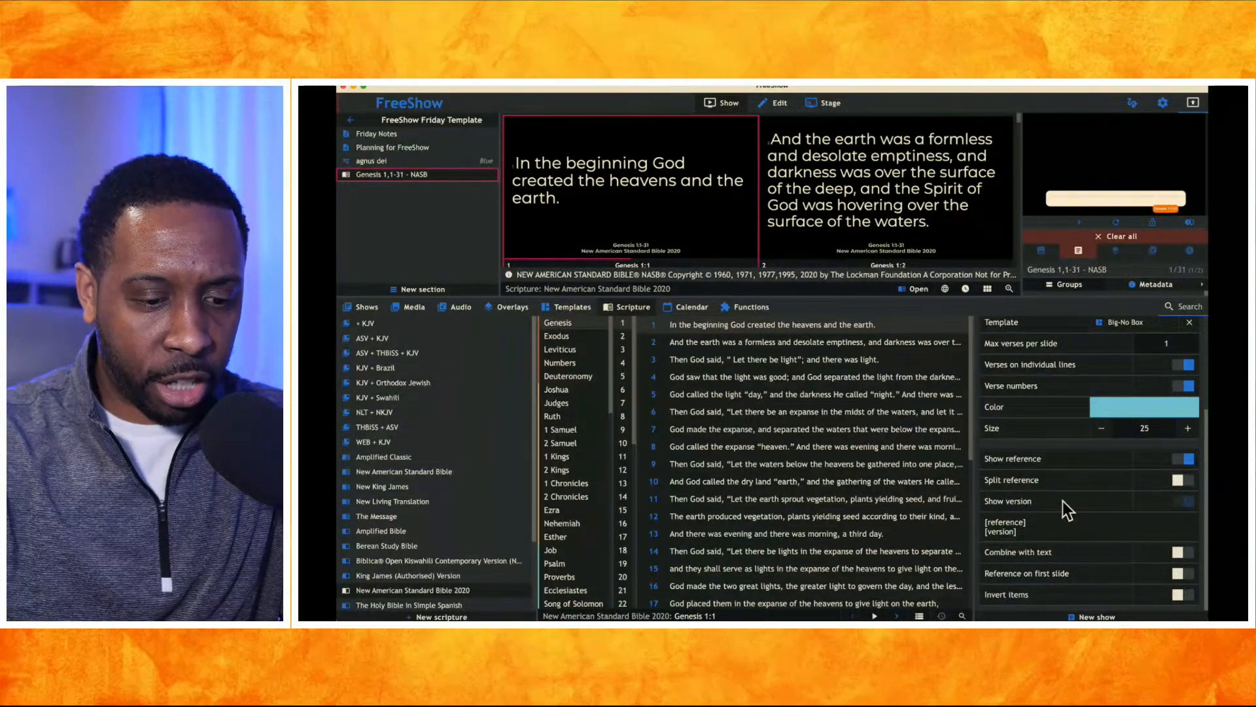
scroll(1062, 500, "up", 3)
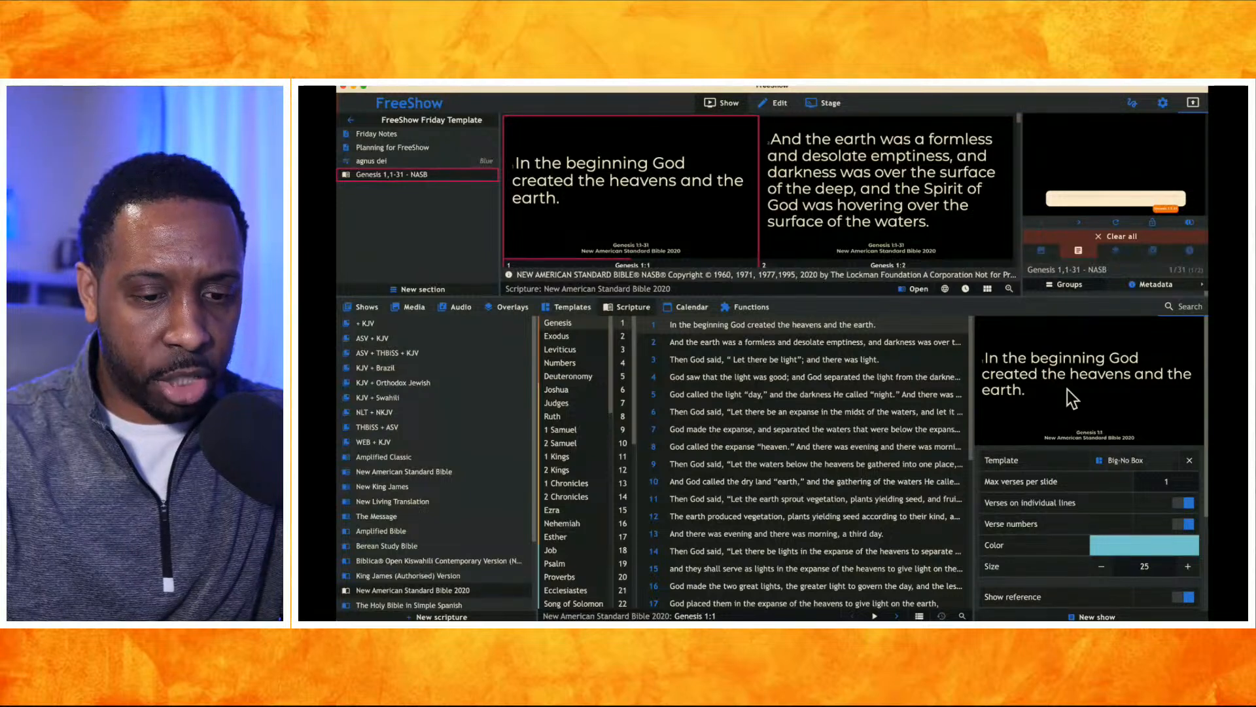
Apply the LT Scrip Box Round template from the Scripture category to the Genesis 1,1-31 show and output its first slide again
left_click(561, 306)
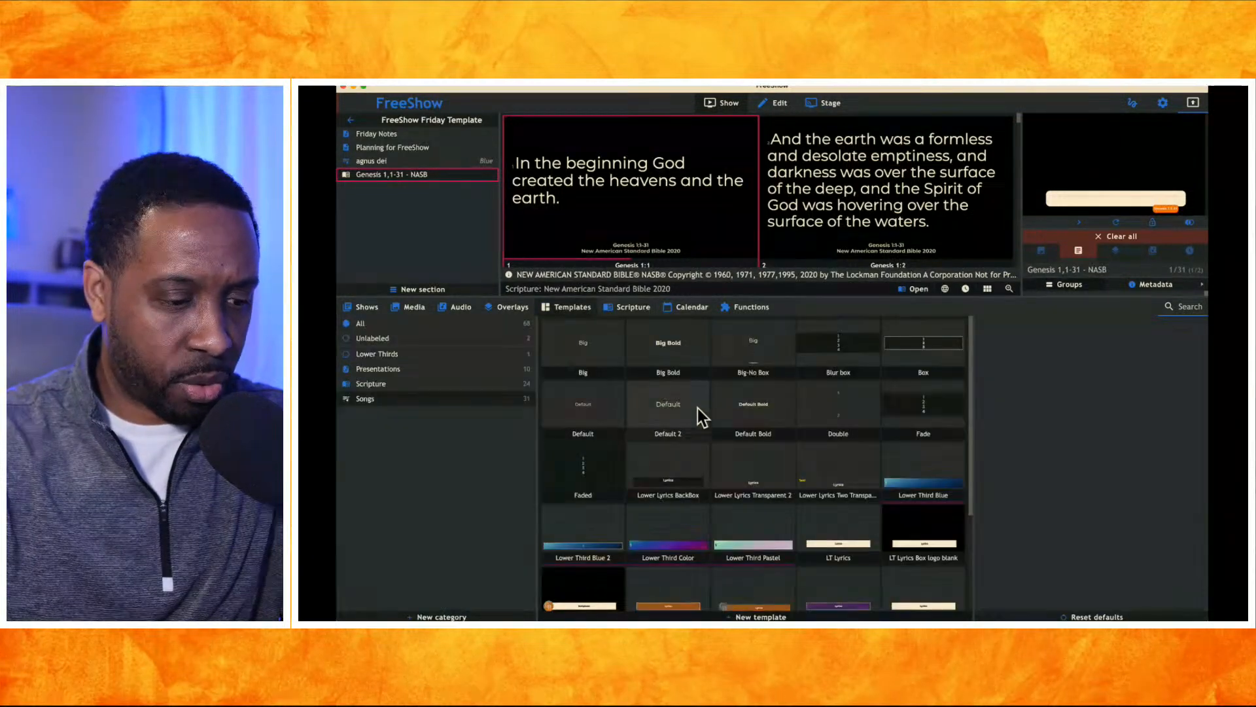
scroll(717, 488, "down", 3)
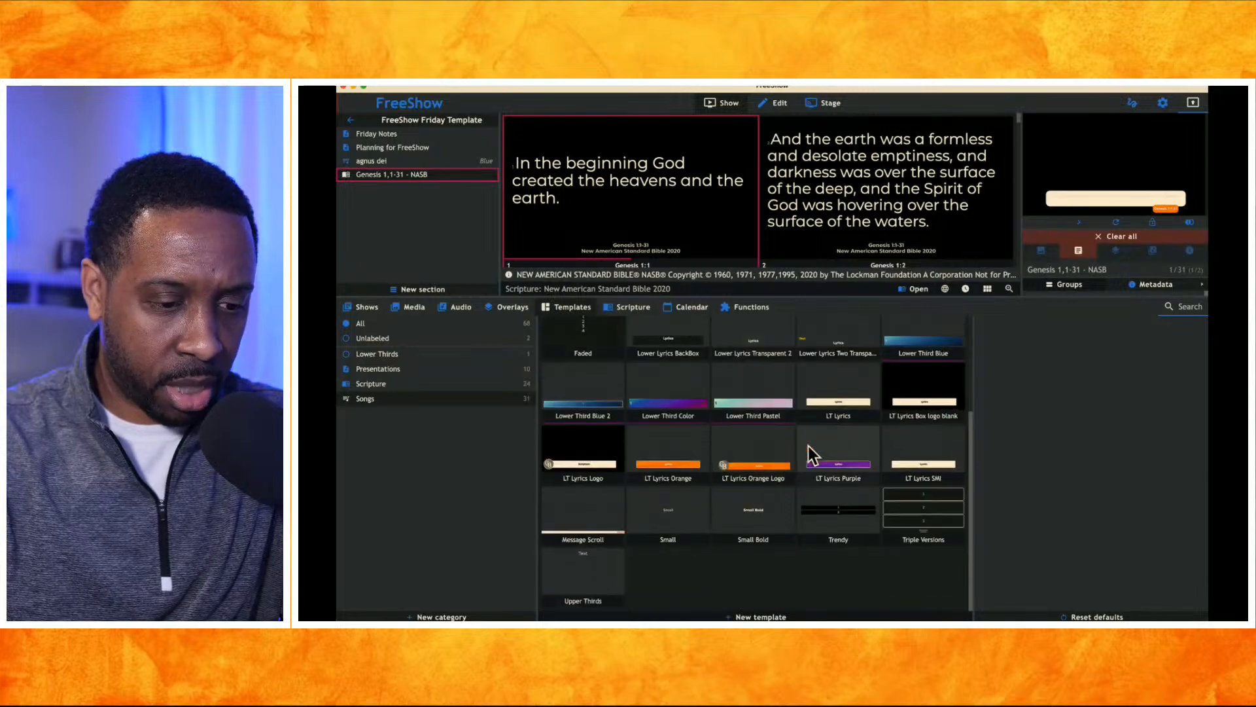
left_click(422, 383)
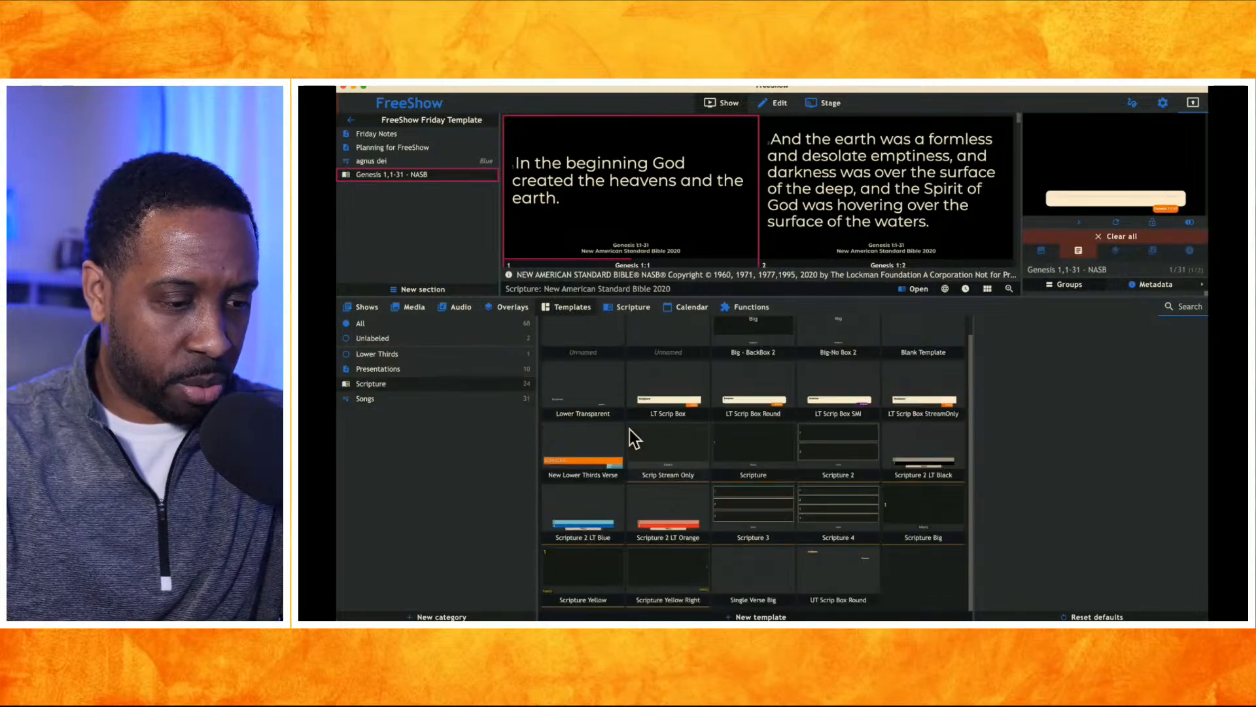
left_click(762, 399)
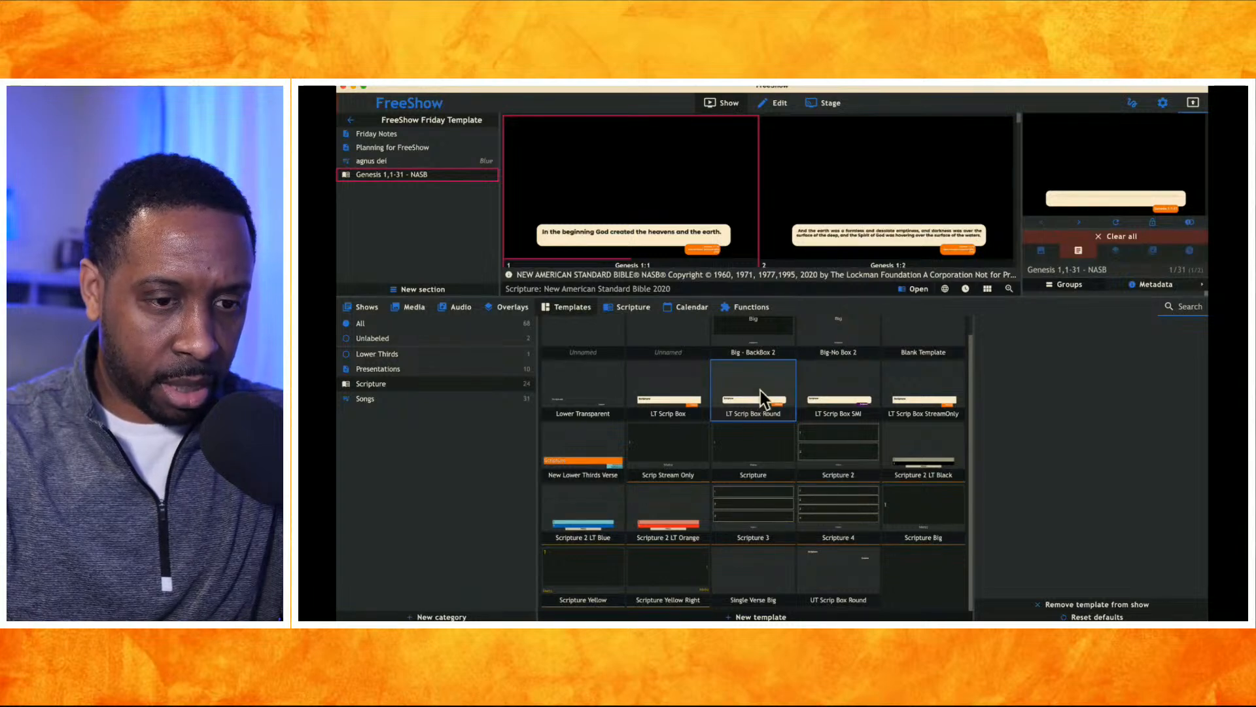
left_click(664, 229)
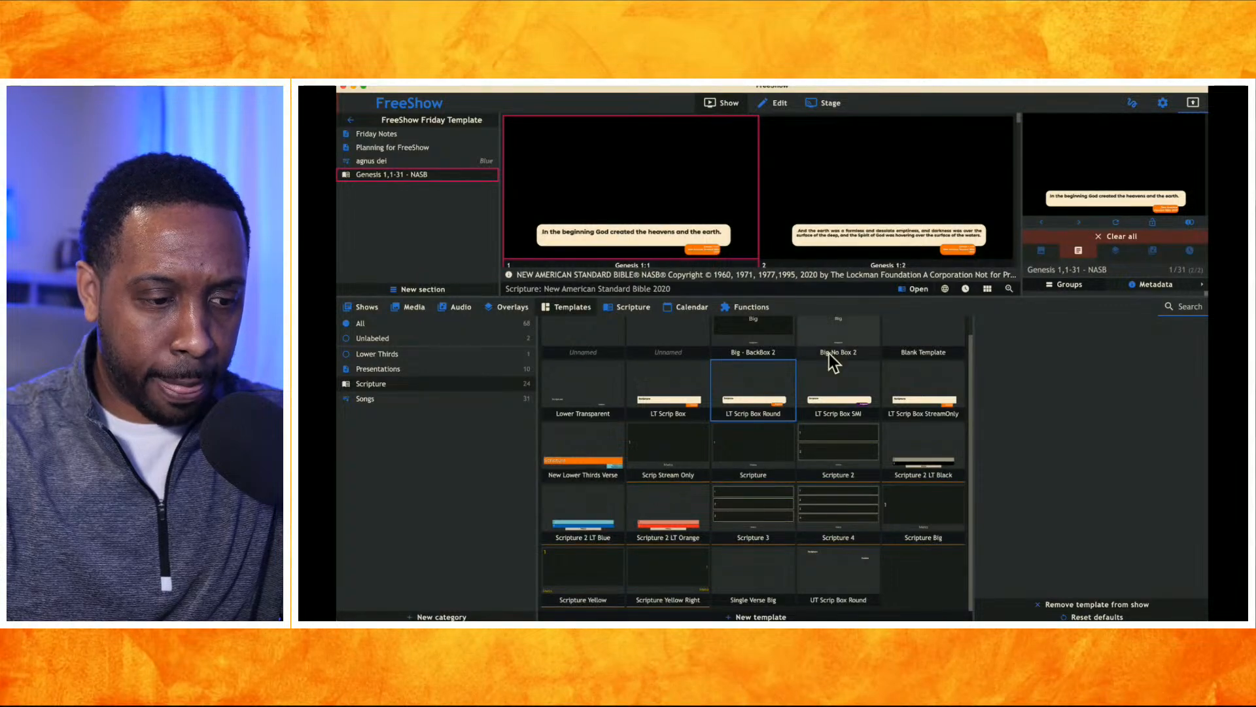
Open the LT Scrip Box Round template for editing and examine the text color of its main Scripture textbox
right_click(755, 387)
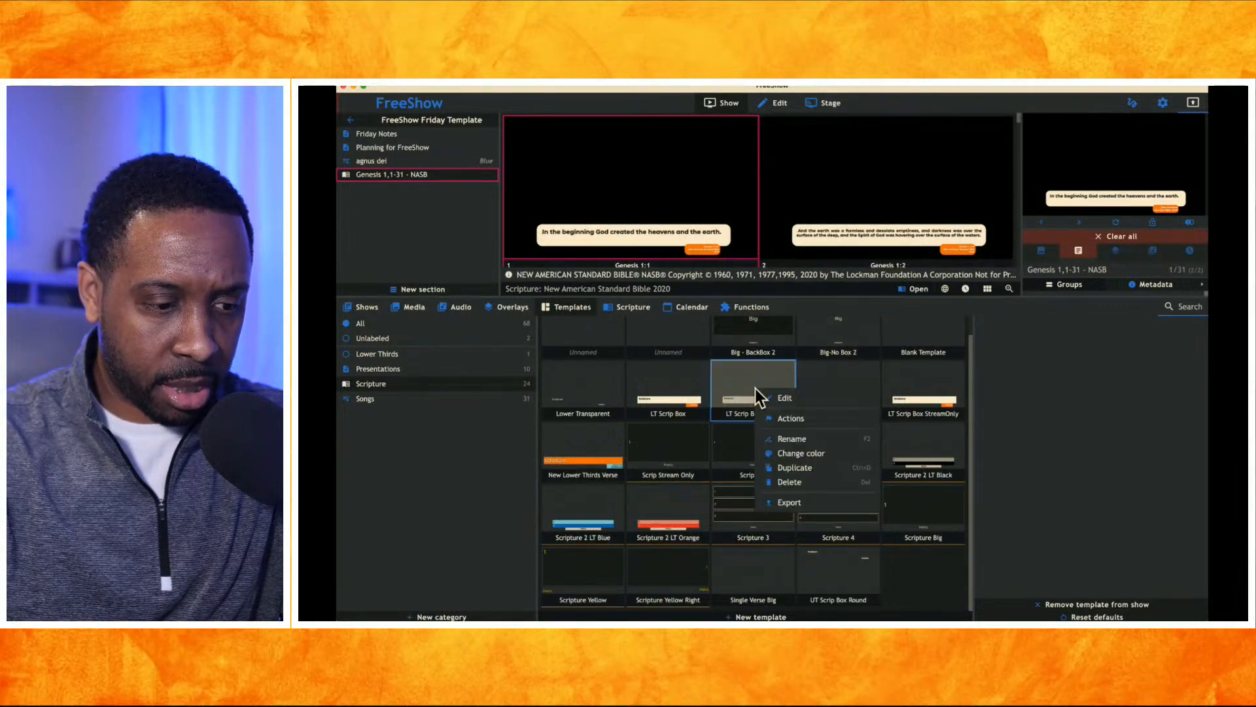
left_click(784, 398)
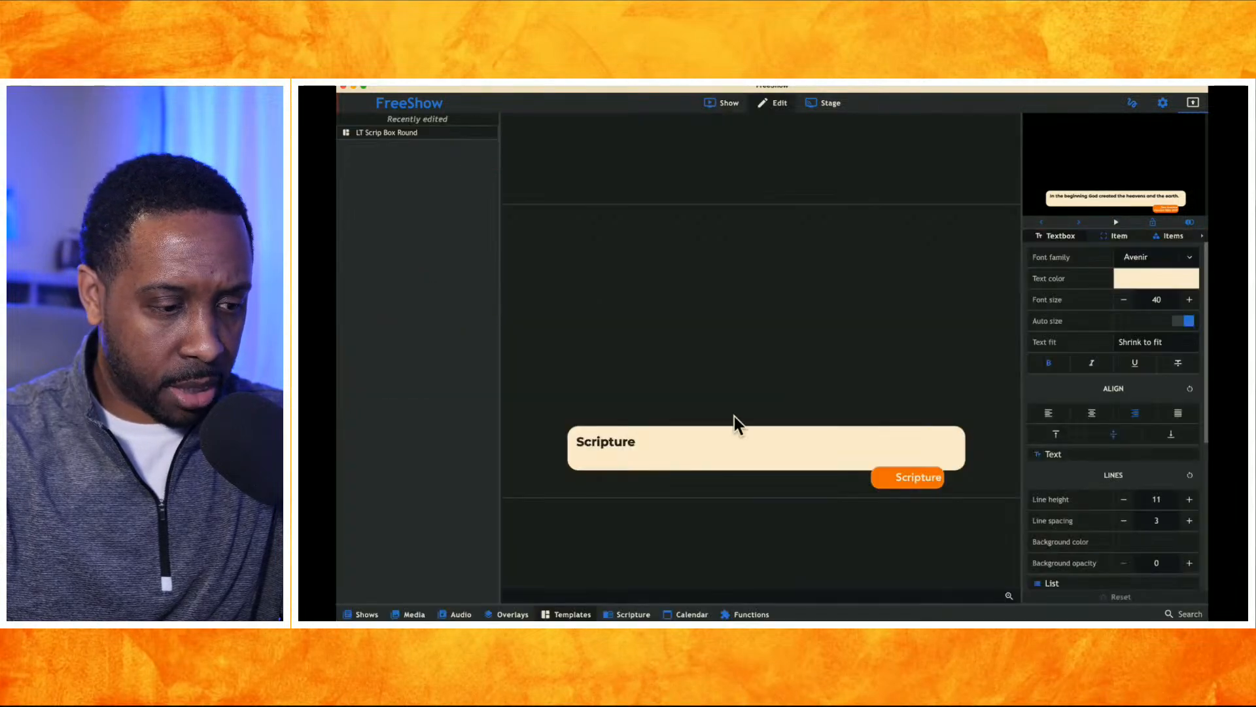
left_click(648, 443)
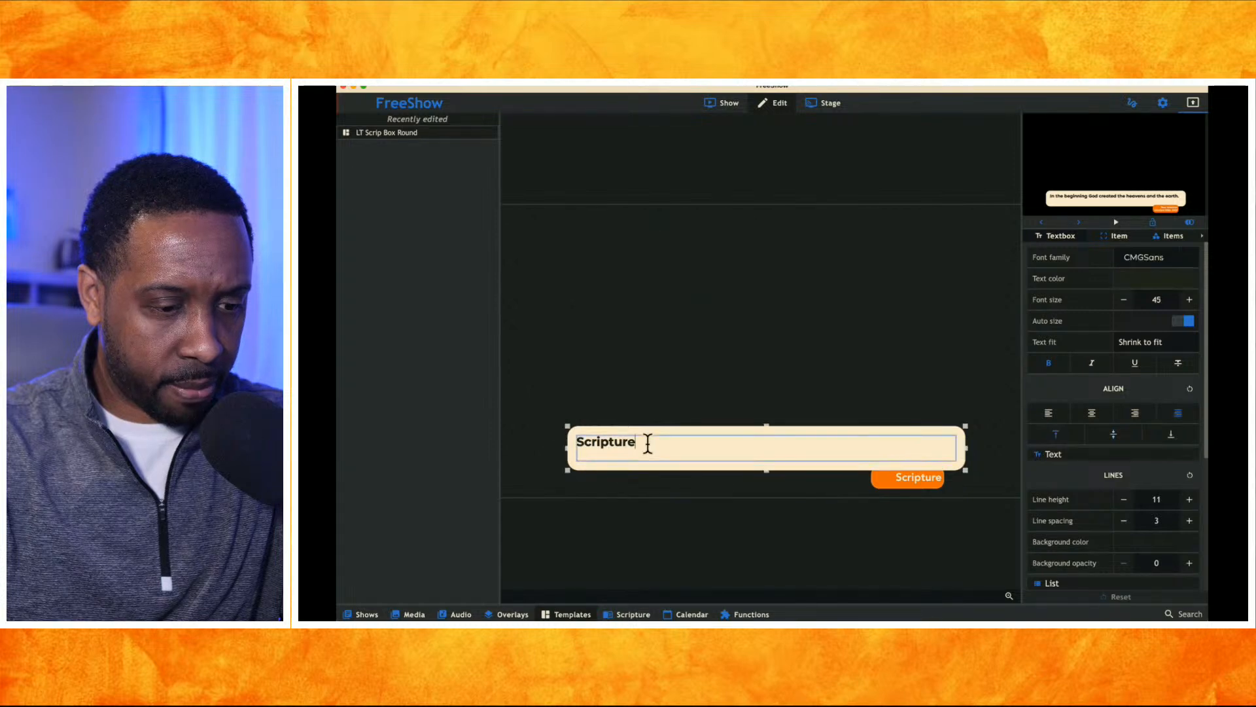
left_click(1130, 282)
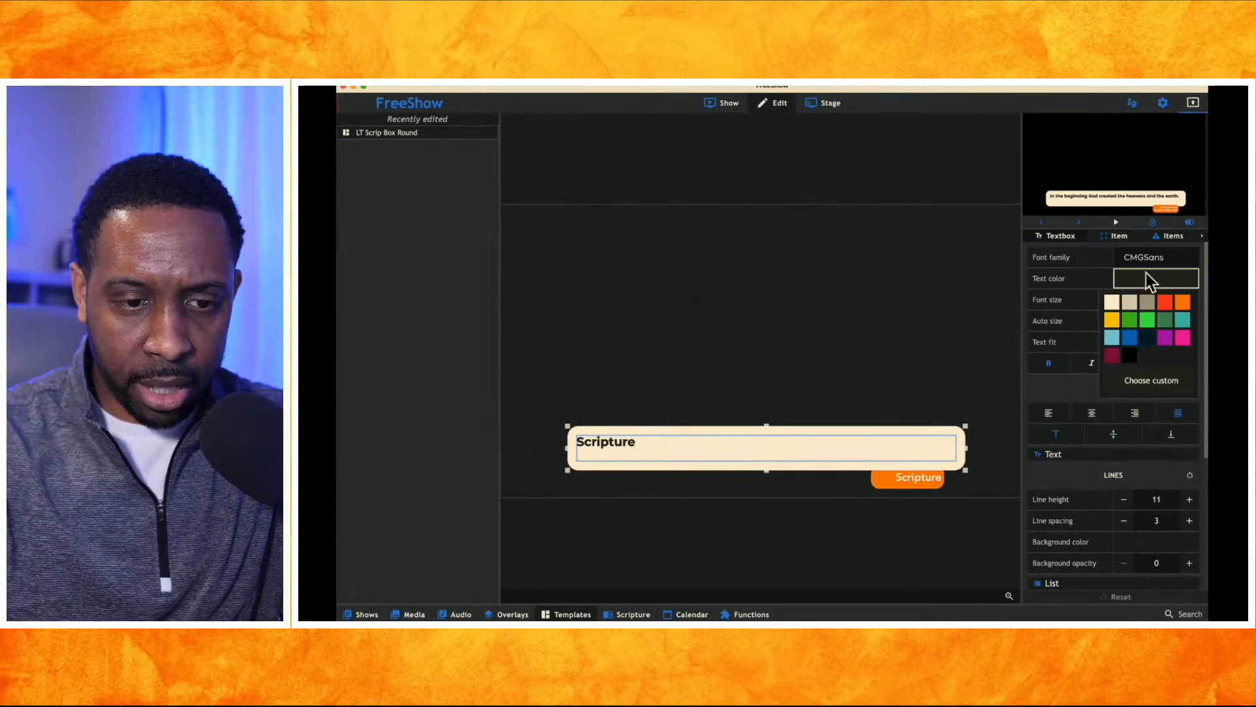
left_click(1146, 274)
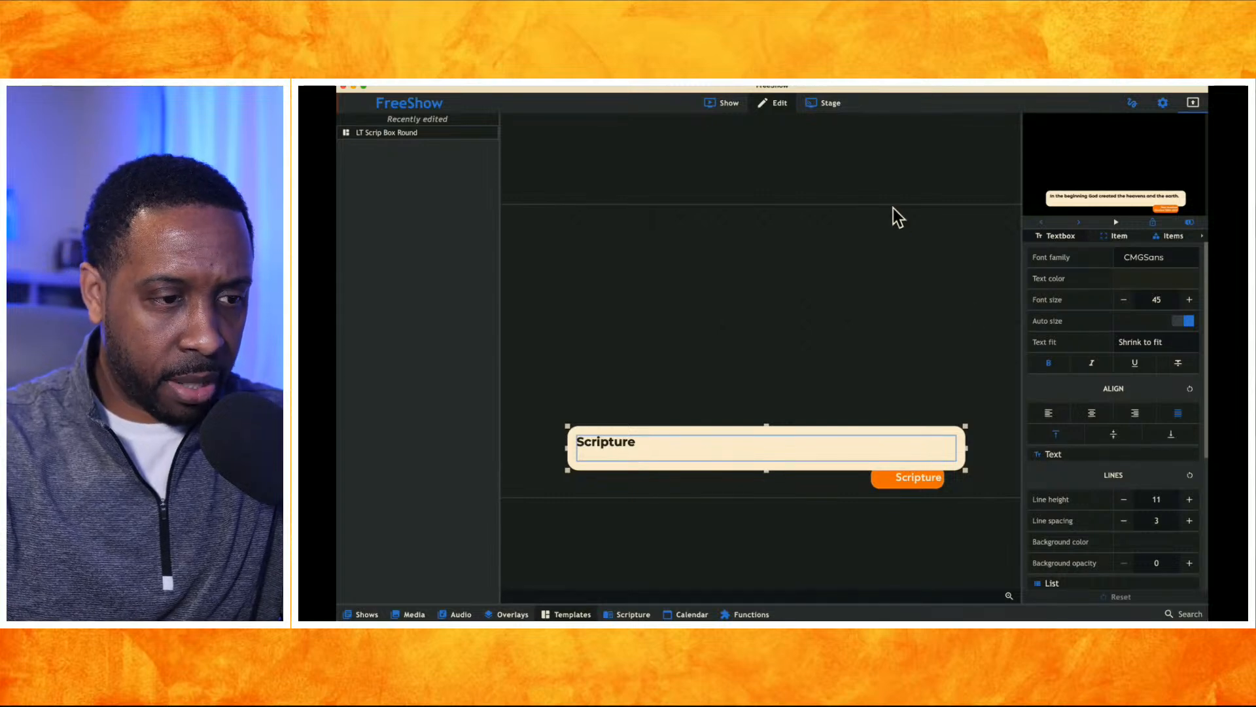
Return to the show, send the Genesis 1:2 slide to the output, and create a new show from Genesis 1:6-10
left_click(713, 107)
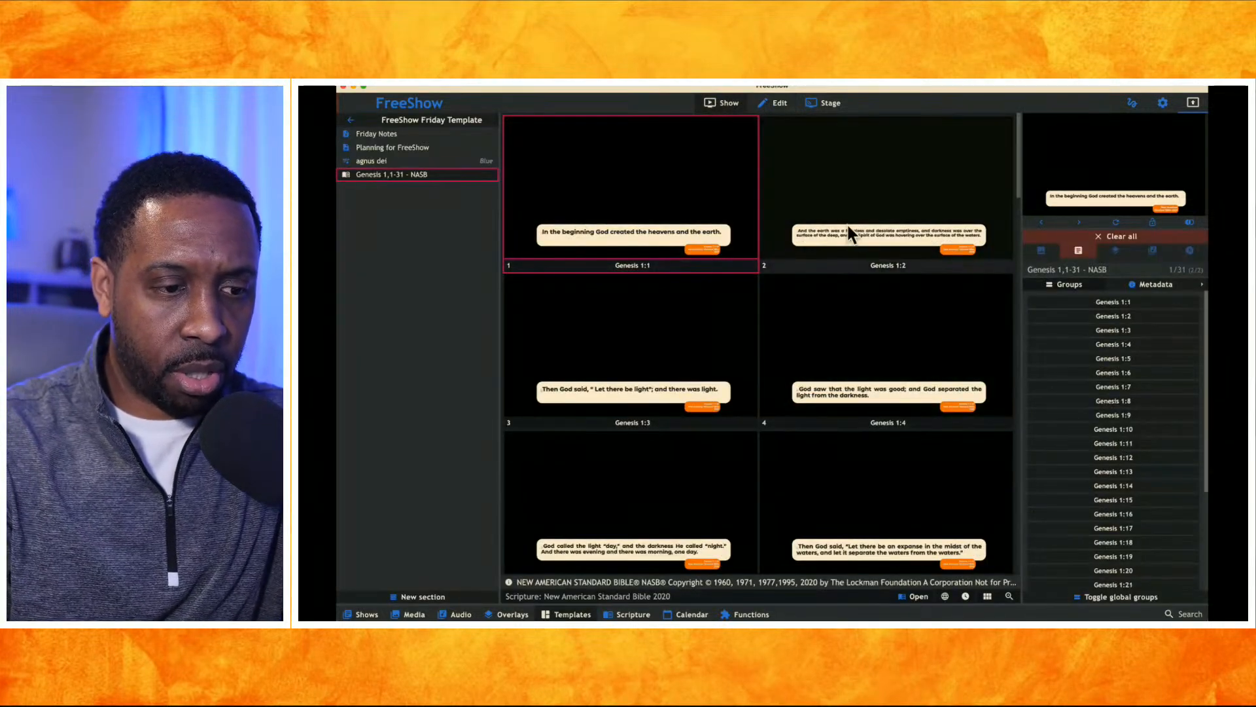
left_click(848, 225)
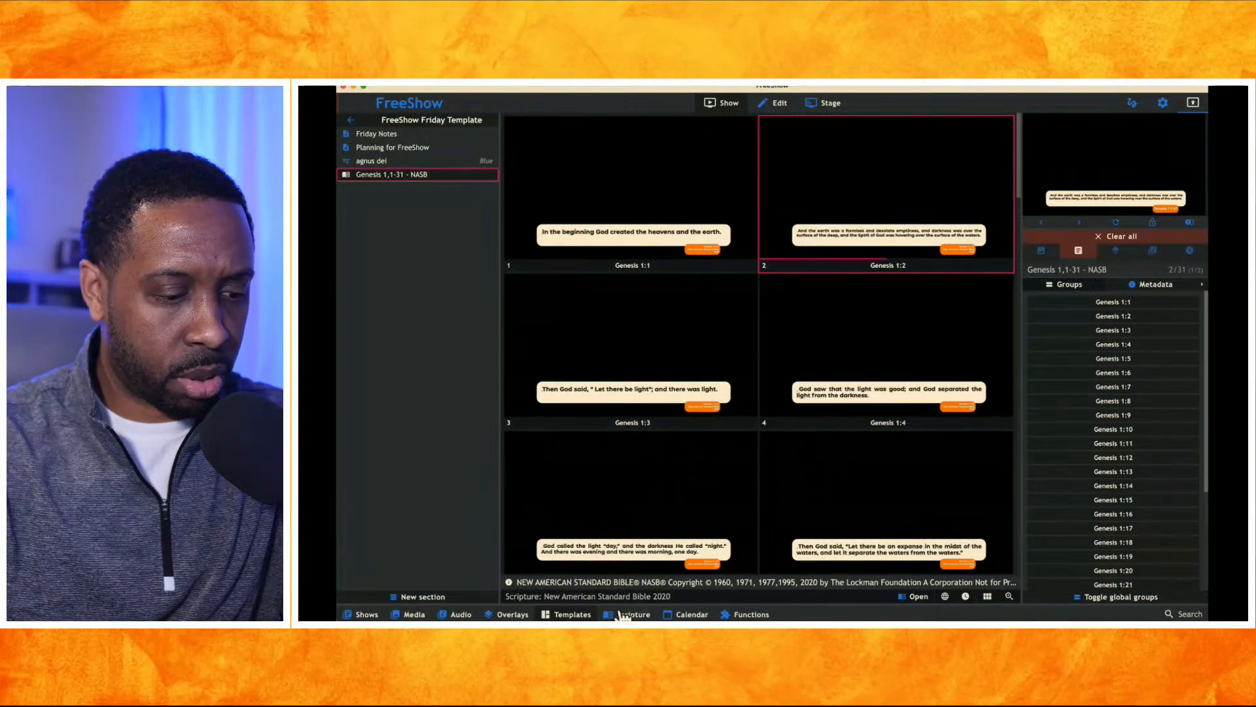
left_click(623, 614)
left_click(709, 411)
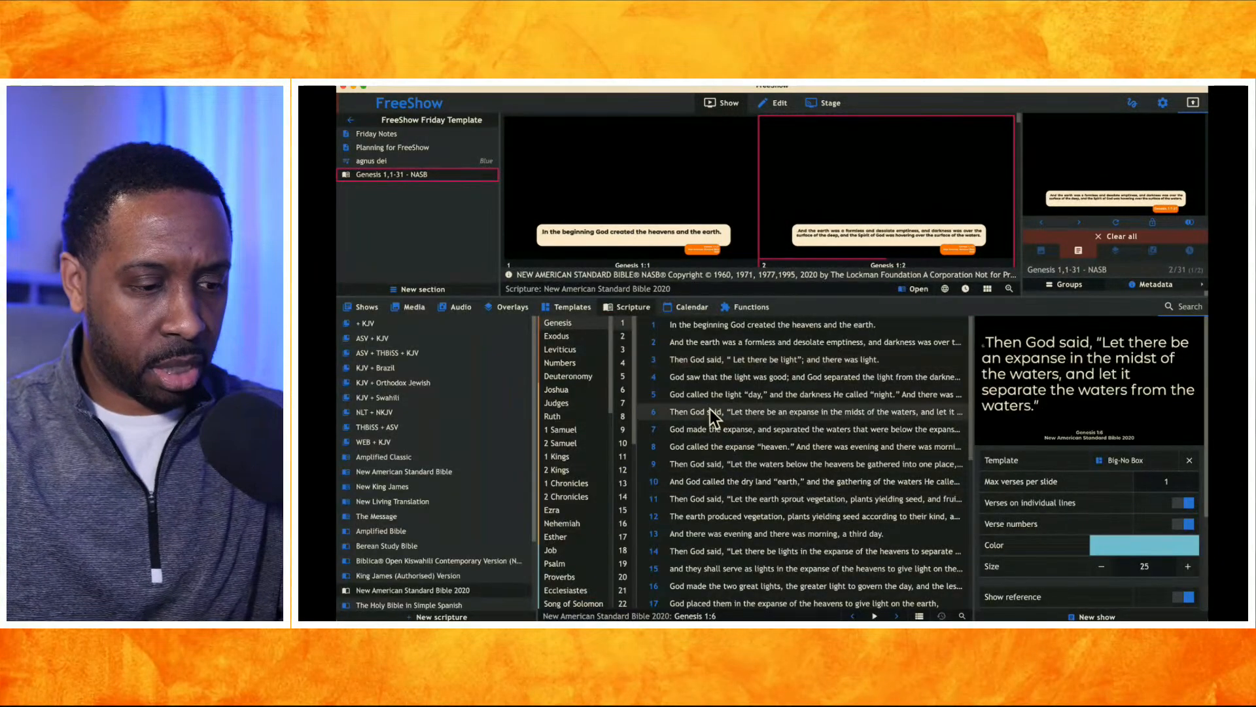
left_click(715, 473, "super")
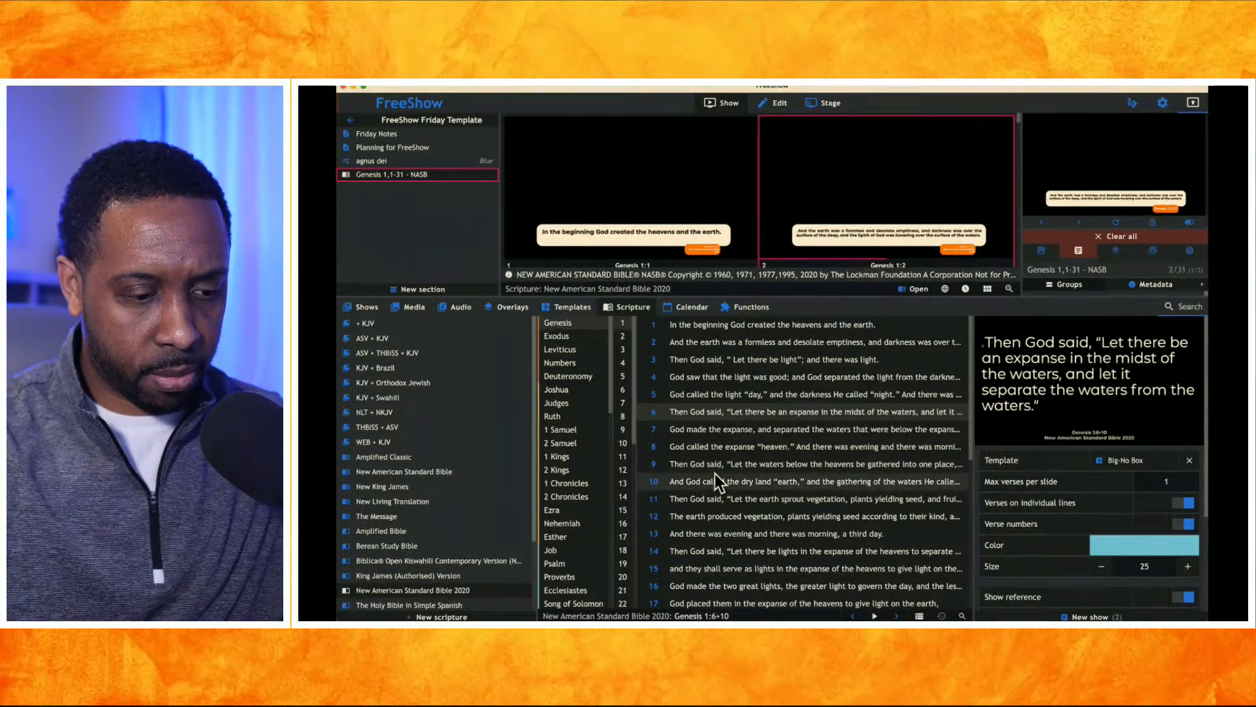
left_click(715, 461, "shift")
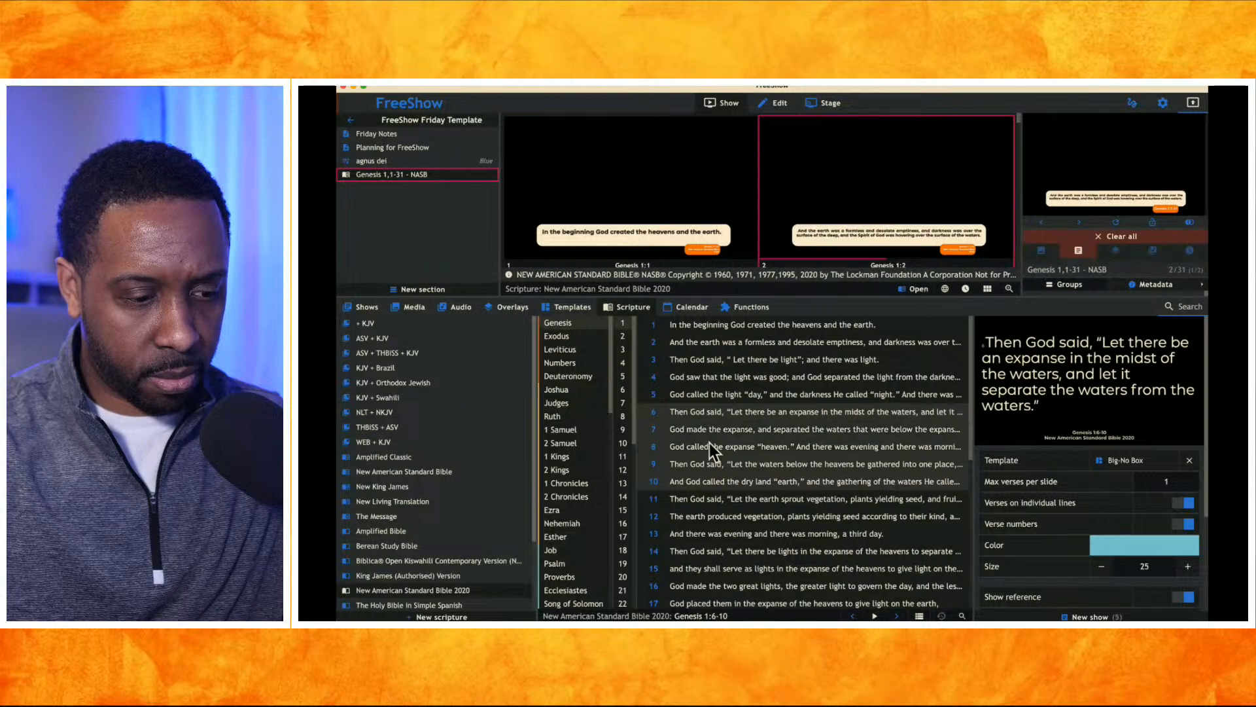
right_click(724, 452)
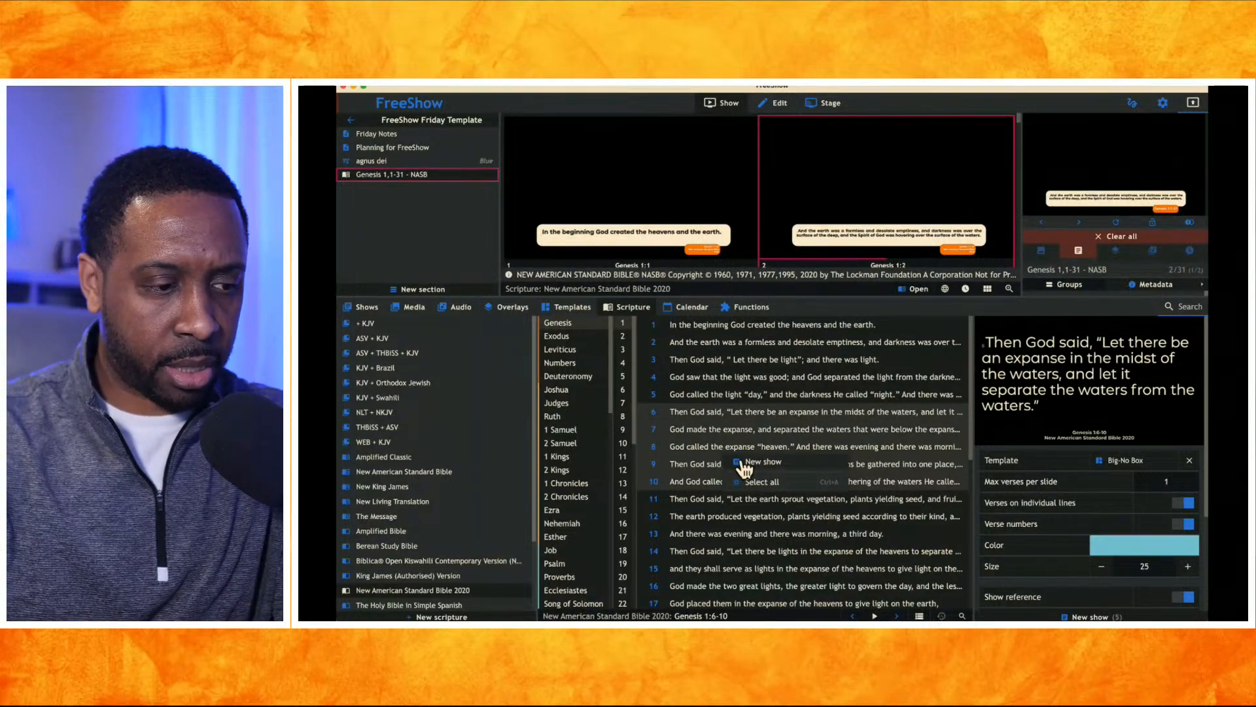
left_click(742, 459)
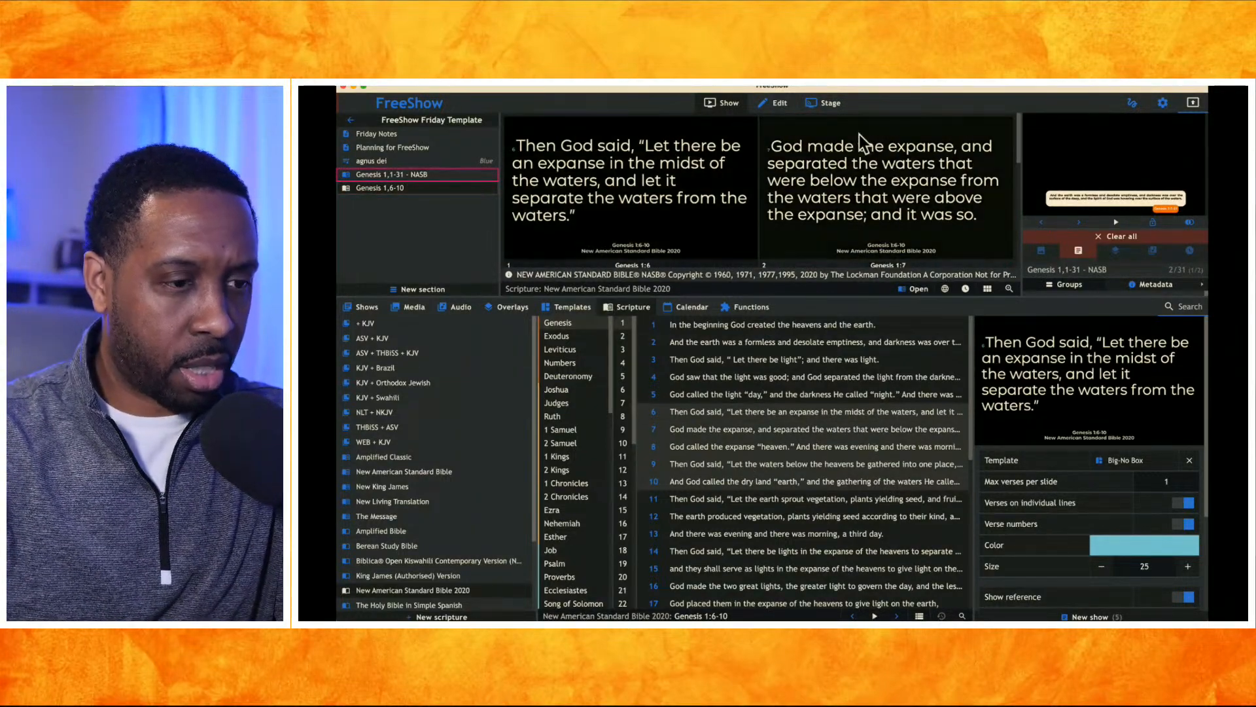
Review the Default style's template overrides and the Primary output's settings, and return to the show view
left_click(1162, 102)
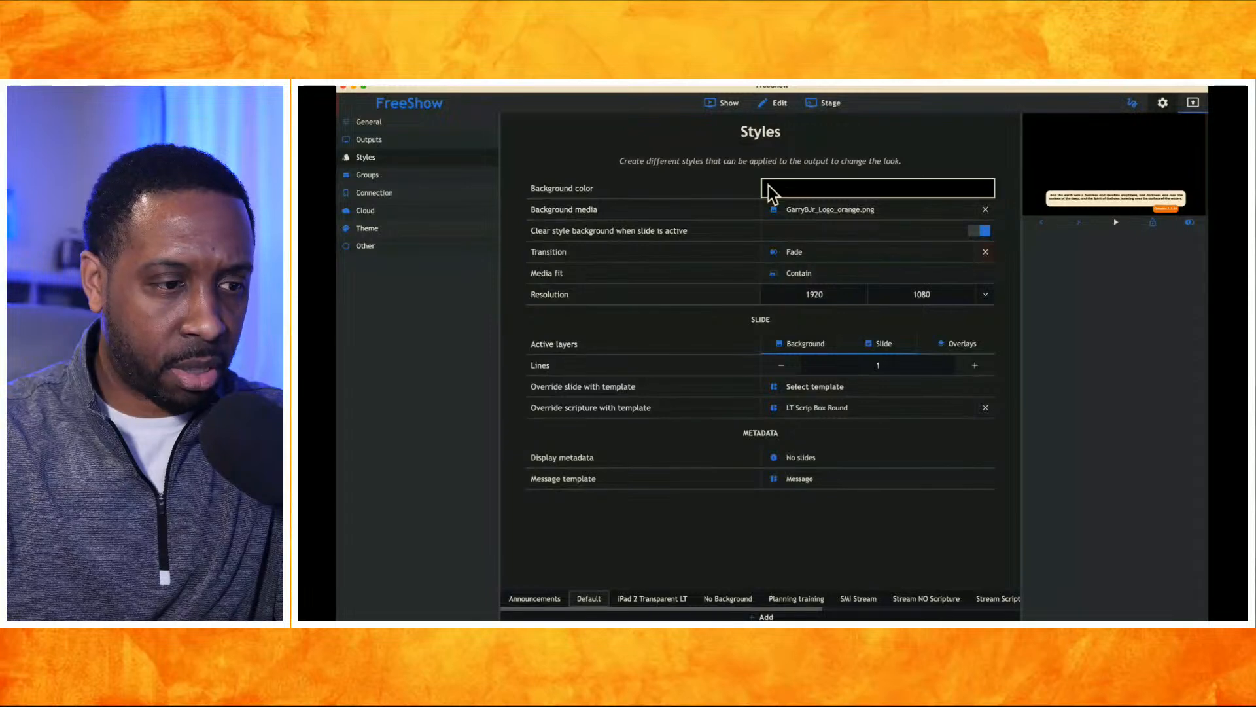
left_click(428, 140)
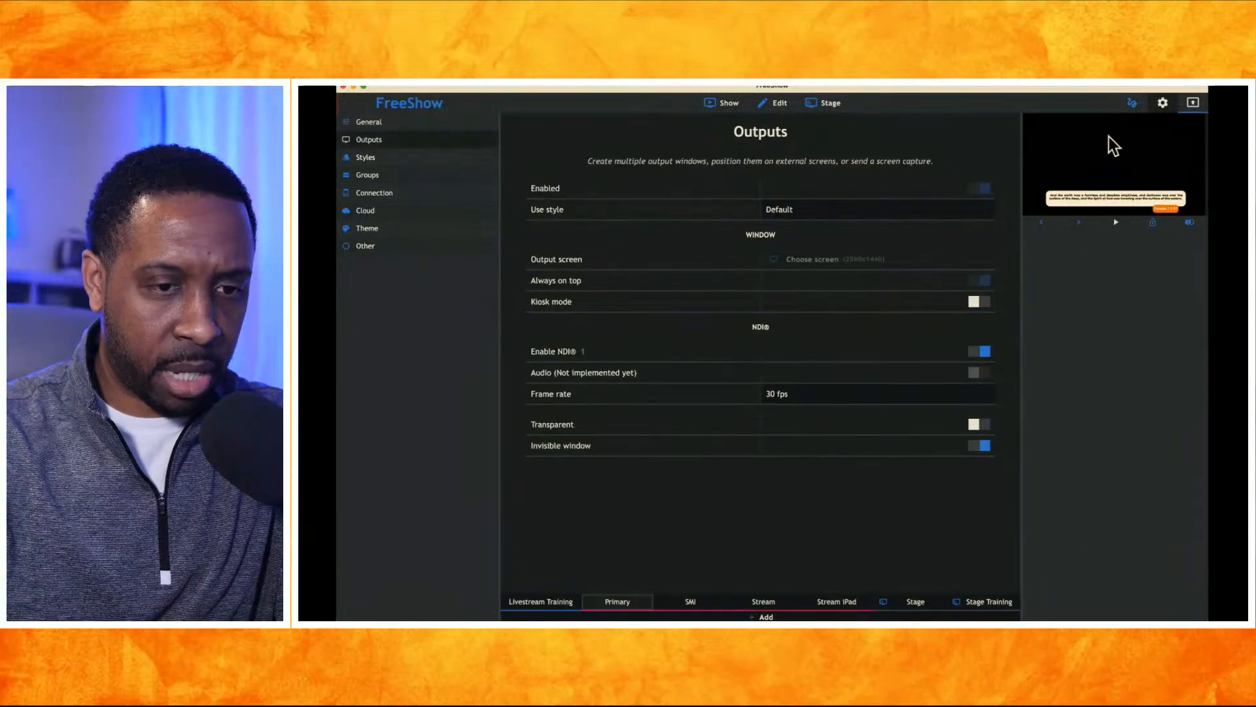
left_click(724, 103)
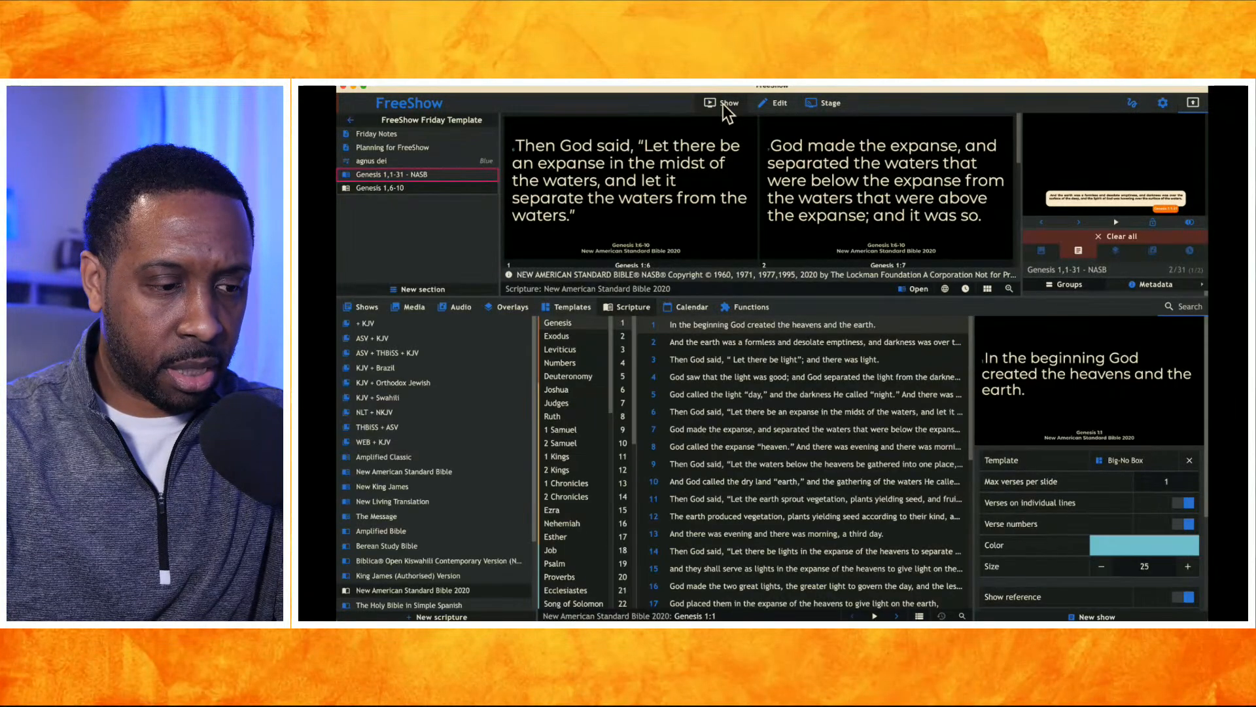
Send the Genesis 1:6 slide to the output and check it in the enlarged output preview
left_click(677, 184)
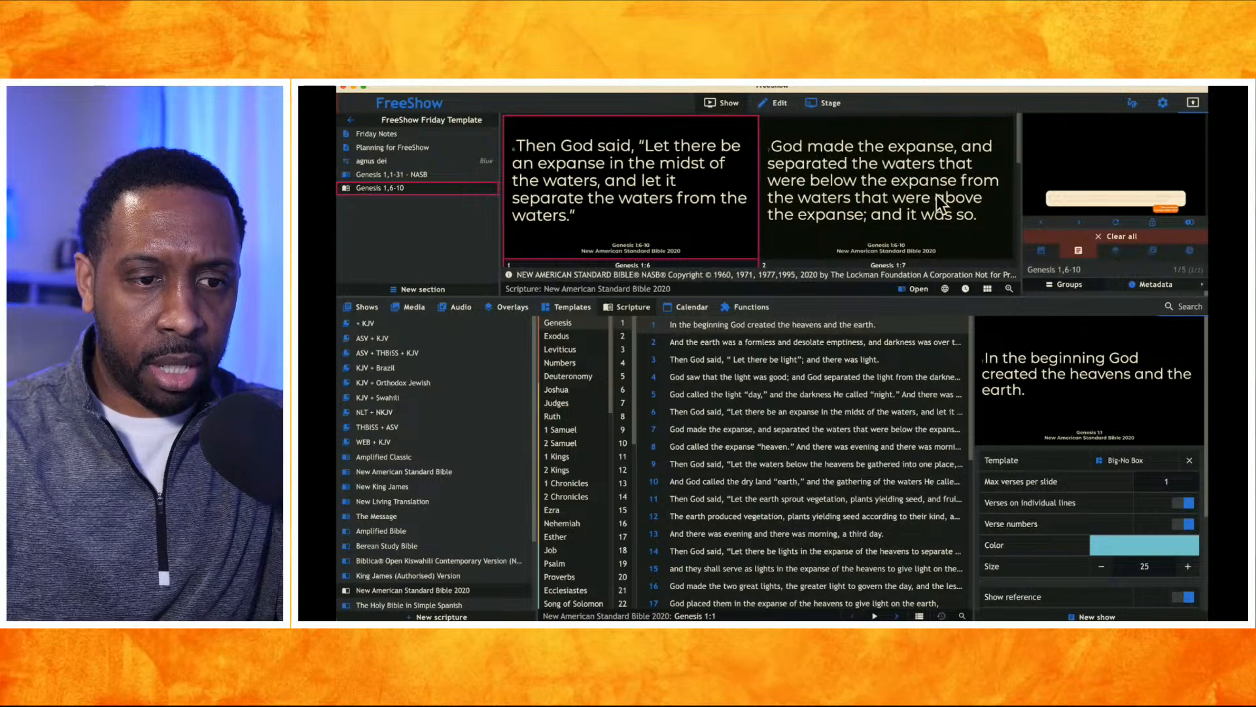
left_click(1084, 182)
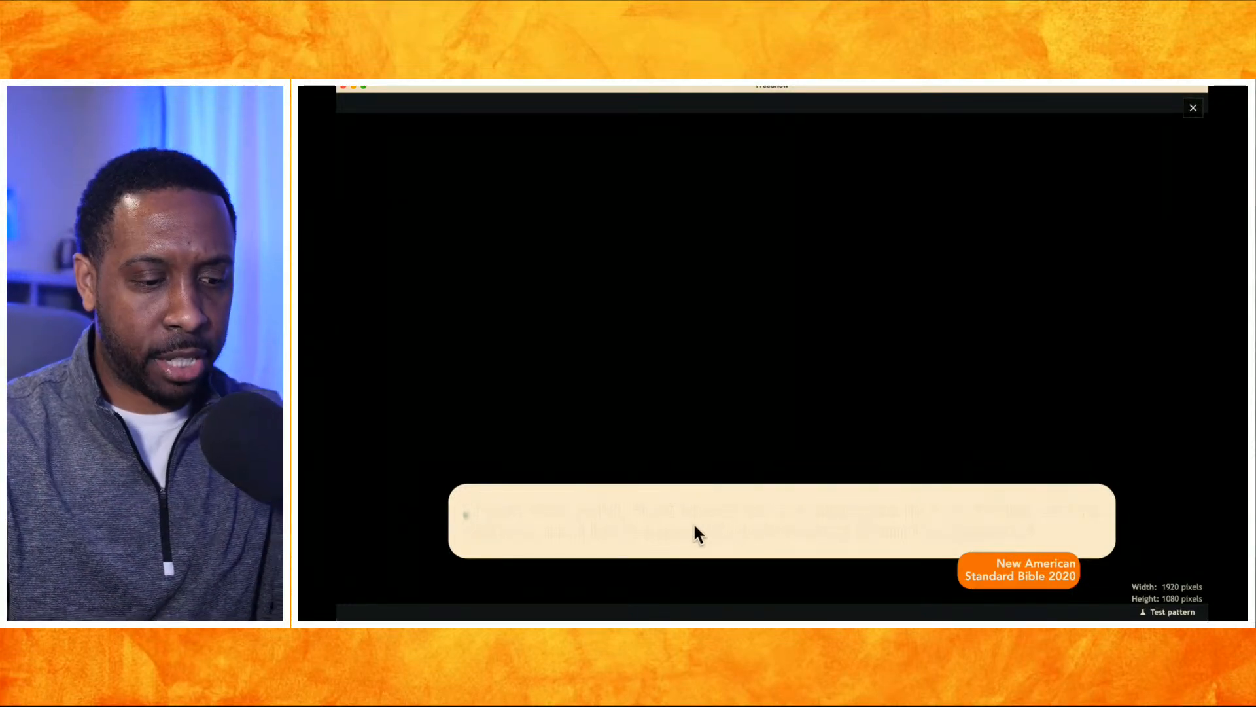
left_click(1193, 113)
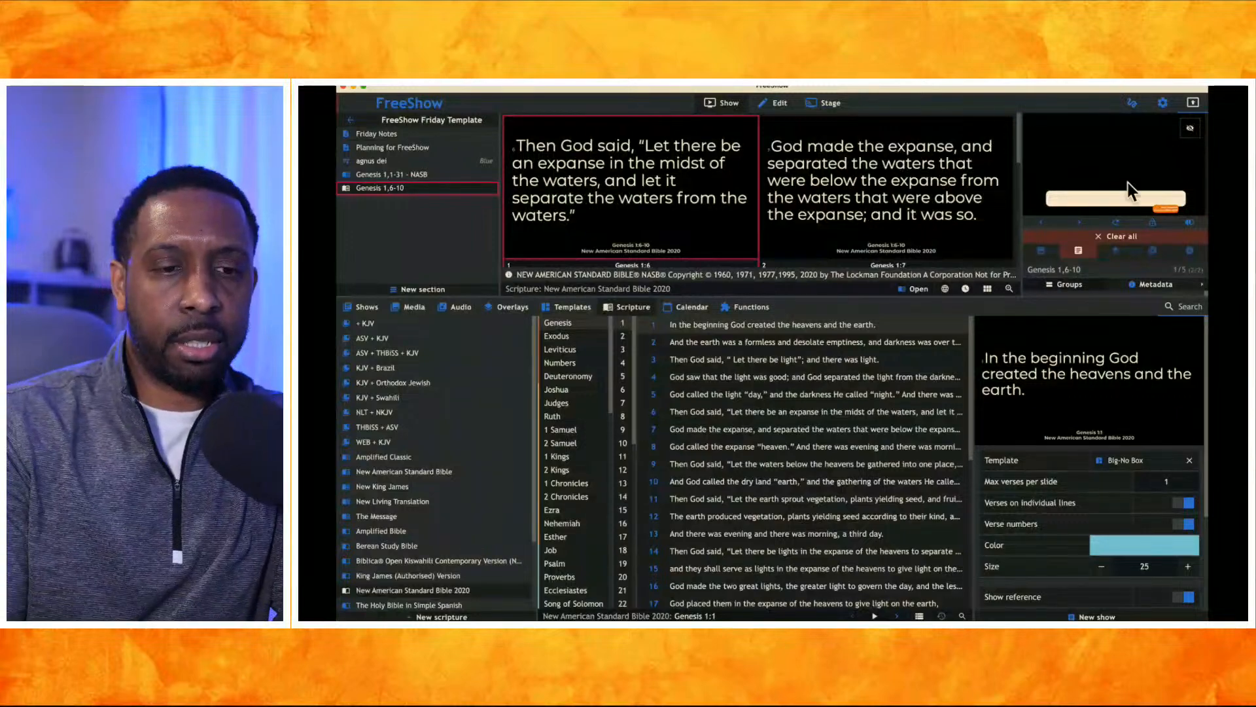
Apply the LT Scrip Box Round template from the Scripture category to the Genesis 1,6-10 show
left_click(571, 309)
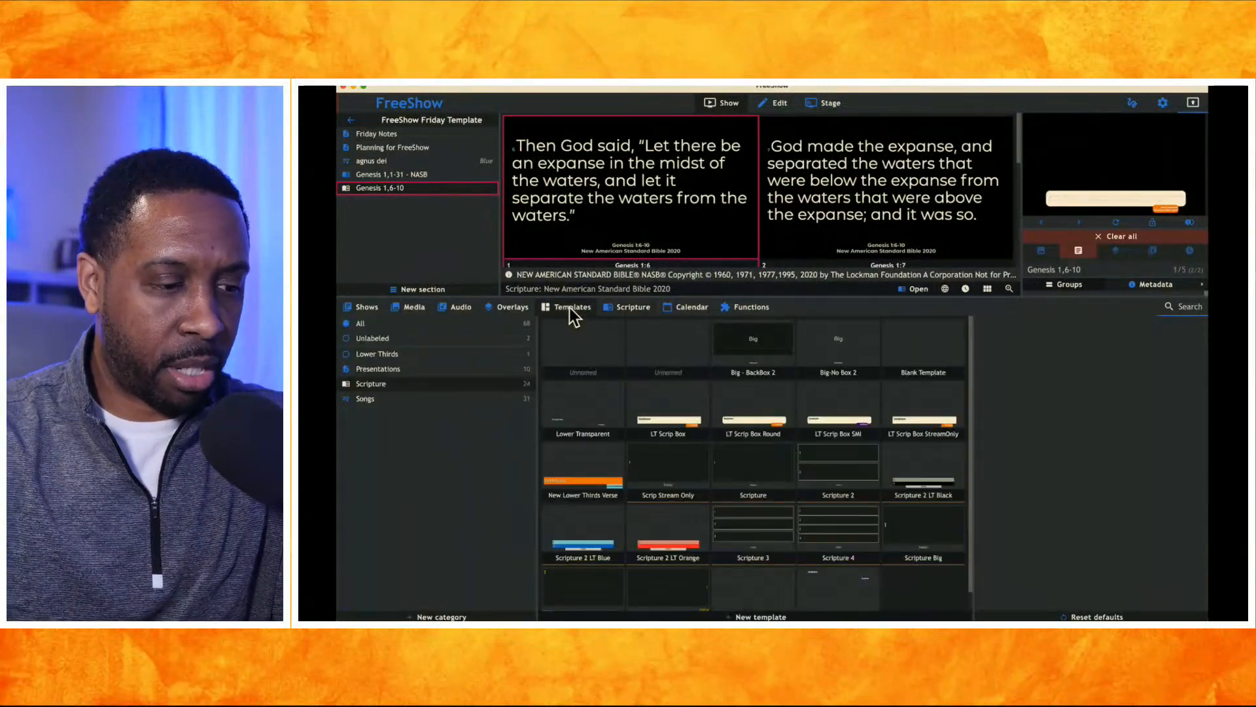
left_click(751, 408)
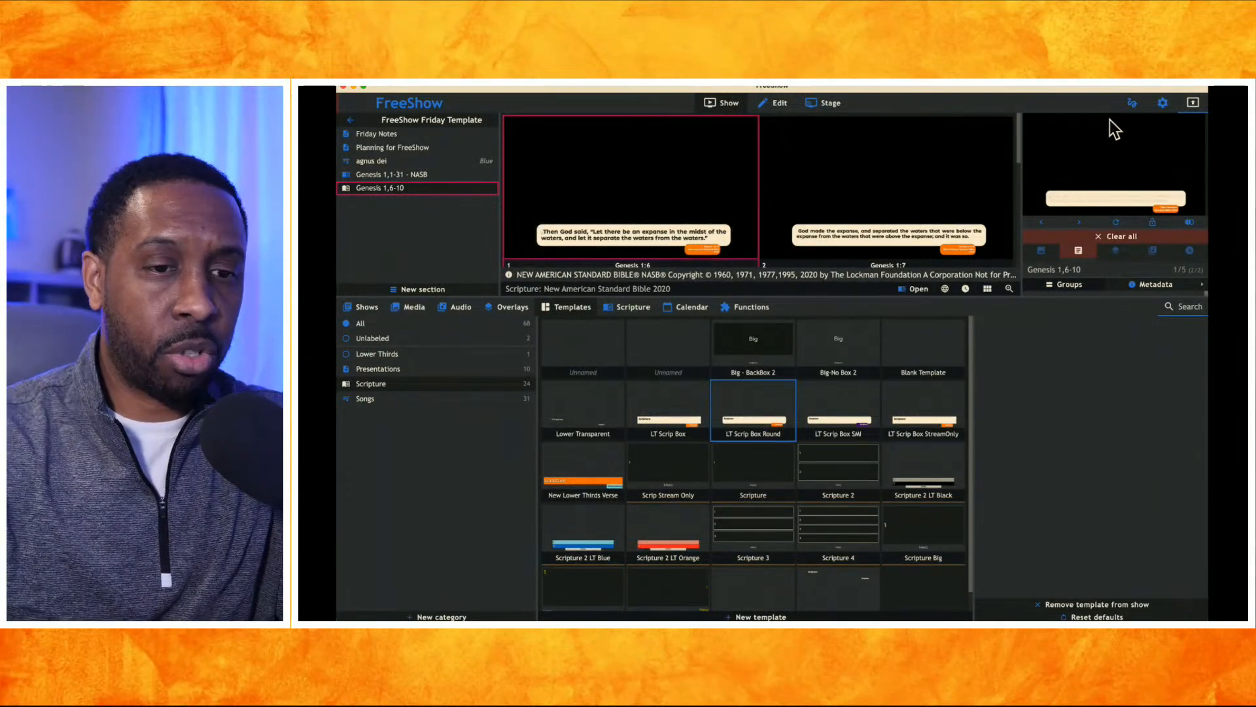
Remove the scripture template override from the Default style and return to the show view
left_click(1163, 102)
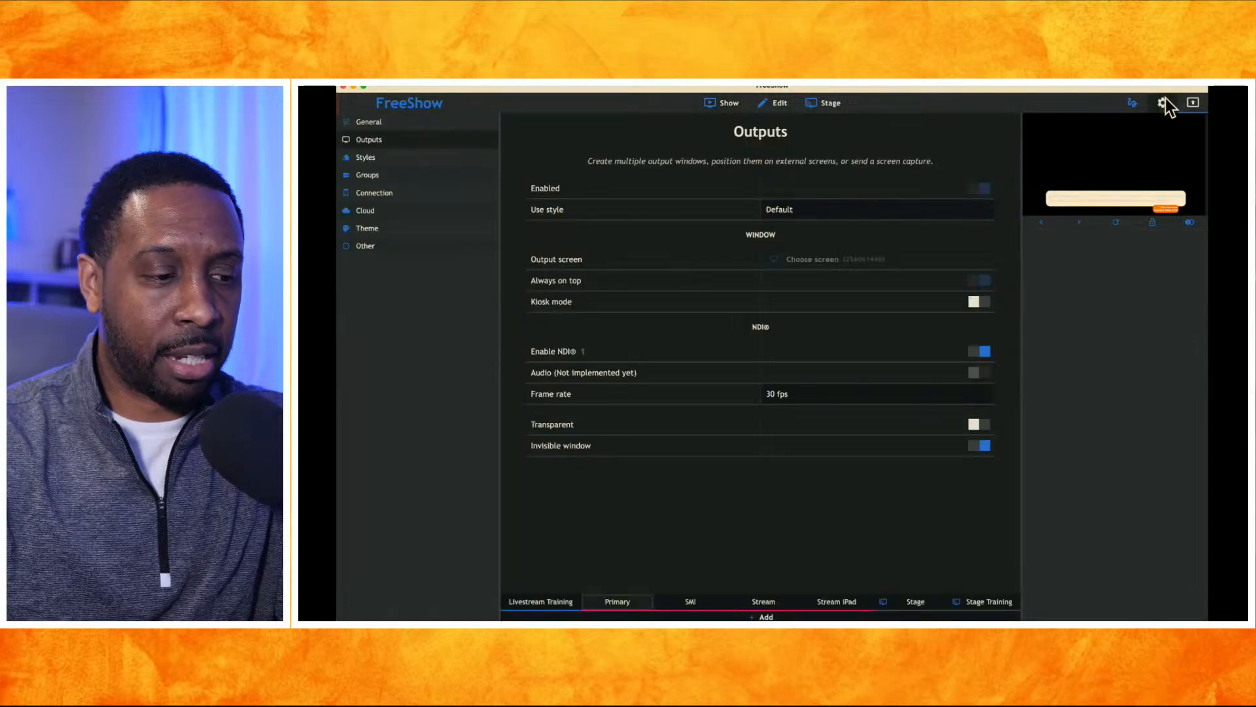
left_click(386, 162)
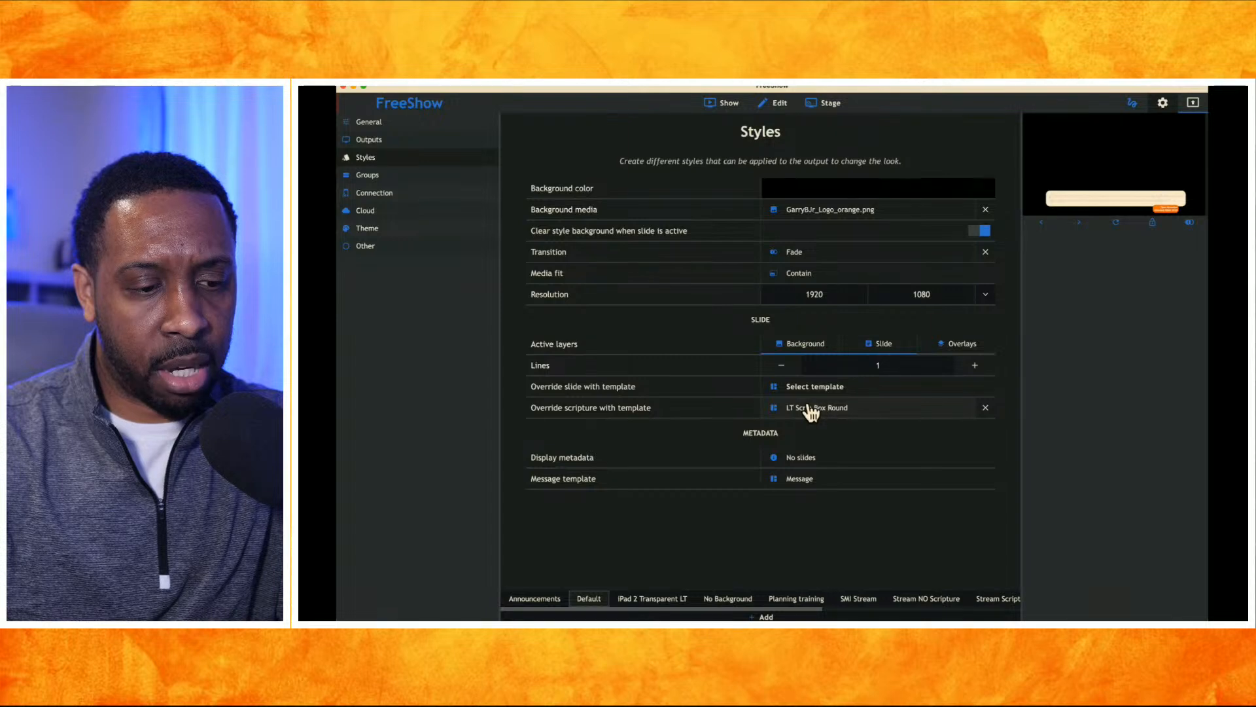
left_click(990, 413)
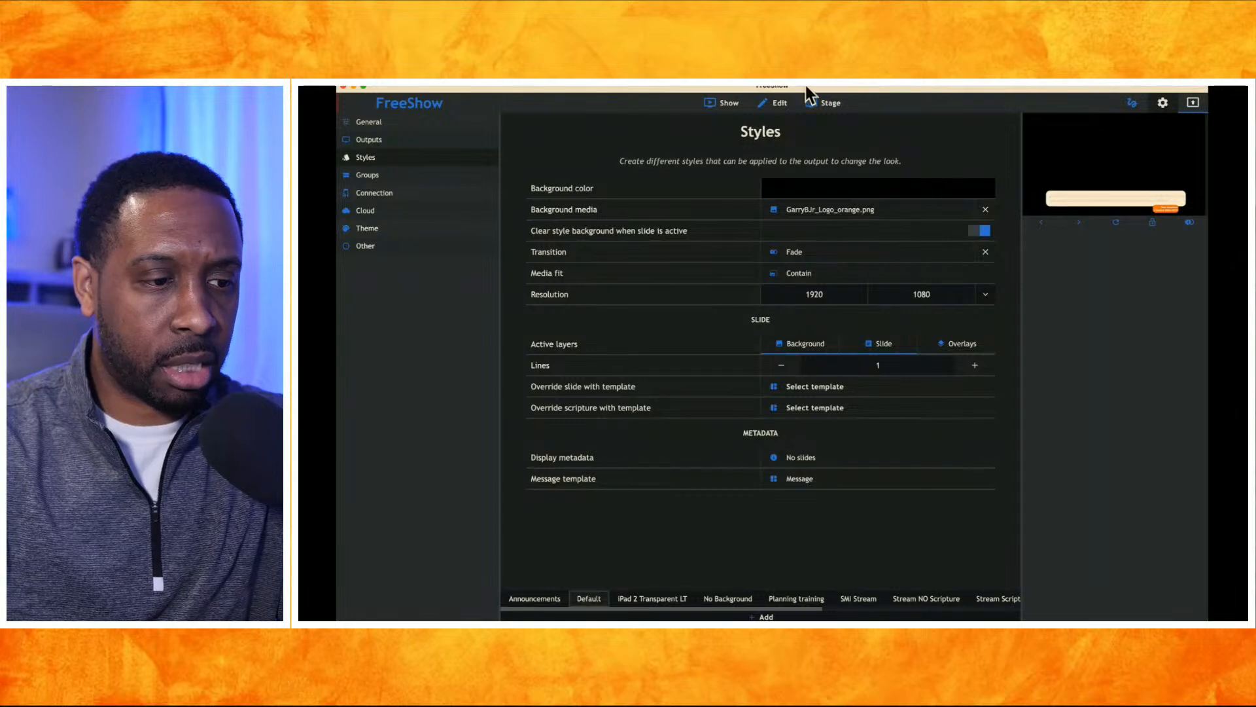
left_click(725, 103)
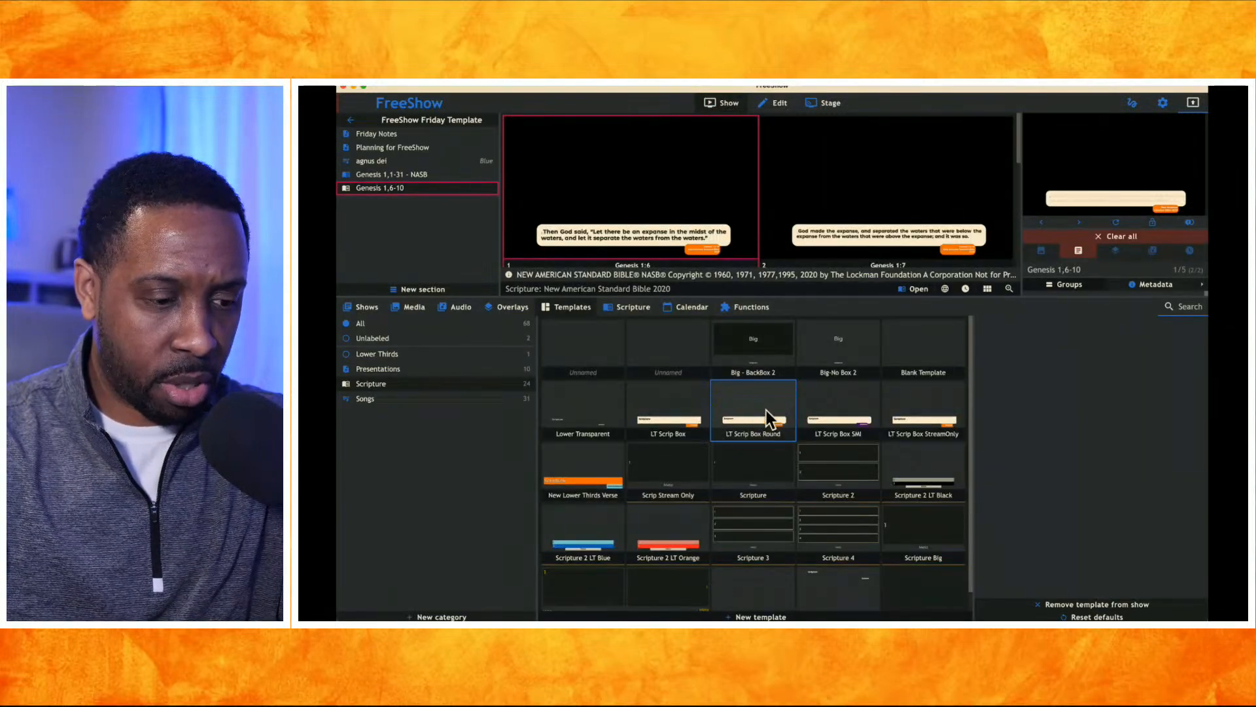
Set the scripture template for the New American Standard Bible 2020 to LT Scrip Box
left_click(631, 303)
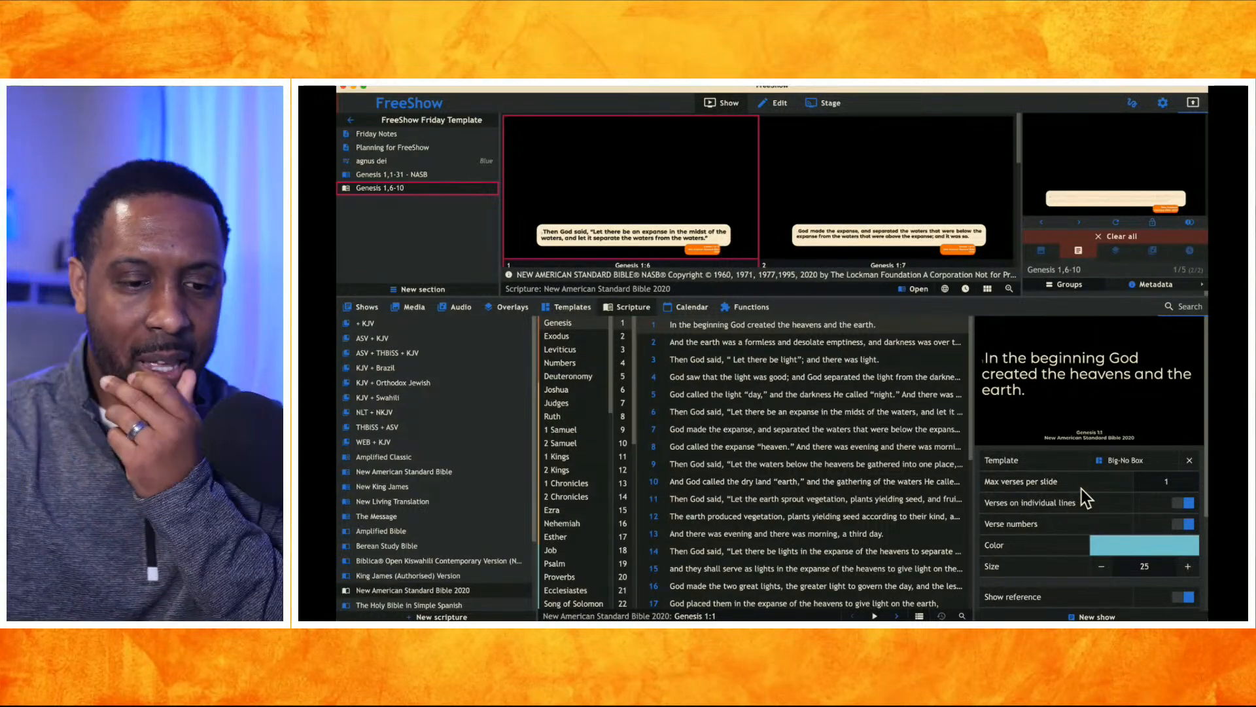
left_click(1160, 458)
scroll(827, 412, "down", 3)
scroll(827, 411, "down", 3)
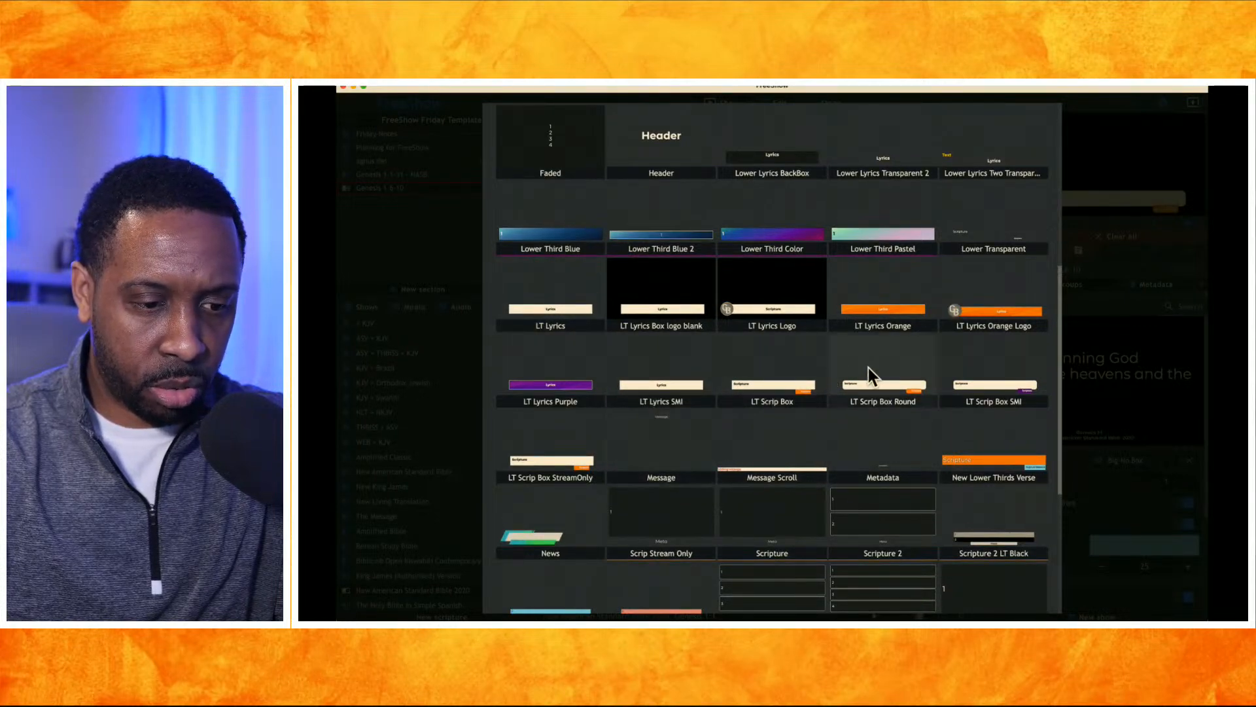
left_click(783, 368)
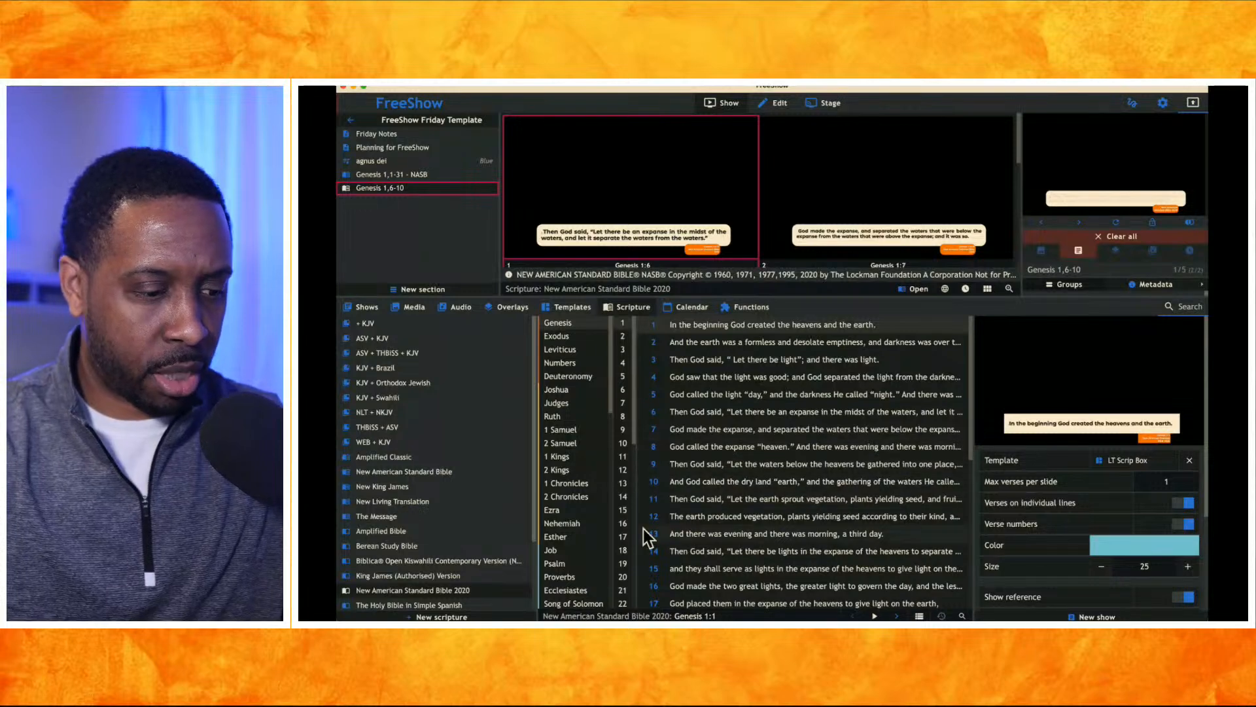
left_click(573, 496)
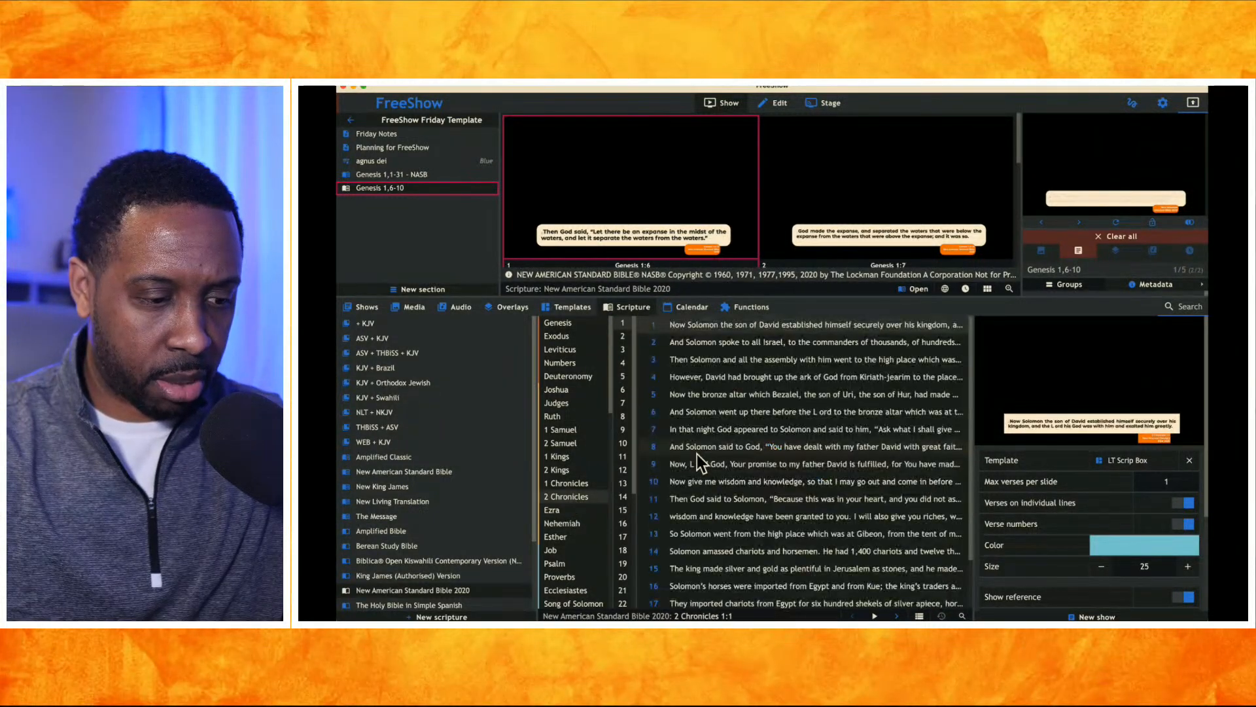
left_click(697, 454)
left_click(731, 537, "shift")
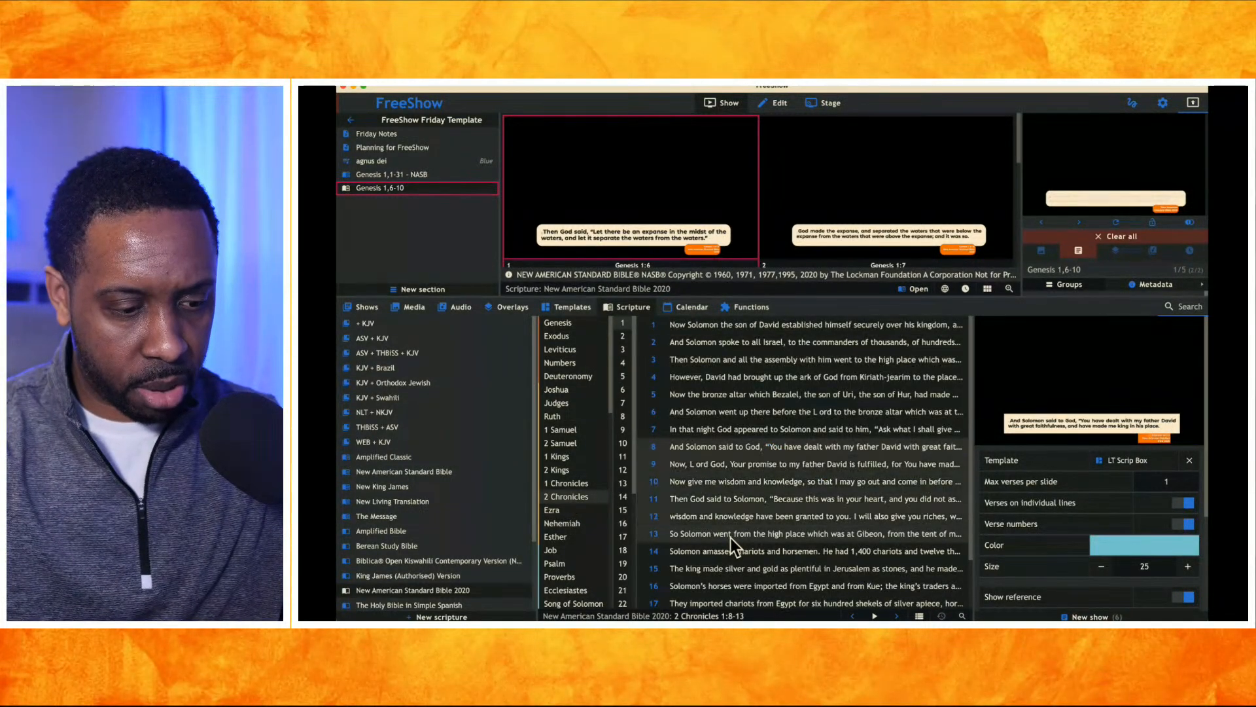
right_click(754, 489)
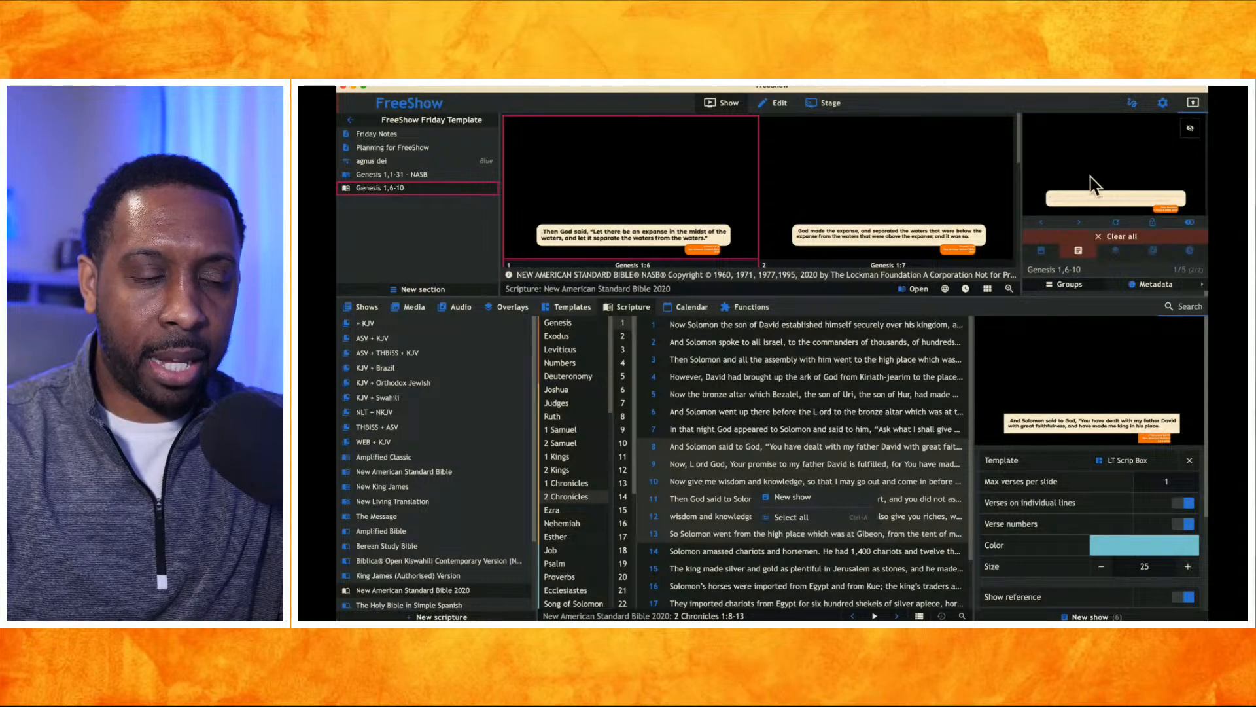
Override scripture with the LT Scrip Box Round template in the Default style, and return to the show view
left_click(1163, 103)
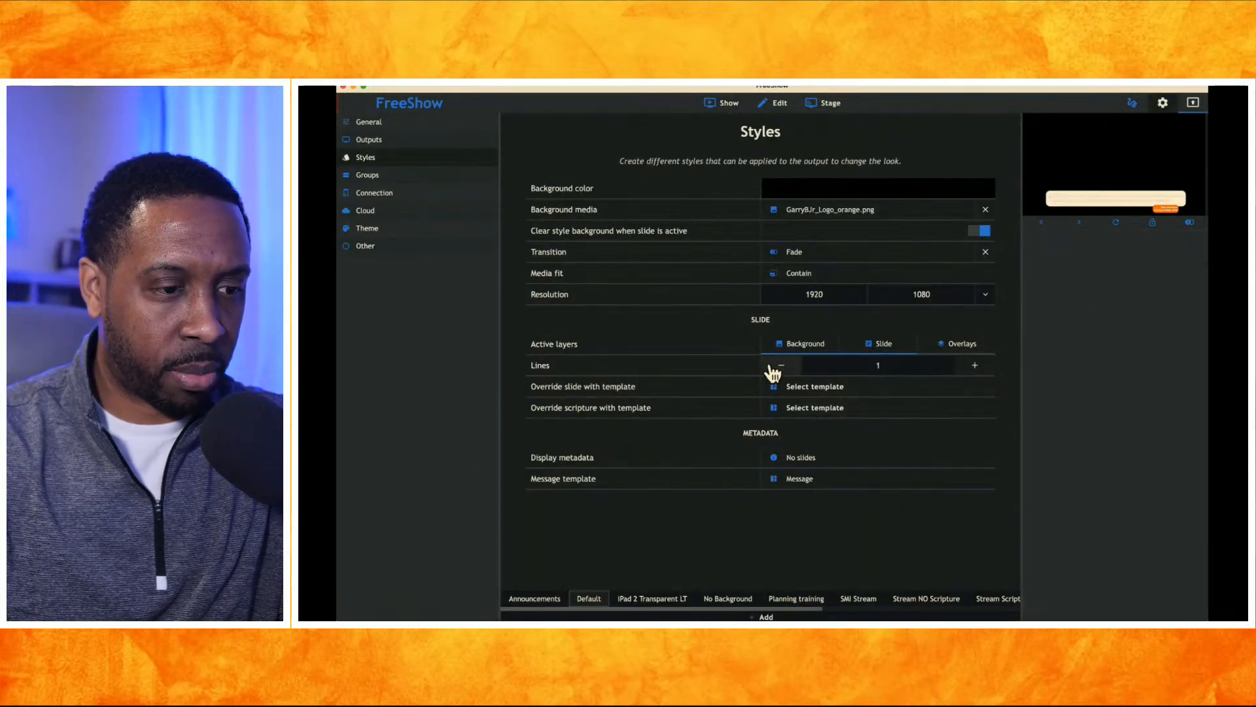
left_click(799, 406)
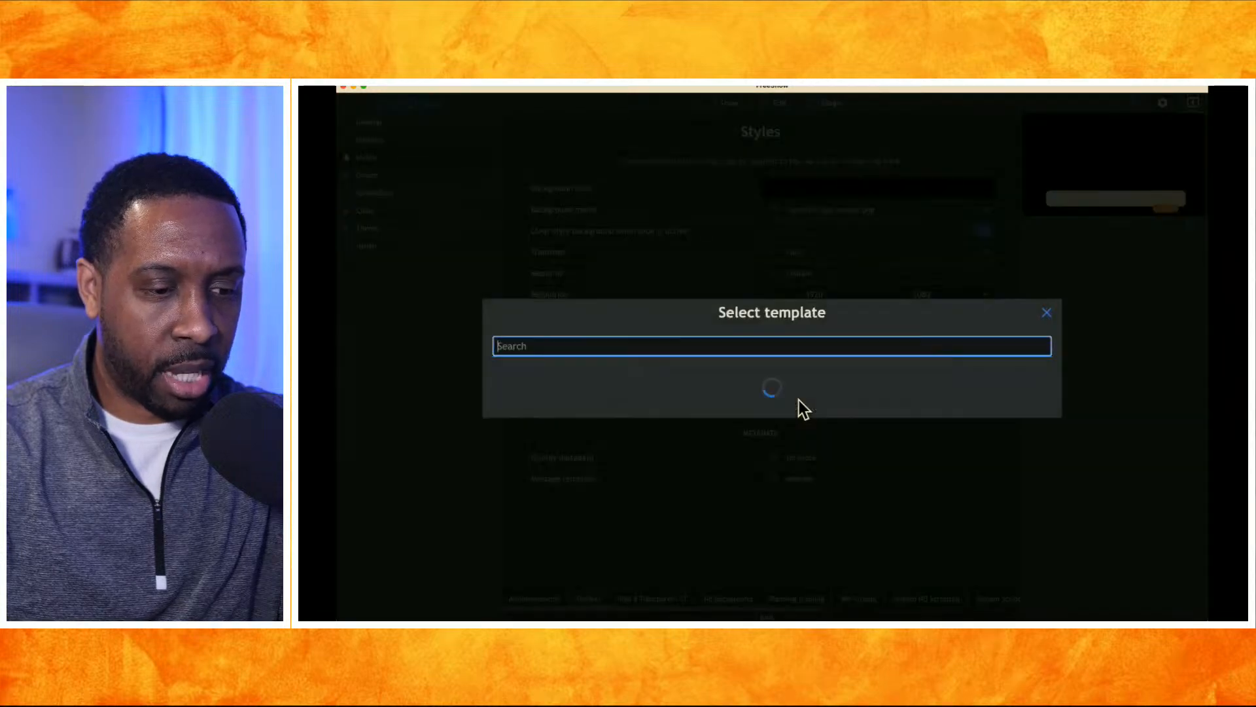
scroll(737, 439, "down", 8)
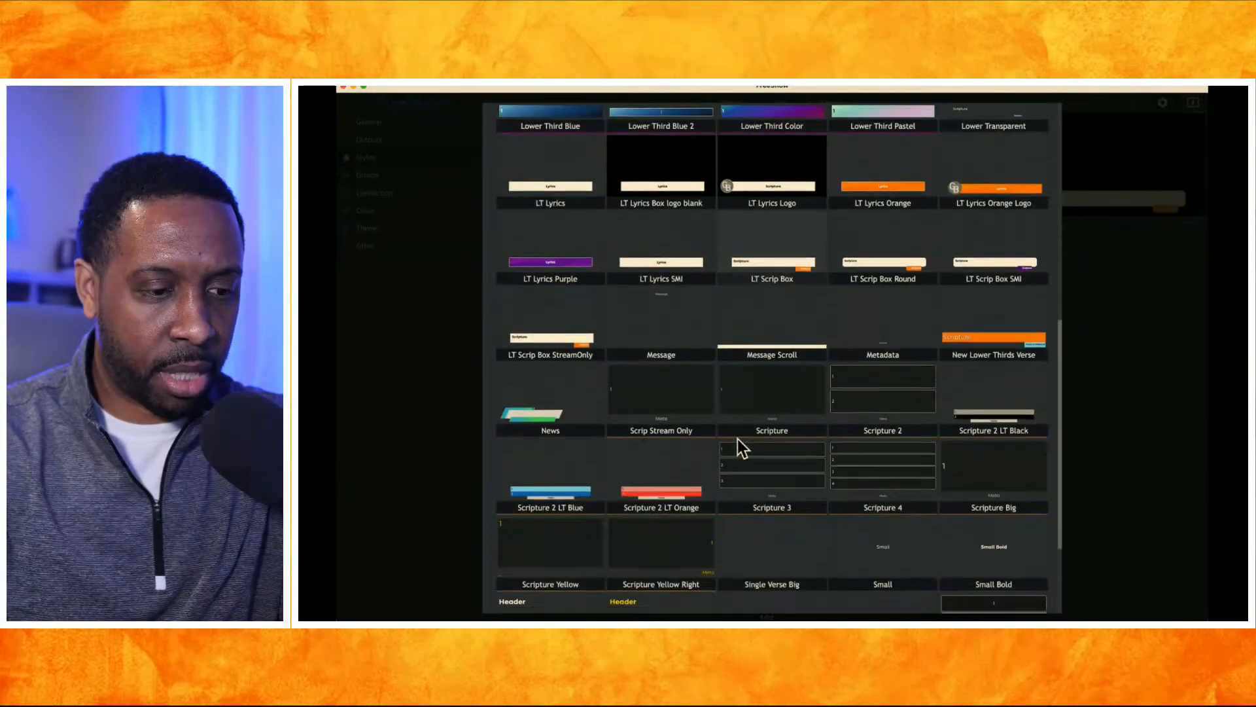
left_click(862, 230)
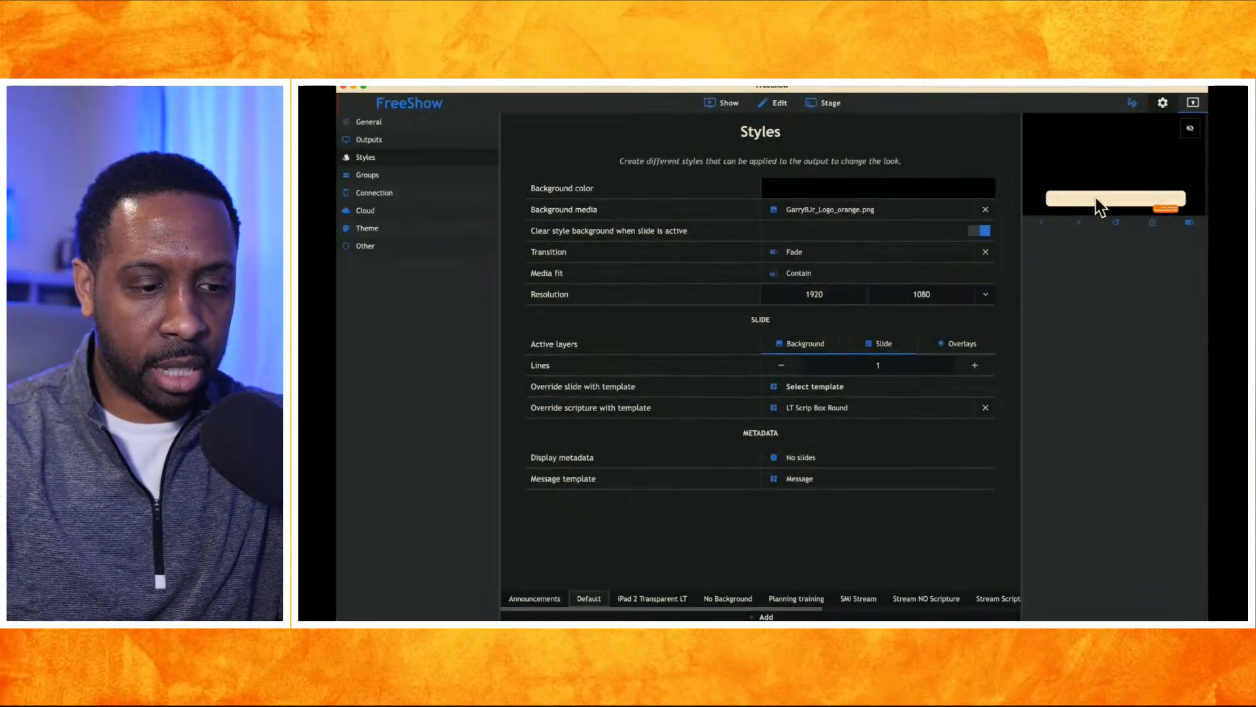
left_click(725, 105)
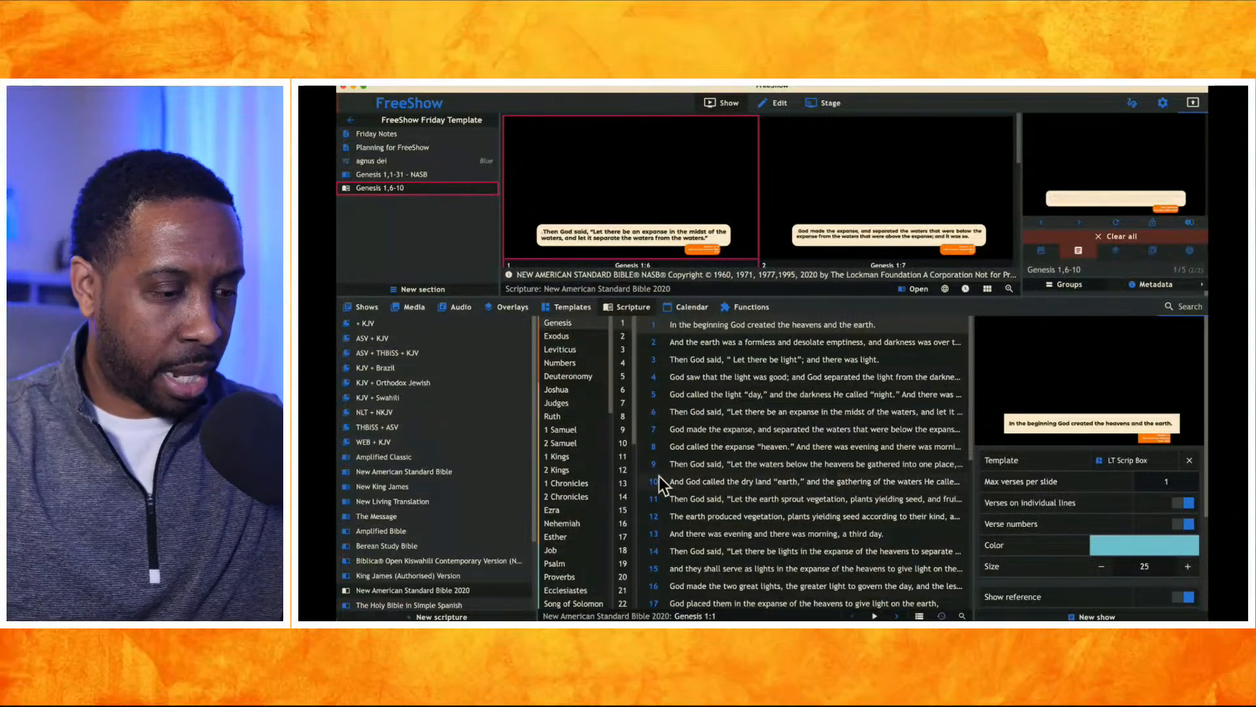
Create a new show from 2 Chronicles 1:7-13 in the New American Standard Bible 2020
scroll(592, 520, "down", 2)
left_click(575, 408)
left_click(711, 434)
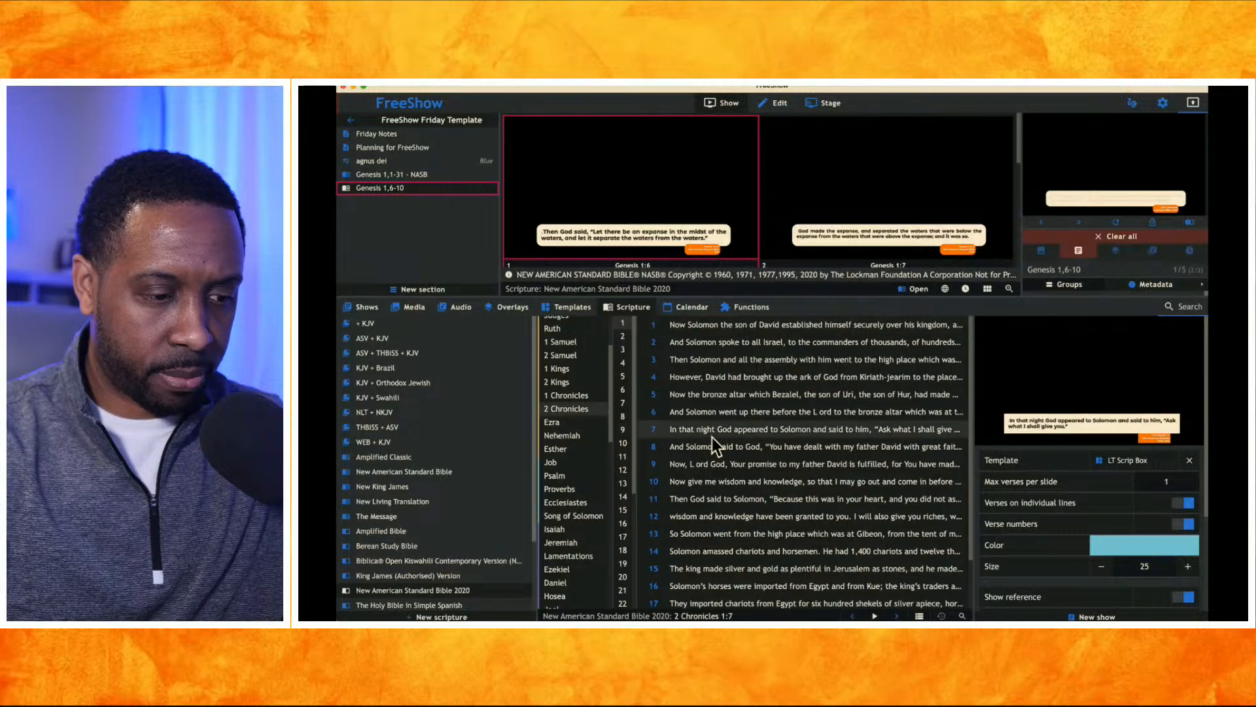
left_click(741, 541, "shift")
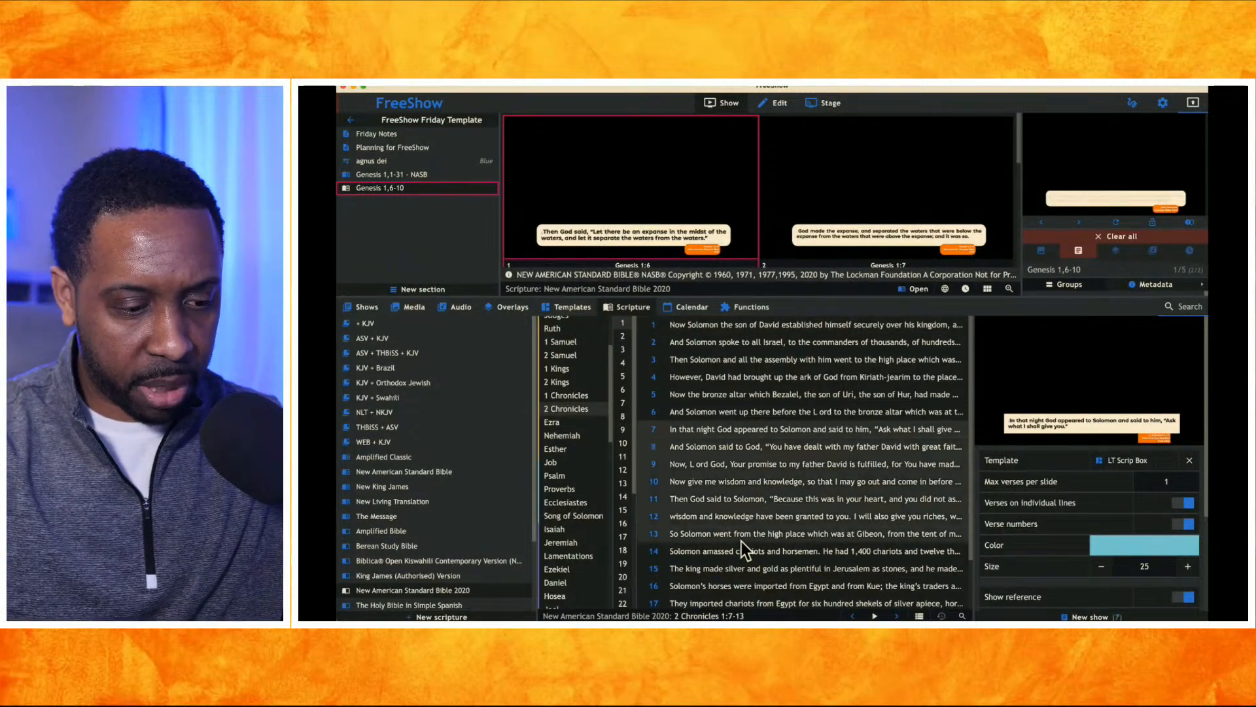
right_click(725, 473)
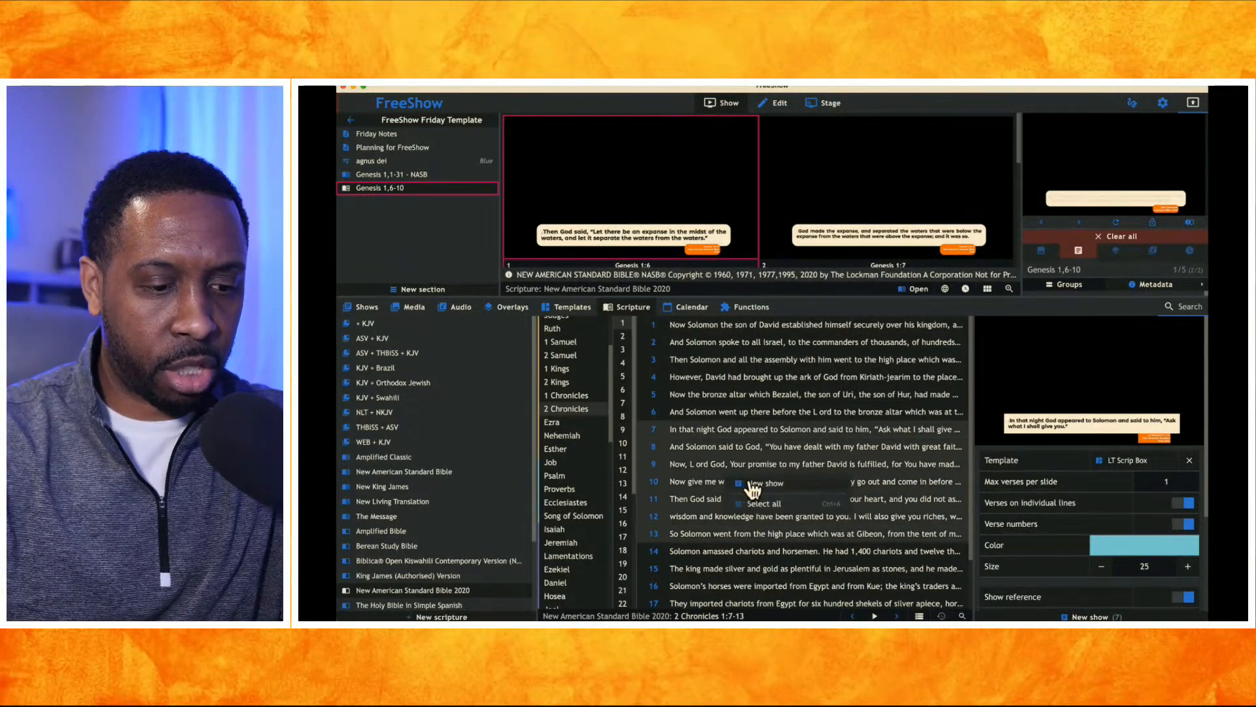
left_click(787, 482)
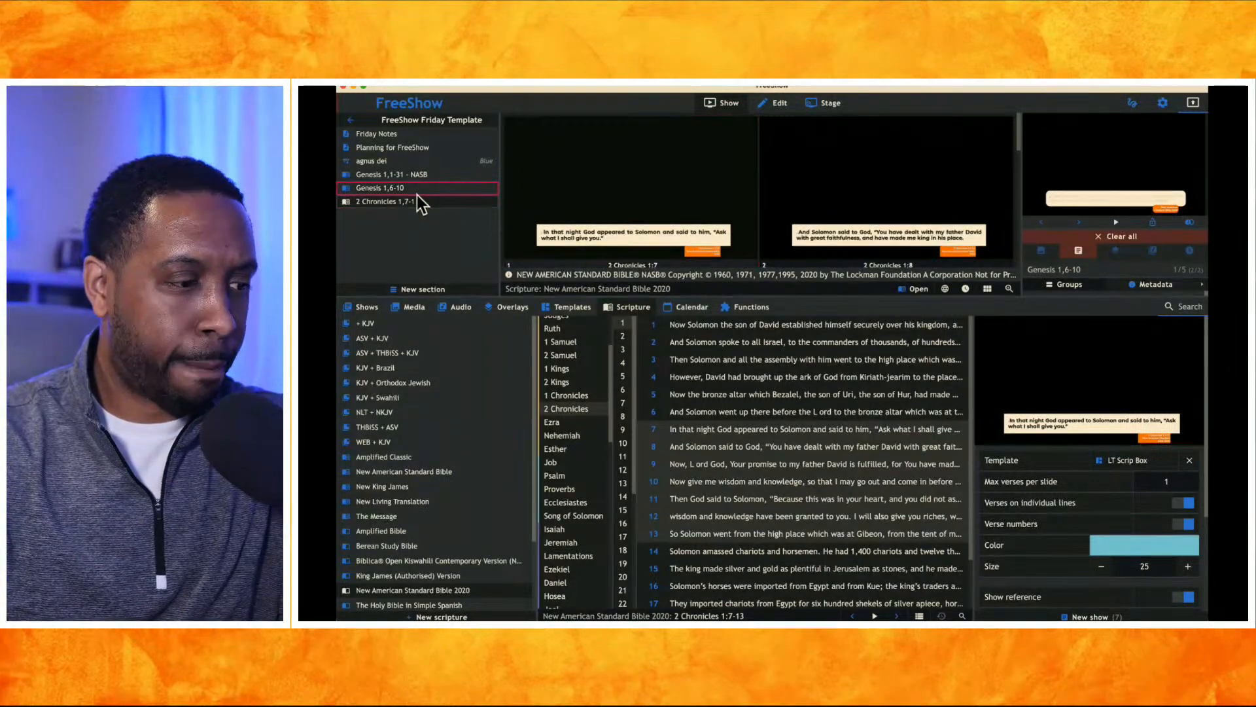
Send the 2 Chronicles 1:7 slide to the output and inspect it in the enlarged output preview
left_click(614, 233)
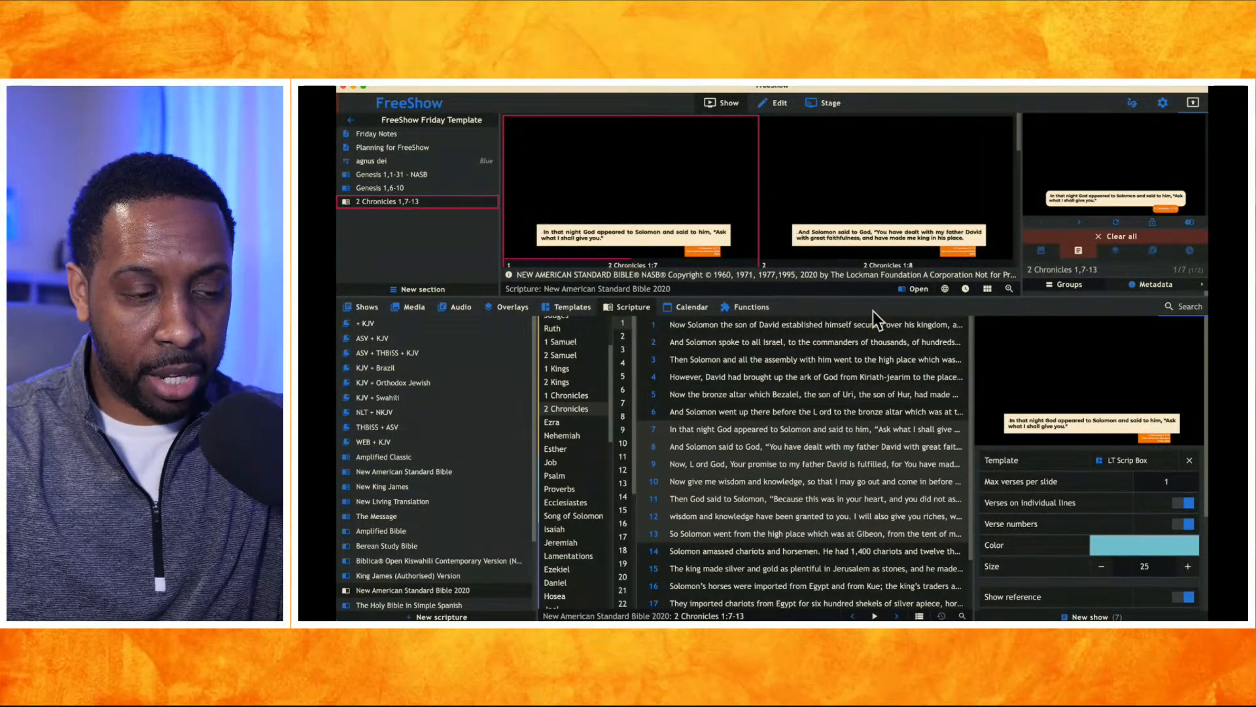
double_click(1139, 195)
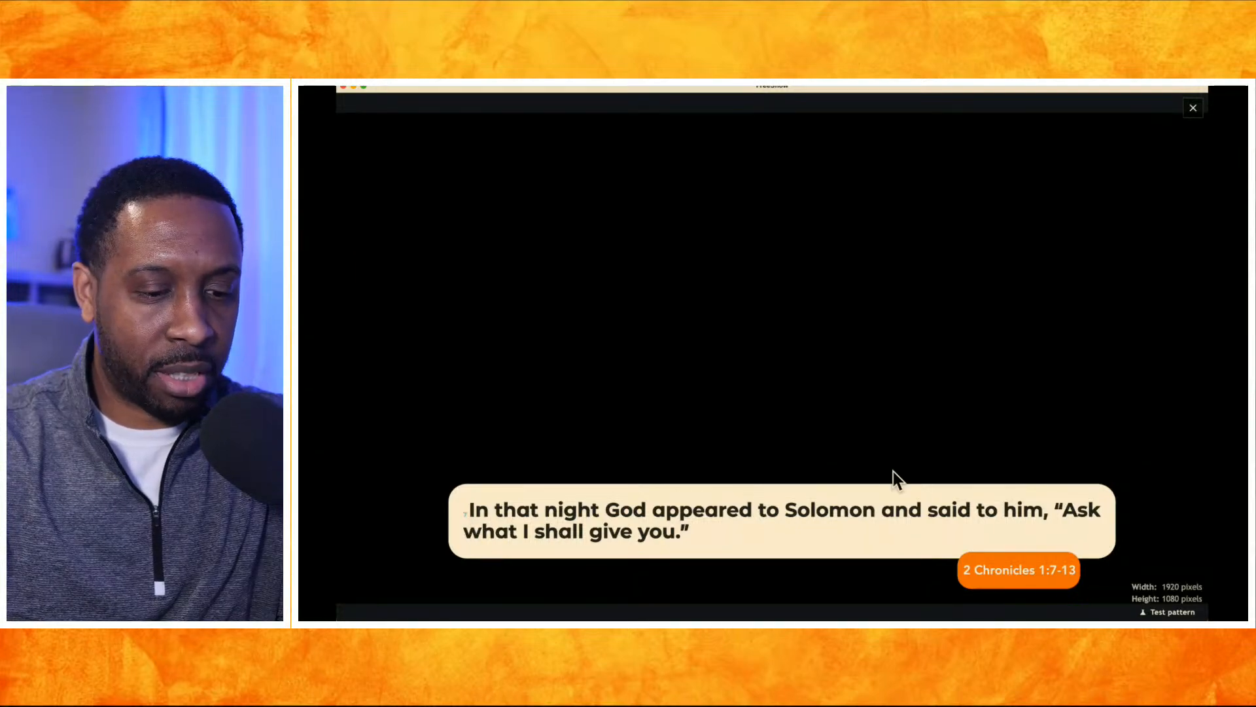
key("Escape")
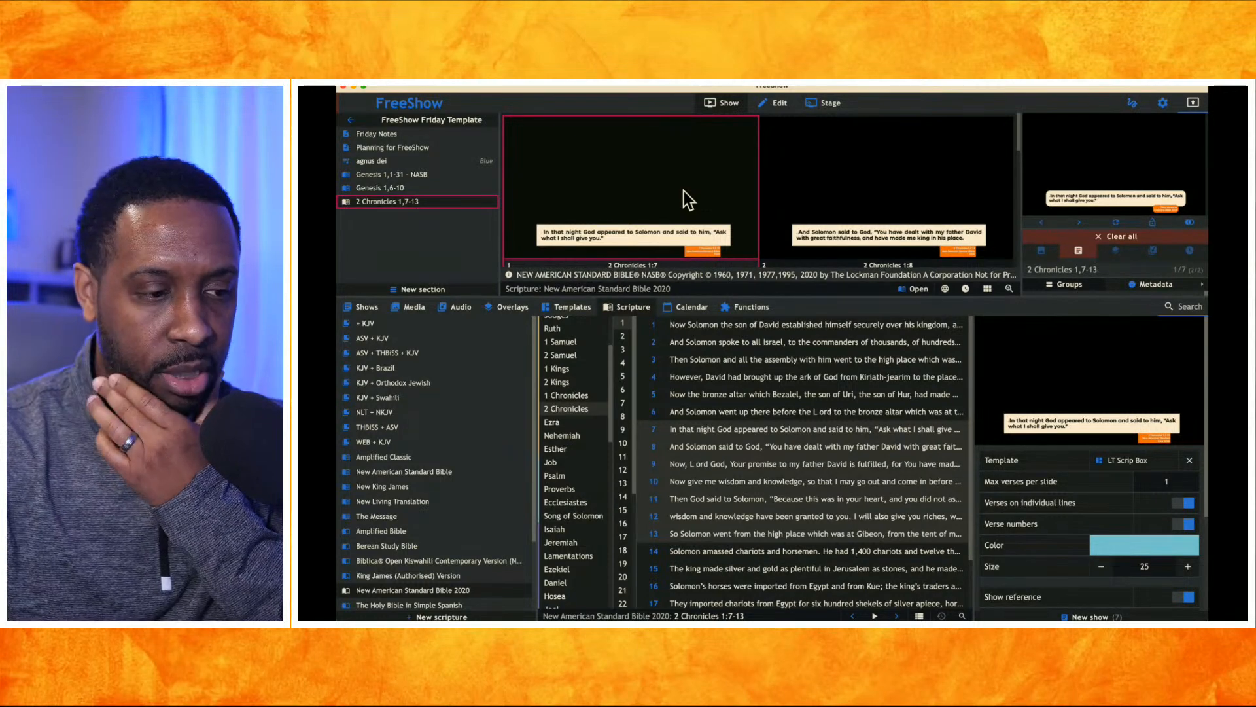
Set the Default style's slide lines to 0 and check the enlarged output preview
left_click(1163, 102)
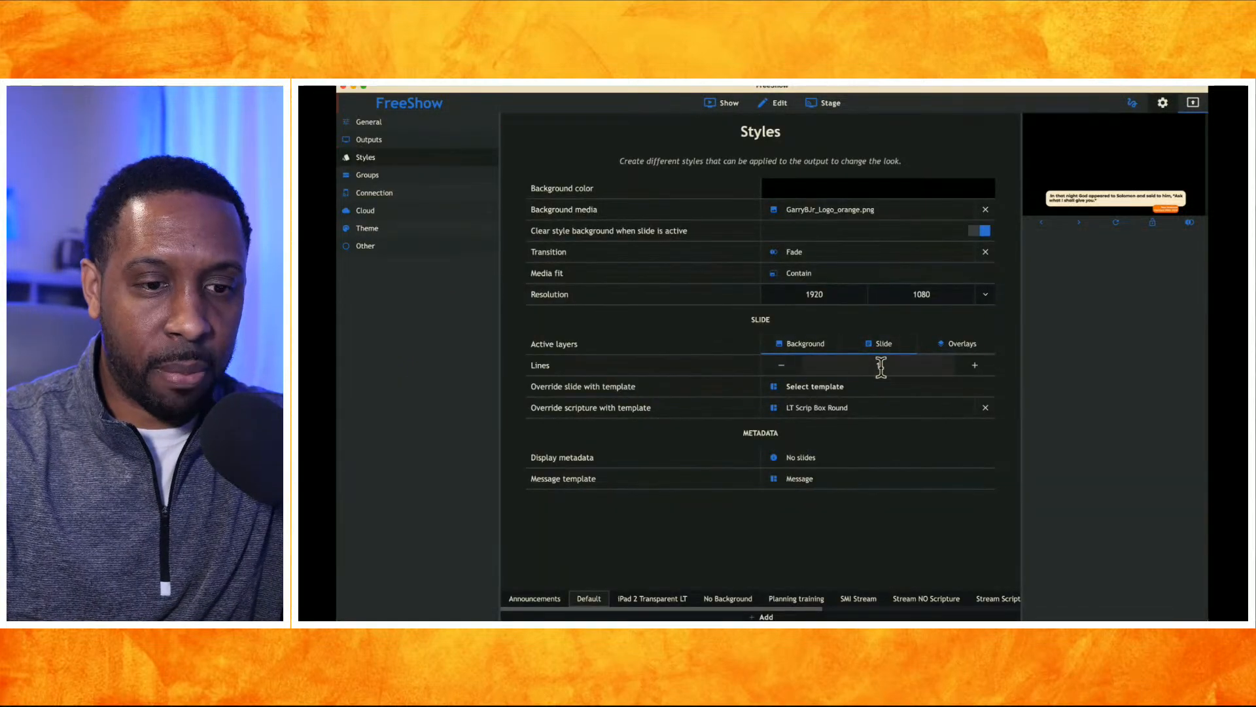
left_click(783, 366)
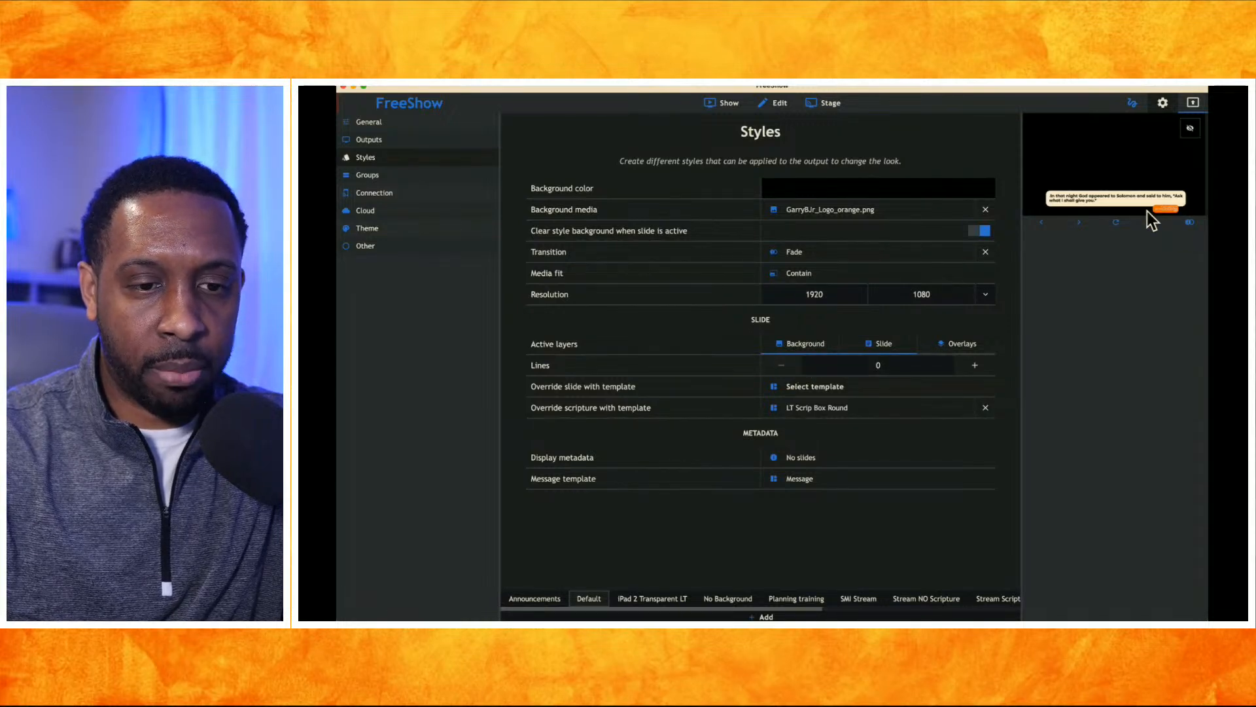
double_click(1121, 199)
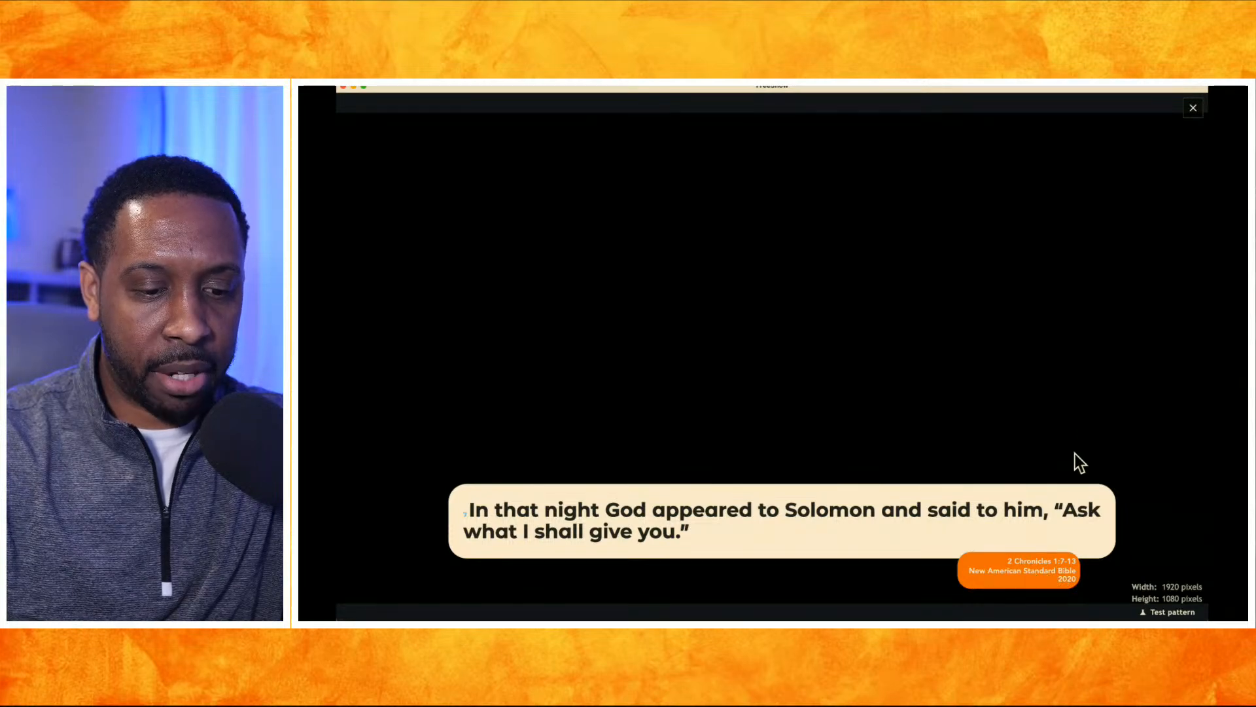
left_click(1101, 263)
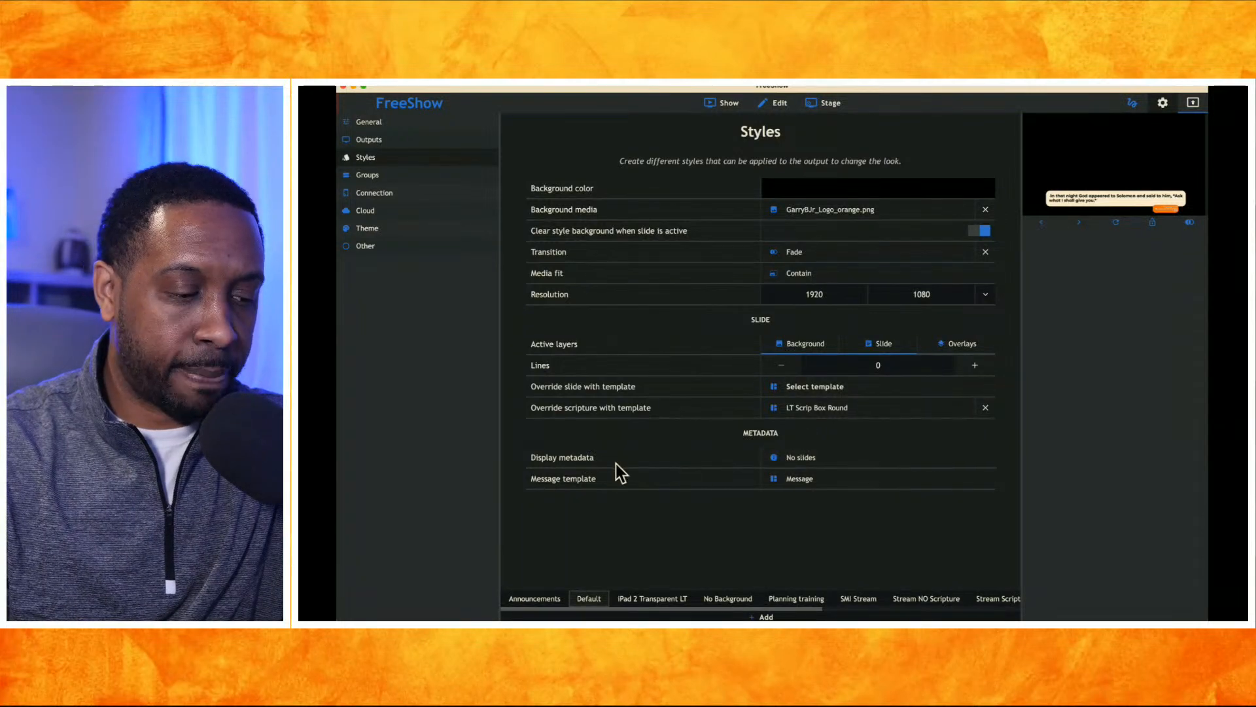
Review the Default style's metadata display options and the templates available for its messages, keeping the current choices
left_click(793, 461)
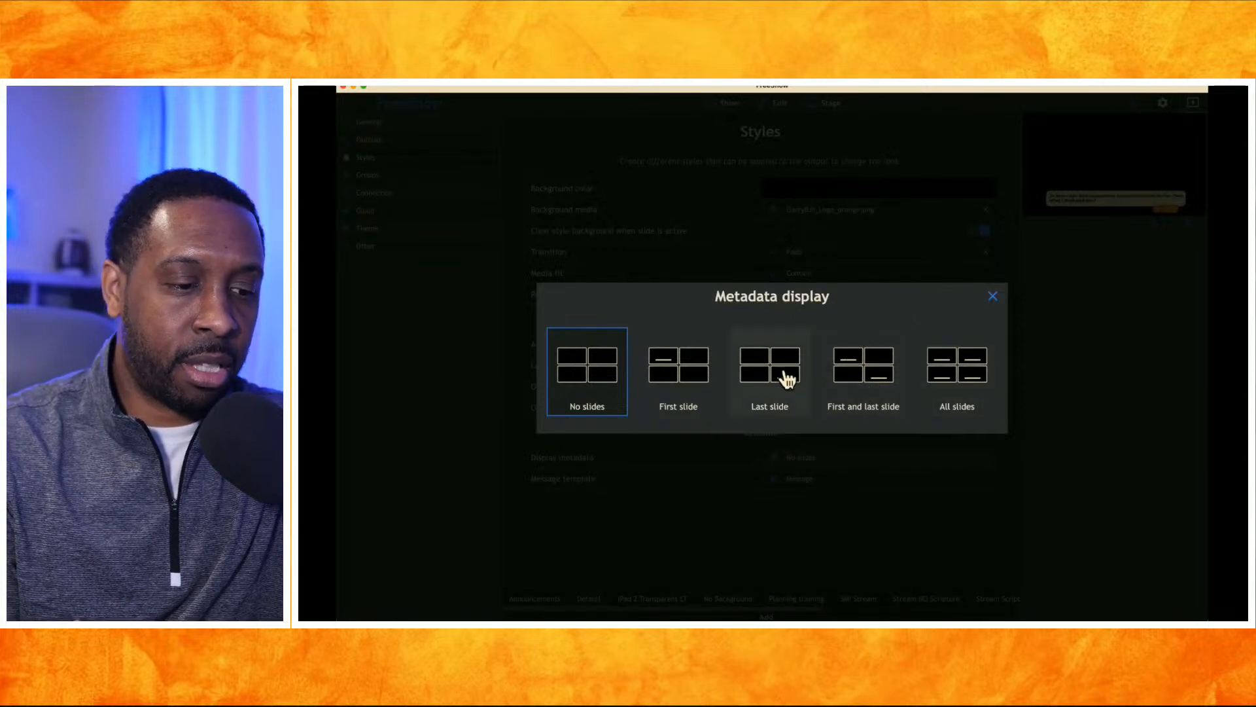
left_click(994, 298)
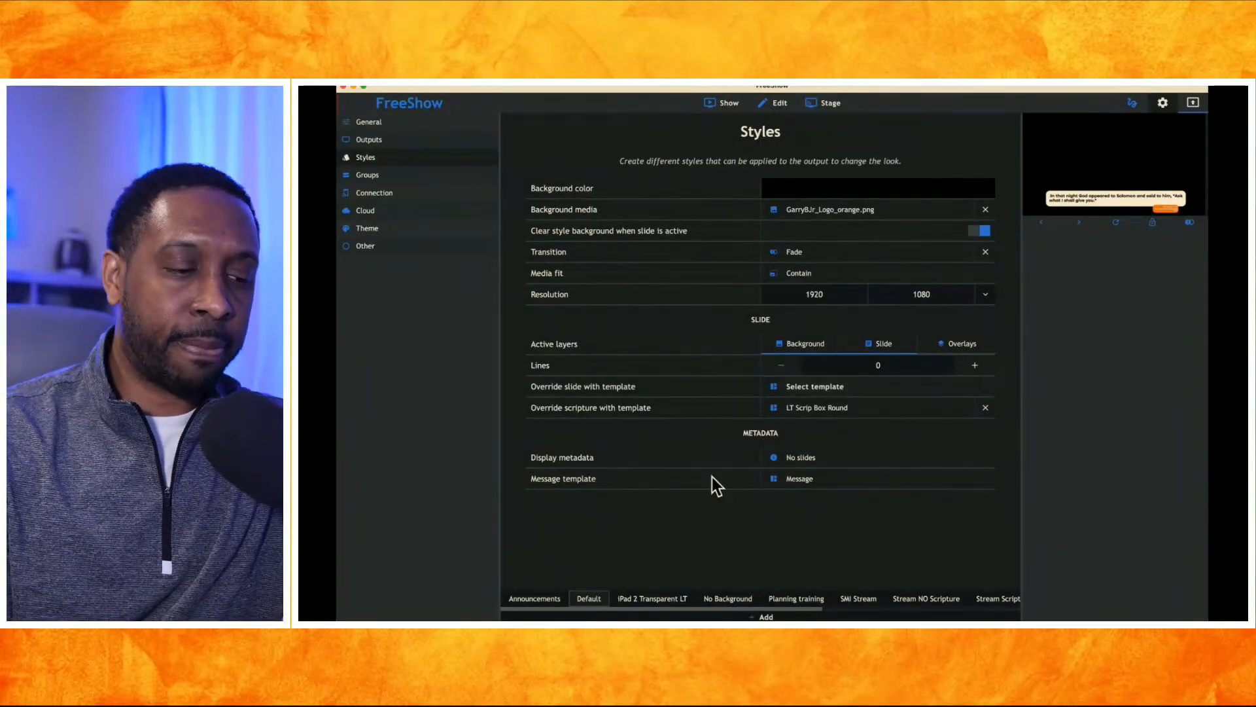
left_click(786, 480)
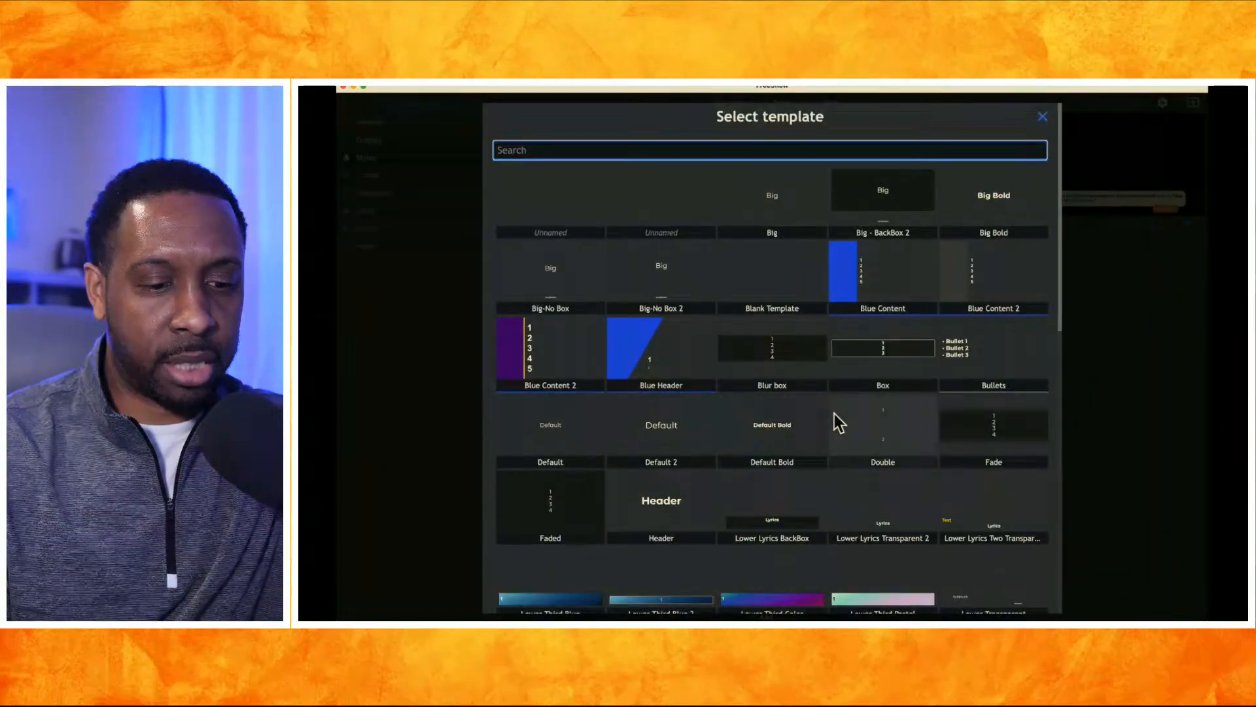
scroll(835, 416, "down", 5)
scroll(834, 413, "down", 1)
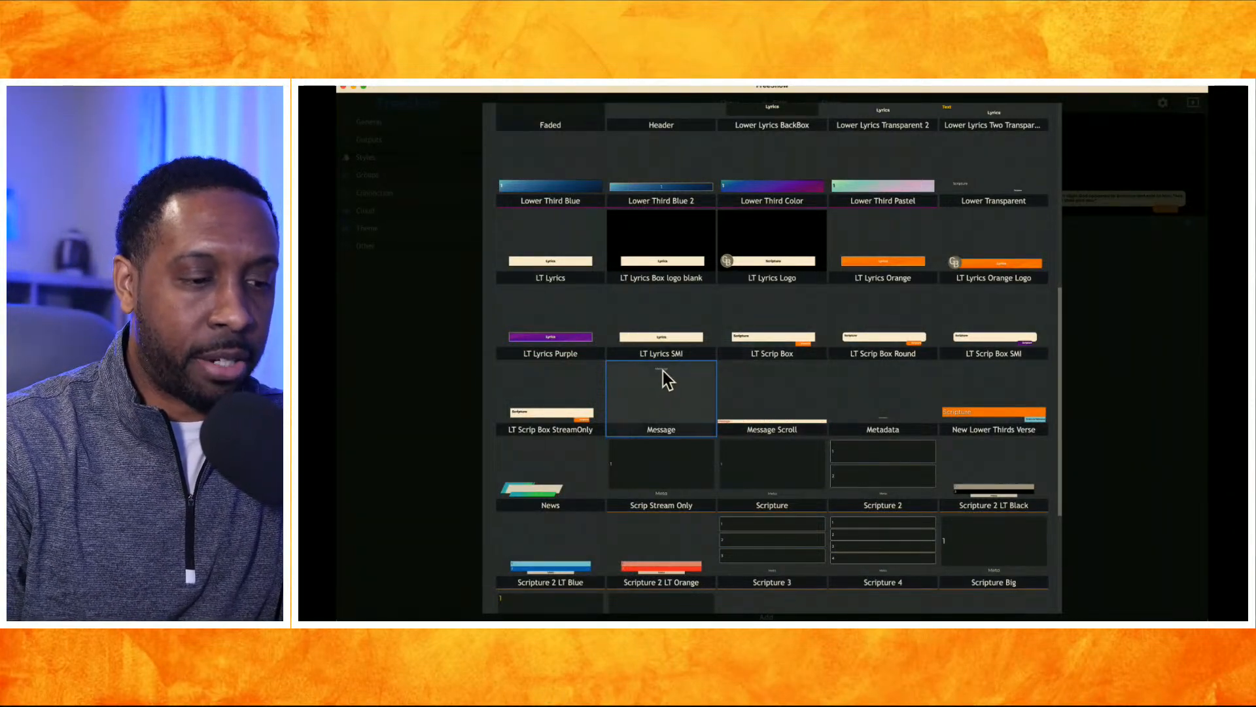
left_click(1127, 370)
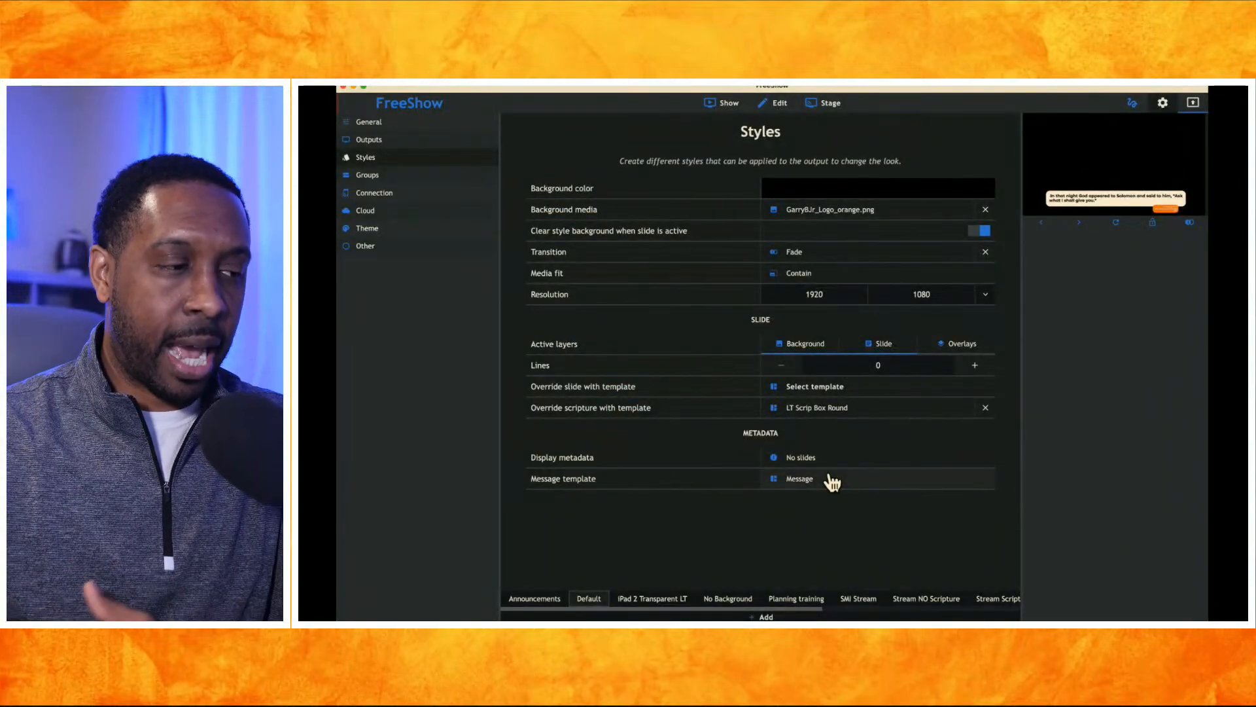
Clear the style assigned to the Primary output by choosing the blank (—) option in the output settings
left_click(373, 139)
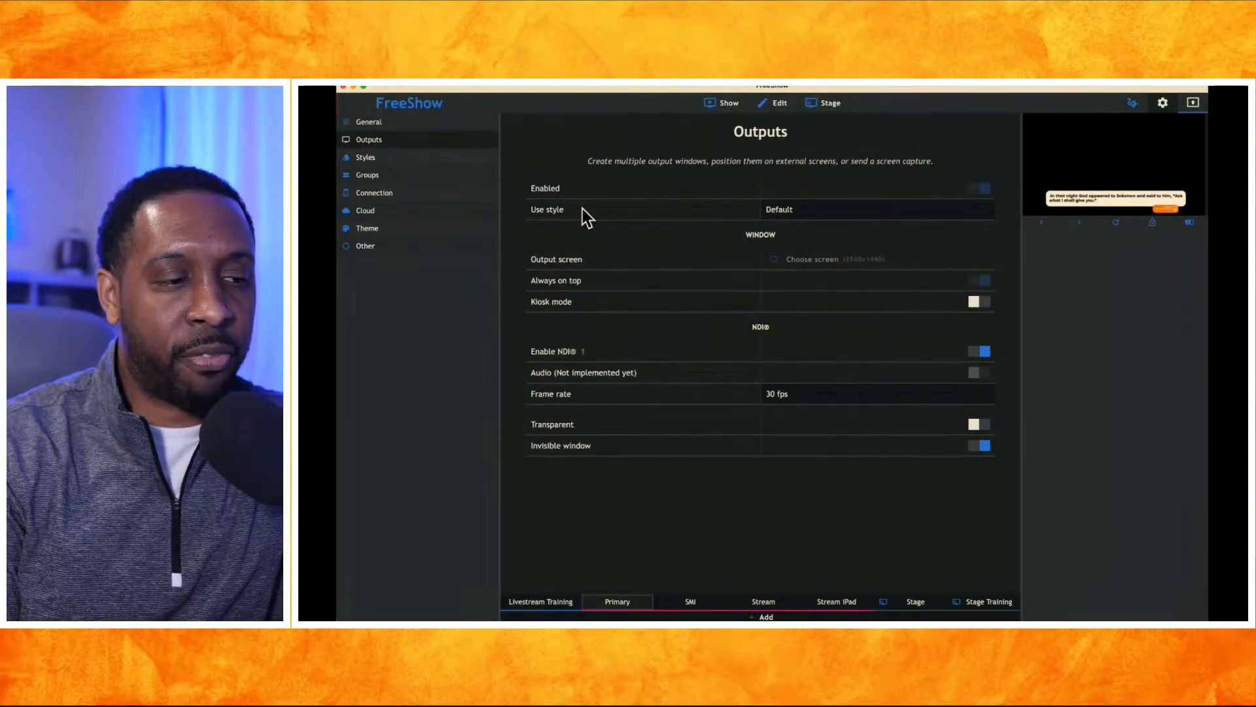
left_click(783, 214)
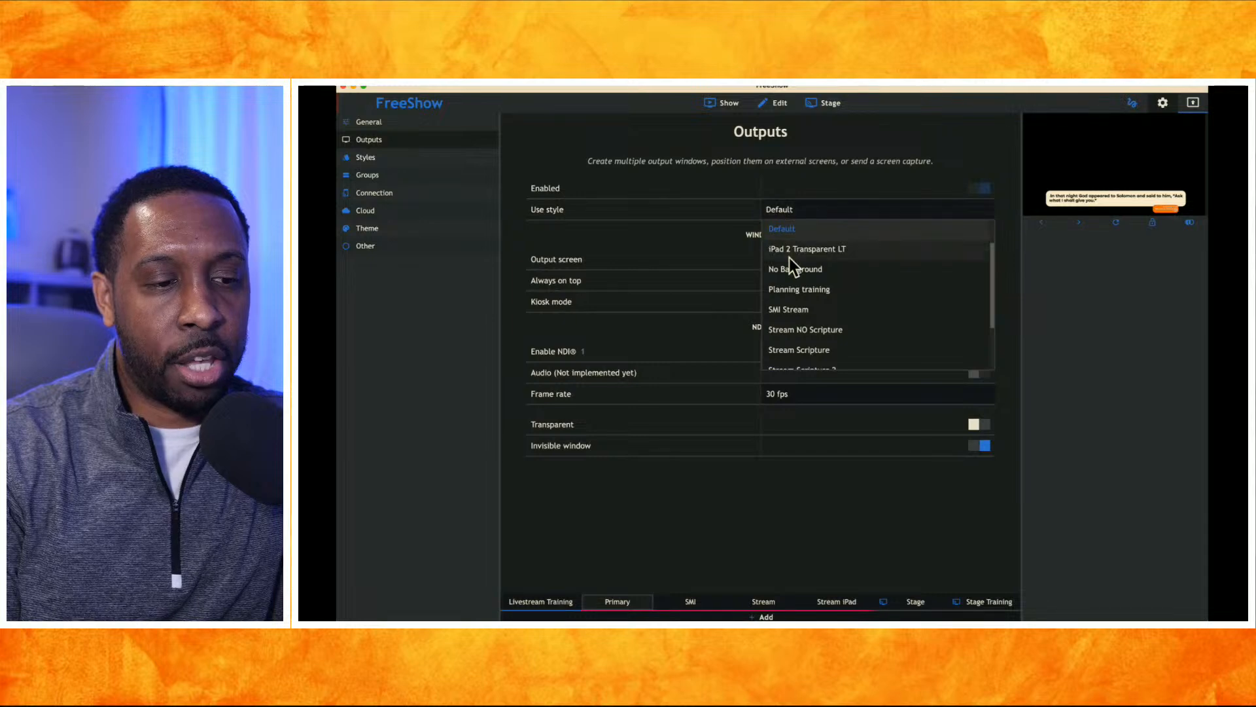
scroll(789, 257, "down", 3)
scroll(789, 257, "up", 3)
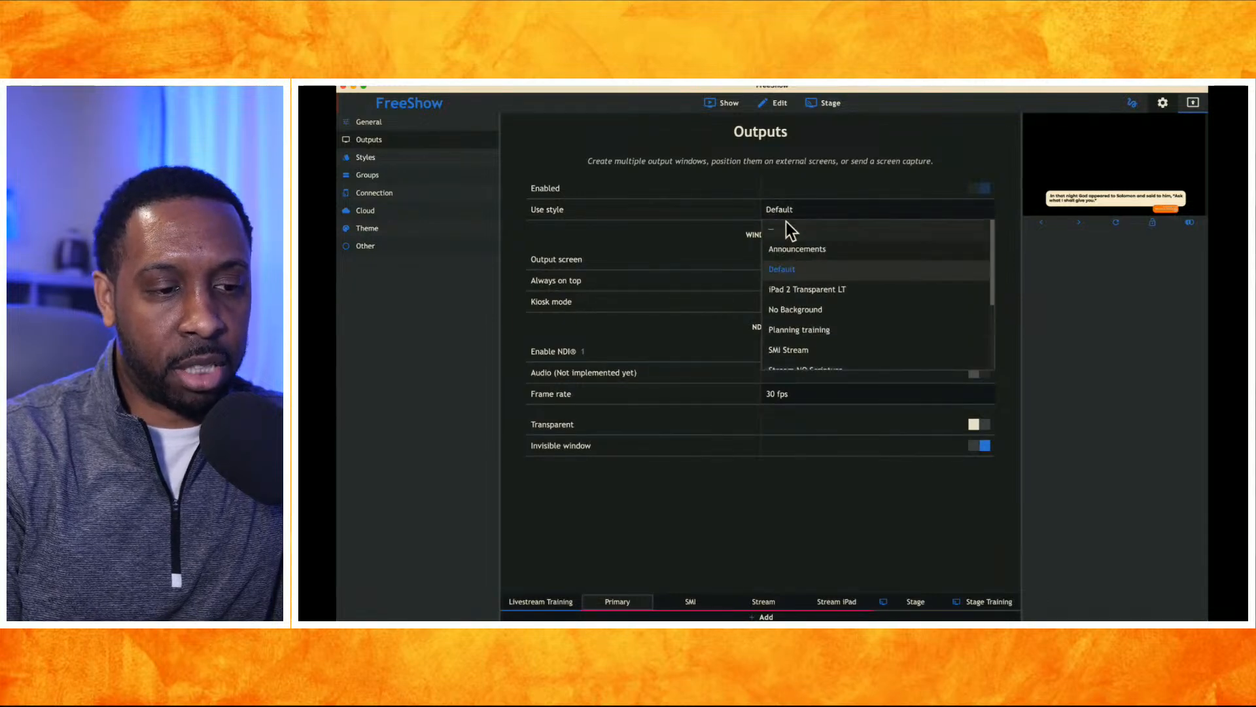
left_click(776, 227)
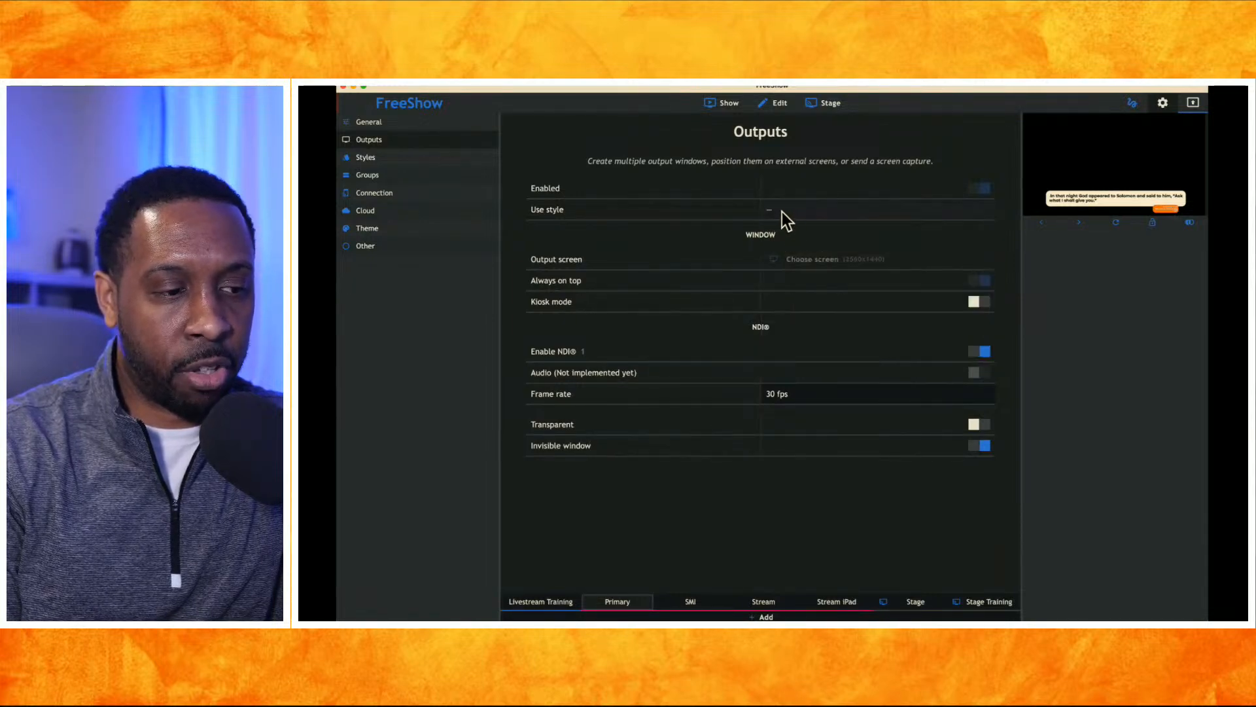
Look through the list of styles that can be assigned to the Primary output
left_click(782, 211)
scroll(791, 280, "down", 4)
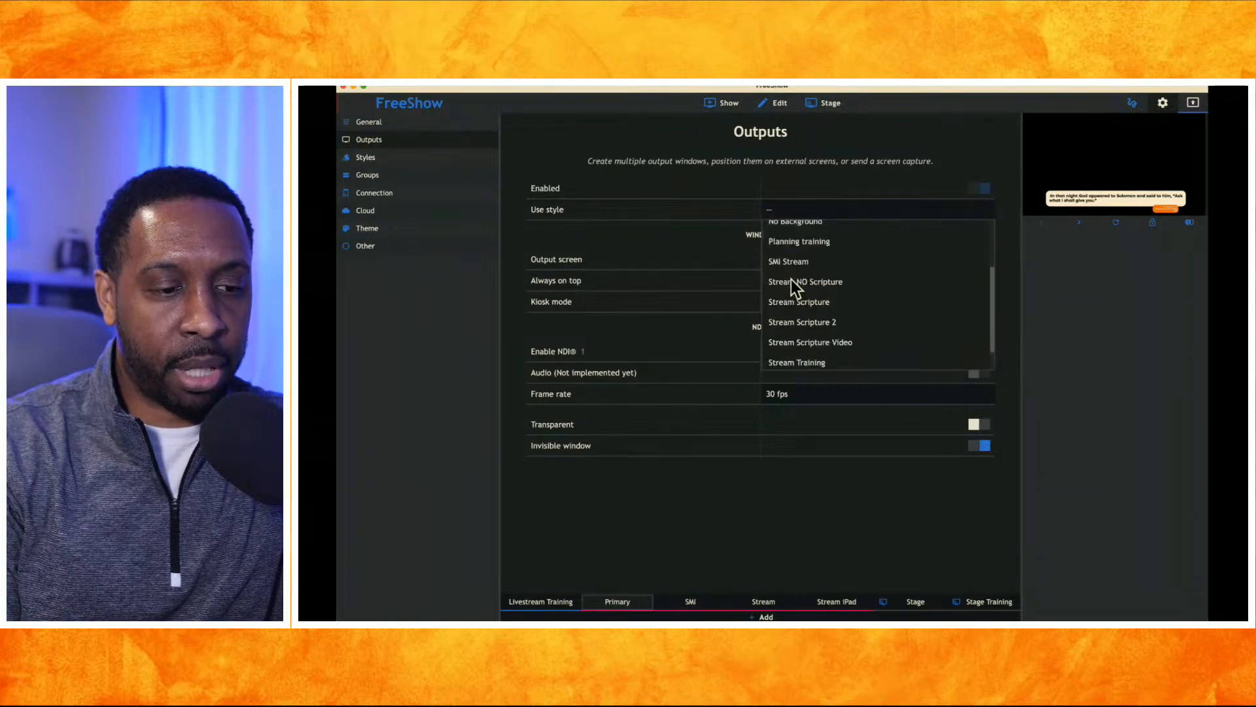
scroll(787, 254, "up", 4)
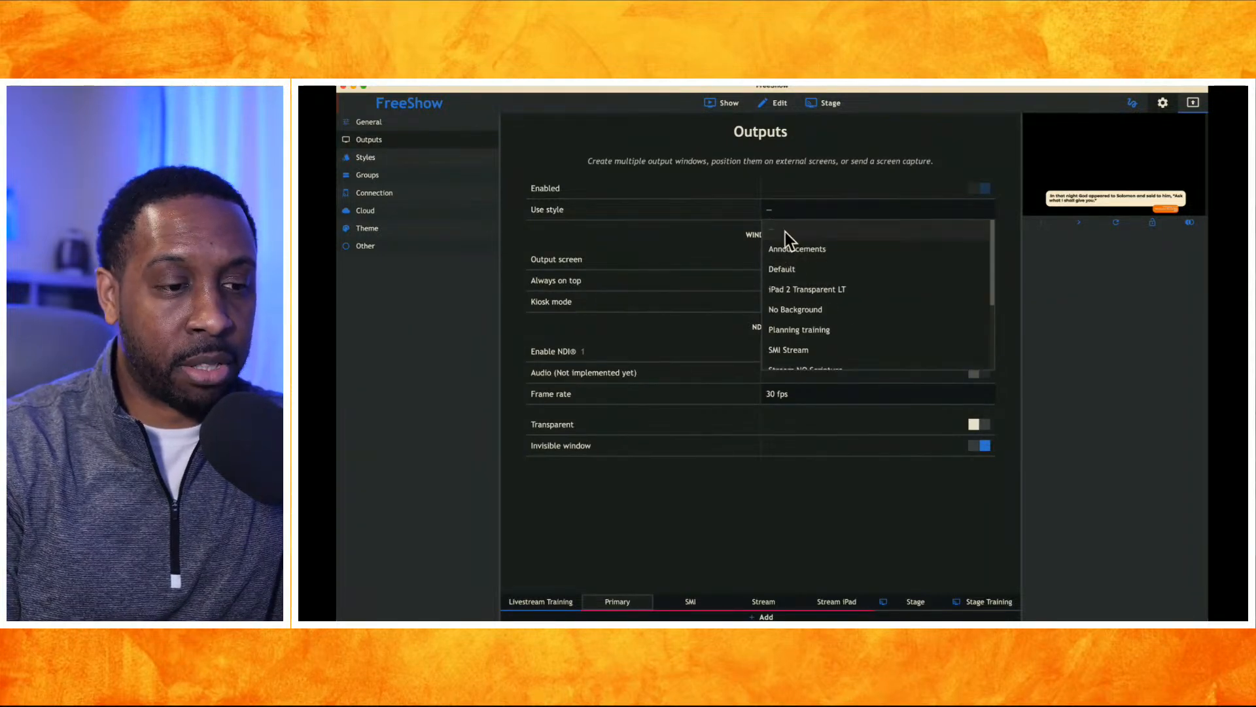
scroll(789, 269, "down", 4)
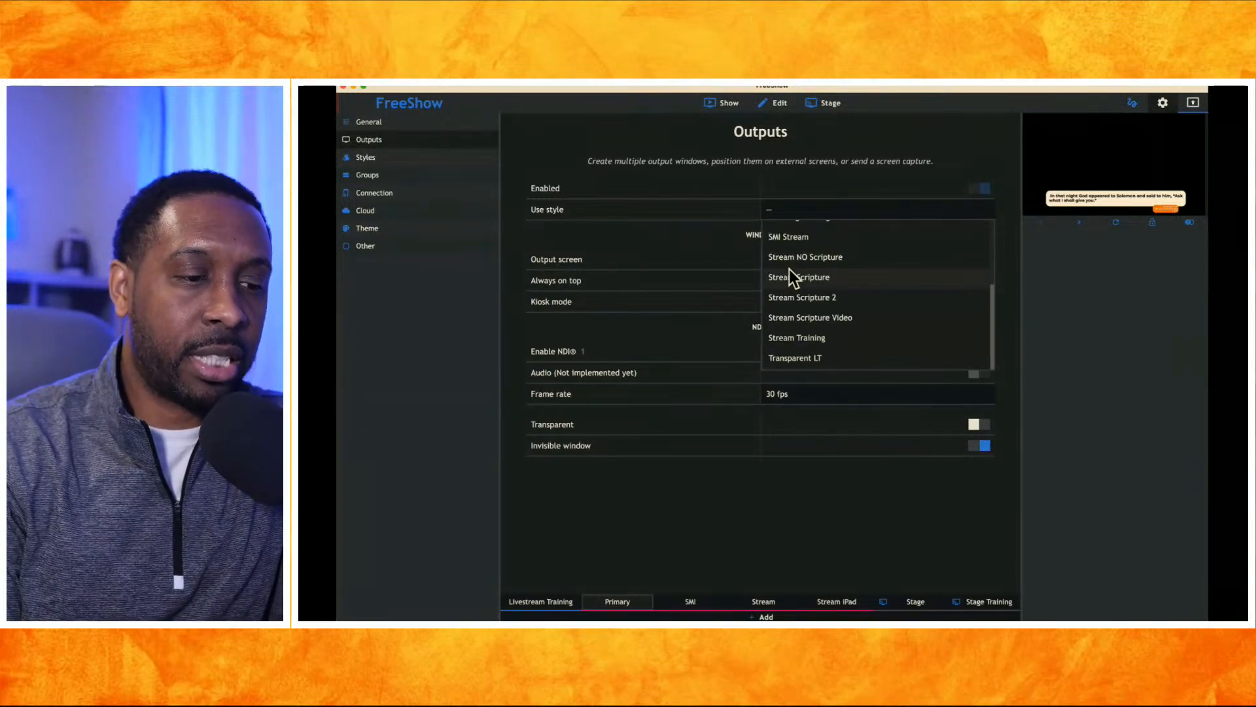
Set the Primary output to use the Default style
scroll(798, 340, "up", 4)
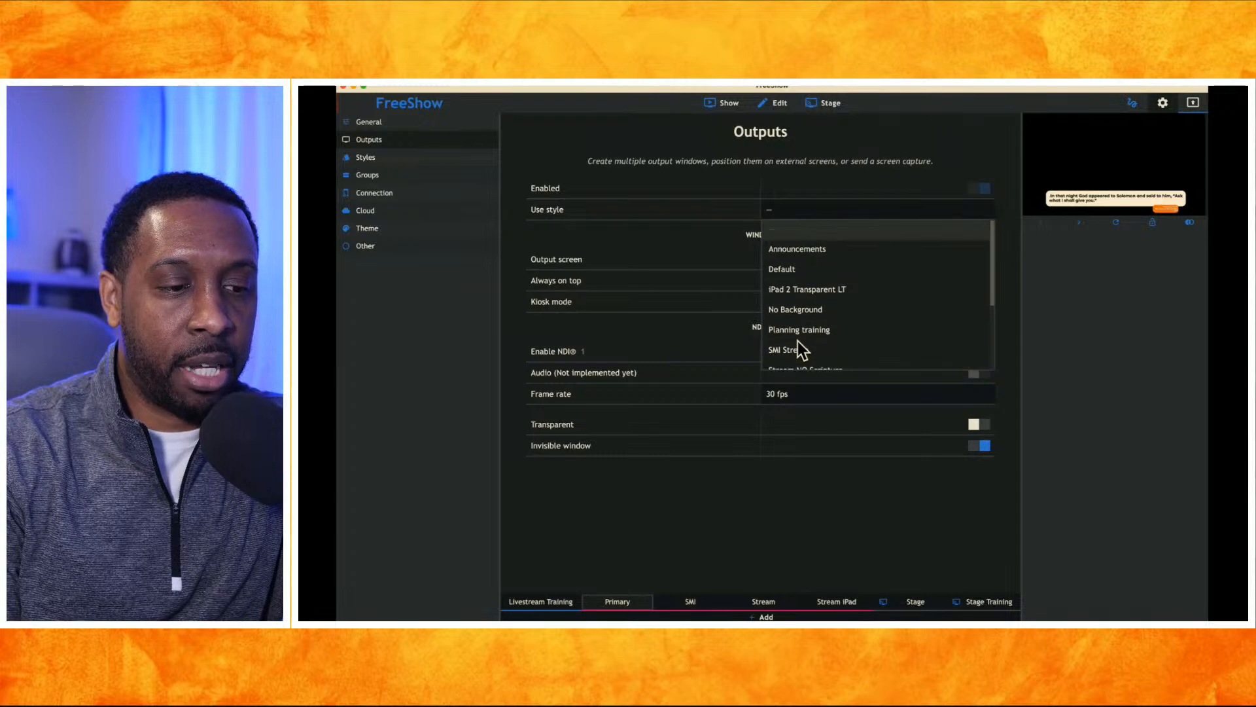
left_click(787, 273)
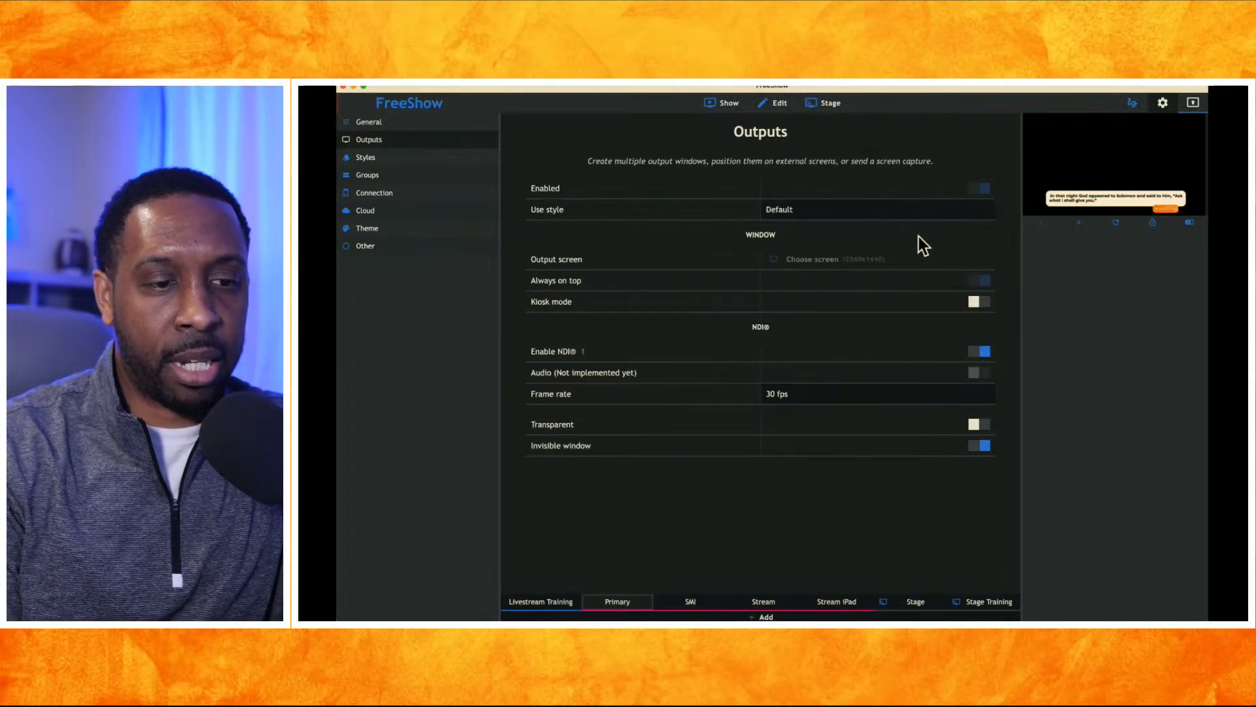
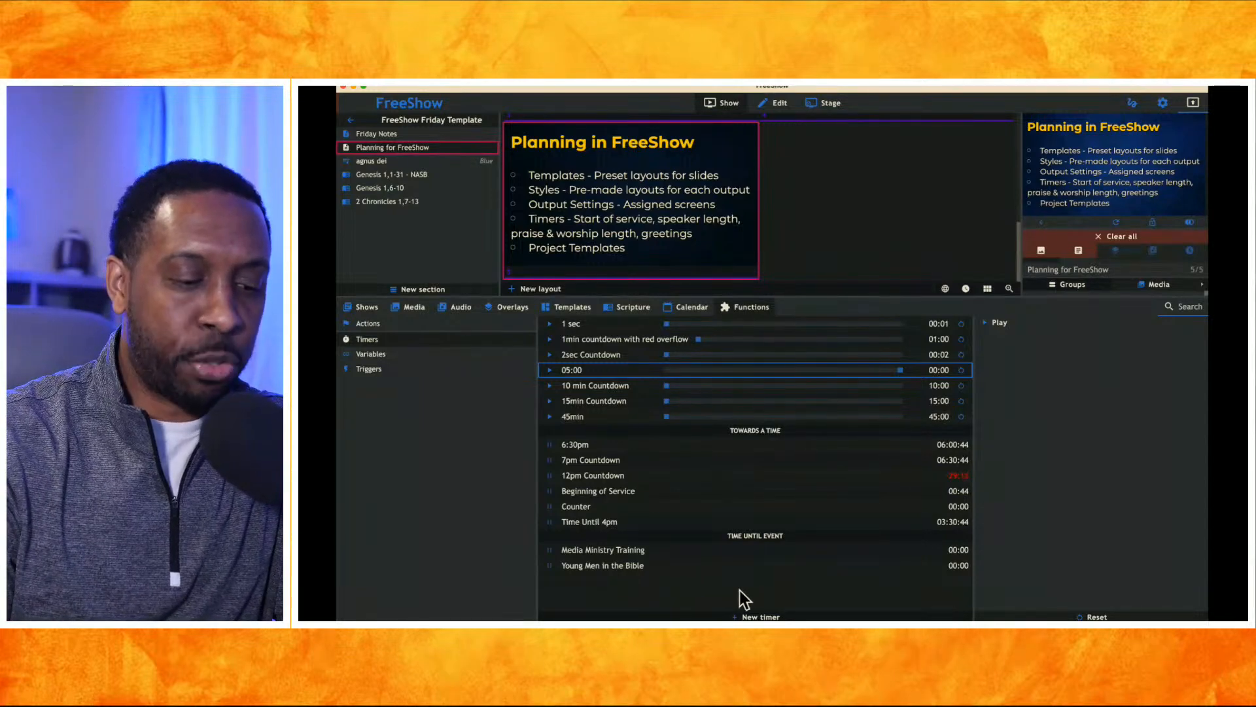
Start a new timer and name it Sunday Service Start
left_click(758, 617)
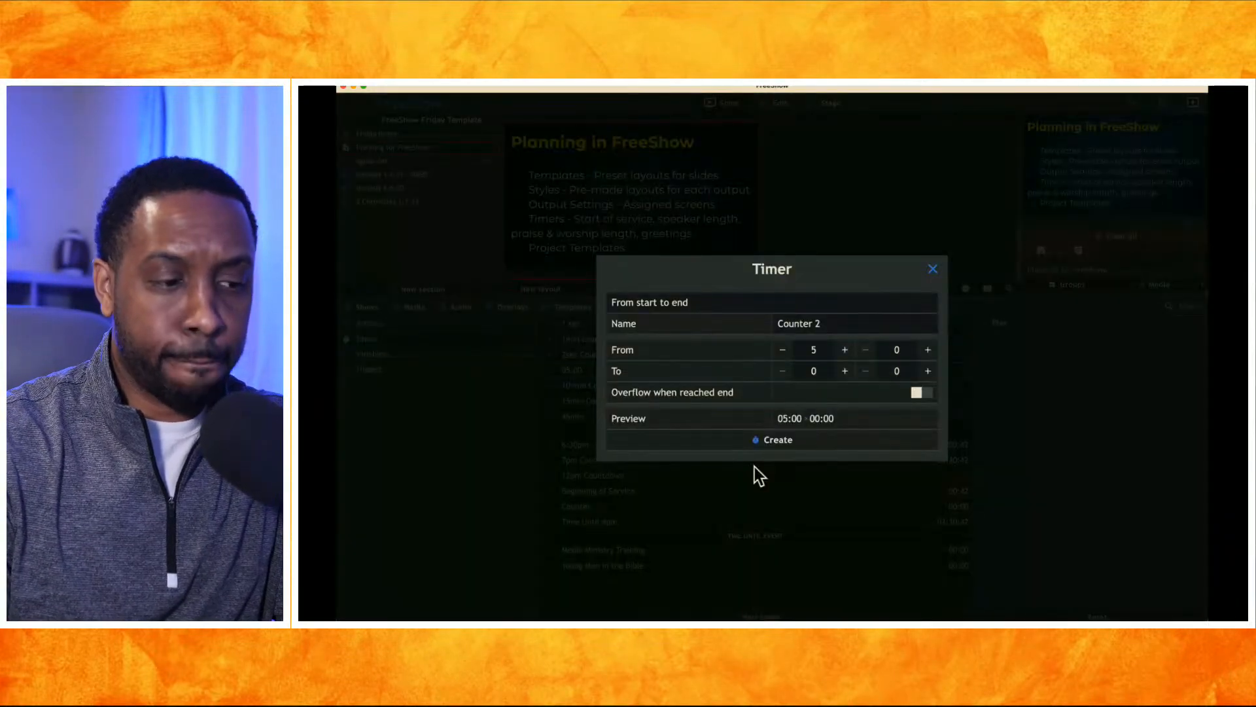
left_click(701, 304)
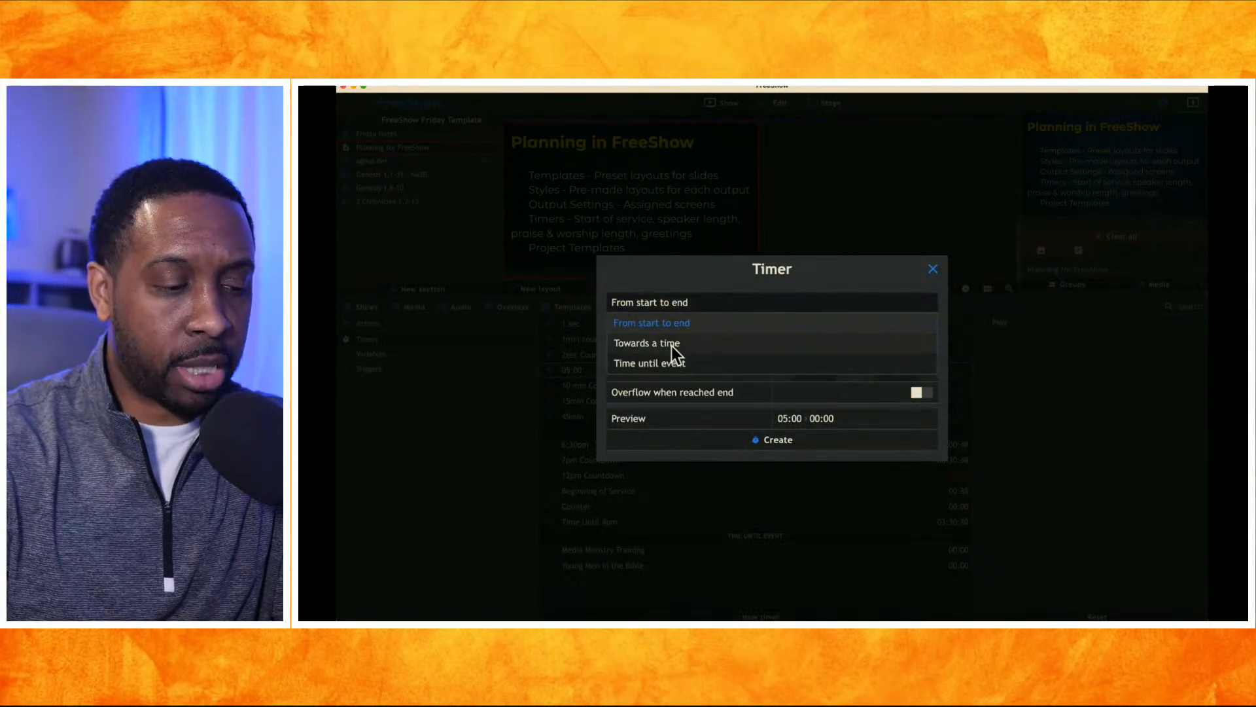
left_click(705, 324)
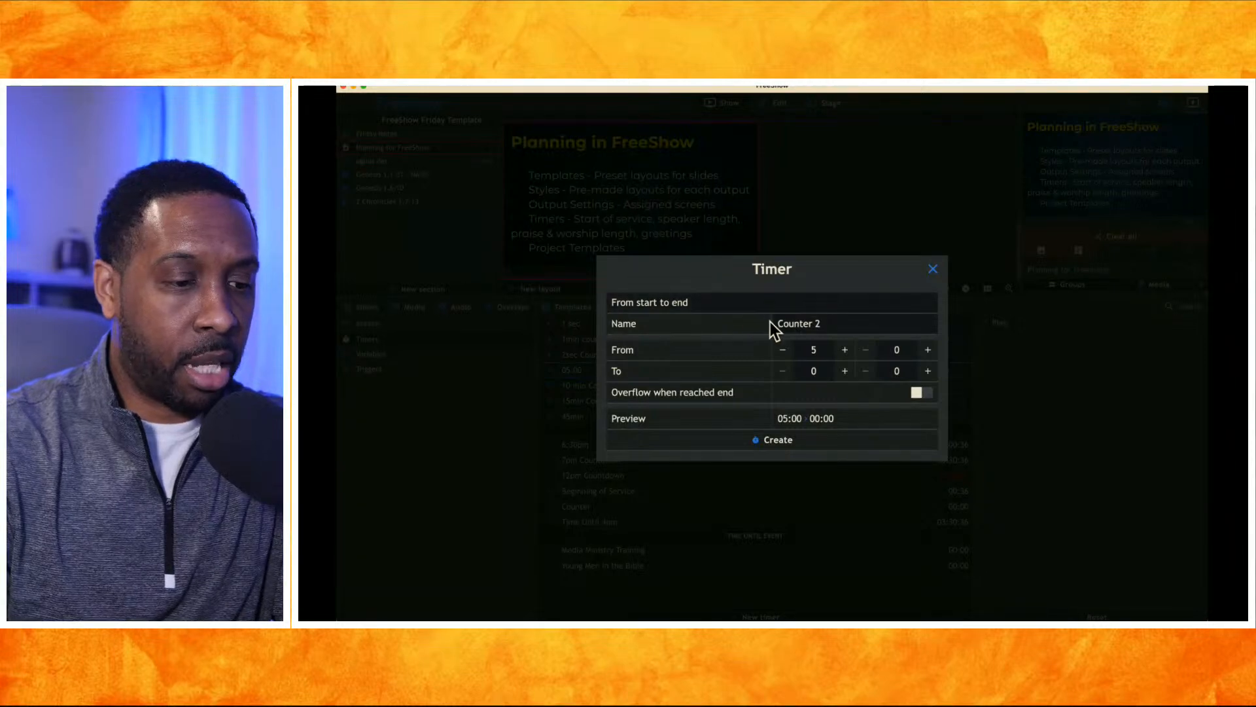
left_click(806, 324)
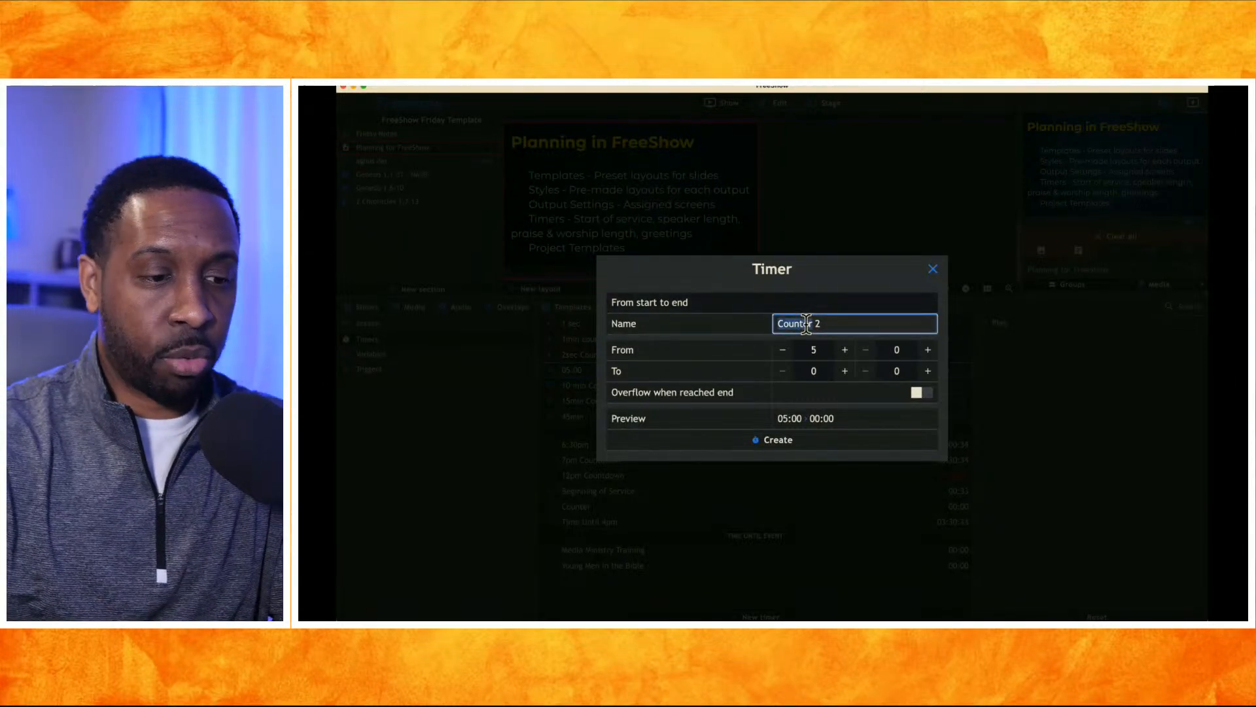
triple_click(806, 323)
type("S")
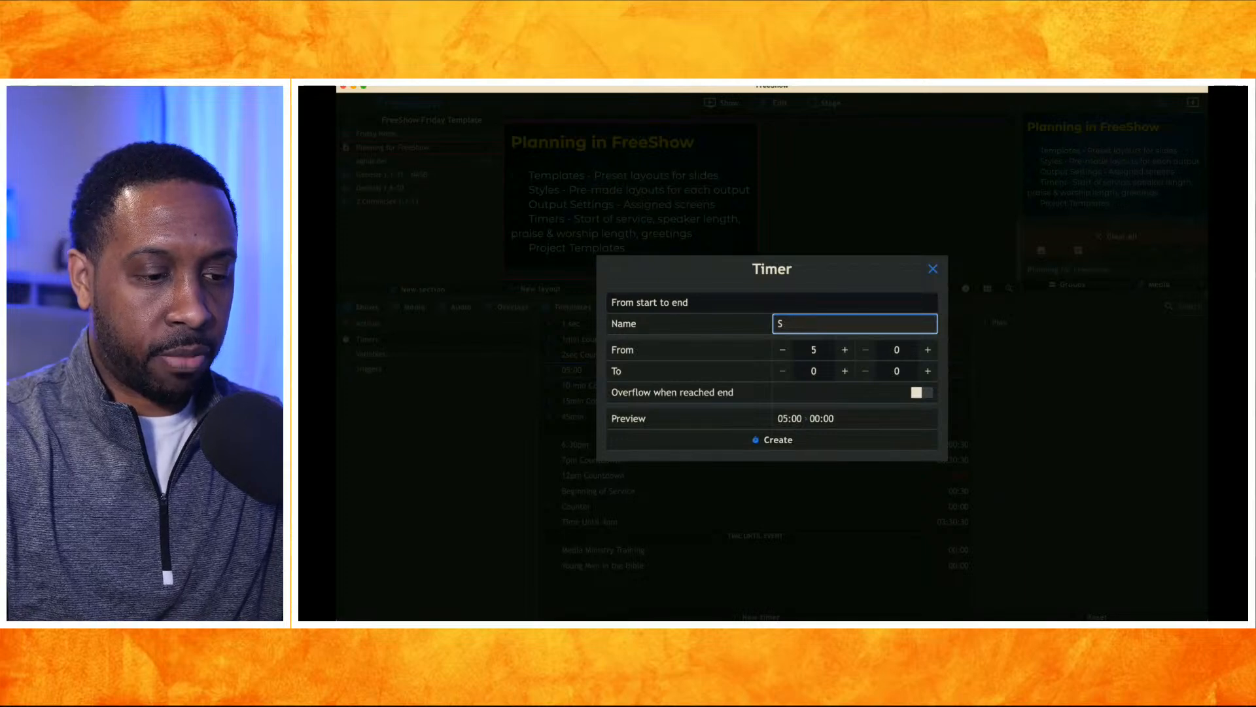
type("erviceunday Service st")
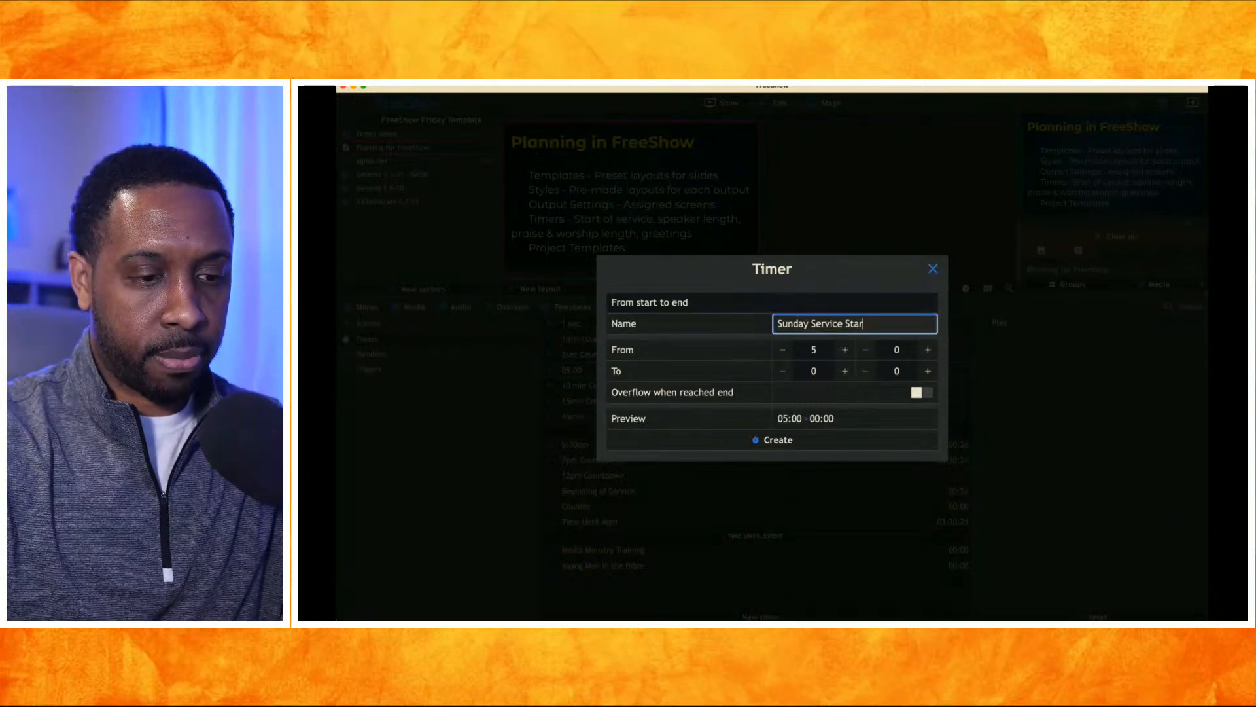
Make the new timer count towards a time, set its clock to 10:00 AM, and create it
left_click(746, 305)
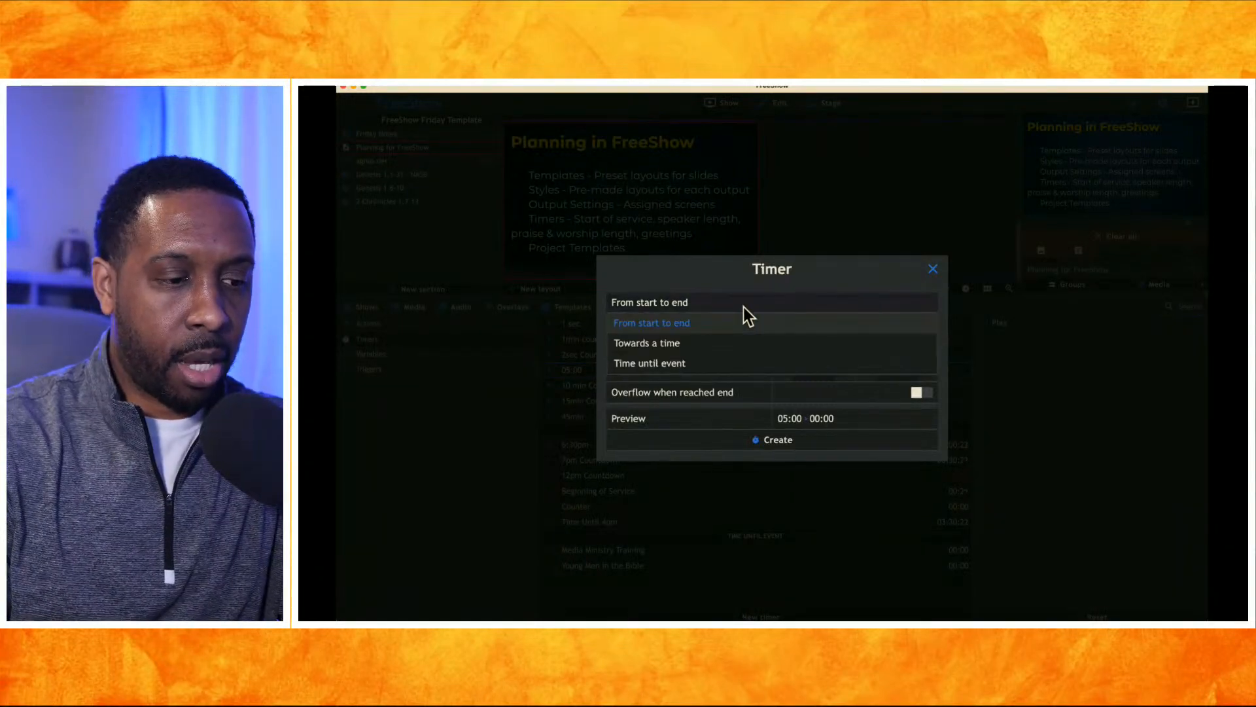
left_click(666, 343)
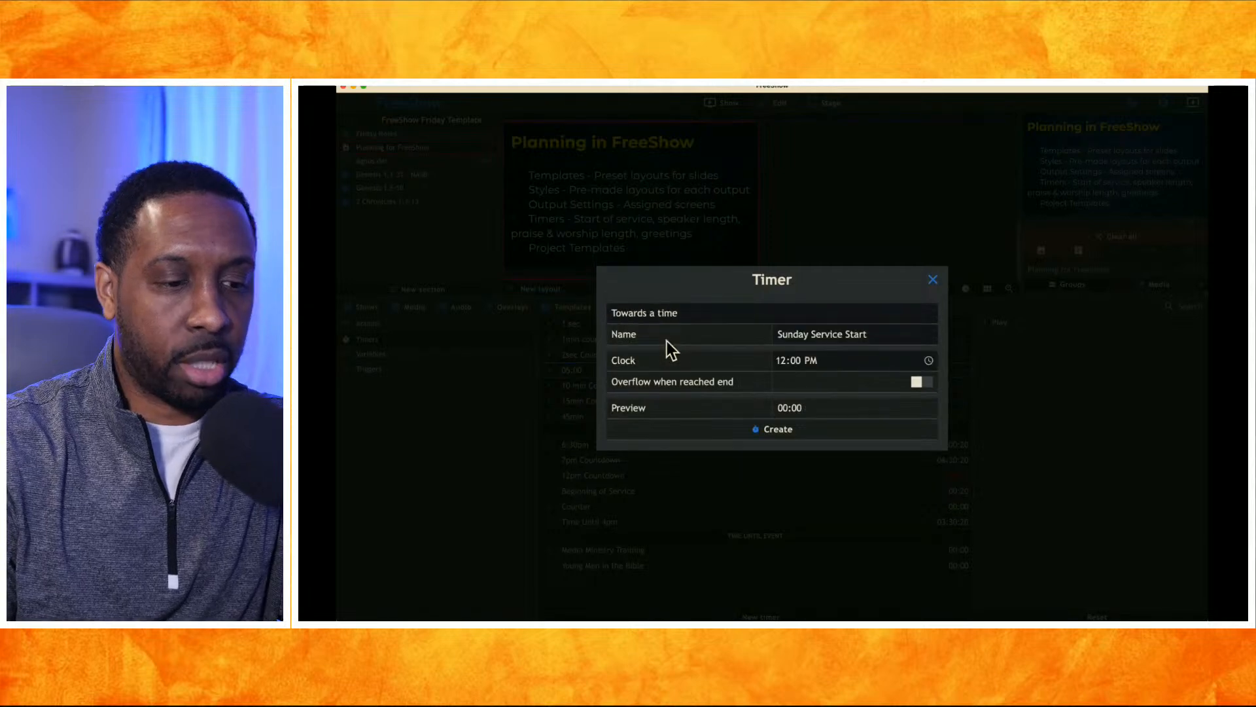
left_click(787, 361)
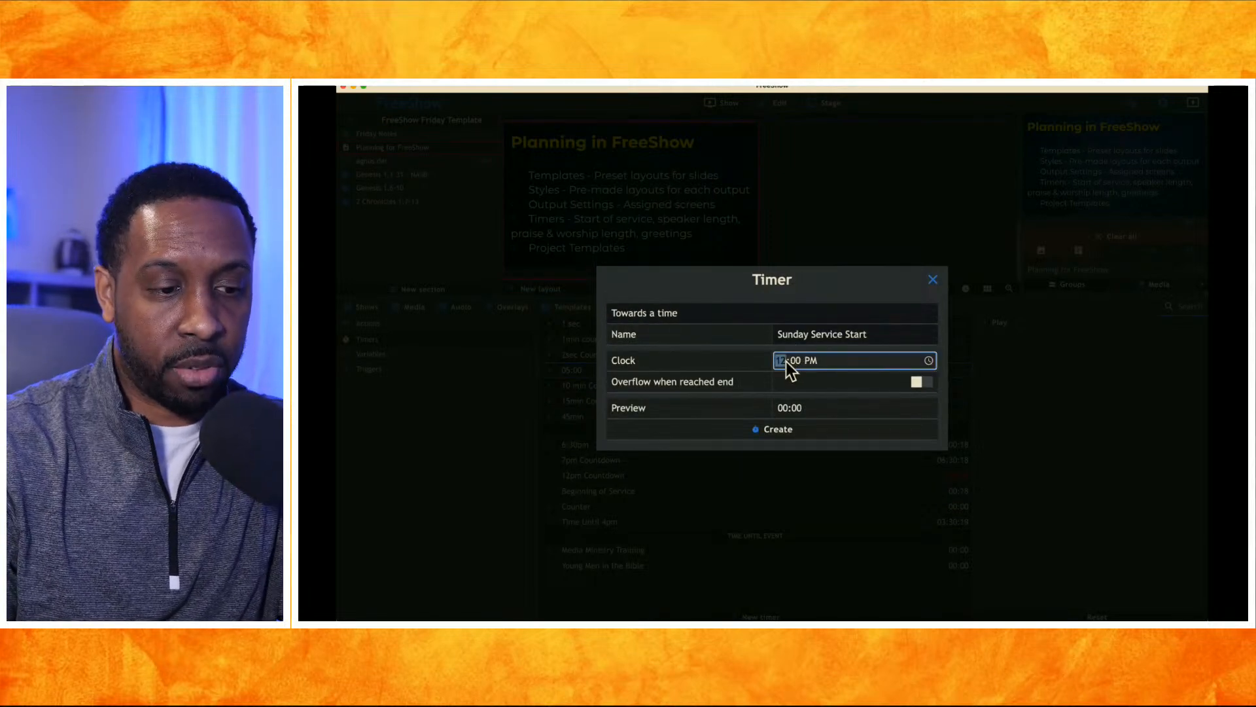
type("10")
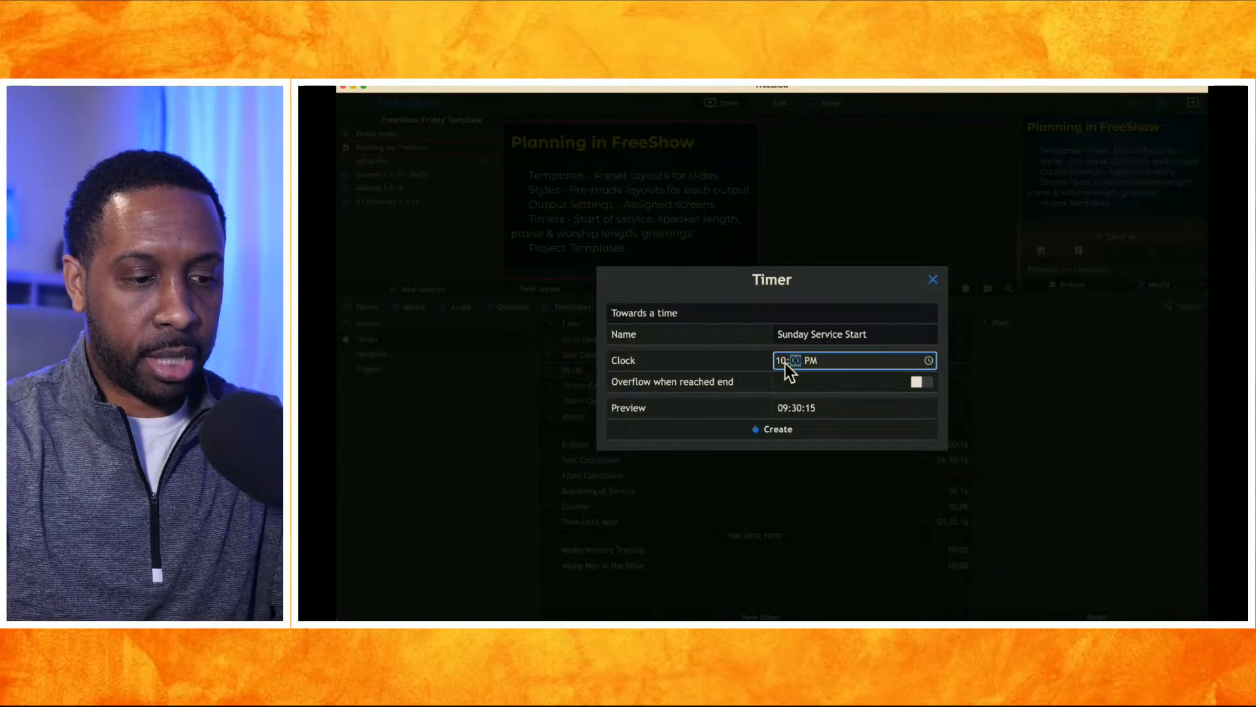
type("a")
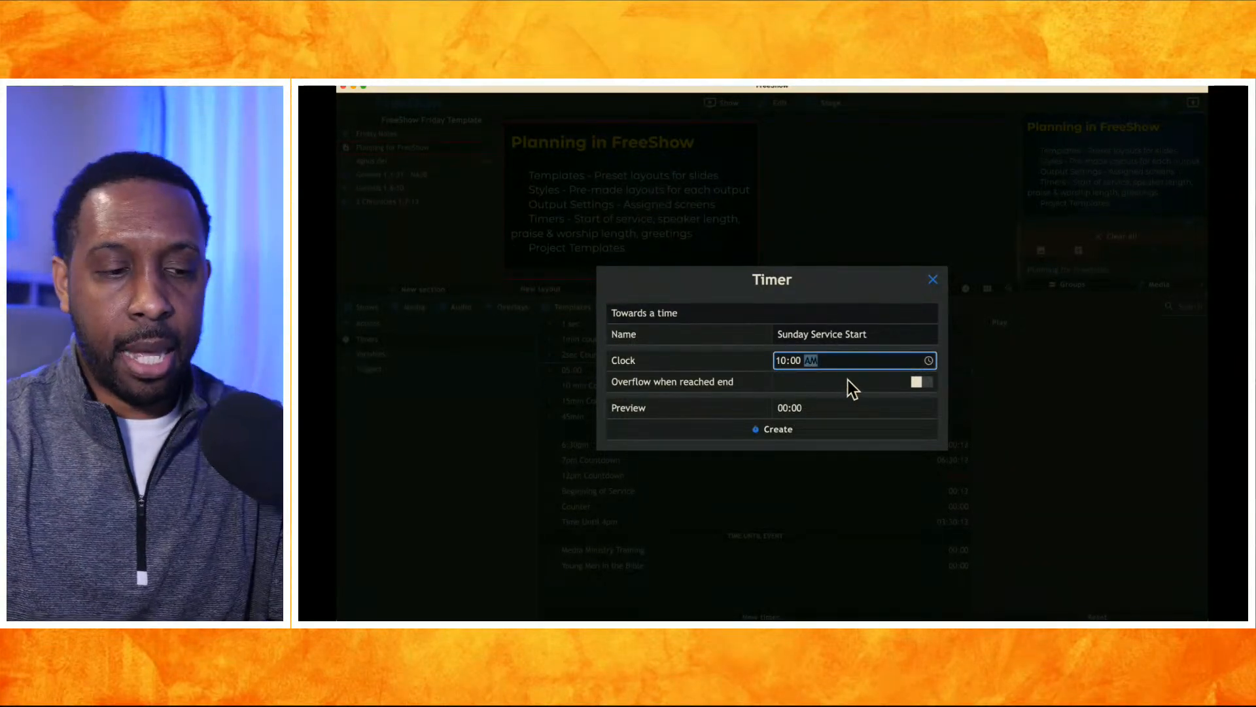
left_click(919, 385)
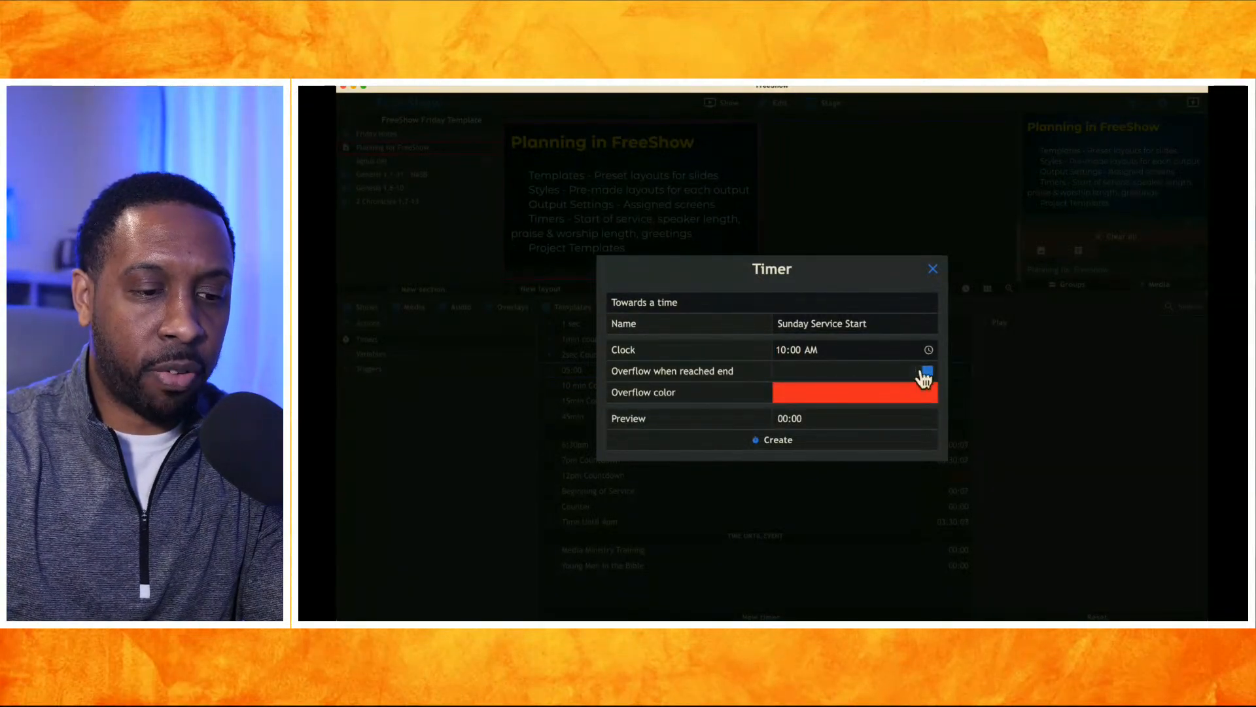
left_click(926, 371)
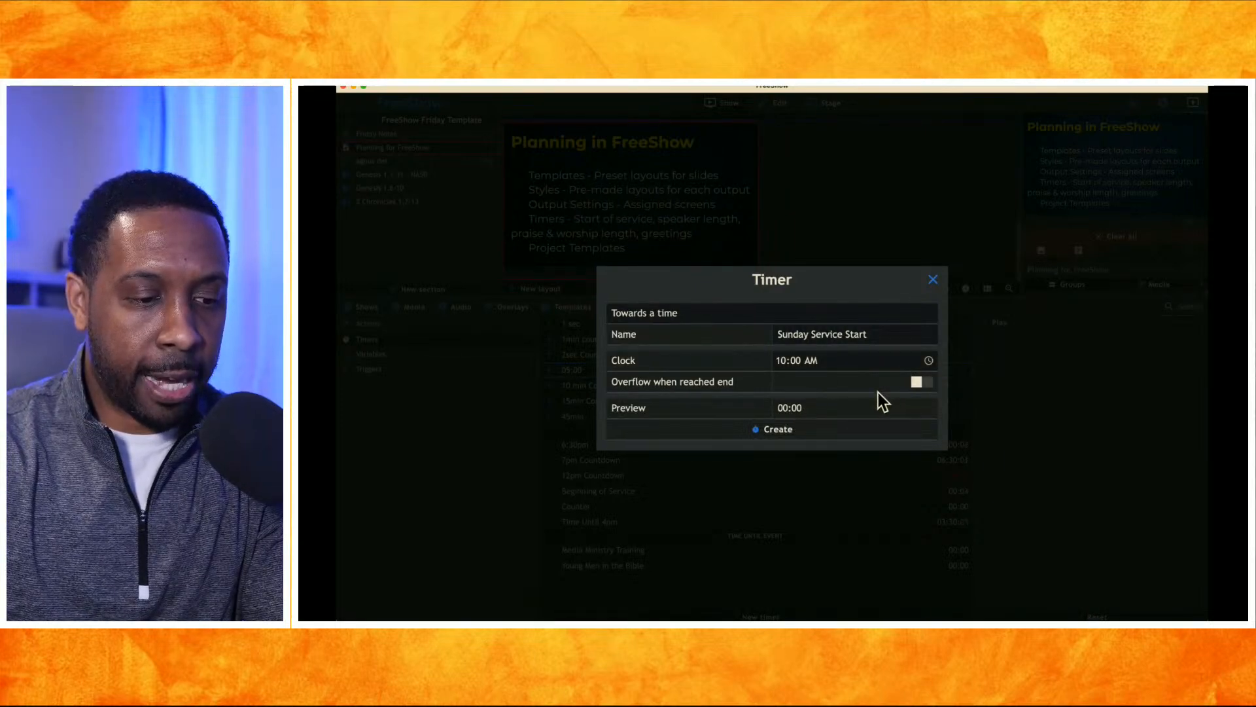
left_click(788, 435)
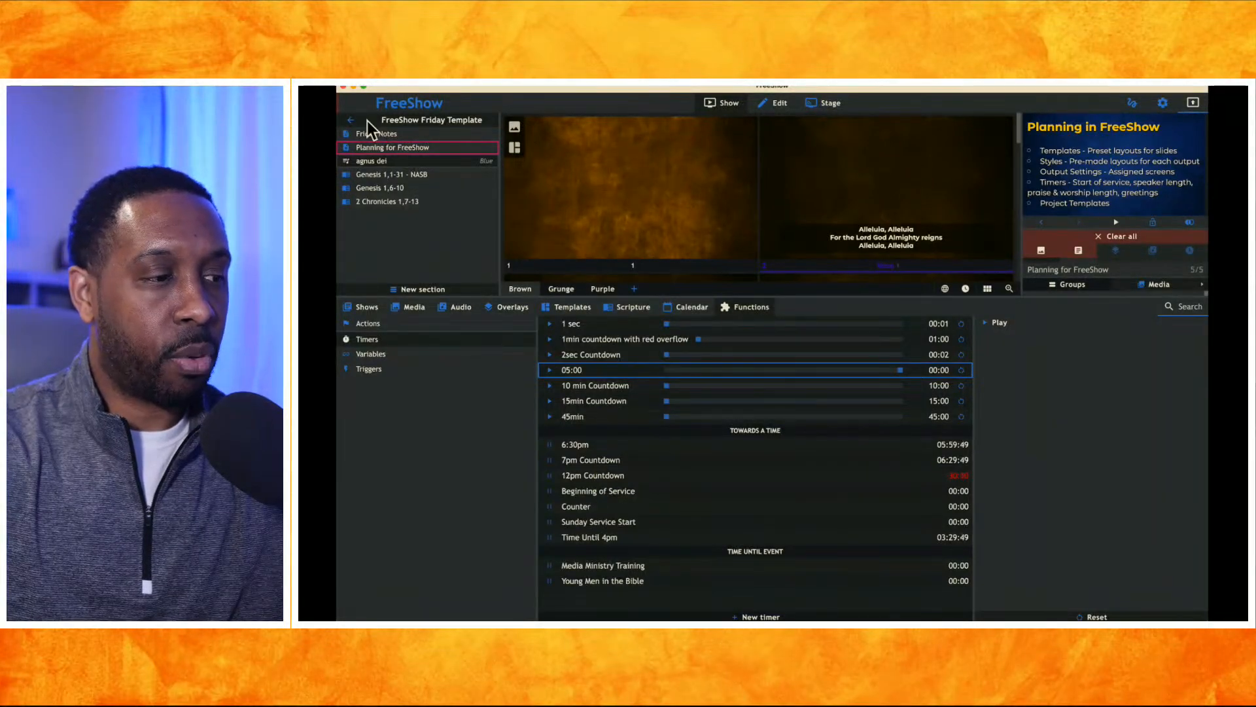
Open the 01.31.25 service template project and display the Announcement Slides from its opening Announcements section
left_click(351, 120)
scroll(398, 199, "down", 3)
scroll(398, 207, "down", 5)
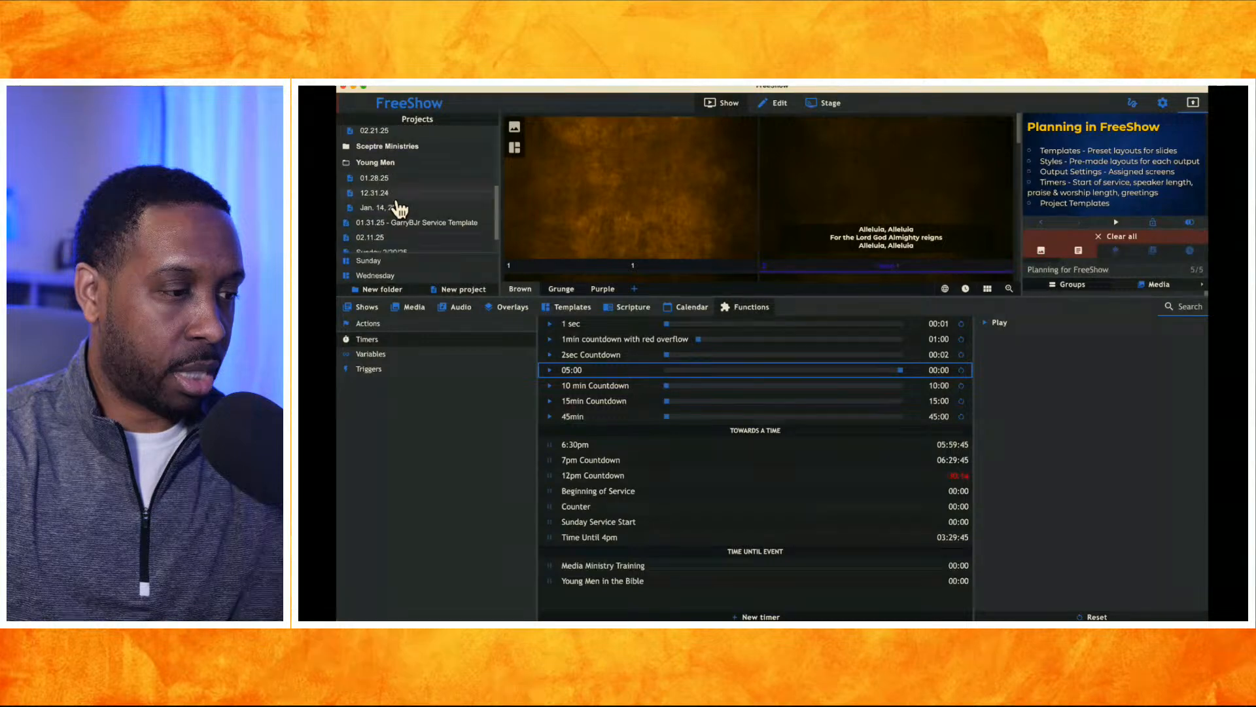
left_click(401, 204)
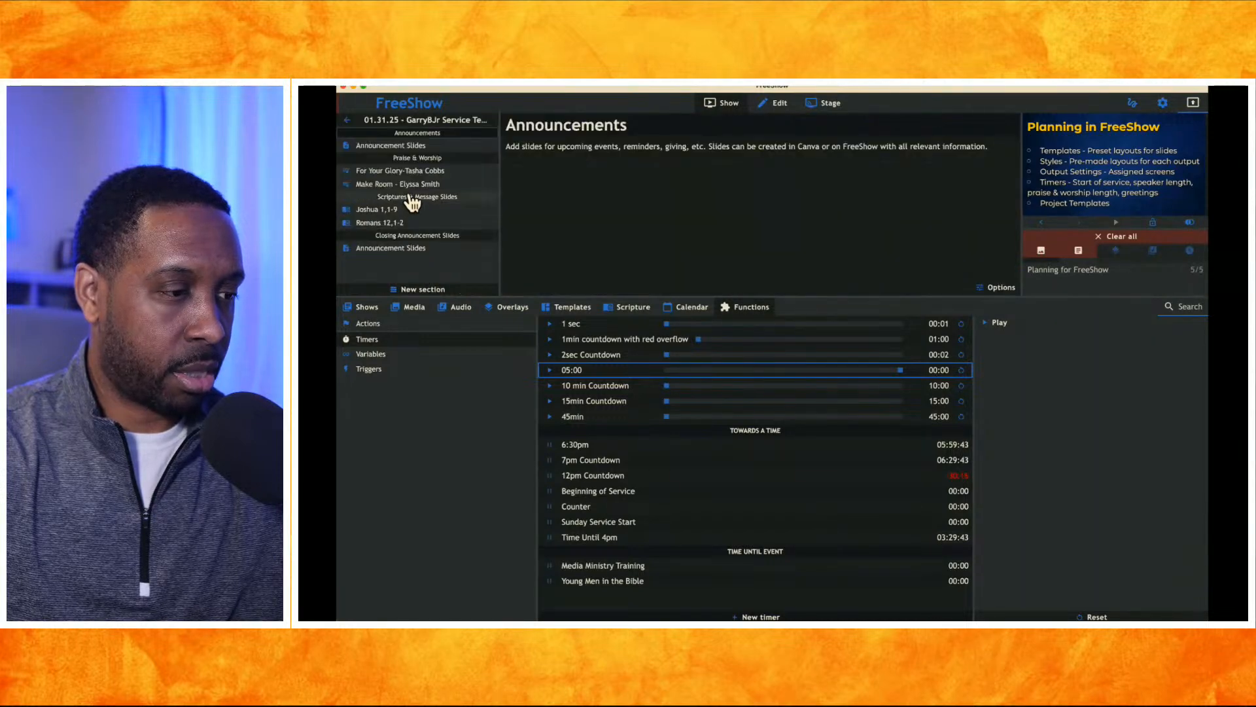
left_click(412, 144)
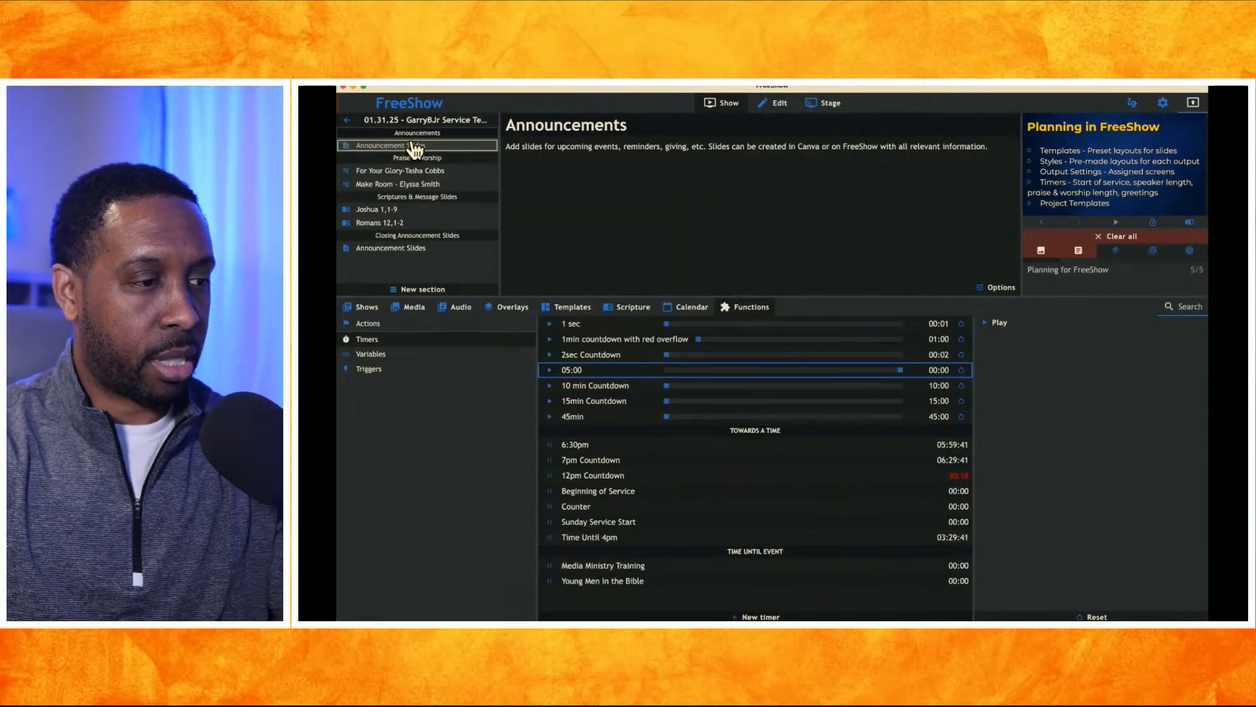
left_click(423, 147)
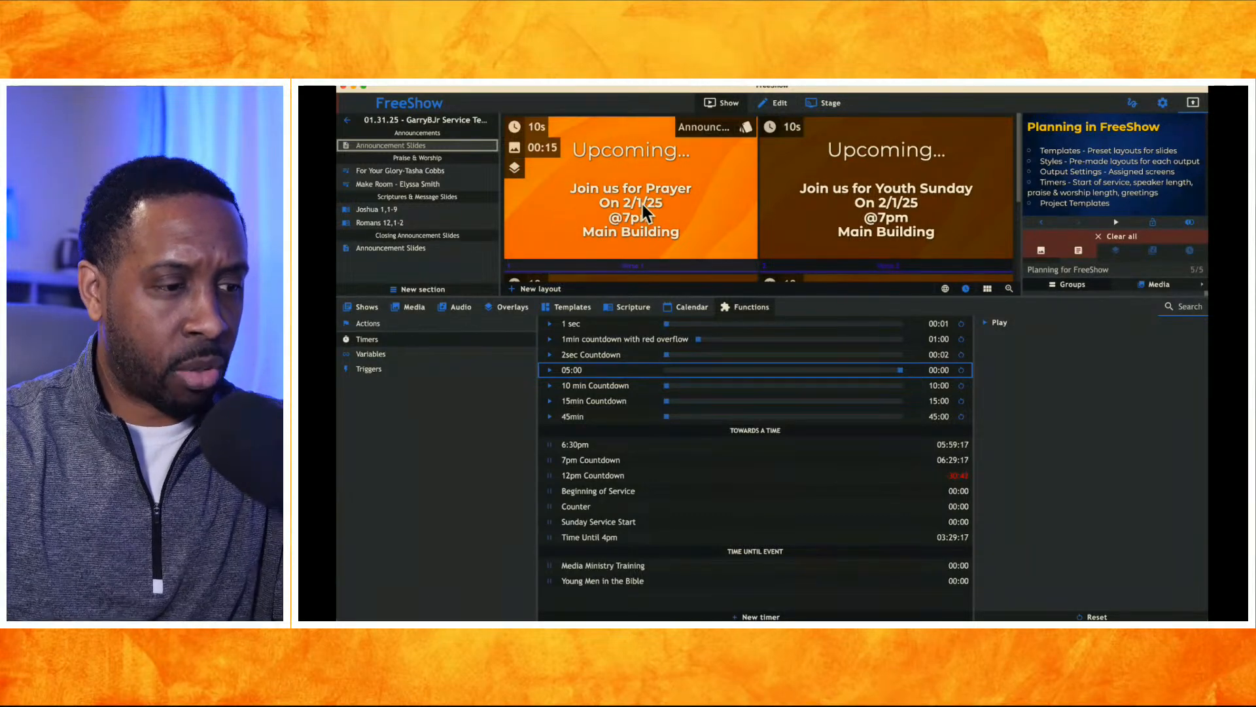
scroll(642, 205, "down", 1)
scroll(641, 202, "up", 1)
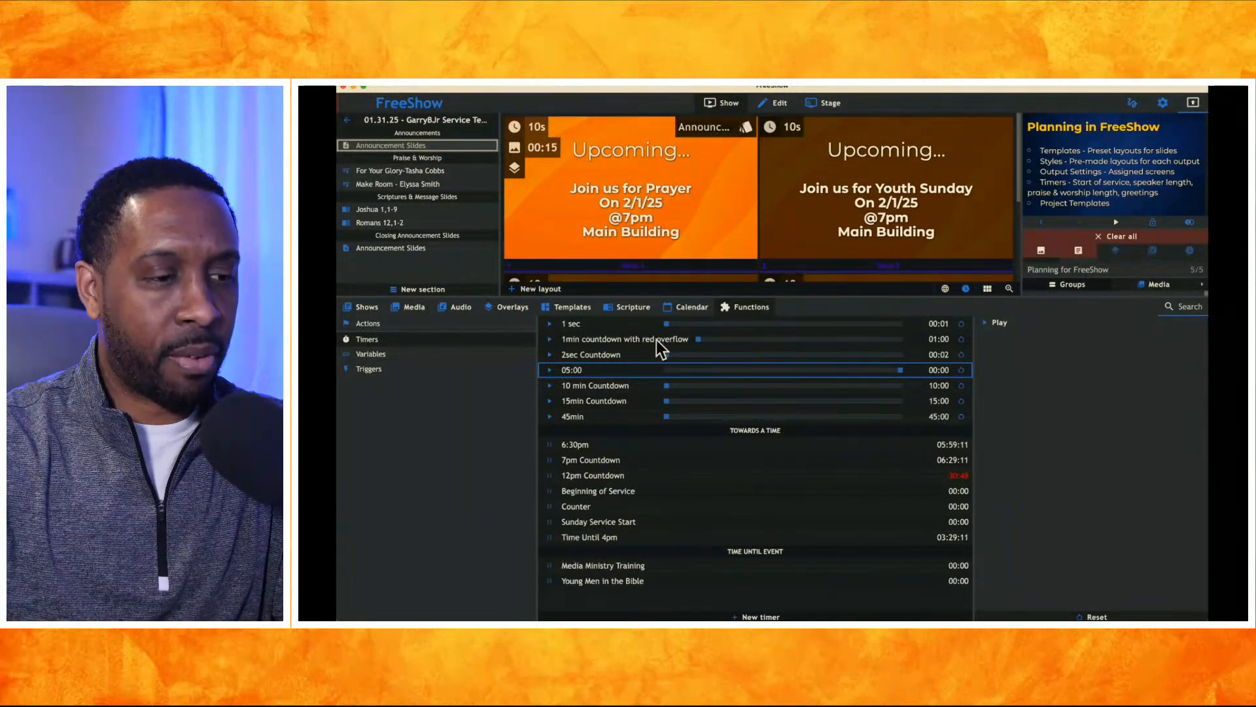
right_click(679, 205)
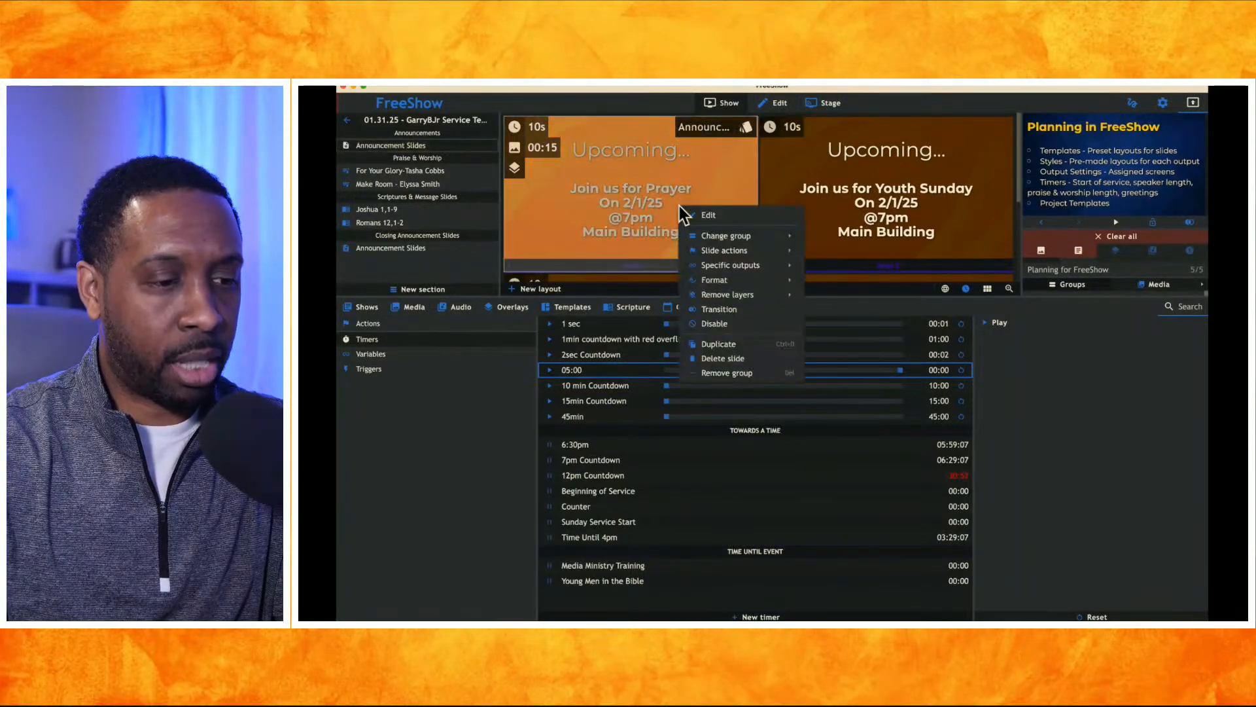
mouse_move(729, 249)
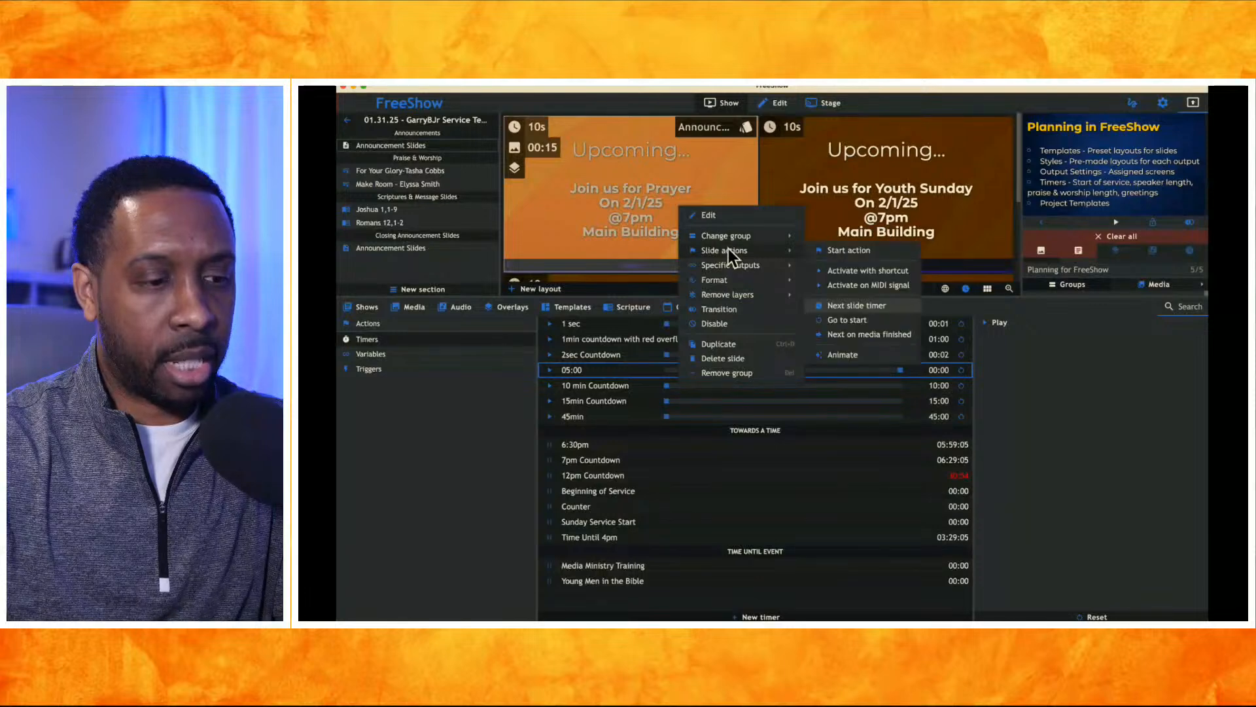
left_click(840, 254)
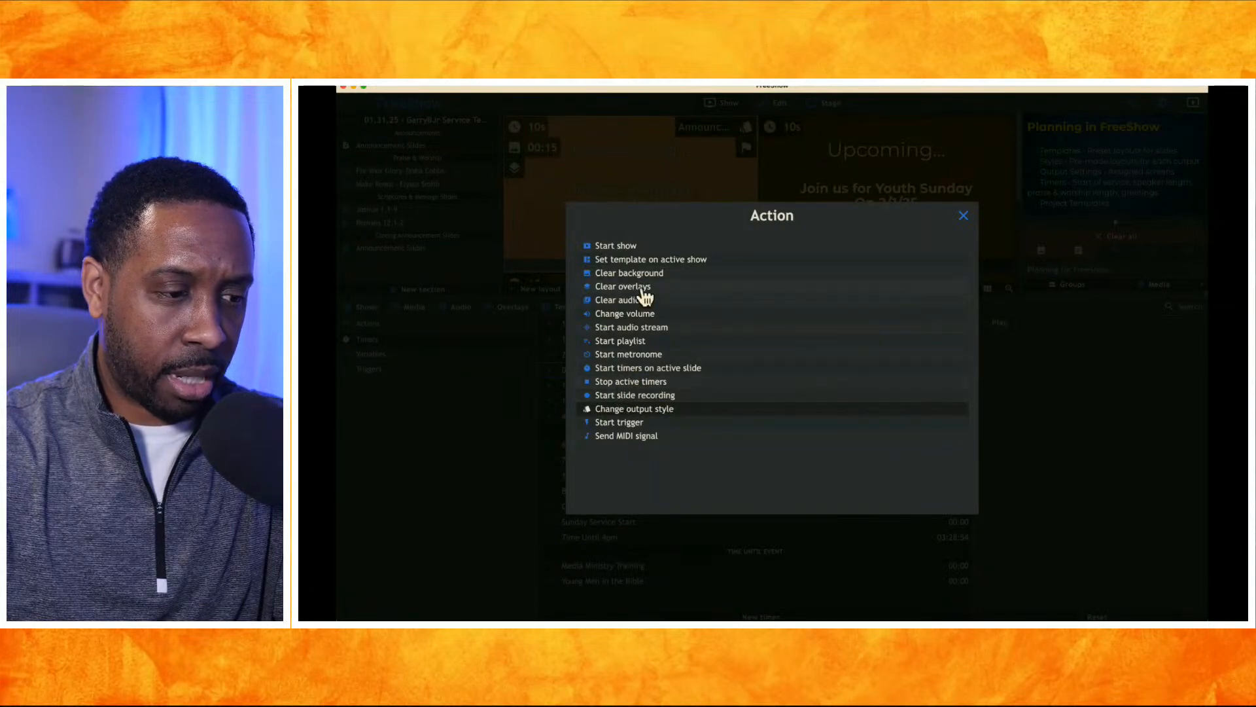
left_click(964, 217)
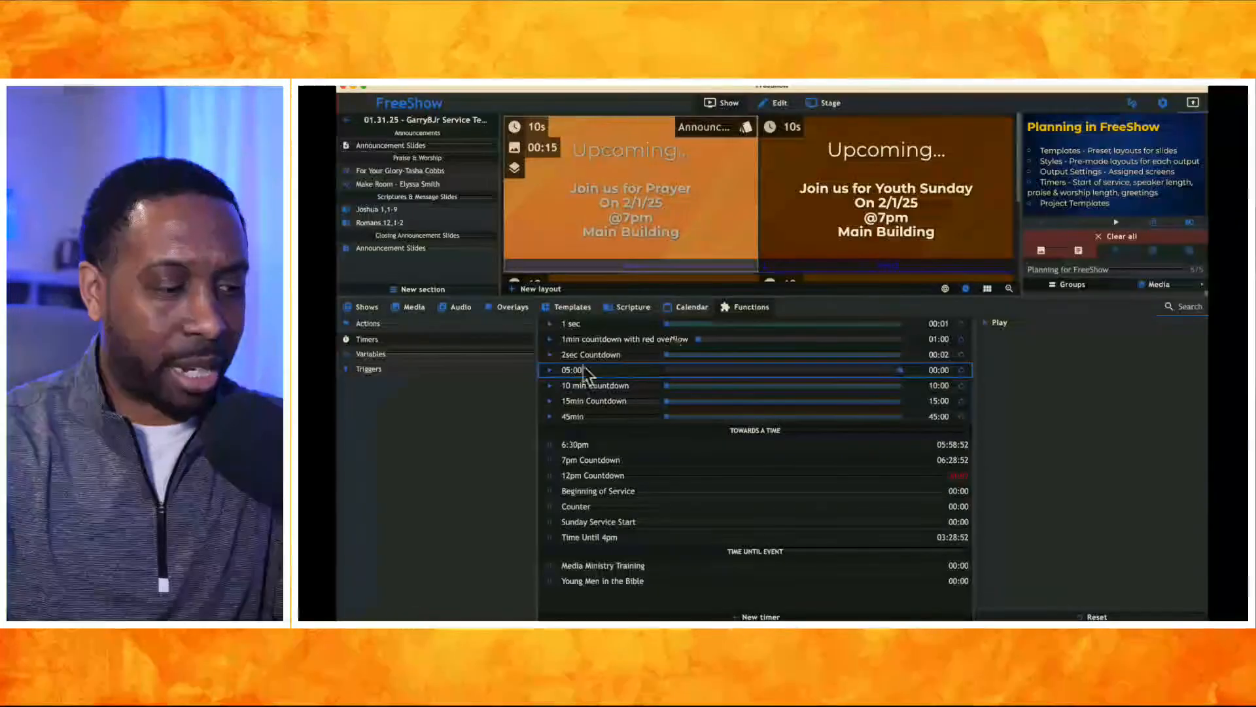
left_click(390, 325)
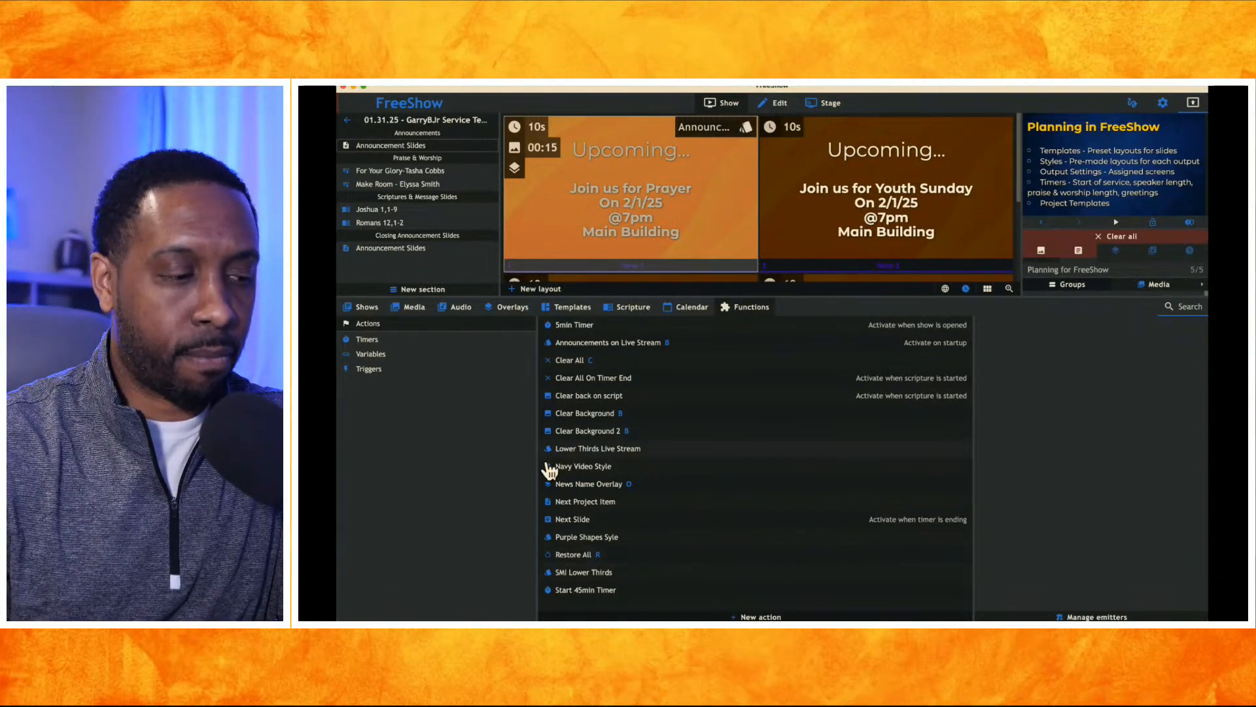
left_click(404, 339)
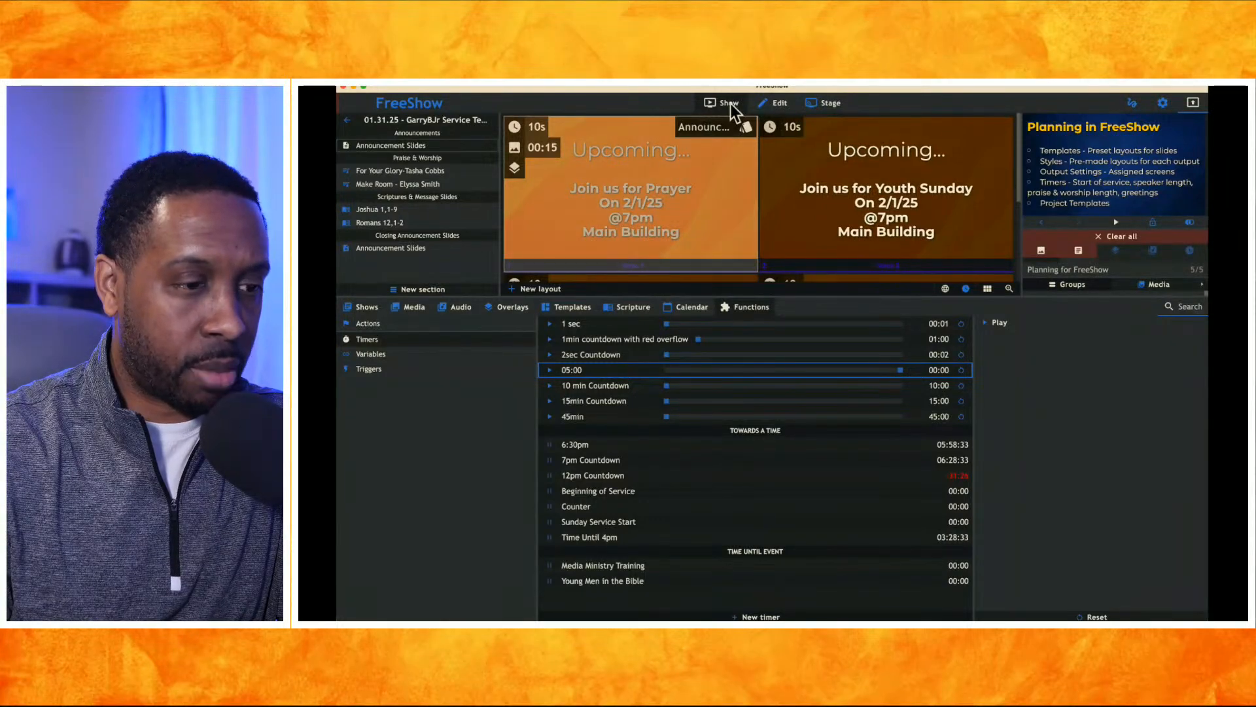
Add a new slide to the announcements show and move it ahead of the Prayer slide as the first slide
left_click(761, 105)
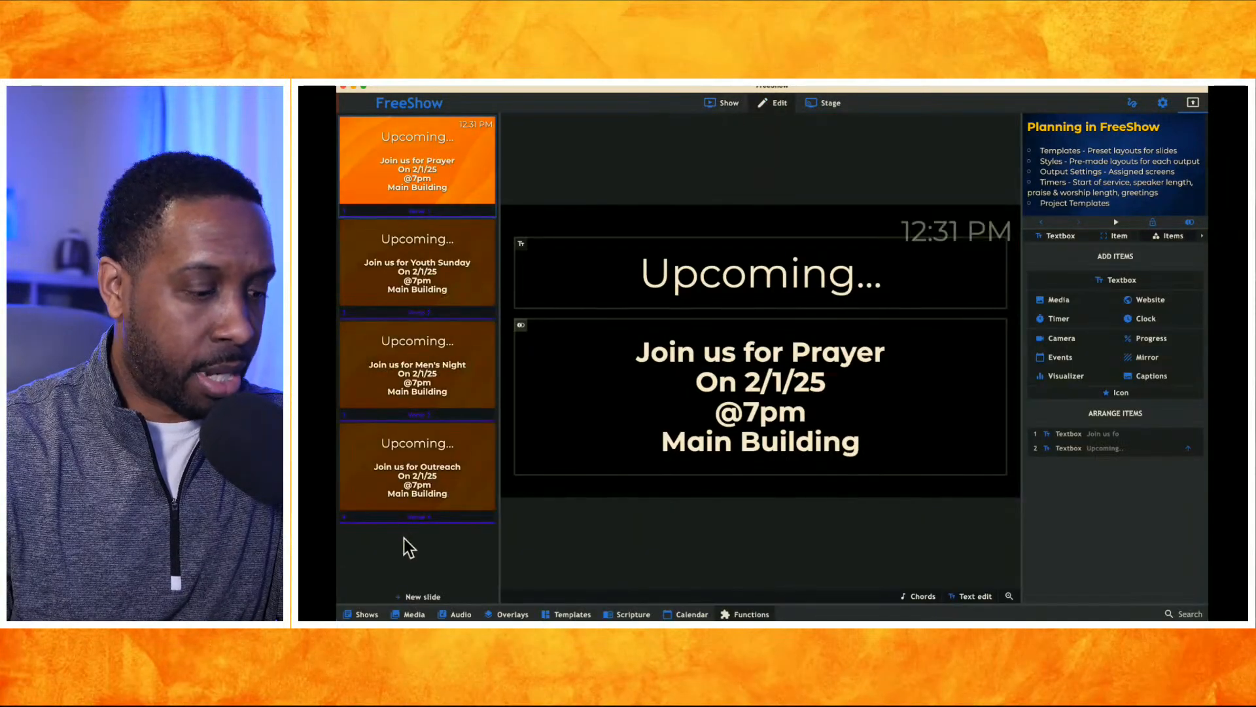
left_click(416, 596)
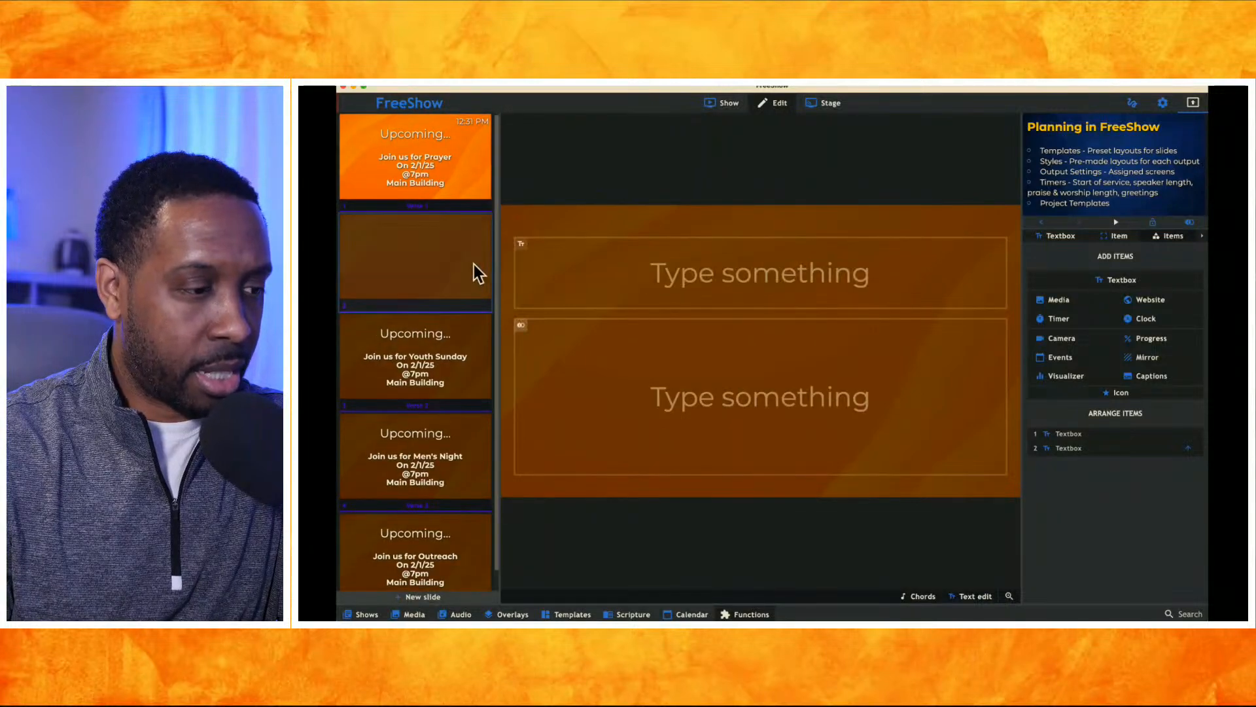
left_click_drag(450, 250, 453, 131)
mouse_move(435, 225)
left_mouse_down()
mouse_move(437, 120)
mouse_move(436, 250)
left_mouse_up()
left_click(429, 189)
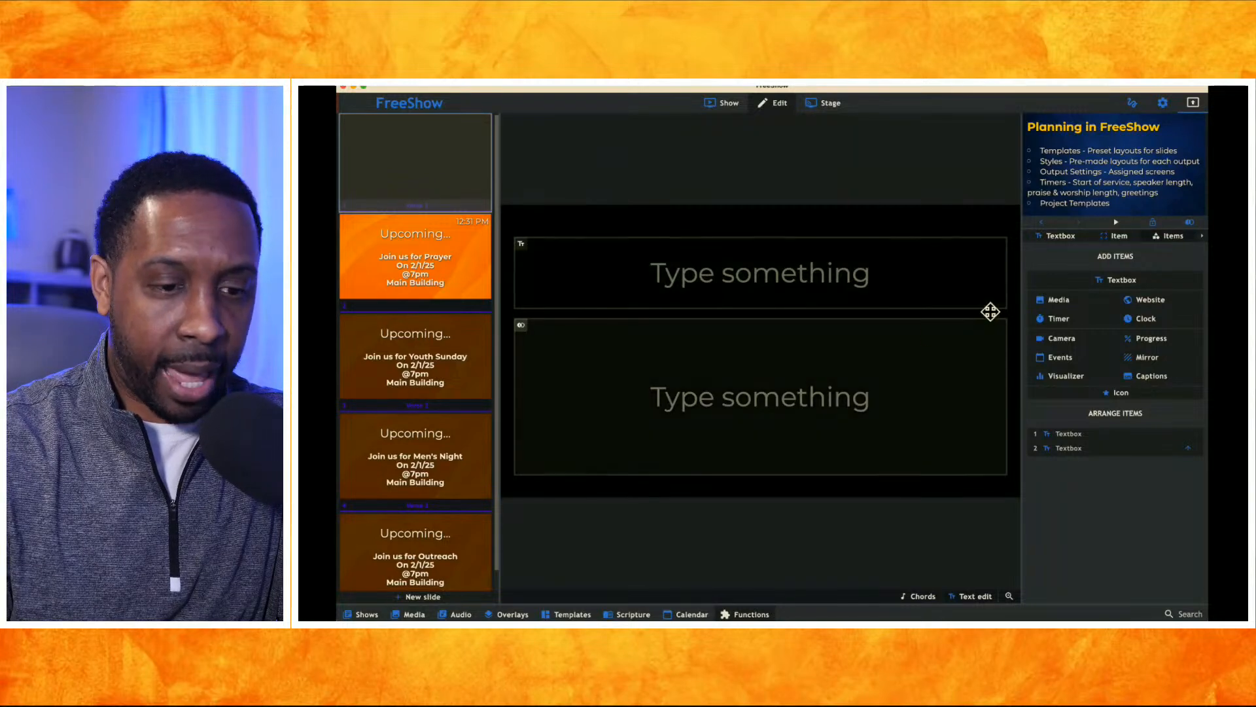
Add a timer item to the new announcement slide and assign it the Sunday Service Start timer
left_click(1053, 320)
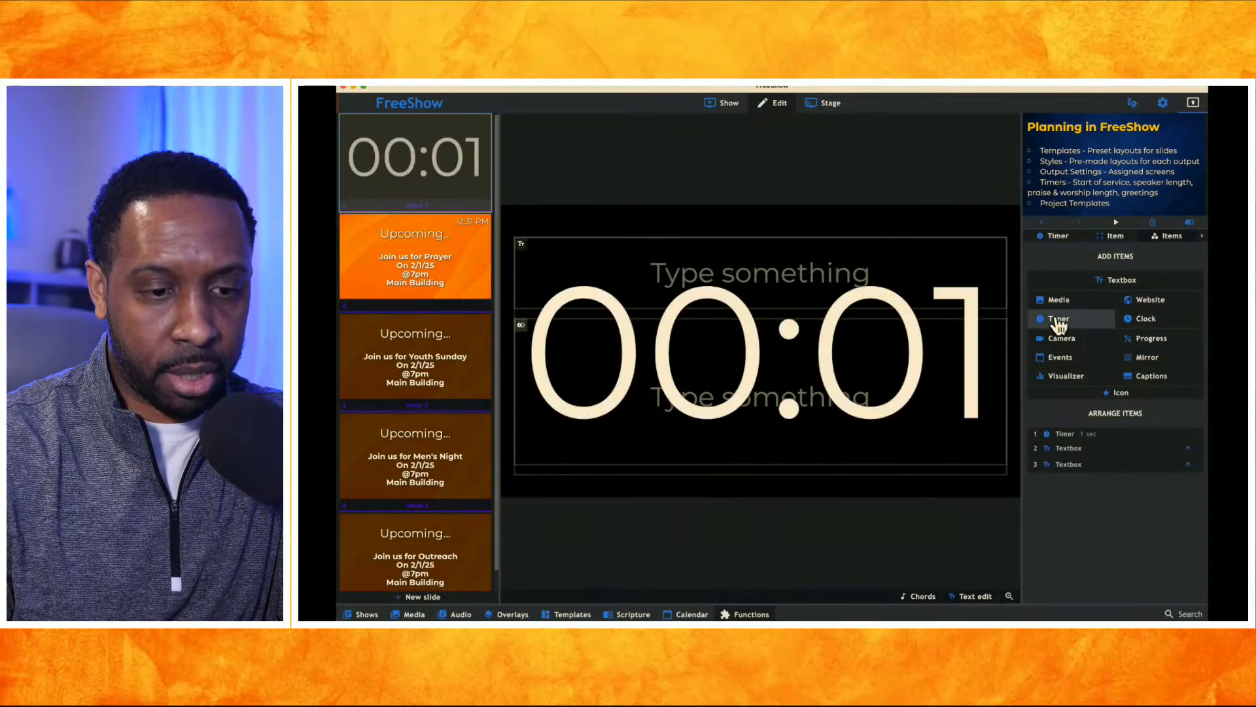
left_click(1055, 236)
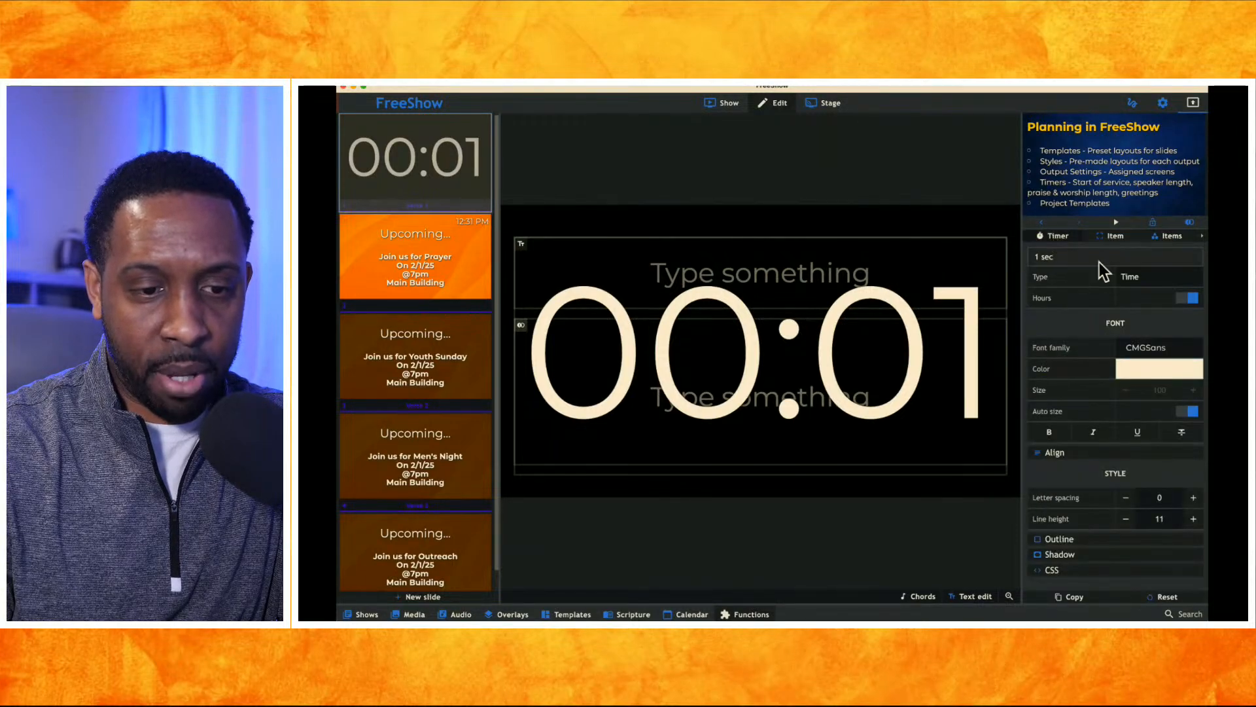
left_click(1059, 257)
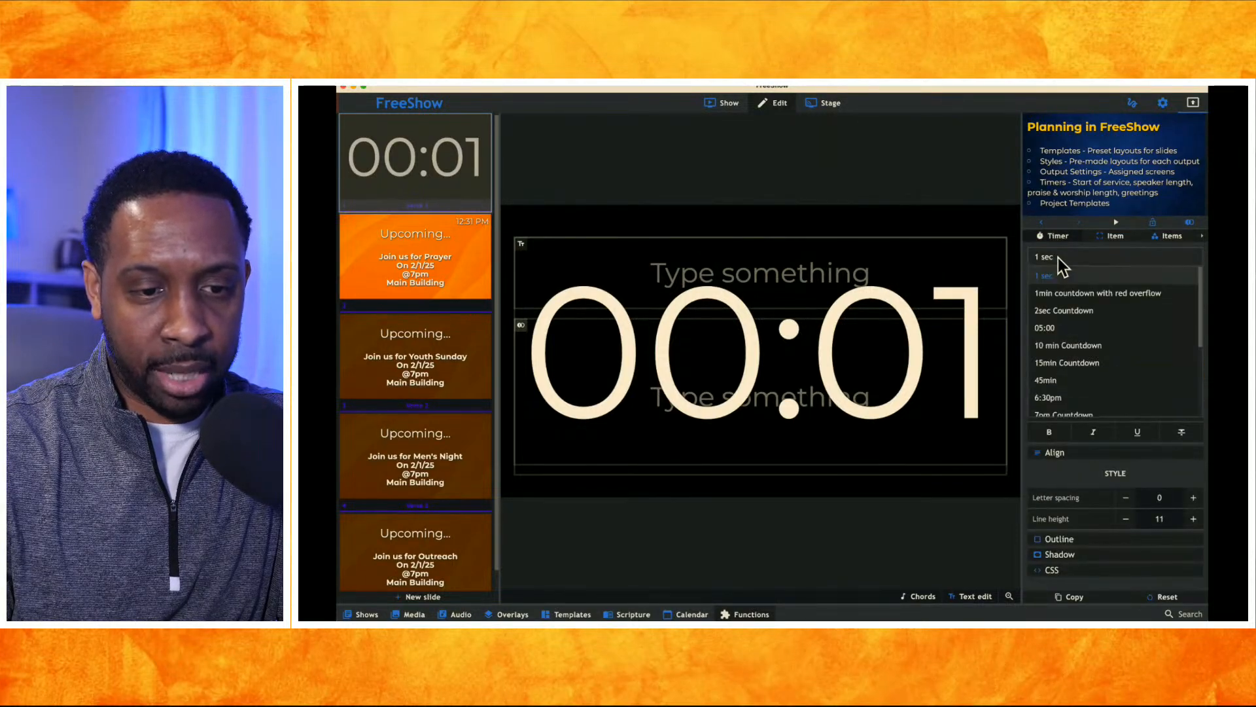
scroll(1081, 335, "down", 3)
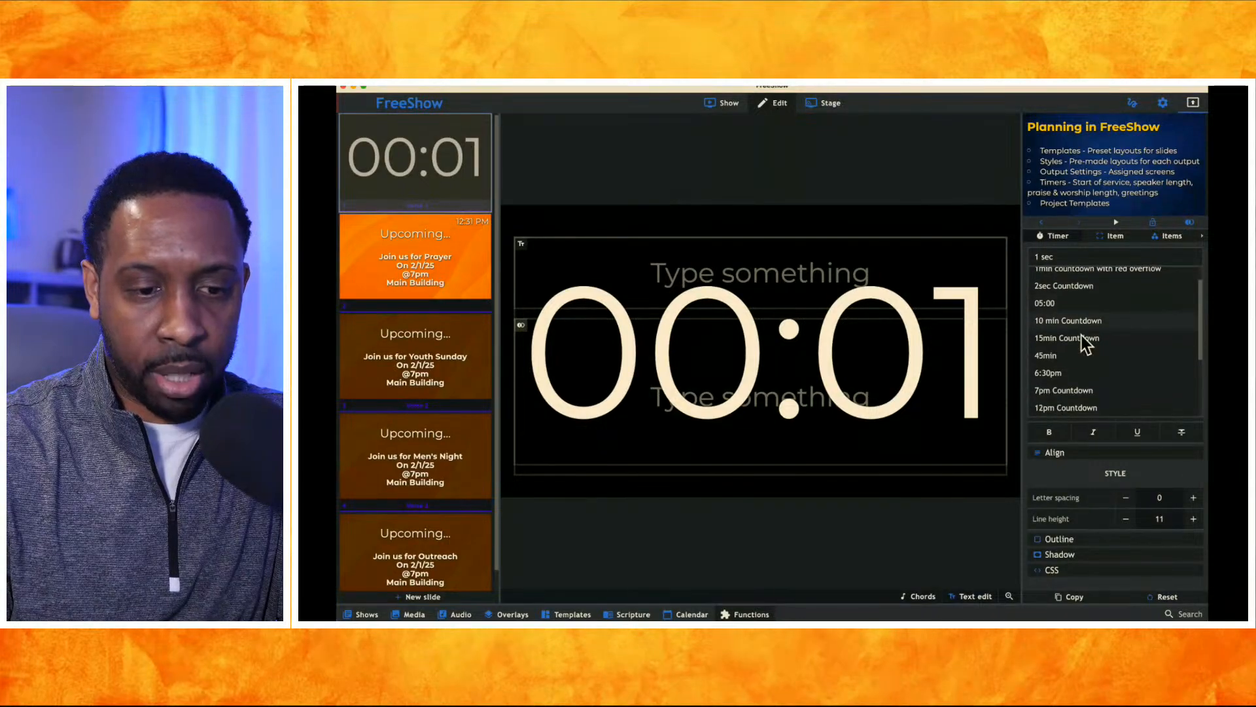
scroll(1082, 335, "down", 3)
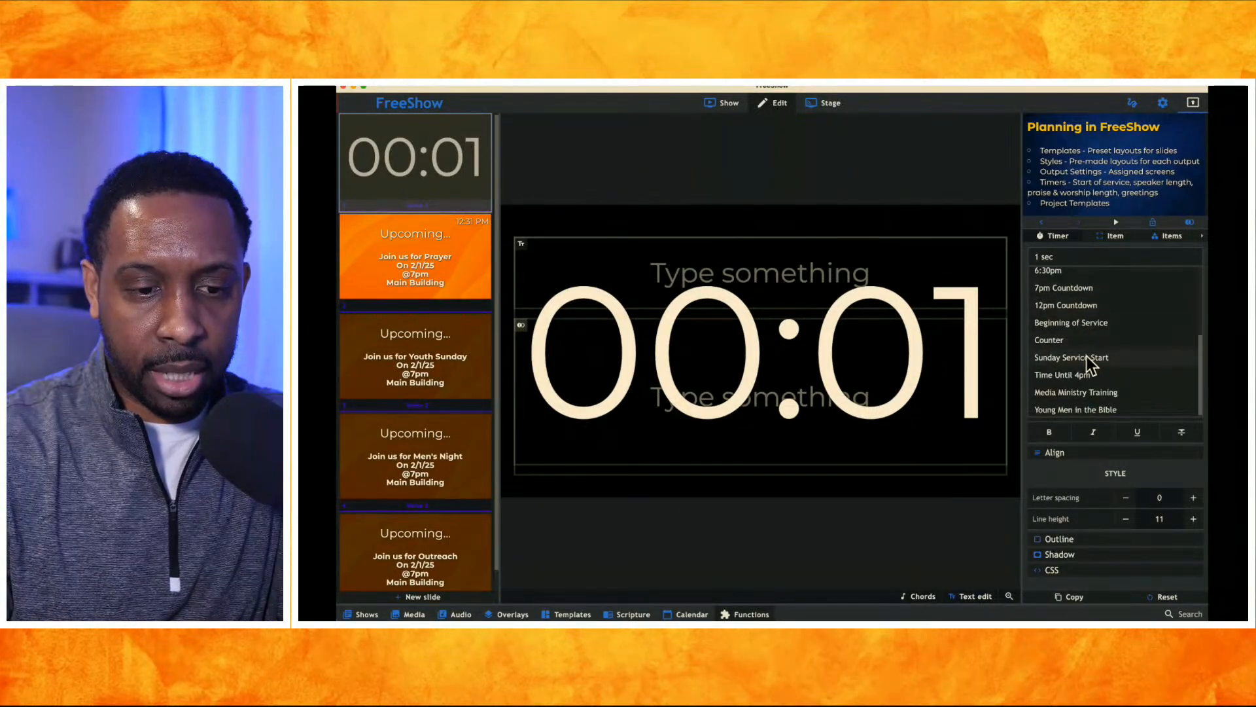
left_click(1085, 356)
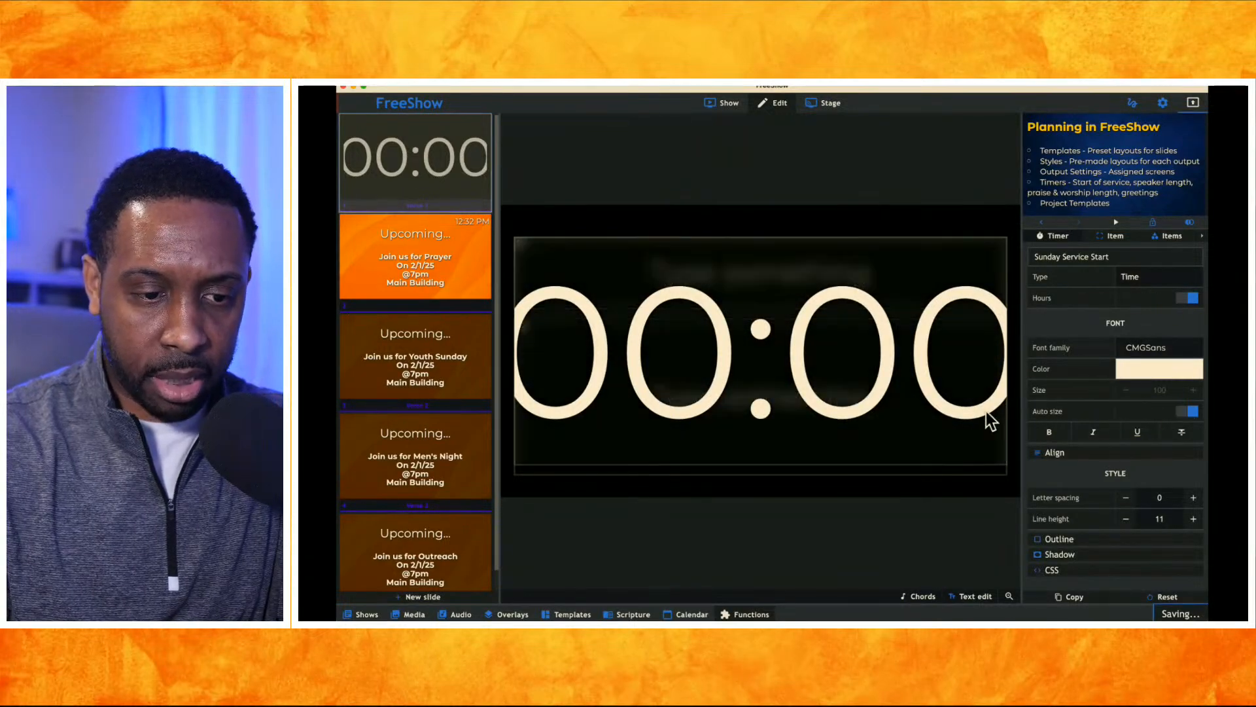
Refit the timer item within its box and display the timer slide on the output
left_click(938, 419)
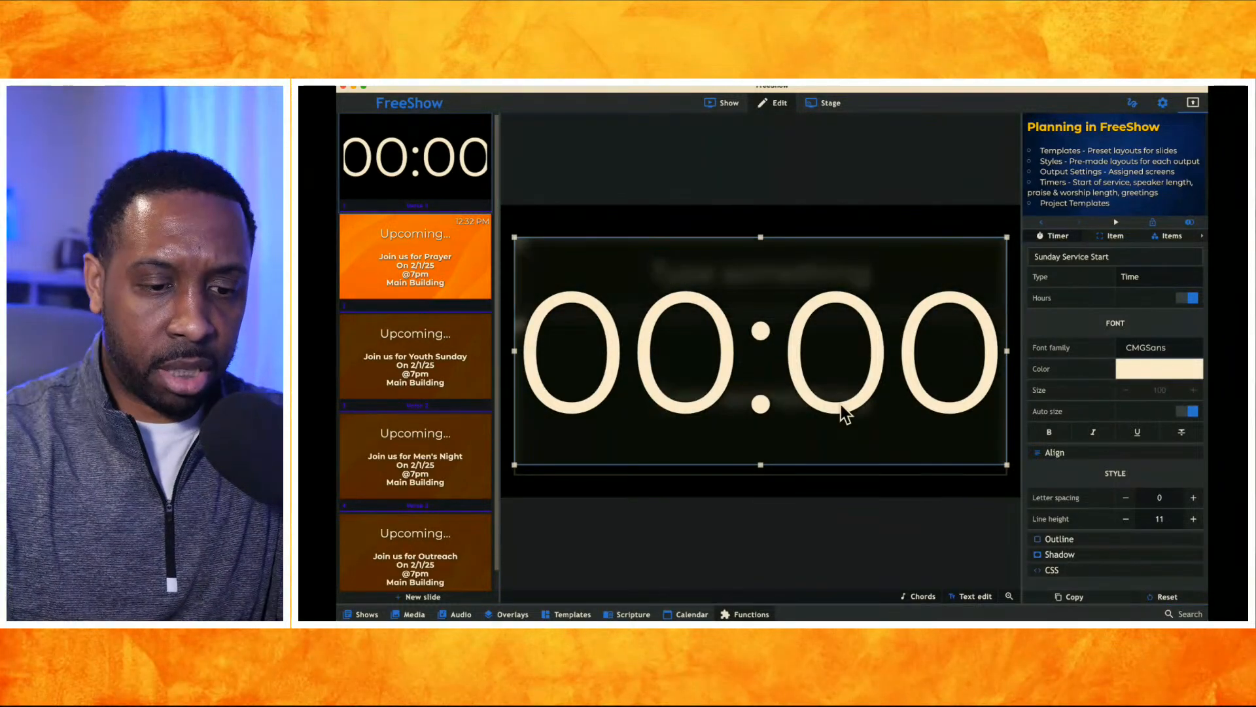
left_click(724, 105)
left_click(665, 185)
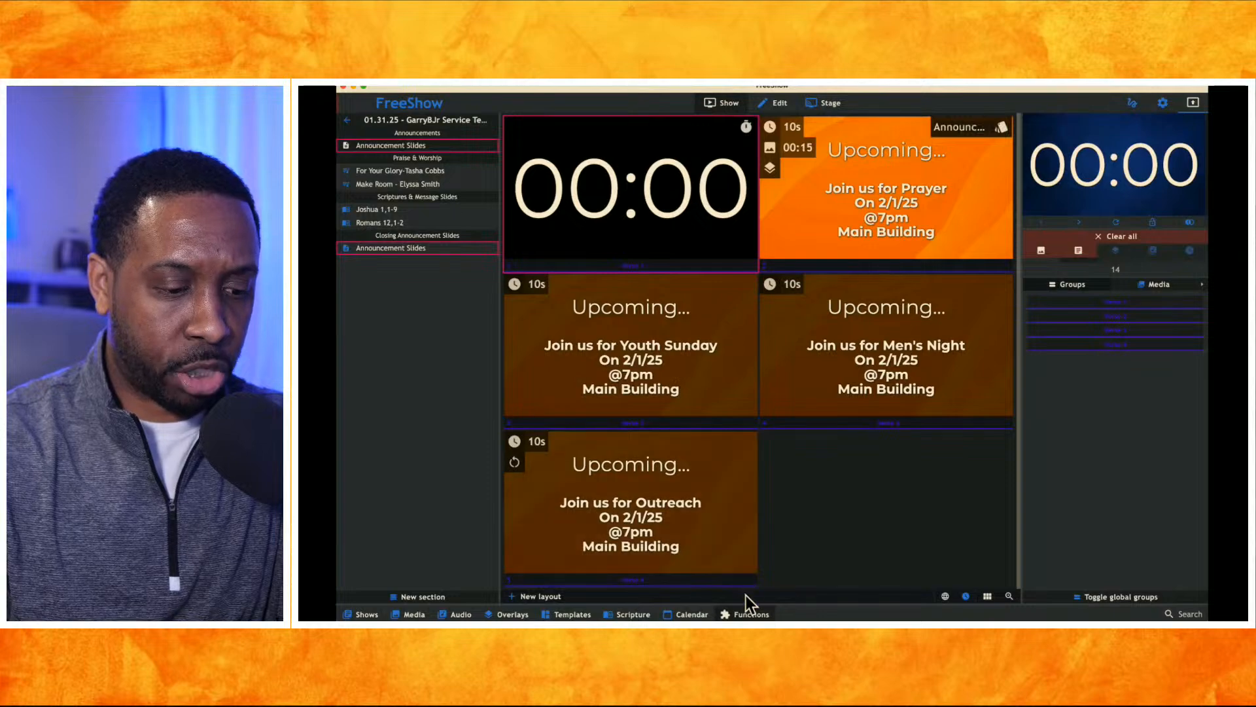
Turn on overflow when reached end for the Sunday Service Start timer, save it, and open the timer slide for editing
left_click(746, 613)
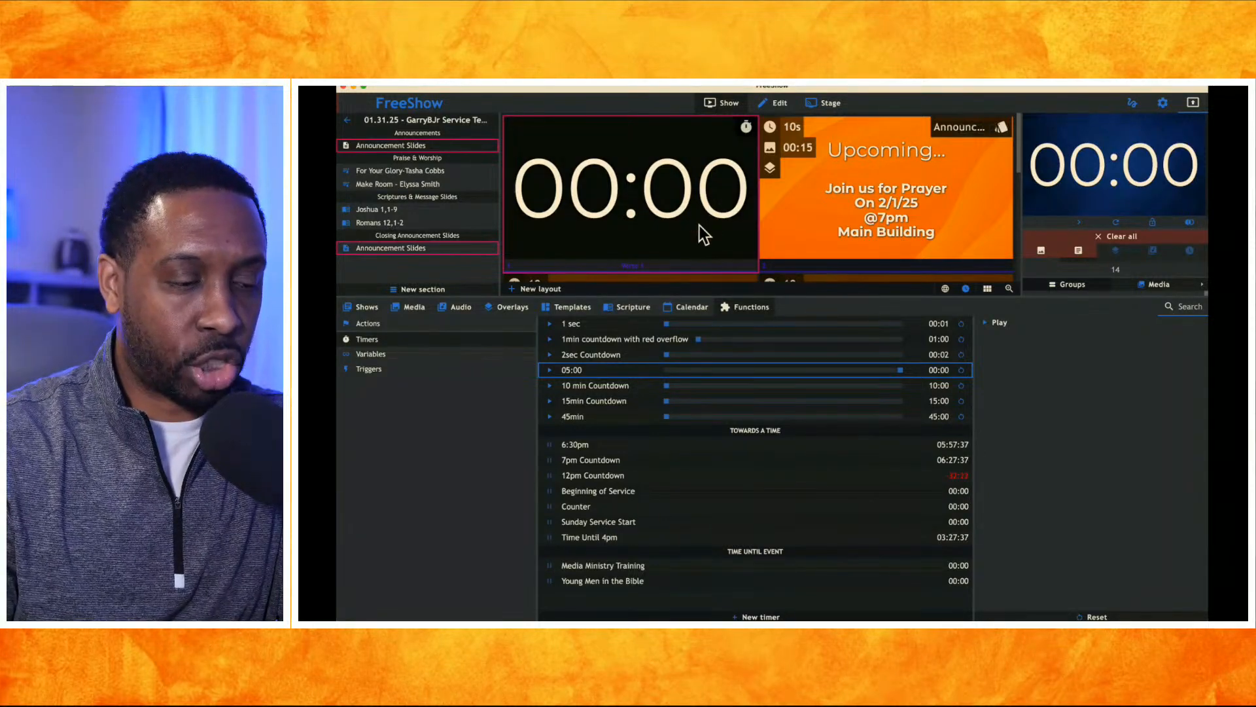
right_click(603, 521)
left_click(627, 527)
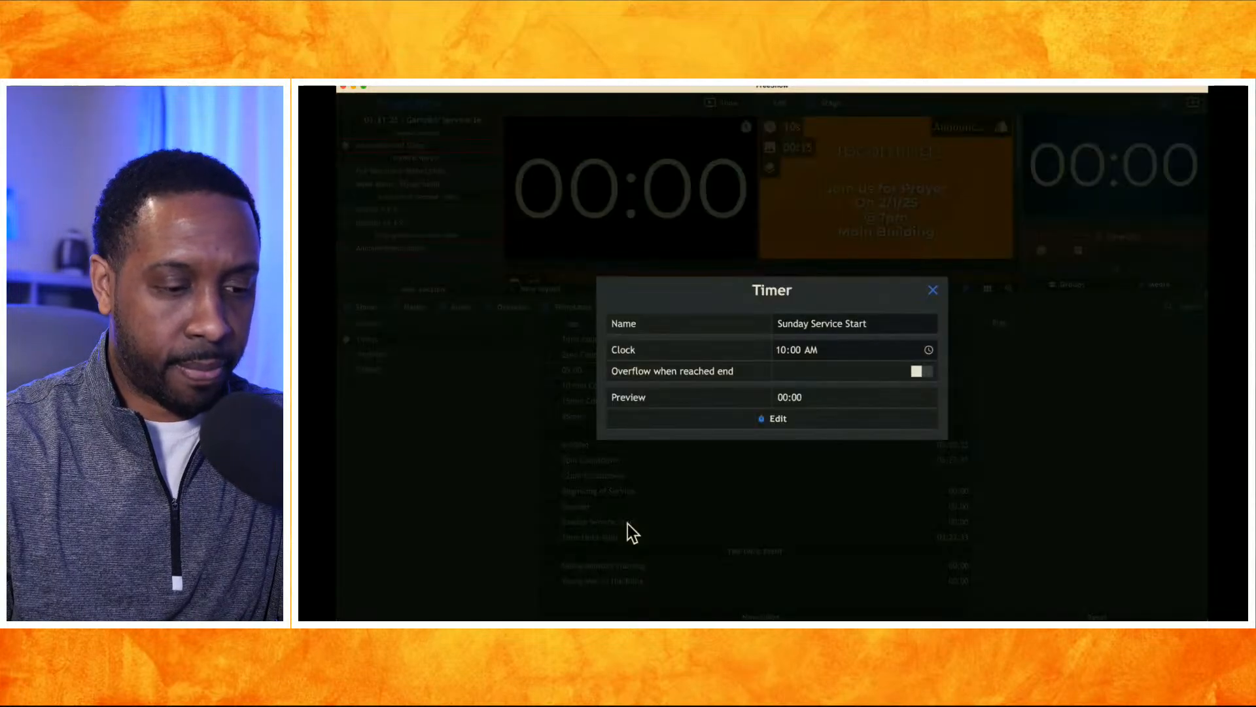
left_click(917, 372)
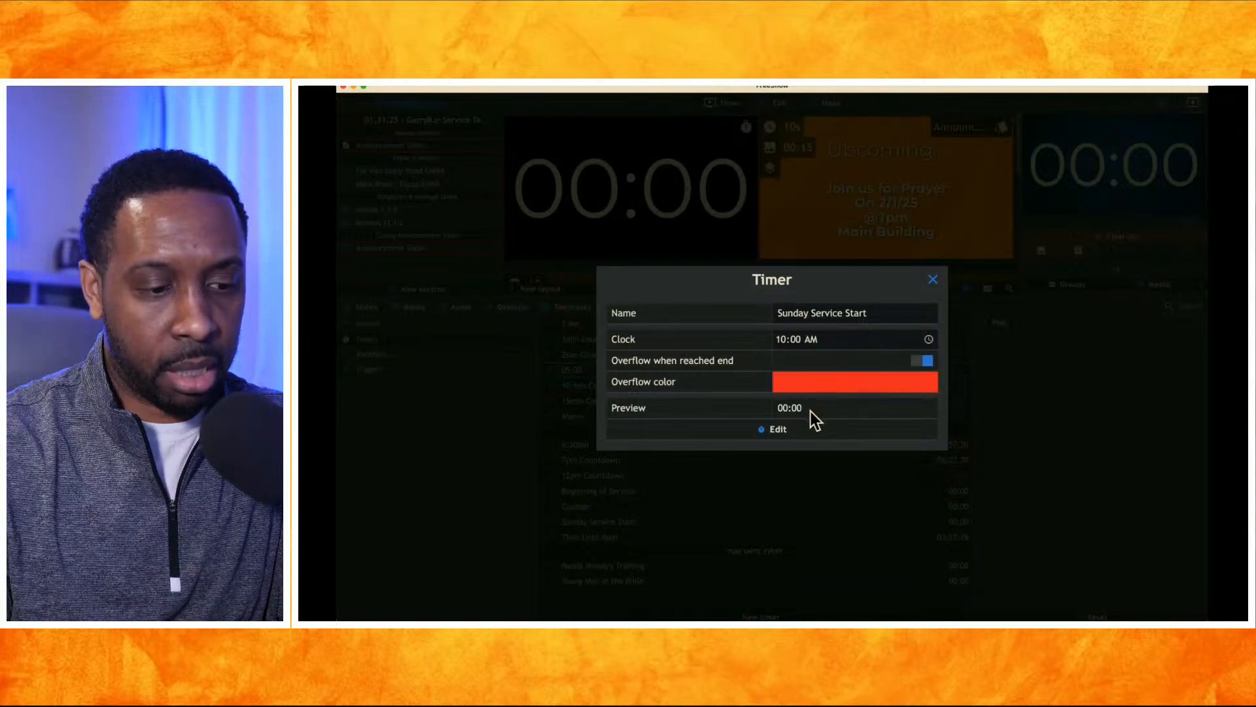
left_click(798, 430)
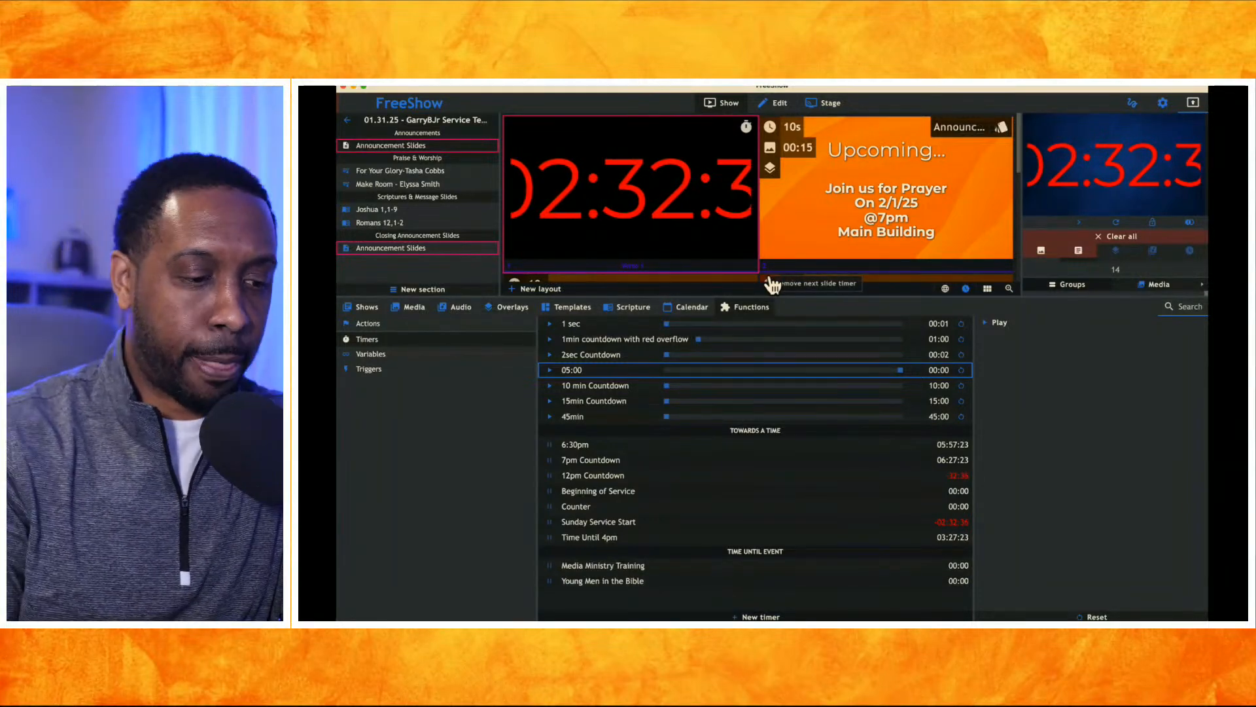
left_click(774, 104)
left_click(728, 393)
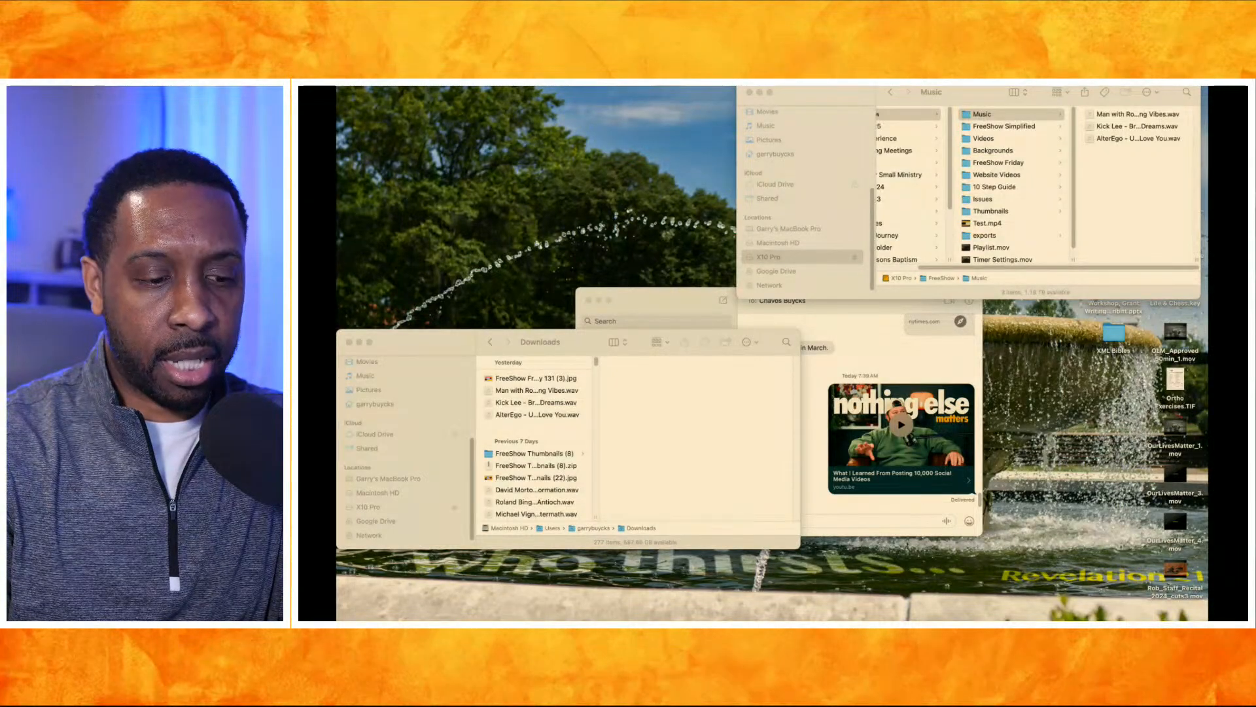
Relaunch FreeShow, reopen the ungrouped 01.31.25 service template, and display the timer slide from its opening Announcement Slides
mouse_move(799, 614)
left_click(657, 598)
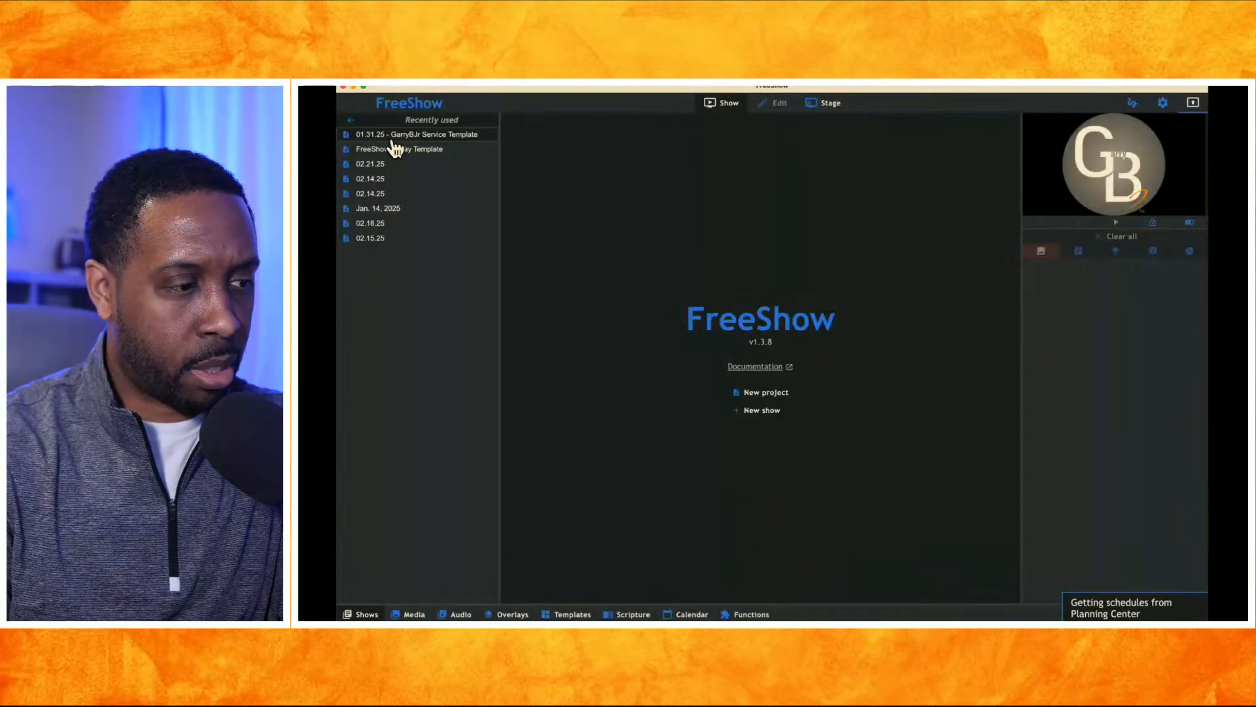
left_click(350, 121)
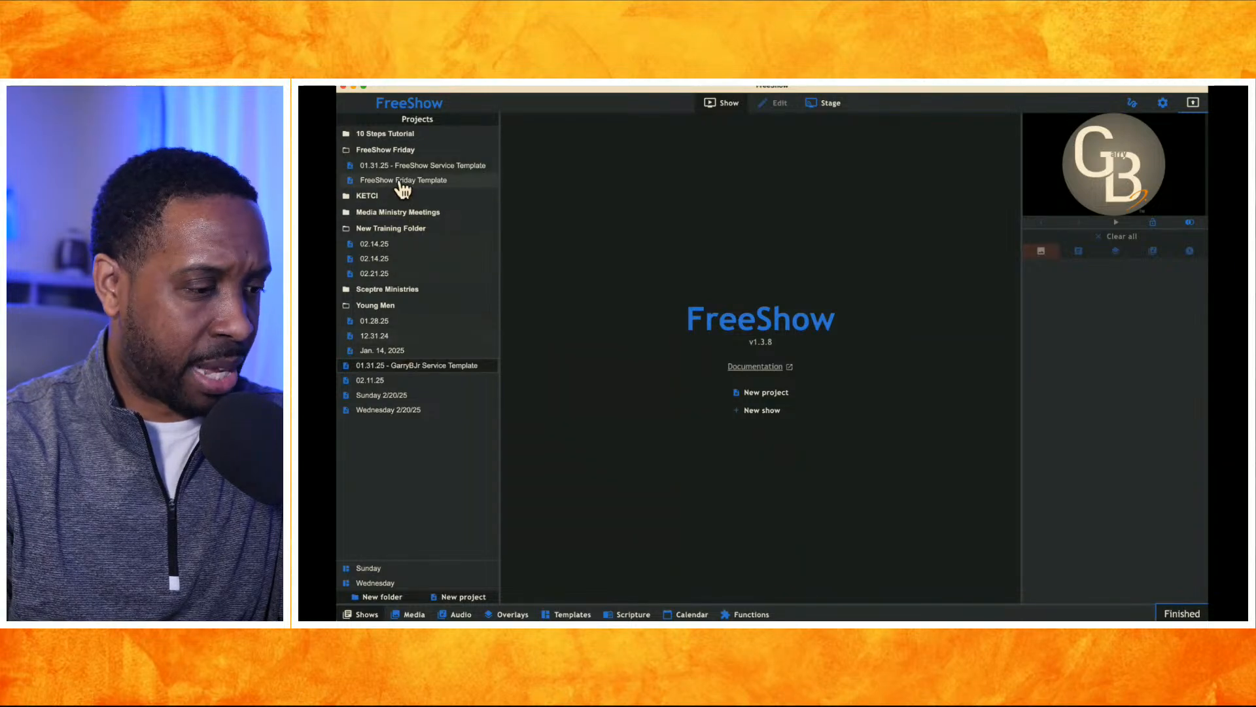
left_click(424, 361)
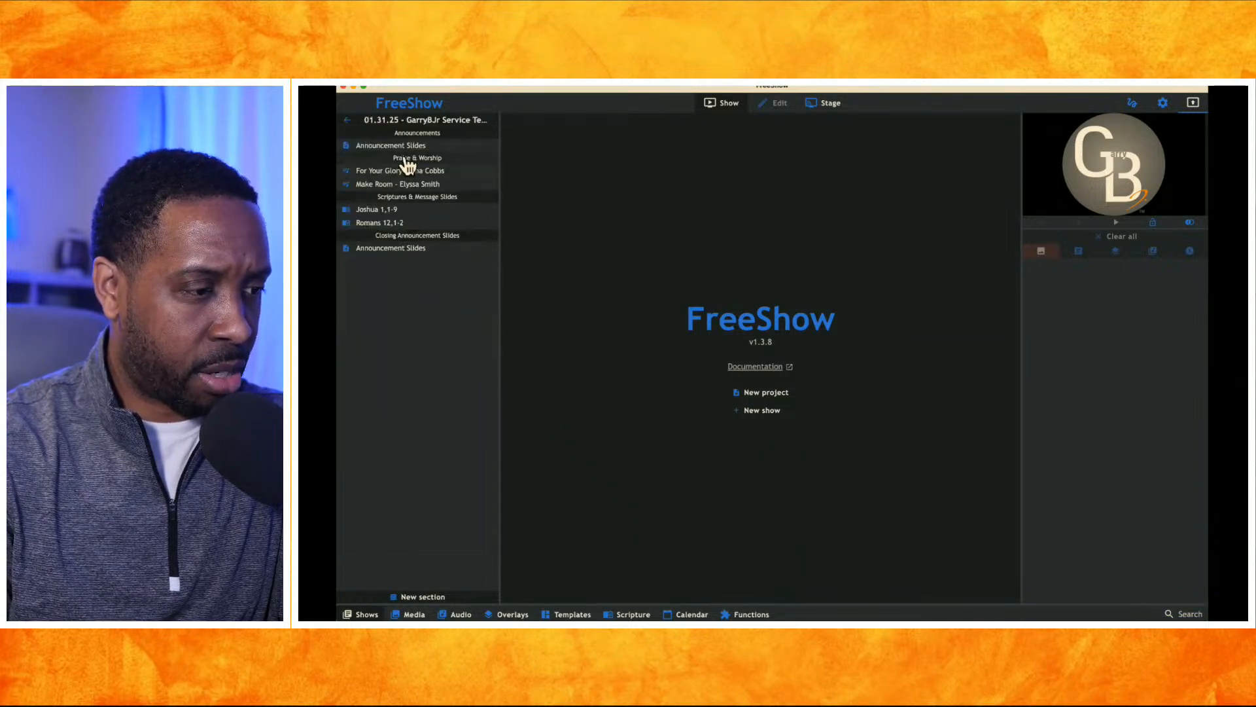
left_click(404, 145)
left_click(667, 212)
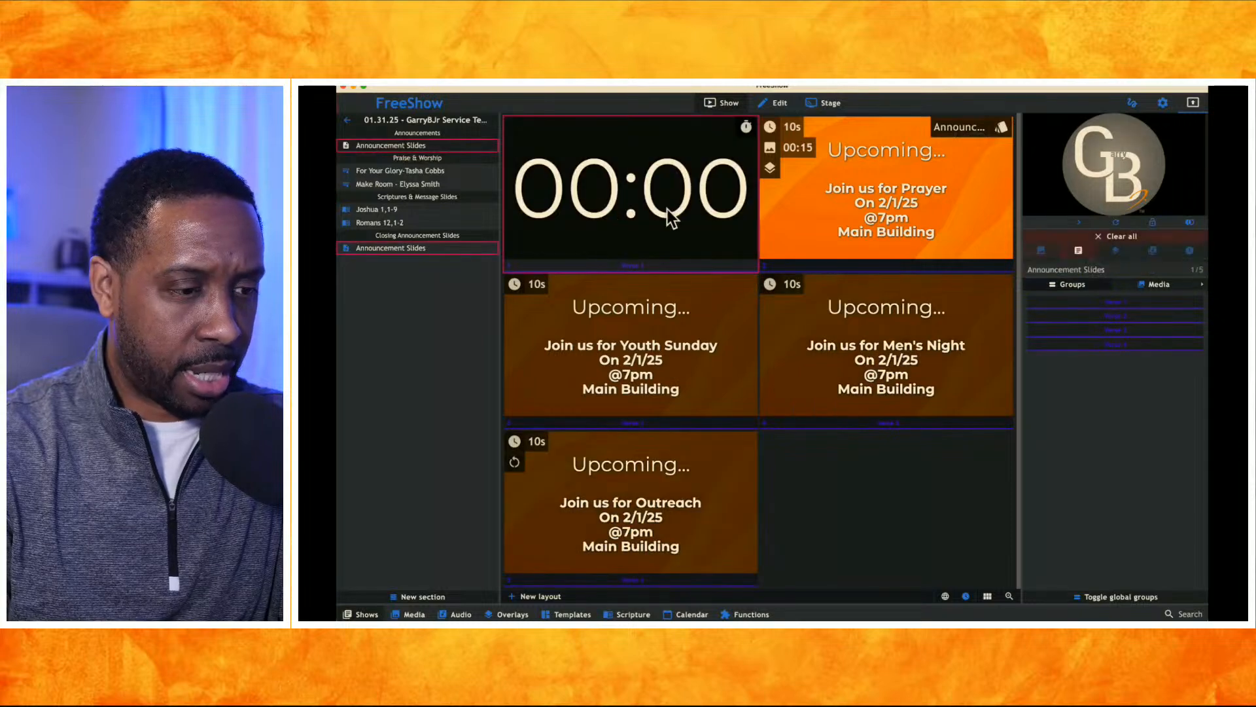
Turn on overflow when reached end for the Sunday Service Start timer and save the timer
left_click(750, 614)
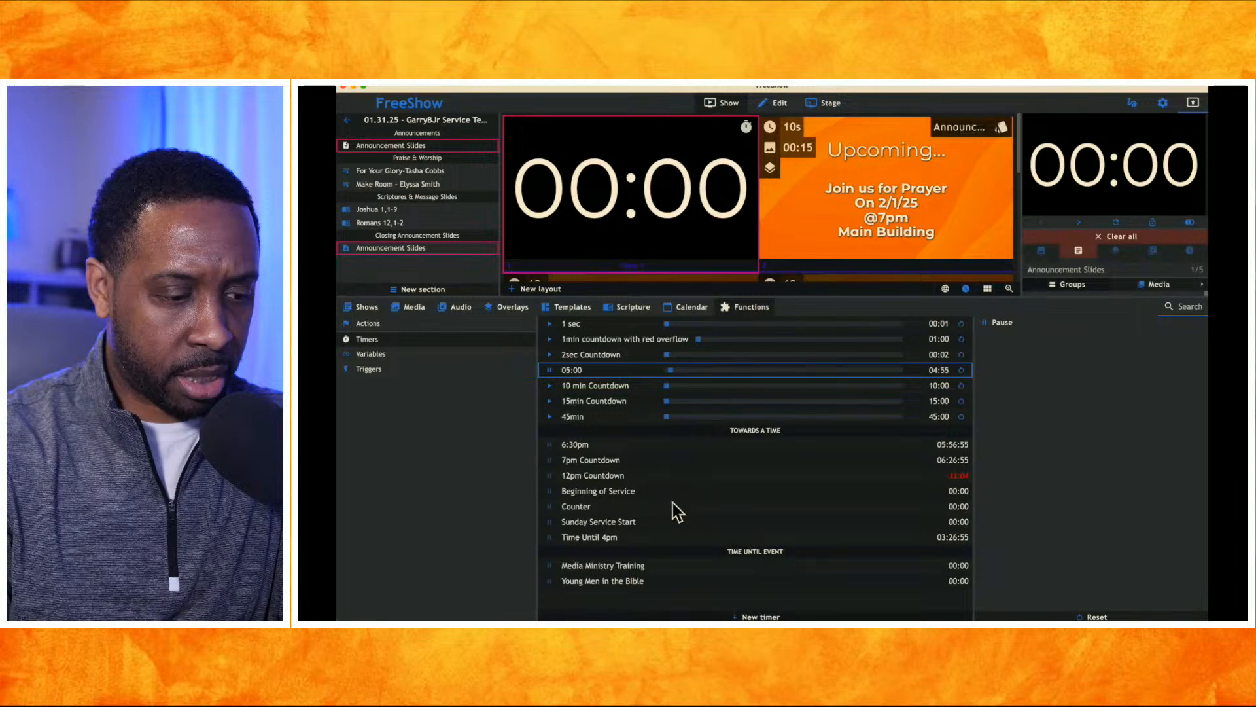
right_click(619, 523)
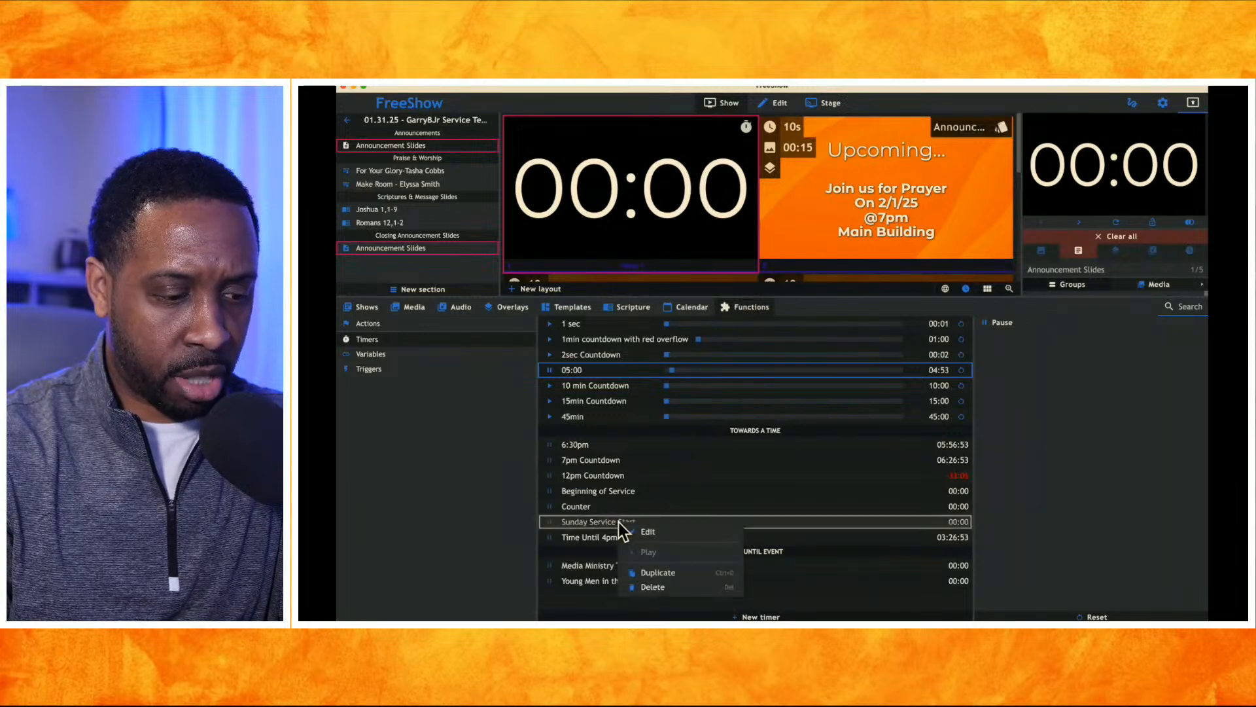
left_click(650, 537)
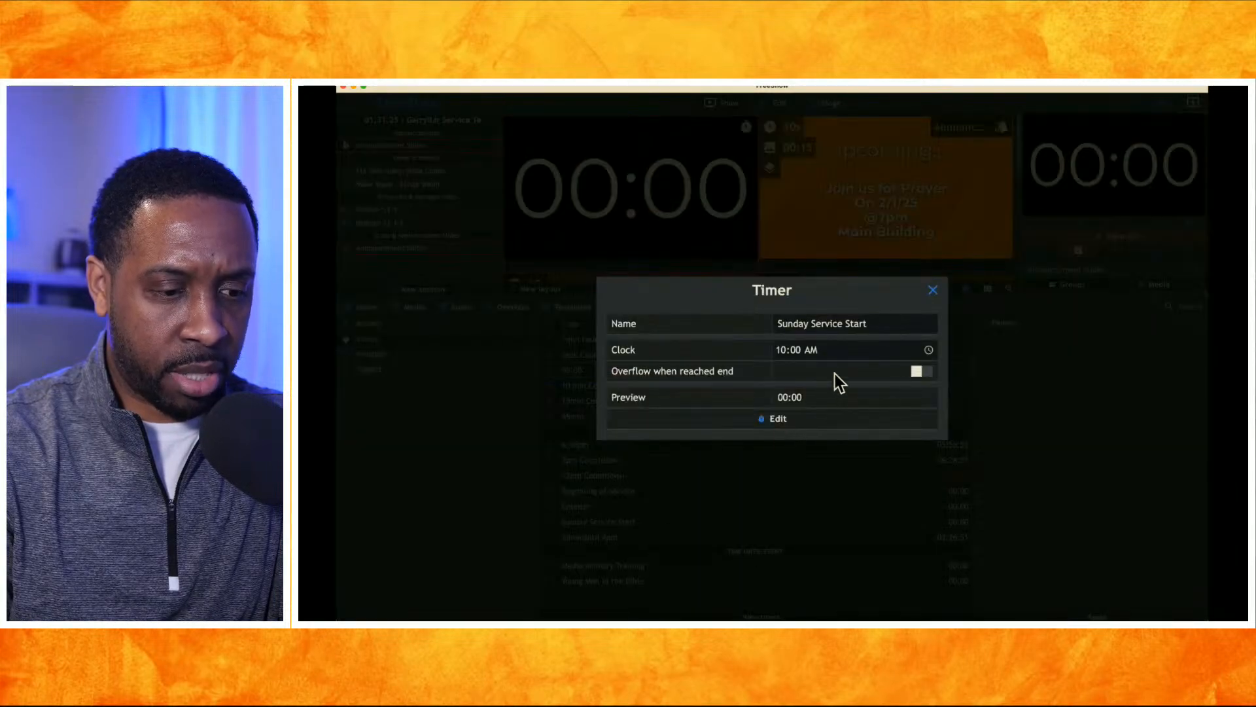
left_click(916, 370)
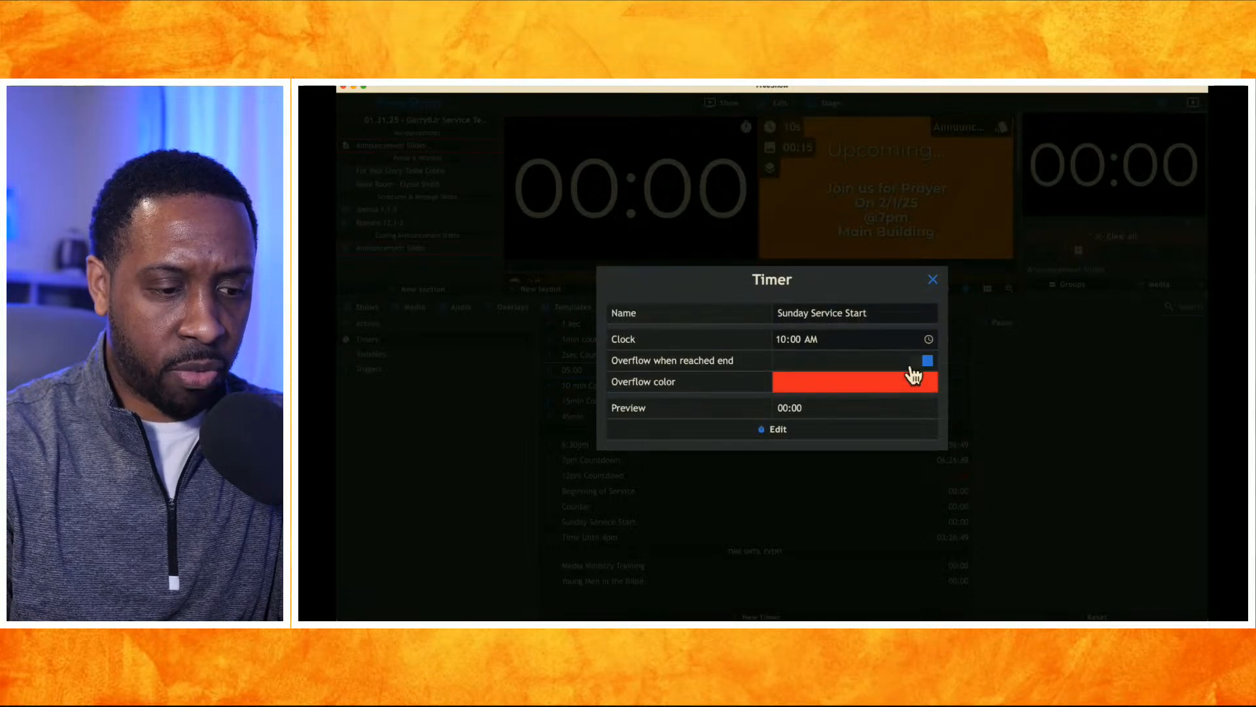
left_click(777, 432)
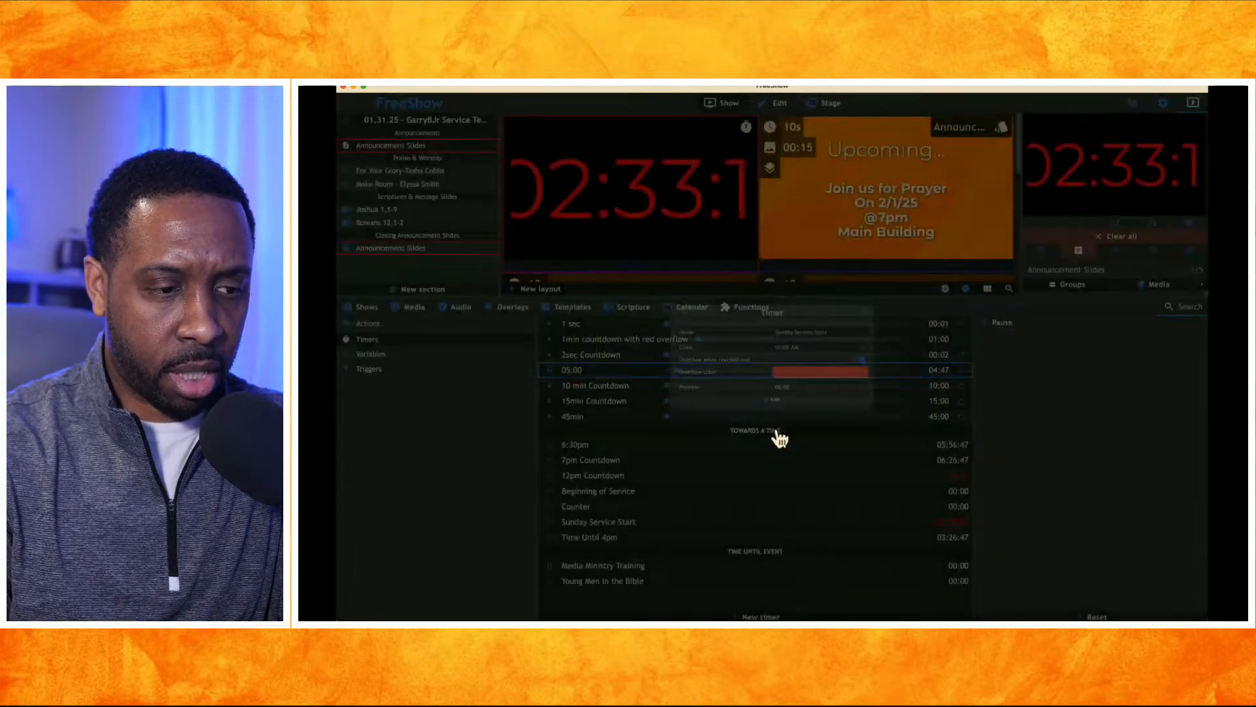
Refit the overflowing timer within its box on the slide and update the live output
left_click(779, 105)
left_click(755, 407)
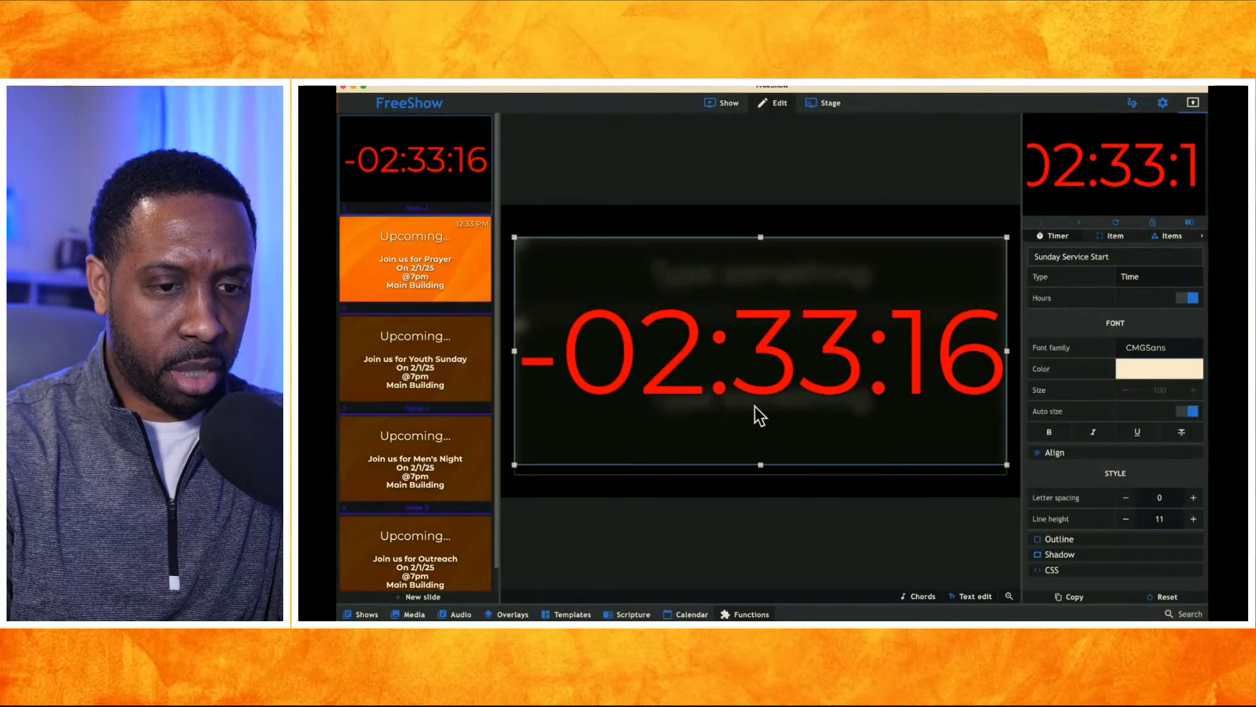
left_click(1117, 224)
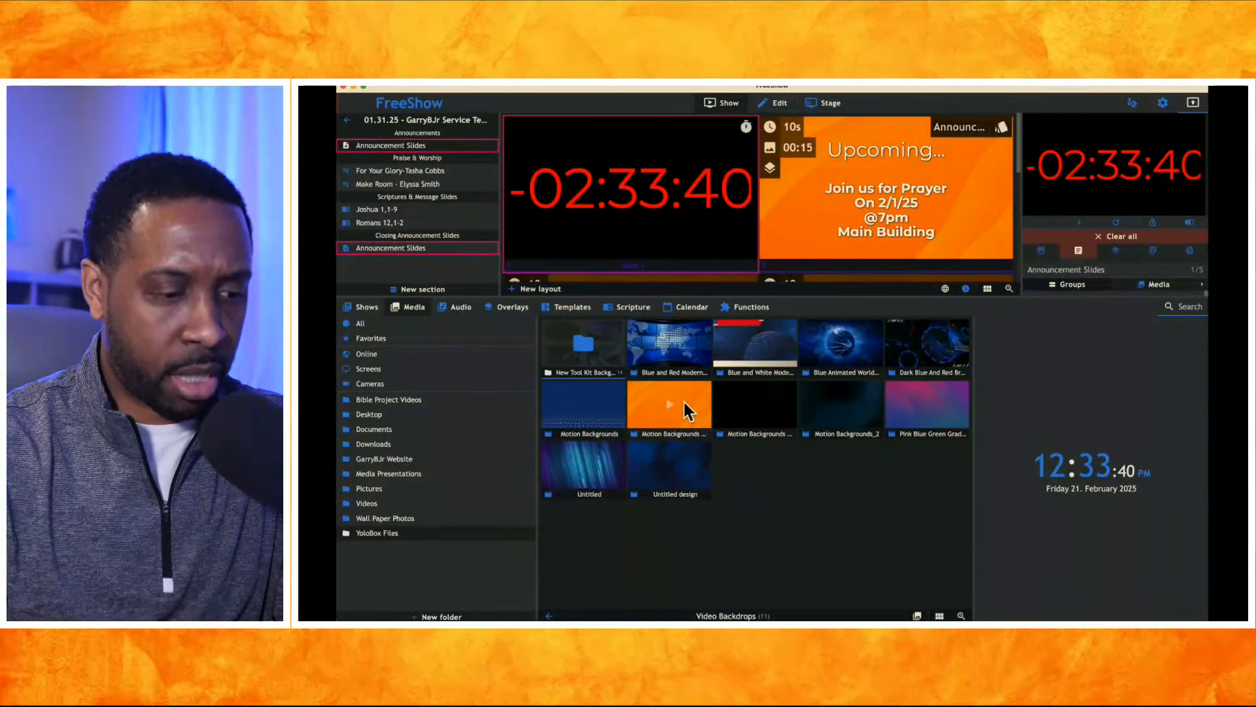
Apply the orange motion background from Video Backdrops to the timer slide and display the slide on the output
left_click_drag(684, 402, 634, 179)
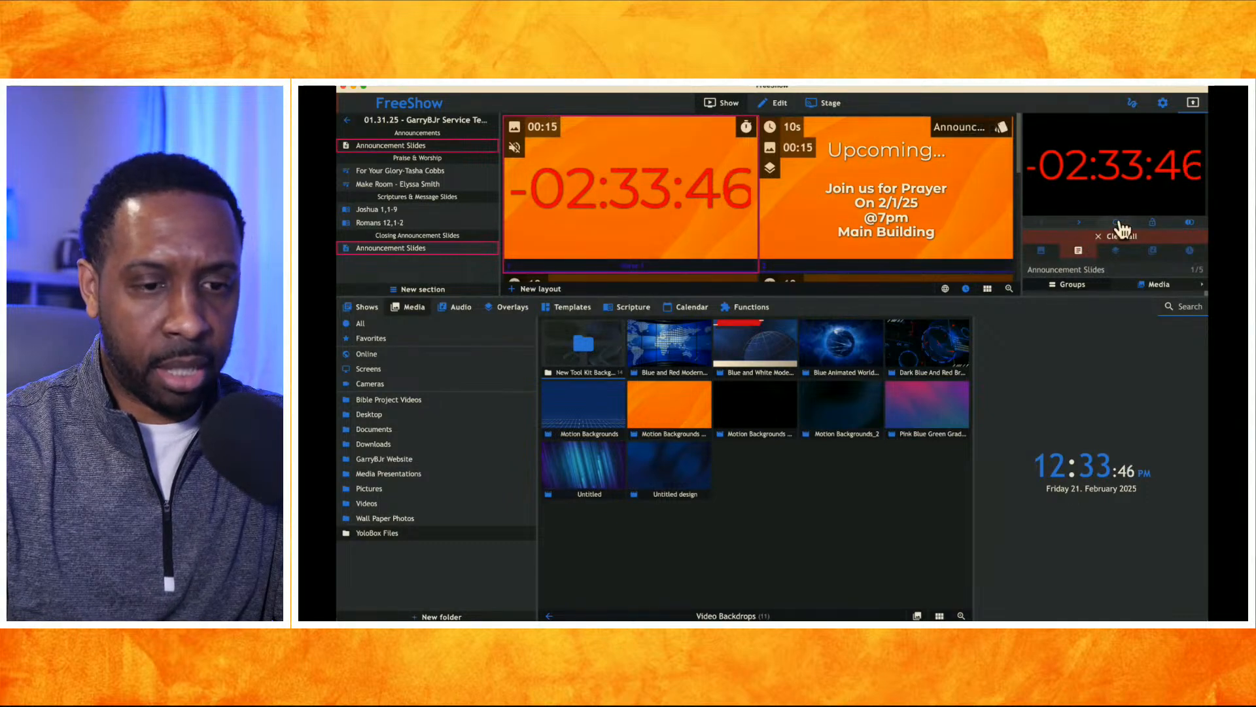
left_click(686, 220)
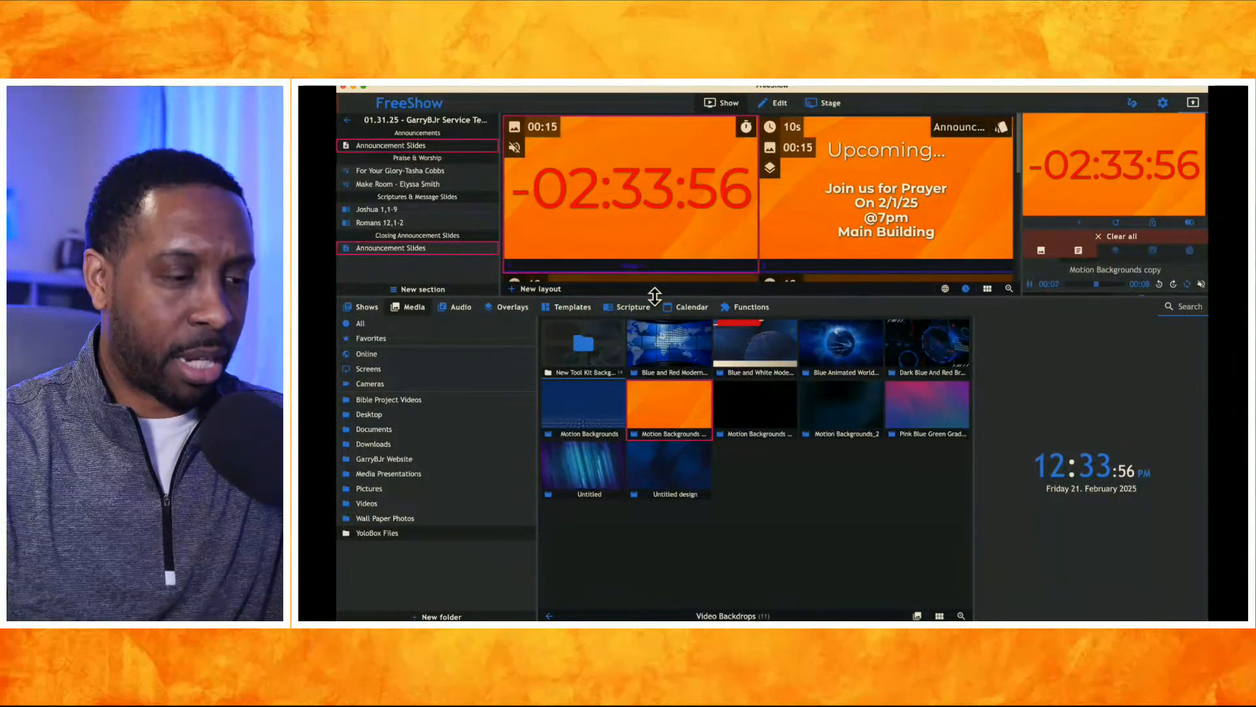
Lower the top edge of the timer box to beneath the heading textbox and enter "Starting in..." as the heading
left_click(774, 104)
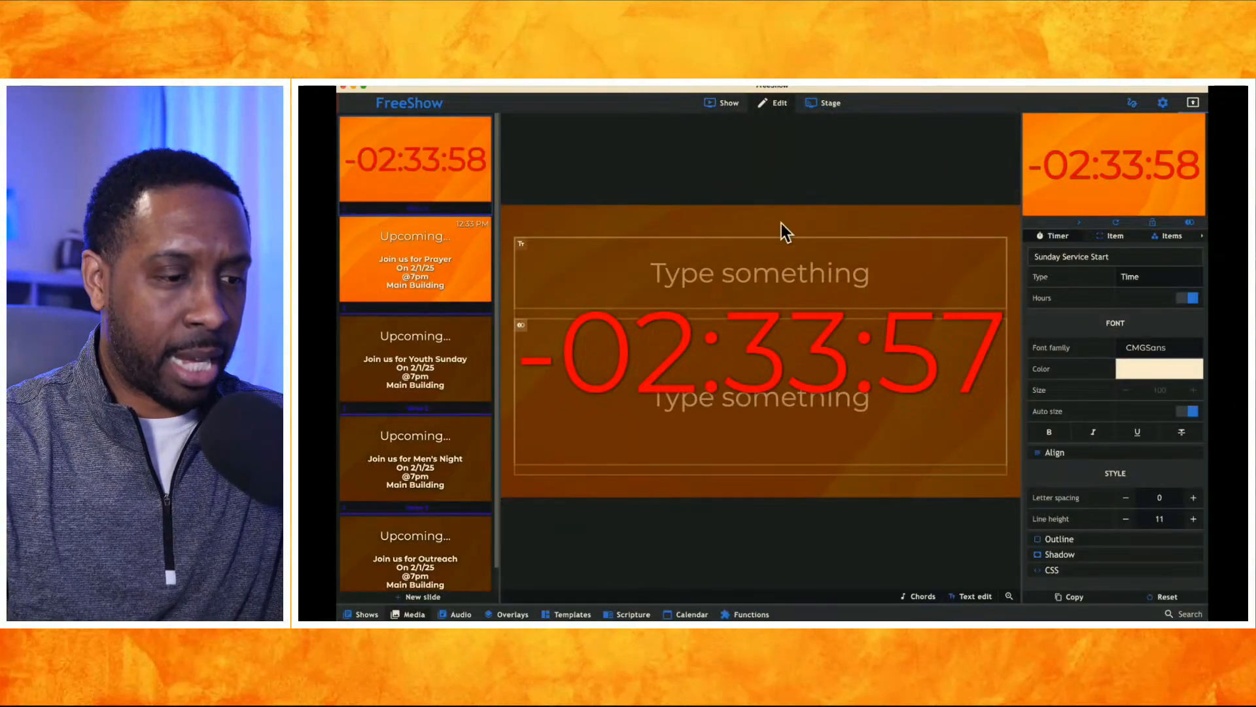
left_click_drag(760, 237, 754, 319)
left_click(750, 270)
type("Tim")
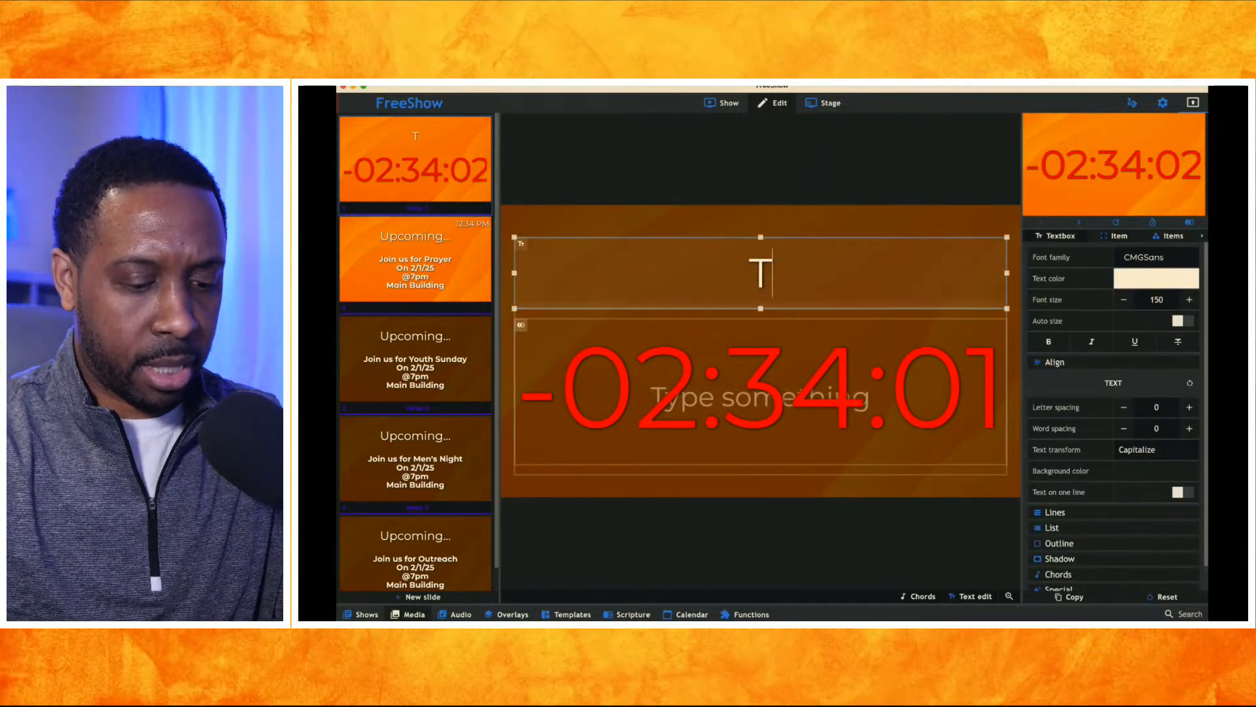
key("BackSpace")
key("BackSpace")
key("BackSpace")
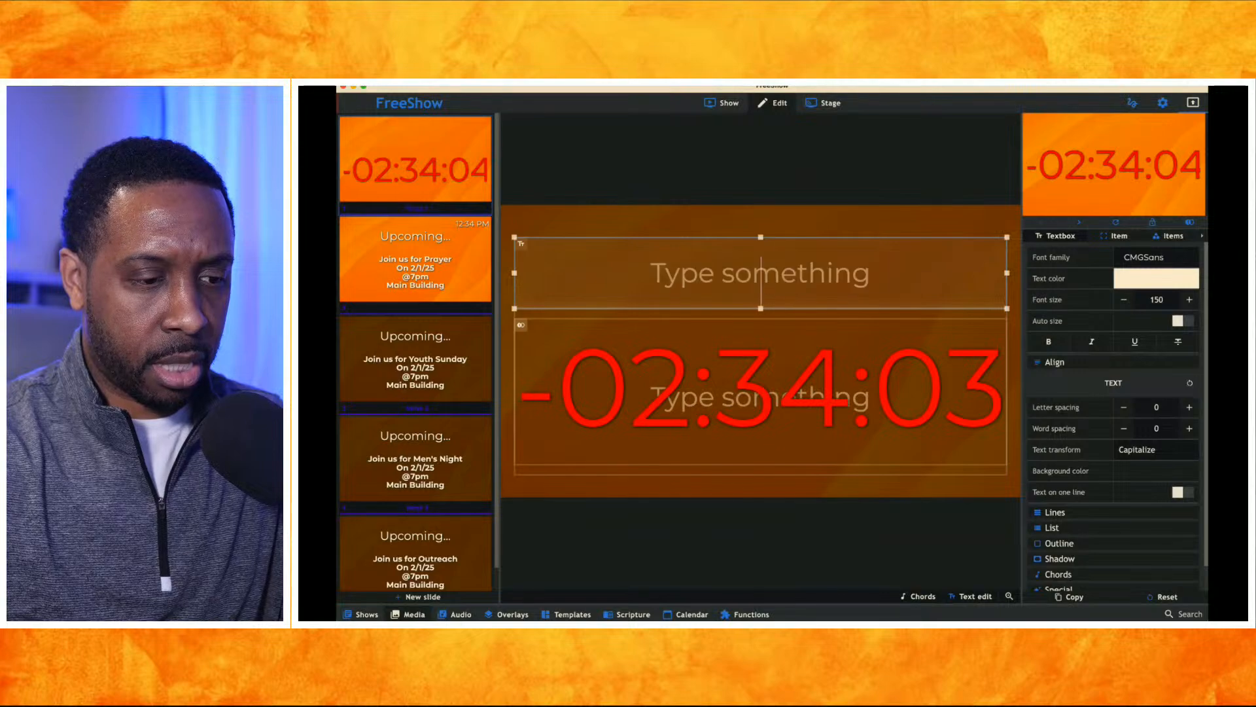
type("Starting in")
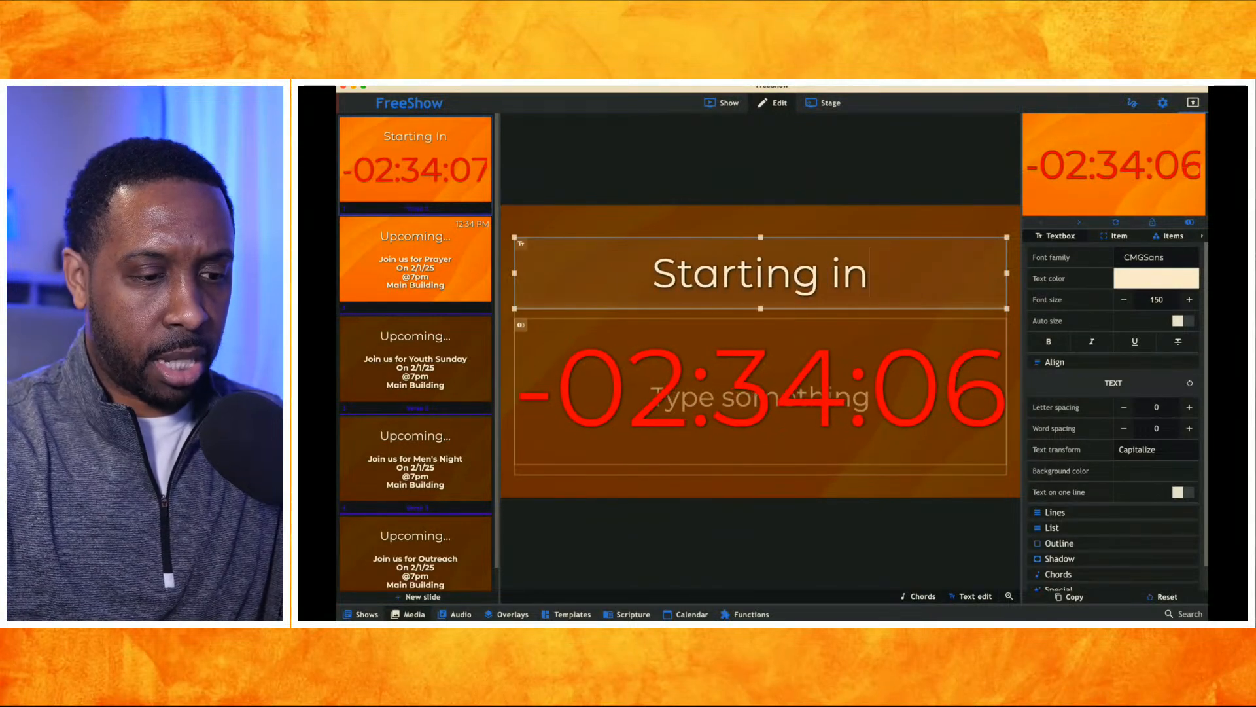
type("...")
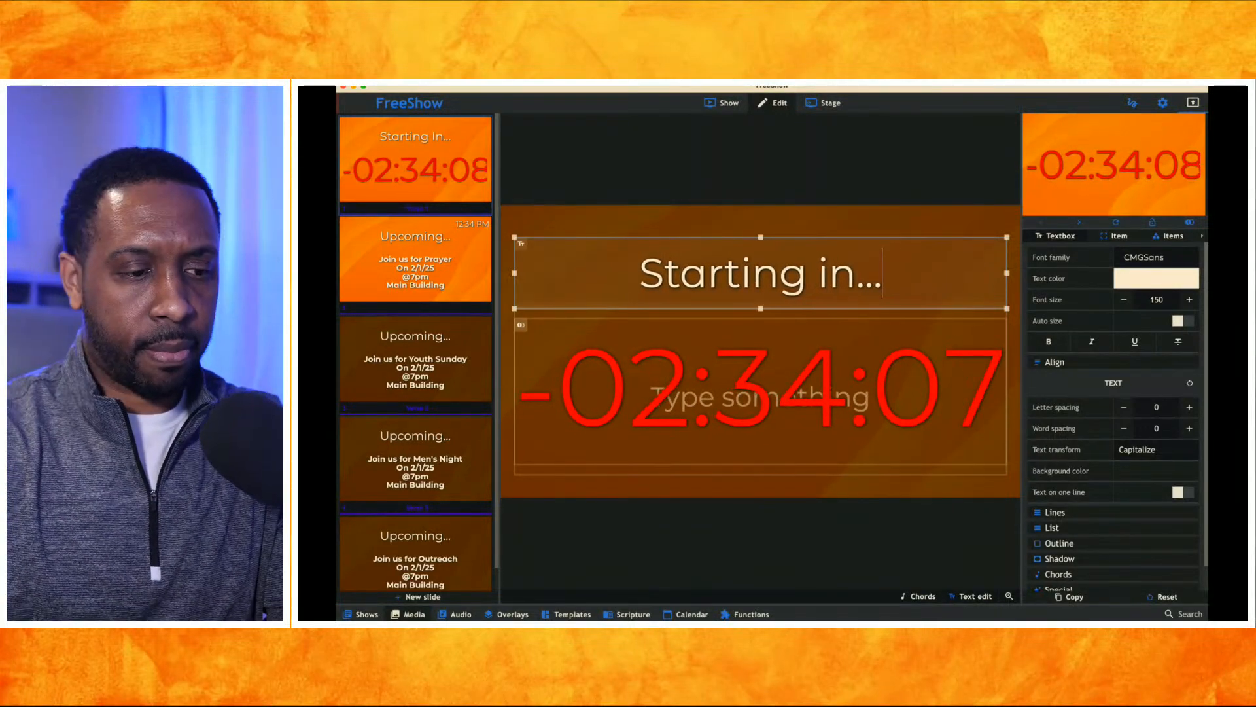
Finish editing the timer slide, return to the show's slides, and update the live output with the heading
left_click(780, 199)
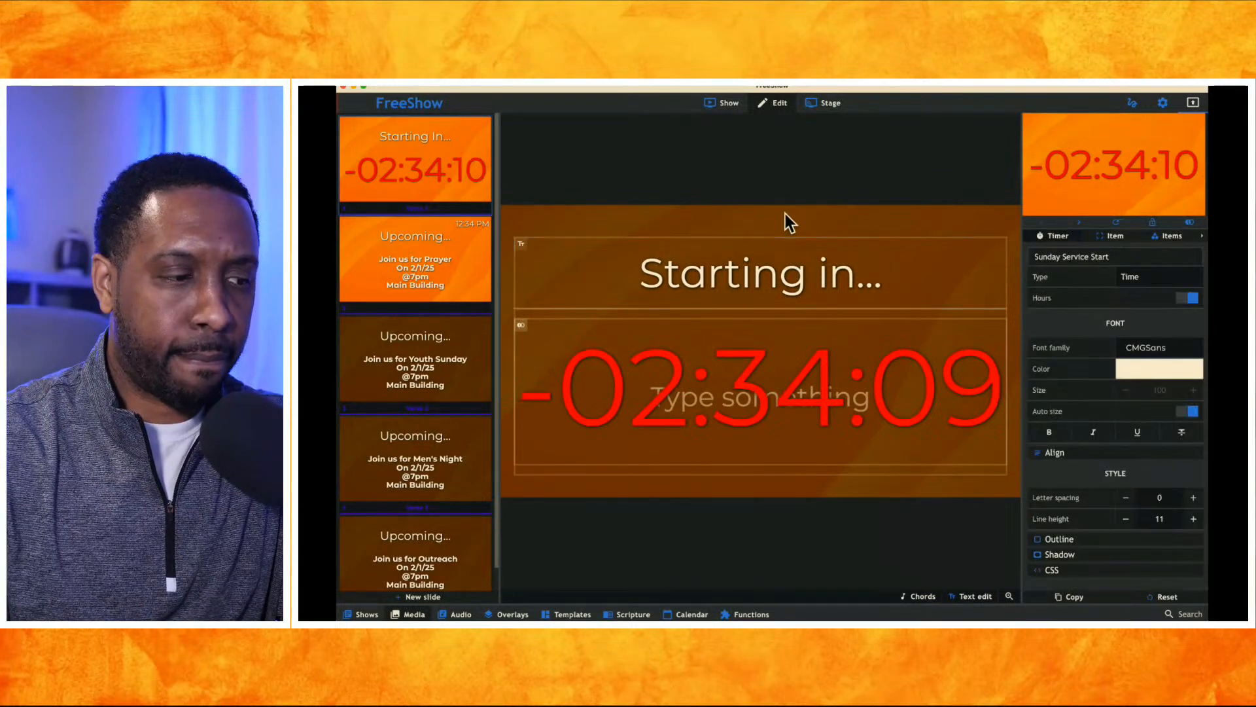
left_click(734, 241)
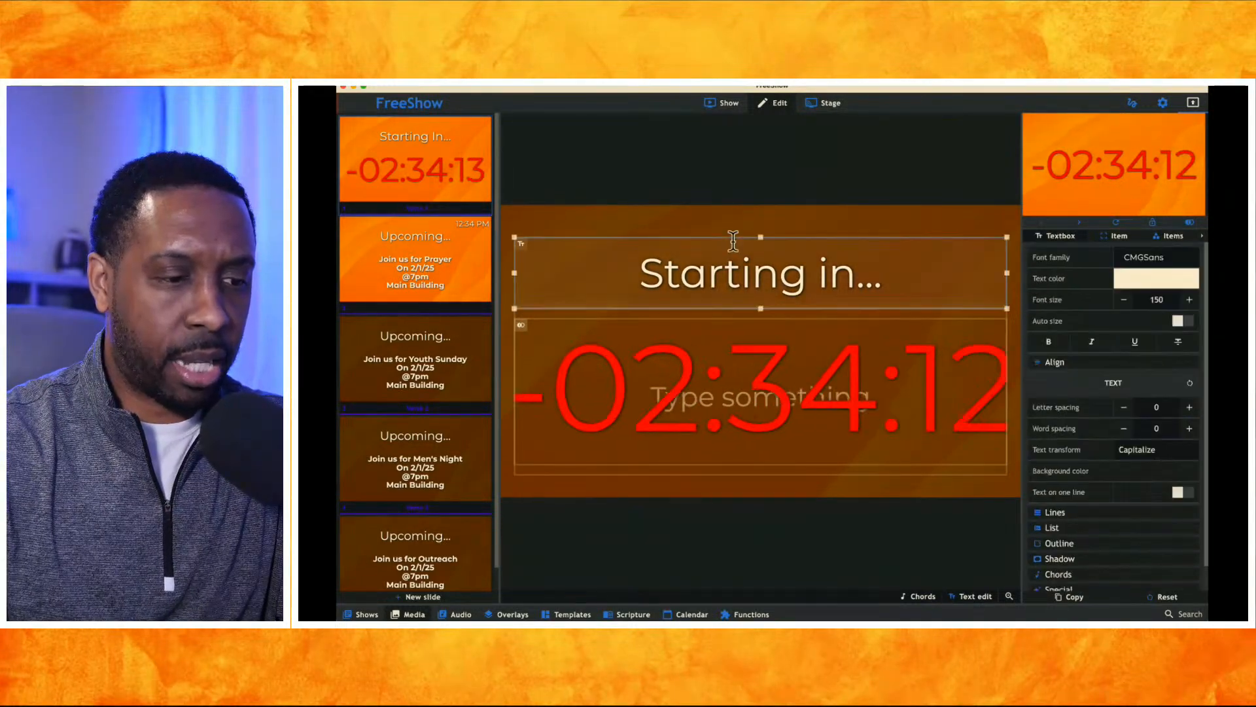
left_click(718, 106)
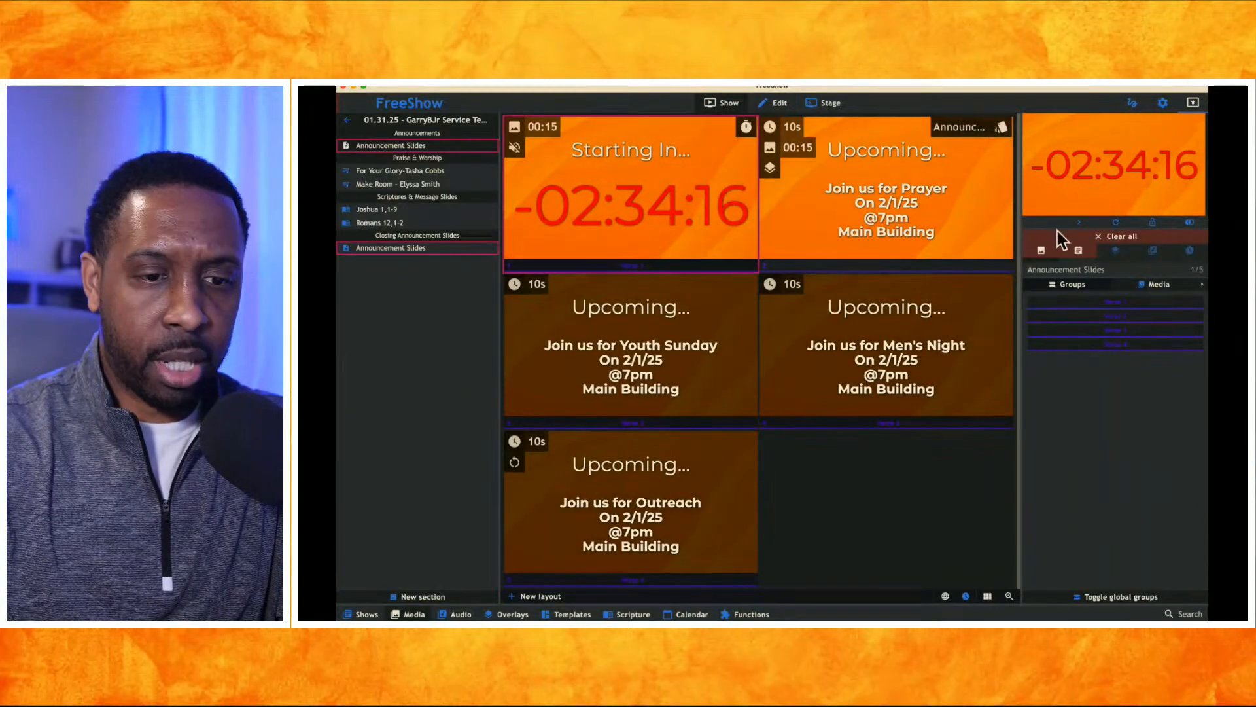
left_click(1117, 223)
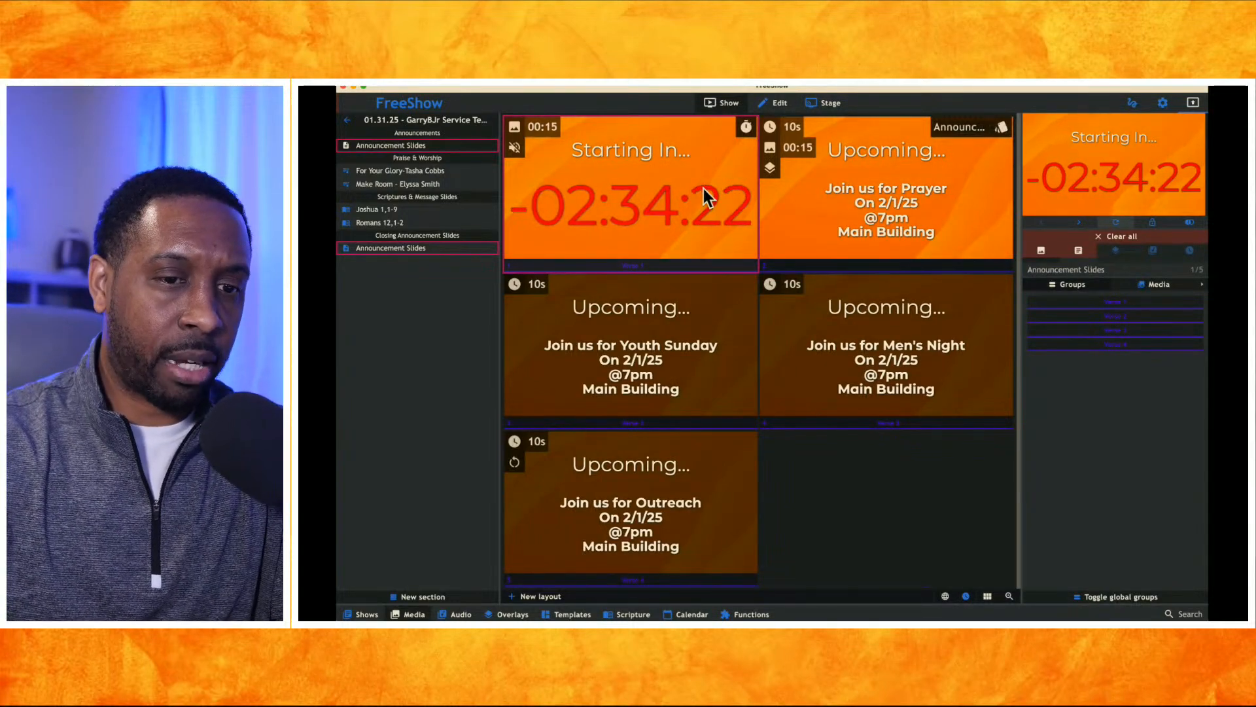
Turn off automatic sizing for the timer on the "Starting in..." slide and try font sizes of 200 and 400
left_click(779, 104)
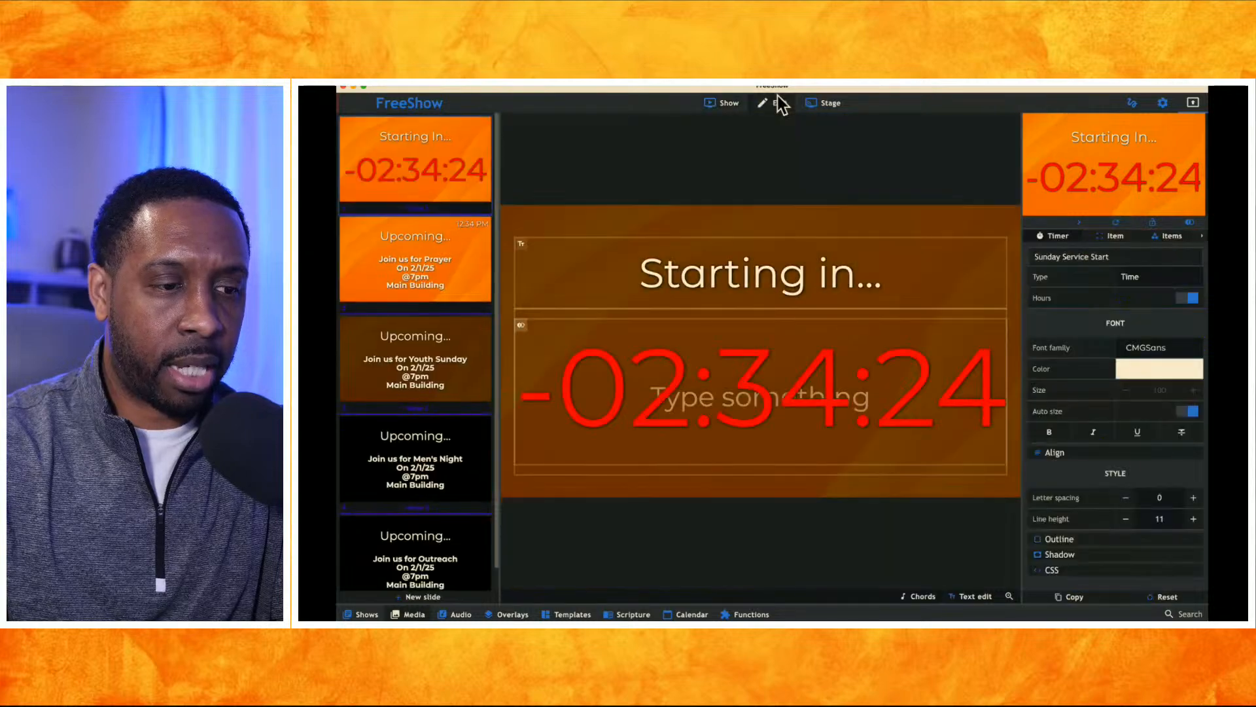
left_click(773, 373)
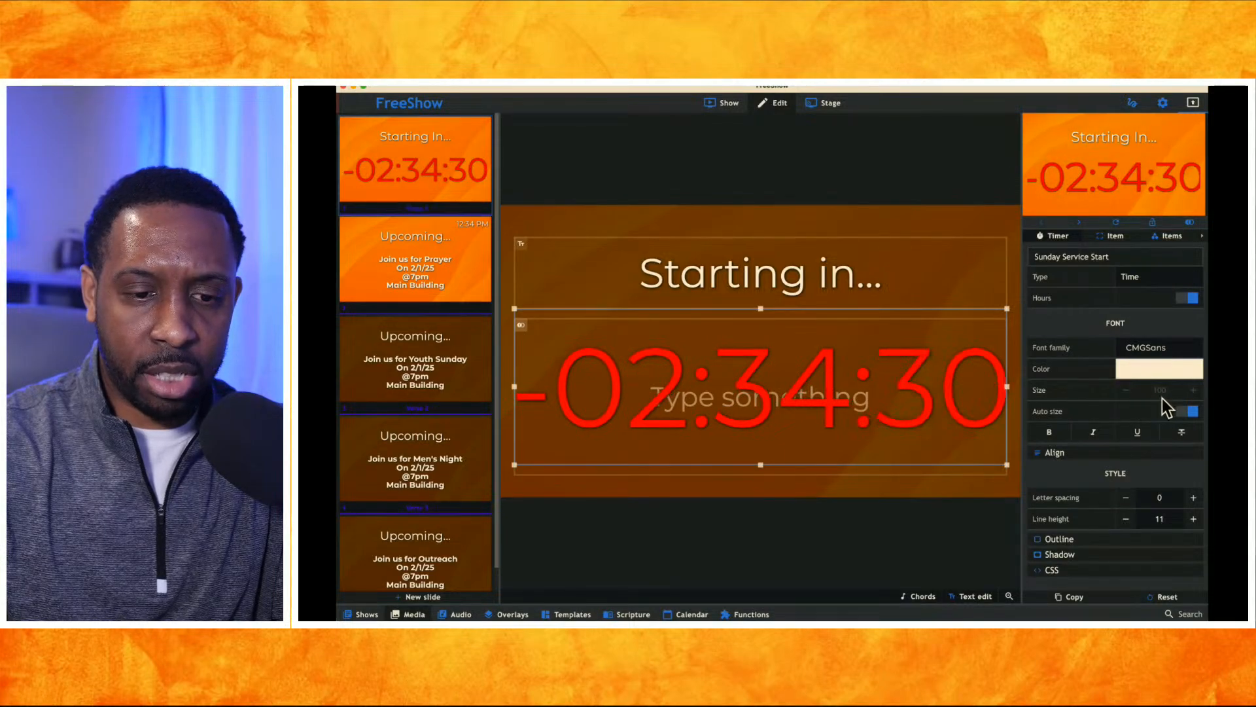
left_click(1188, 412)
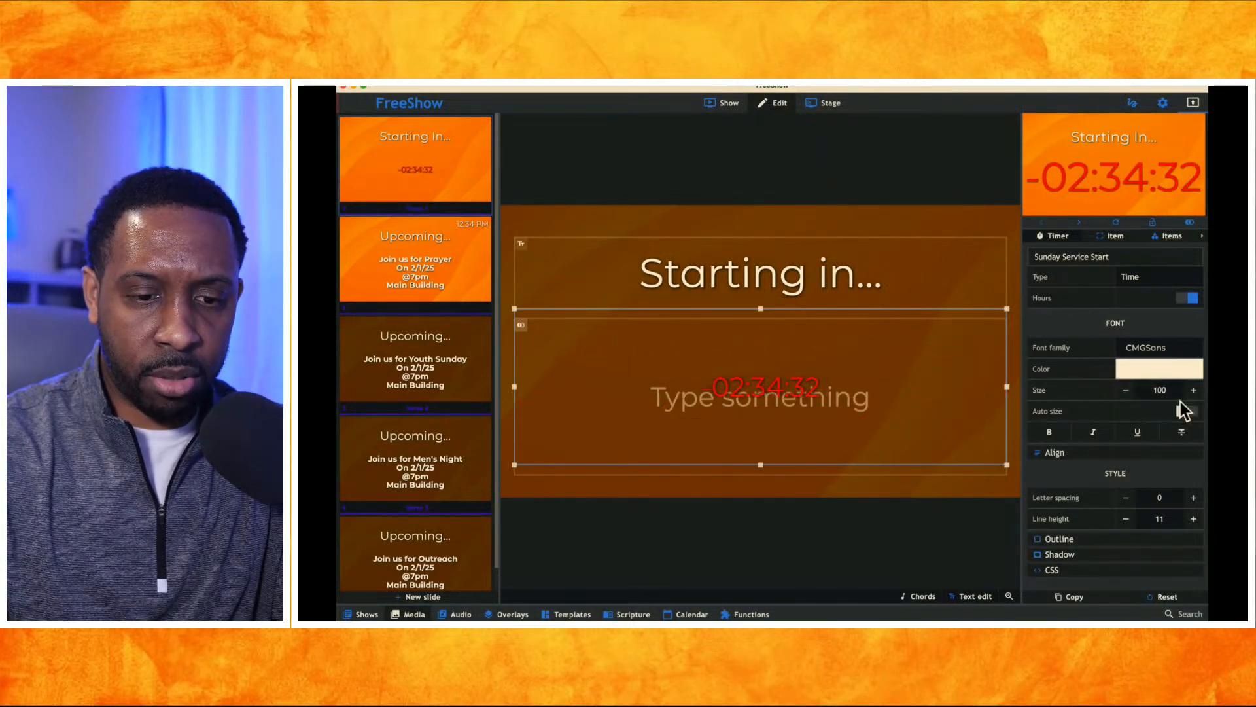
left_click(1159, 391)
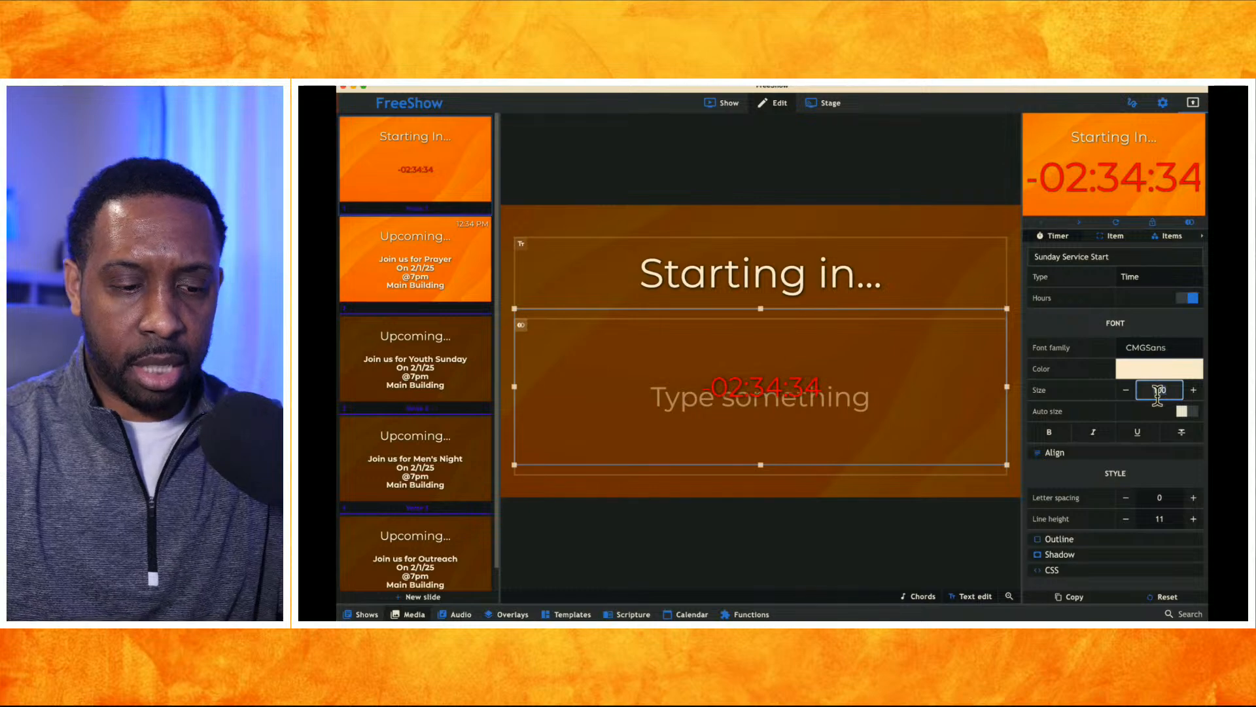
type("200")
key("Return")
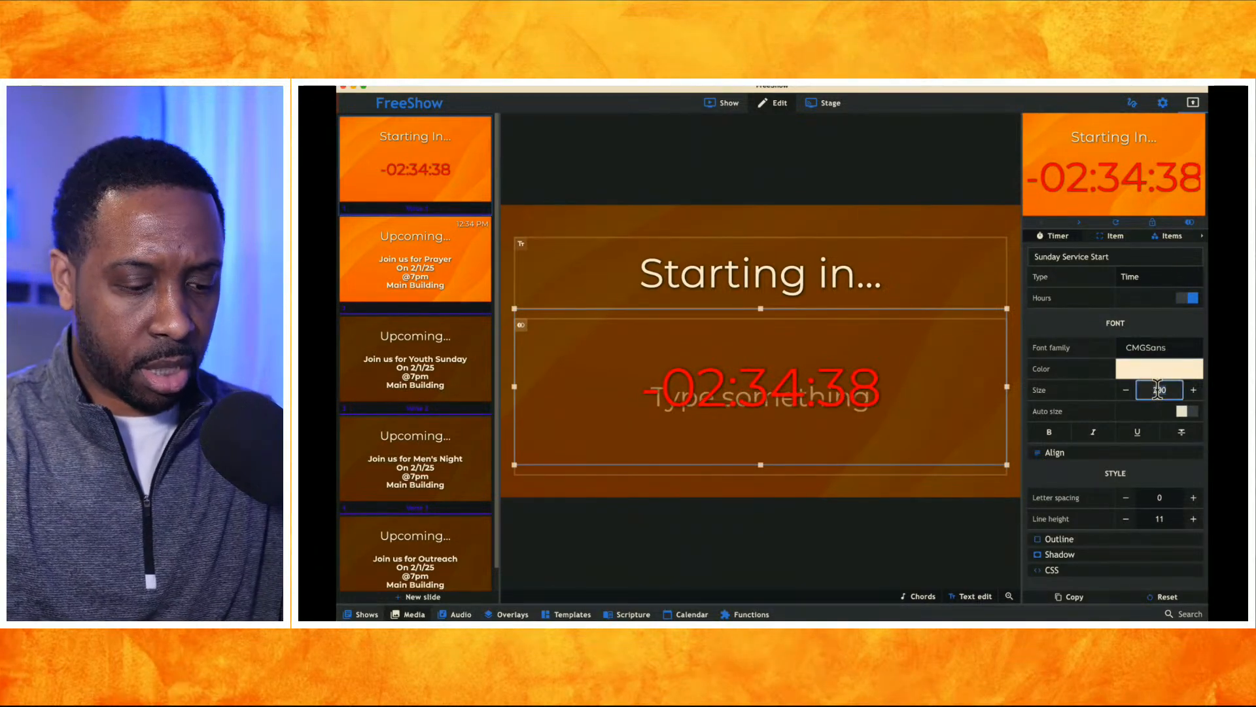
type("400")
key("Return")
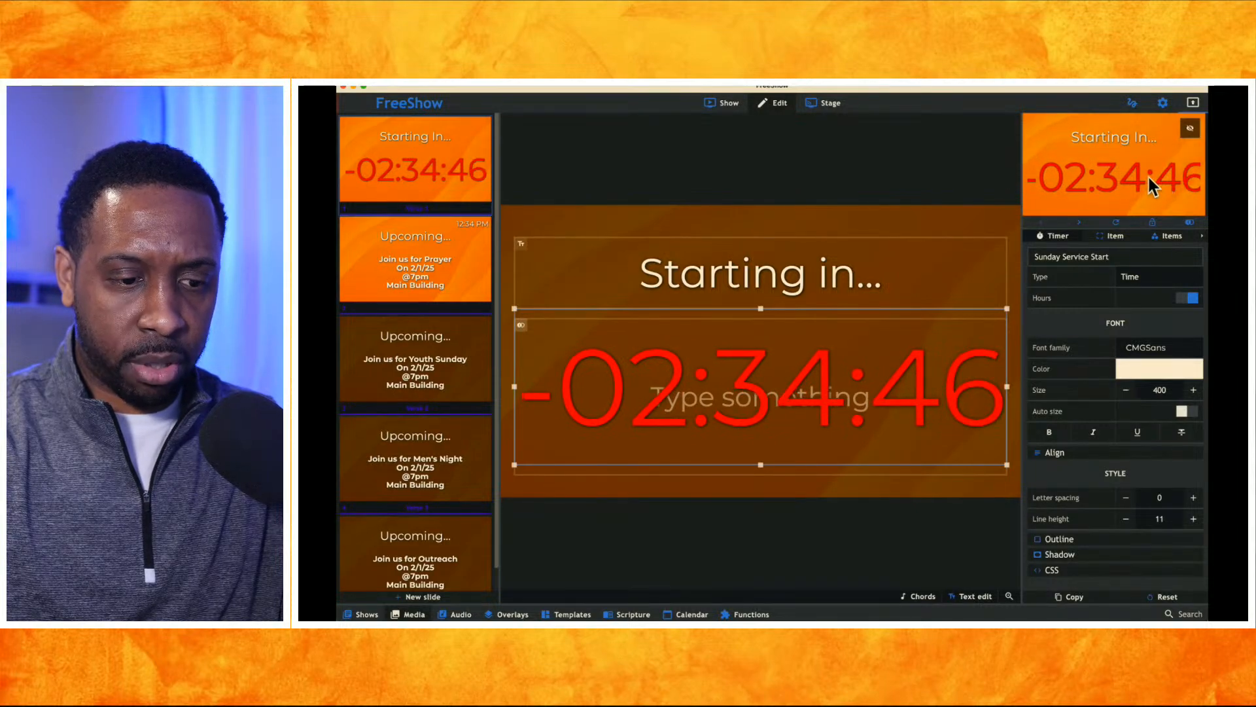
Reduce the timer's font size to 350 and return to the show's slides
left_click(1158, 389)
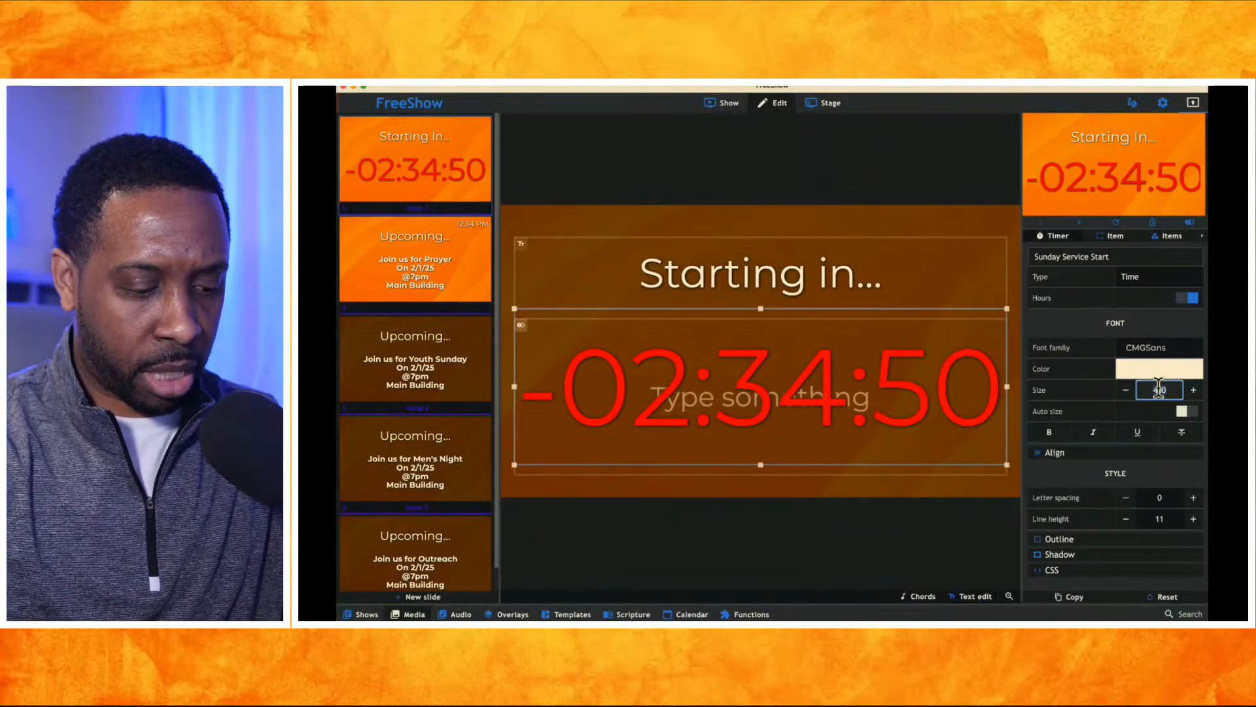
type("350")
key("Return")
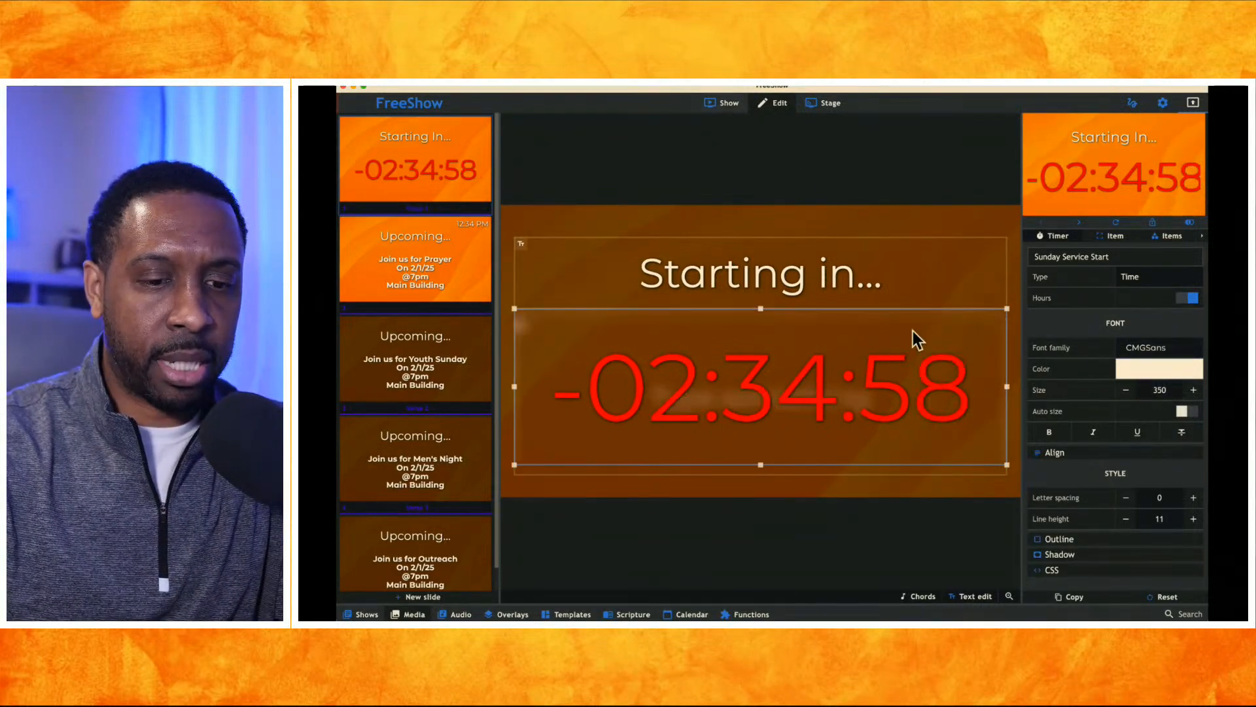
left_click(724, 103)
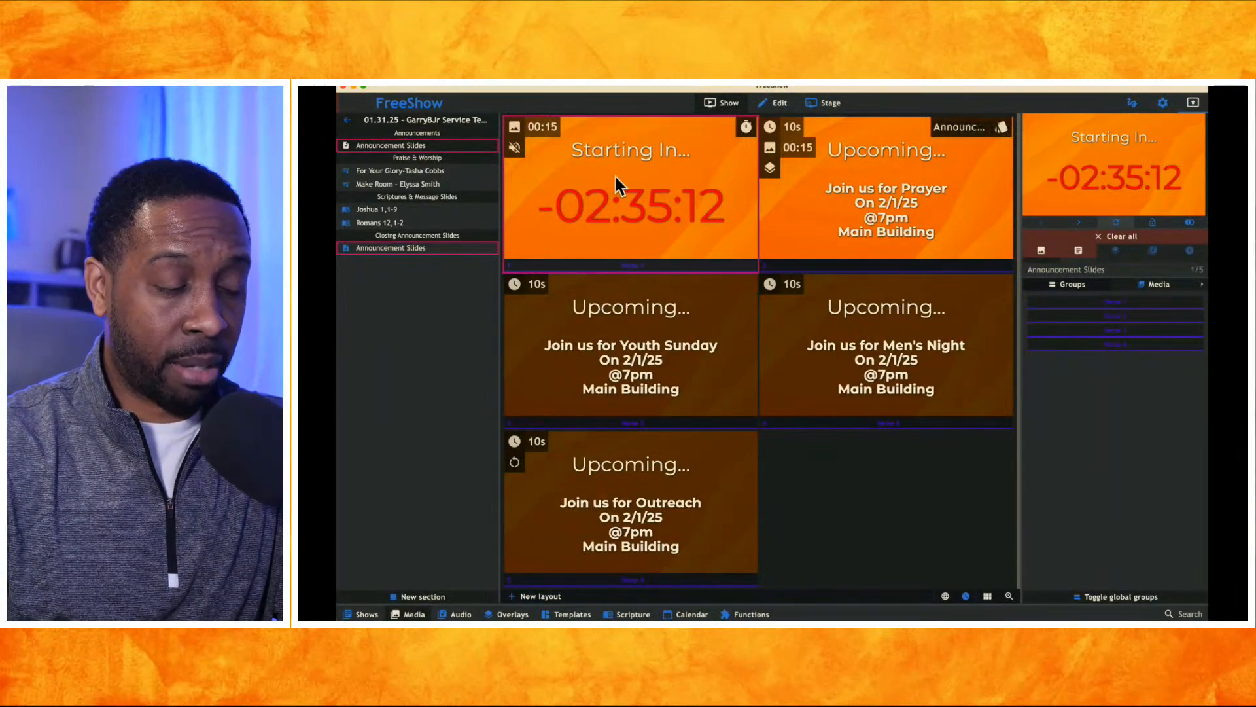
Relaunch FreeShow, open the 01.31.25 service template project's first Announcement Slides show, and display its timer slide on the output
key("super+h")
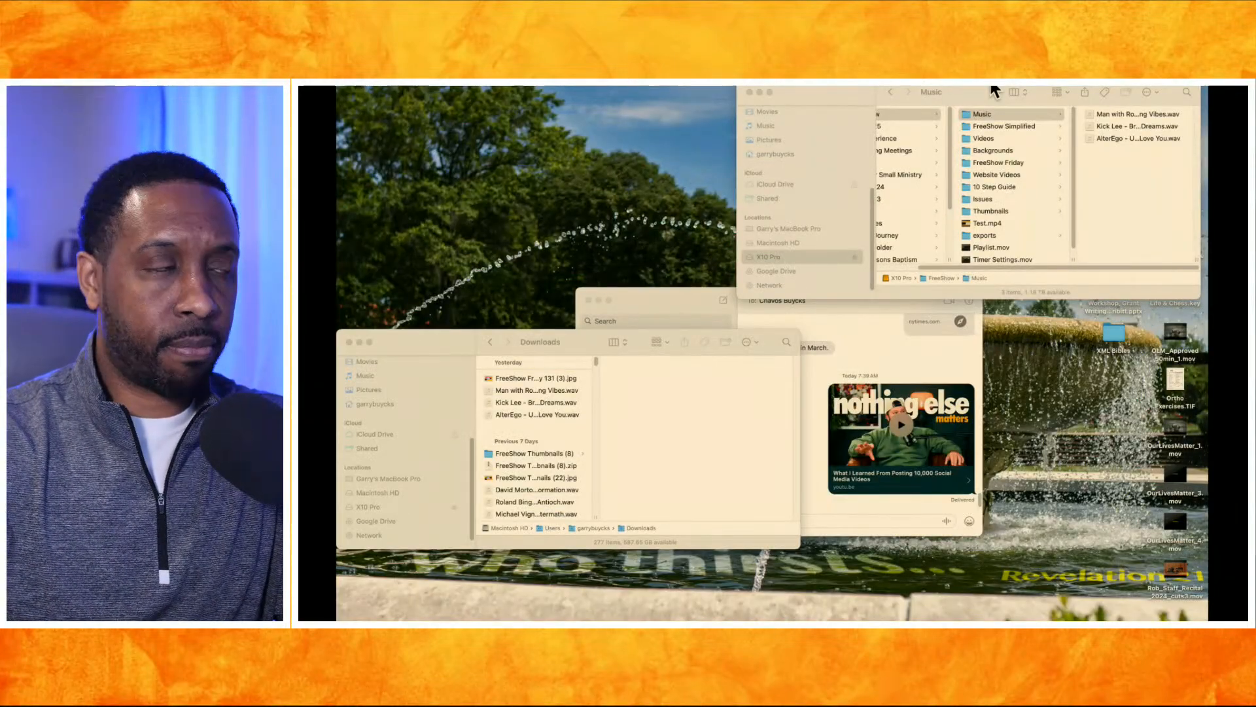
mouse_move(532, 589)
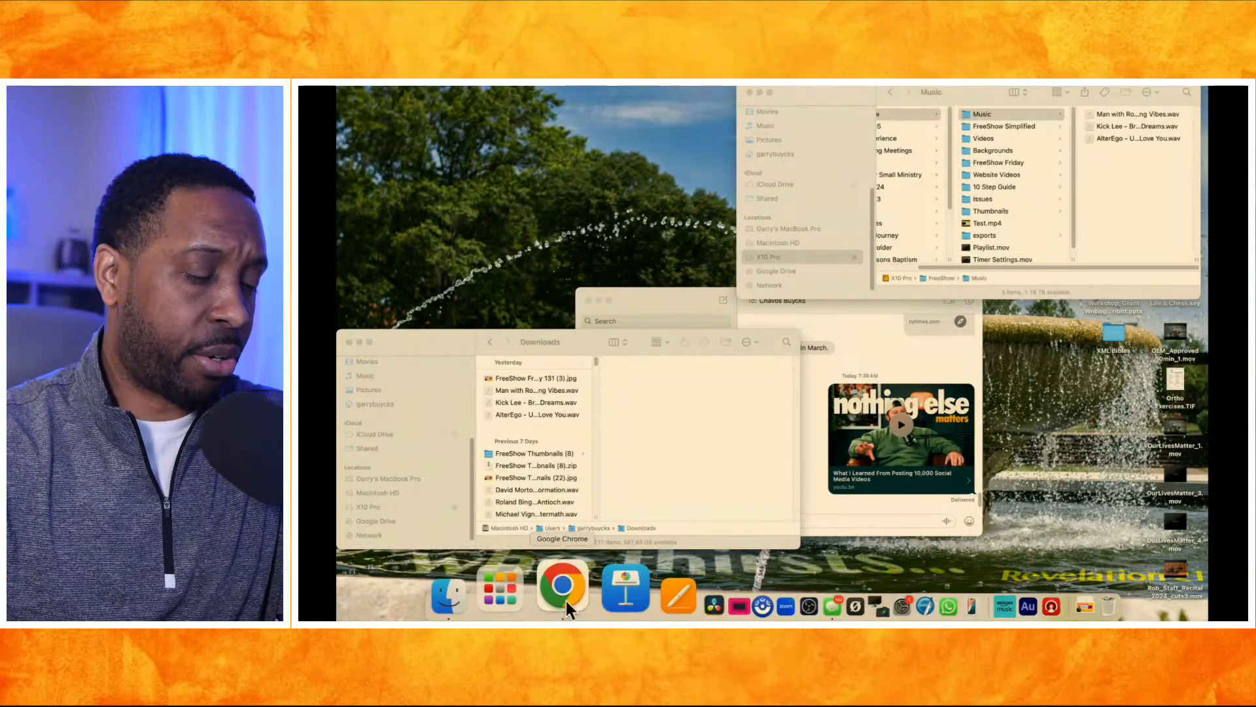
left_click(653, 589)
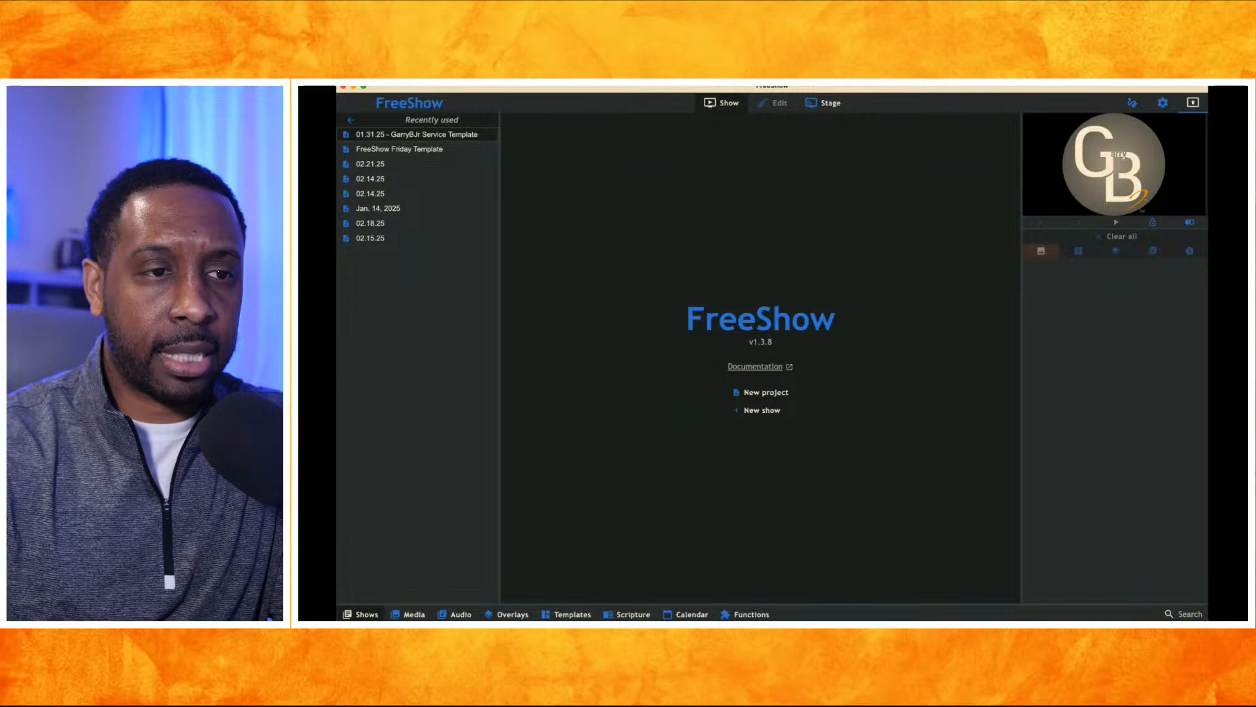
left_click(424, 134)
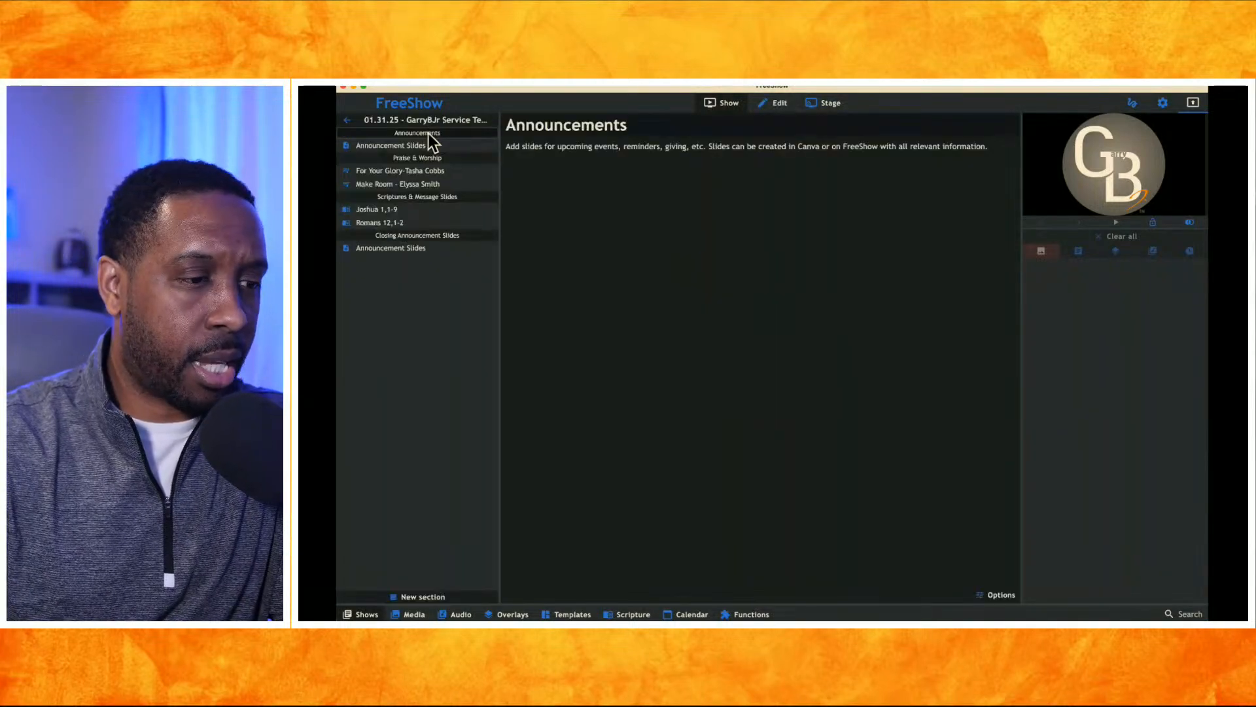
left_click(418, 144)
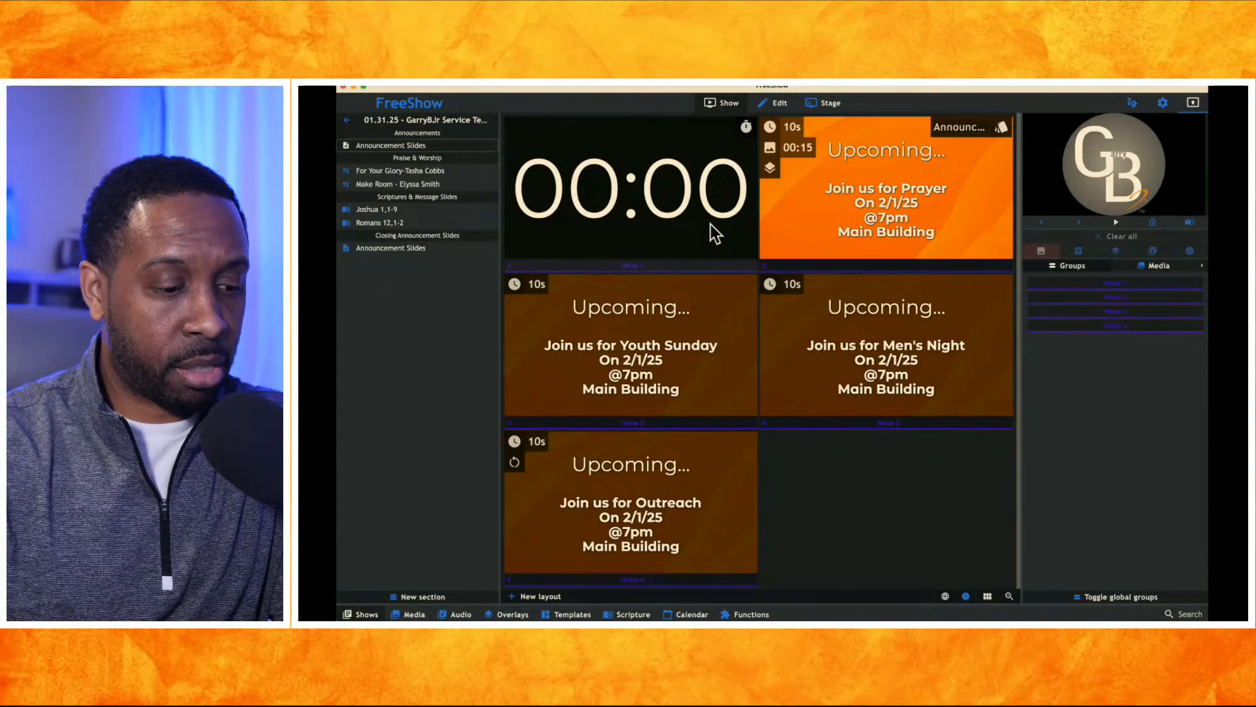
left_click(689, 221)
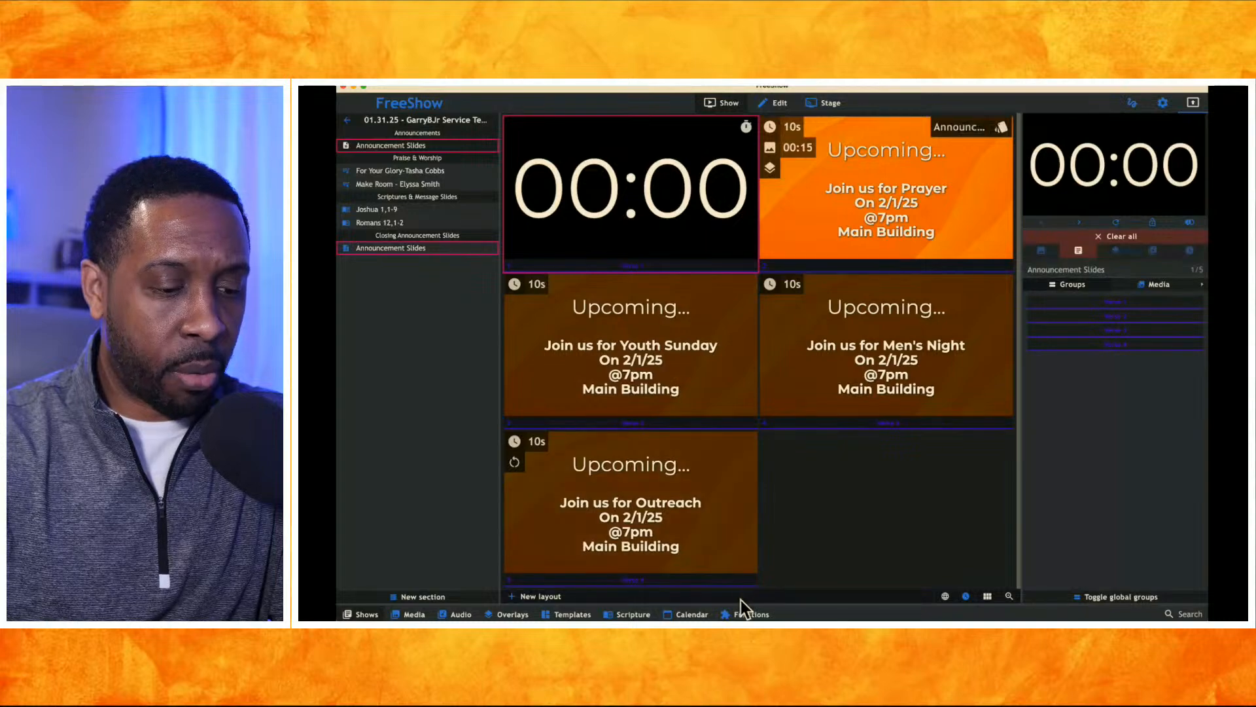
Lower the top edge of the timer box to beneath the heading textbox and enter "Starting in..." as the slide's heading
left_click(774, 103)
left_click(750, 246)
left_click_drag(760, 236, 758, 335)
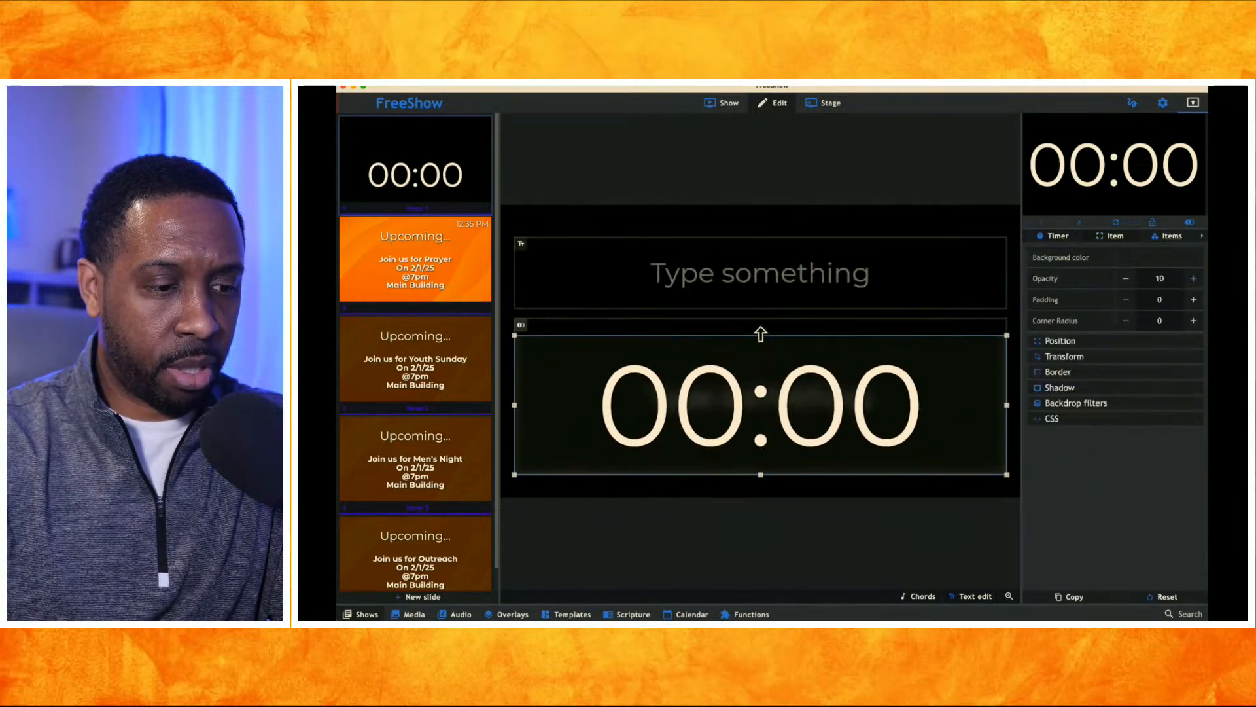
left_click(756, 286)
type("S")
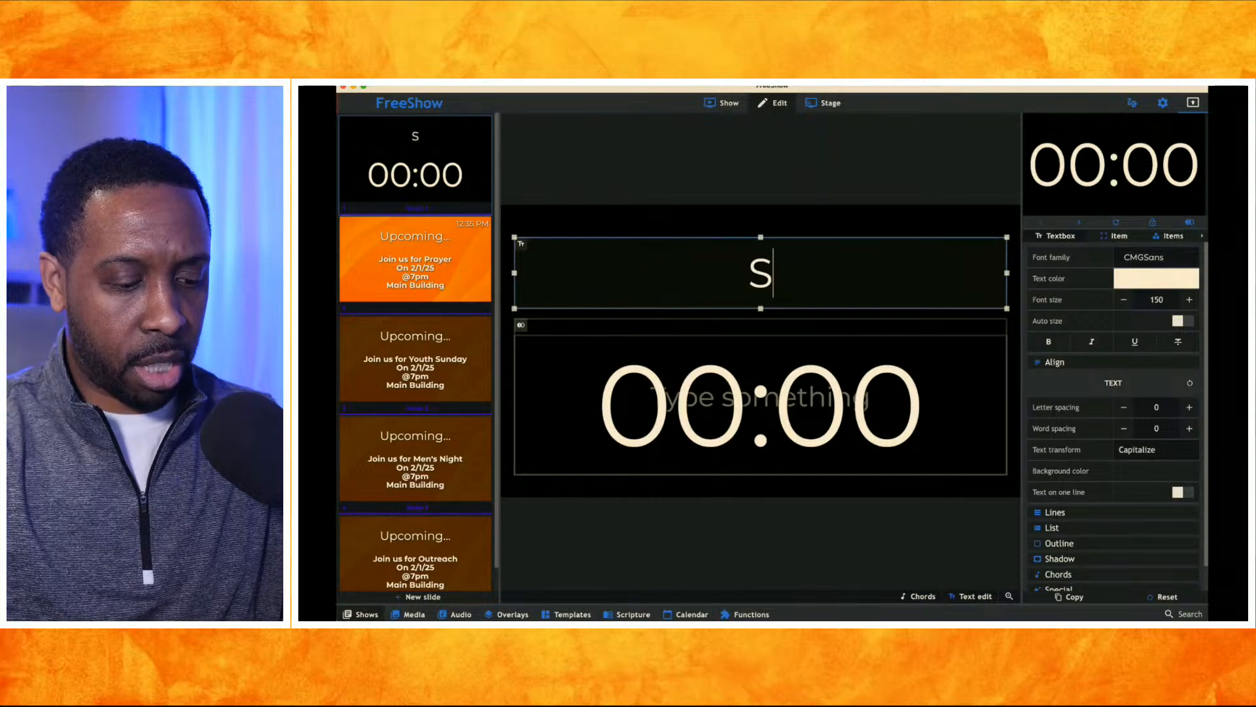
type("tarting")
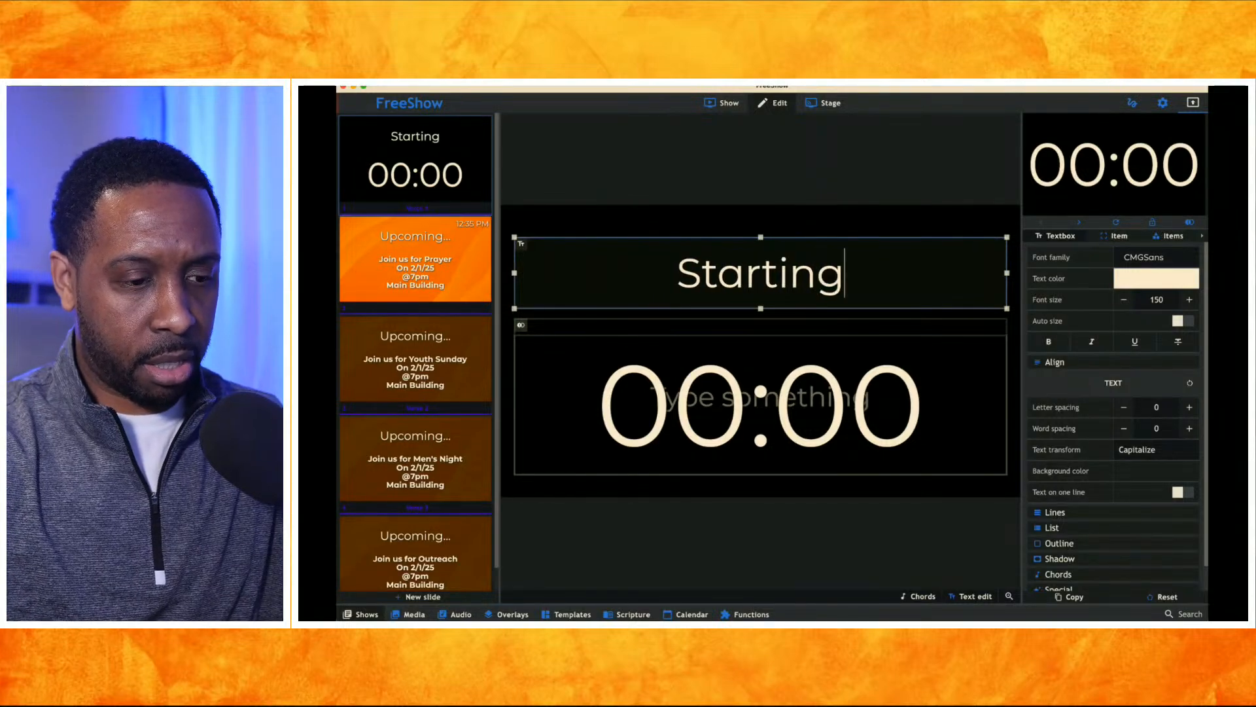
type(" in...")
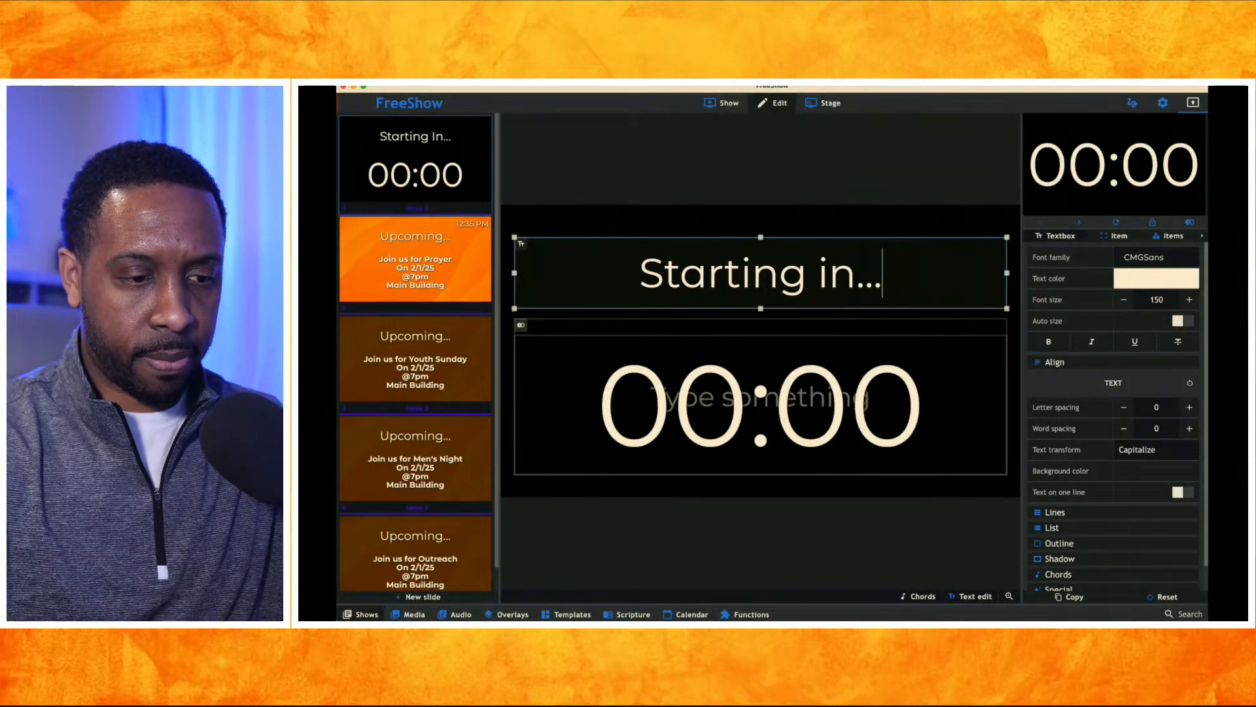
Turn off automatic sizing for the Sunday Service Start timer on the slide and set its font size to 350
left_click(948, 381)
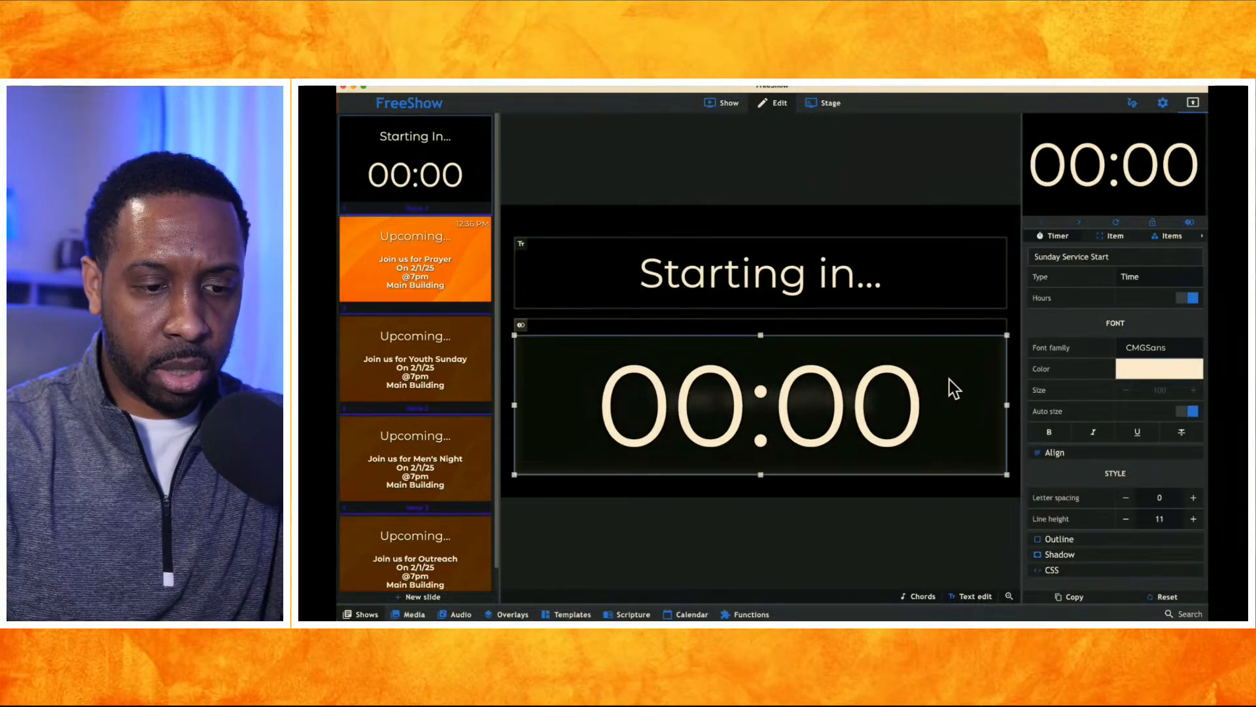
left_click(1192, 413)
double_click(1162, 390)
type("350")
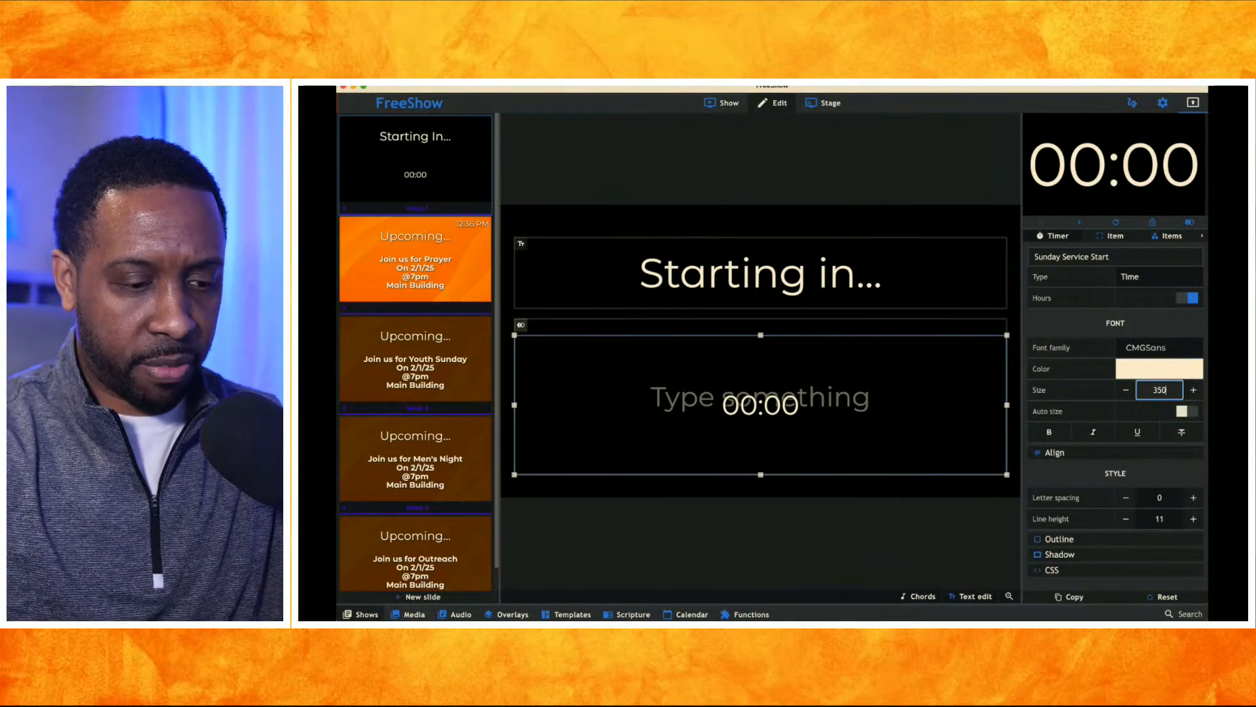
key("Return")
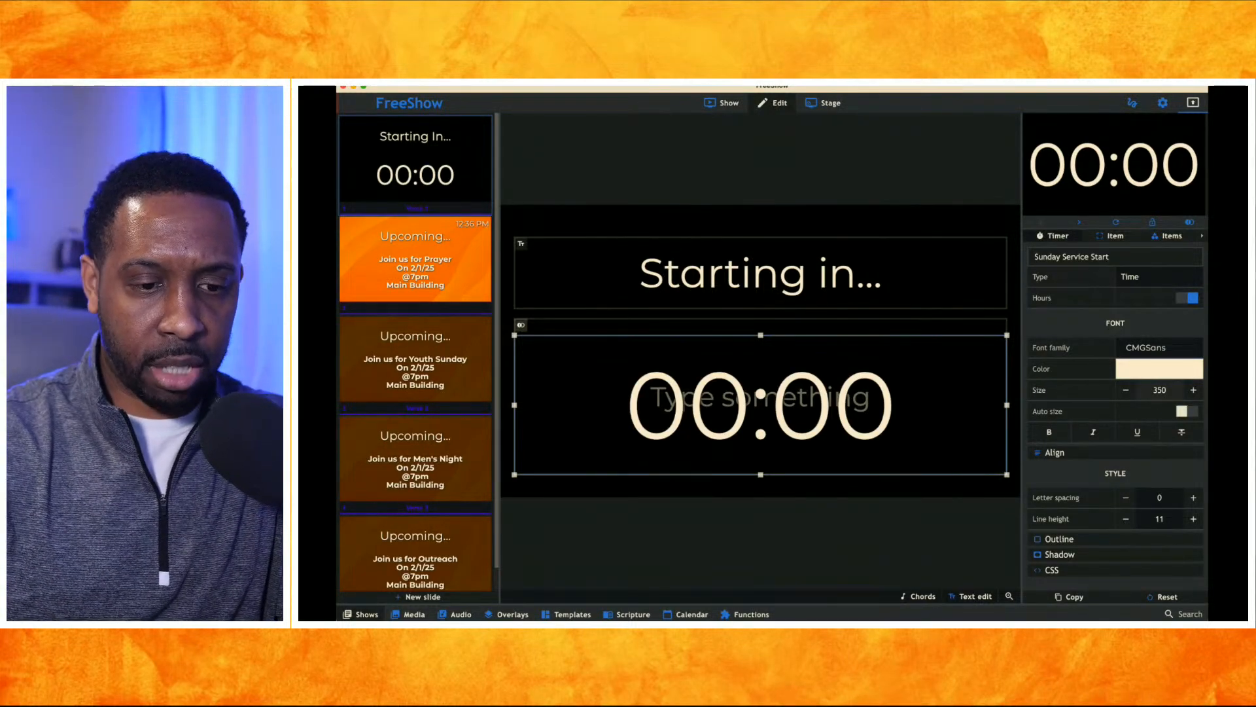
Delete the empty textbox behind the timer and return to the show's slides
left_click(683, 318)
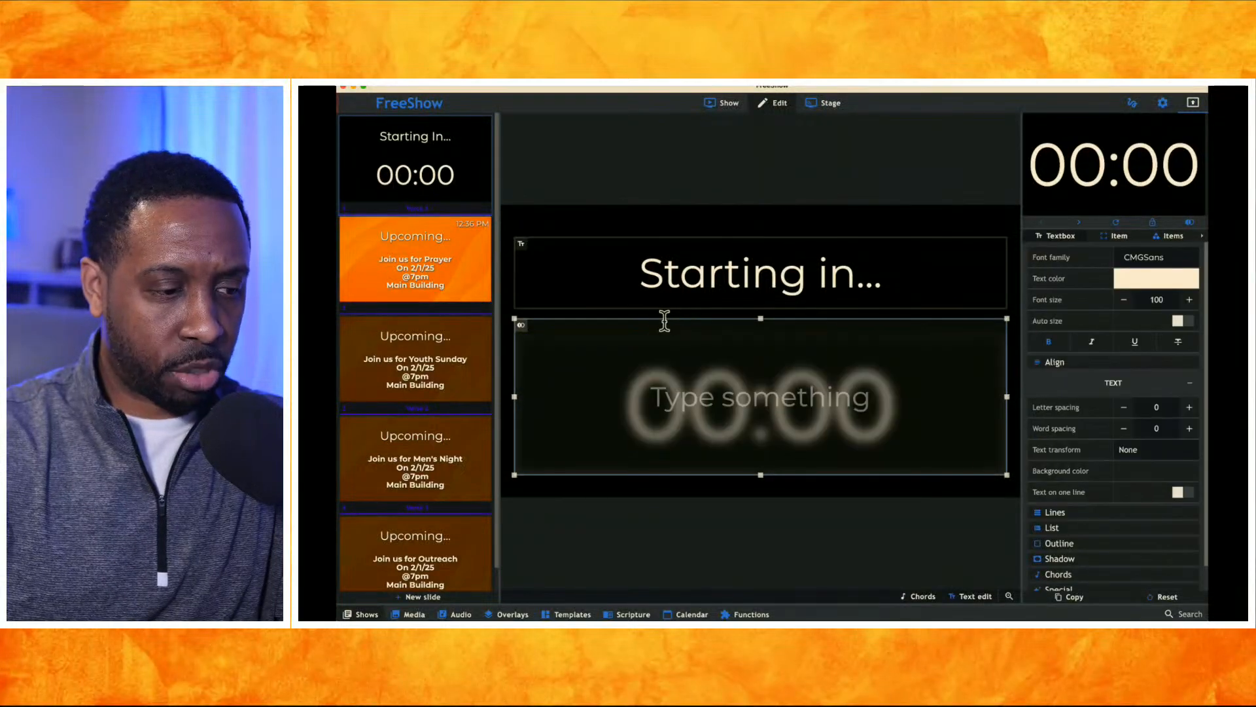
left_click(653, 327)
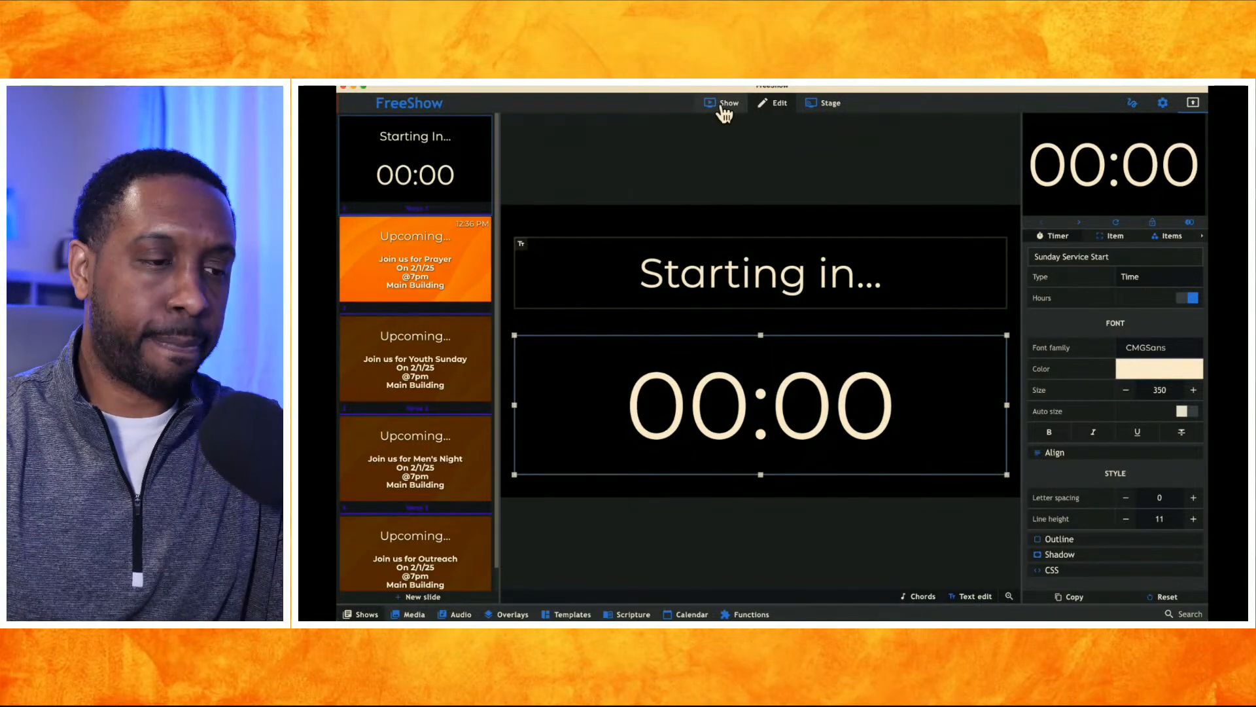
left_click(722, 105)
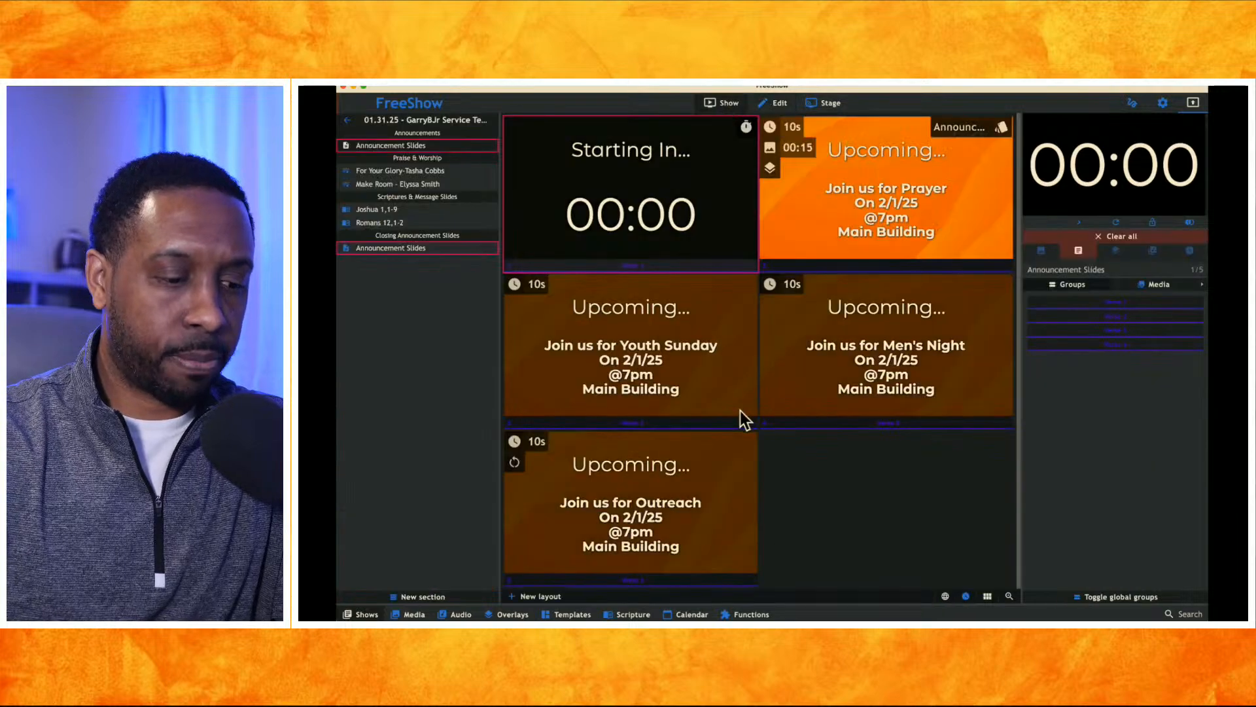
Edit the Sunday Service Start timer so that it overflows when it reaches its end
left_click(744, 614)
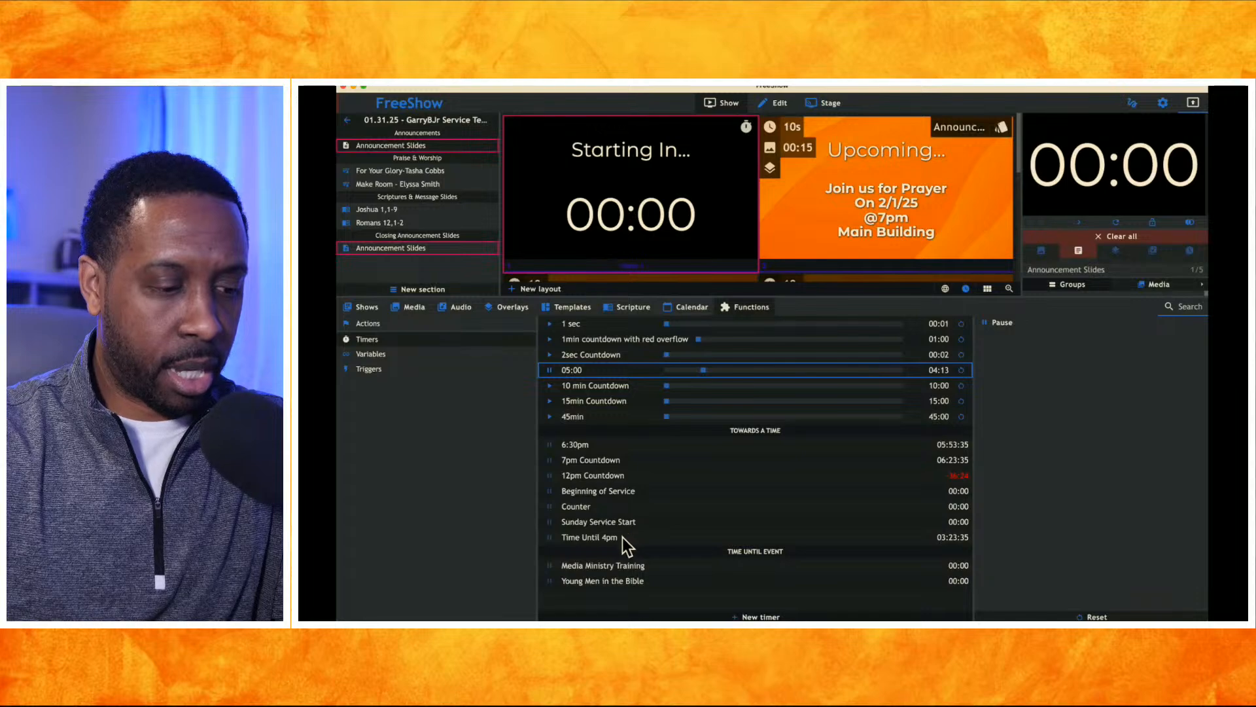
right_click(611, 521)
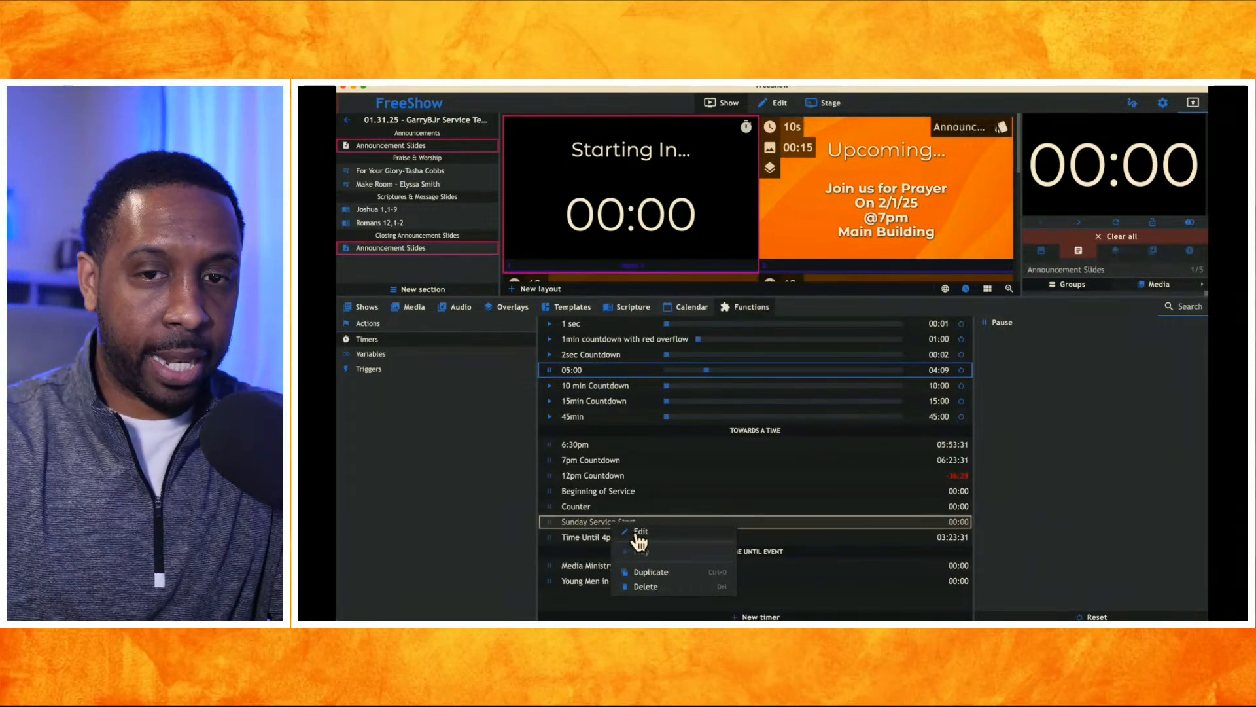
left_click(638, 533)
left_click(918, 373)
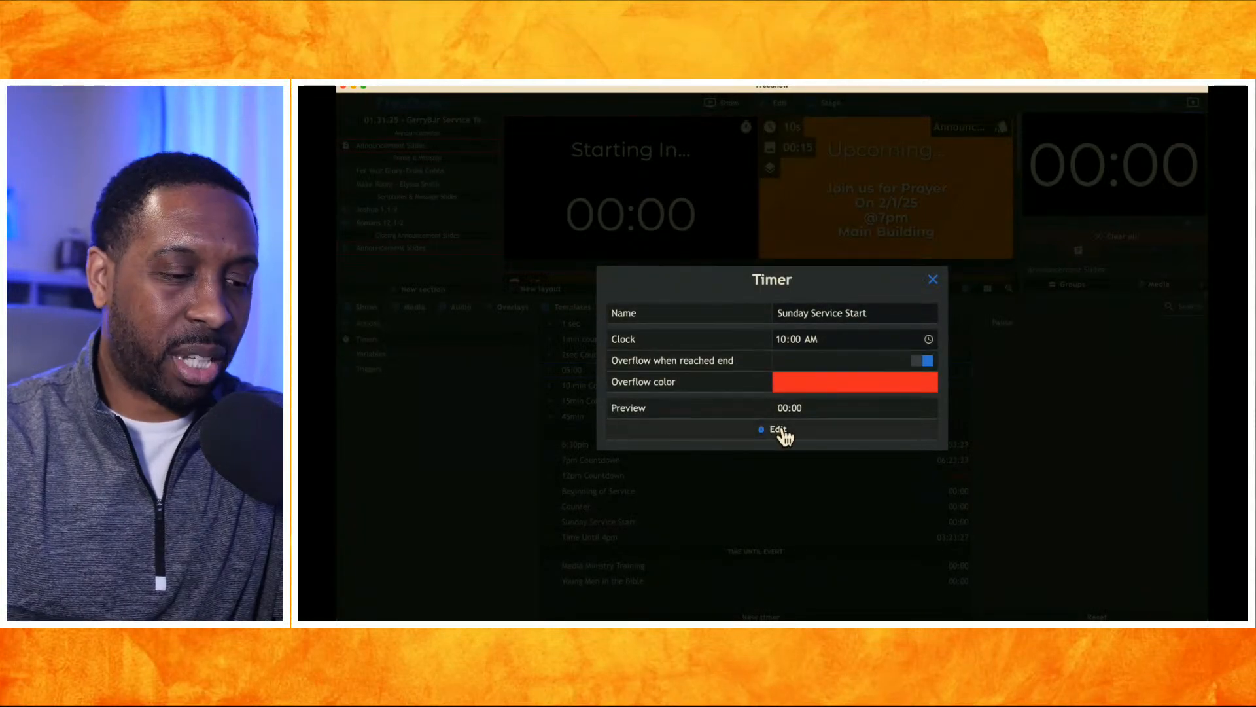
left_click(782, 434)
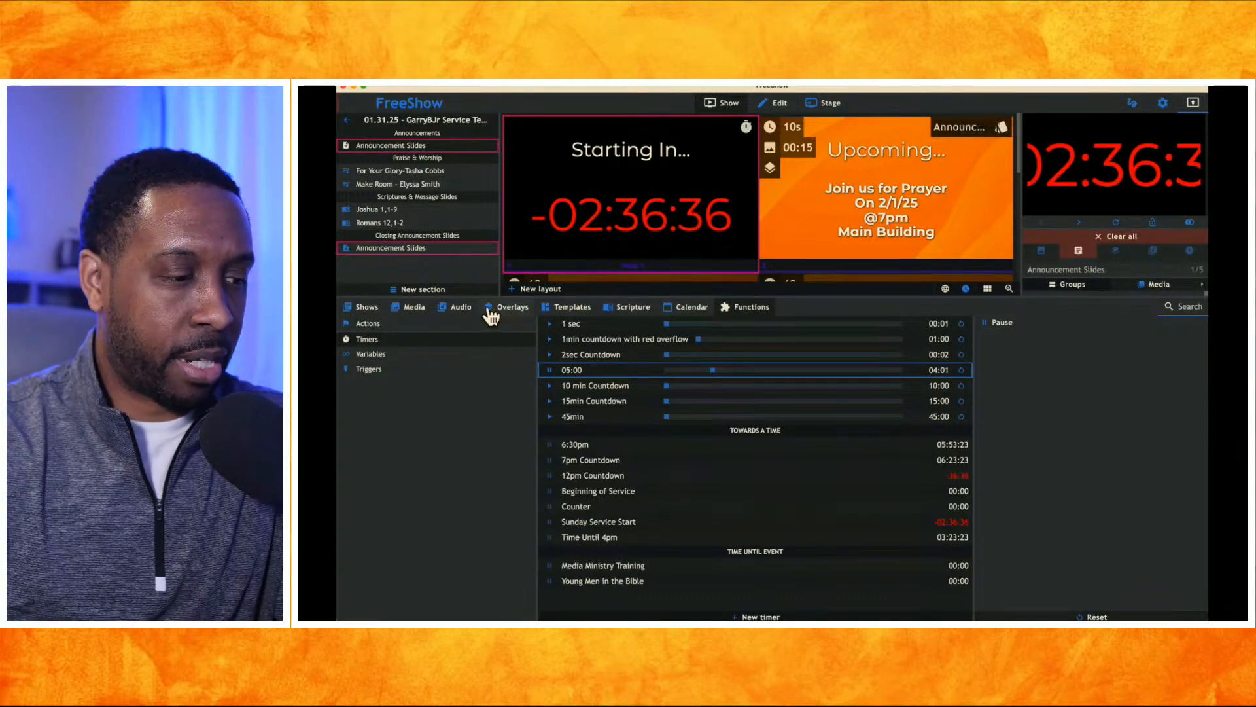
Apply the orange motion background from Video Backdrops to the "Starting in..." slide and update the live output
left_click(412, 307)
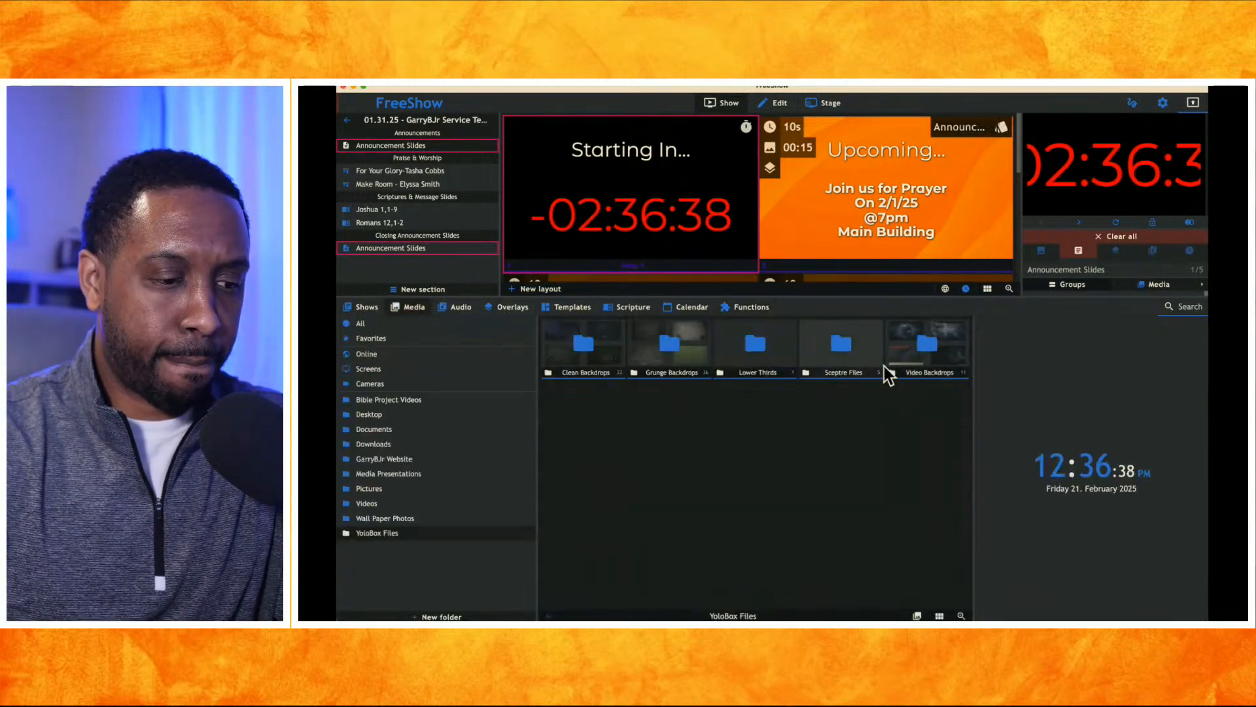
left_click(942, 366)
left_click_drag(674, 402, 630, 189)
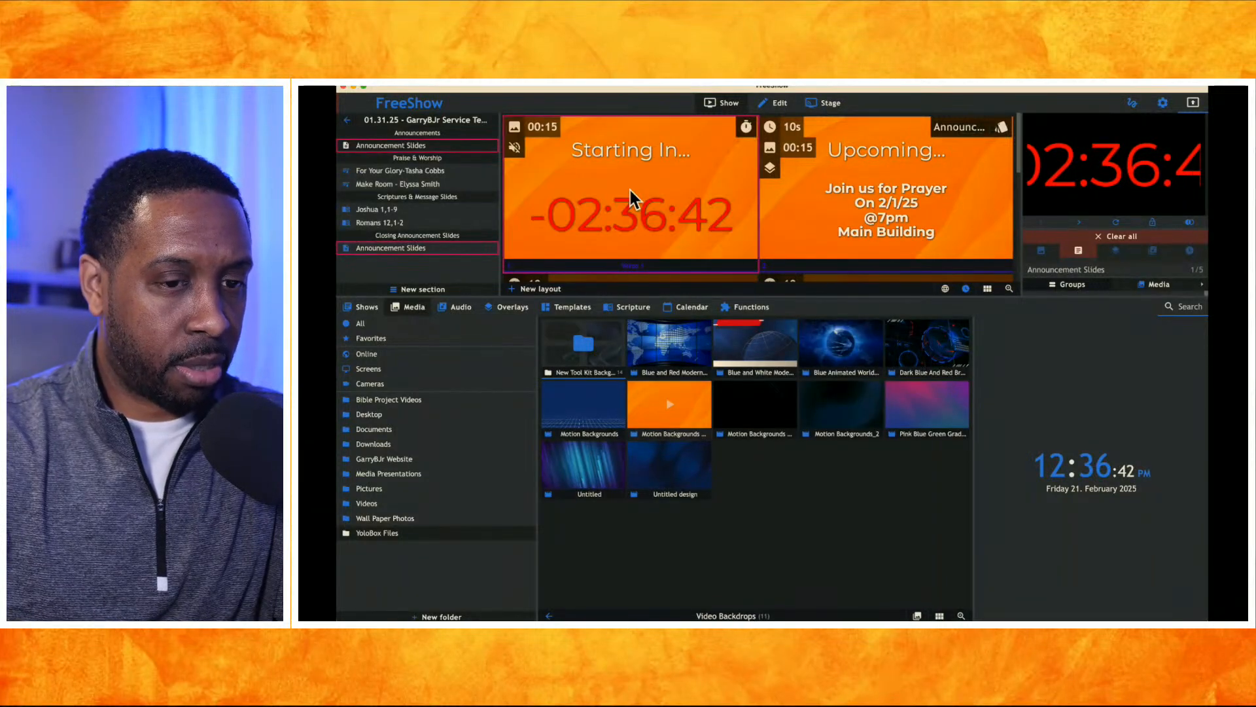
left_click(685, 191)
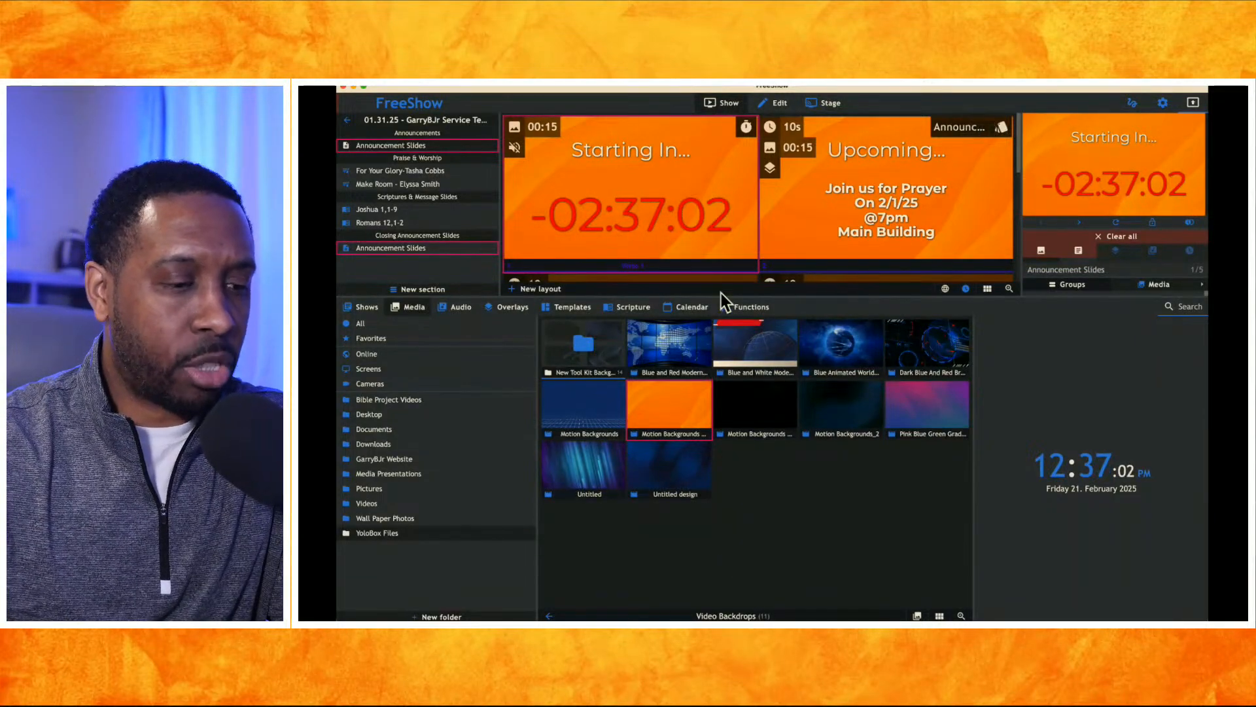
Restart FreeShow and reopen the 01.31.25 service template project
left_click(747, 306)
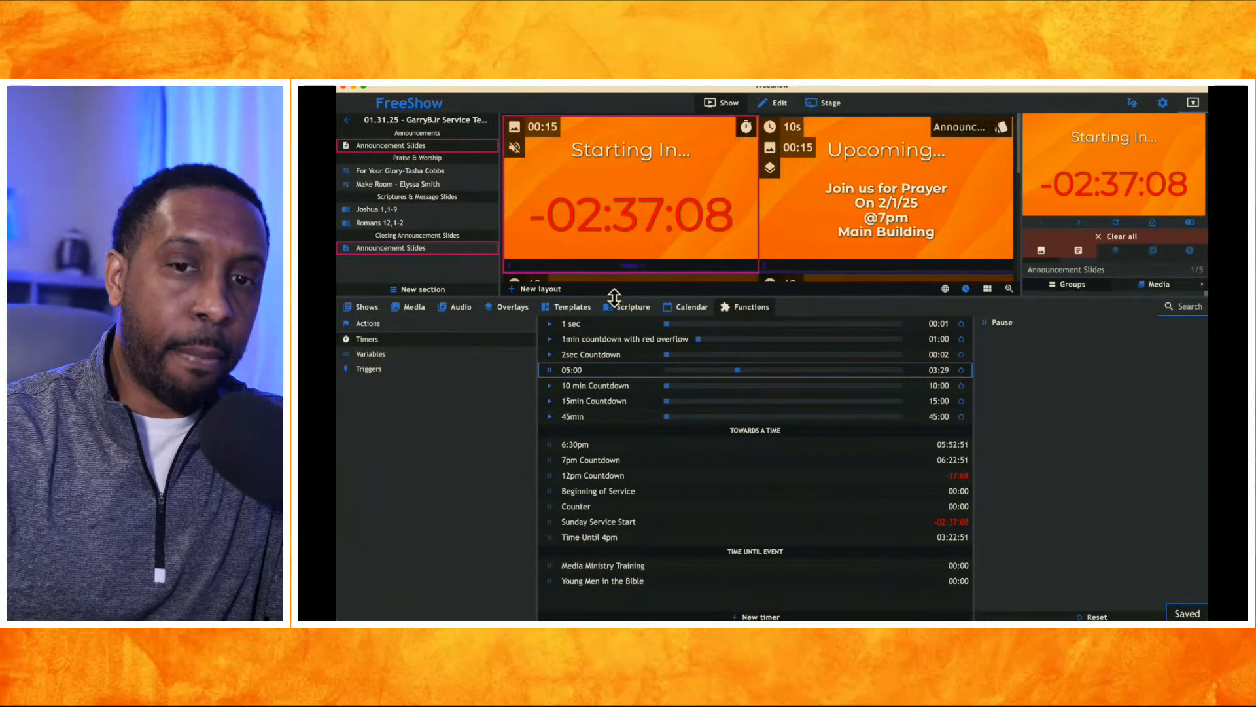
key("super+h")
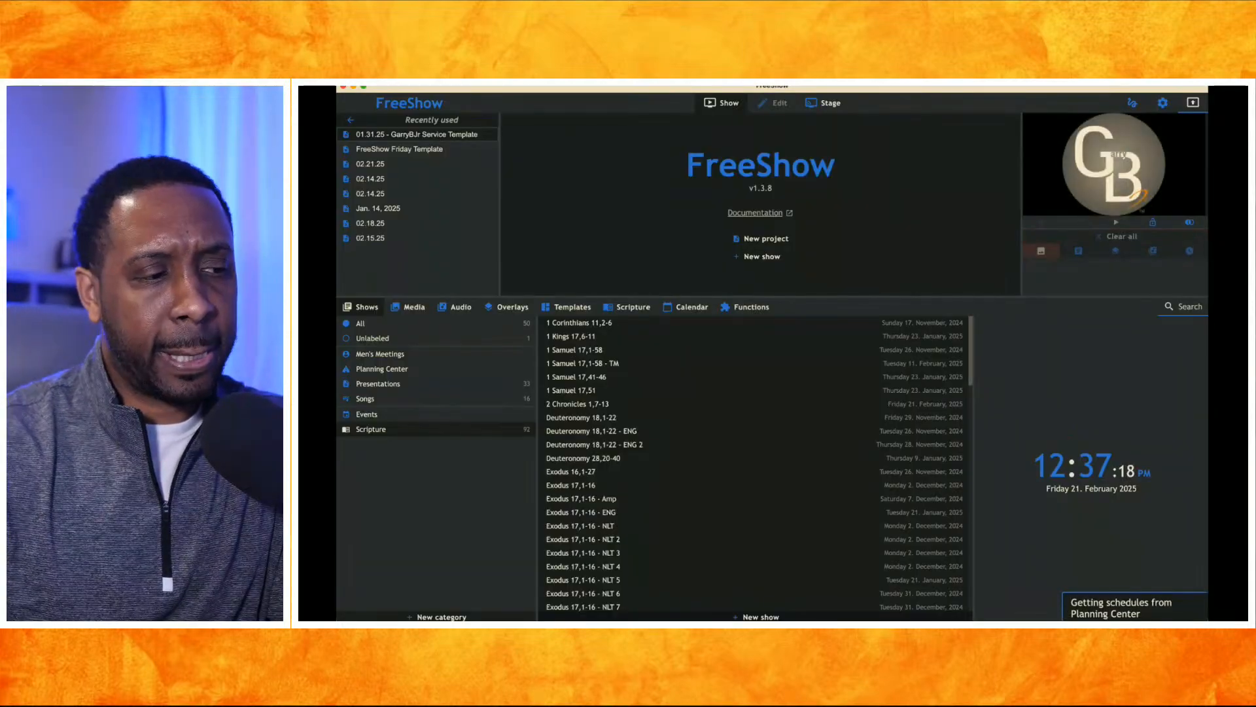
left_click(444, 135)
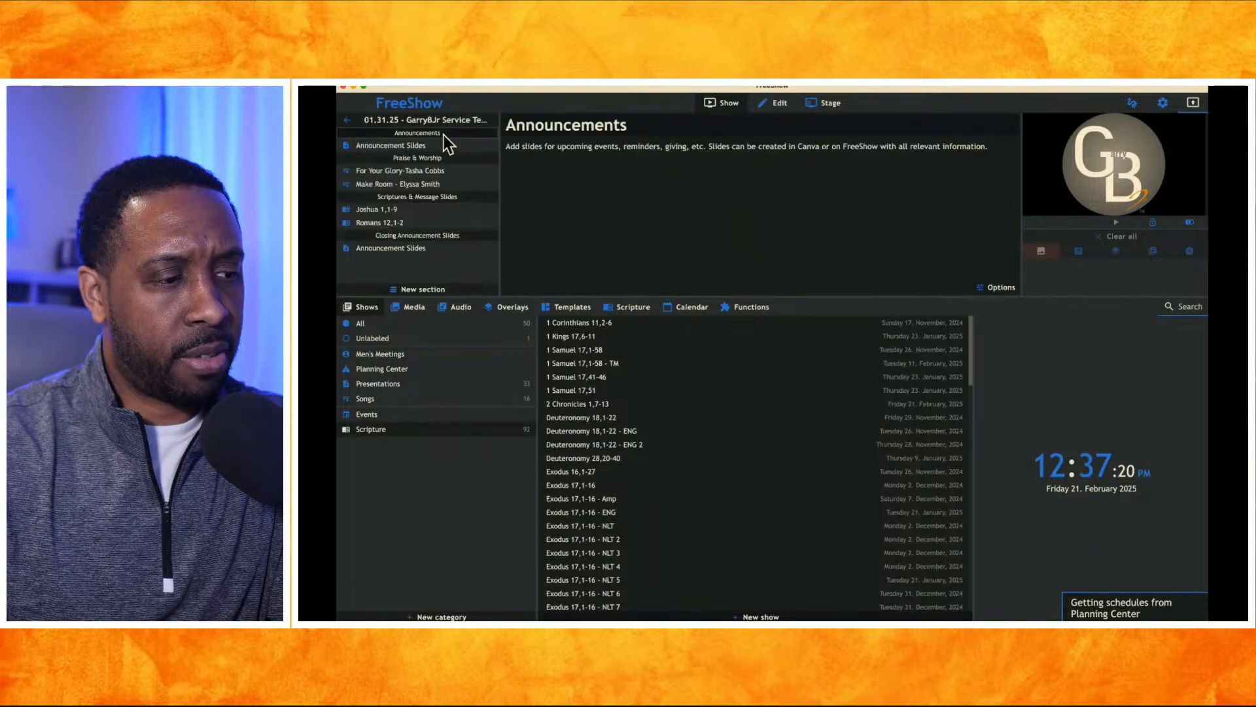
Open the first Announcement Slides show and turn off the RemoteShow, ControlShow and OutputShow connections in the settings
left_click(427, 144)
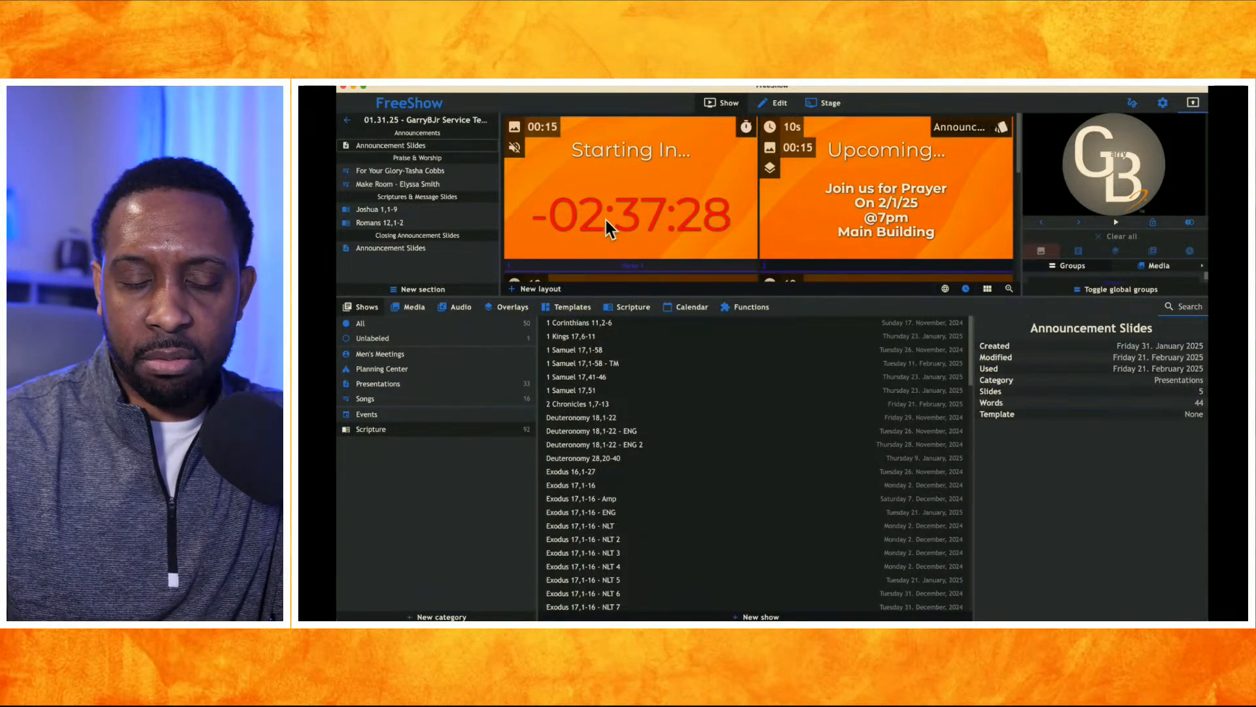
left_click(1162, 103)
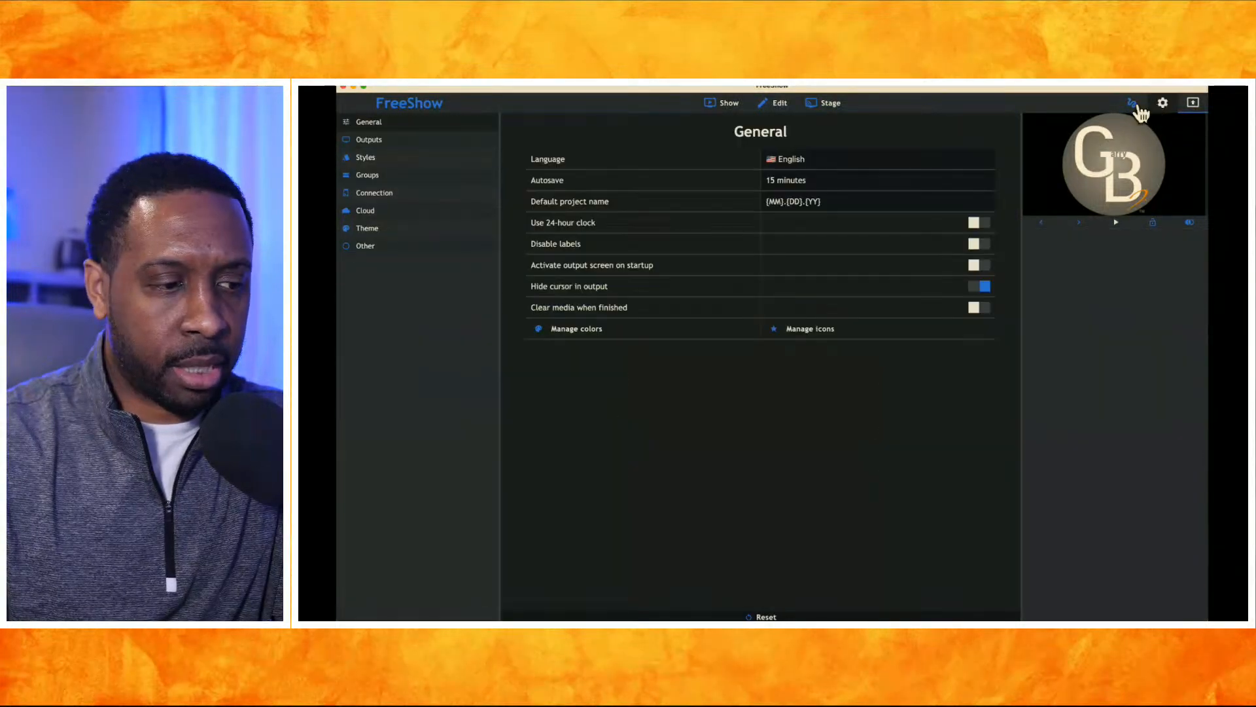
left_click(445, 141)
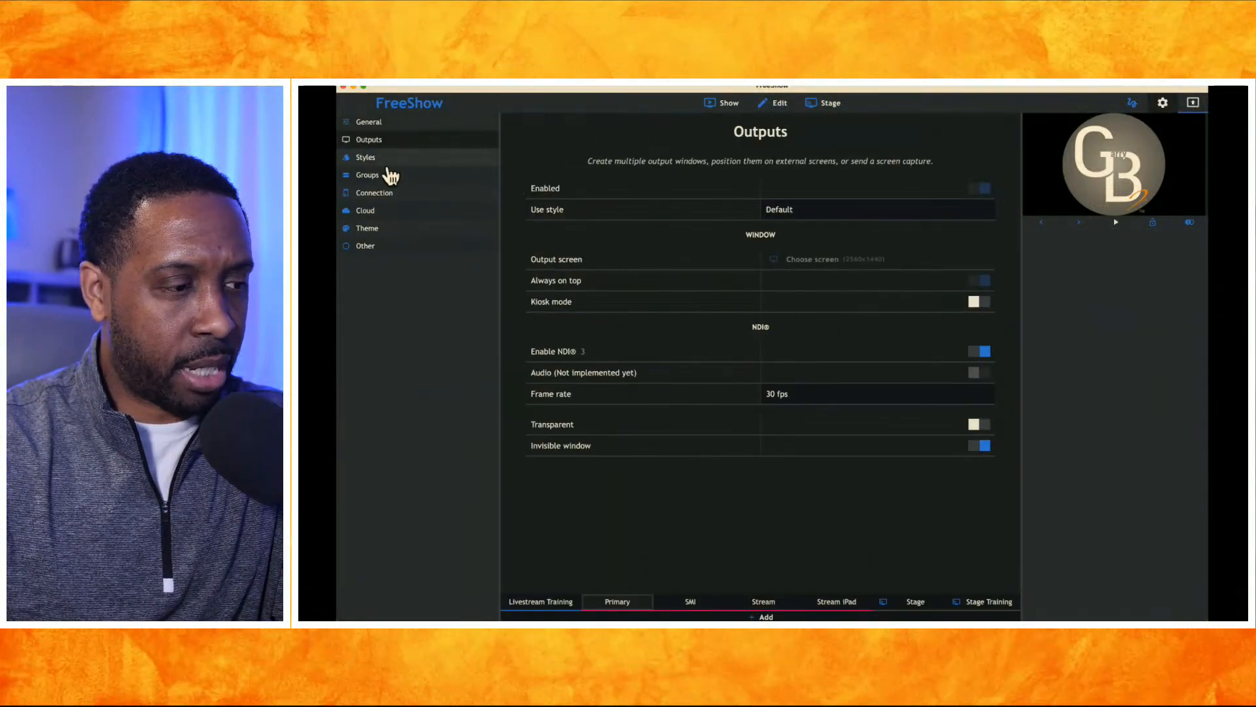
left_click(387, 192)
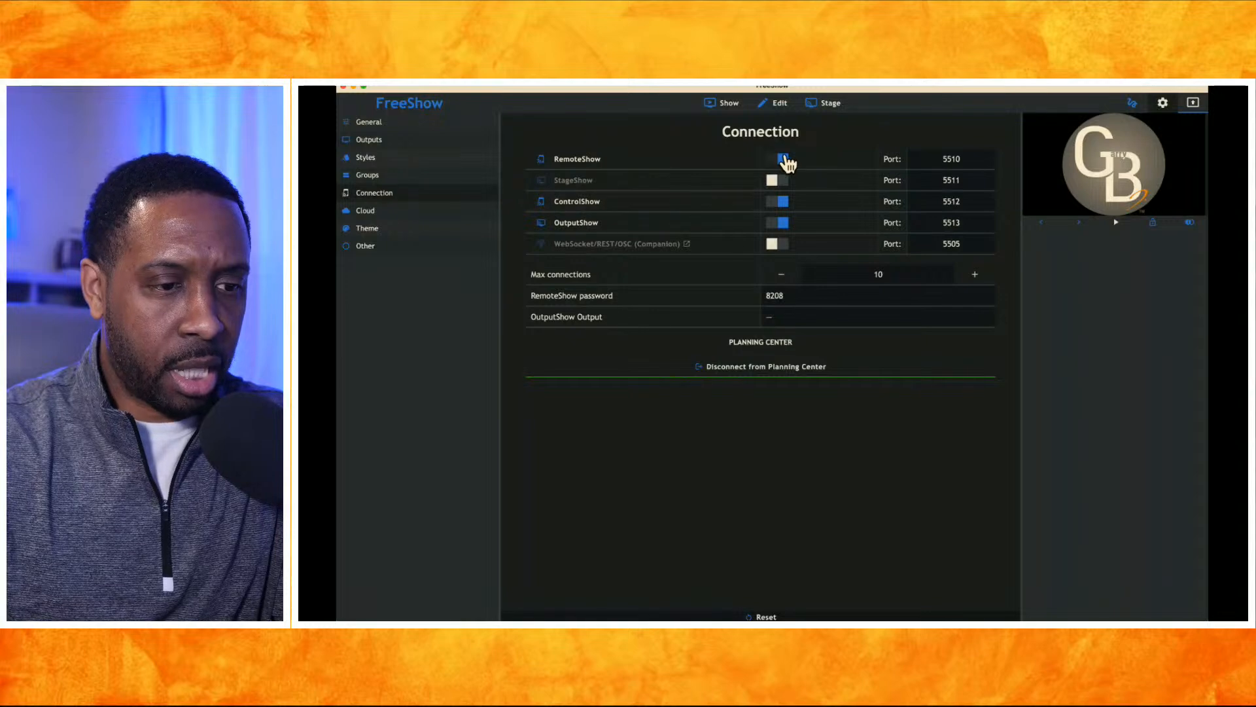
left_click(784, 159)
left_click(781, 201)
left_click(781, 224)
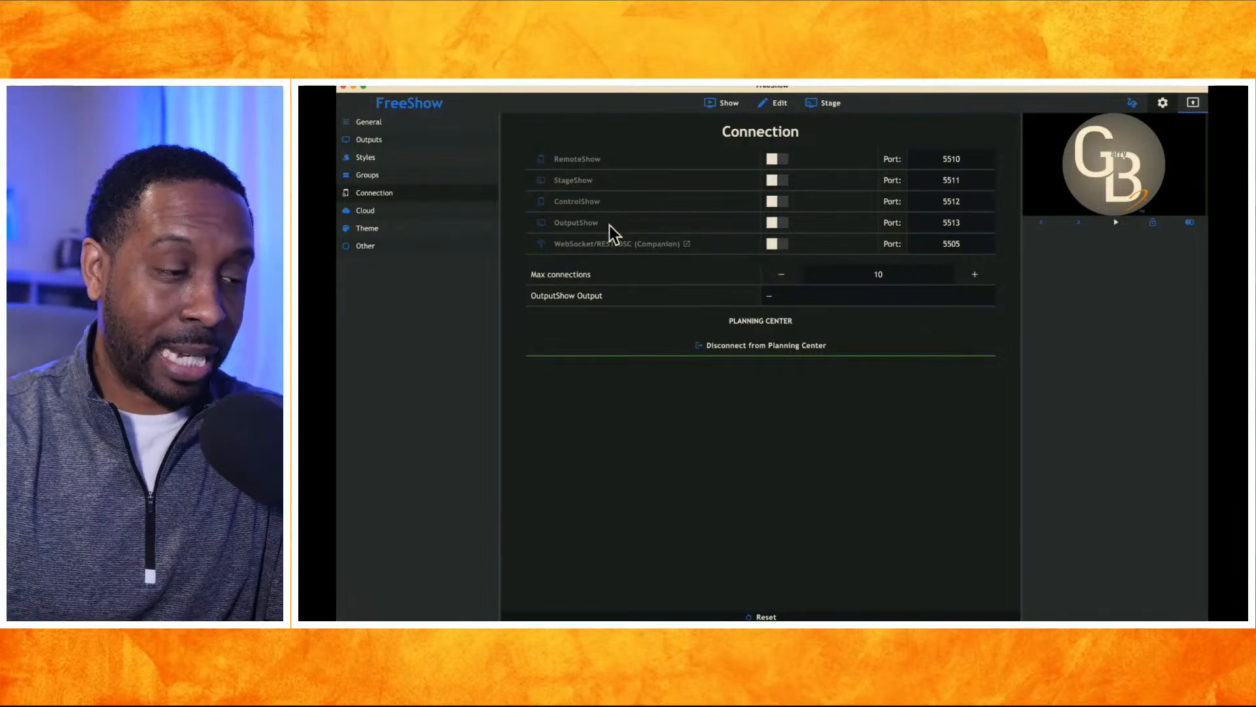
Check the Primary output settings, return to the show's slides and send the "Starting In..." slide to the live output
left_click(422, 136)
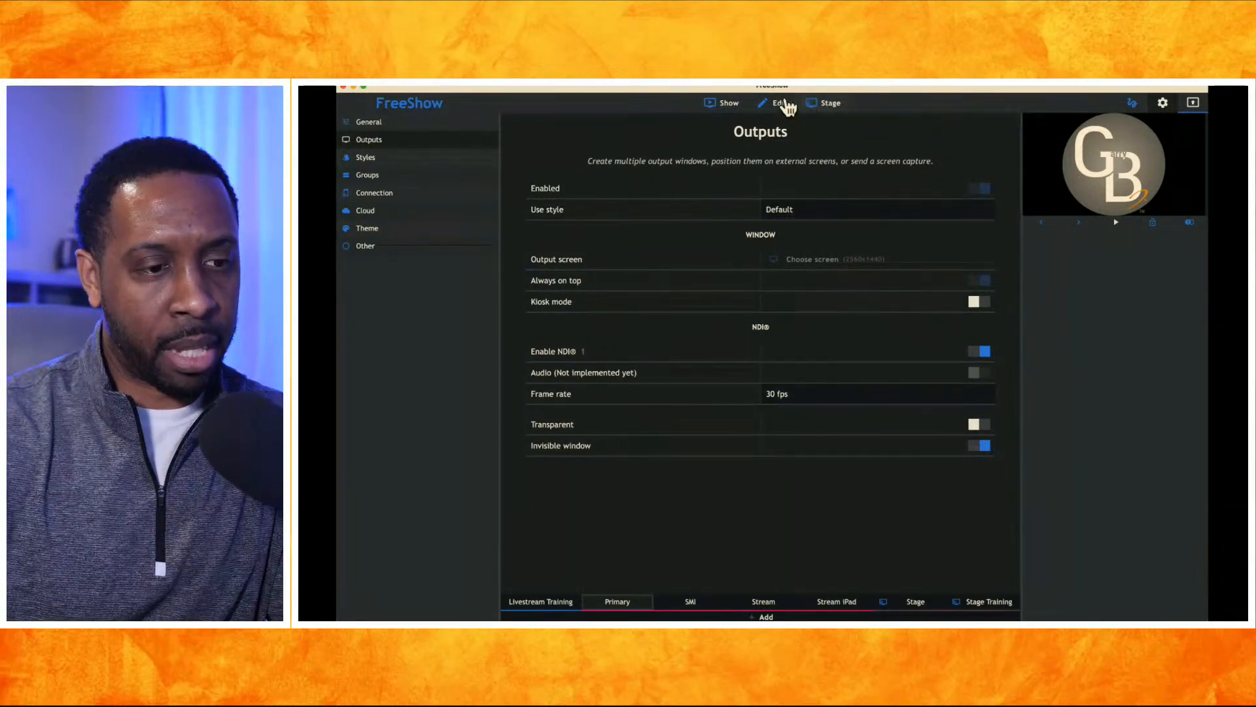
left_click(725, 102)
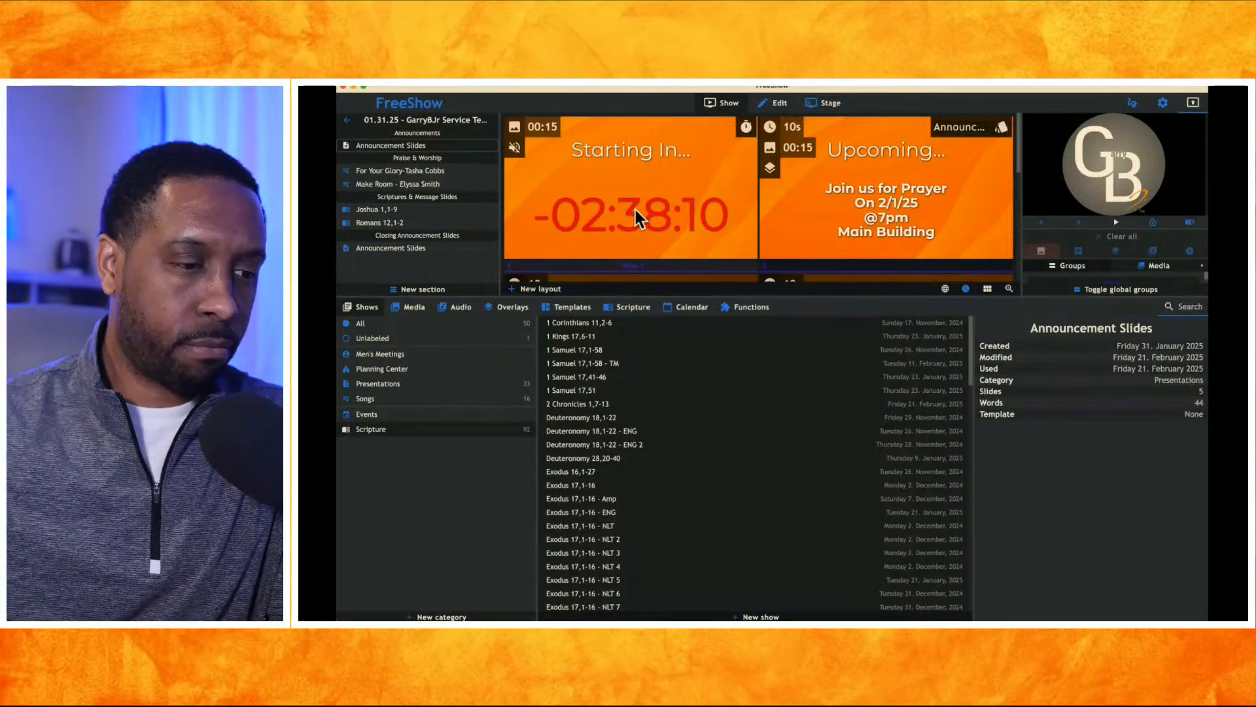
left_click(673, 199)
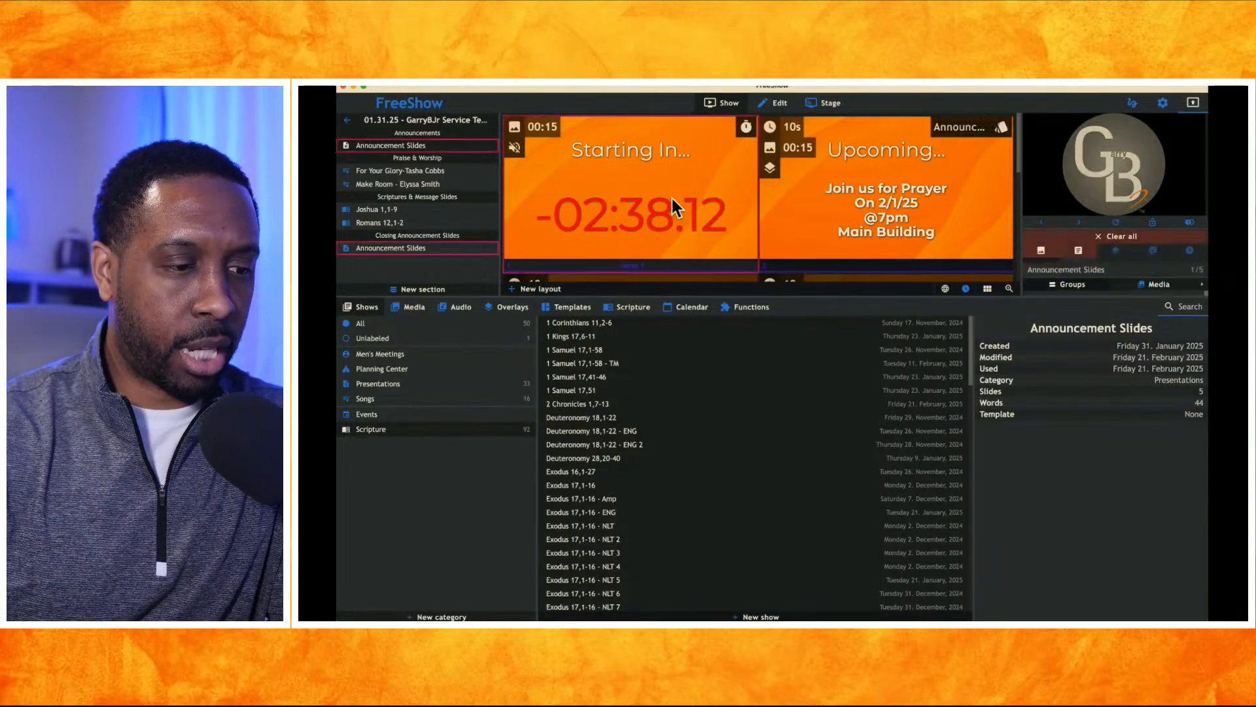
Create a "Towards a time" timer named "12:42 timer" with its clock set to 12:42 PM
left_click(742, 306)
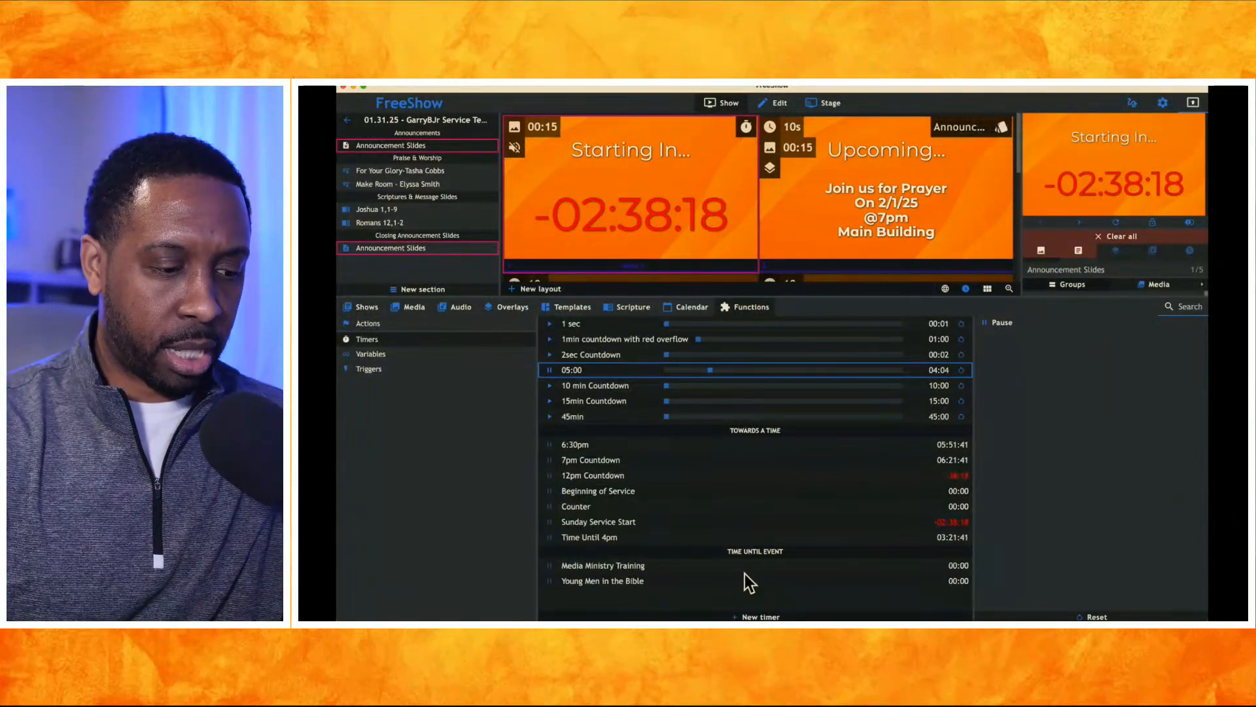
left_click(759, 616)
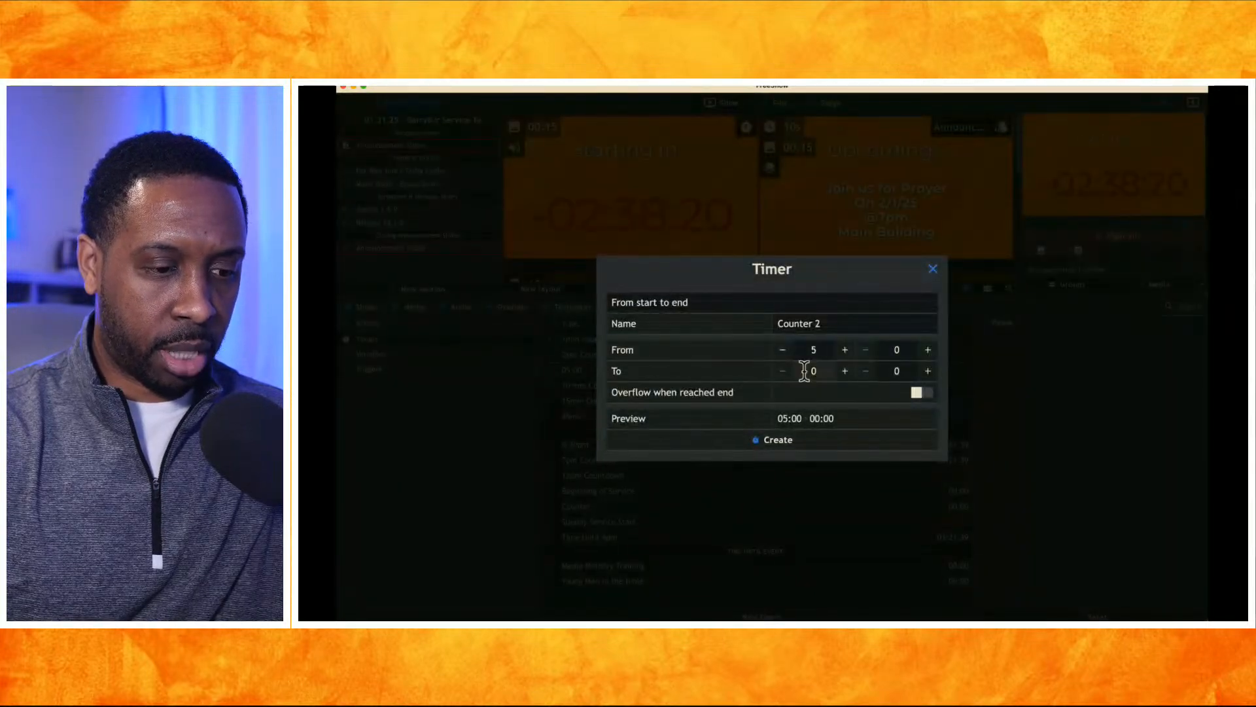
left_click(718, 301)
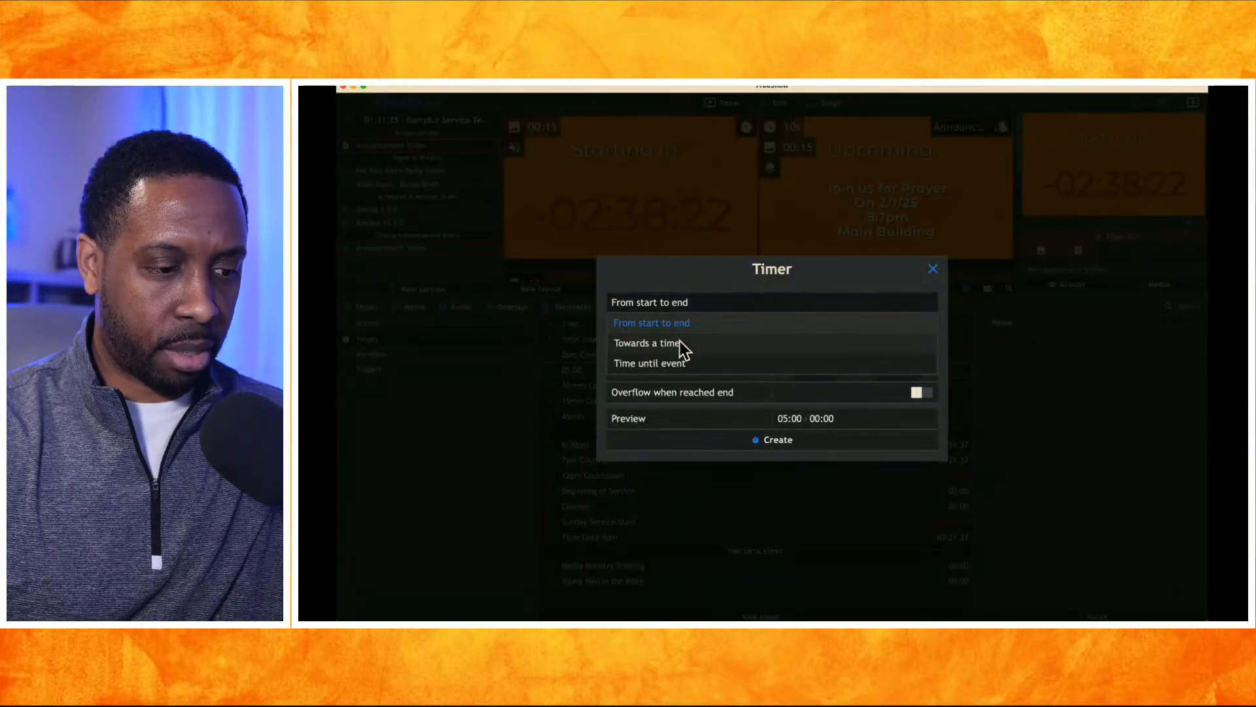
left_click(681, 343)
left_click(800, 332)
double_click(802, 334)
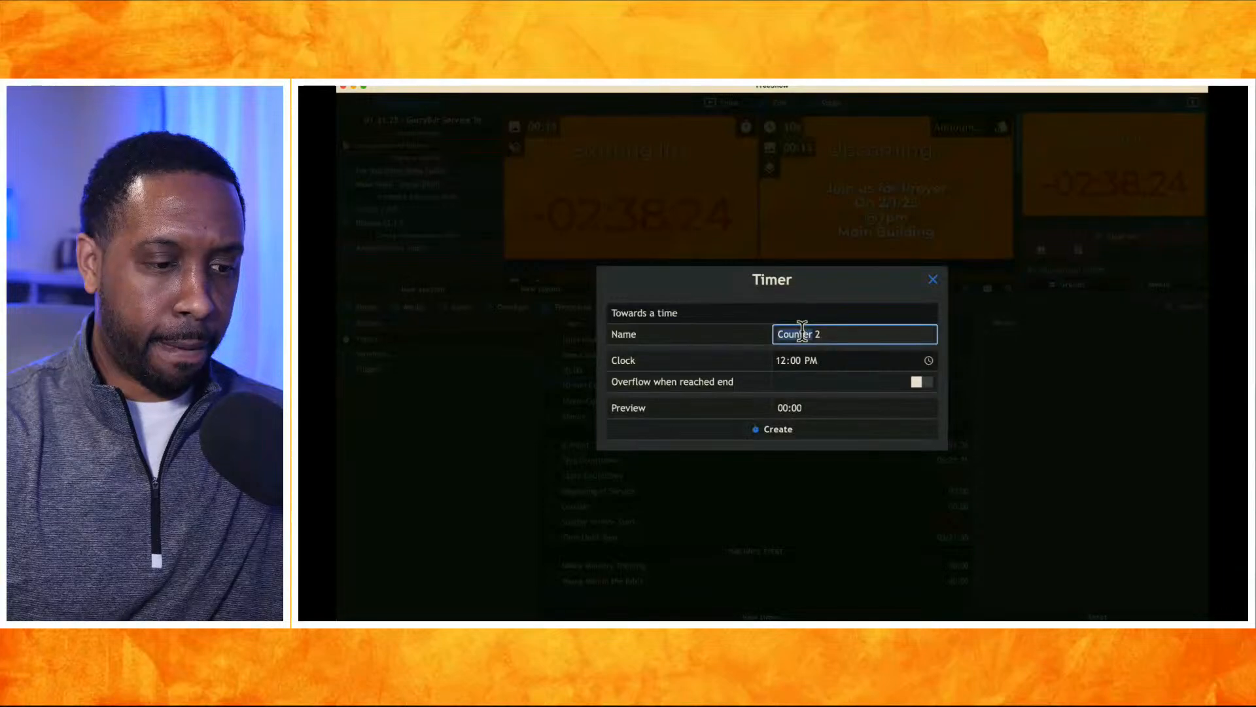
type("12")
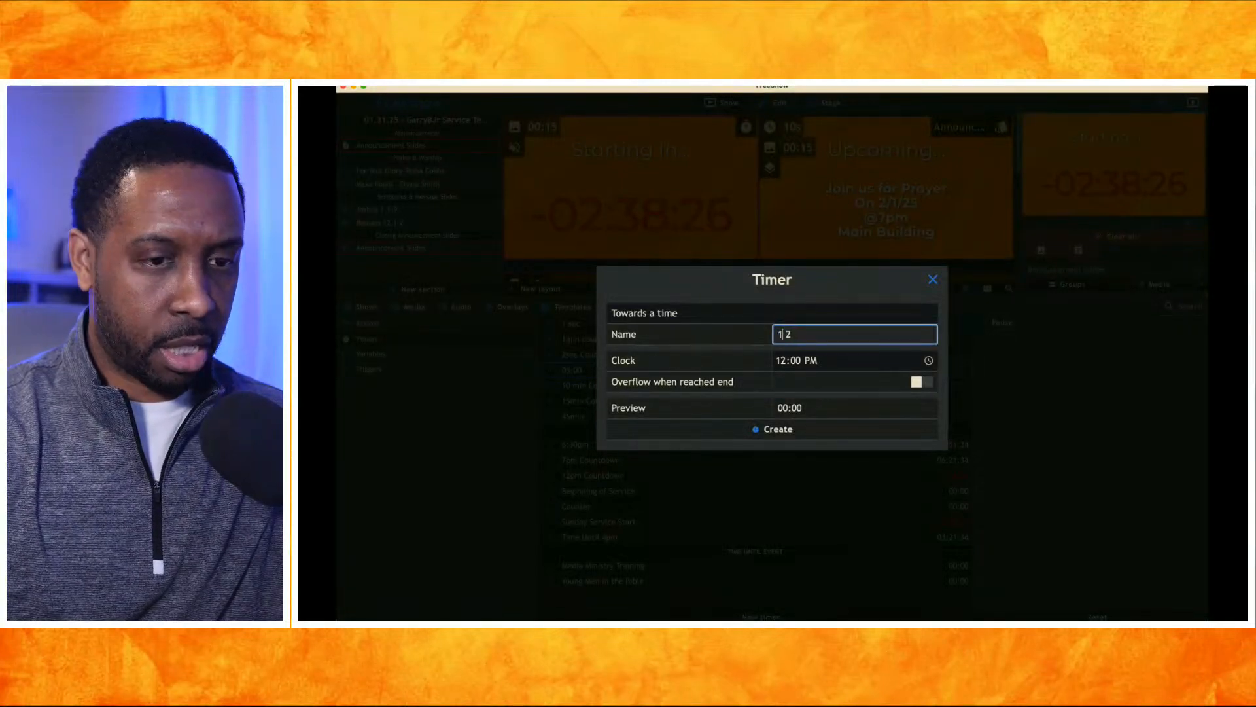
left_click(811, 335)
key("BackSpace")
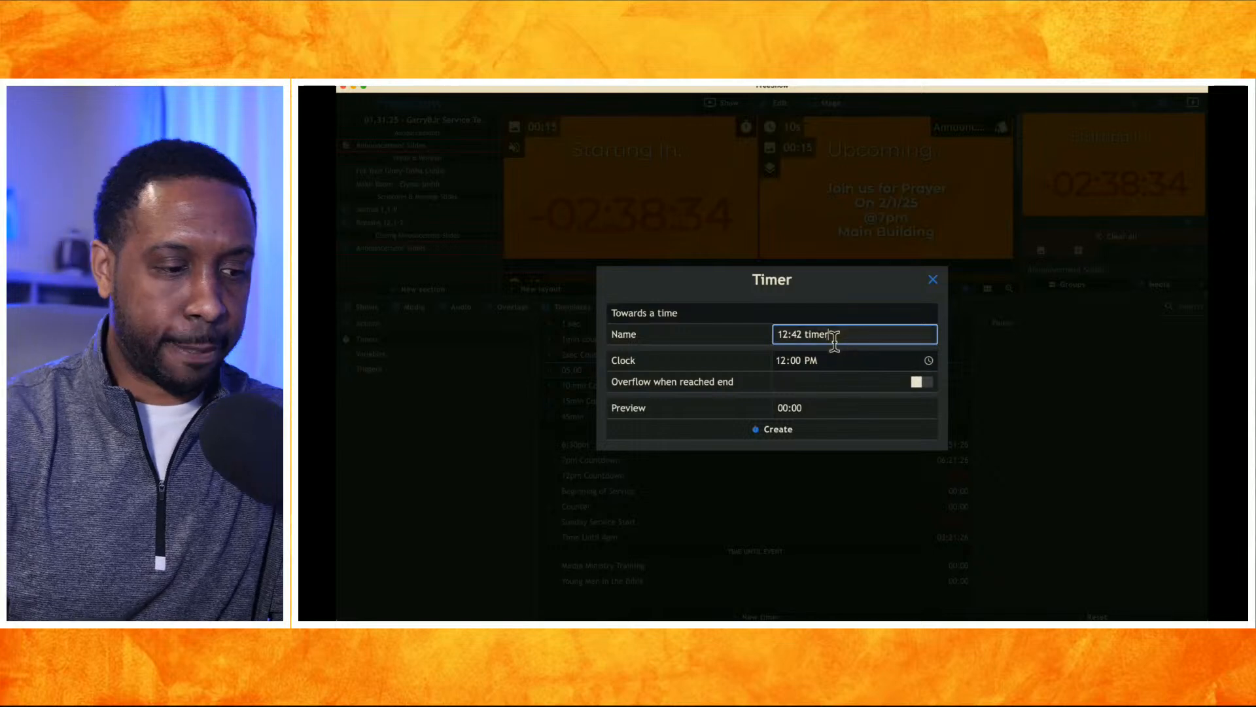
left_click(795, 360)
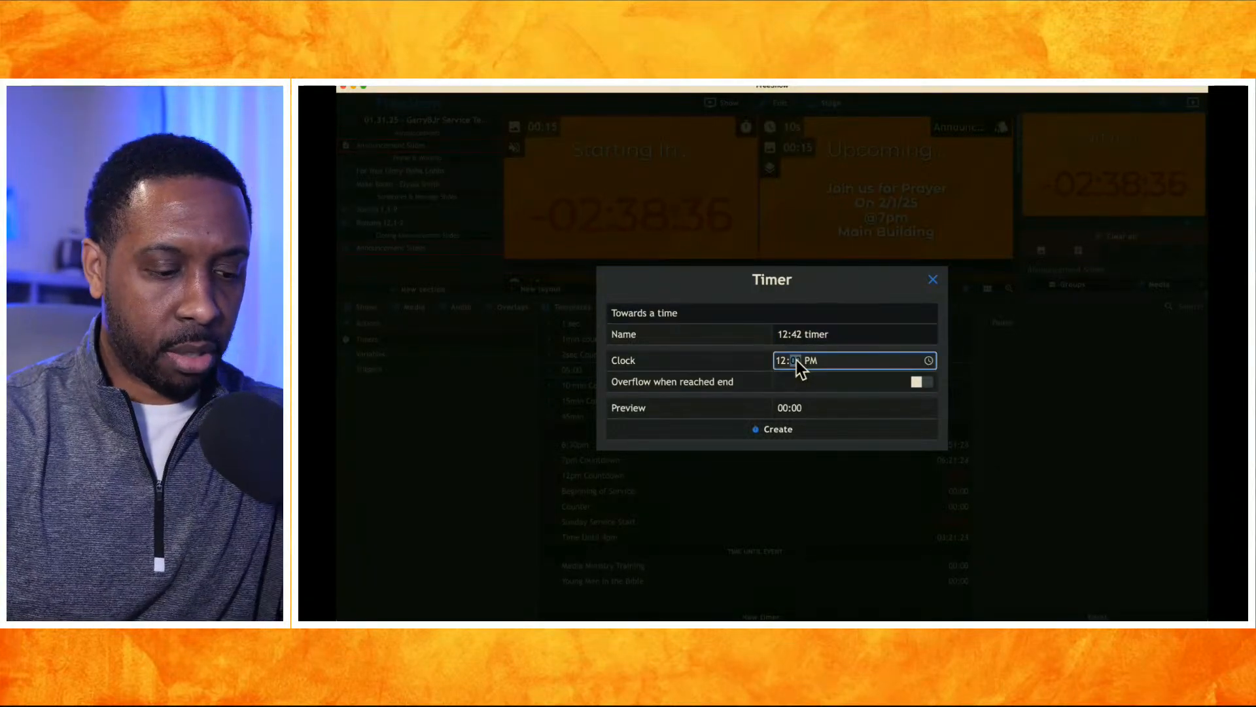
type("42")
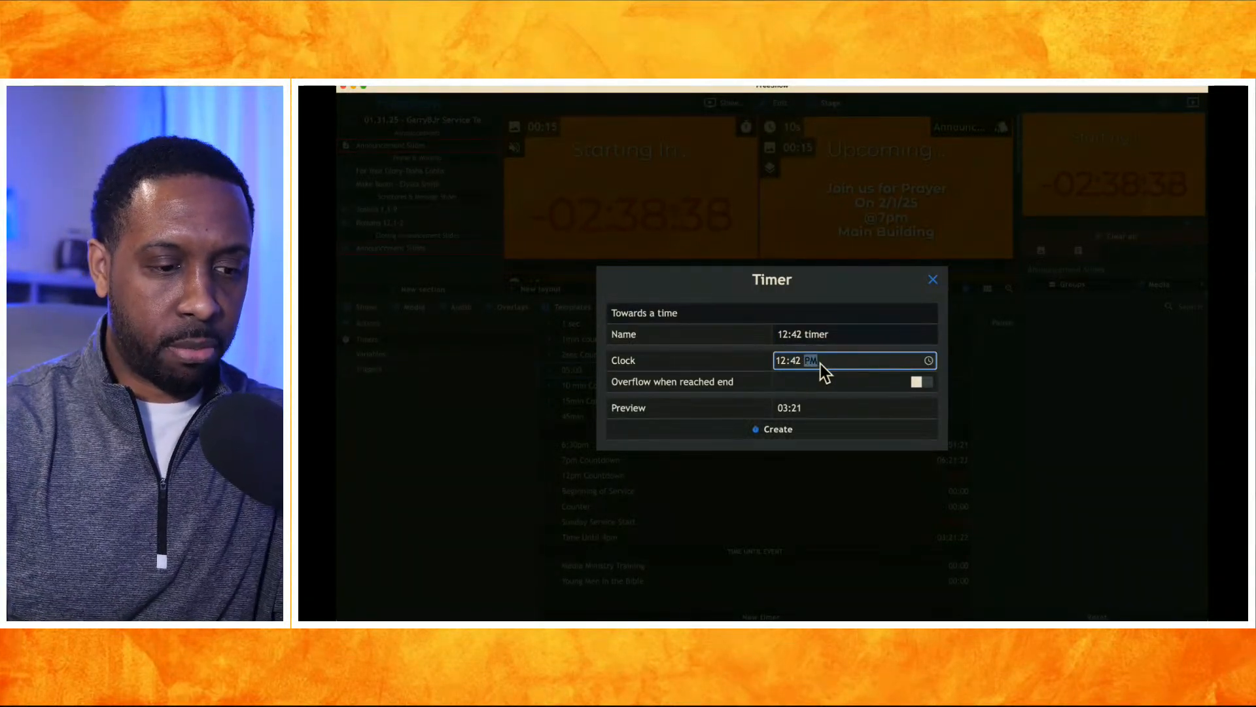
left_click(779, 432)
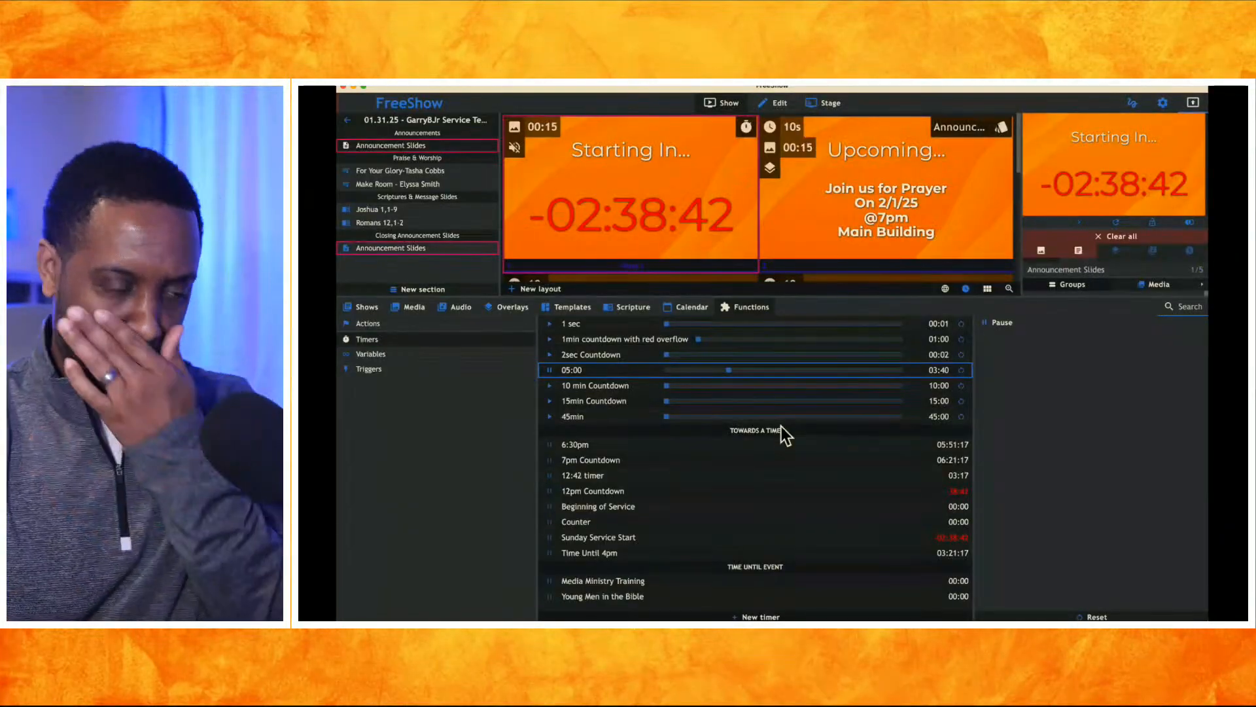
Try to switch the timer item on the "Starting in..." slide from Sunday Service Start to the 12:42 timer
left_click(774, 108)
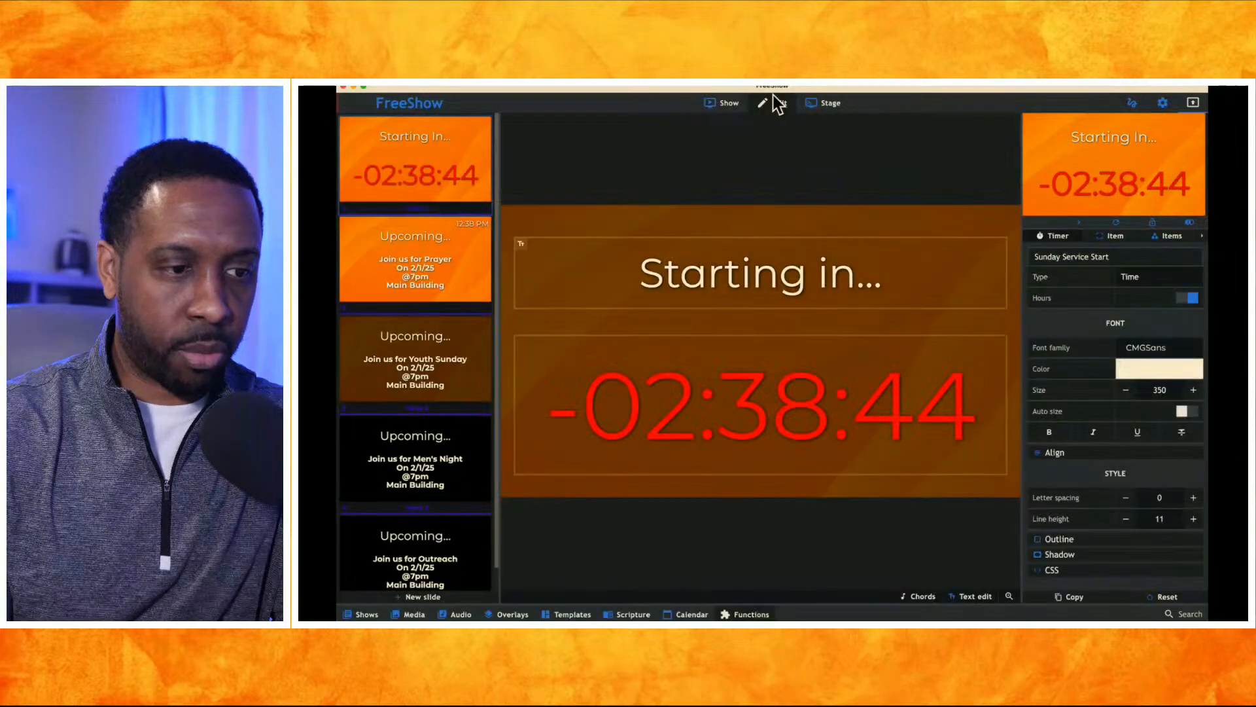
left_click(839, 377)
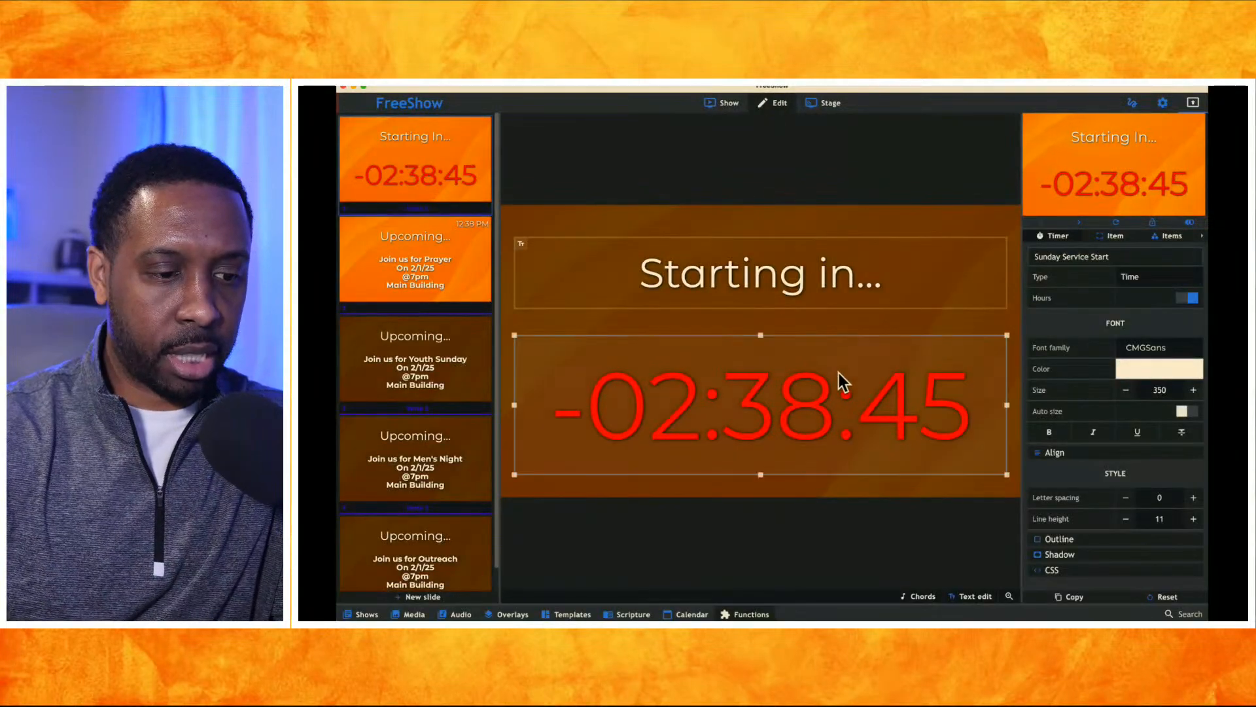
left_click(1070, 258)
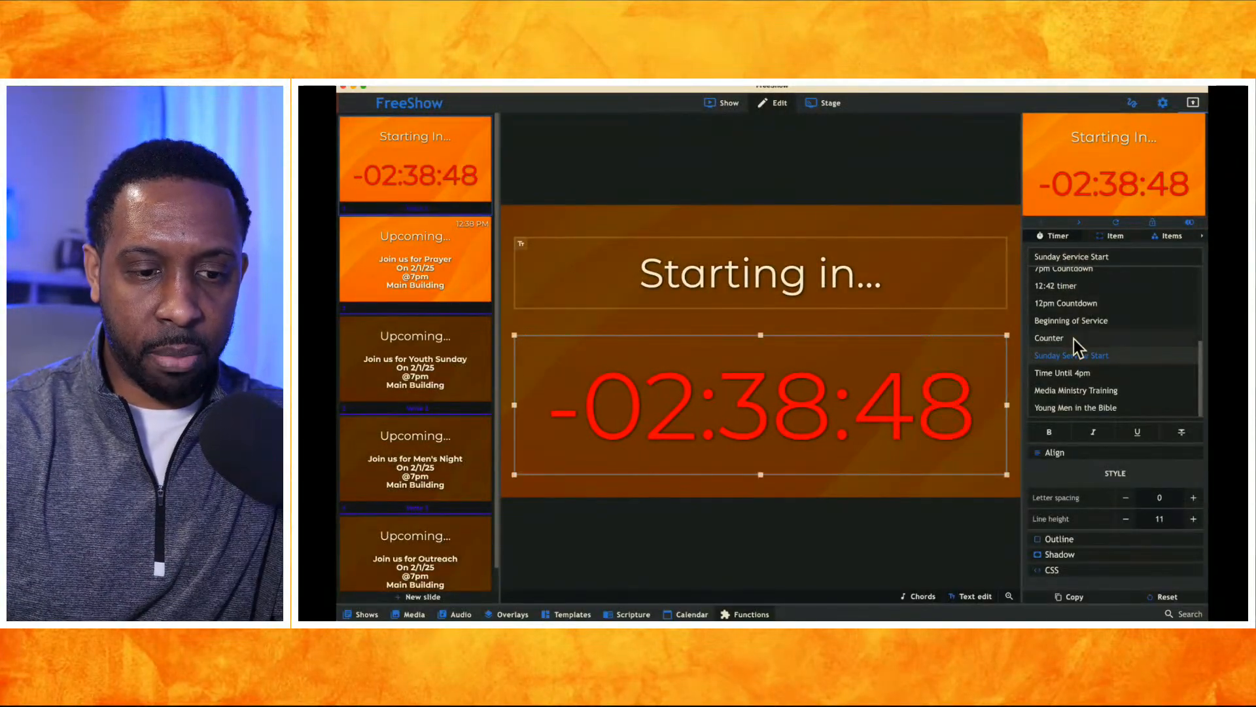
left_click(1062, 289)
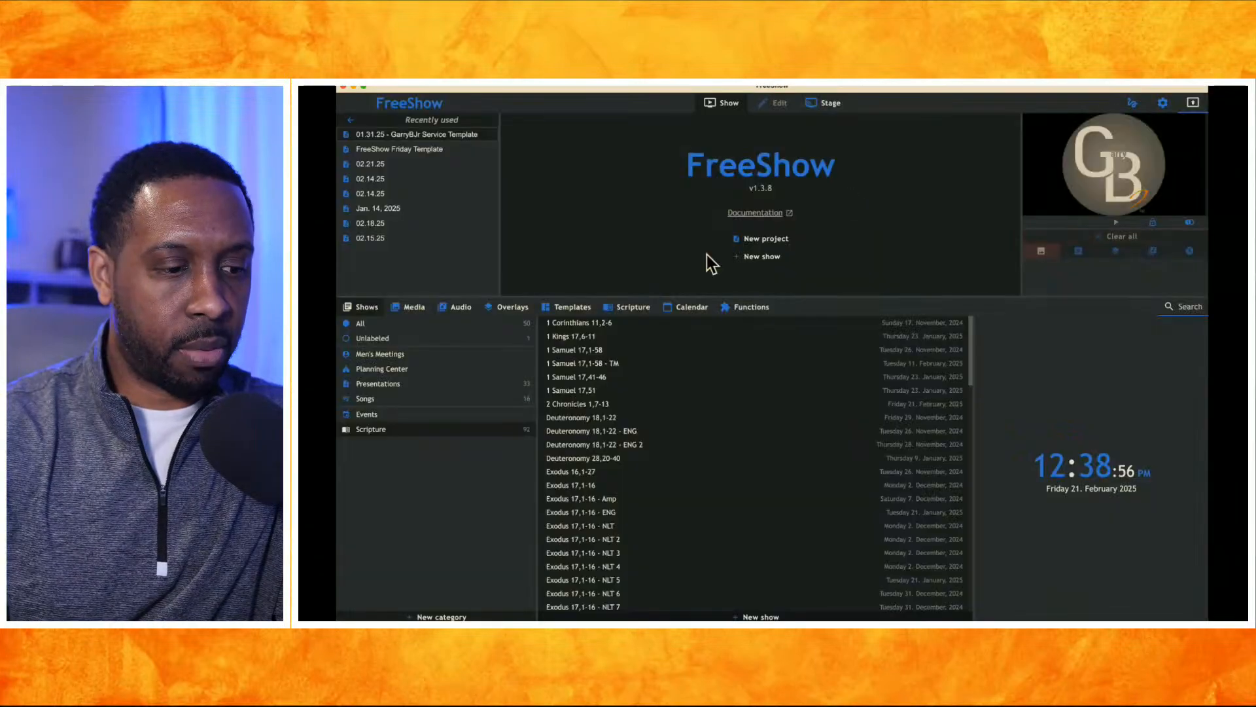
Reopen the 01.31.25 service template project's Announcement Slides show and bring up the list of timers
left_click(445, 133)
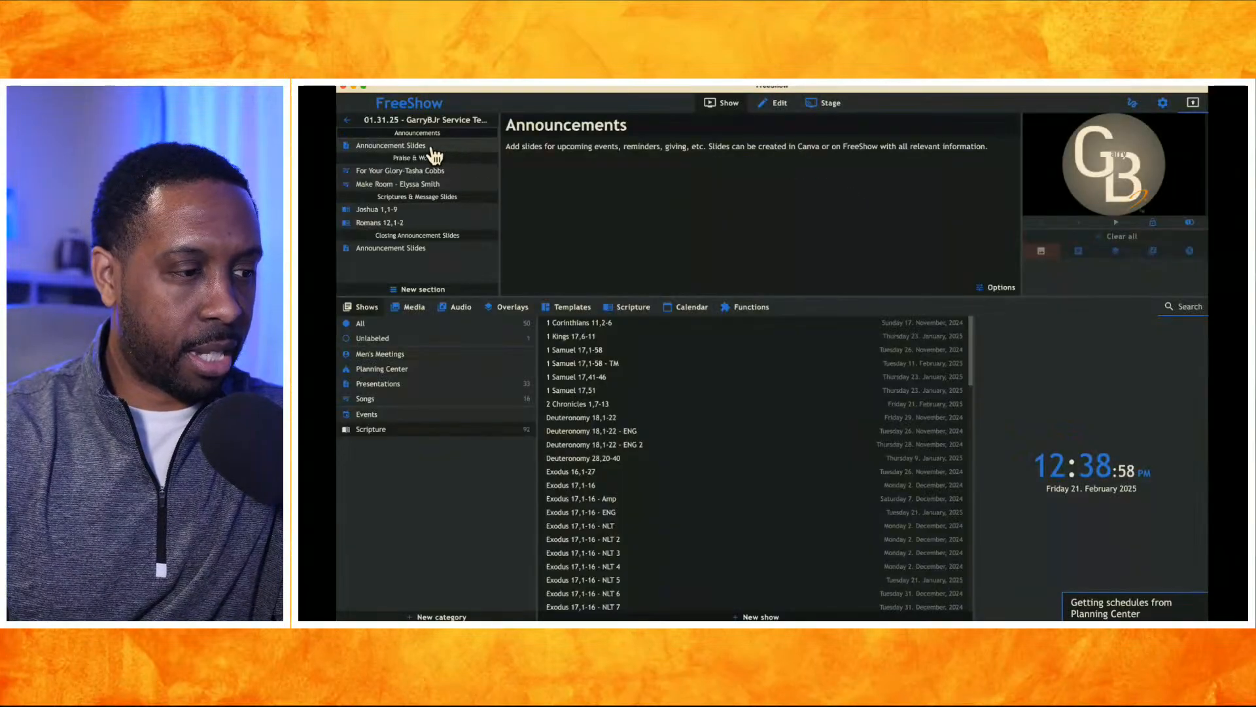
left_click(426, 145)
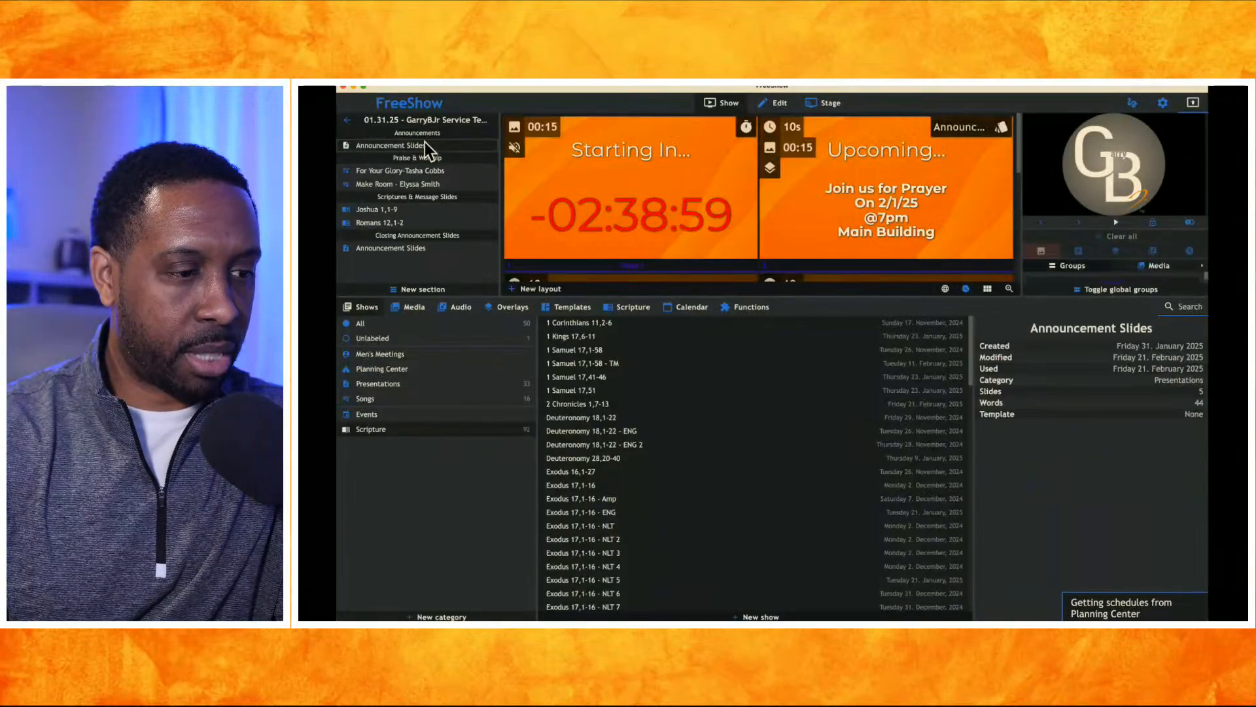
left_click(752, 307)
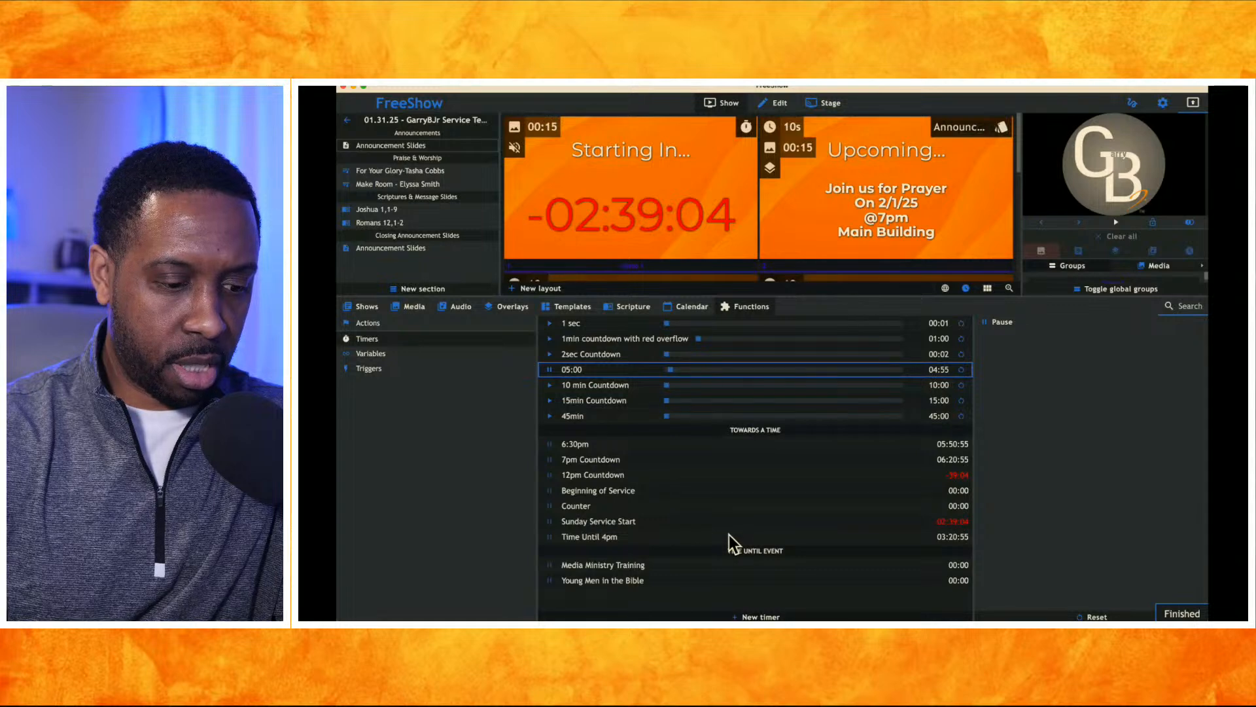
Create a "Towards a time" timer named "12:43 timer" with its clock set to 12:44 PM
left_click(759, 617)
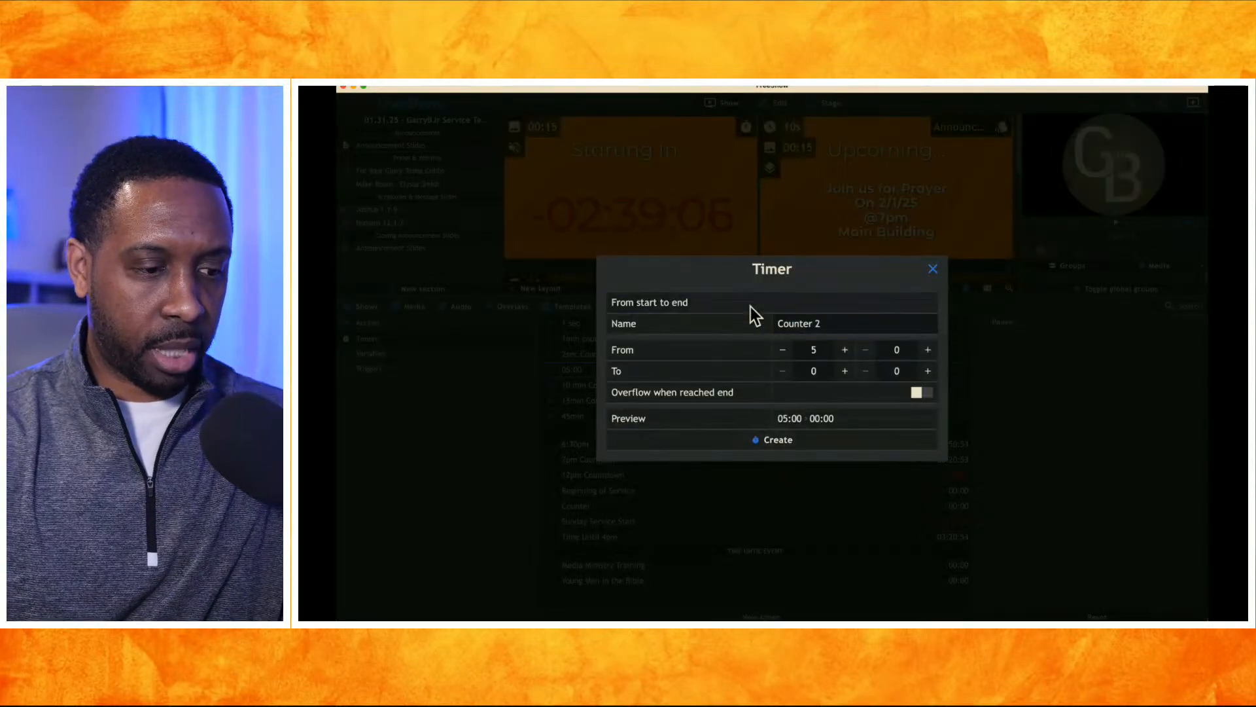
left_click(749, 305)
left_click(664, 343)
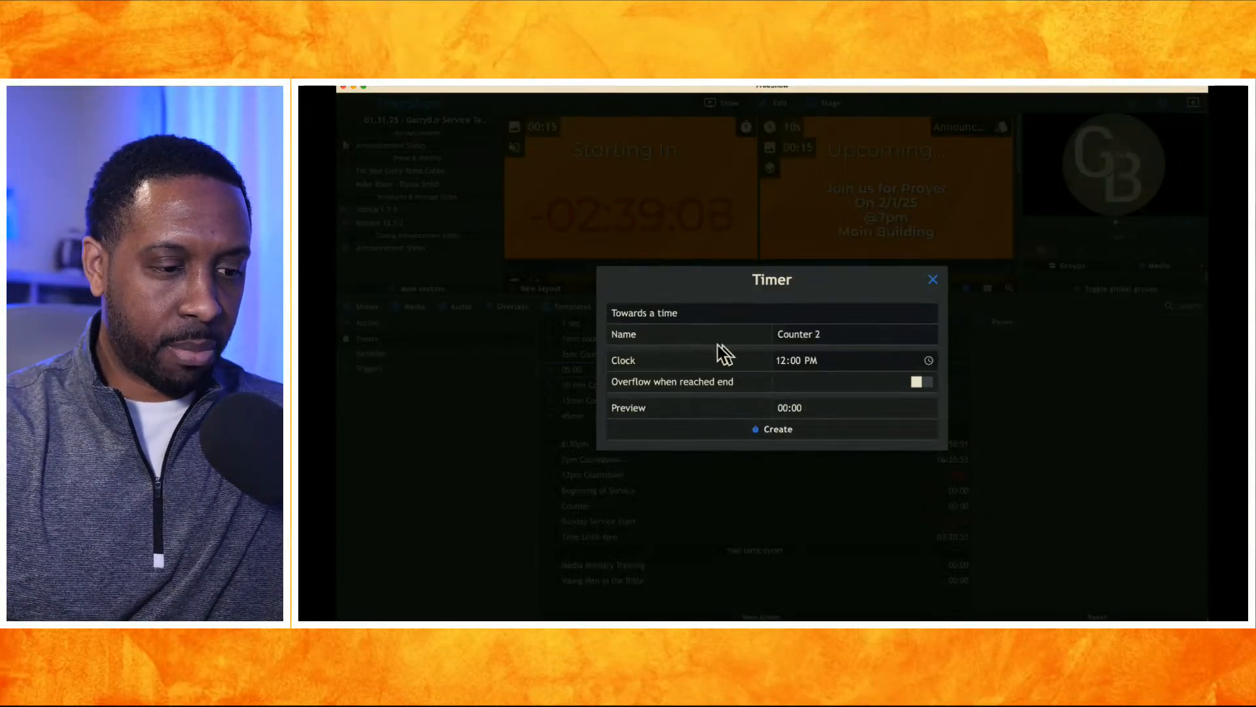
double_click(789, 332)
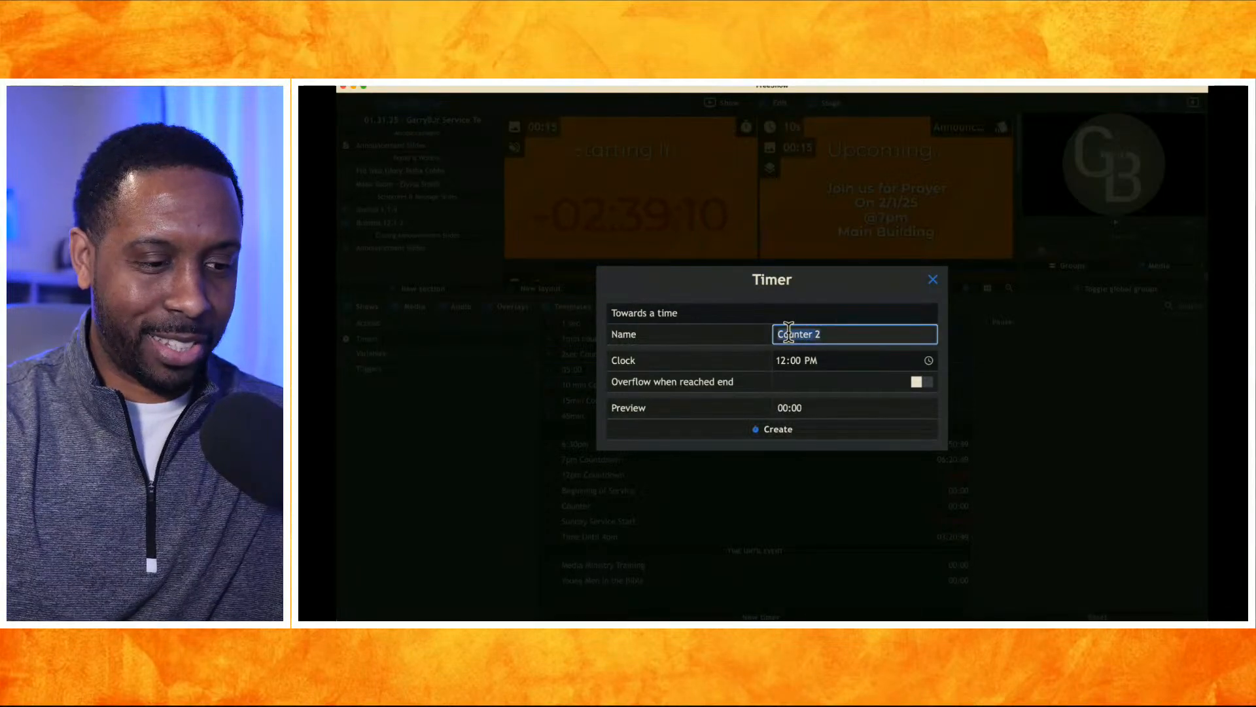
type("12:42 timer")
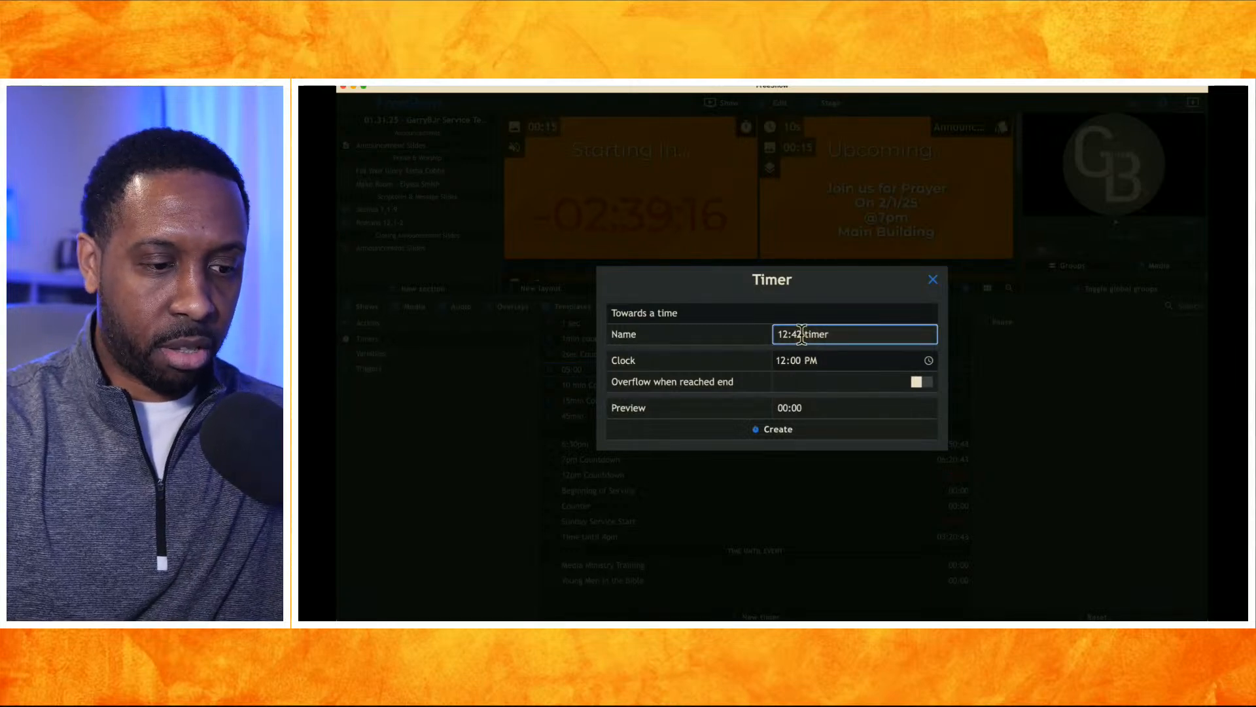
type("3")
left_click(796, 359)
type("44")
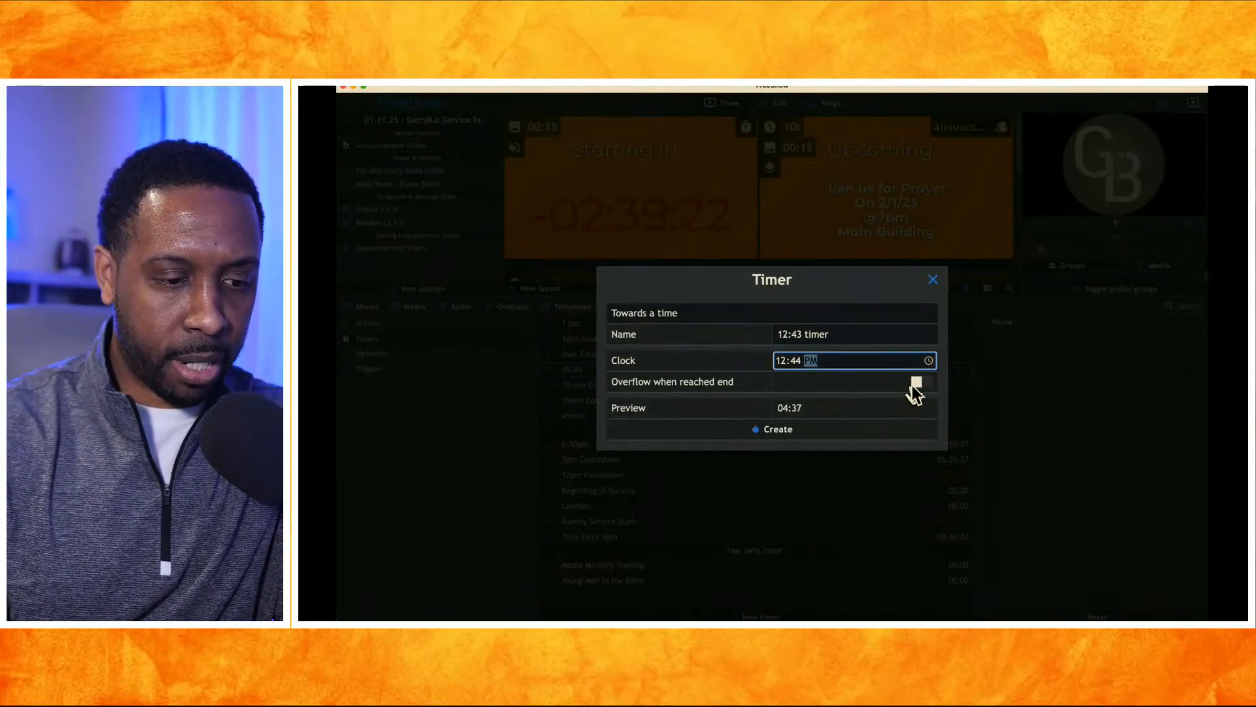
left_click(818, 432)
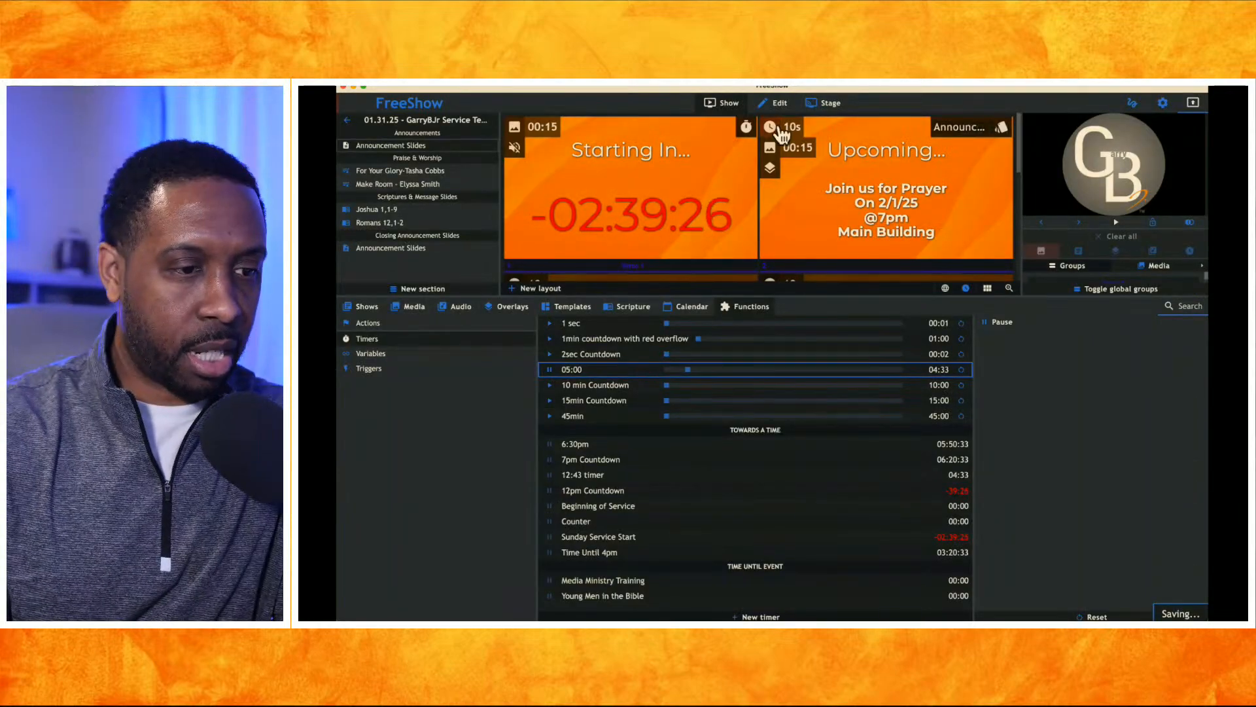
Switch the timer item on the "Starting in..." slide to the 12:43 timer, and return to the show's slides with the timer list displayed
left_click(772, 102)
left_click(811, 386)
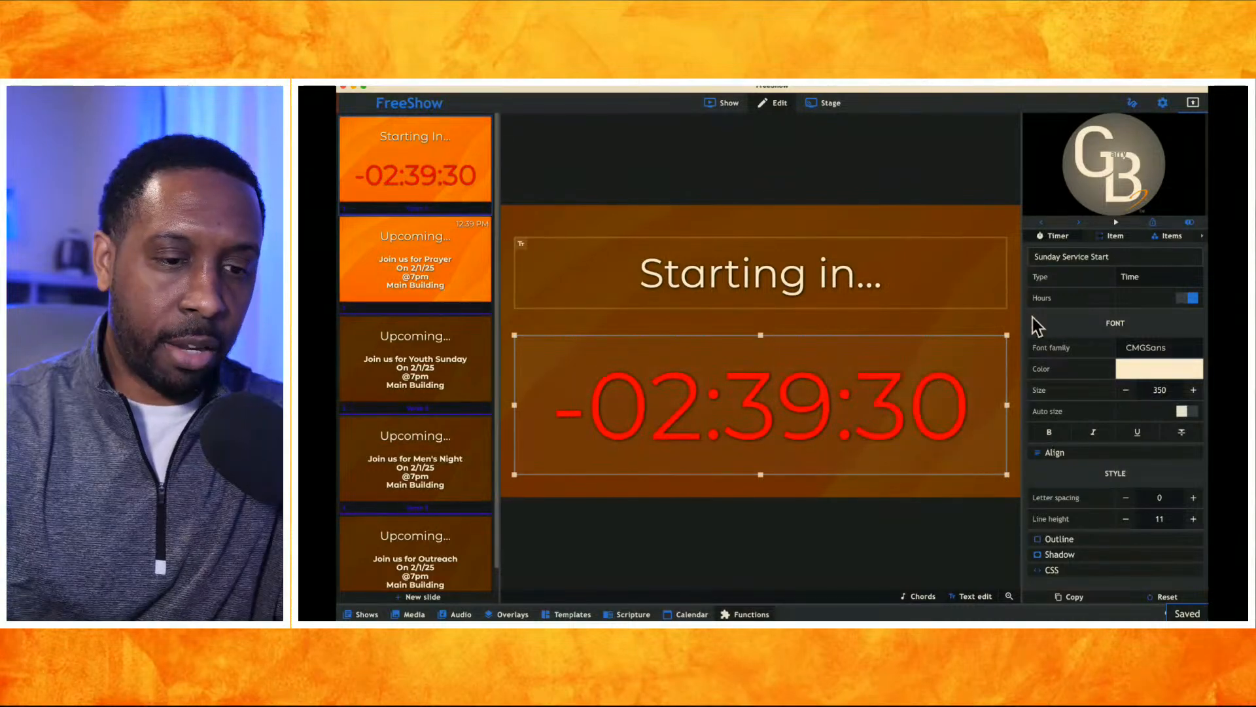
left_click(1084, 256)
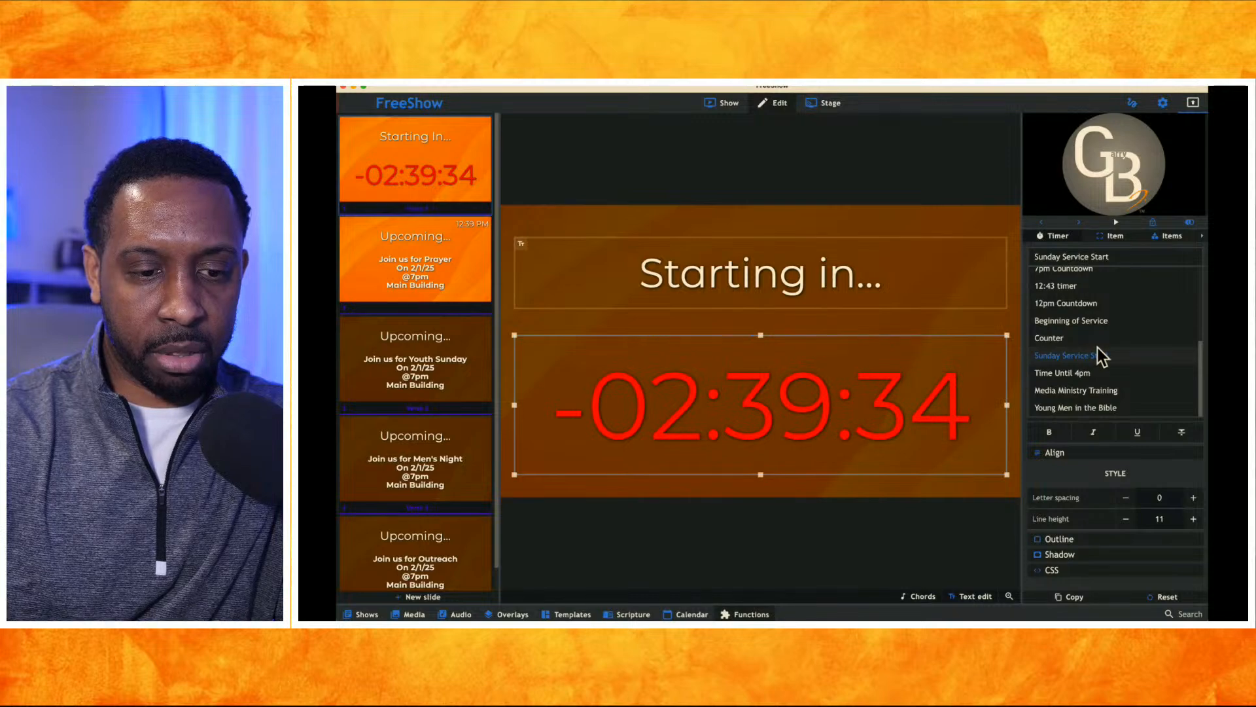
left_click(1074, 285)
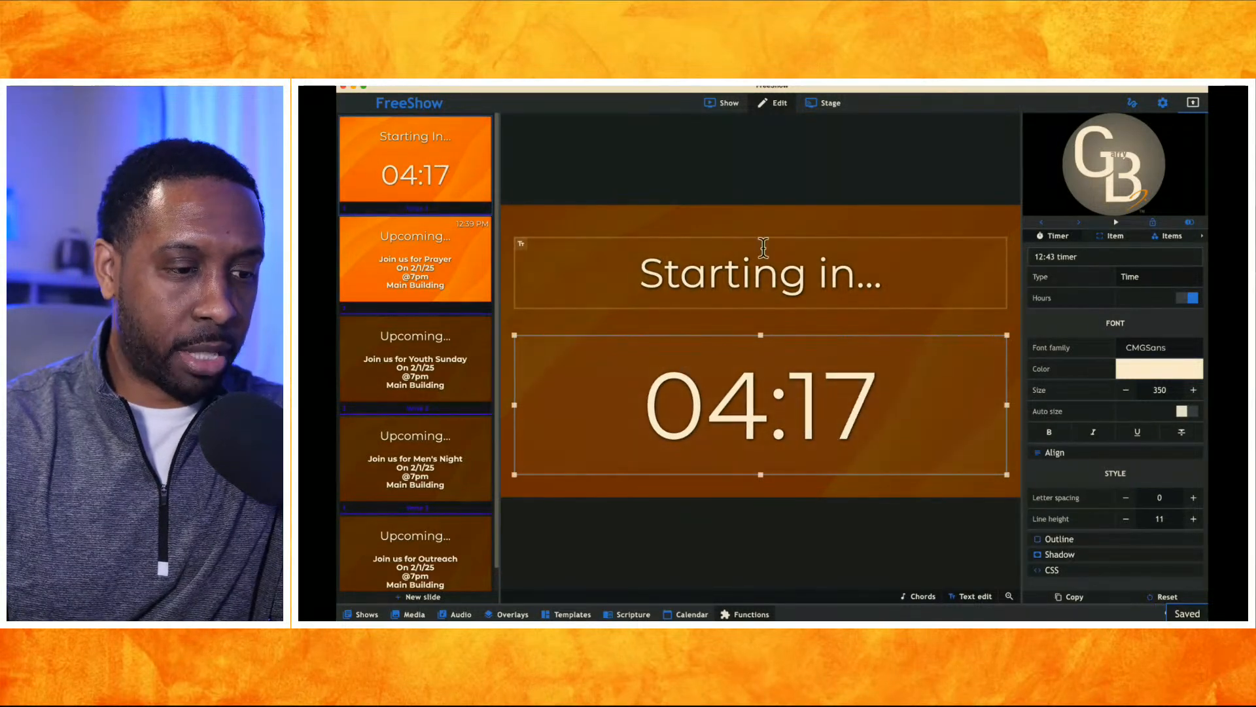
left_click(728, 105)
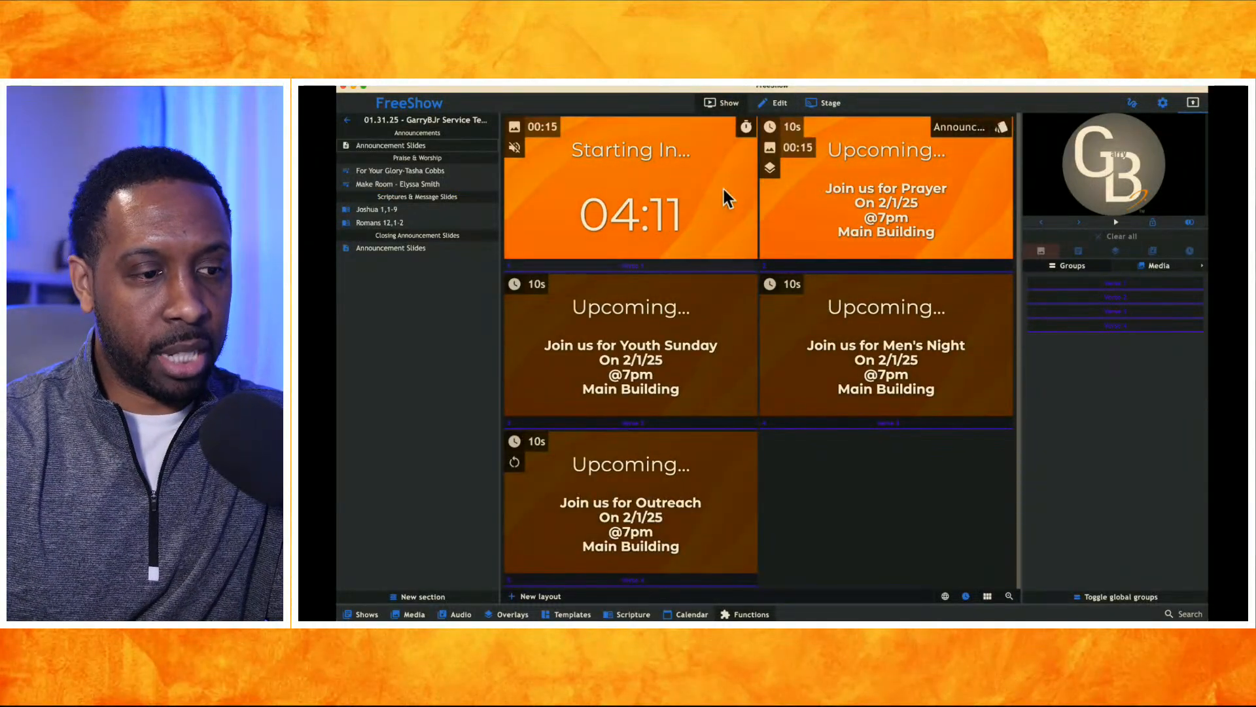
left_click(737, 613)
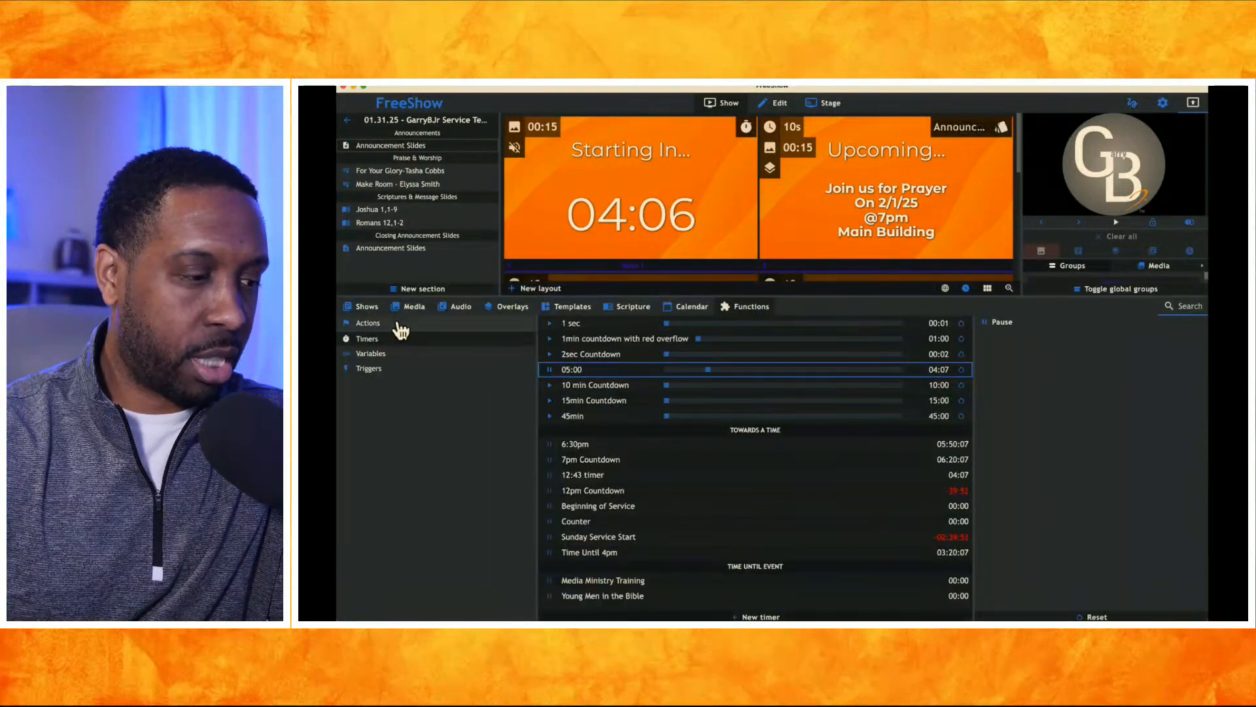
Create an action named "Change Slide on Timer" with Next slide as its start action
left_click(394, 322)
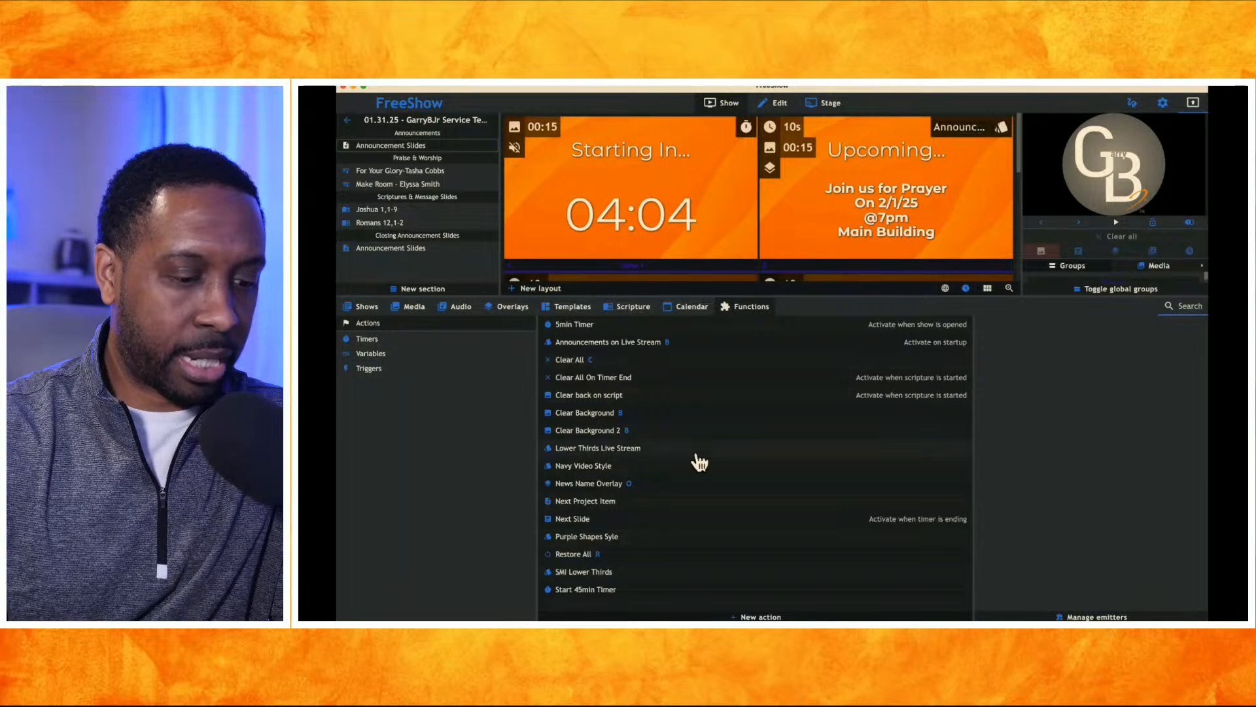
left_click(759, 616)
left_click(794, 249)
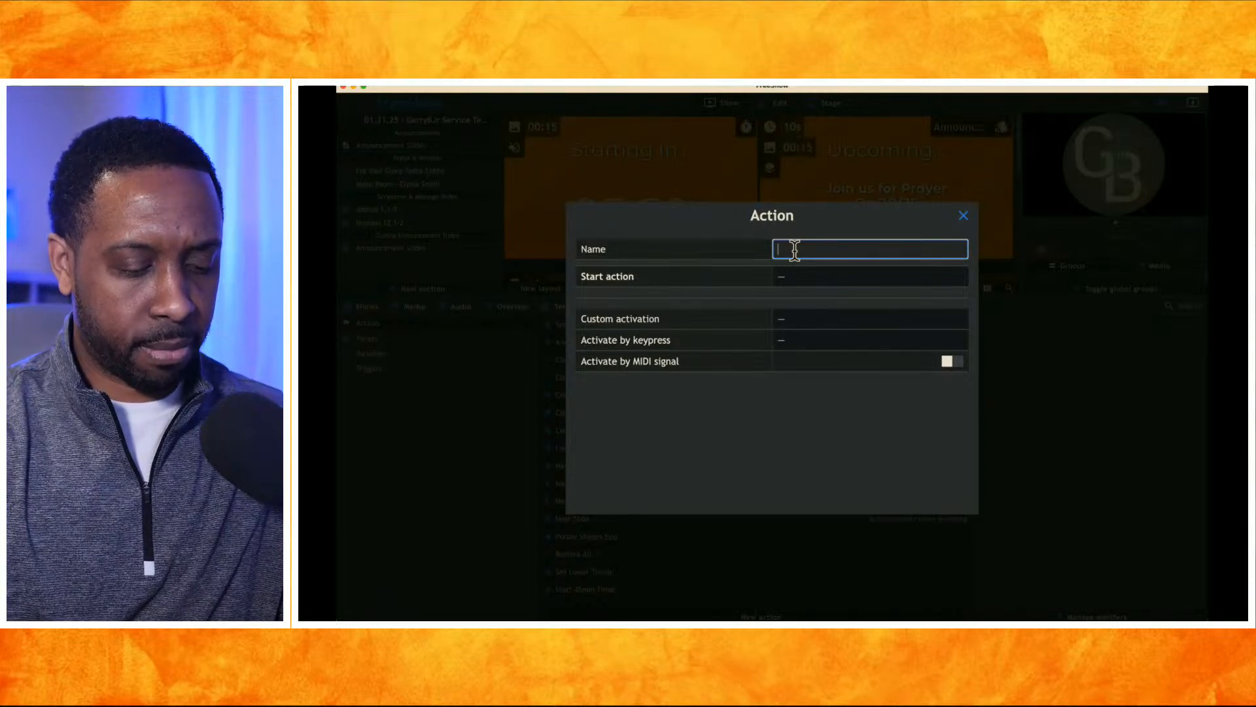
type("Change Slide on Timer")
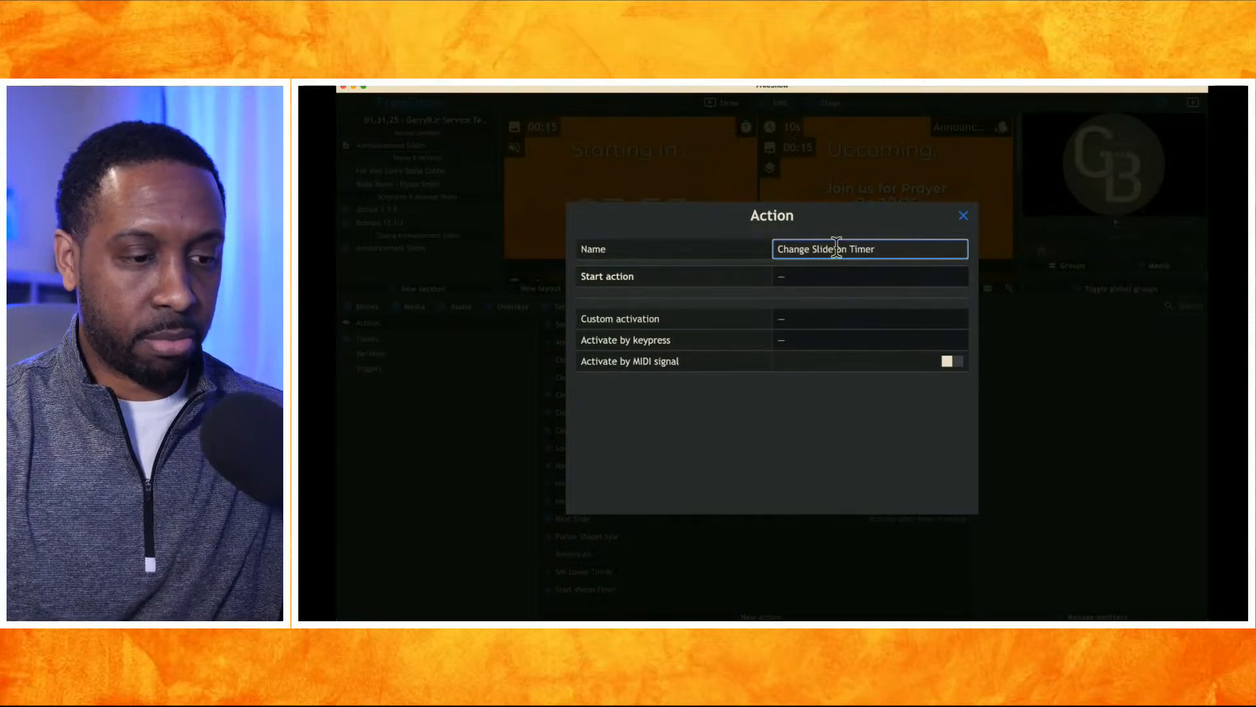
left_click(795, 277)
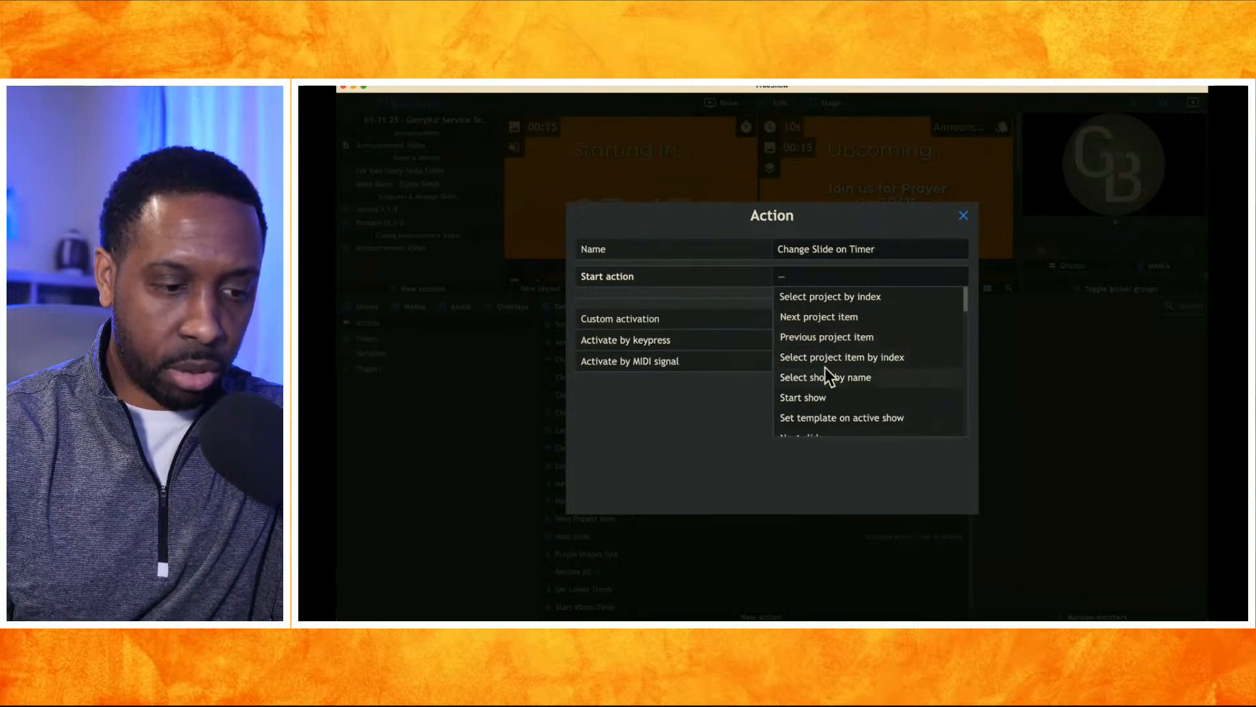
scroll(826, 376, "down", 3)
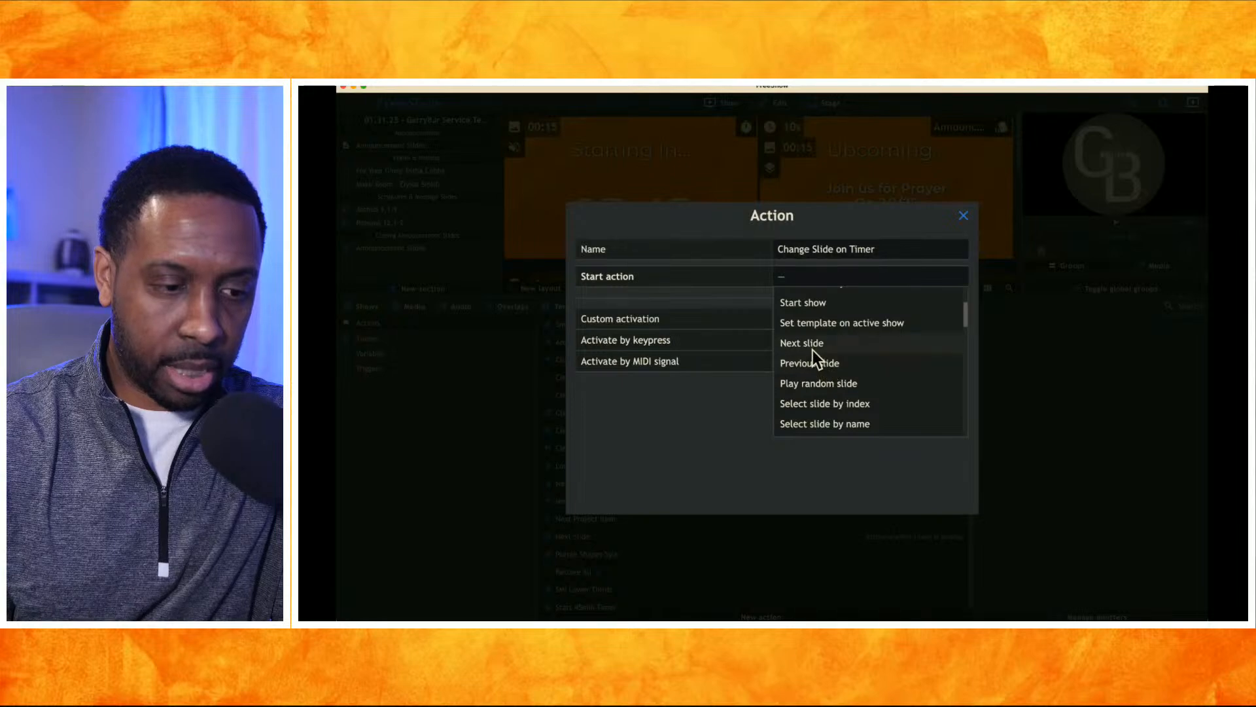
left_click(813, 350)
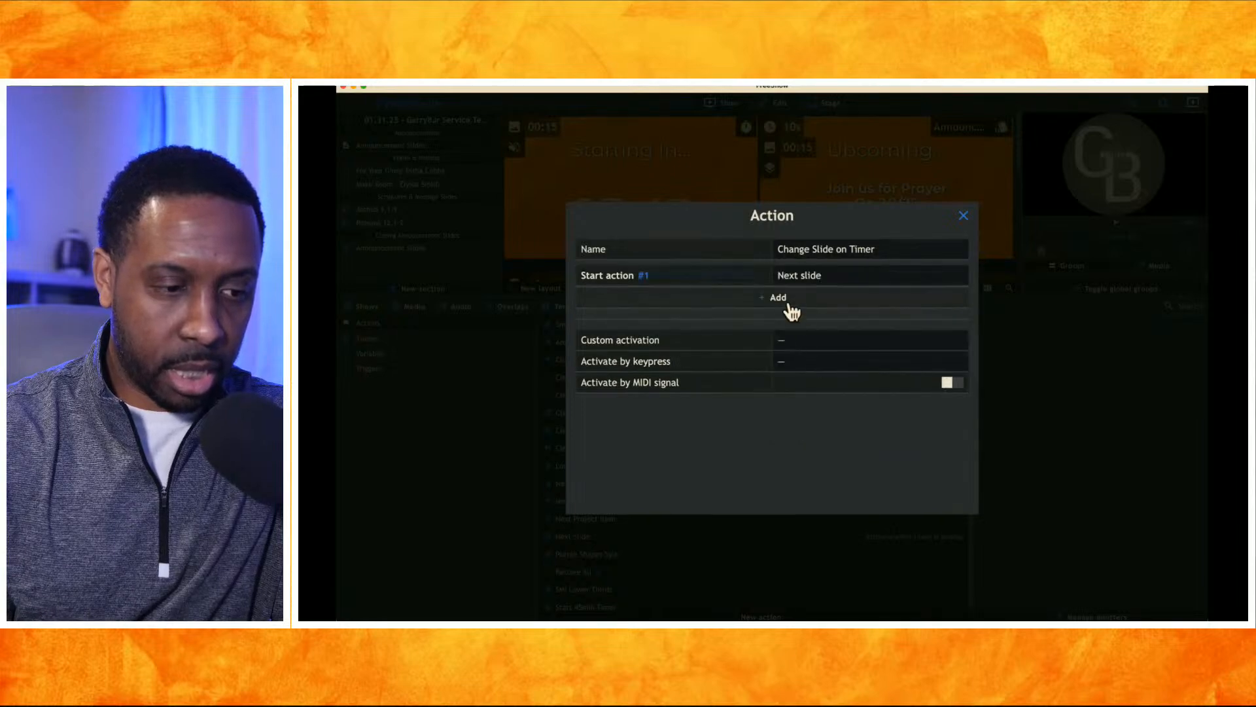
Set the action's custom activation to "Activate when timer is ending", limited to the 12:43 timer
left_click(798, 338)
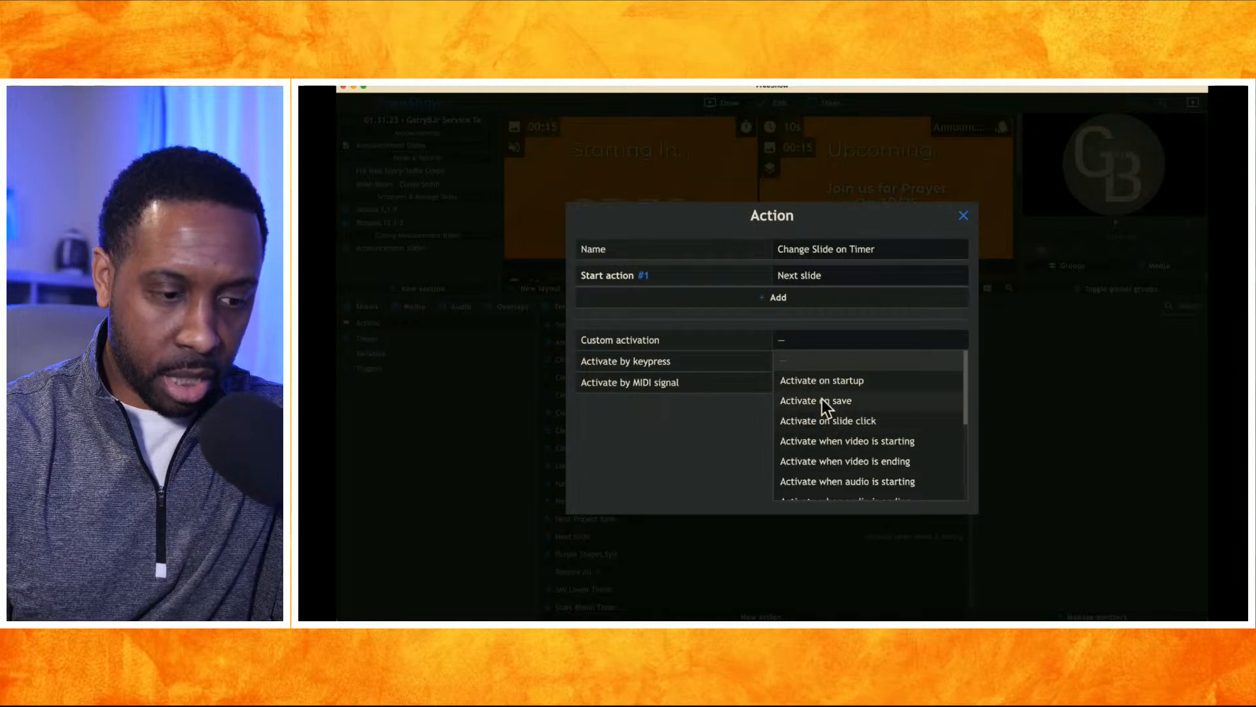
scroll(821, 399, "down", 1)
scroll(823, 400, "down", 4)
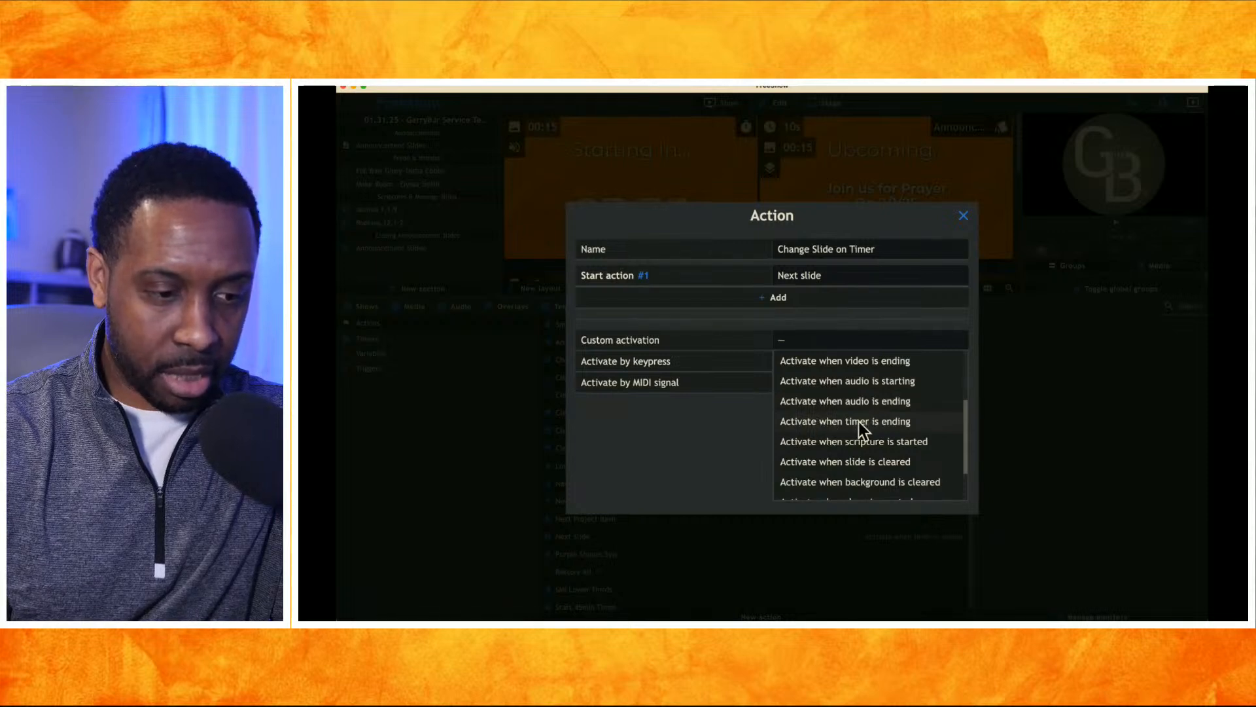
left_click(858, 421)
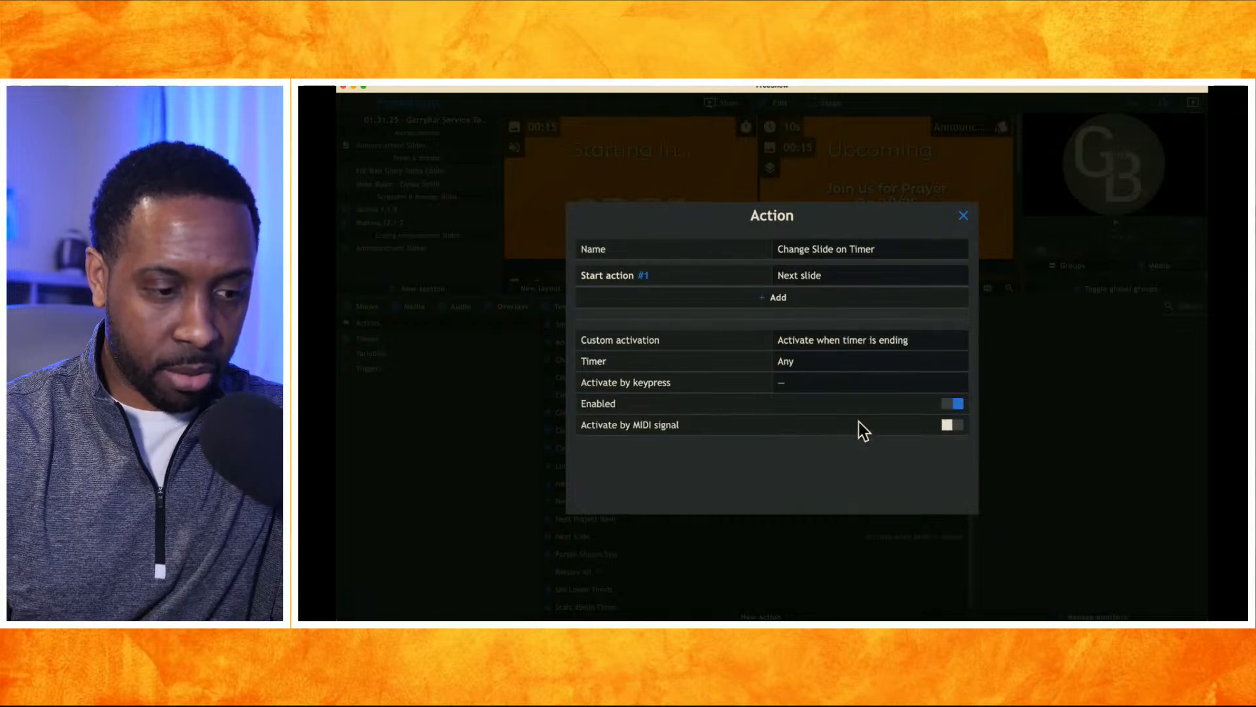
left_click(802, 359)
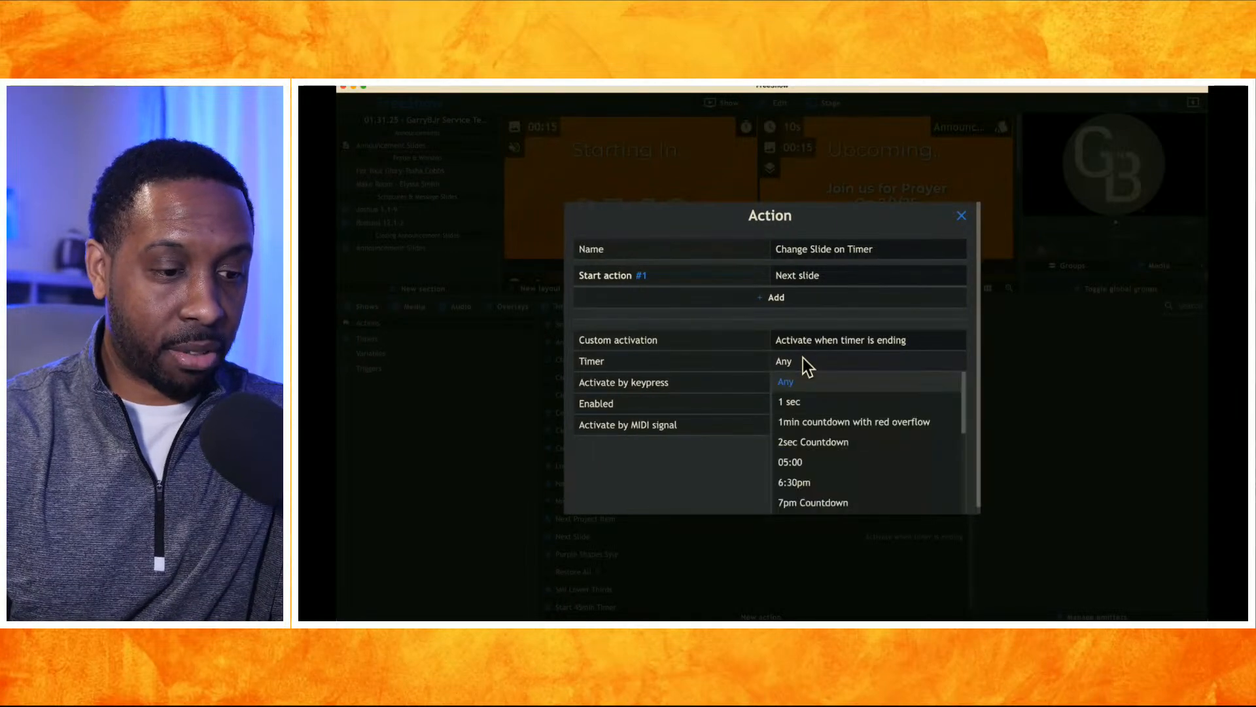
scroll(808, 399, "down", 3)
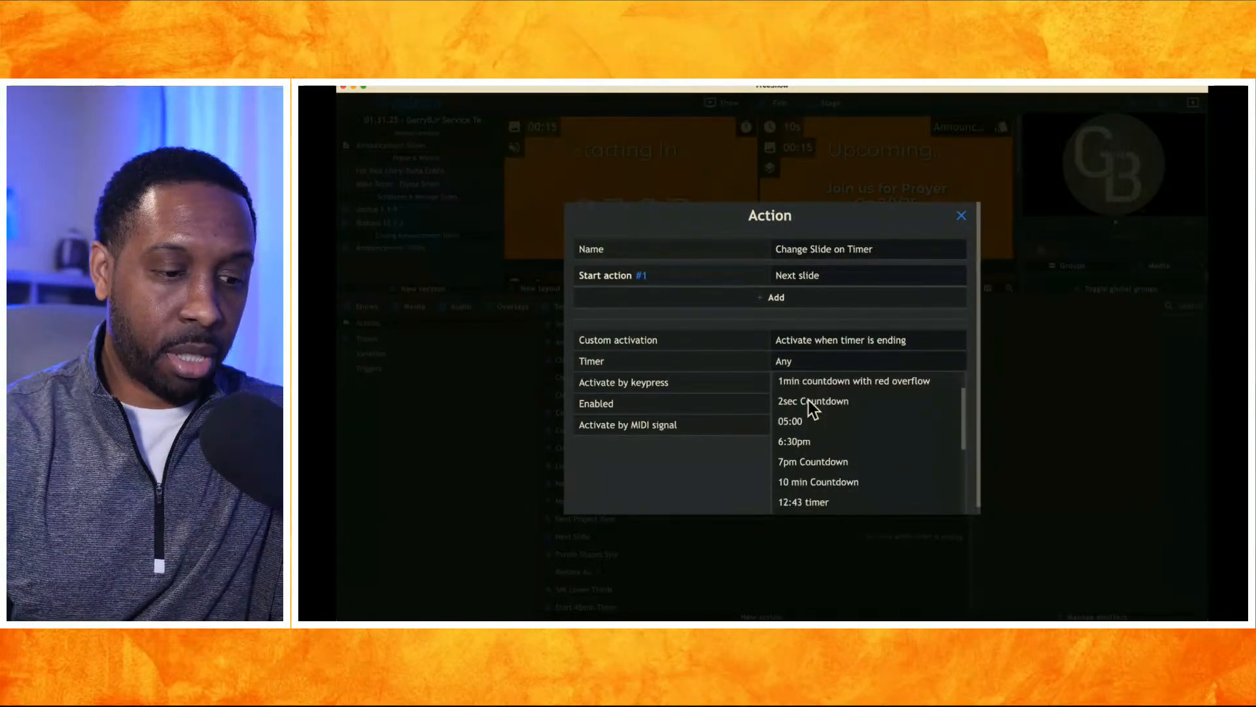
left_click(809, 453)
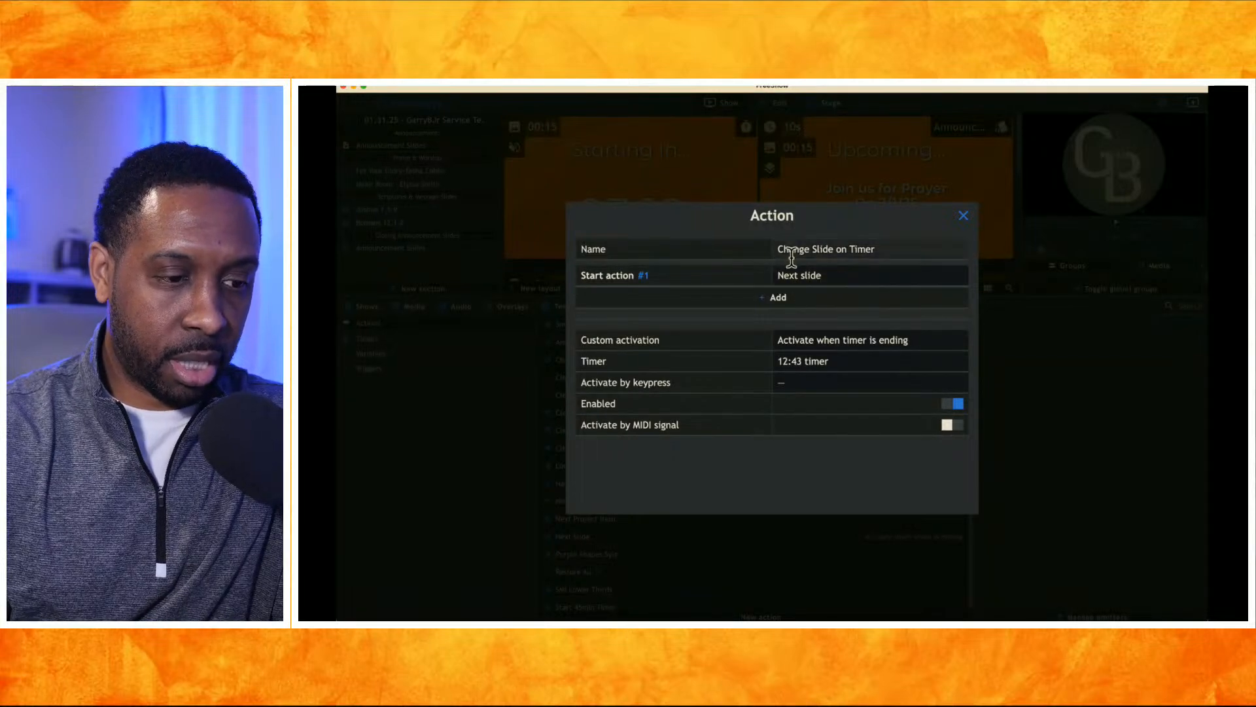
Rename the action "Change Slide on Timer 12:43" and close its settings
left_click(881, 253)
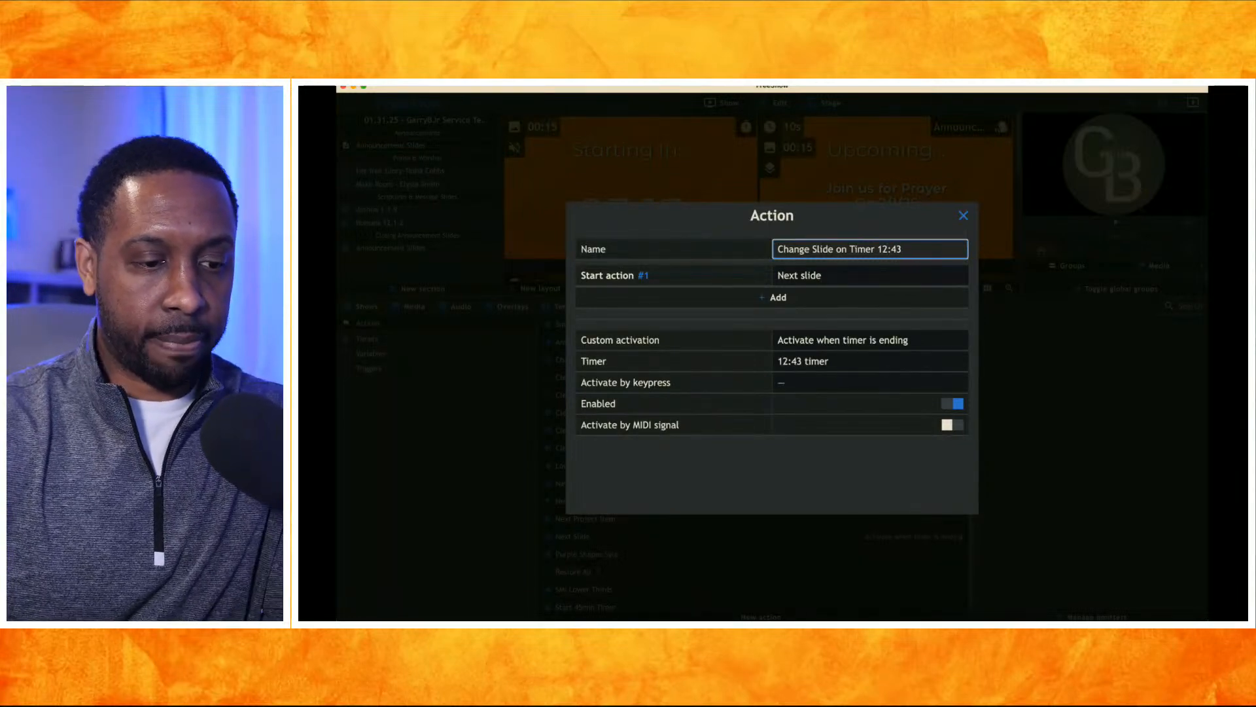
left_click(929, 211)
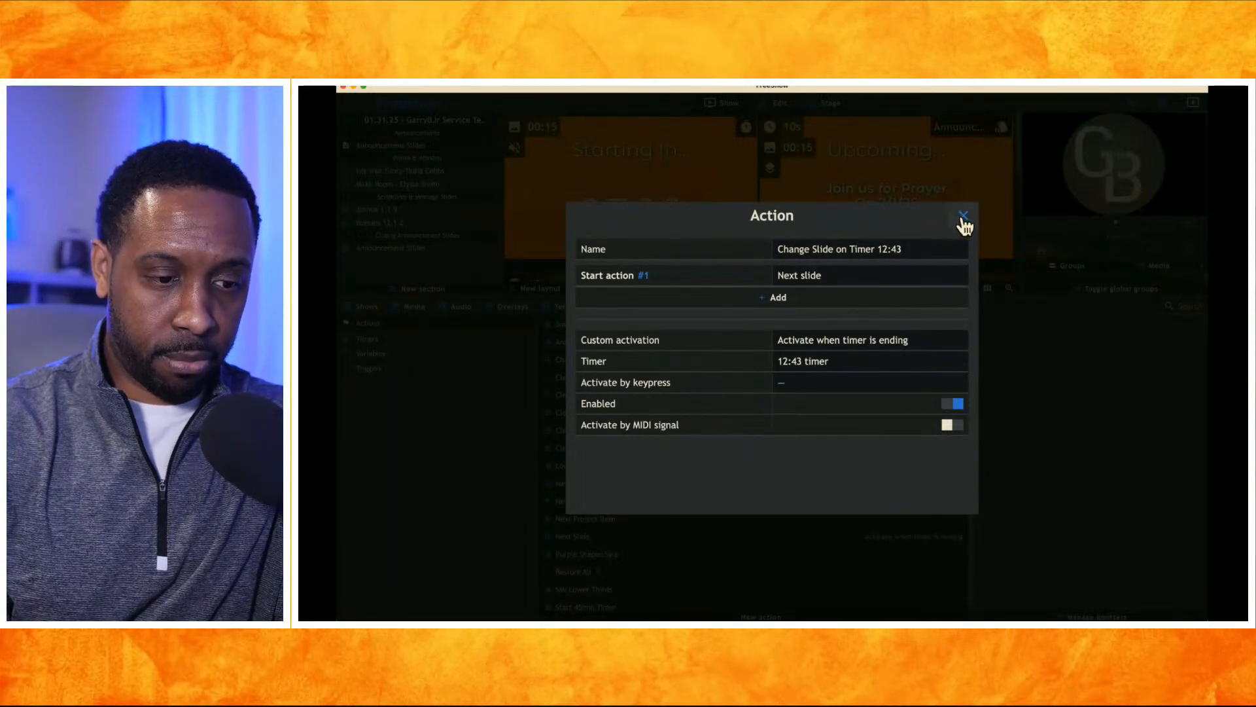
left_click(964, 216)
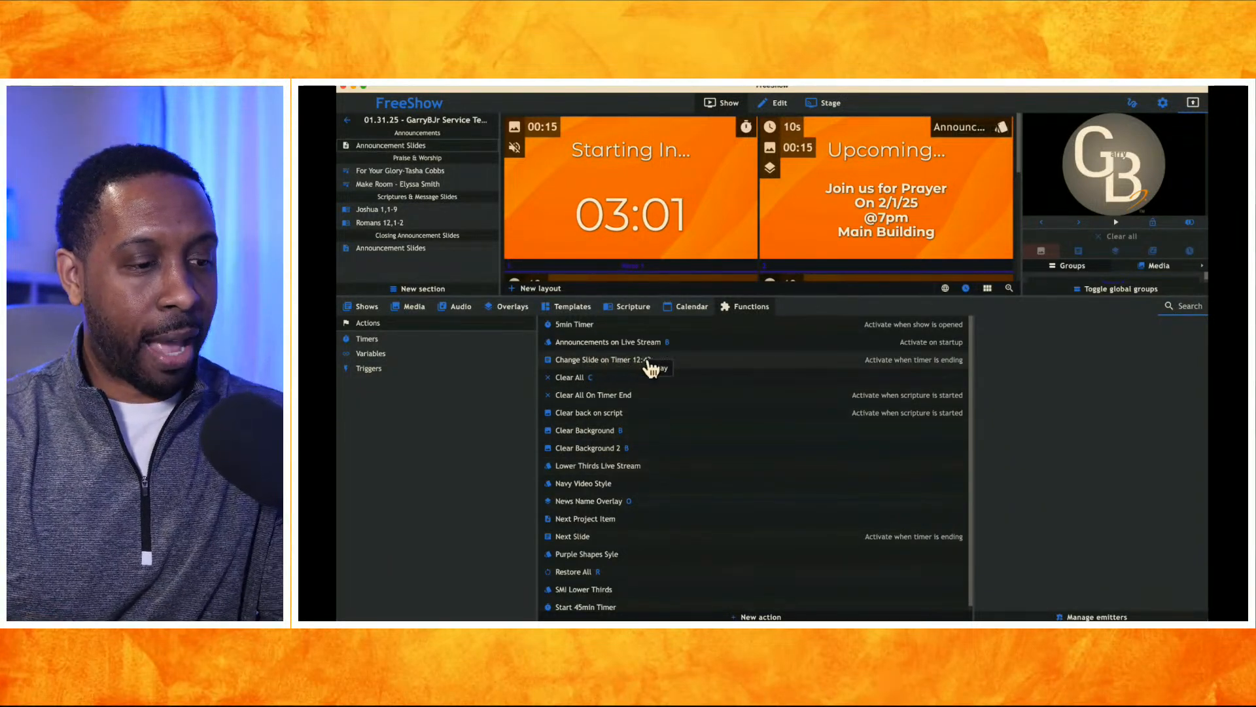
Try attaching the Change Slide on Timer 12:43 action to the "Starting In..." slide and show that slide live
left_click_drag(634, 368, 640, 188)
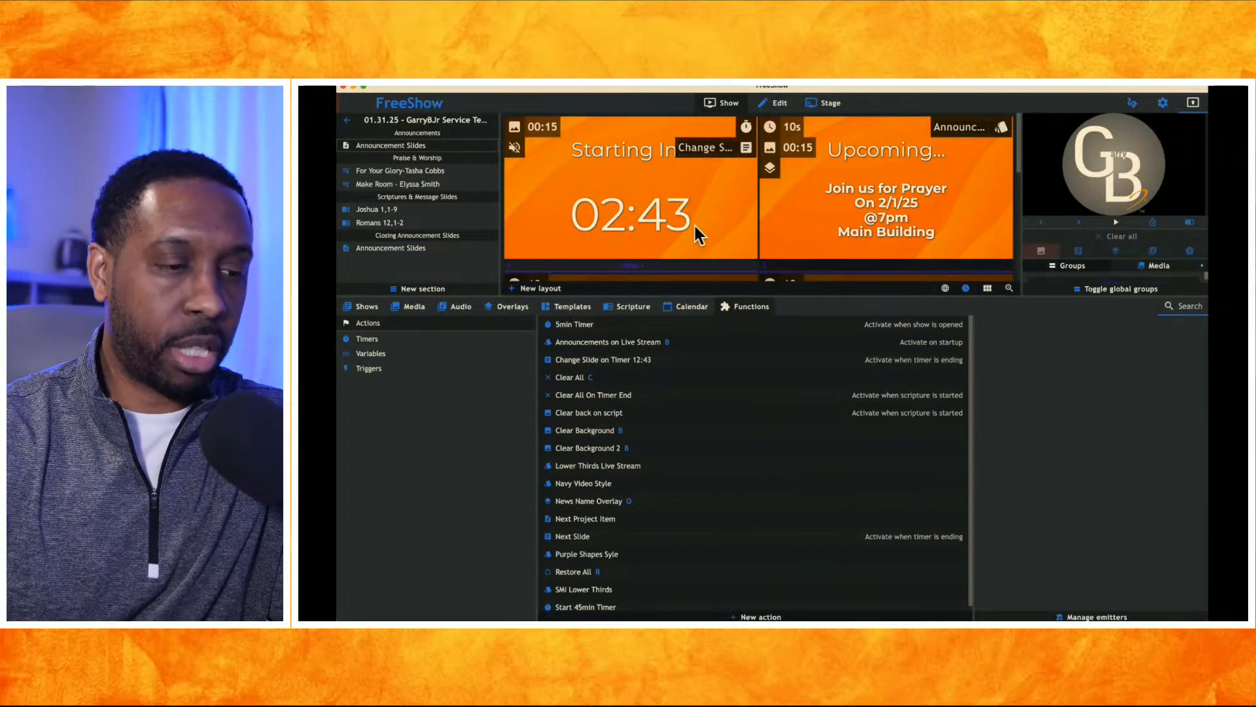
left_click(603, 183)
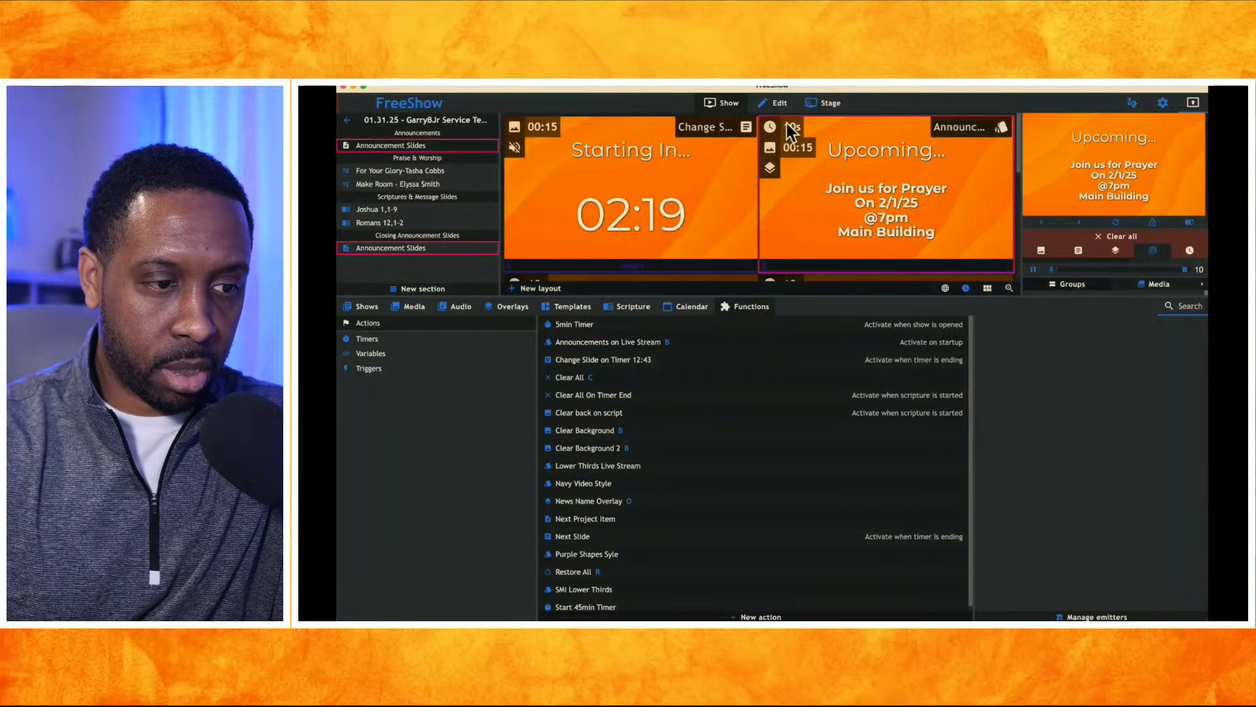
Remove the 10-second automatic advance timings from the "Upcoming..." slides in the Announcement Slides show
scroll(783, 149, "up", 3)
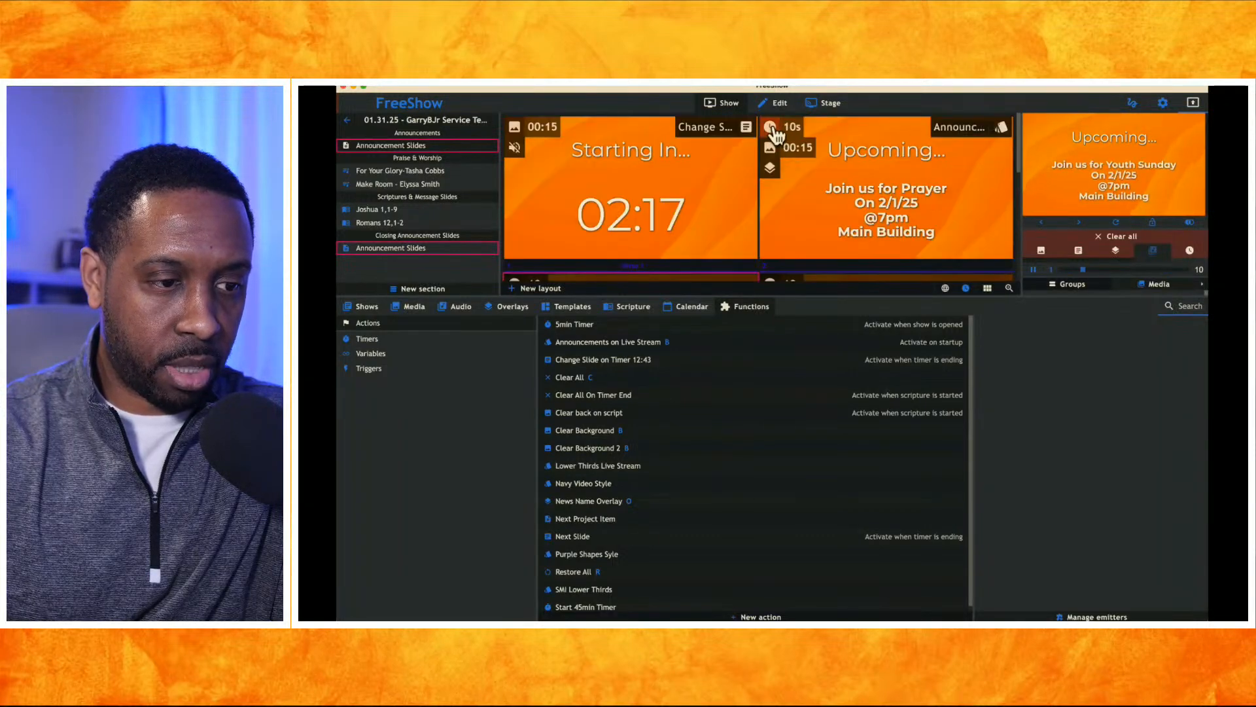
scroll(776, 186, "down", 3)
left_click(515, 170)
left_click(768, 169)
scroll(945, 254, "down", 1)
scroll(945, 253, "down", 3)
left_click(513, 148)
scroll(680, 207, "up", 1)
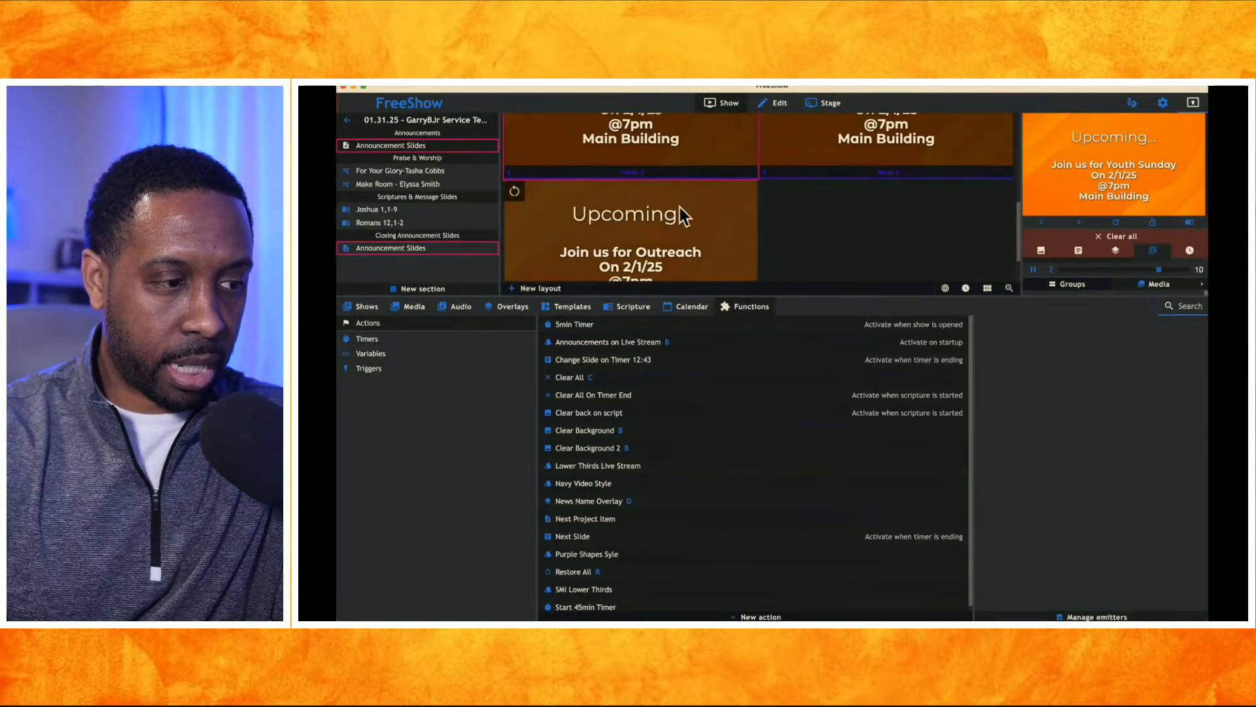
scroll(681, 207, "up", 3)
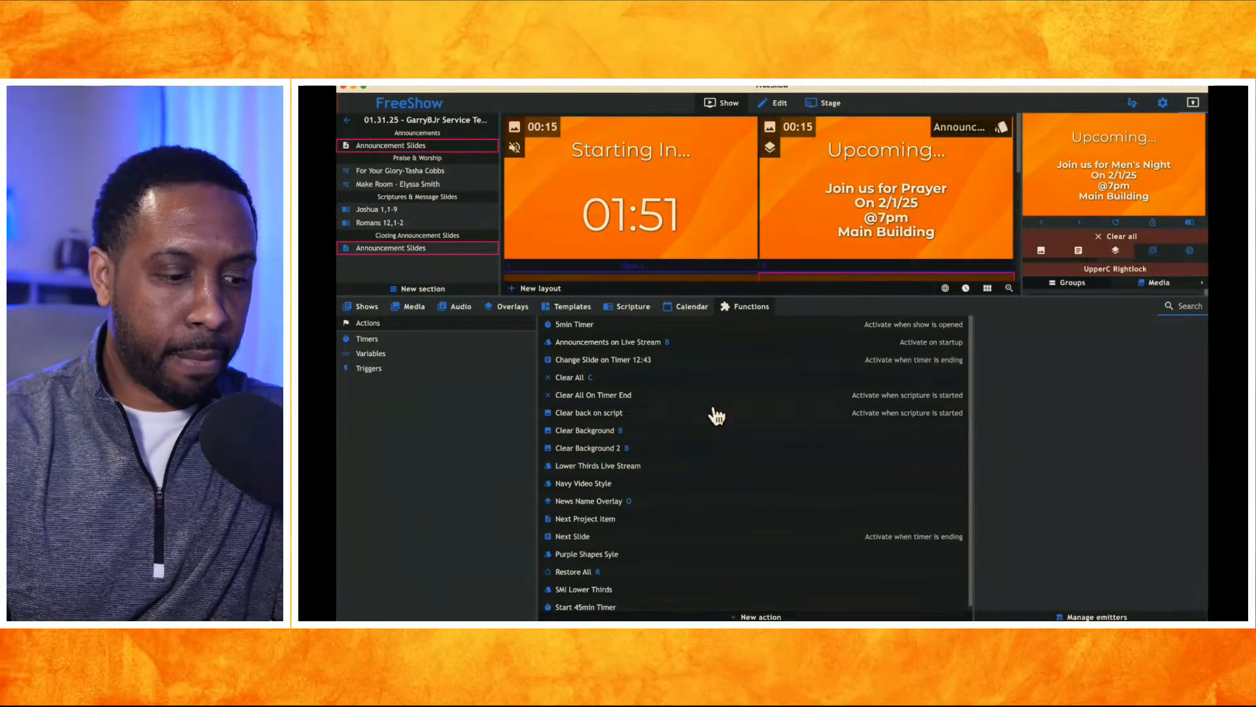
Review the settings of the Change Slide on Timer 12:43 action and close them without editing
right_click(617, 361)
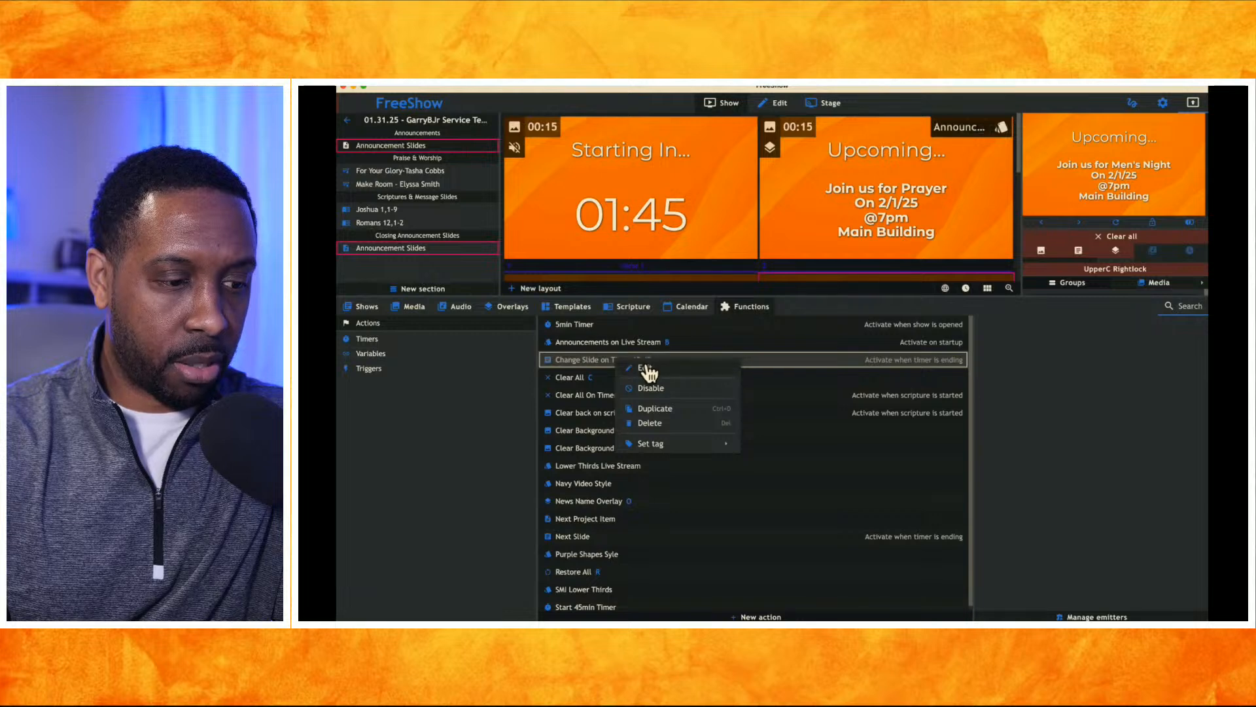
left_click(645, 367)
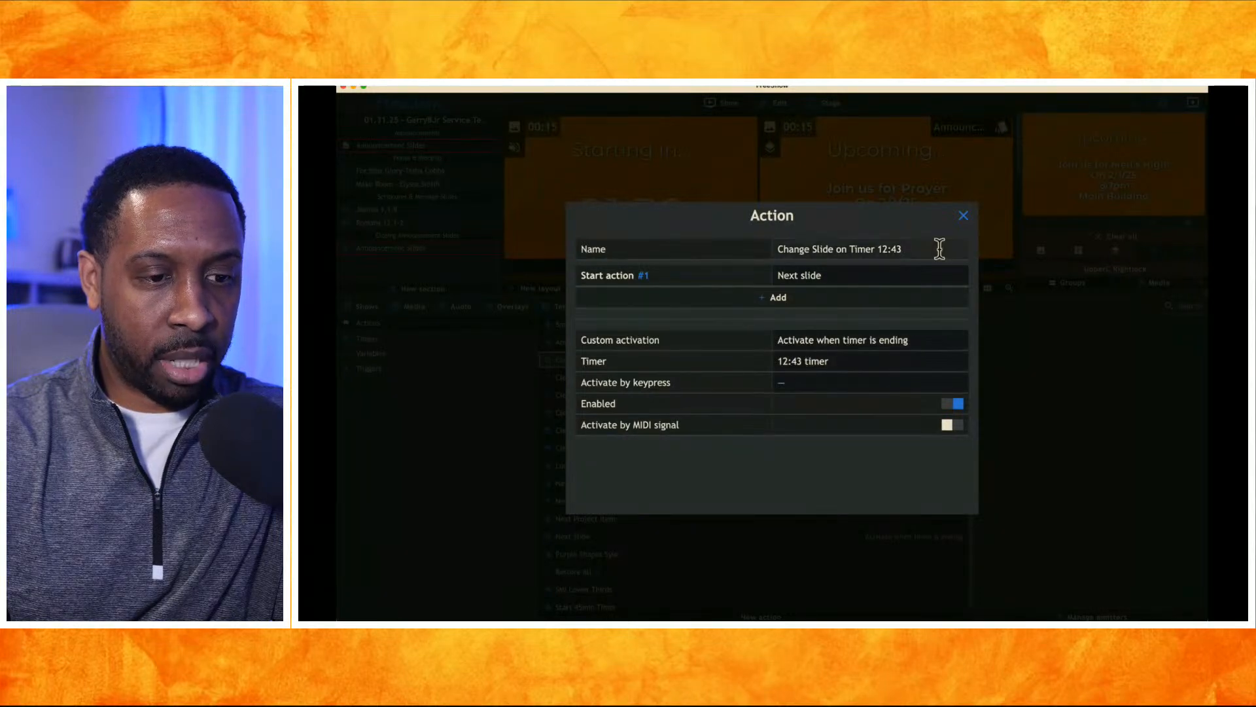
left_click(963, 216)
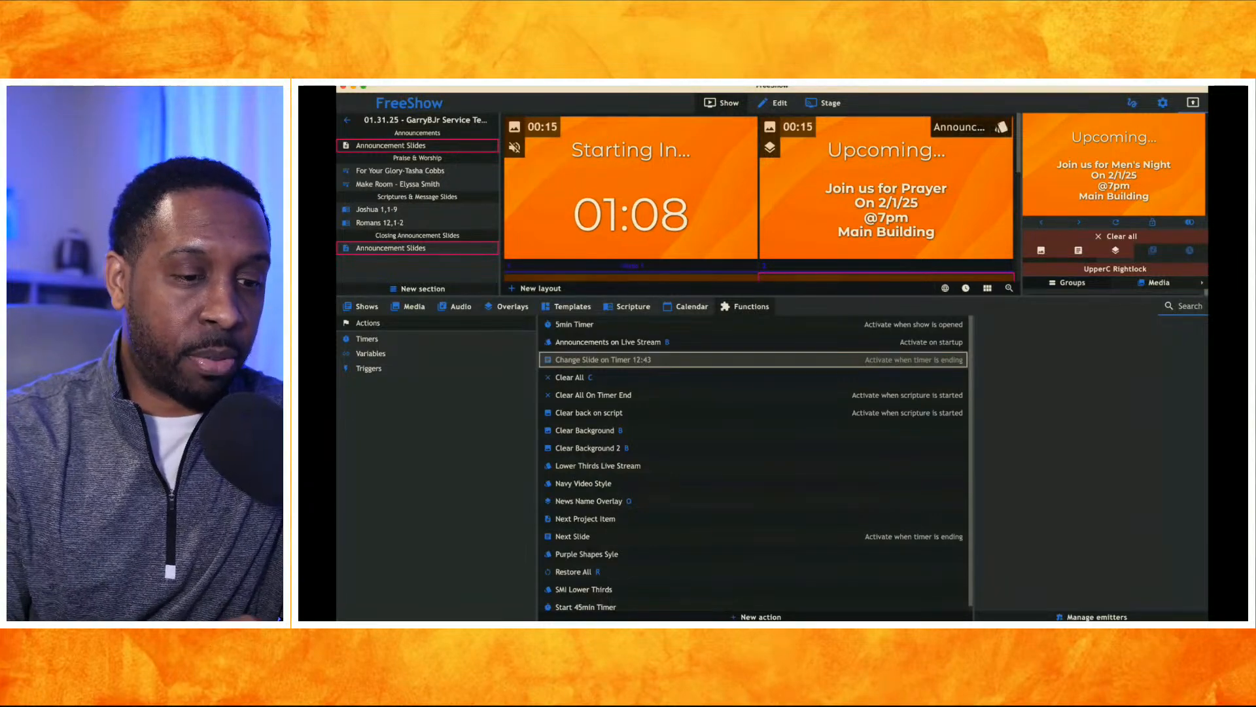
key("super+Tab")
key("super+Tab")
key("super+Tab")
key("super+Tab")
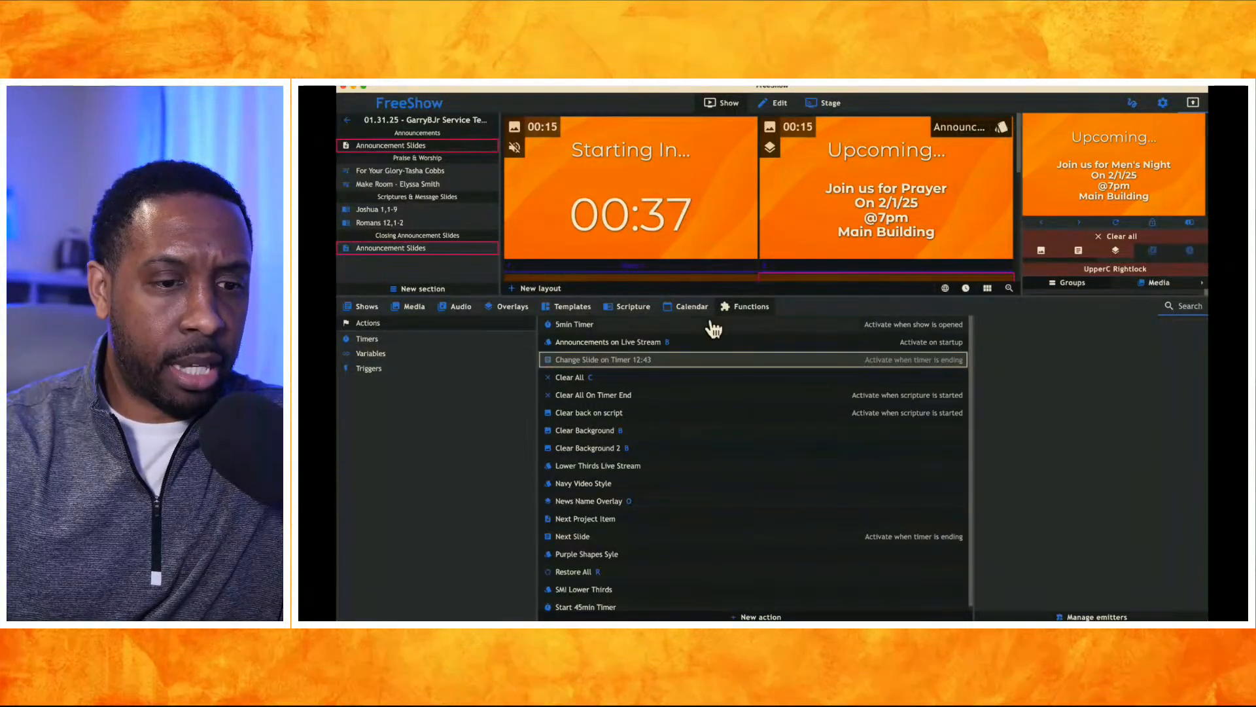
Show the "Starting In..." slide live to test the timer-driven change, and check the live slide in the show's slide view
left_click(666, 211)
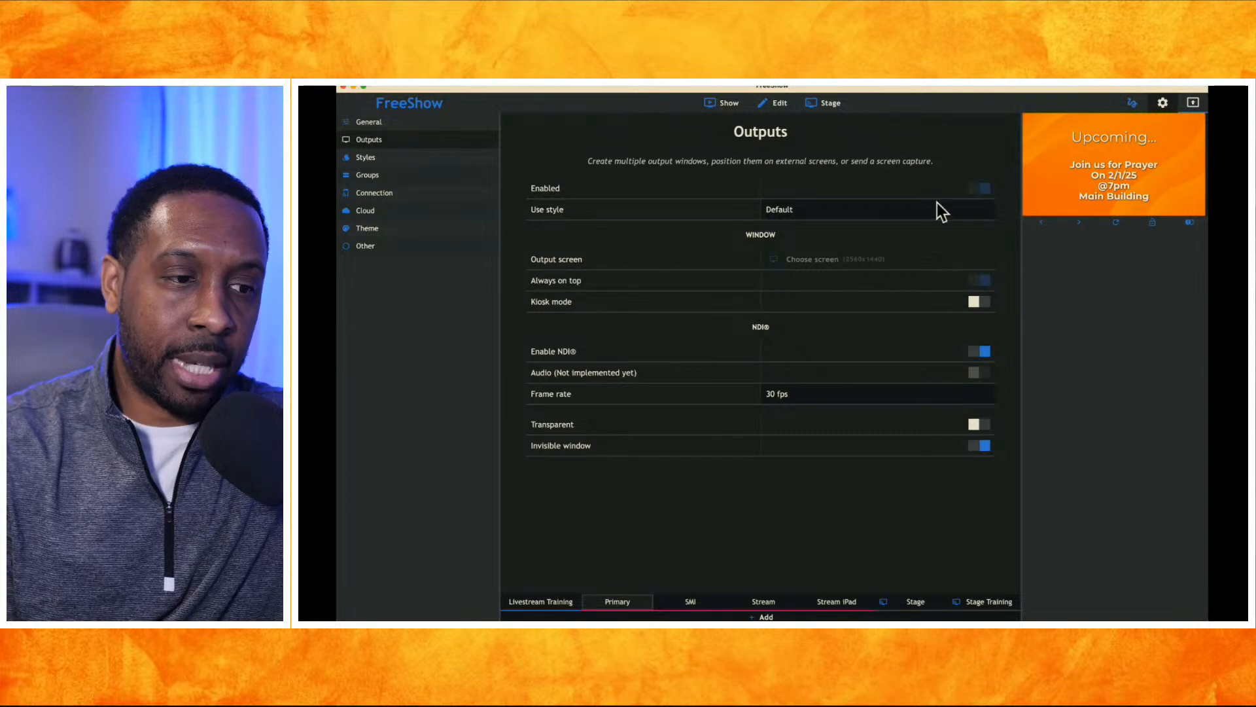
left_click(725, 109)
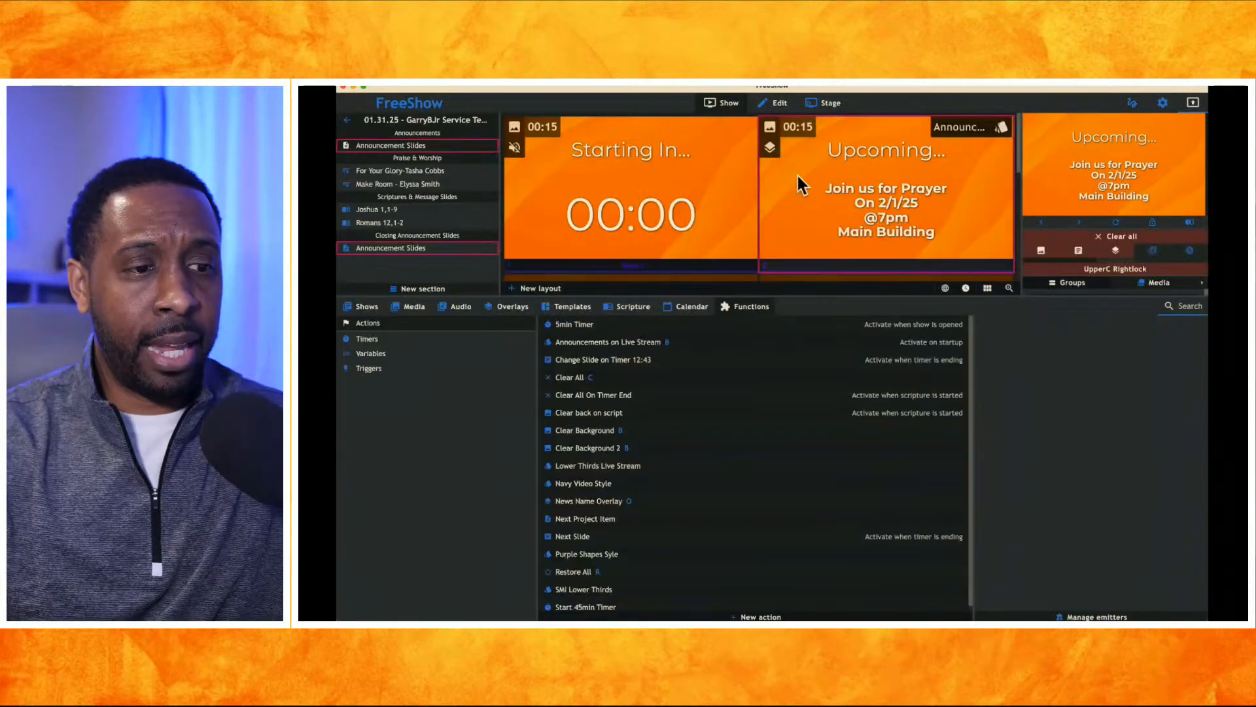
scroll(833, 187, "down", 5)
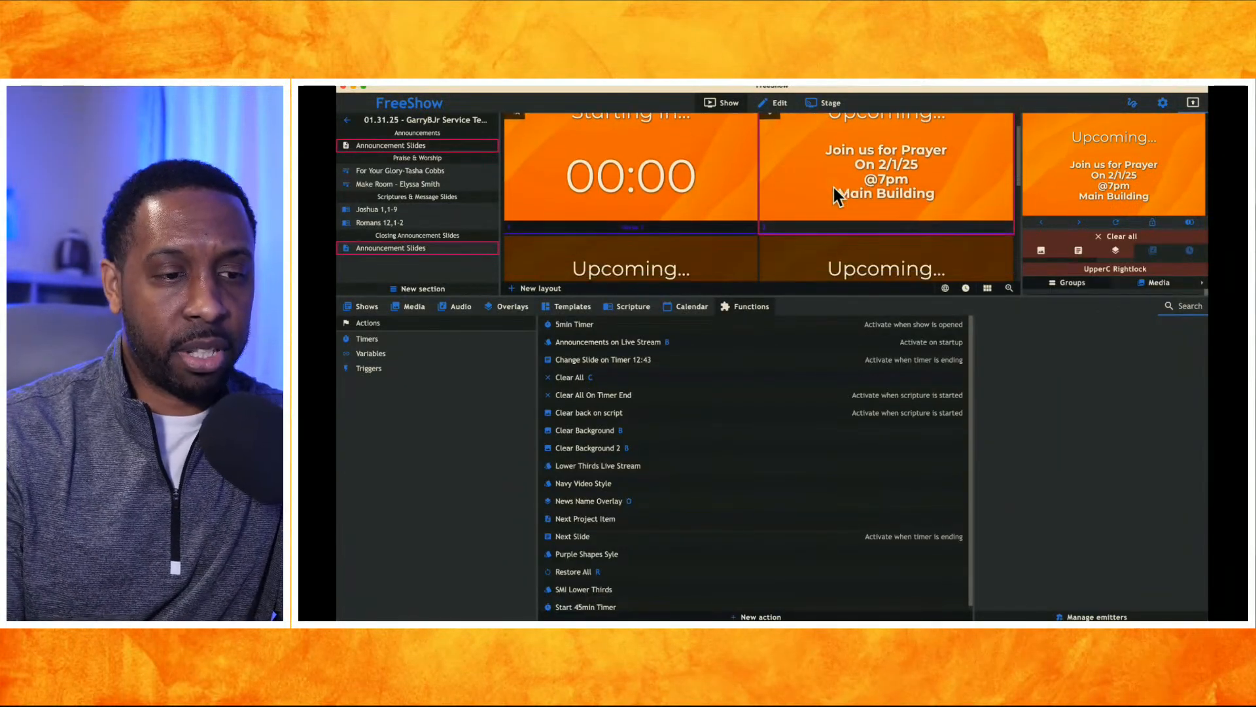
scroll(834, 187, "up", 5)
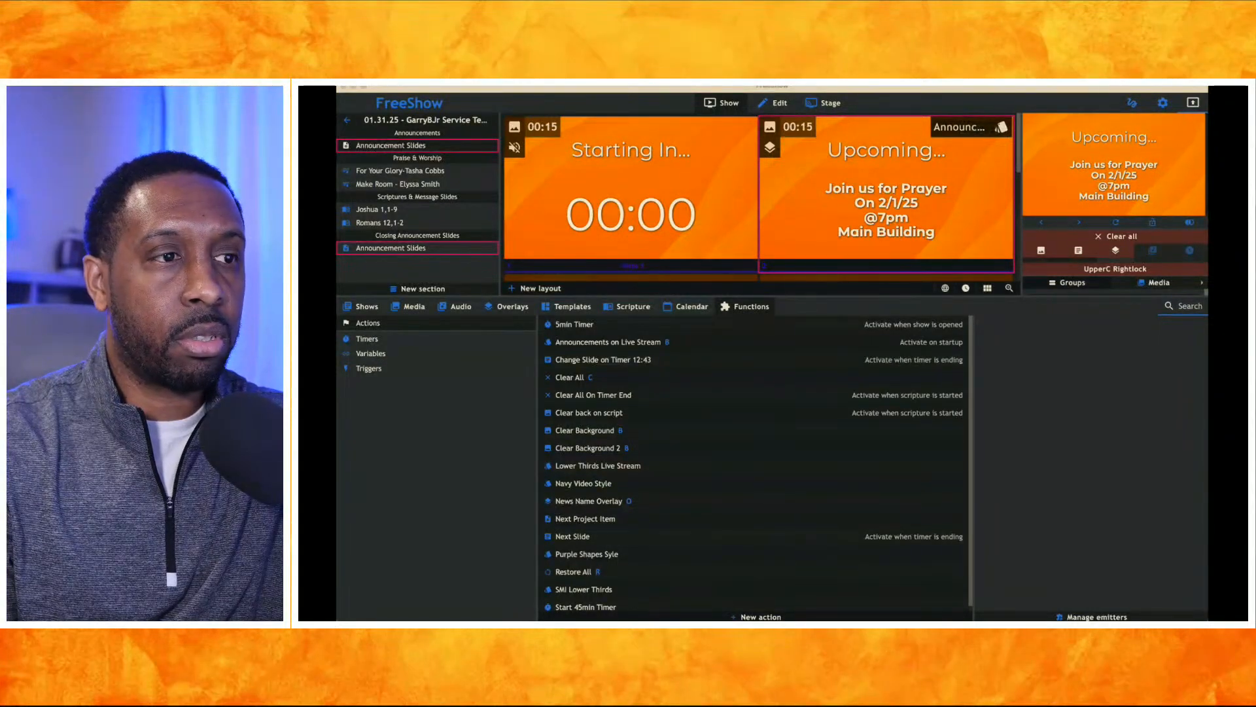
Switch to the YouTube channel page and view the share options of the "Recreate the Setup with FreeShow" video
left_click_drag(938, 87, 1041, 89)
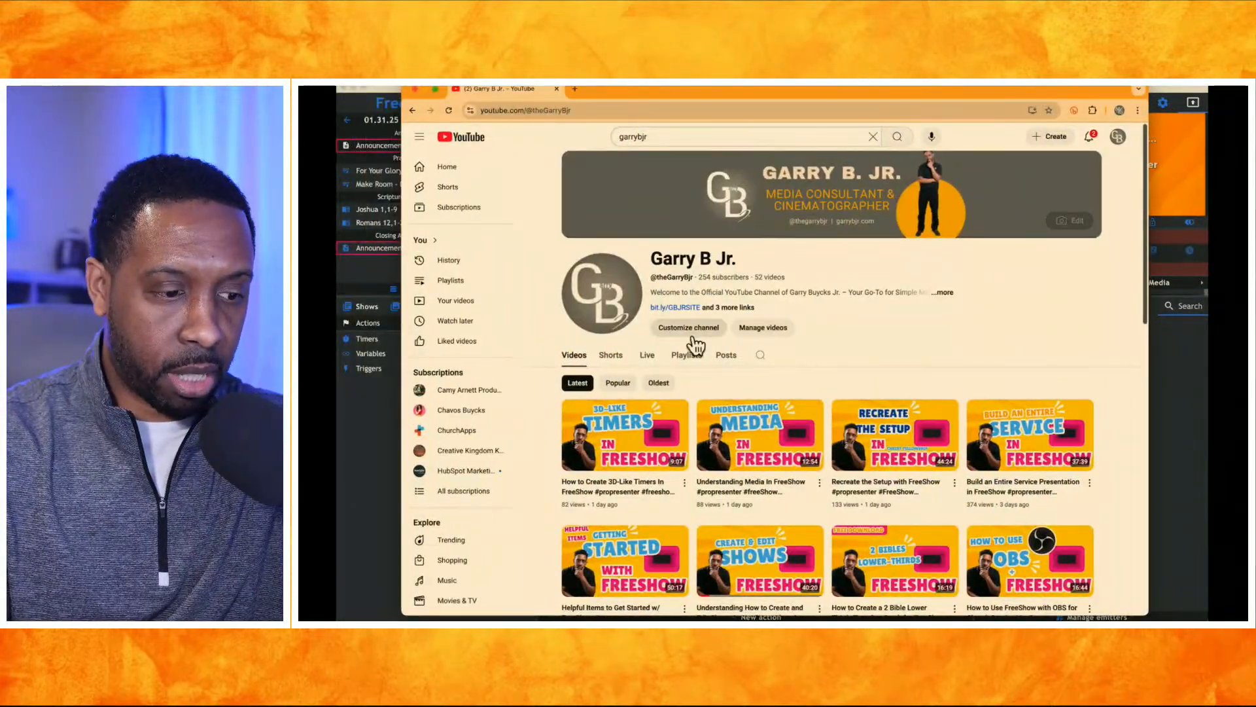
mouse_move(895, 435)
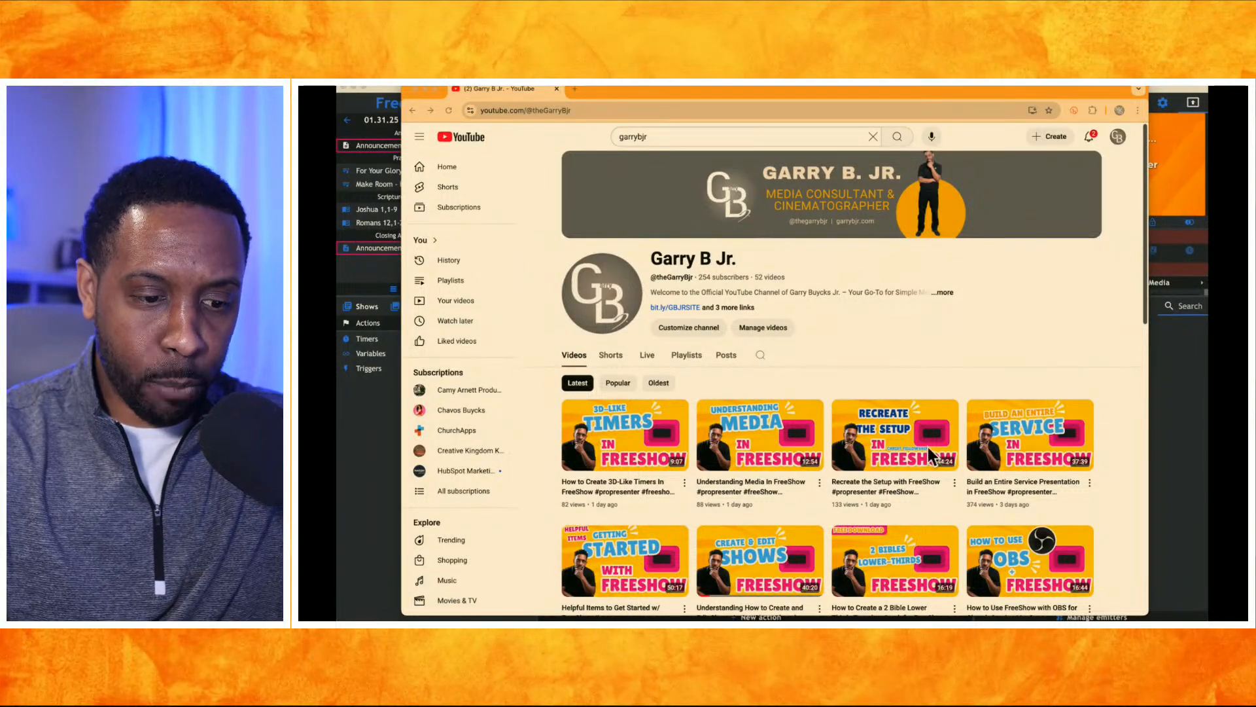
left_click(954, 483)
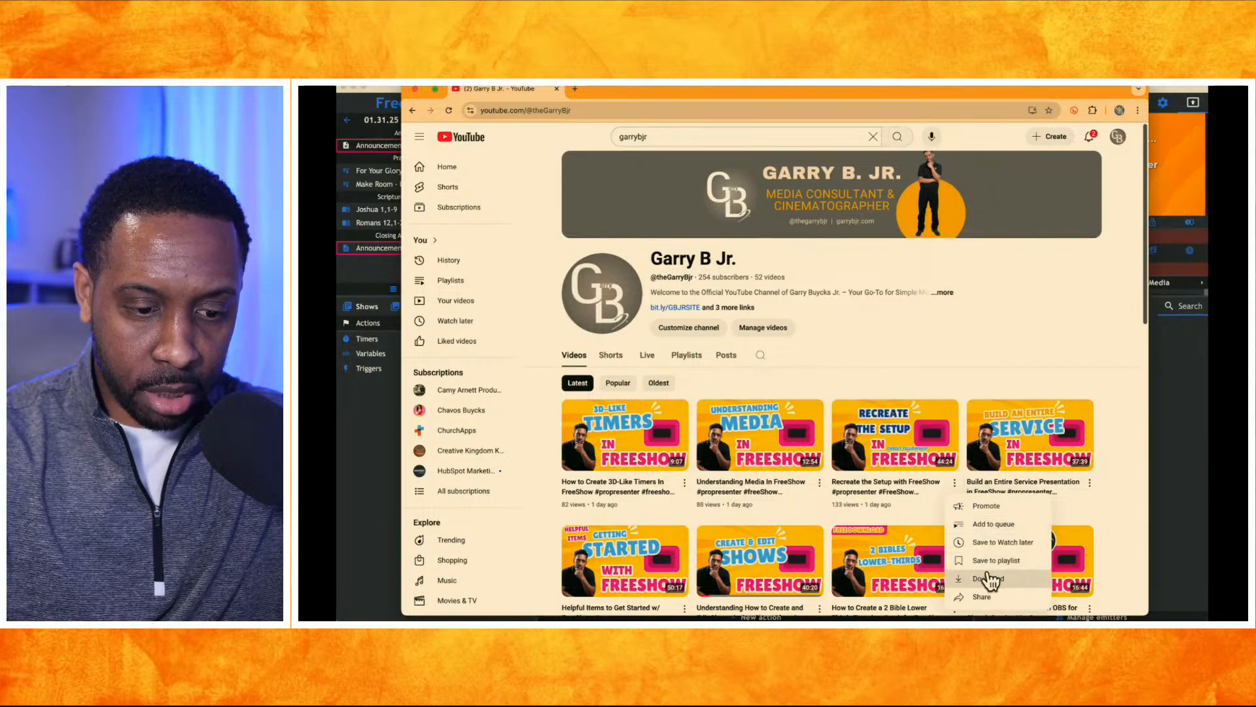
left_click(981, 597)
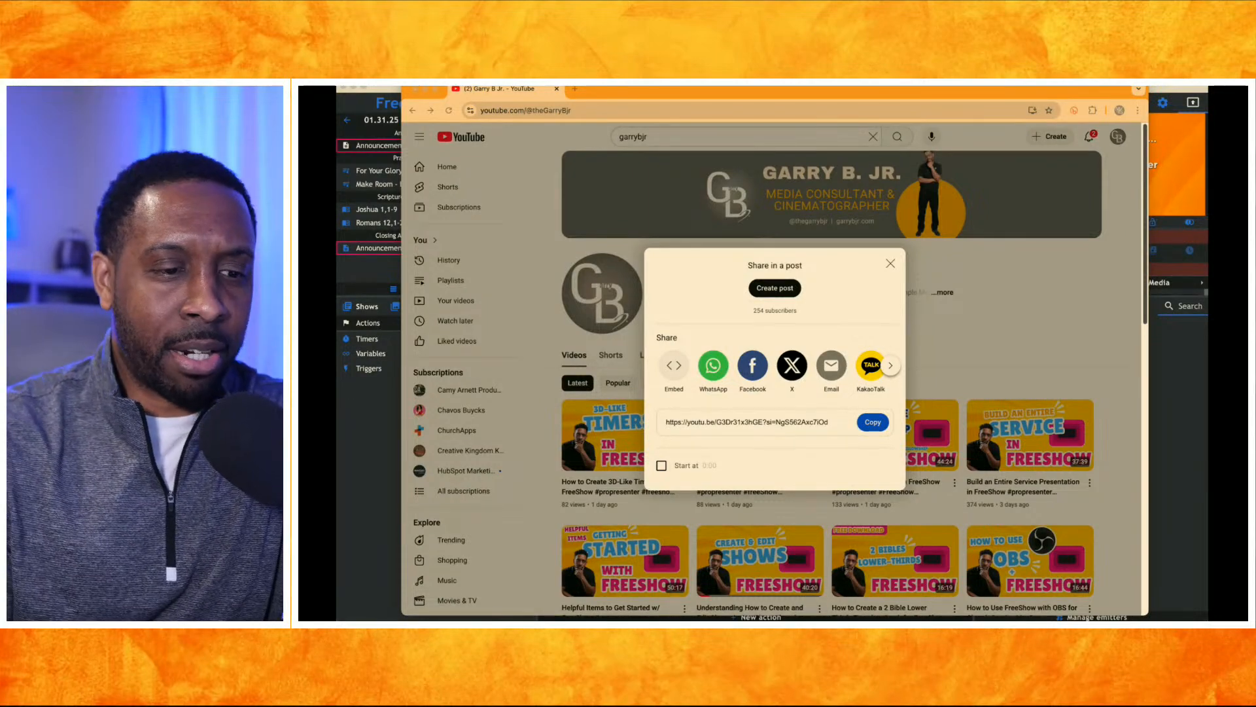
left_click(890, 263)
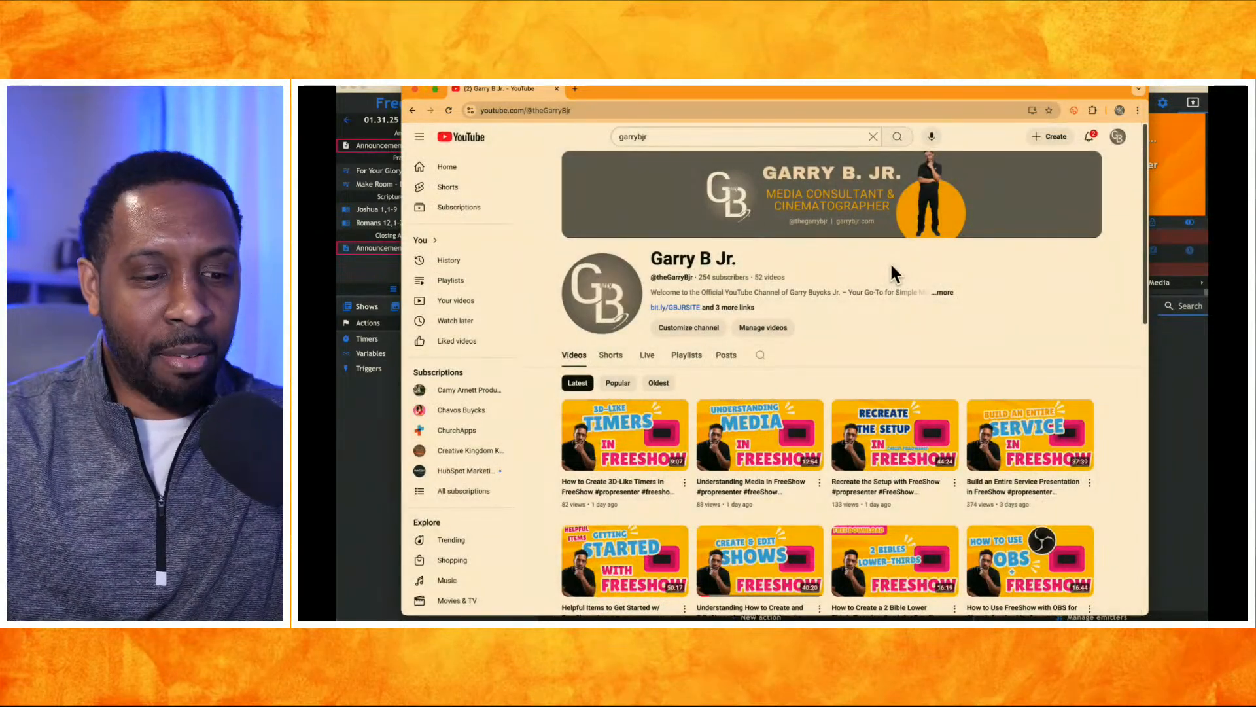
scroll(900, 382, "down", 2)
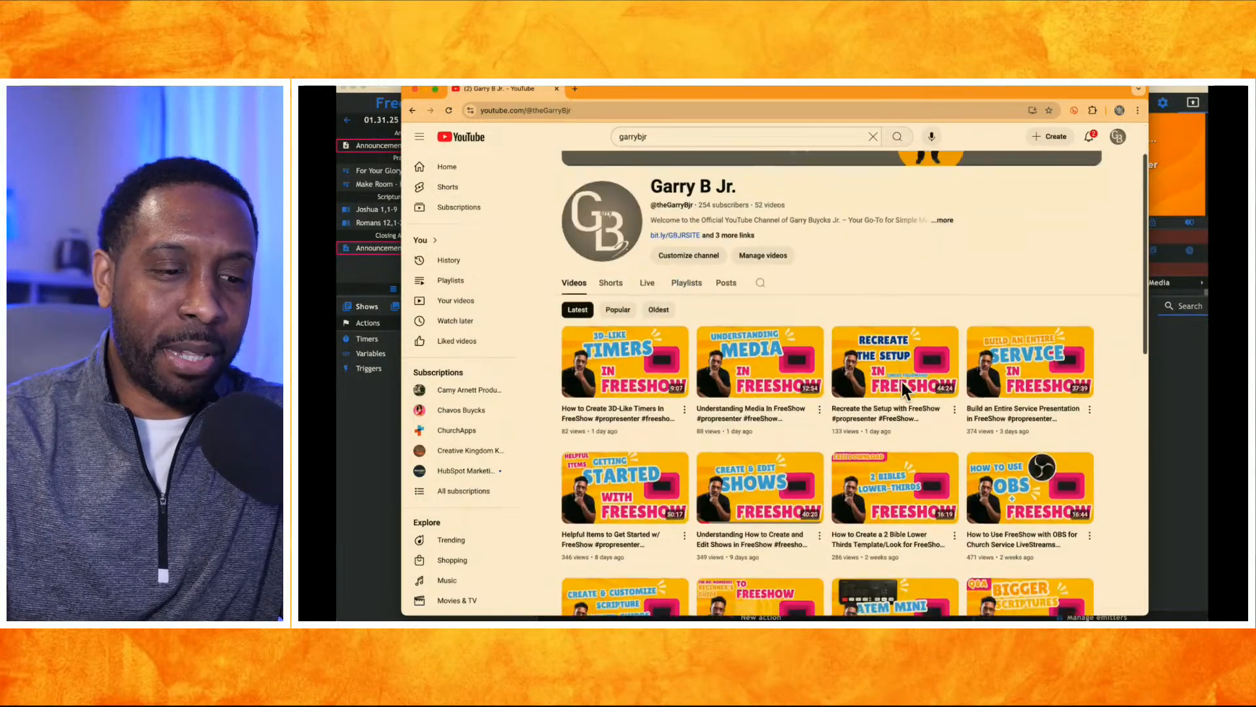
mouse_move(902, 382)
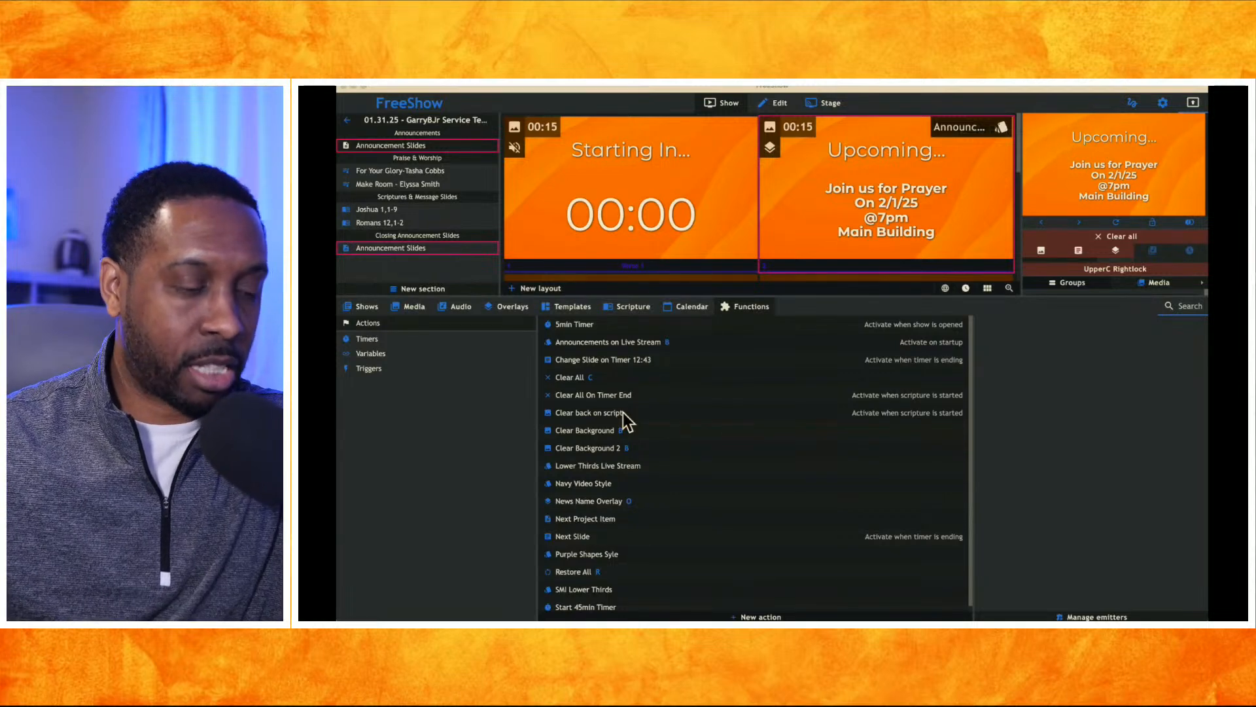
Review the list of timers and return to the actions list
left_click(399, 339)
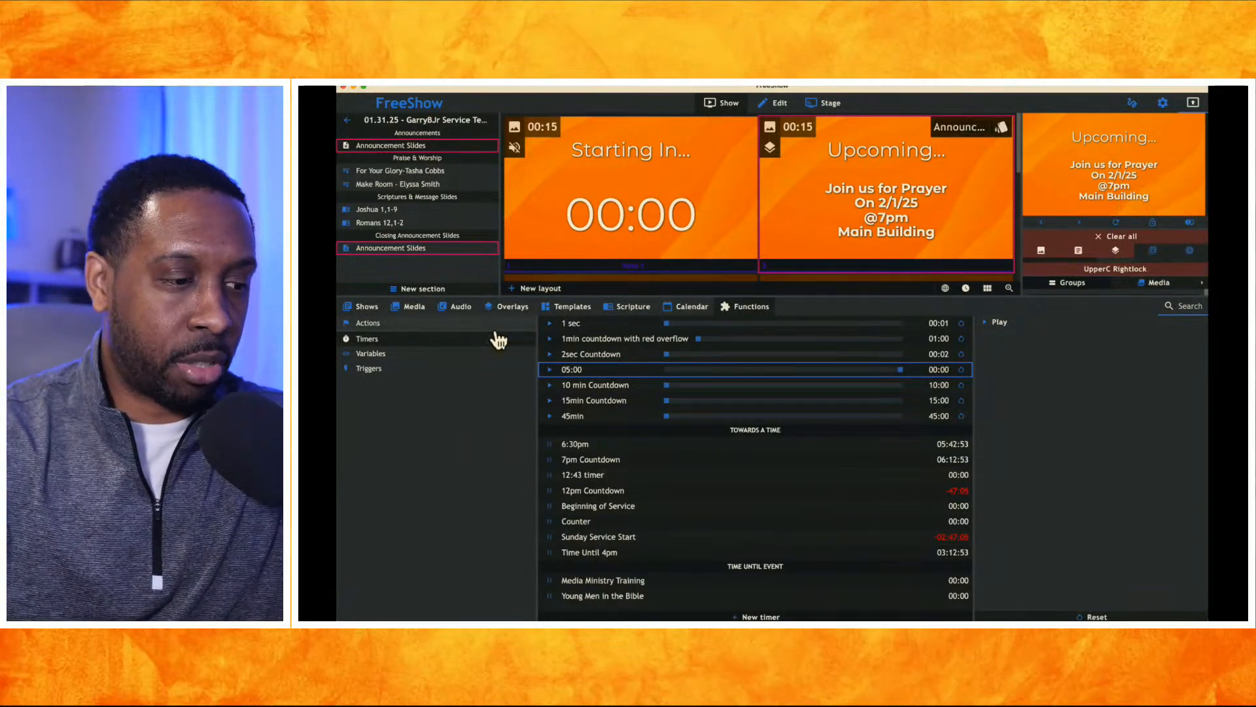
left_click(436, 324)
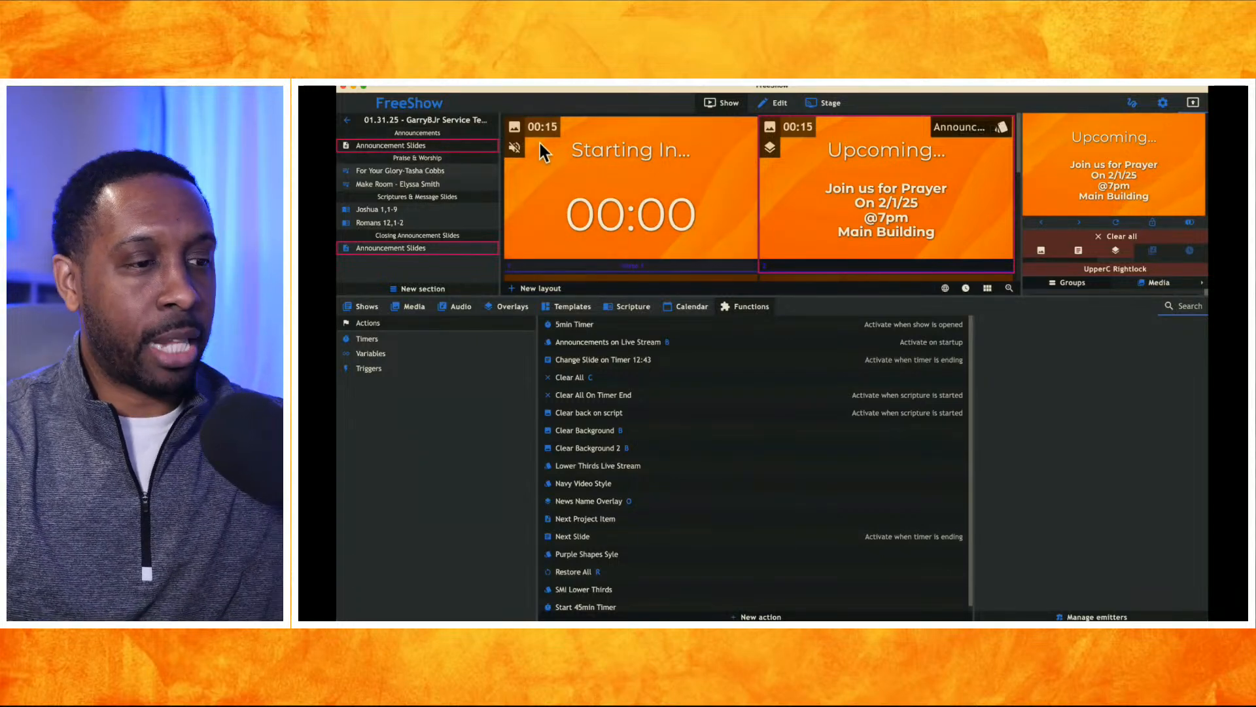
Open the "Planning for FreeShow" show in the FreeShow Friday Template project
left_click(347, 119)
left_click(386, 133)
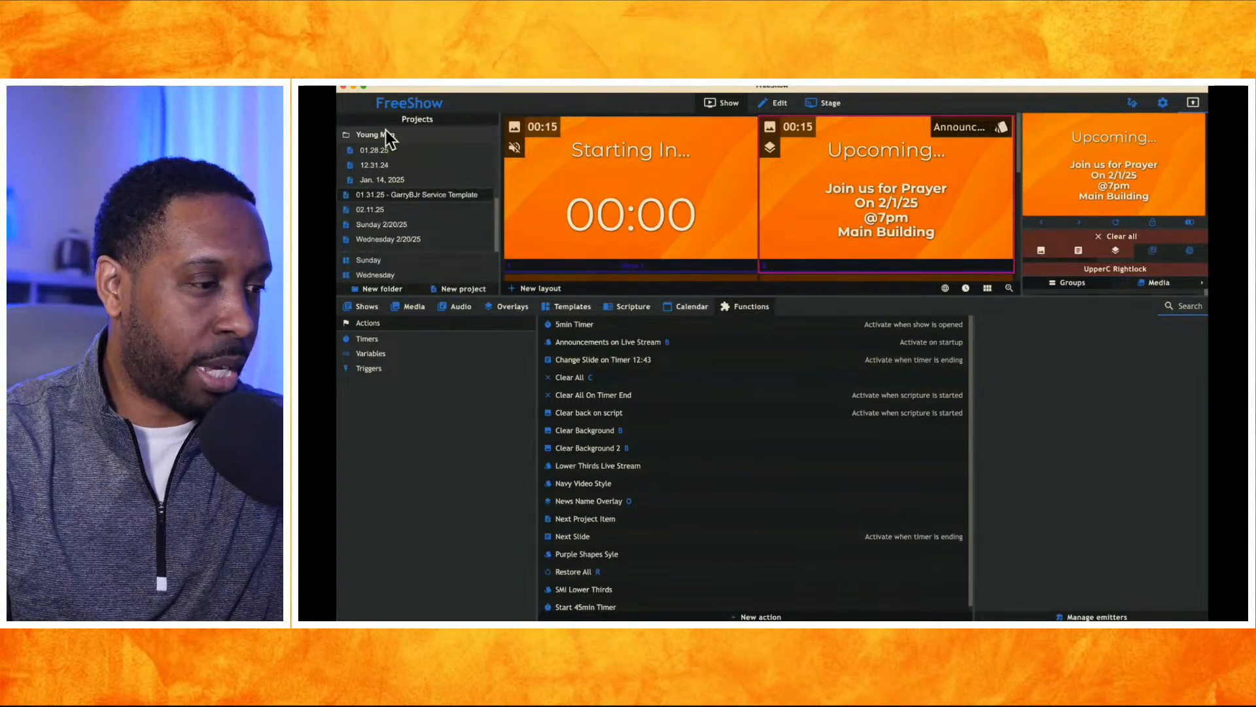
scroll(401, 224, "up", 5)
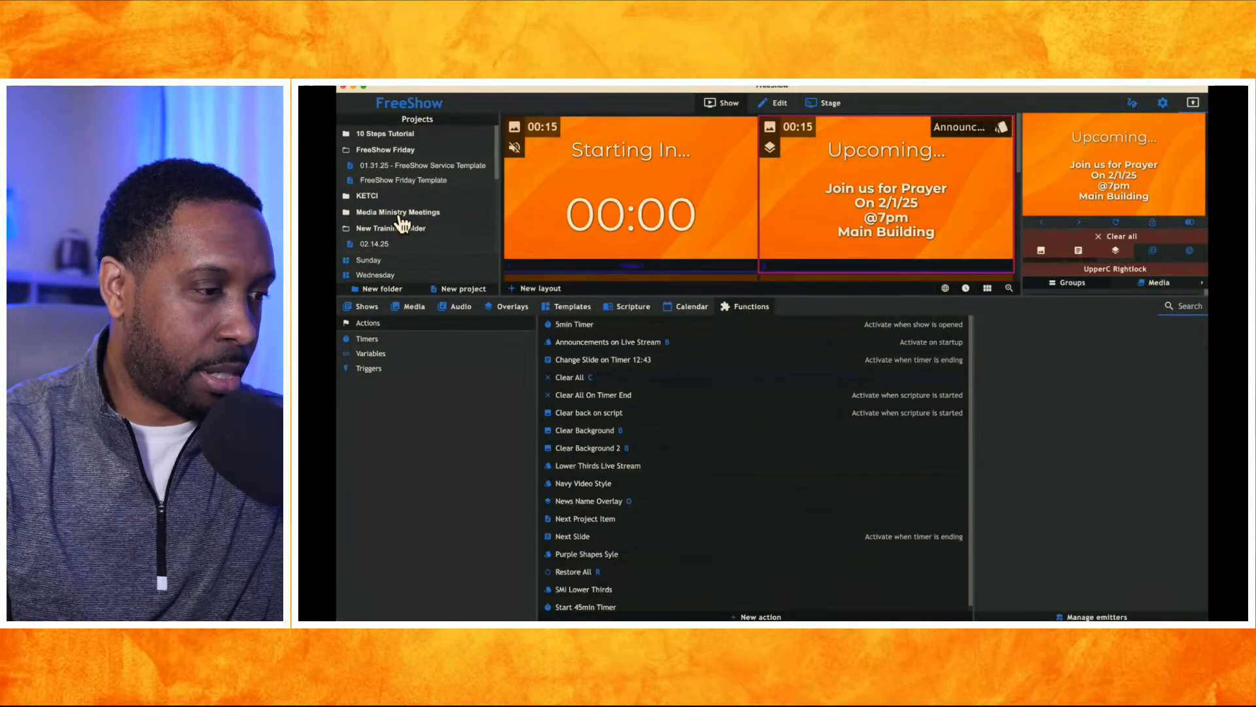
left_click(406, 167)
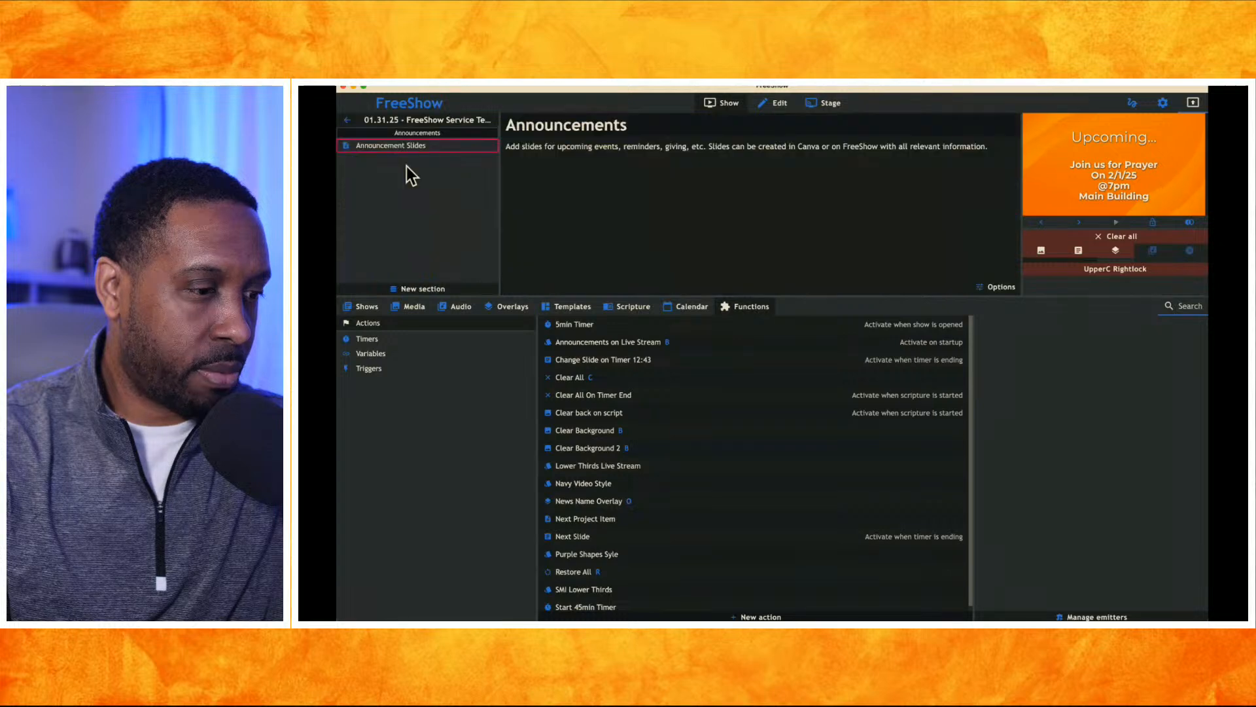
left_click(347, 120)
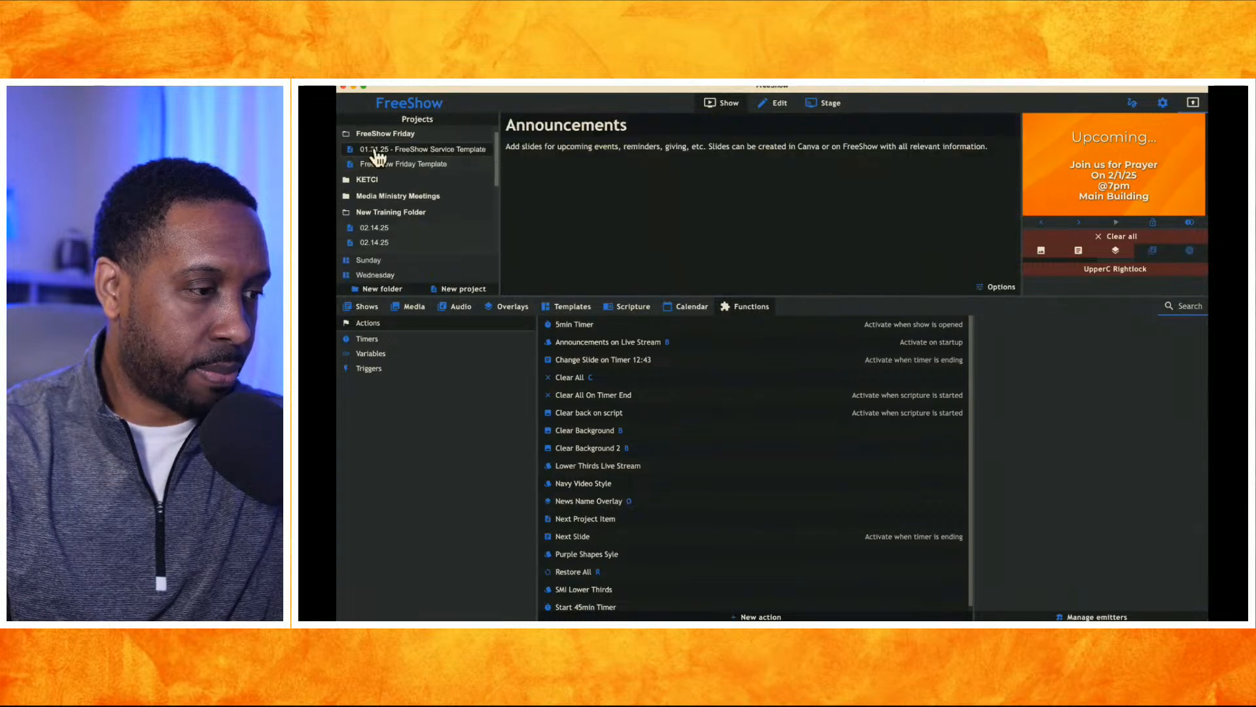
left_click(383, 163)
left_click(404, 147)
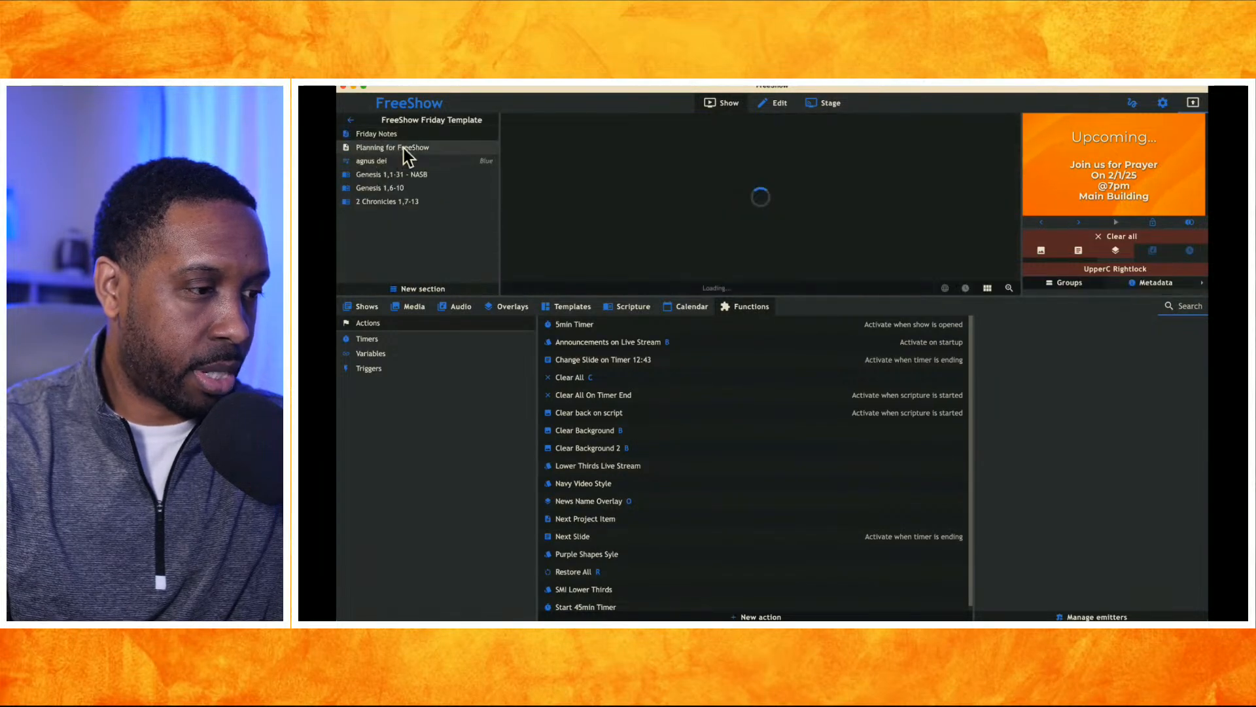
Show the "Planning in FreeShow" slide live and enlarge the output preview to read it
scroll(657, 205, "down", 3)
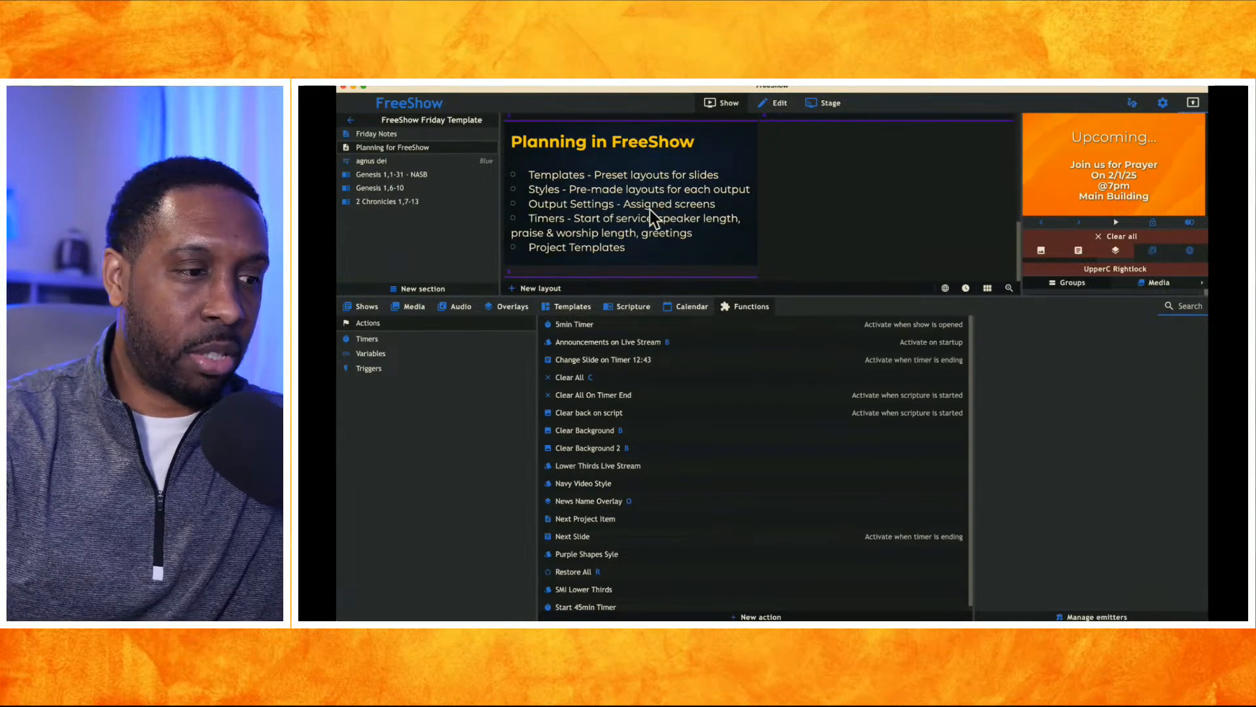
left_click(651, 208)
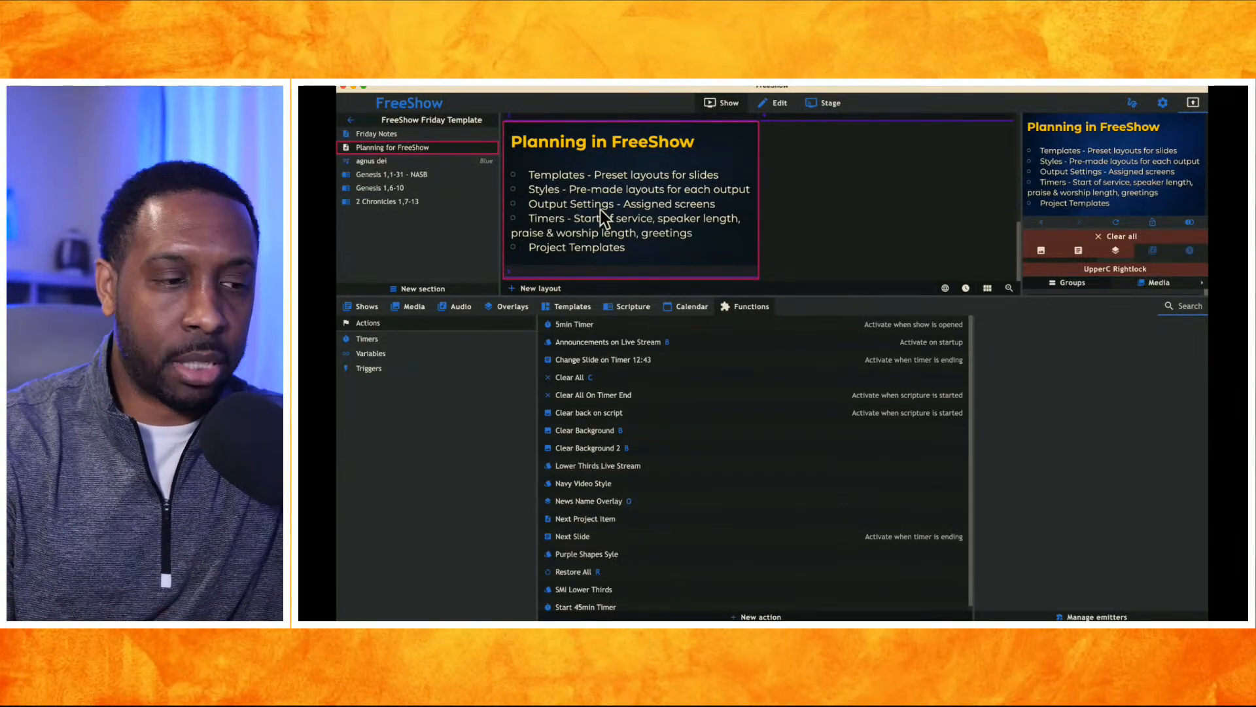
double_click(1146, 164)
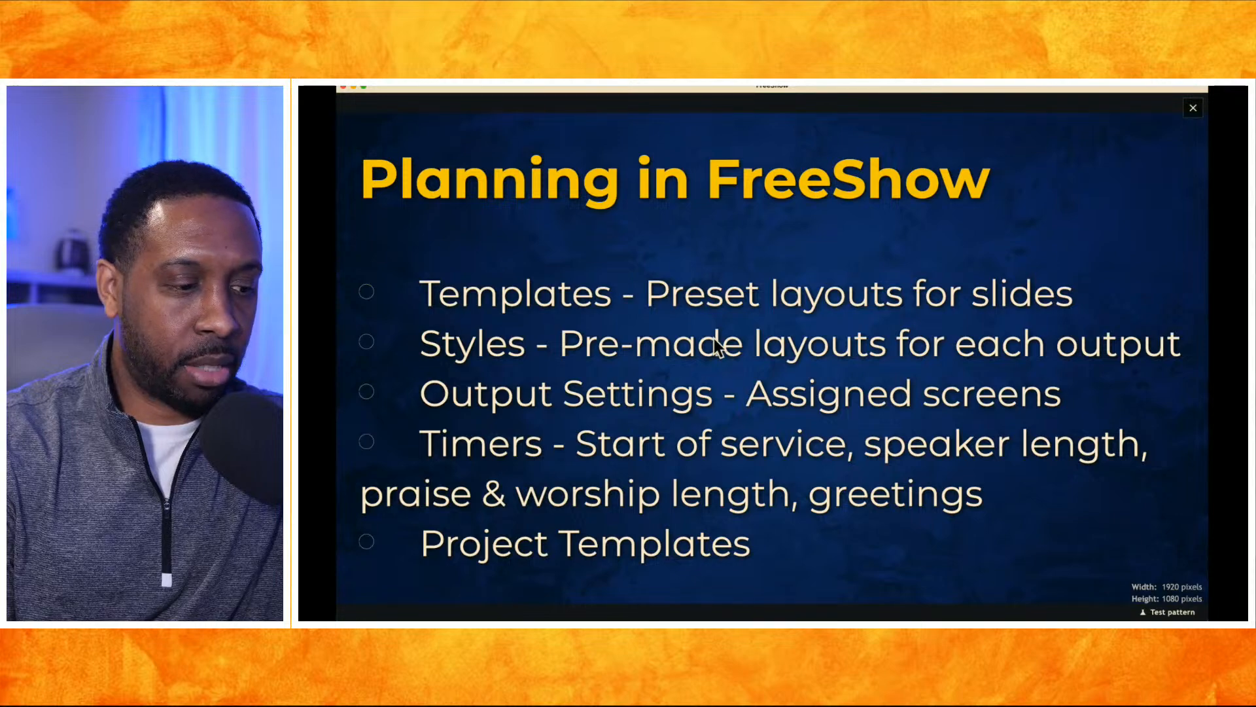
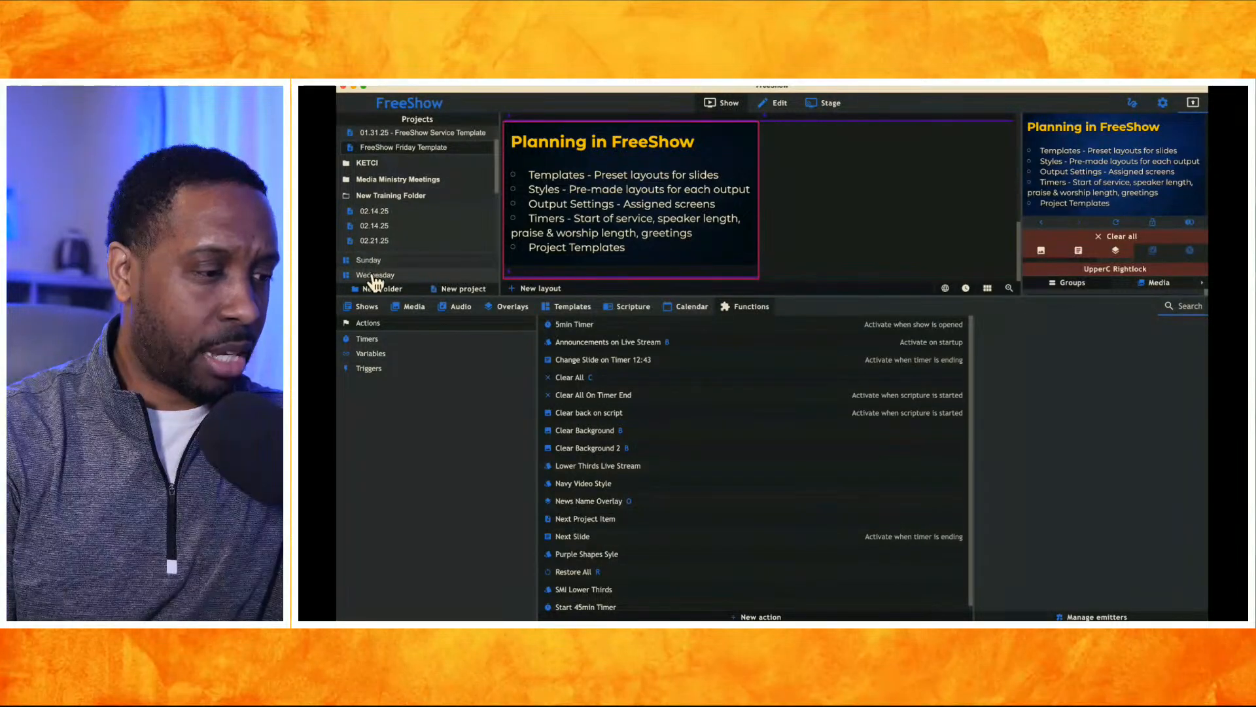
Create a project from the Sunday project template in the FreeShow Friday folder, named "Sunday 2/21/25"
left_click(376, 261)
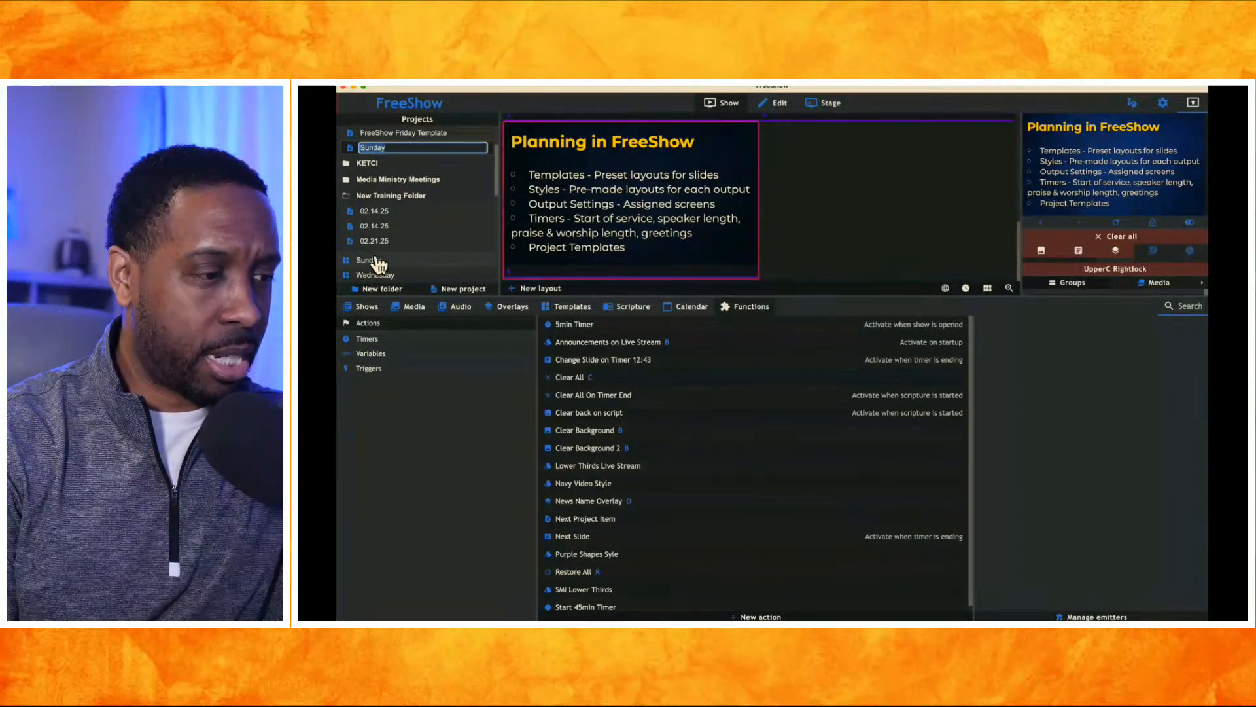
left_click(392, 147)
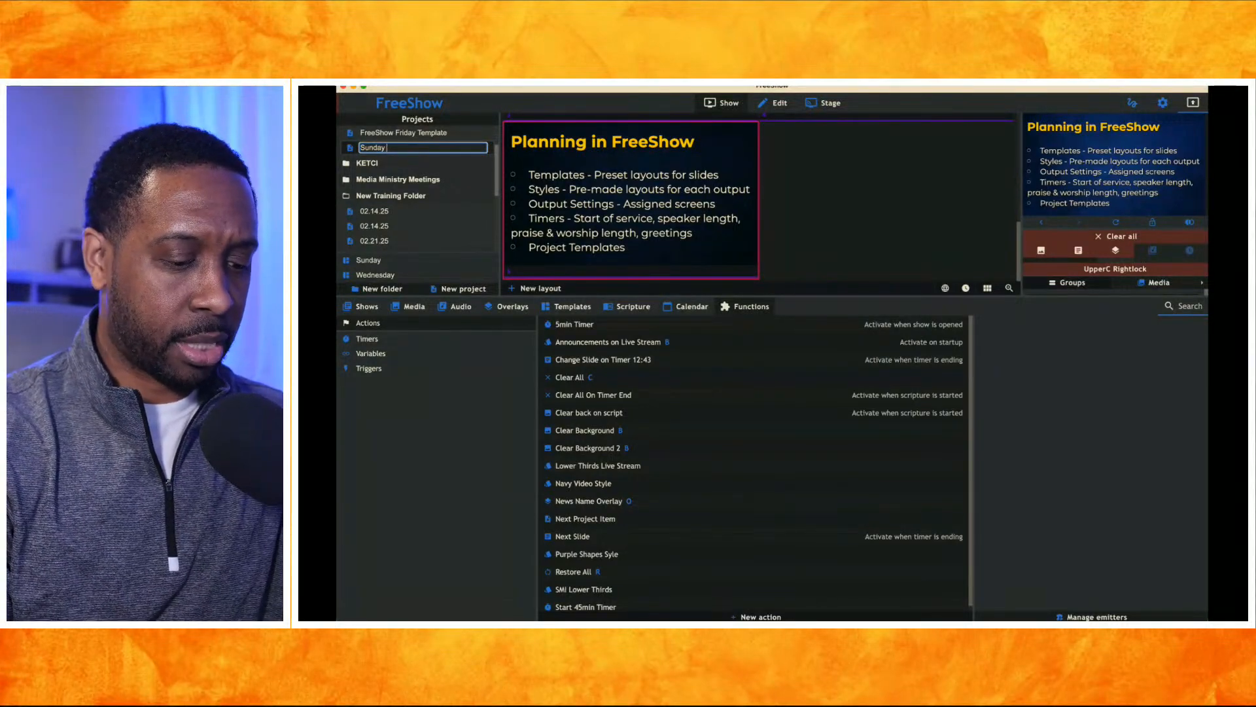
type("2/21/25")
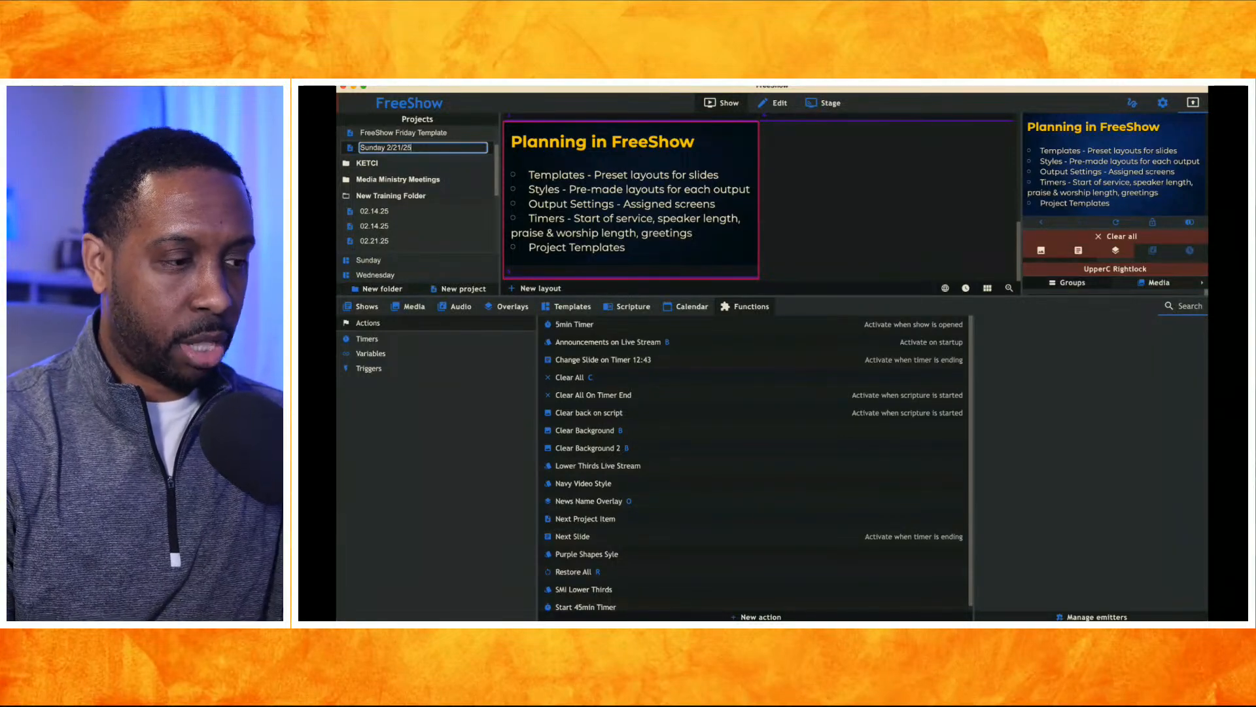
key("Return")
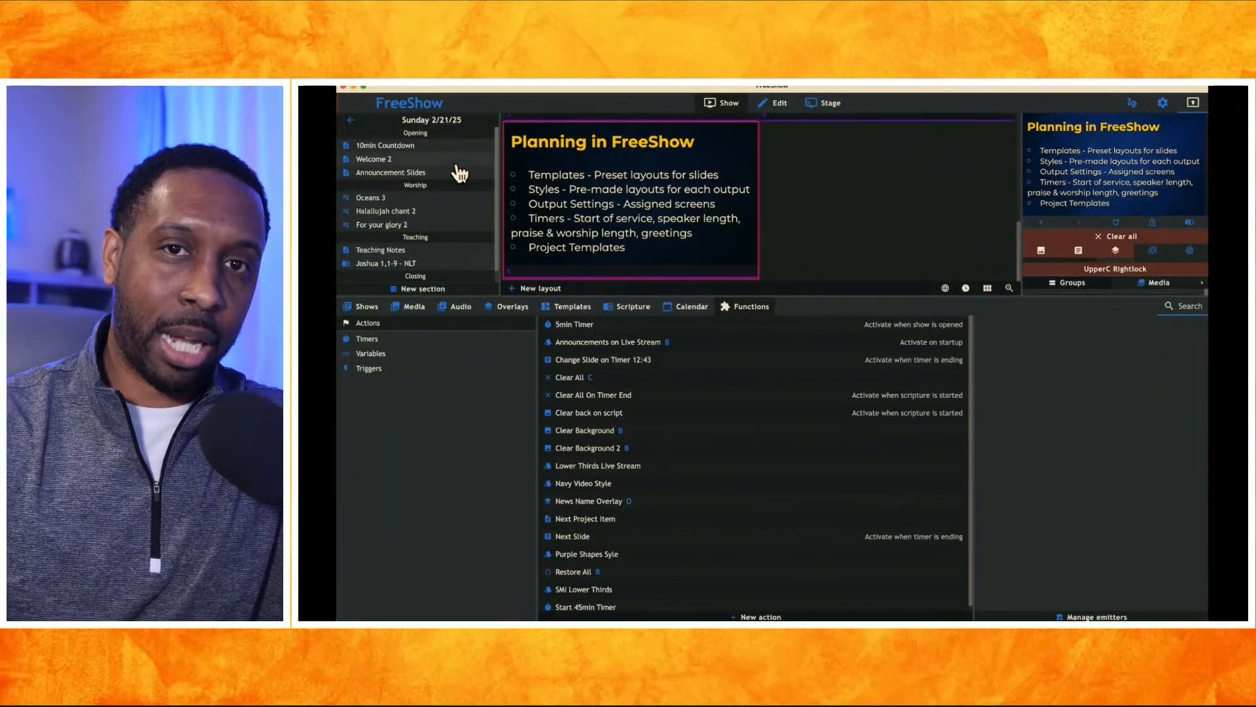
Examine the countdown, welcome and announcement shows in the Opening section and the three songs in the Worship section of the new project
left_click(414, 147)
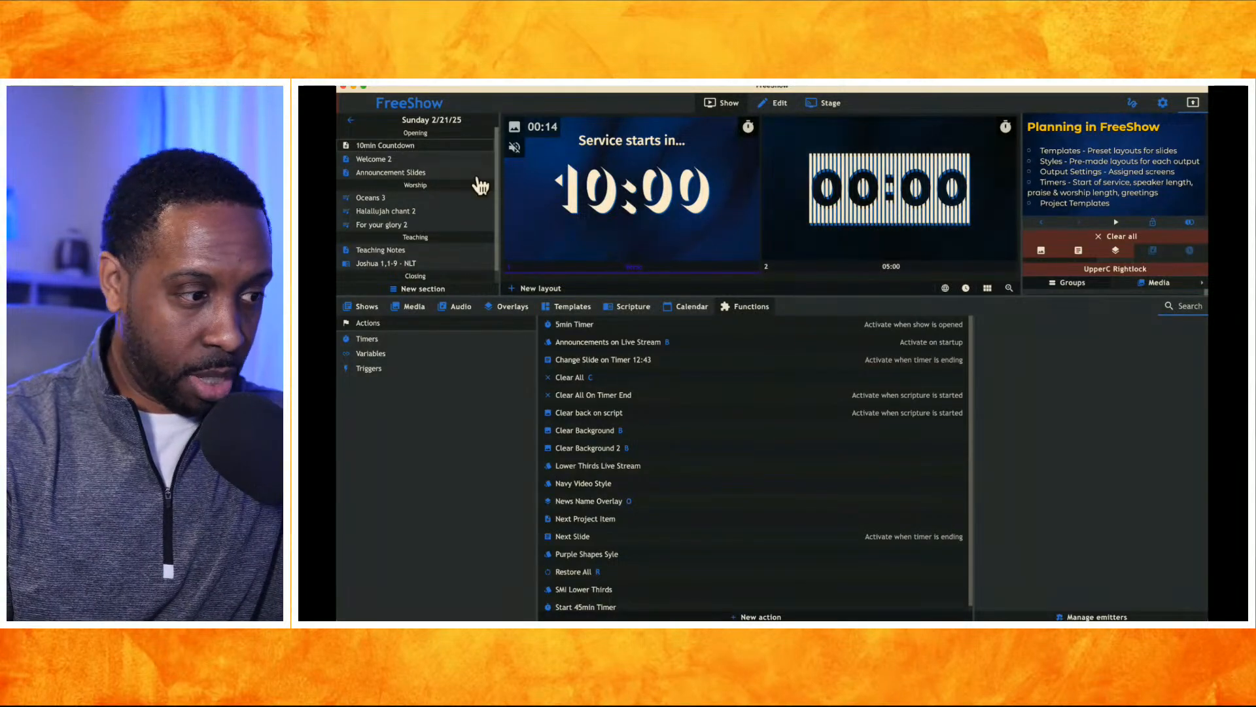
left_click(403, 160)
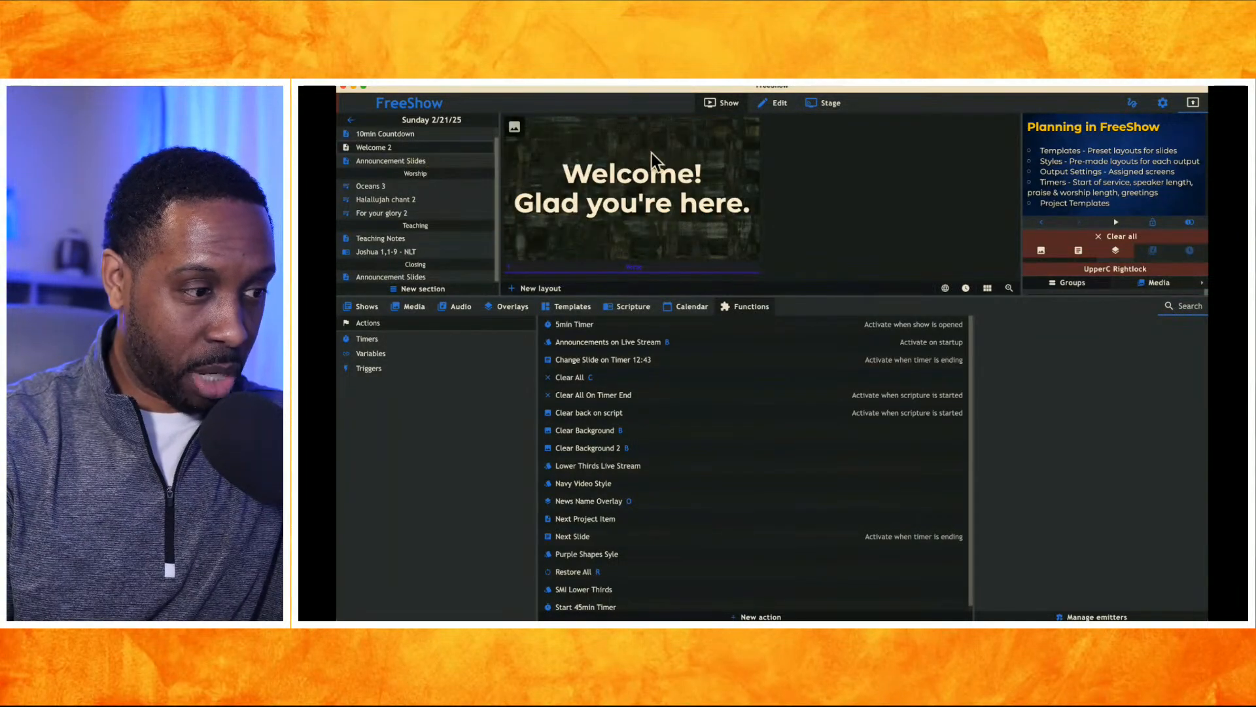
left_click(419, 160)
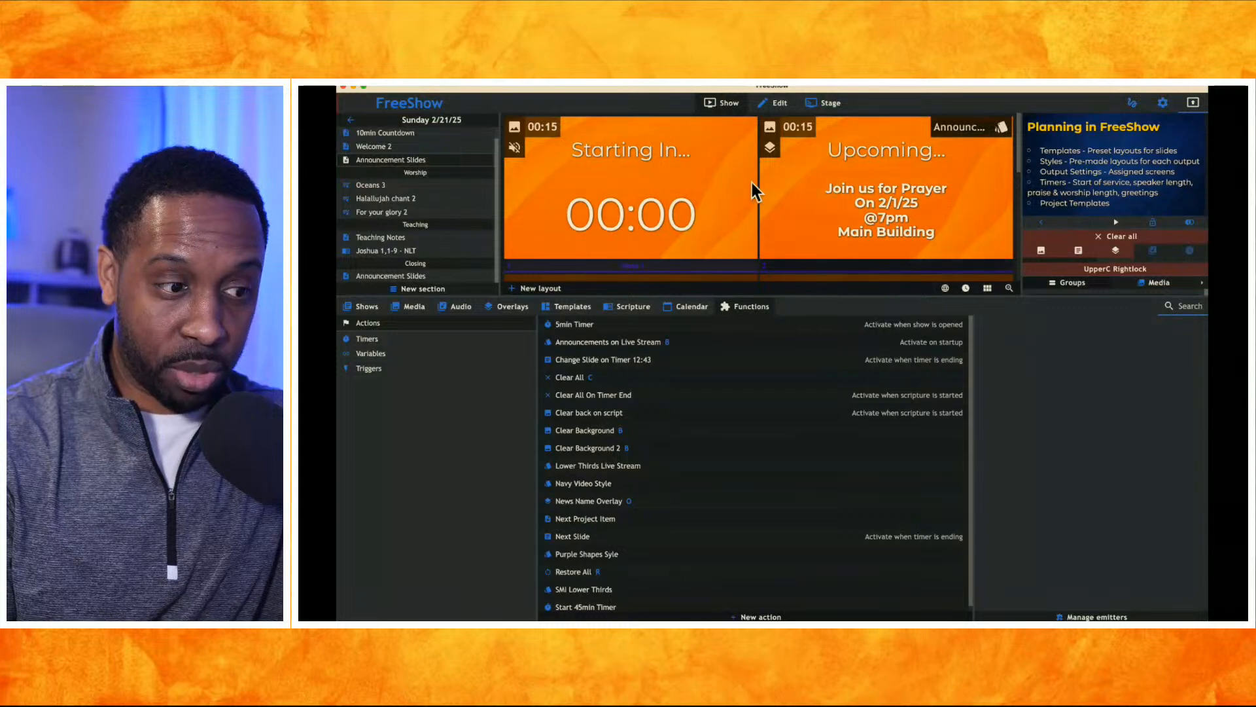
left_click(414, 148)
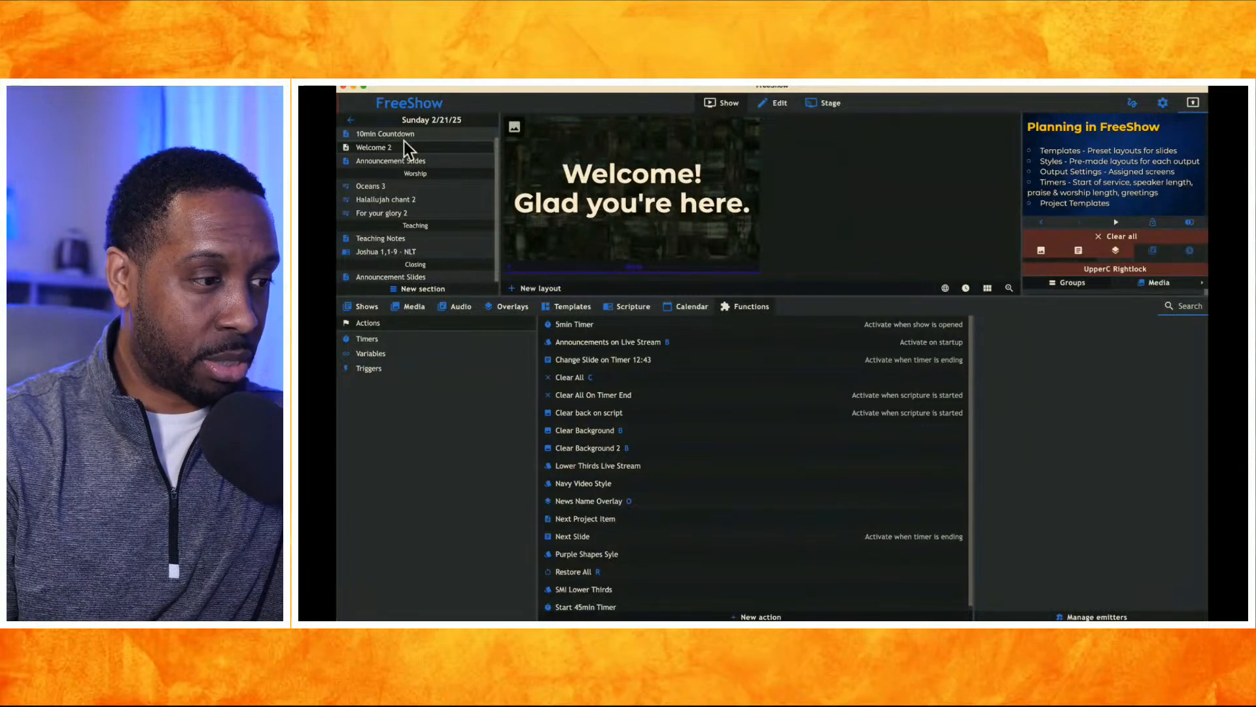
left_click(423, 172)
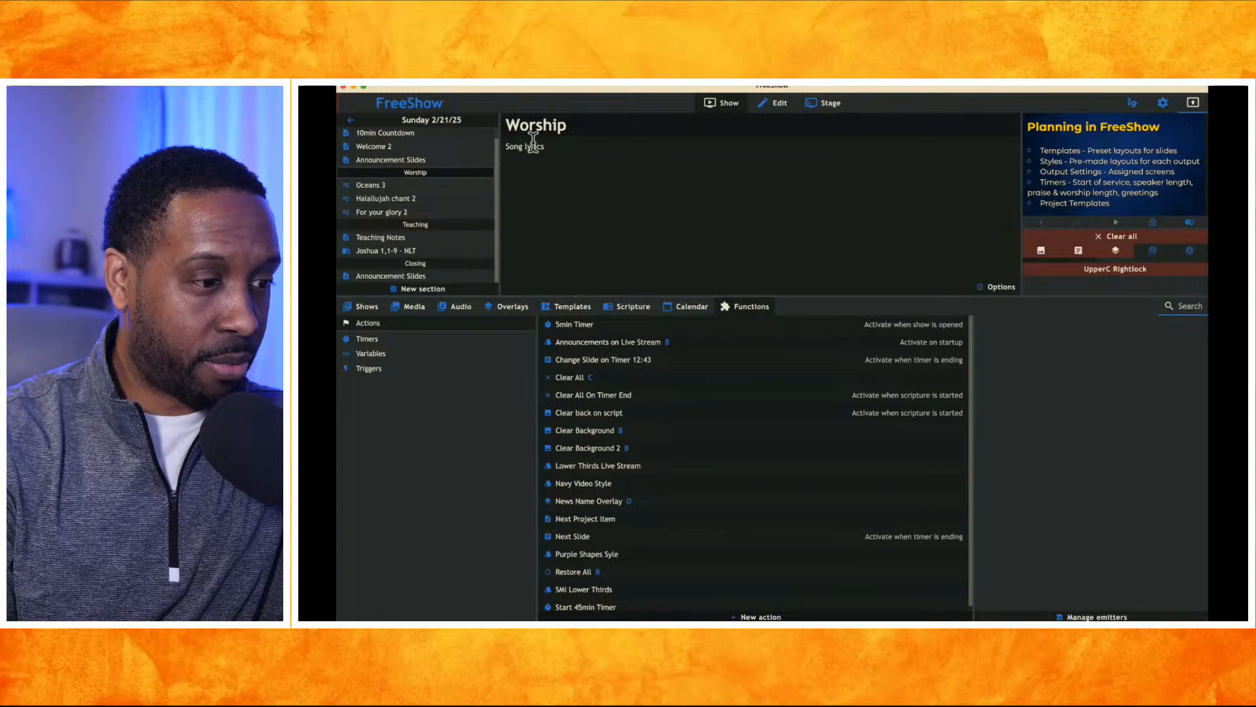
left_click(423, 185)
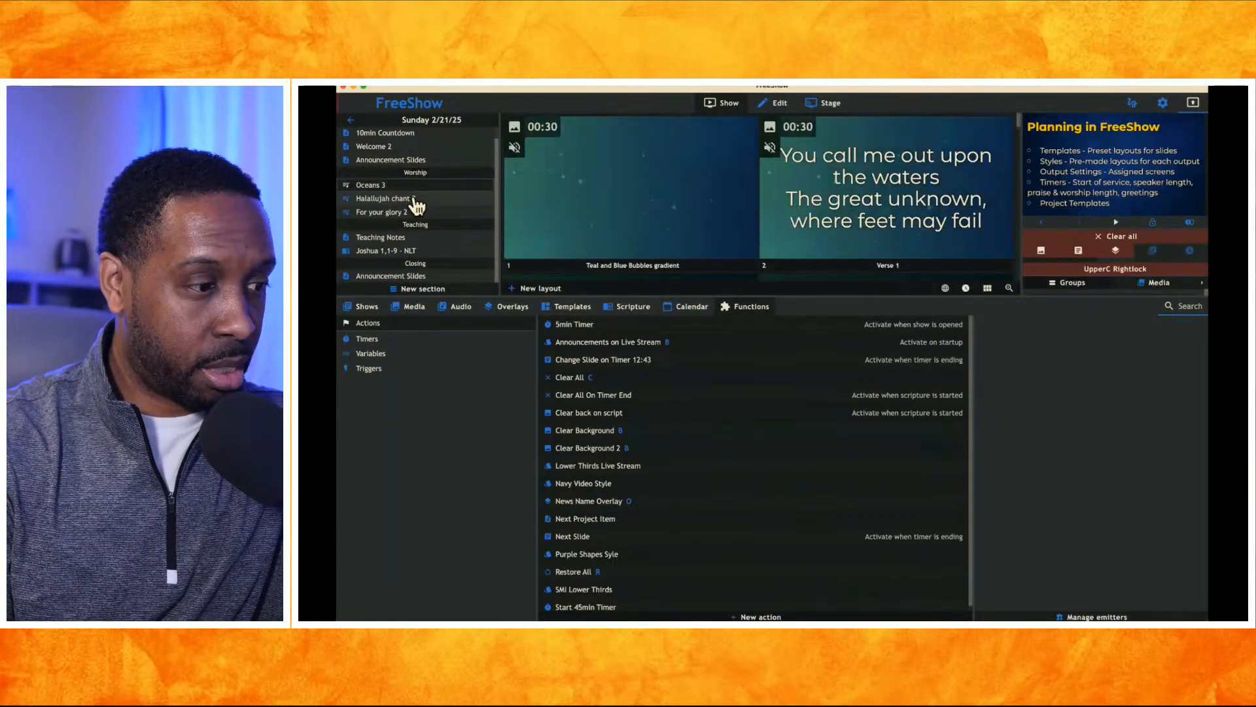
left_click(414, 198)
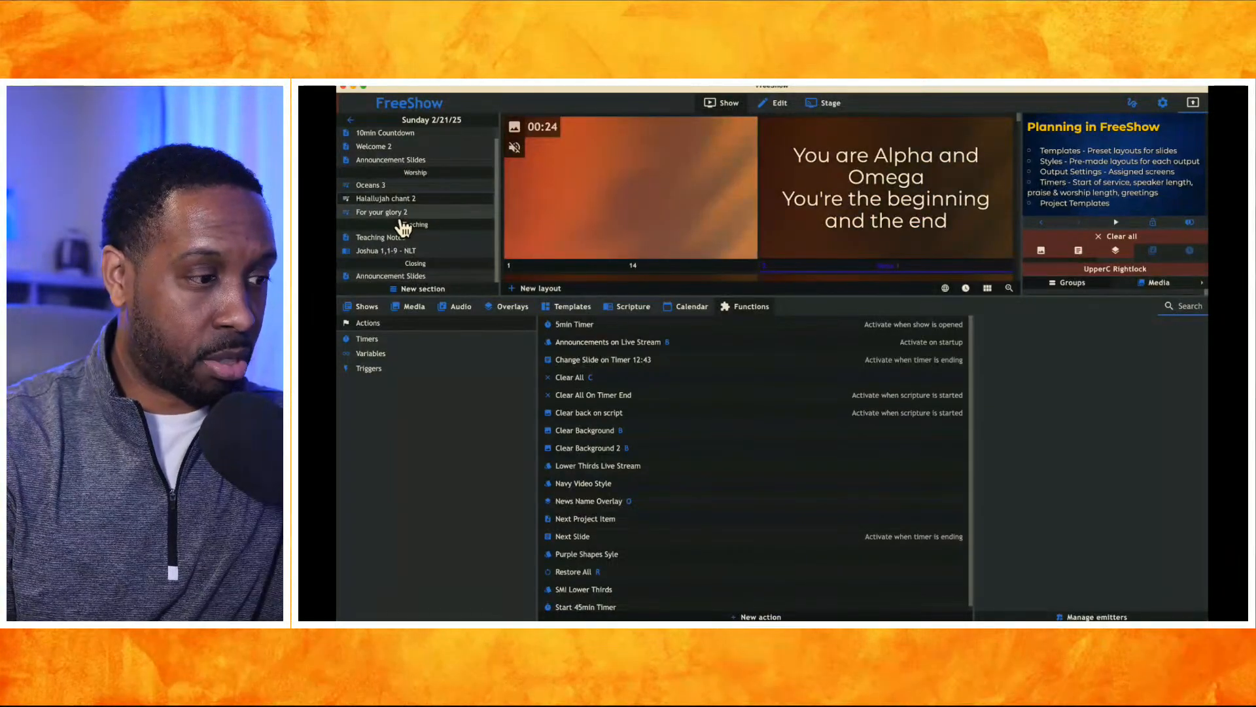
left_click(403, 212)
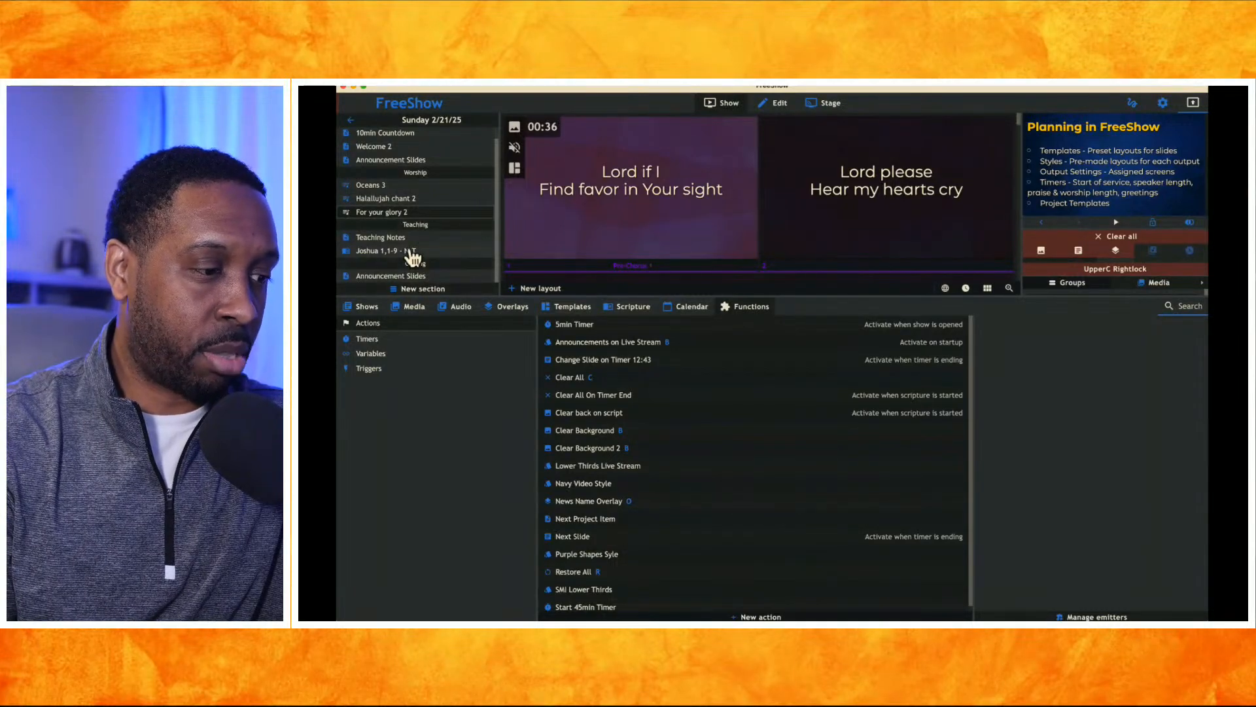
Examine the slides of Teaching Notes, Joshua 1,1-9 - NLT and the closing Announcement Slides
left_click(395, 237)
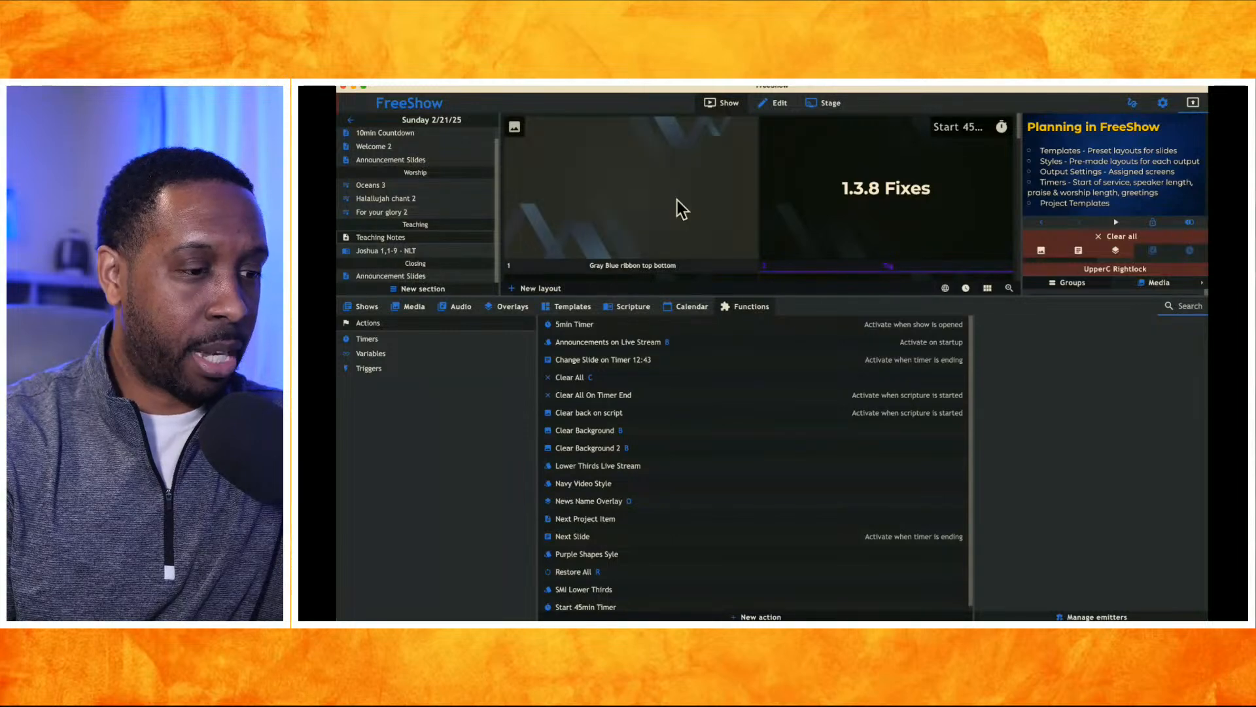
scroll(677, 199, "down", 5)
scroll(678, 199, "down", 6)
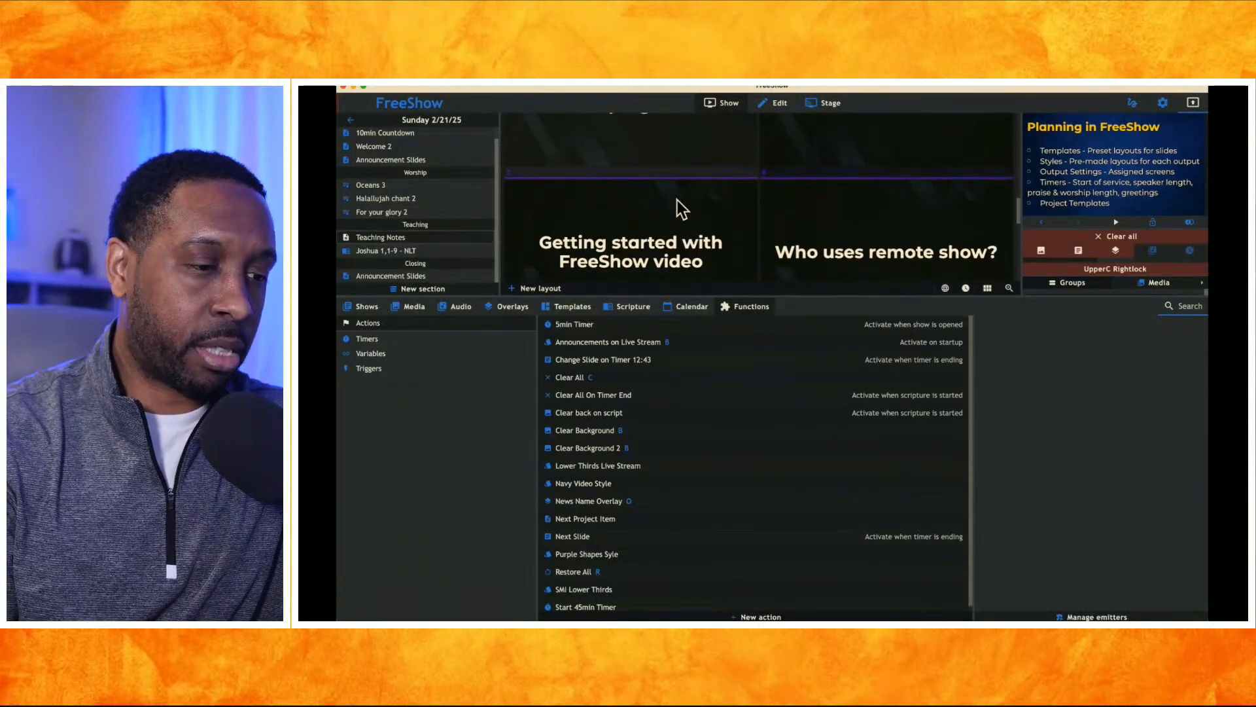
scroll(677, 199, "down", 4)
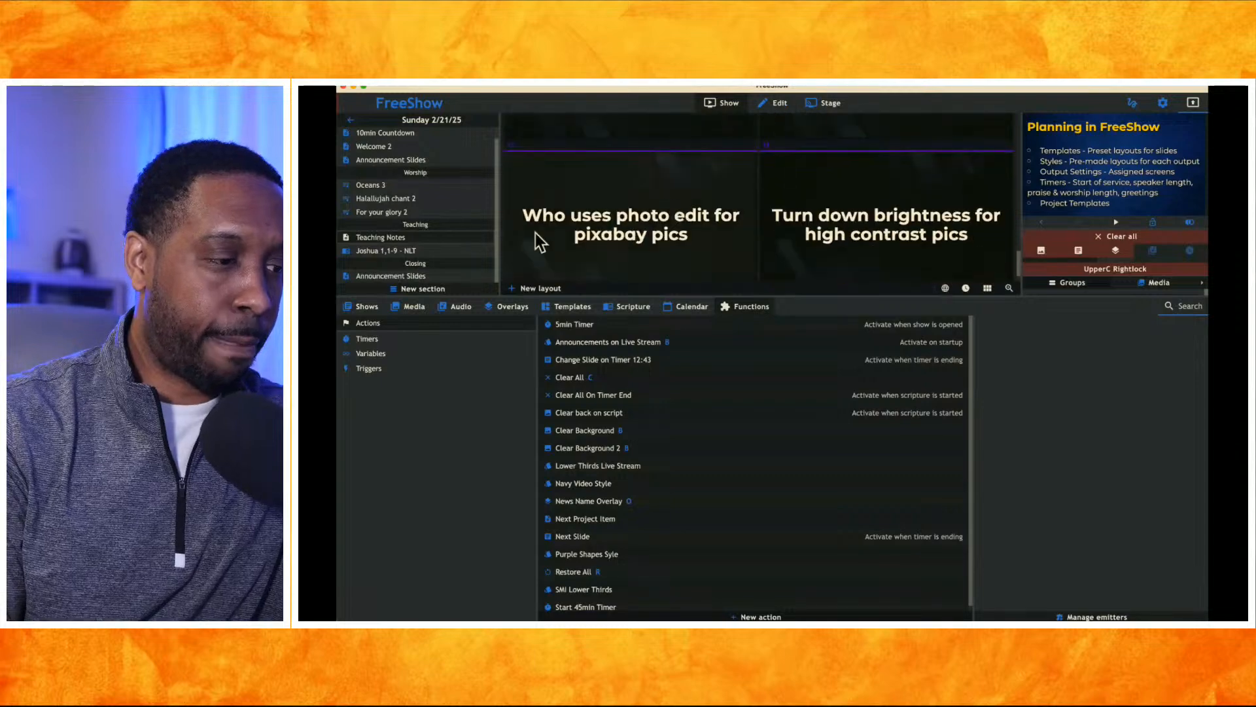
left_click(413, 250)
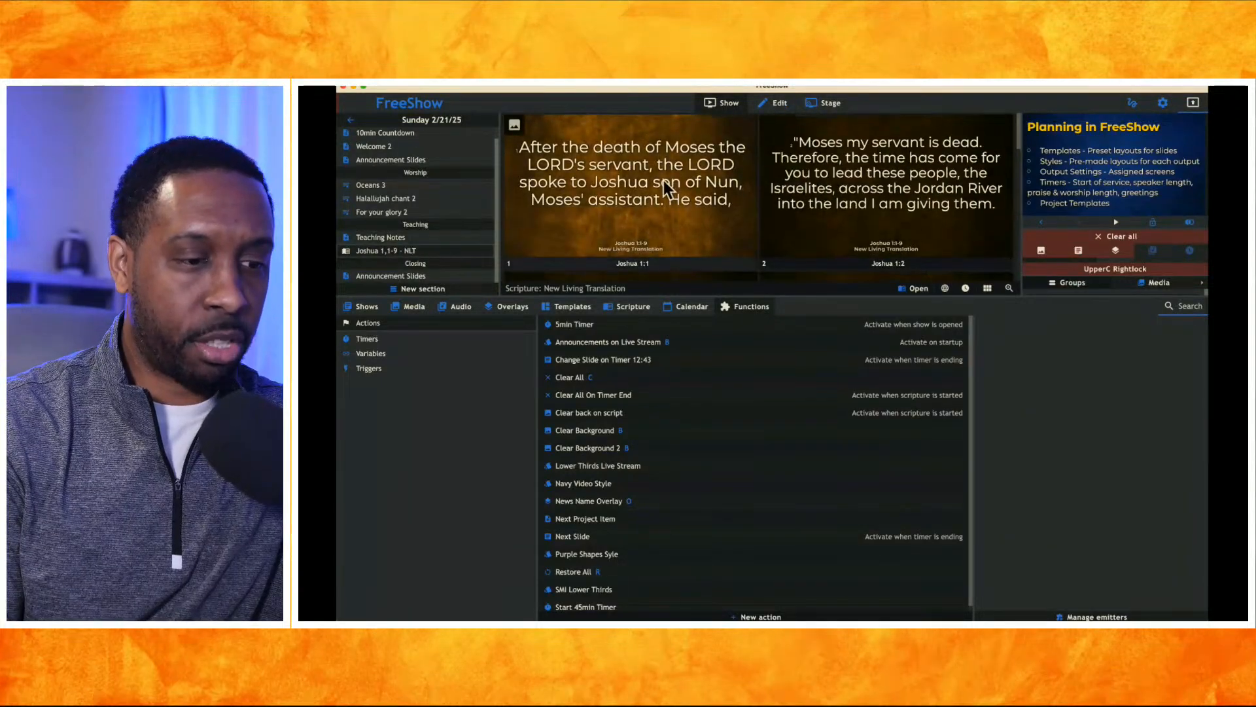
scroll(663, 180, "down", 3)
scroll(664, 179, "down", 4)
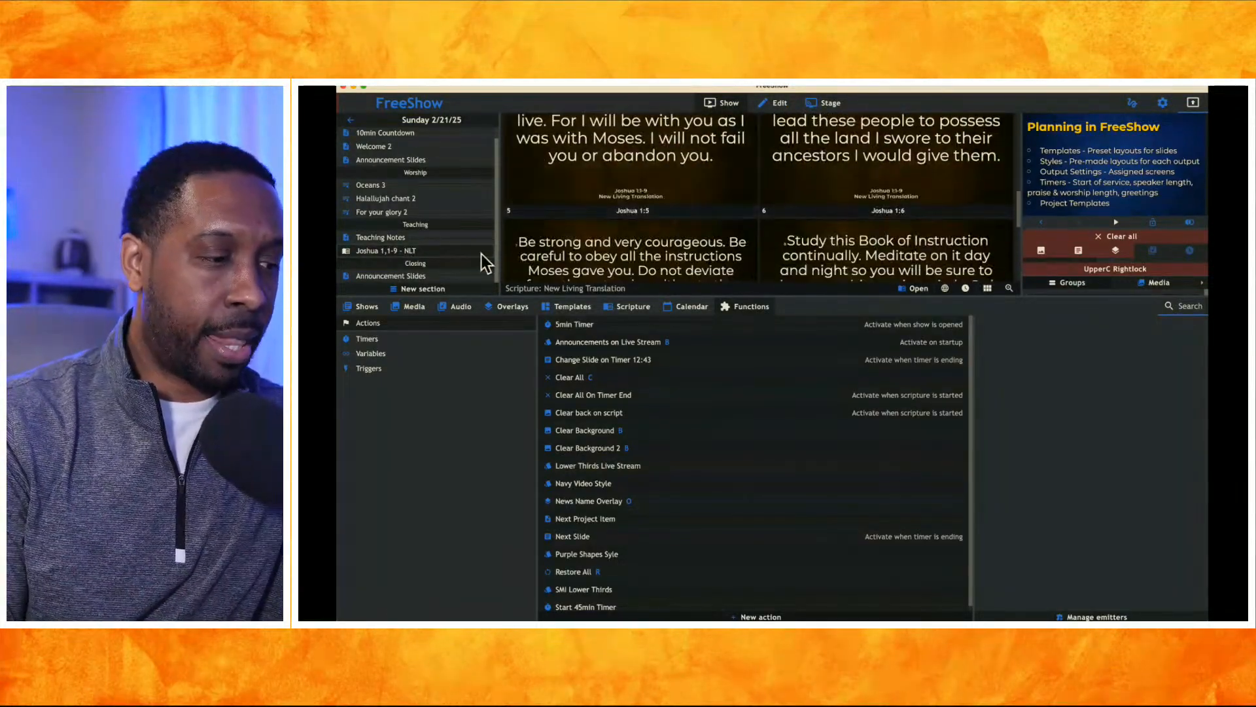
left_click(430, 275)
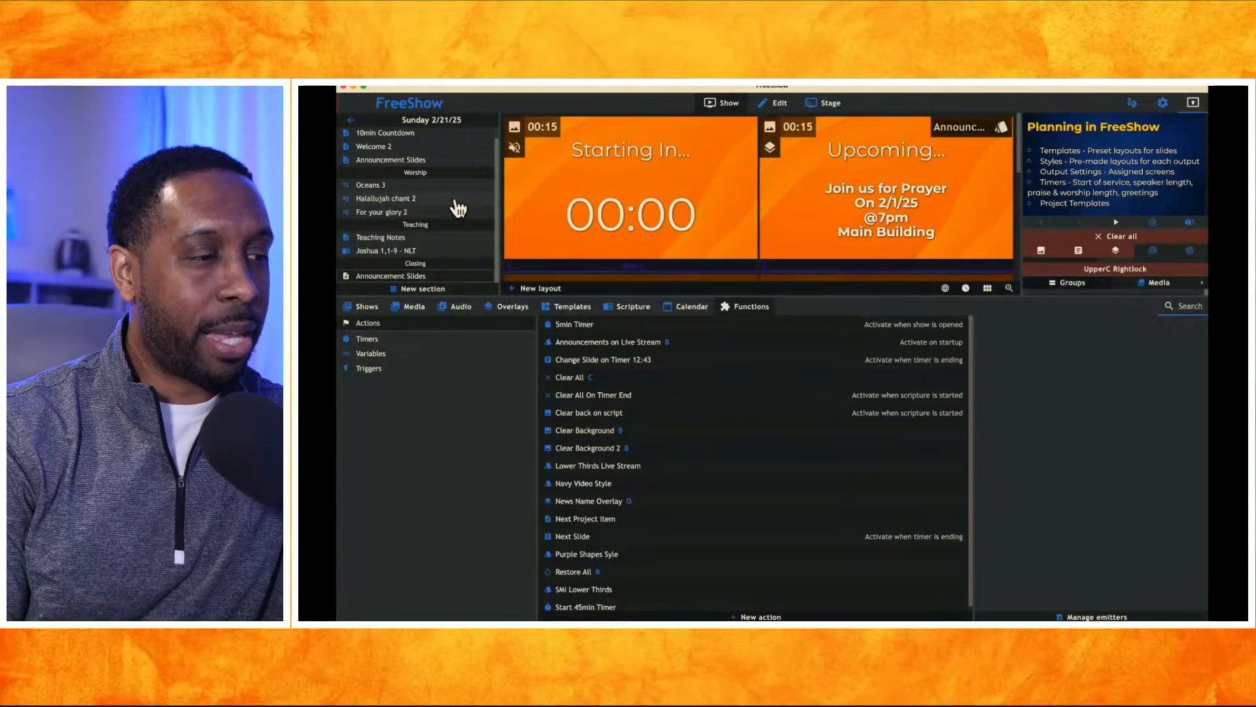
Return to the project list and look through its folders, projects and project templates
left_click(353, 123)
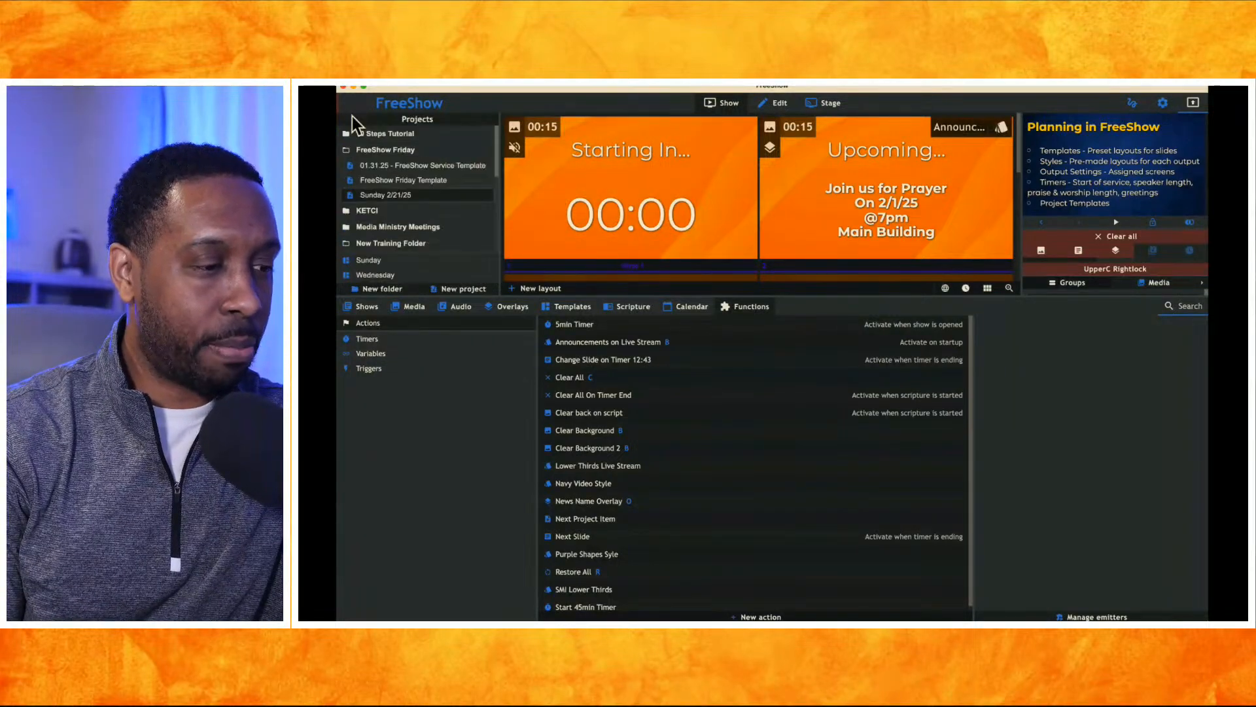
left_click(406, 220)
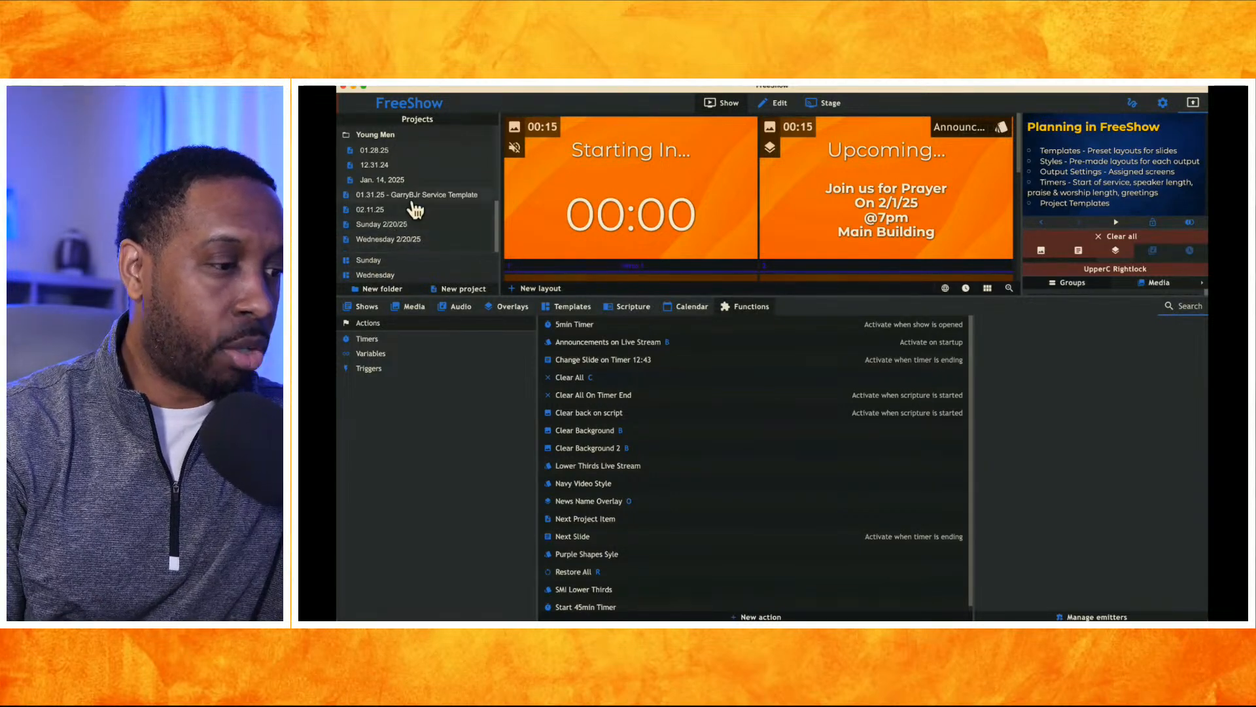
scroll(402, 184, "up", 5)
scroll(405, 171, "up", 5)
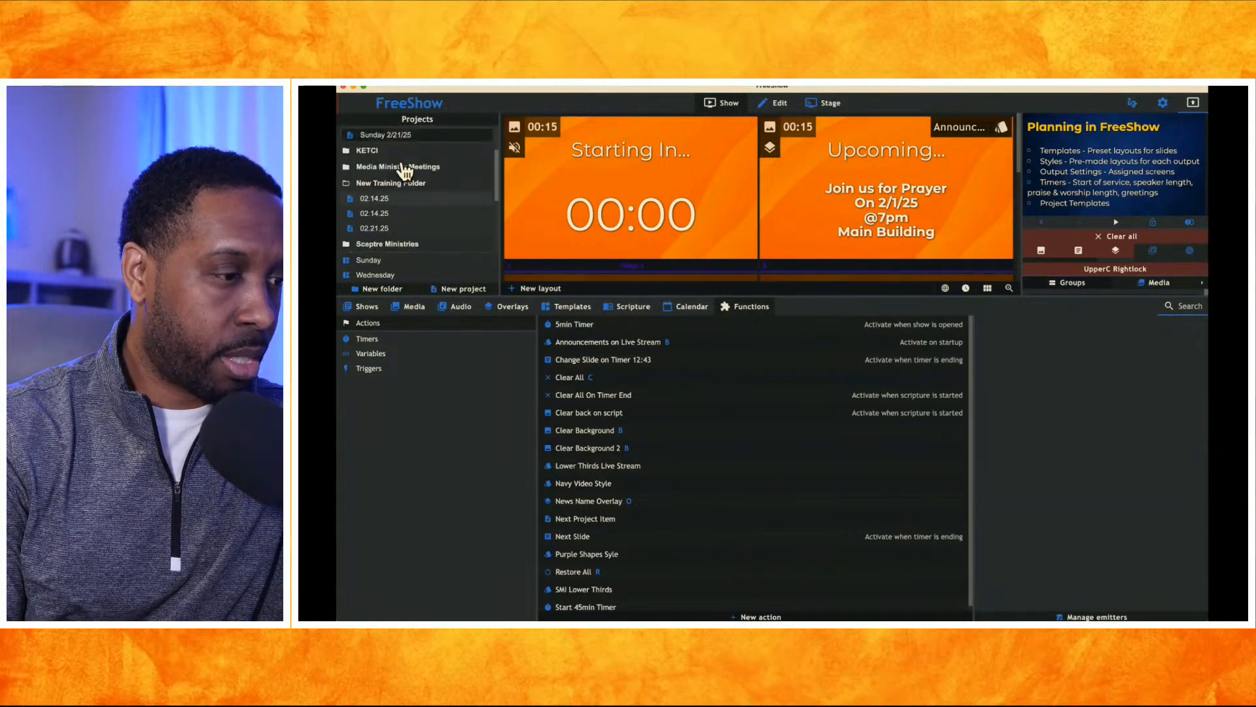
scroll(410, 150, "up", 1)
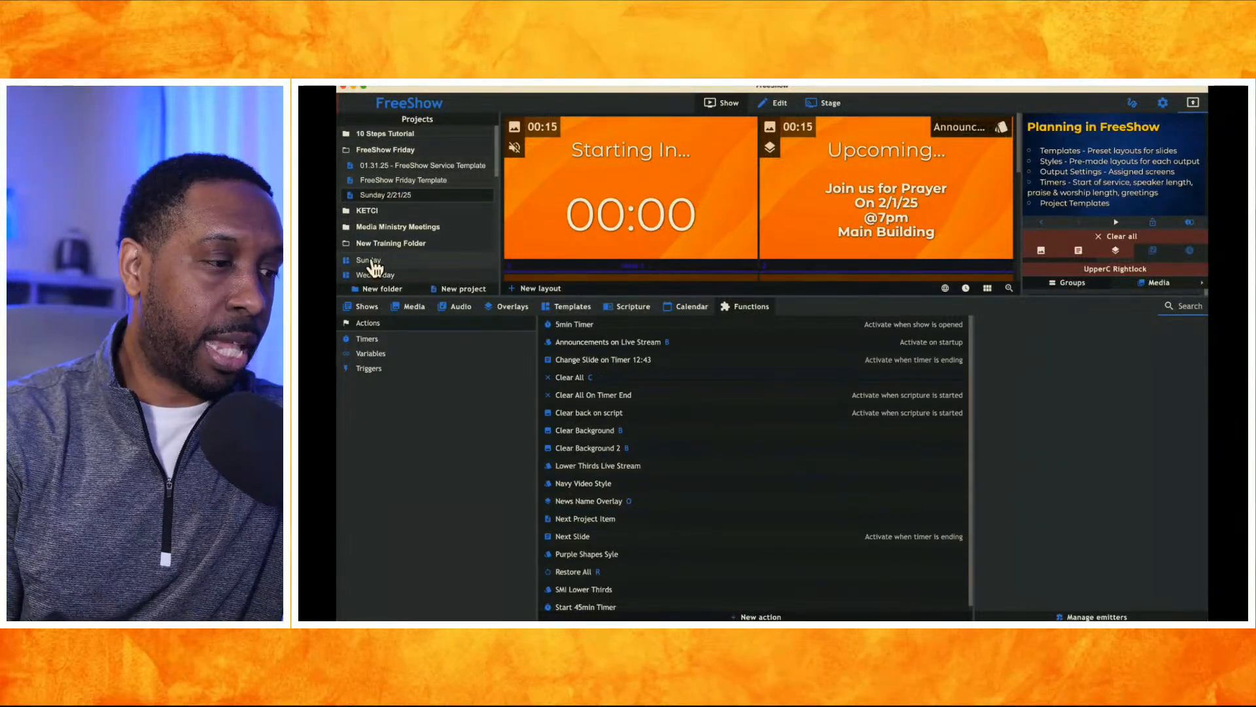
Reopen the Sunday 2/21/25 project and display the library of available shows
left_click(378, 194)
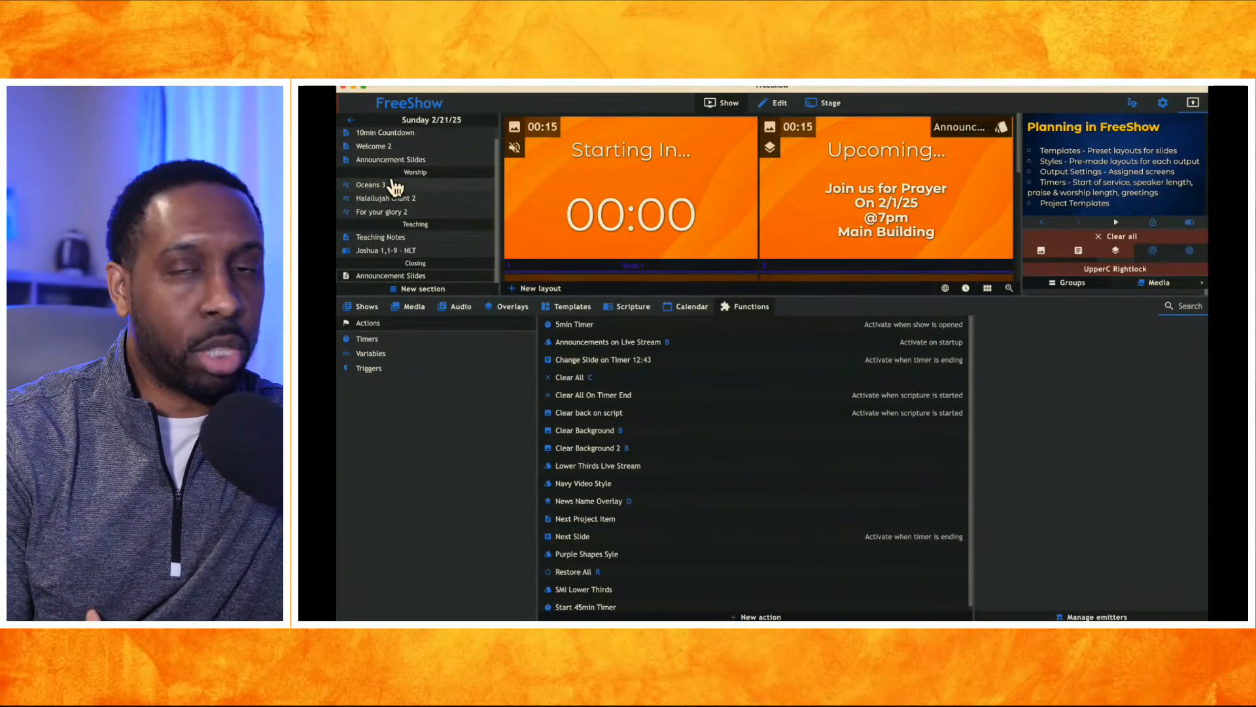
left_click(364, 306)
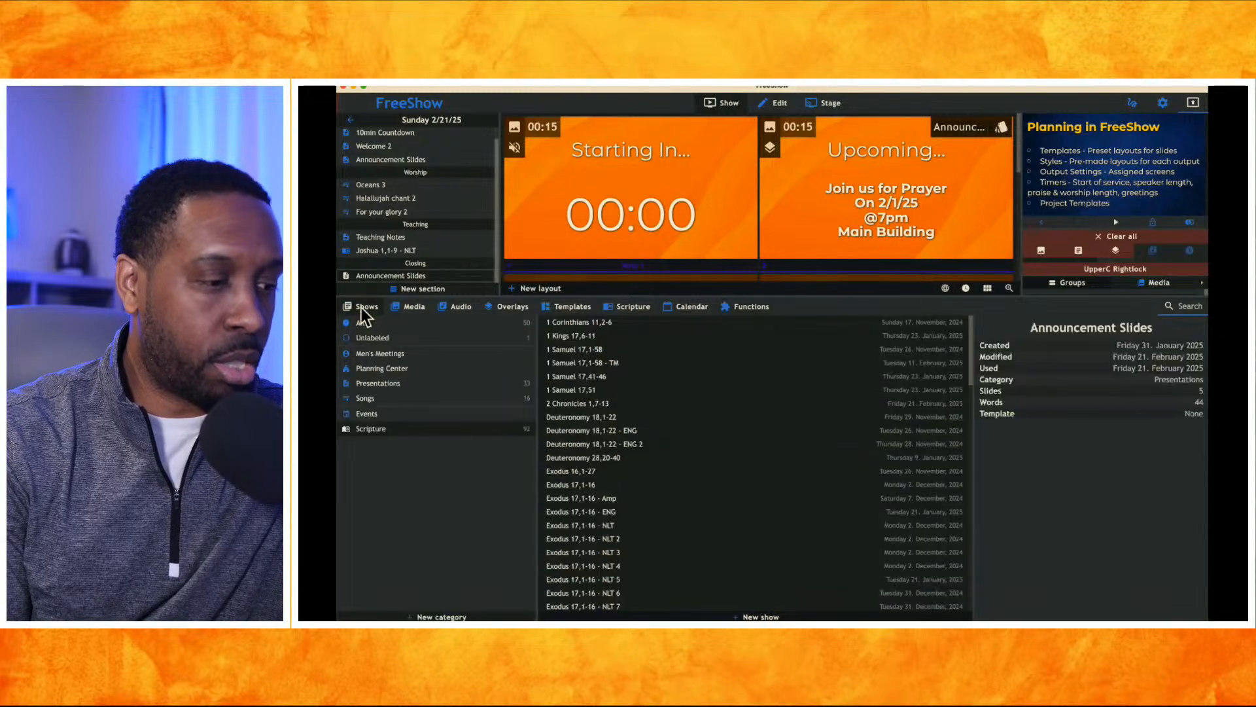
Show the Songs category and remove Halallujah chant 2 and Oceans 3 from the Worship section of the Sunday 2/21/25 project
left_click(384, 399)
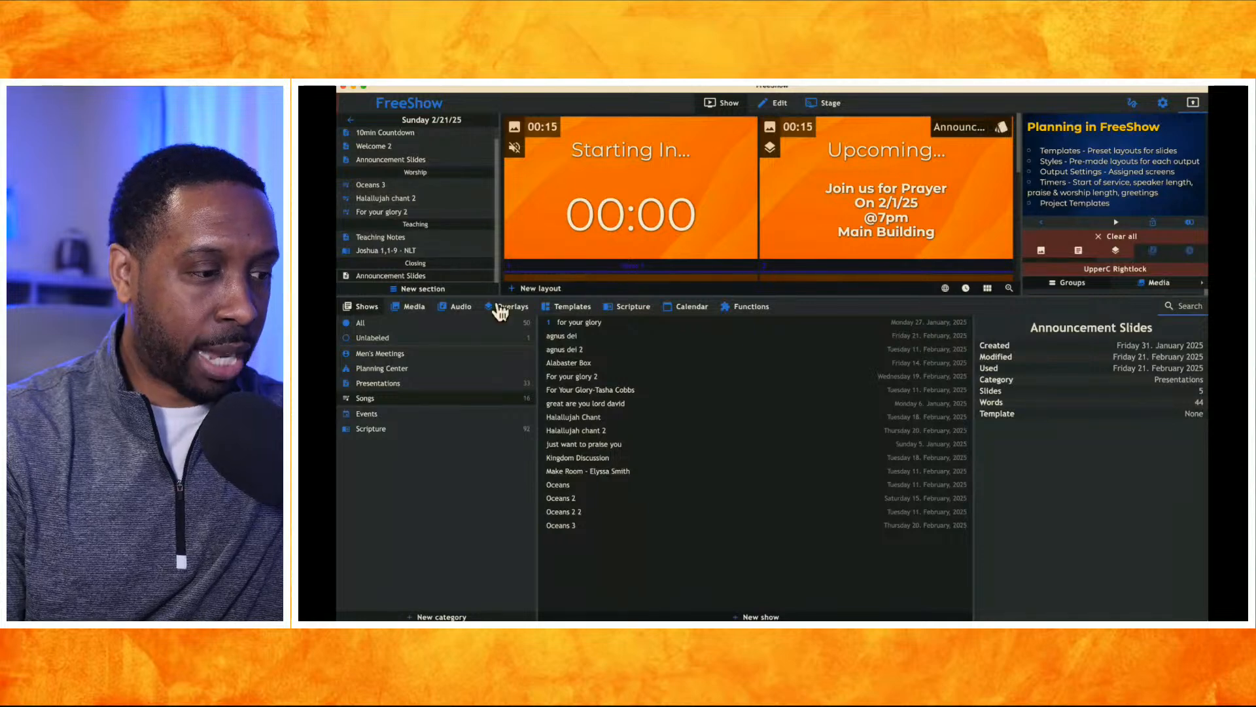
right_click(393, 199)
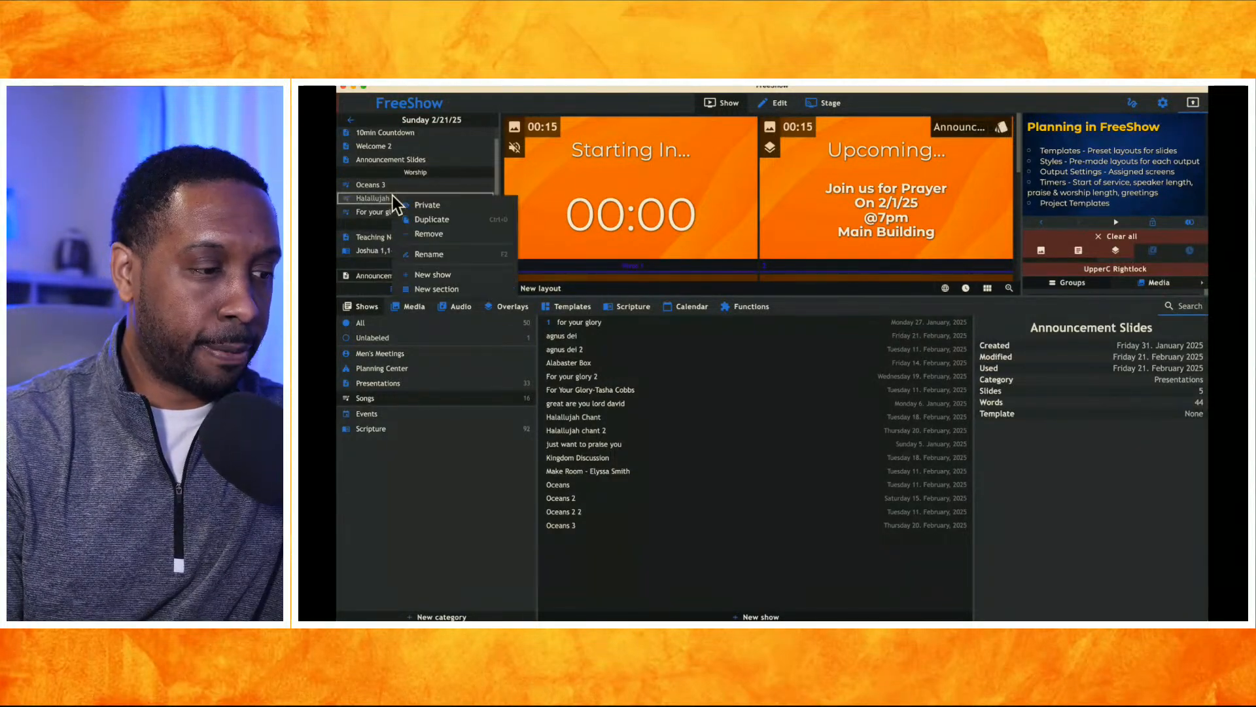
left_click(426, 235)
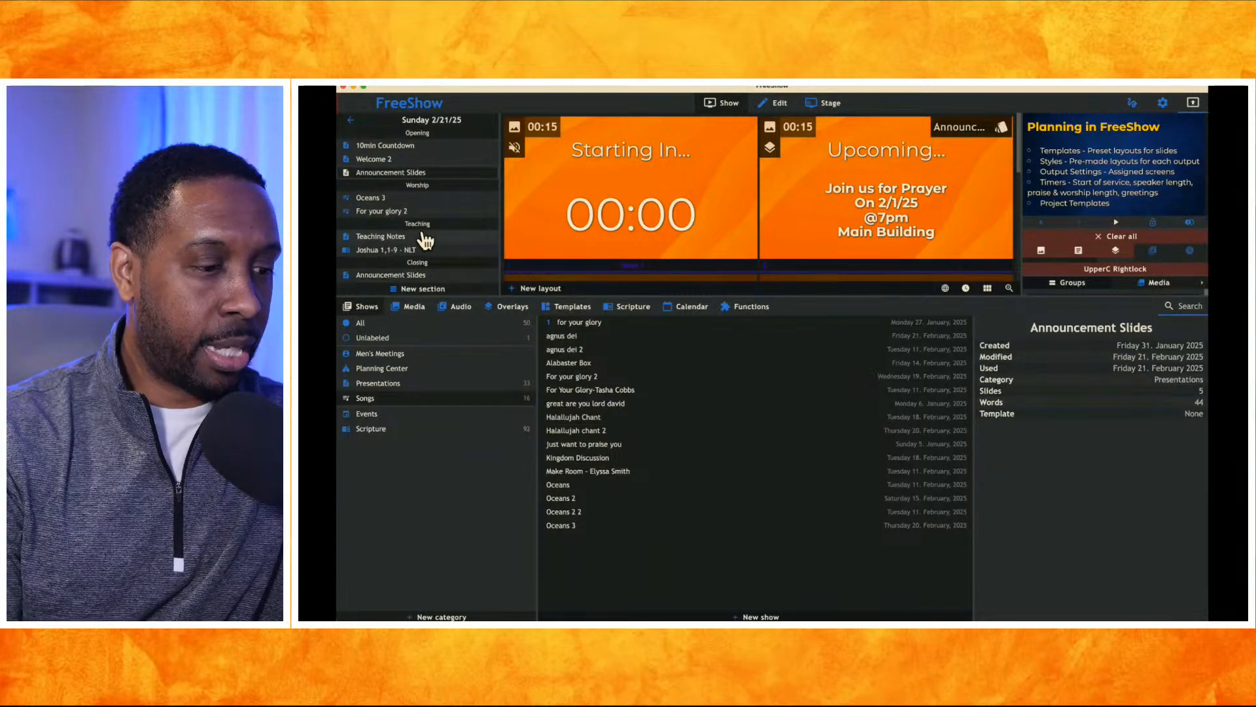
right_click(386, 197)
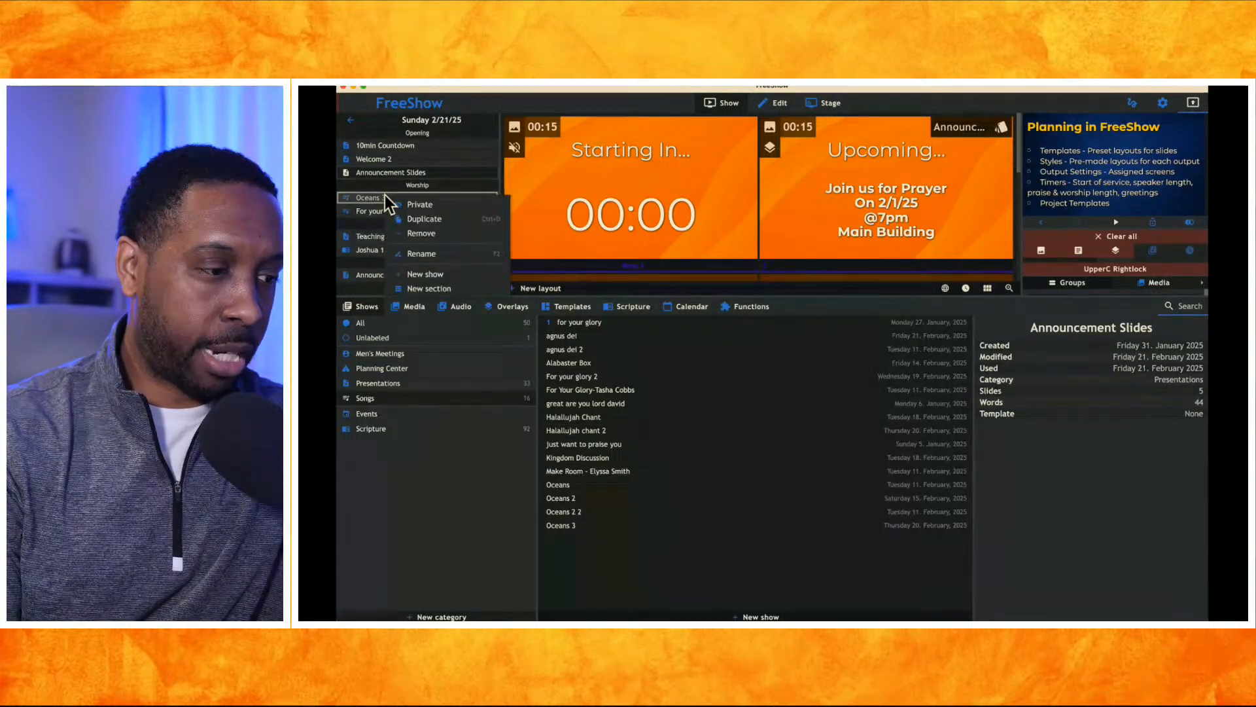
left_click(412, 234)
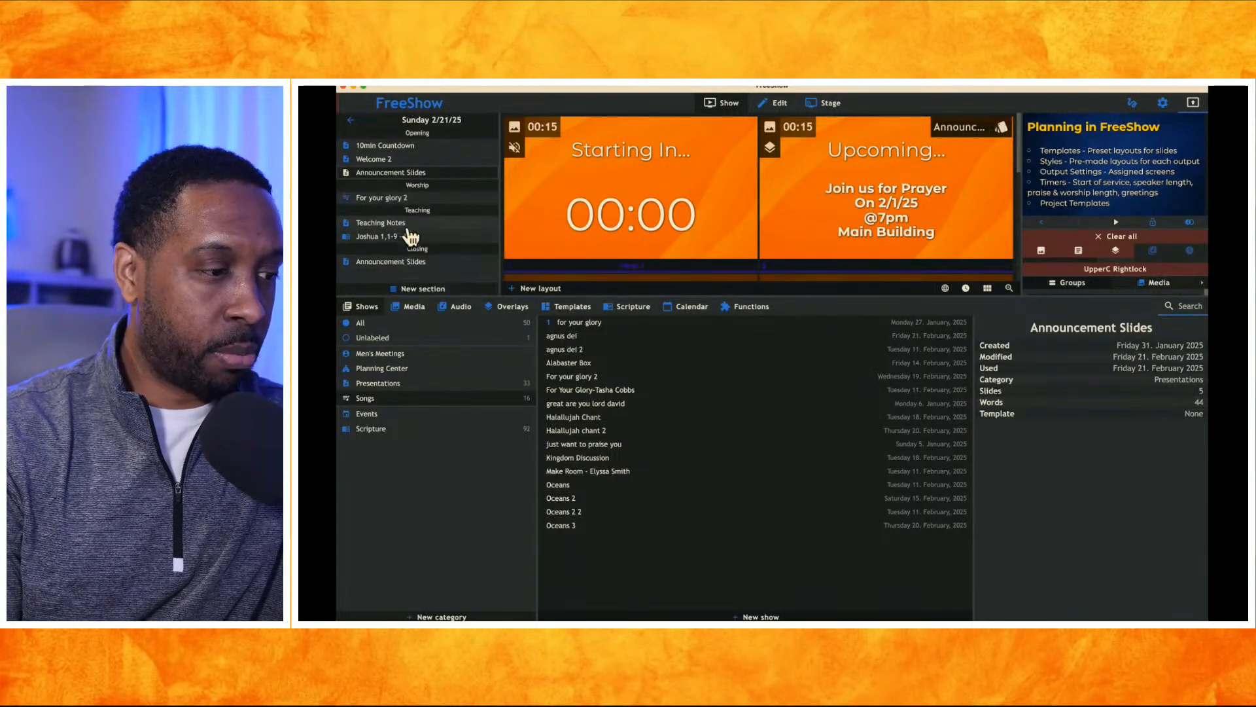
left_click(369, 306)
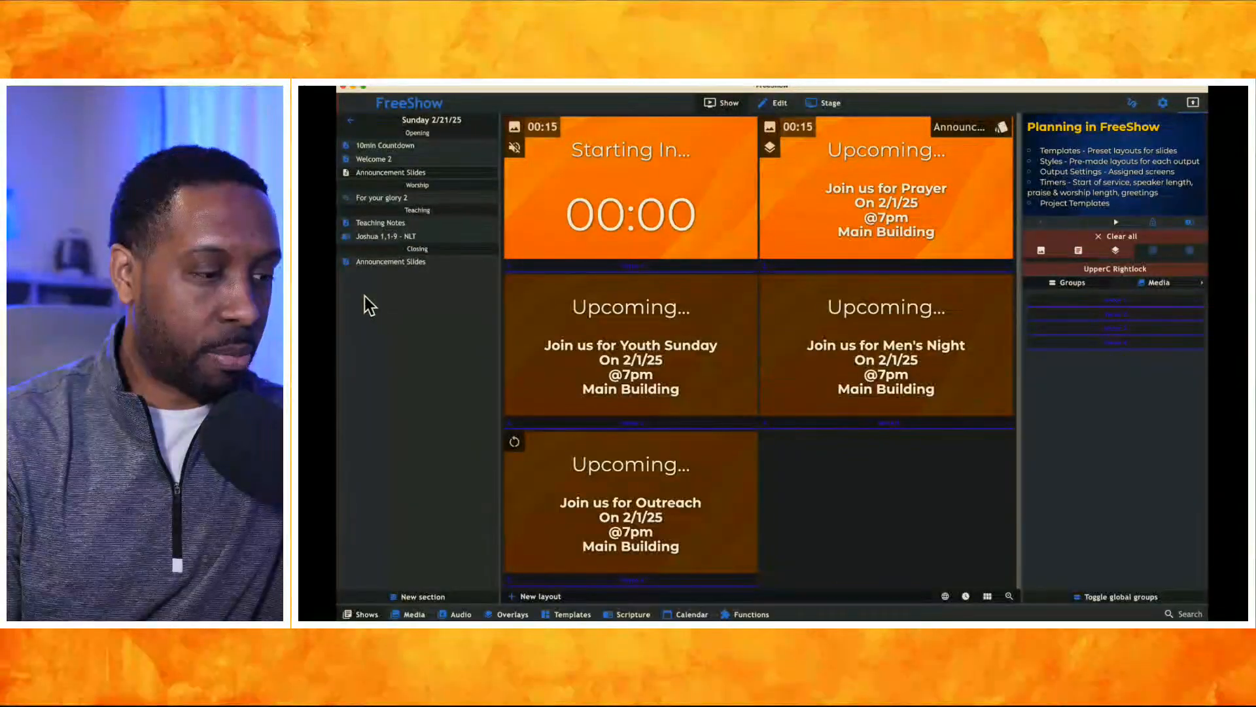
Return to the project list and create a new project named New Training Project
left_click(368, 614)
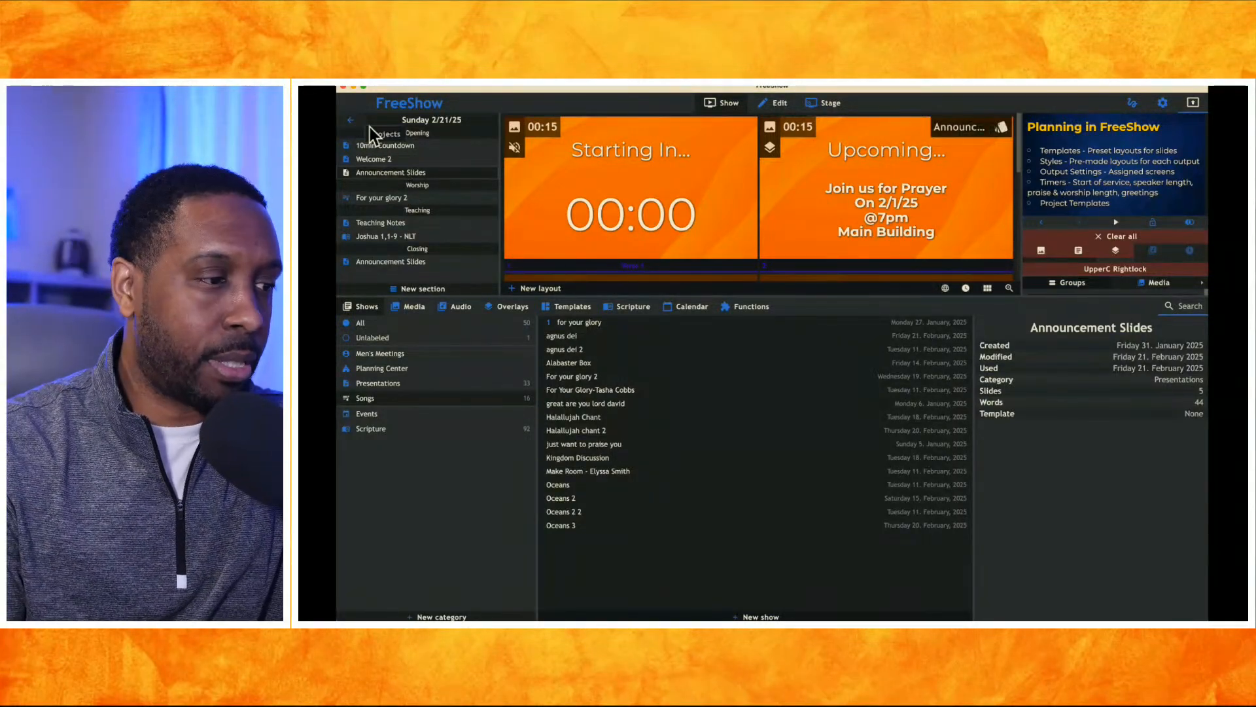
left_click(354, 122)
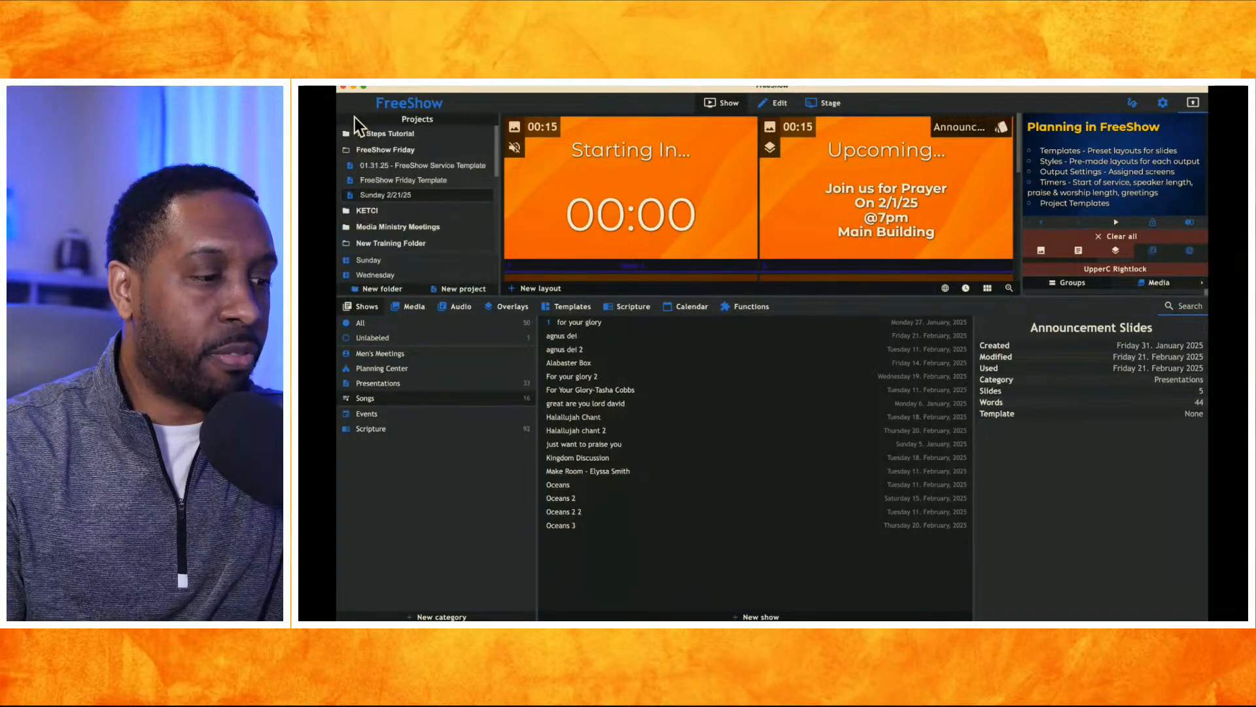
left_click(457, 291)
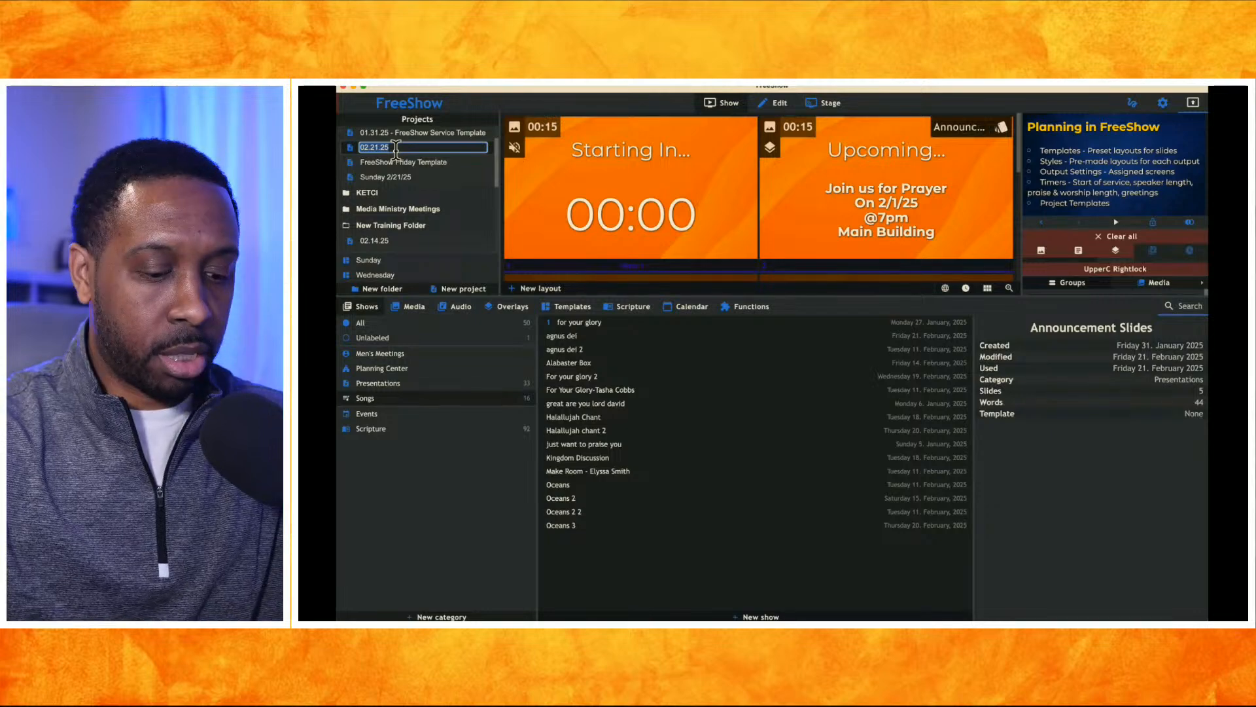
type("New Tra")
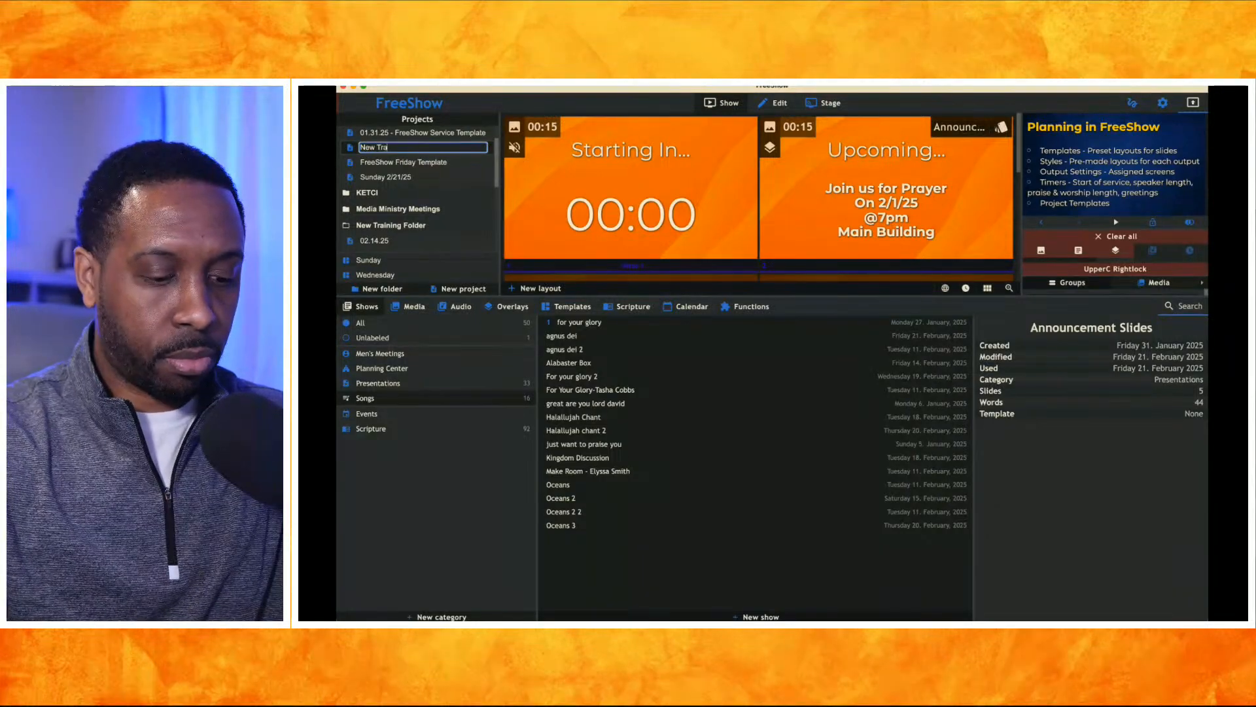
type("ining P")
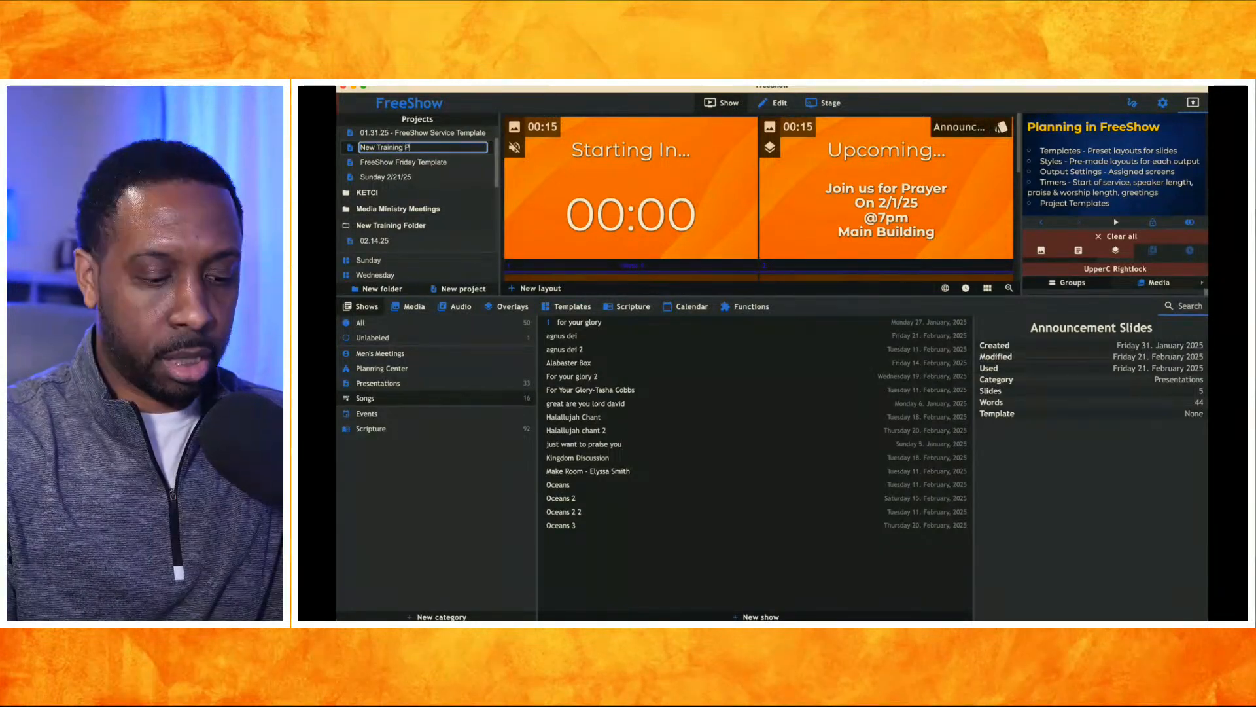
type("roject")
key("Return")
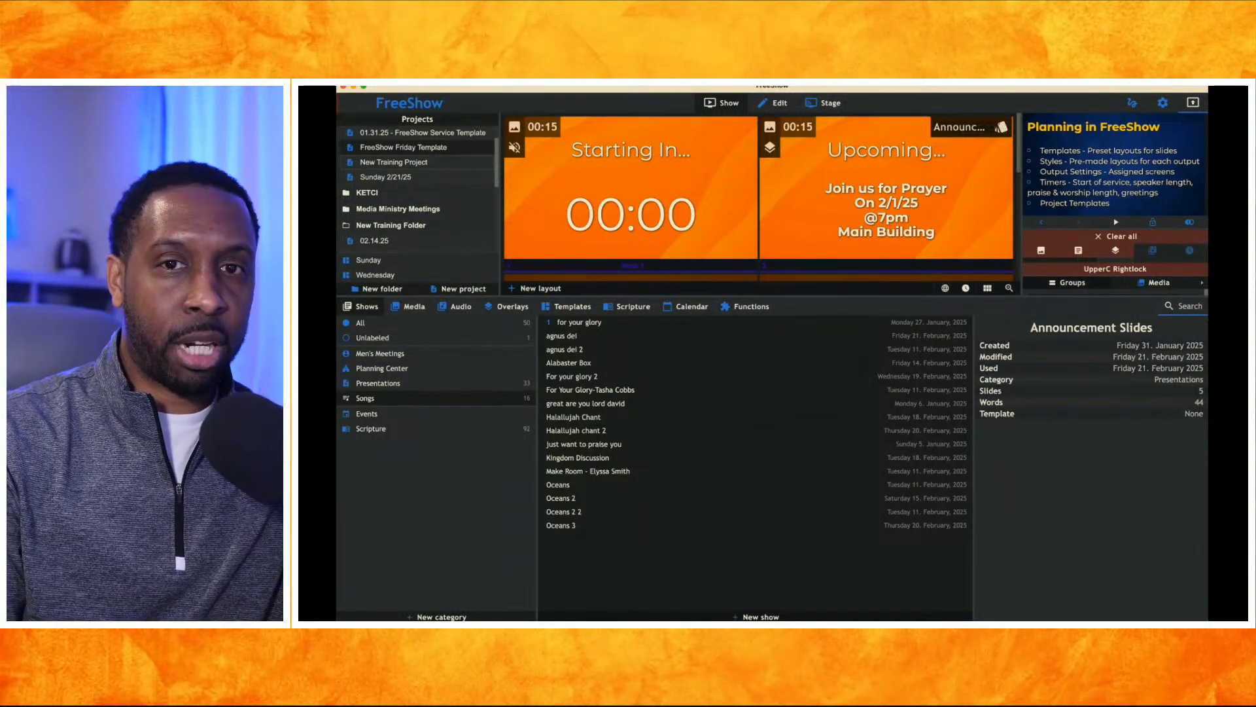
Open New Training Project from the project list
left_click(394, 162)
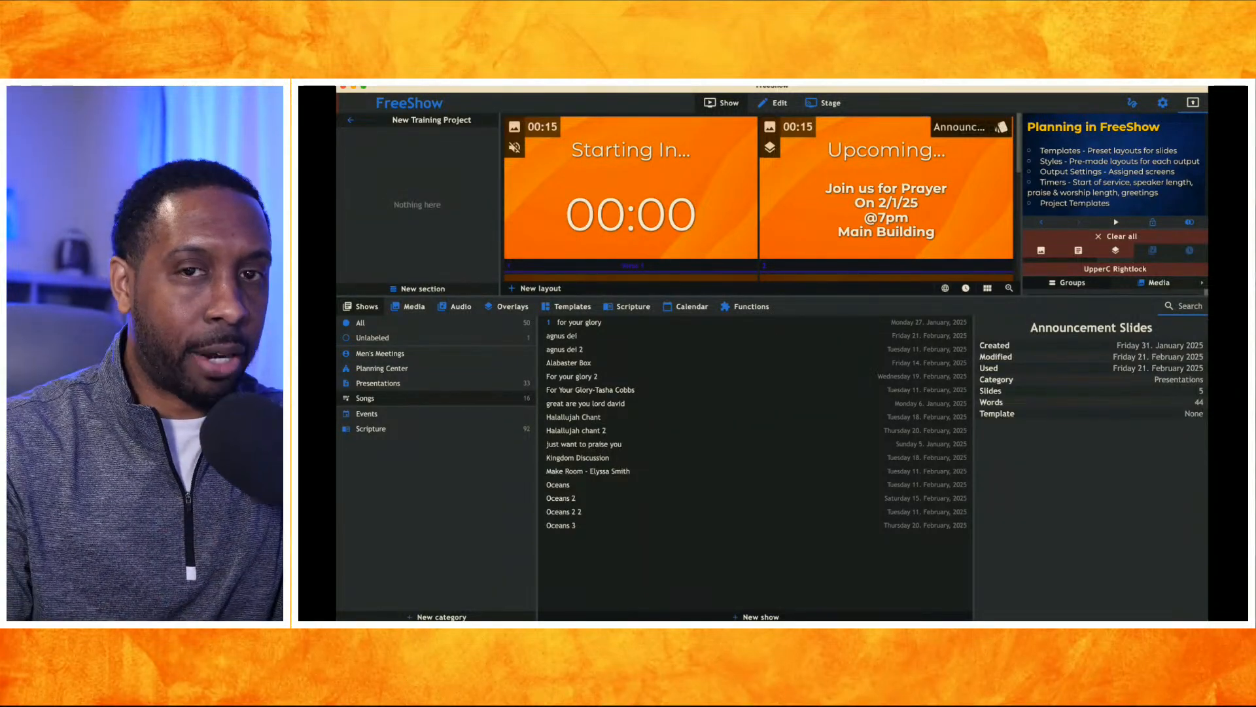
left_click(352, 121)
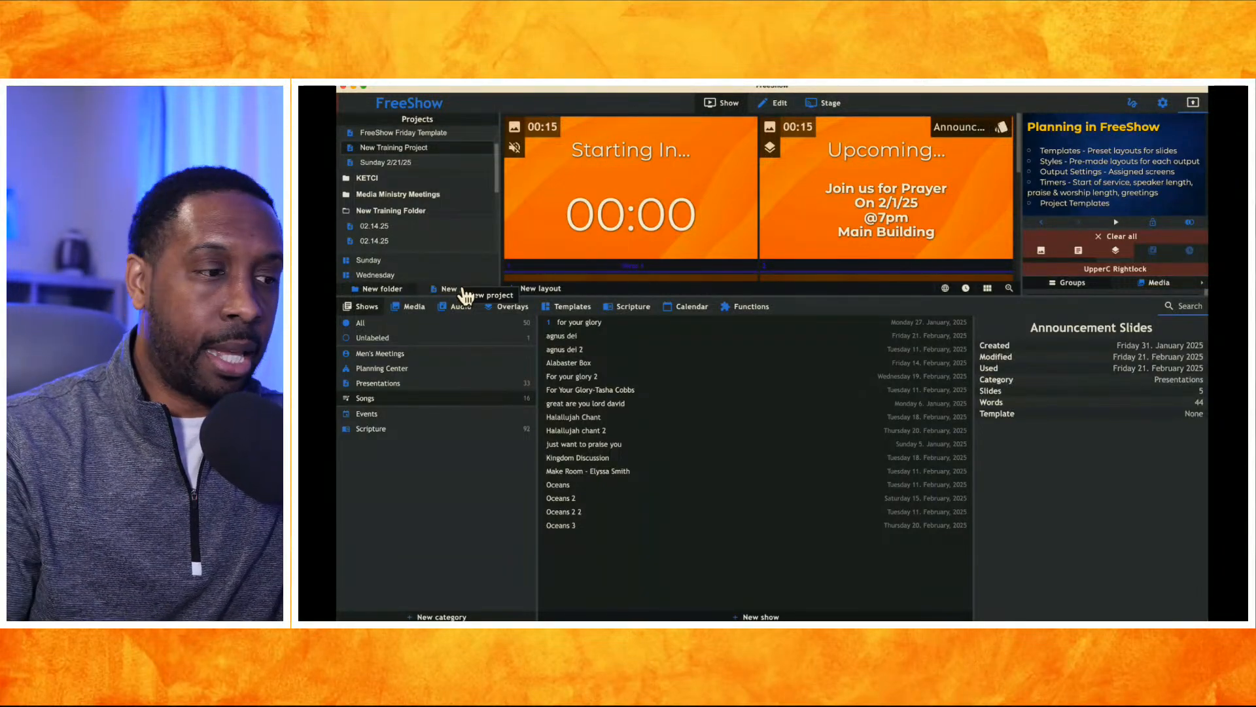
left_click(404, 147)
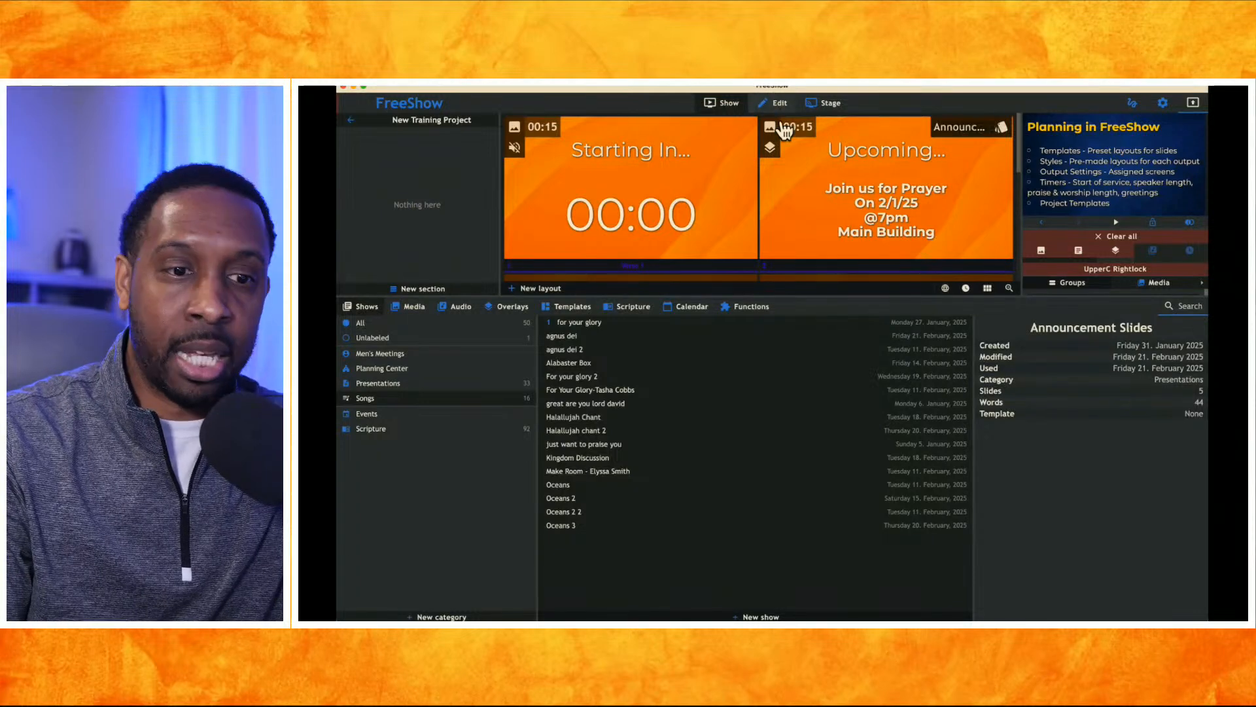
View the Planning in FreeShow output at full size, close it and look through the announcement slides
left_click(1088, 155)
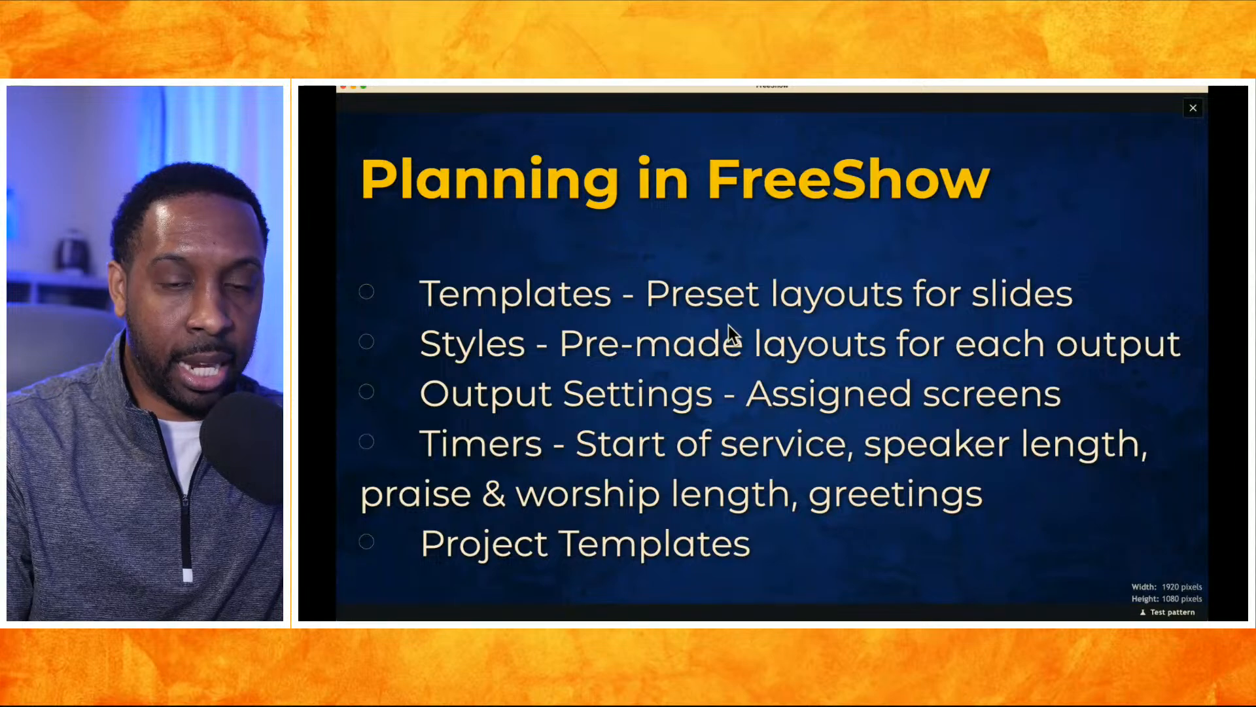
key("Escape")
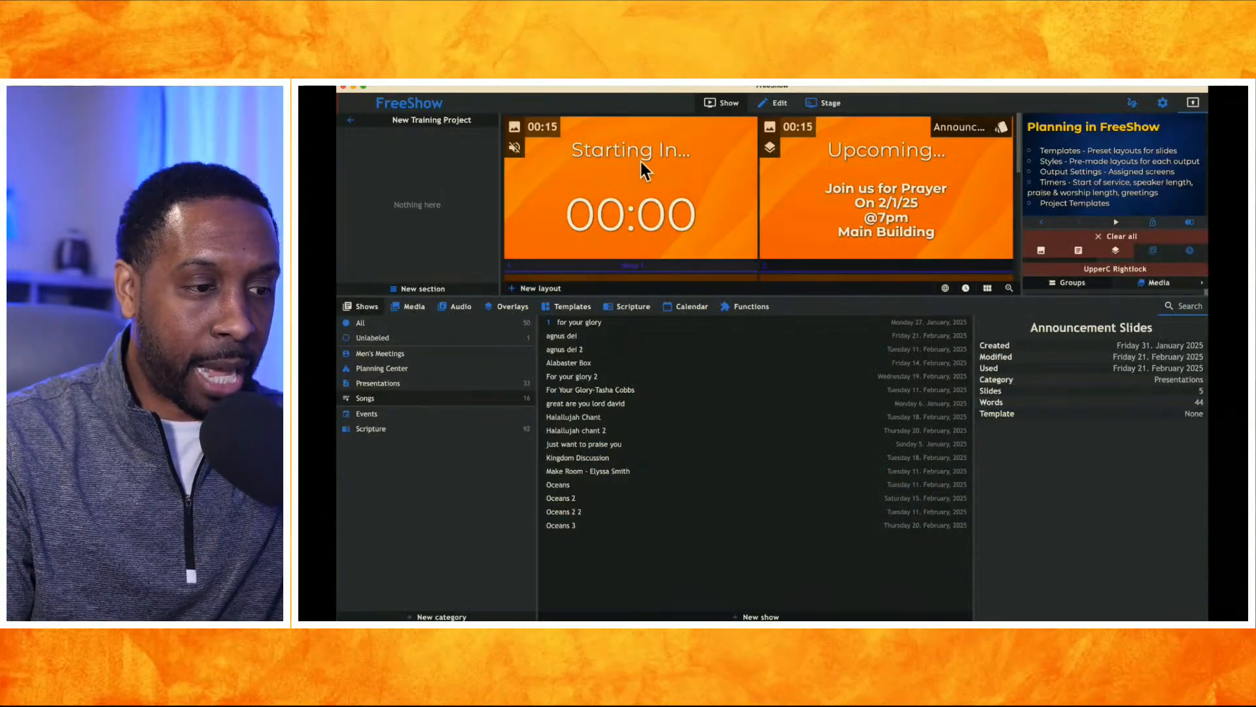
scroll(908, 183, "down", 5)
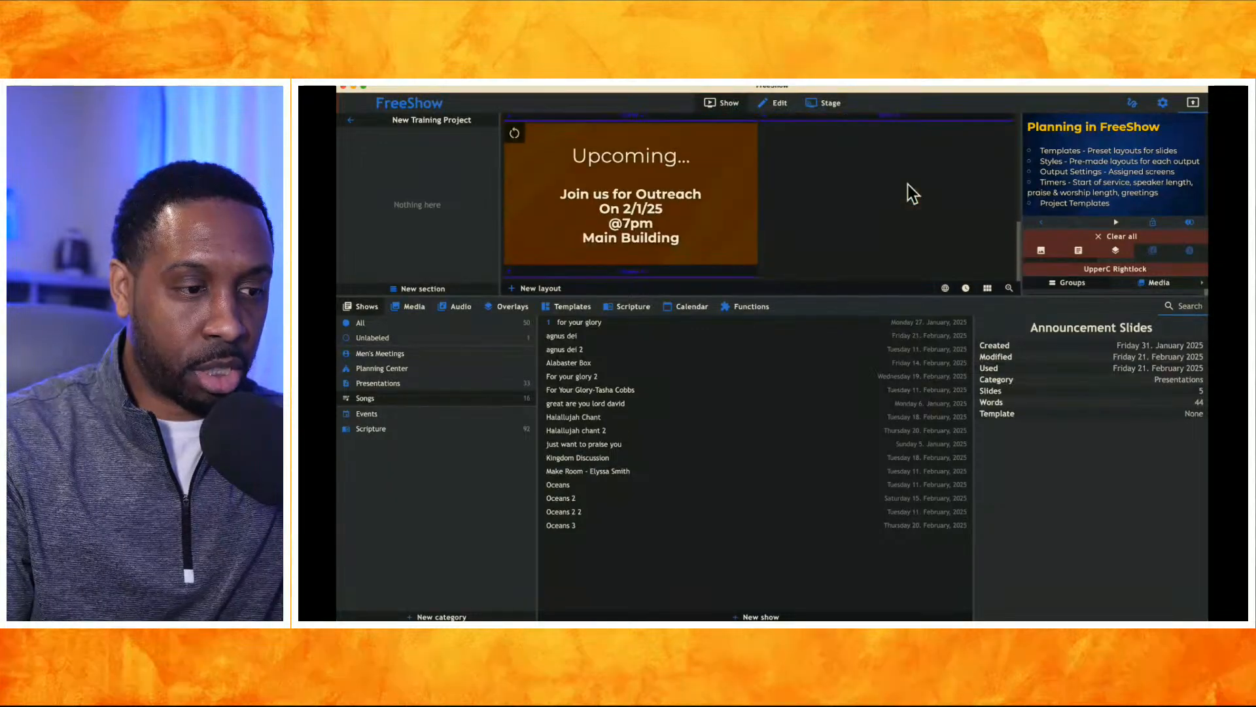
scroll(908, 183, "up", 5)
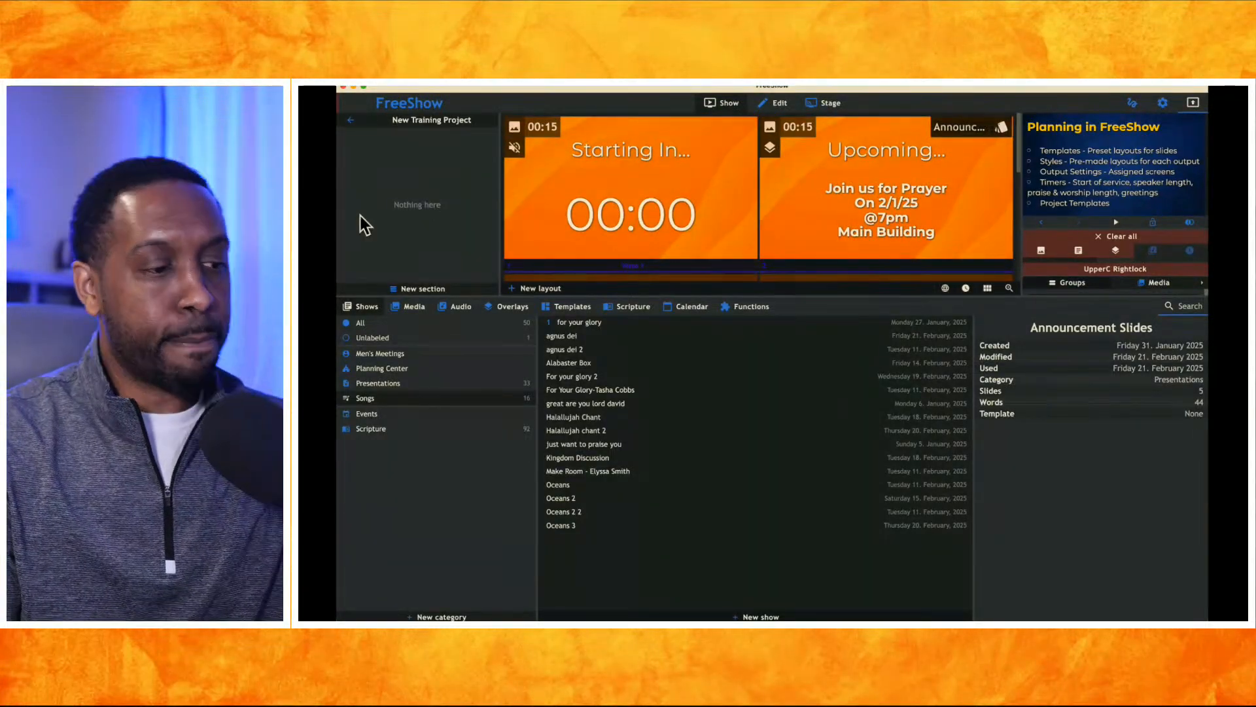
Add a first section named Opening Slides to New Training Project
left_click(419, 290)
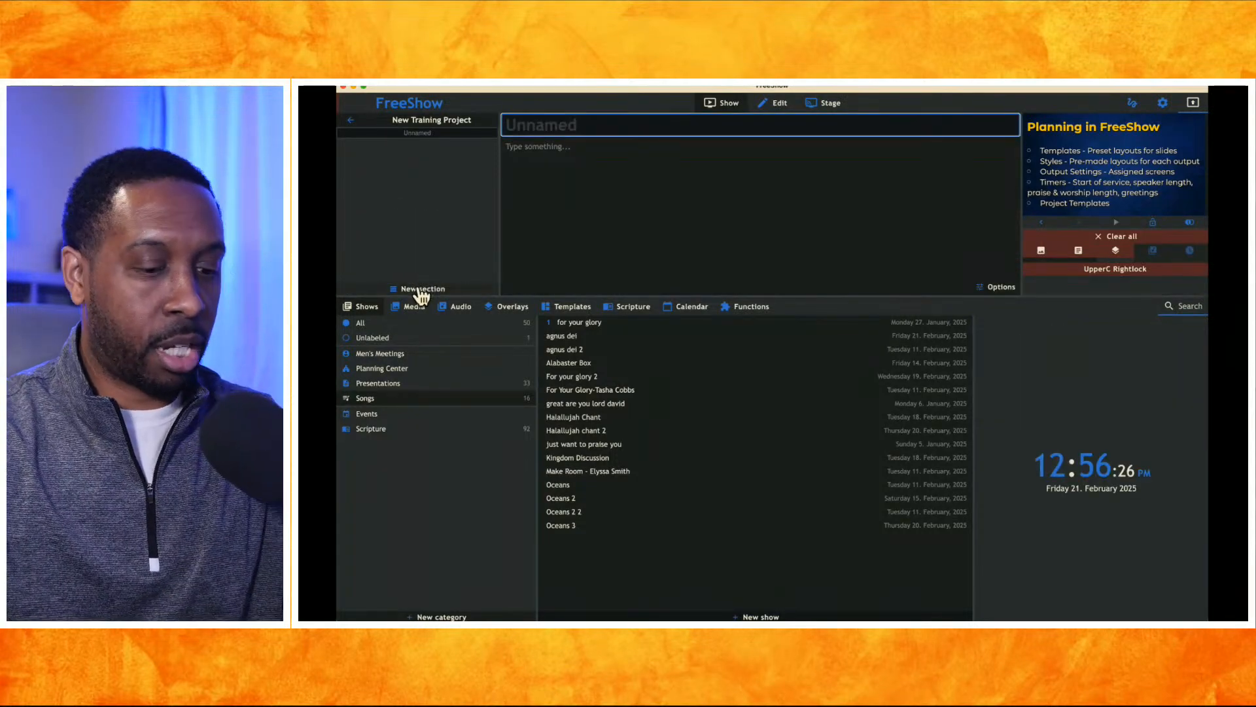
type("opr")
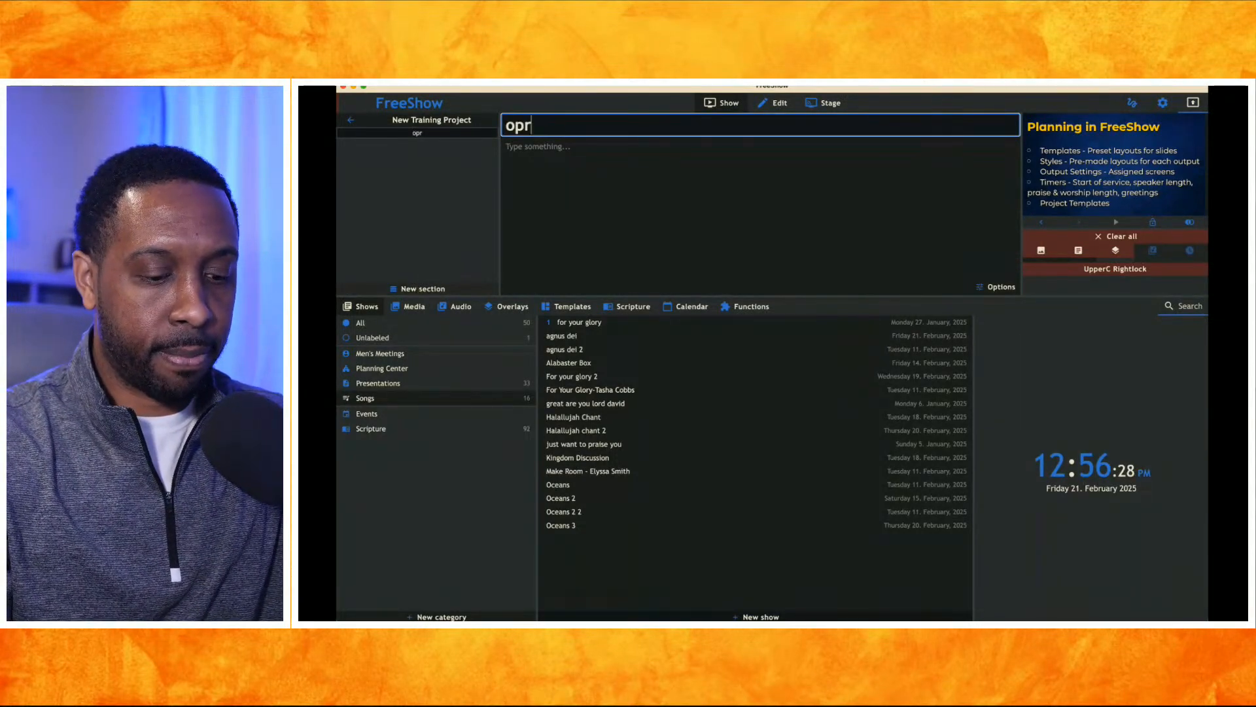
key("BackSpace")
key("BackSpace")
key("BackSpace")
type("Ope")
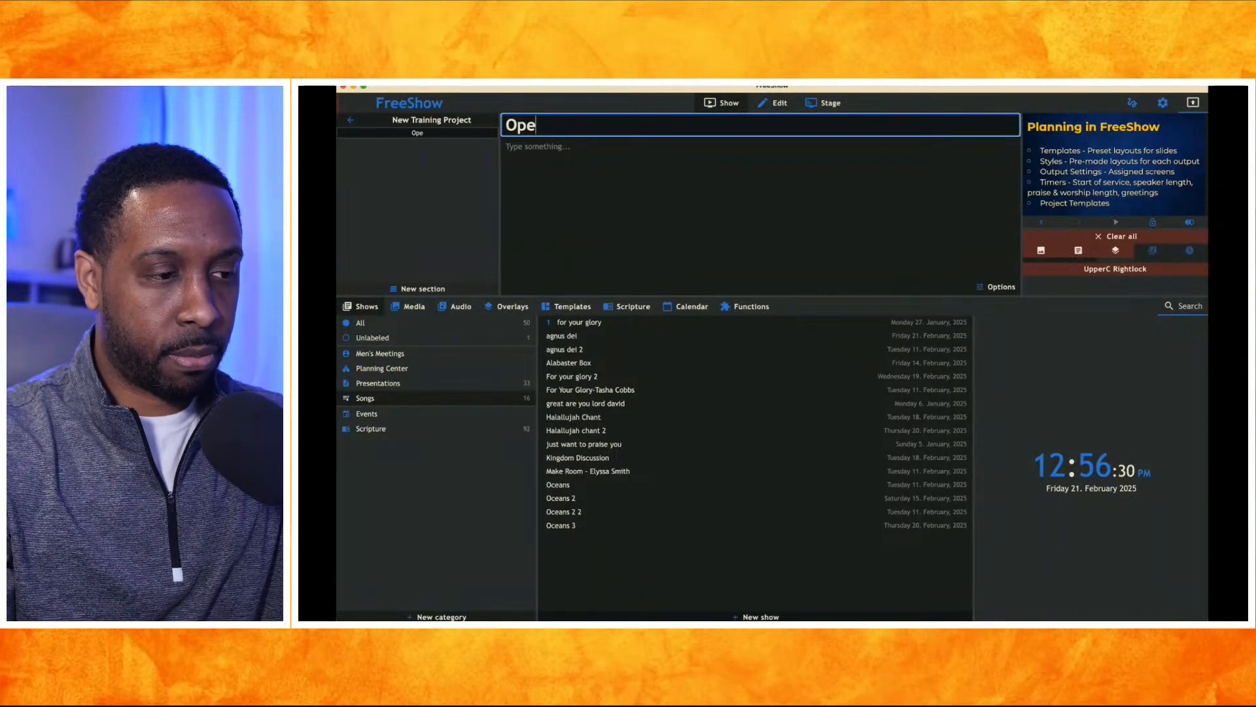
type("ning Slides")
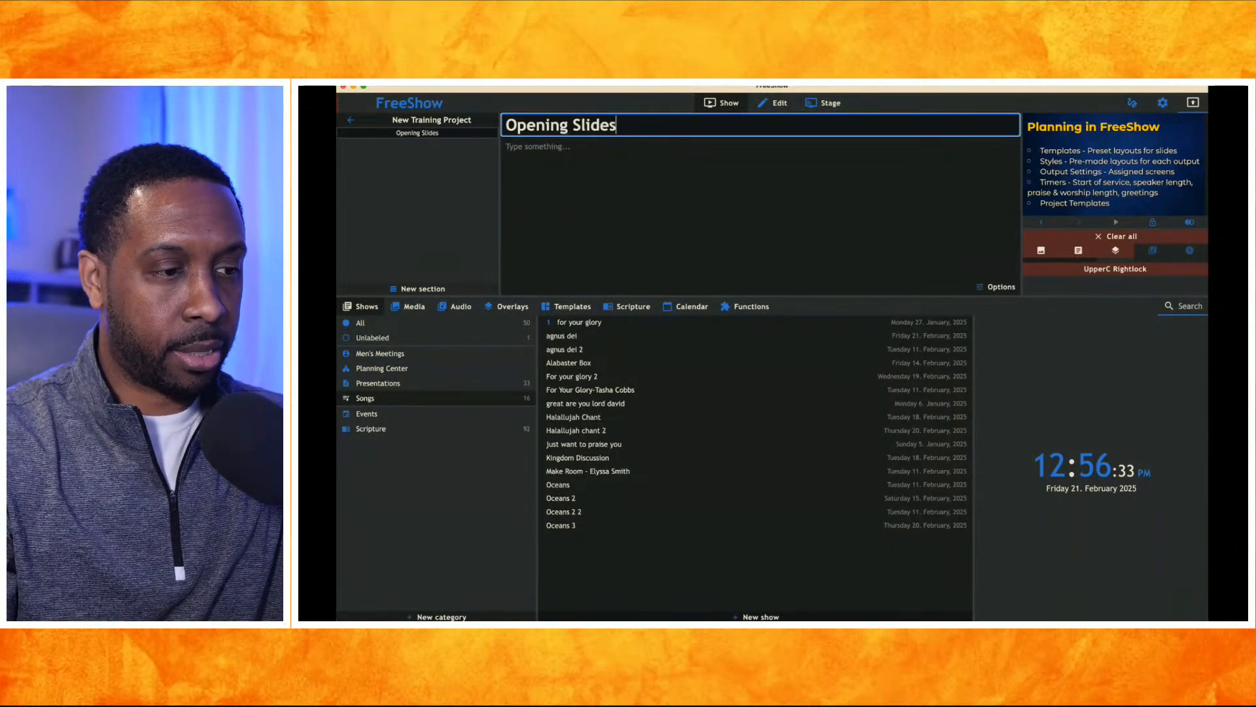
key("Return")
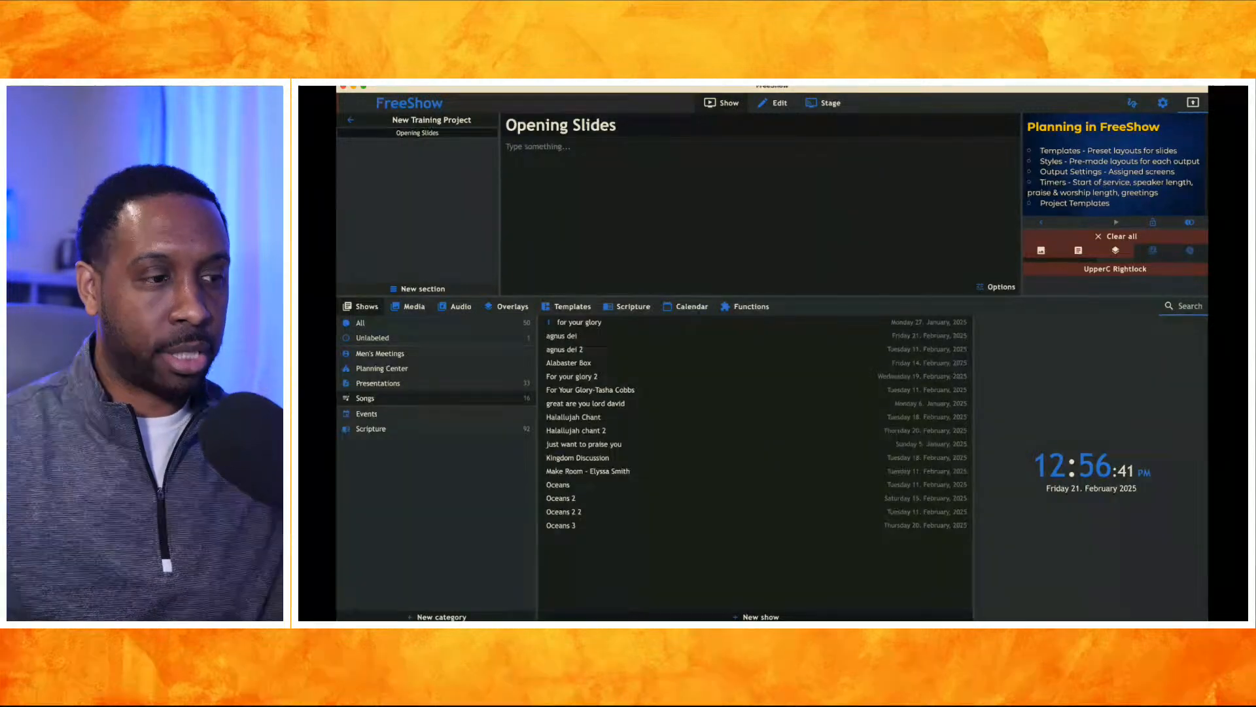
Add a section named Worship Time below Opening Slides
left_click(417, 295)
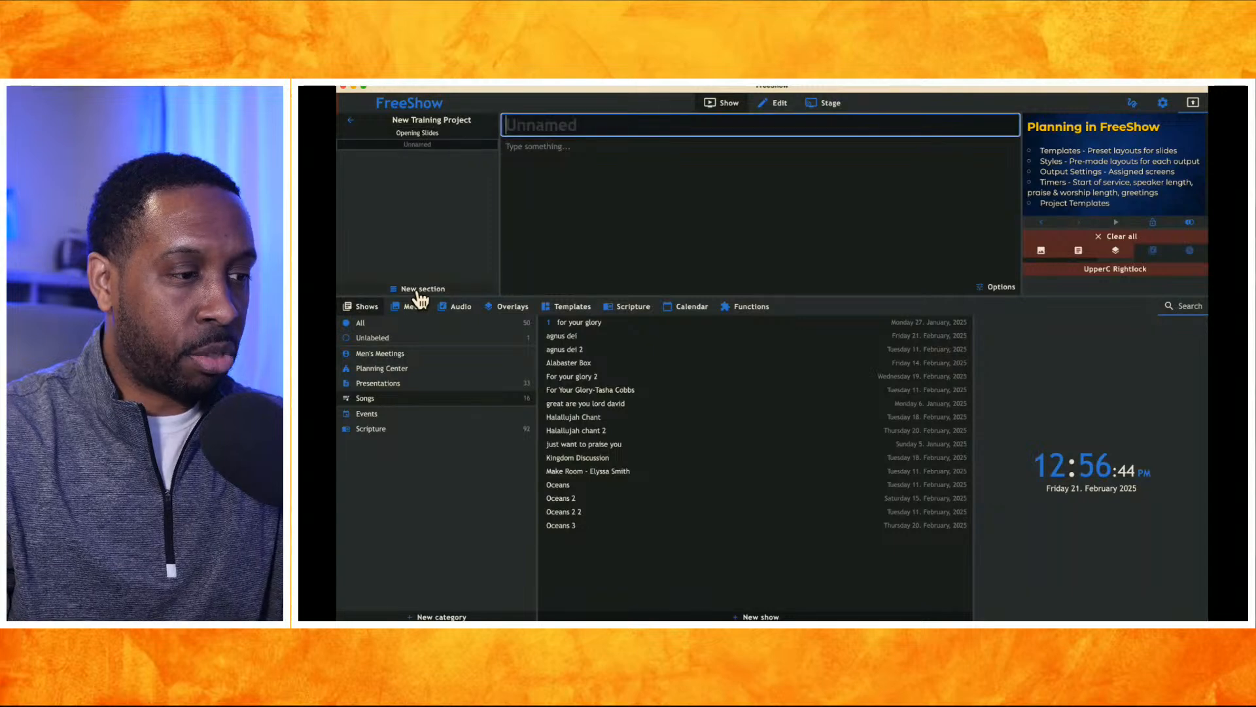
type("Woe")
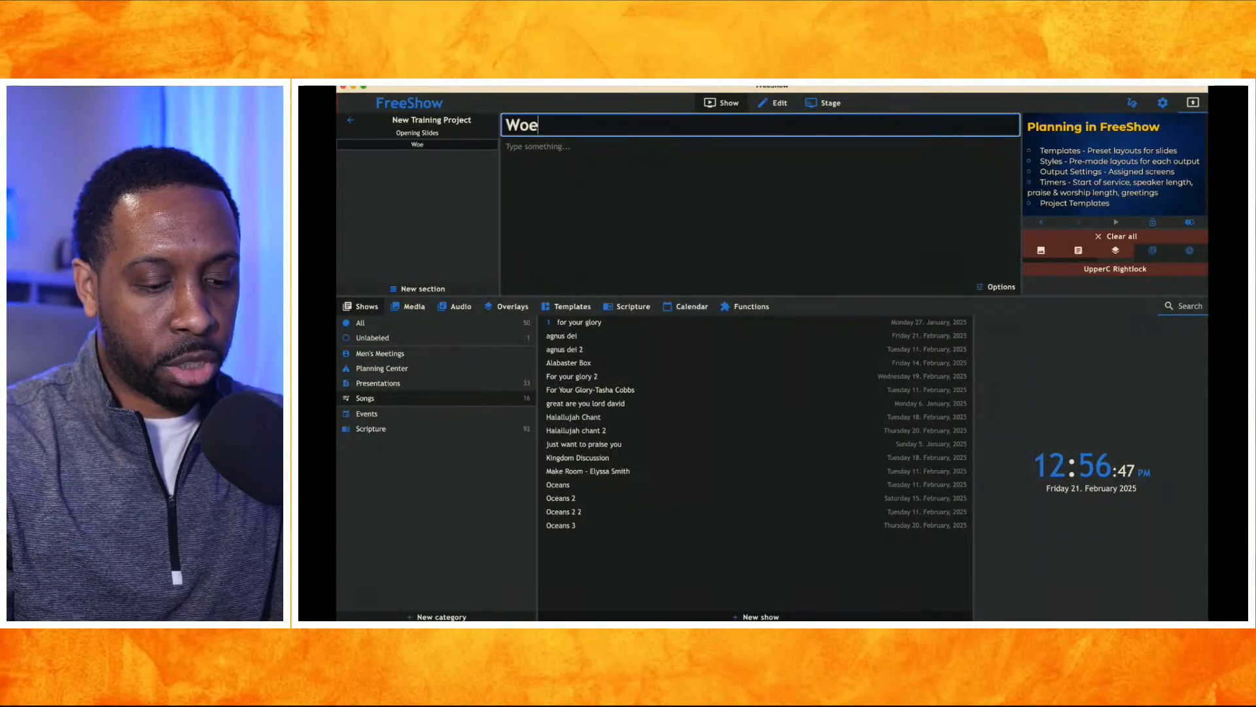
key("BackSpace")
type("rshi")
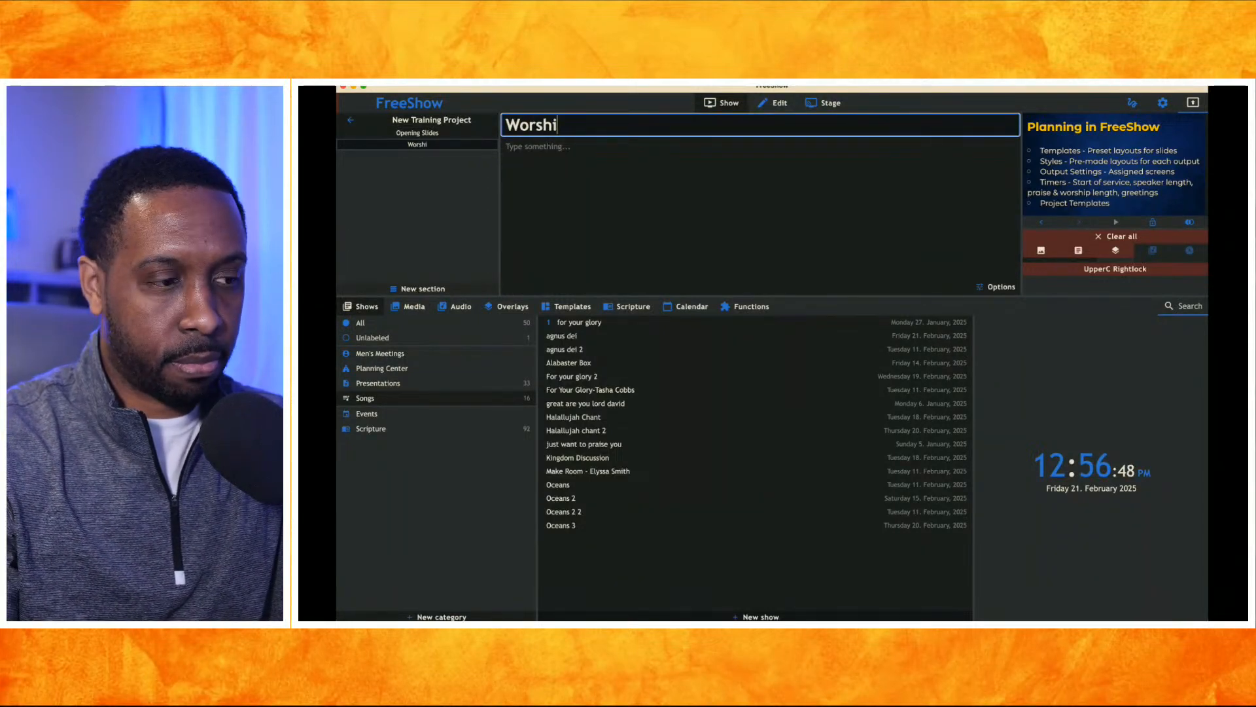
type("p Time")
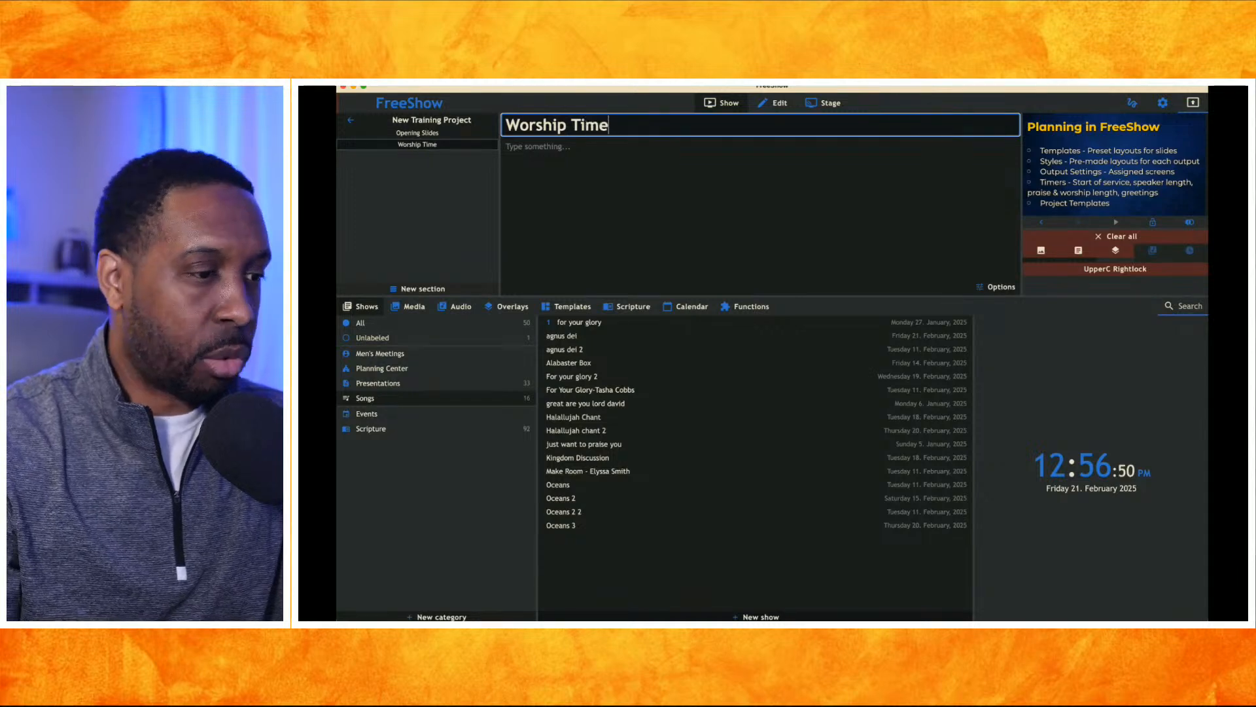
key("Return")
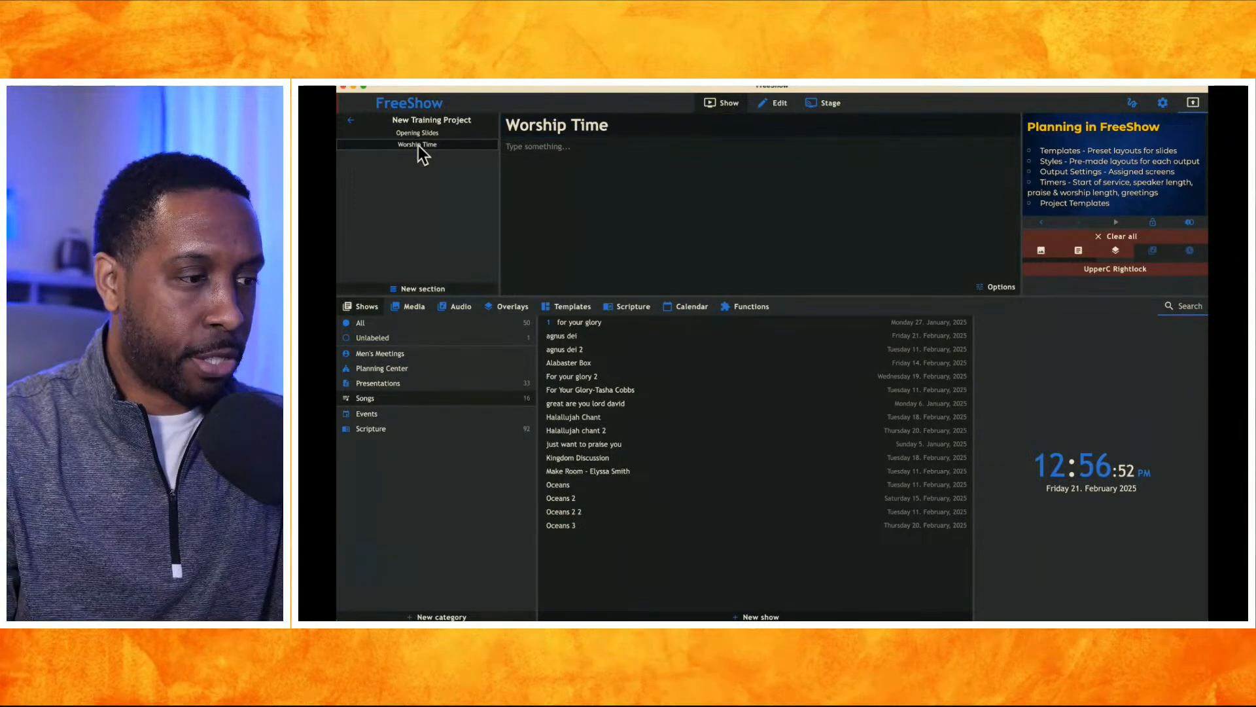
Add a section named Sermon below Worship Time
left_click(420, 289)
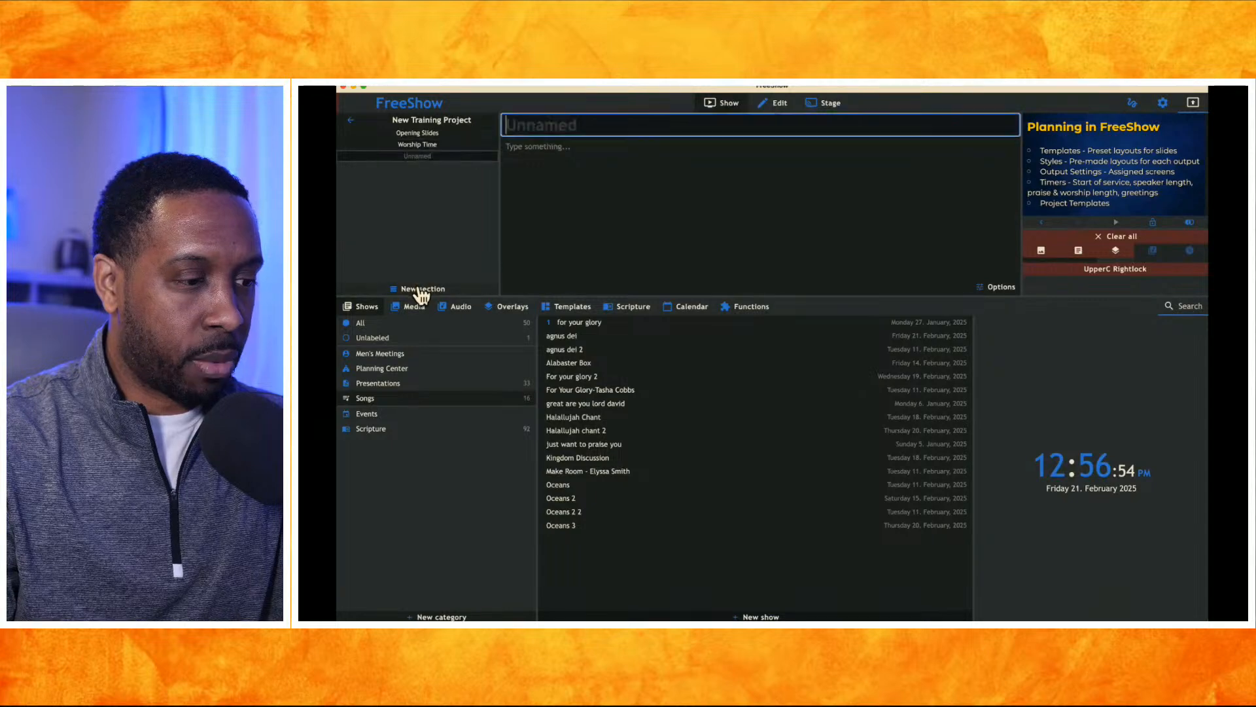
type("S")
key("BackSpace")
type("Servo")
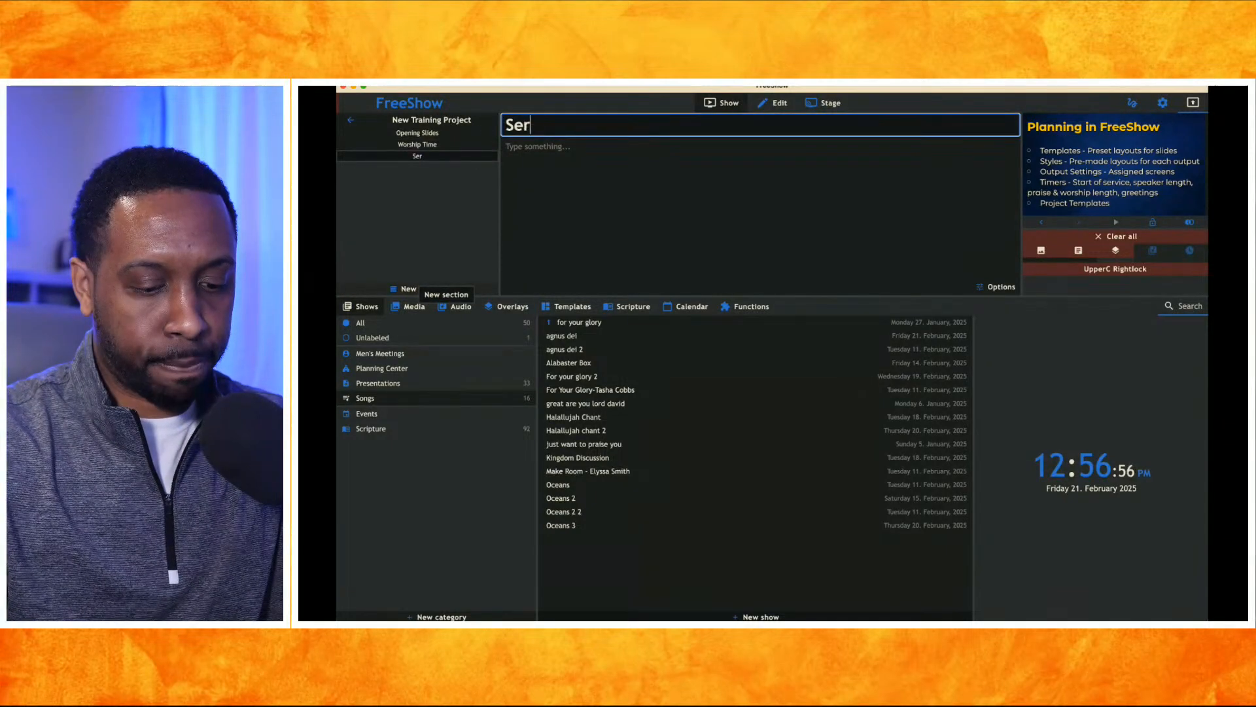
key("BackSpace")
key("BackSpace")
type("mon")
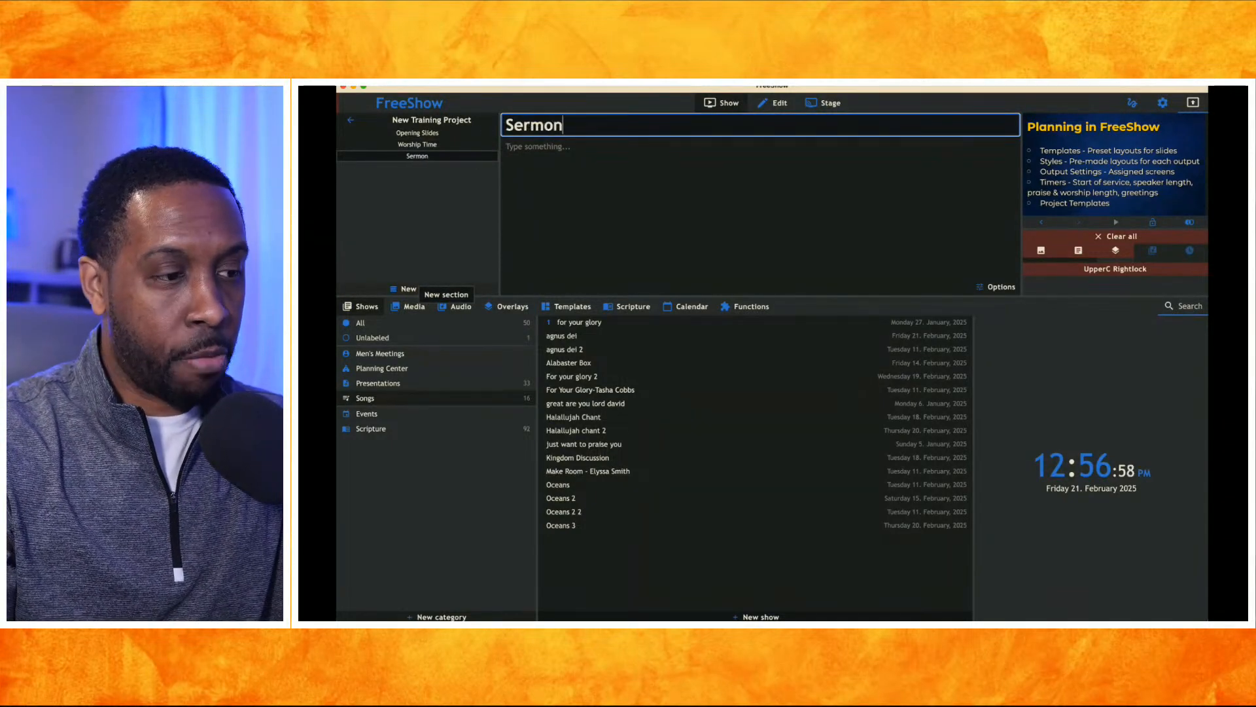
key("Return")
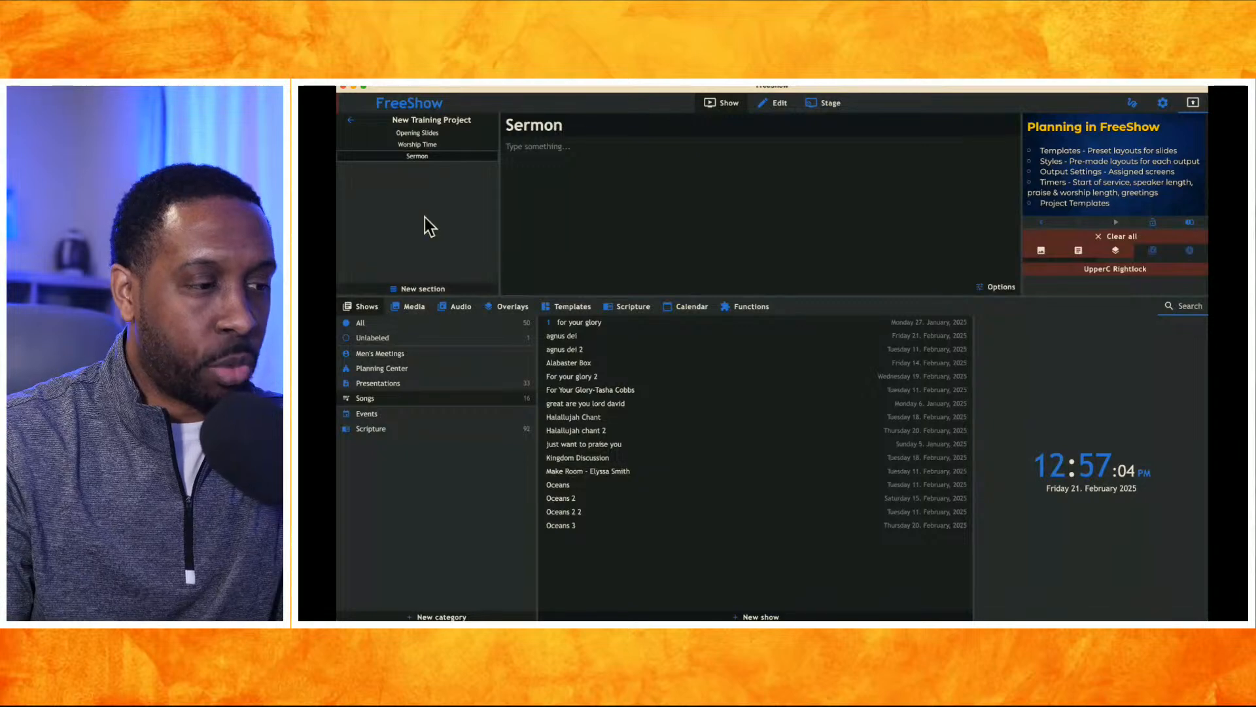
Add a section named Prayer below Sermon in New Training Project
left_click(419, 289)
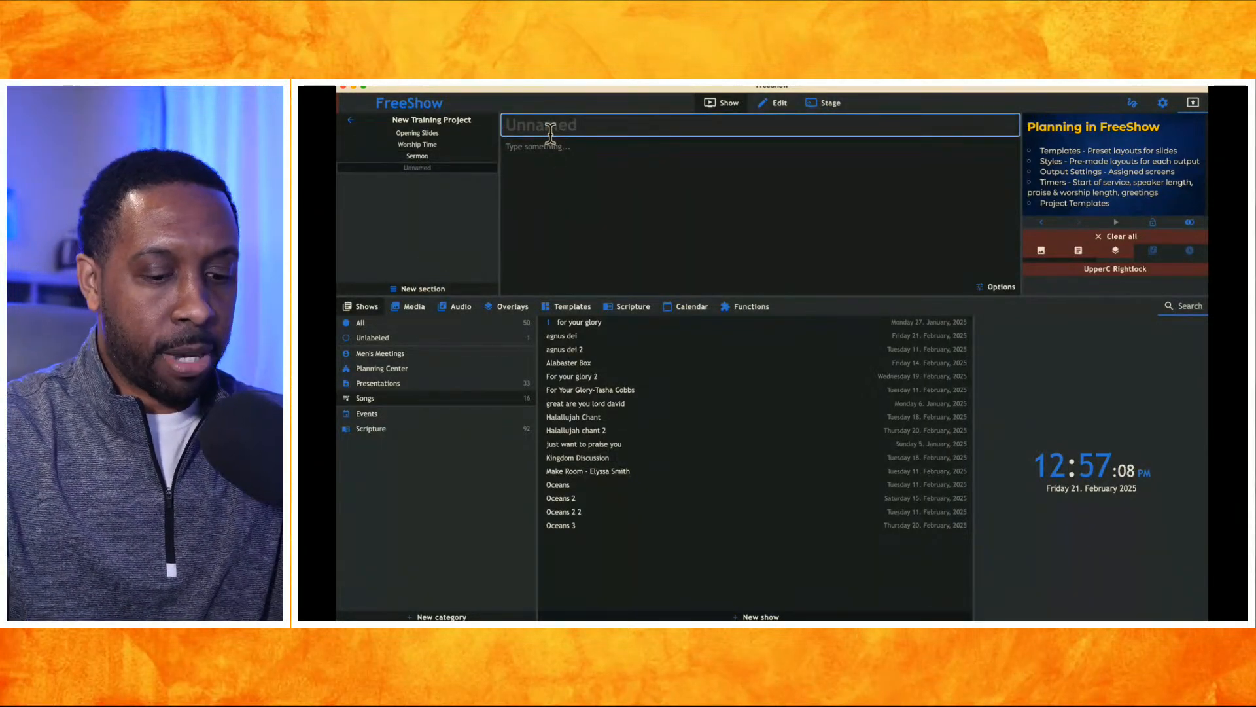
type("Prayer")
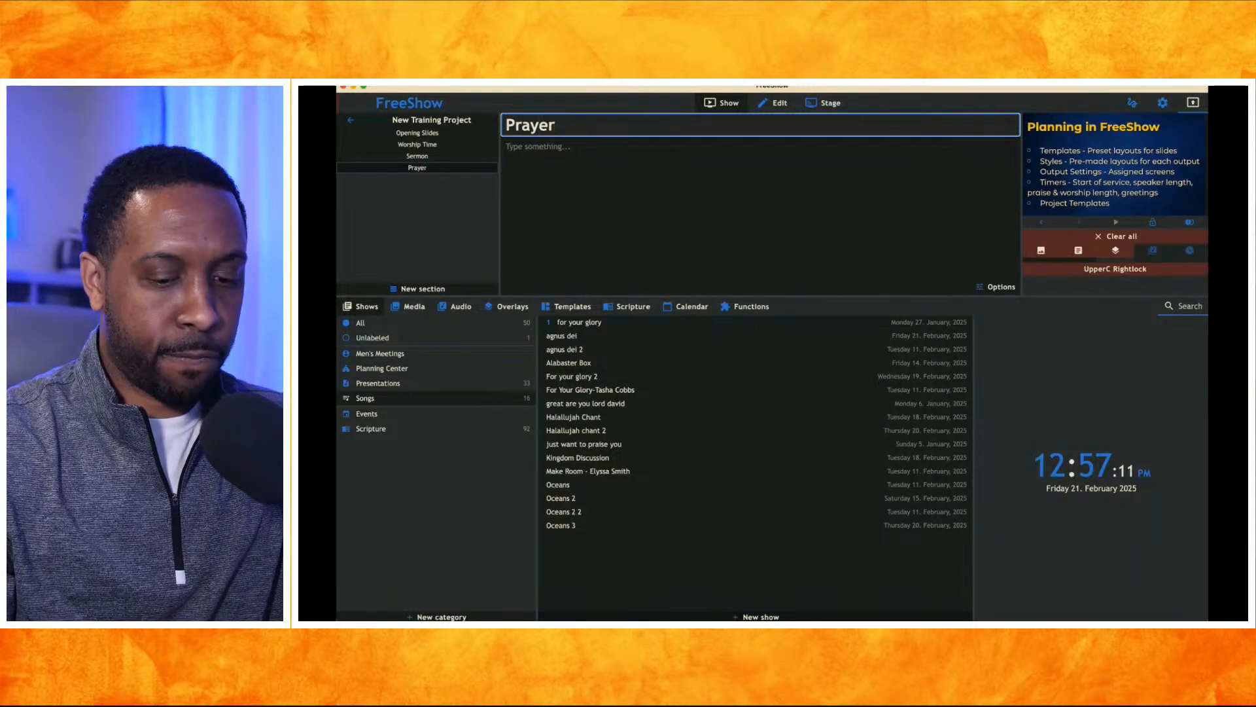
key("Return")
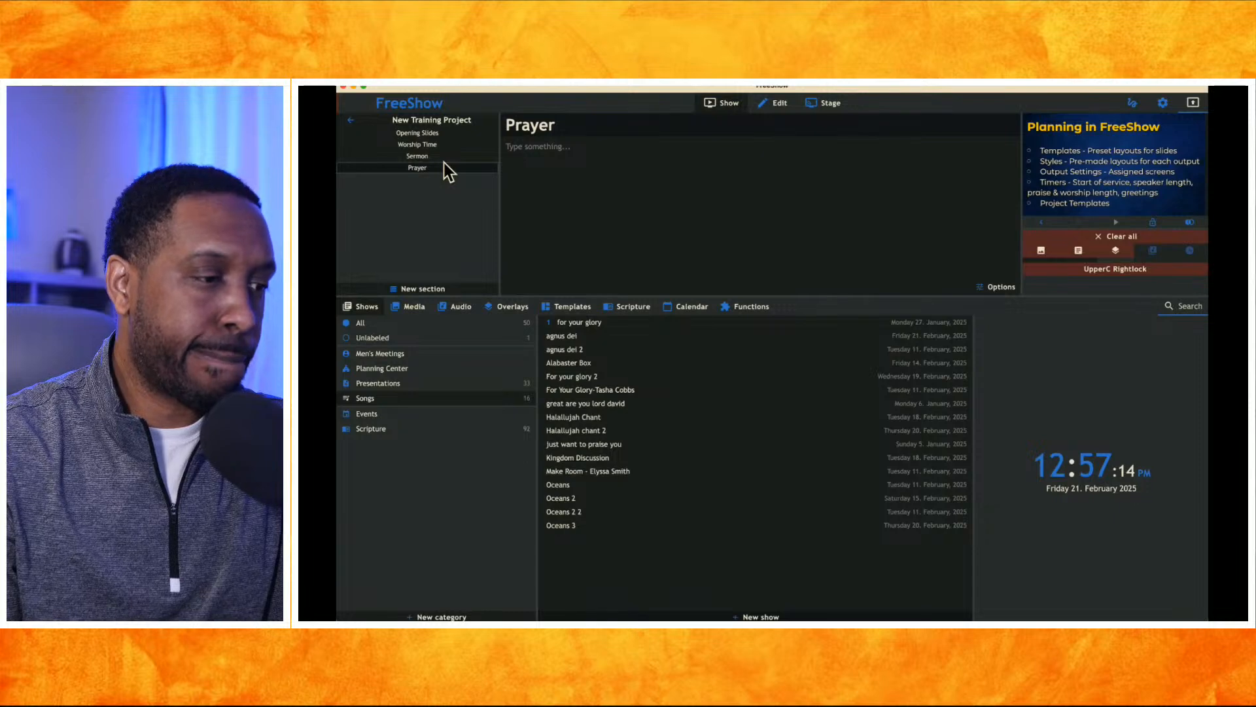
Add the Announcement Slides show from the Presentations category to the project and place it under the Opening Slides section
left_click(419, 134)
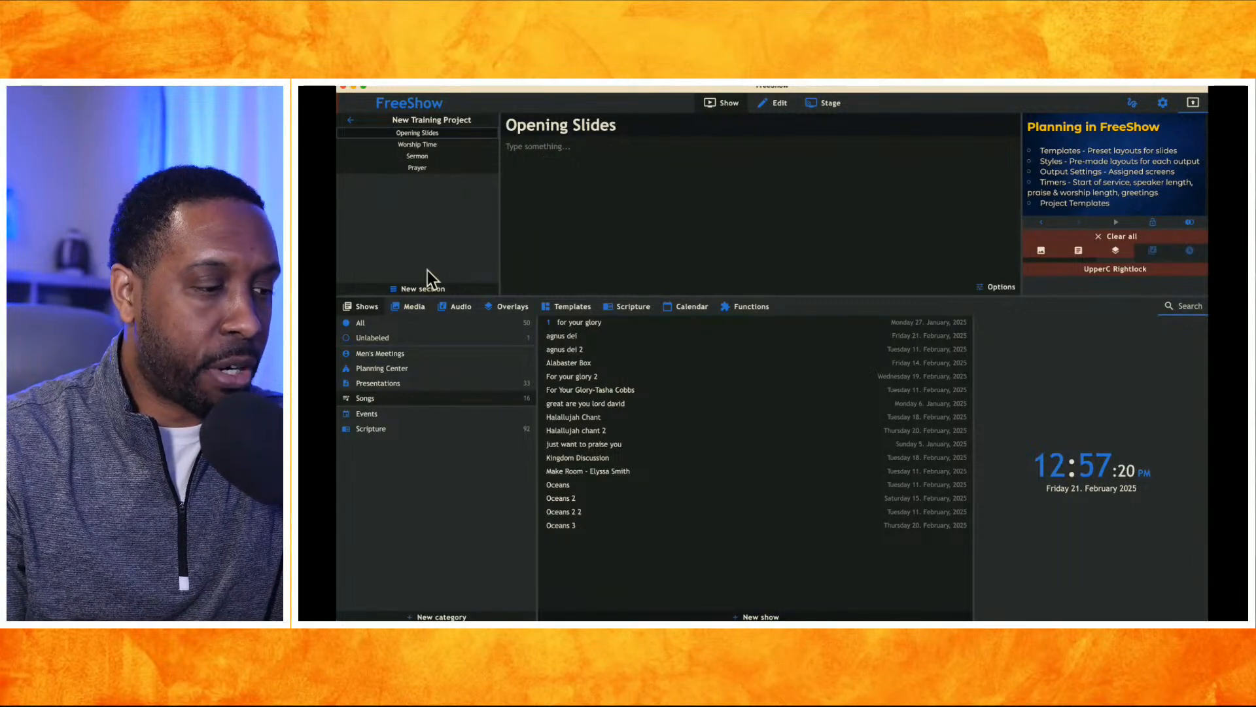
left_click(401, 383)
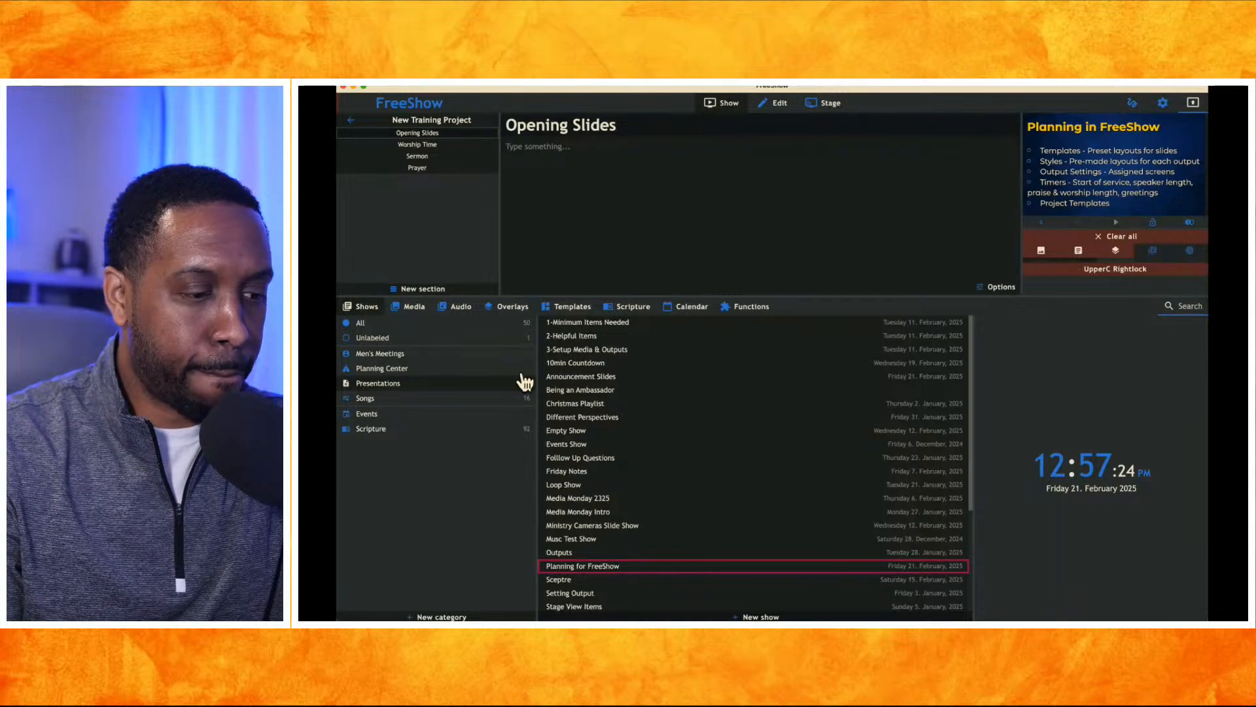
scroll(609, 480, "down", 3)
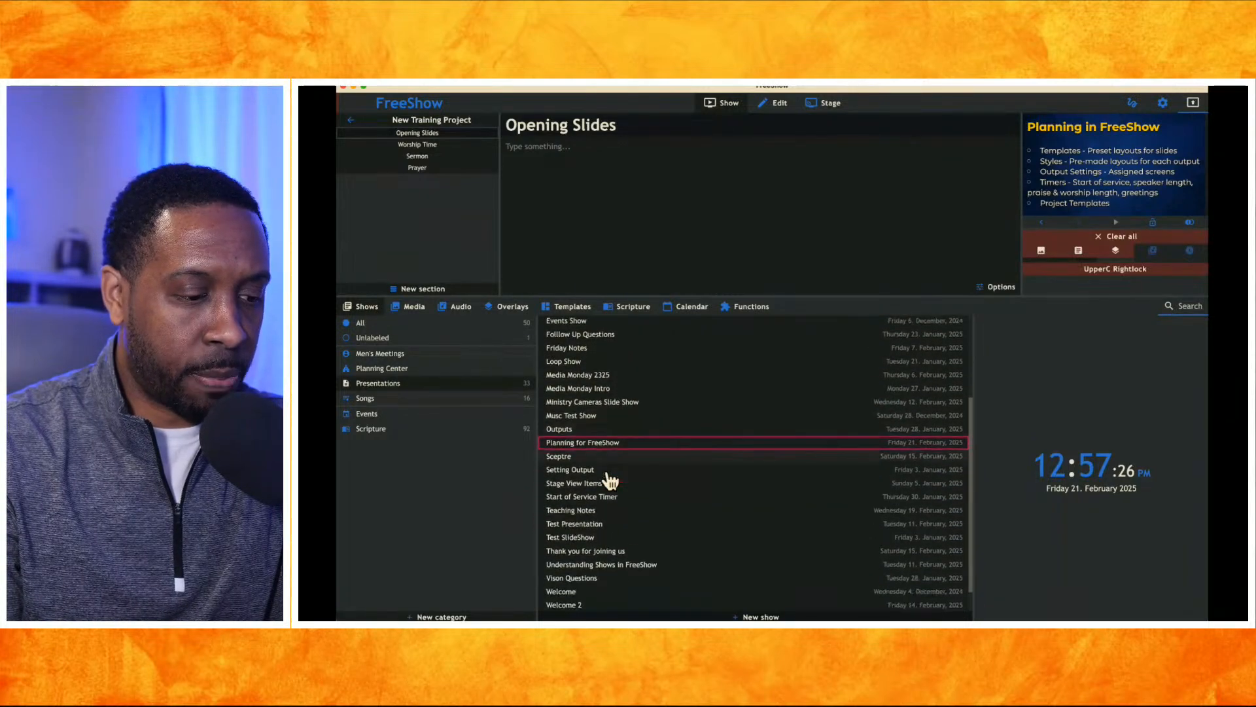
scroll(610, 481, "down", 1)
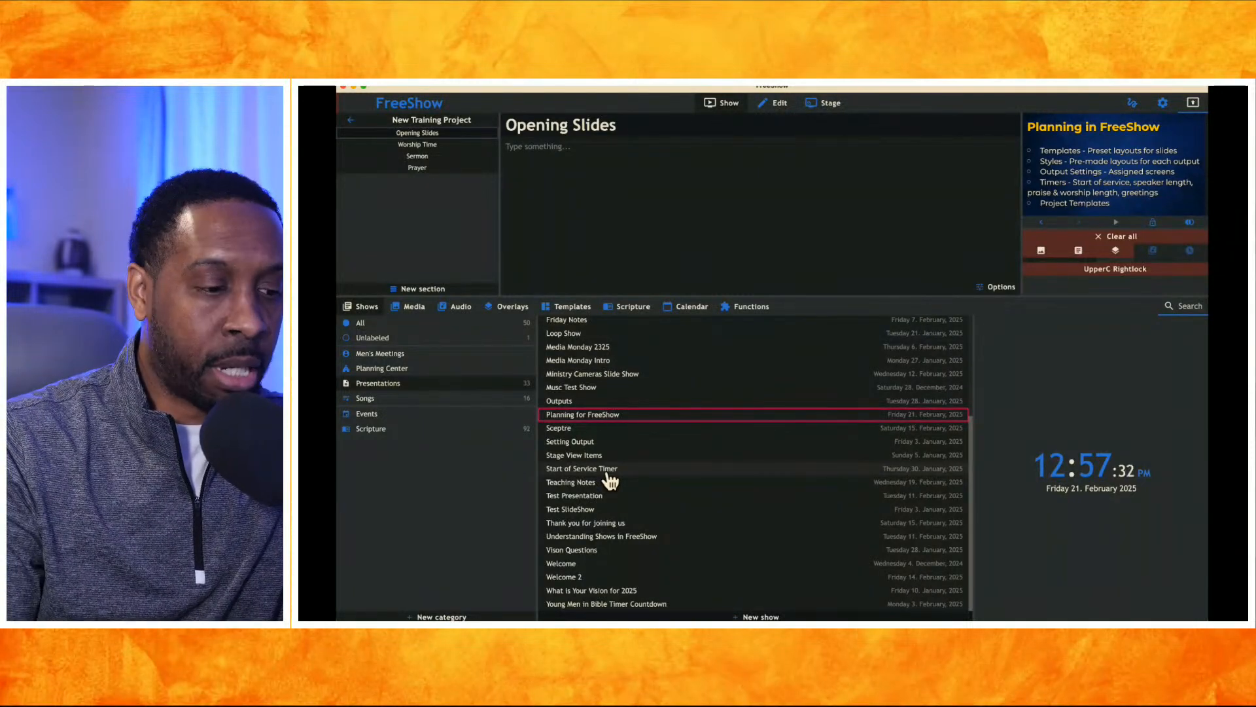
scroll(587, 414, "up", 5)
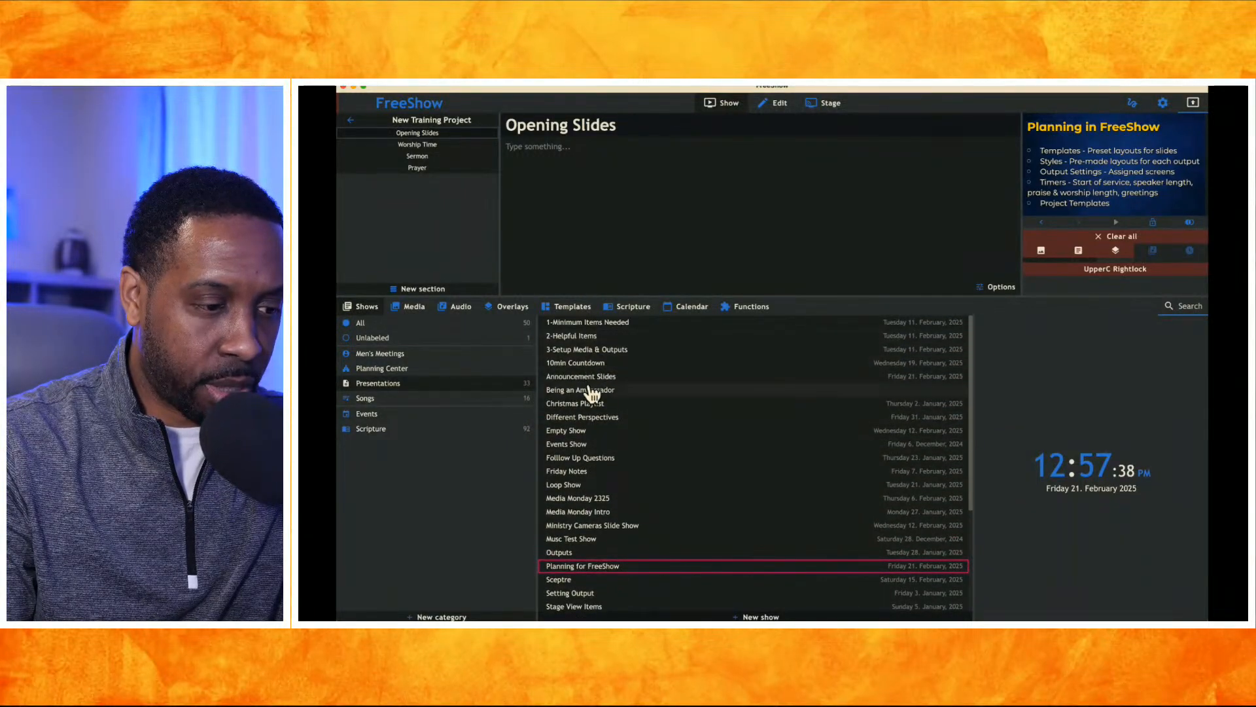
left_click_drag(581, 378, 450, 141)
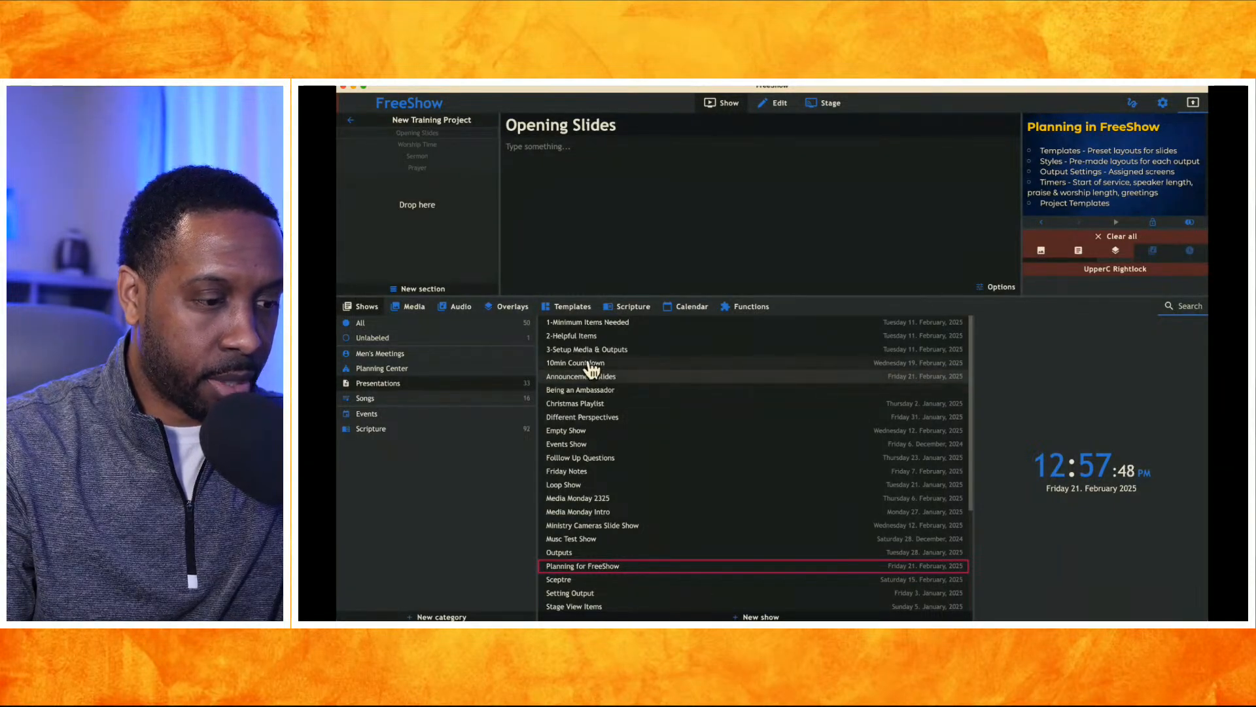
left_click_drag(586, 378, 445, 144)
left_click_drag(563, 379, 443, 246)
left_click_drag(393, 181, 392, 142)
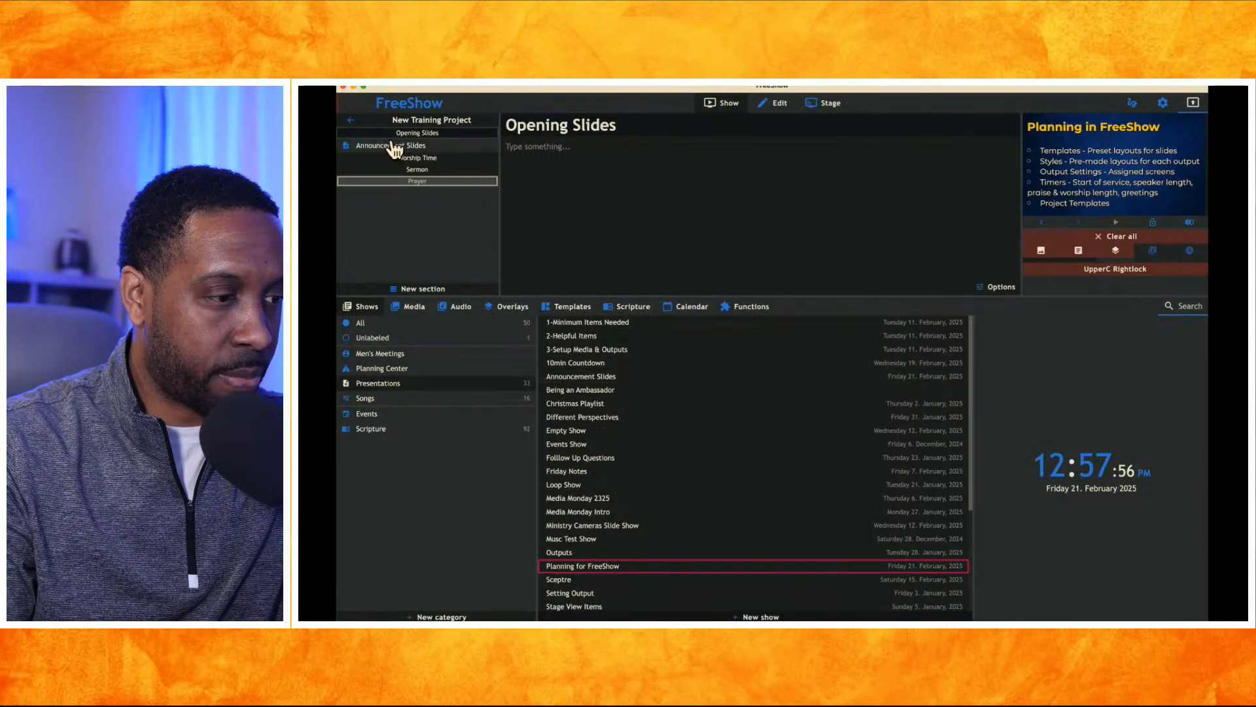
left_click(409, 226)
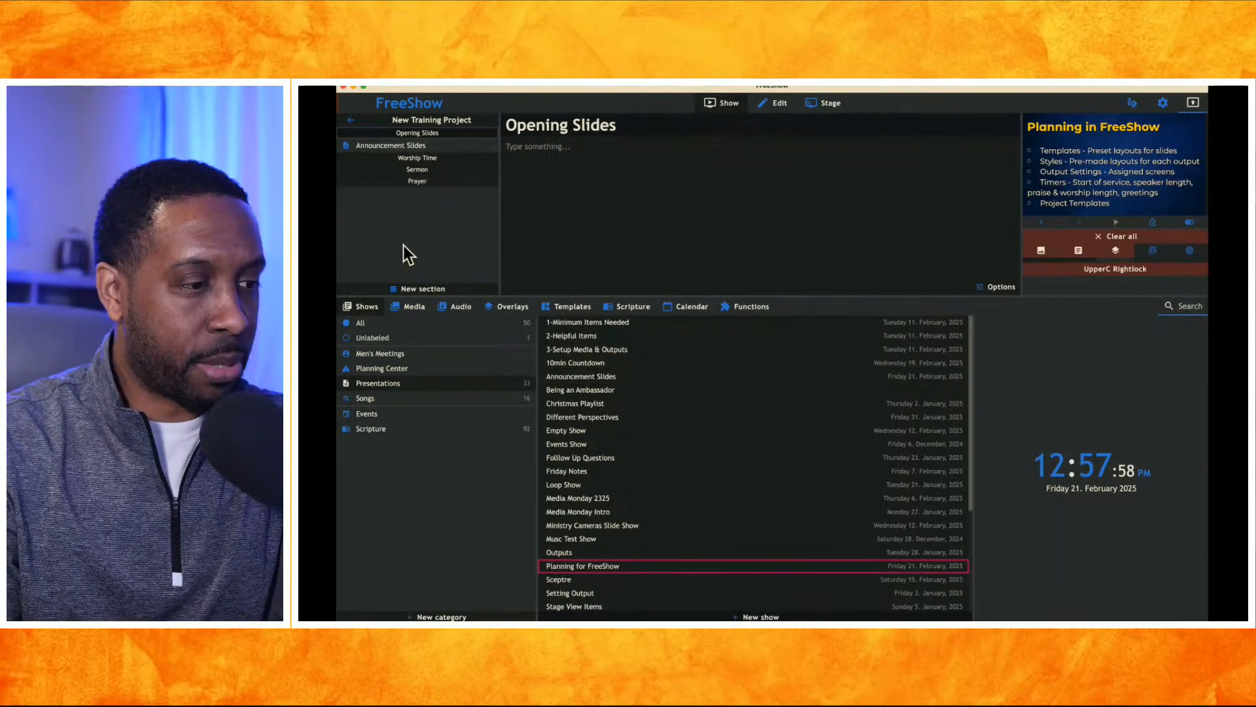
Add the song Oceans 3 to the project and place it under the Worship Time section
left_click(414, 146)
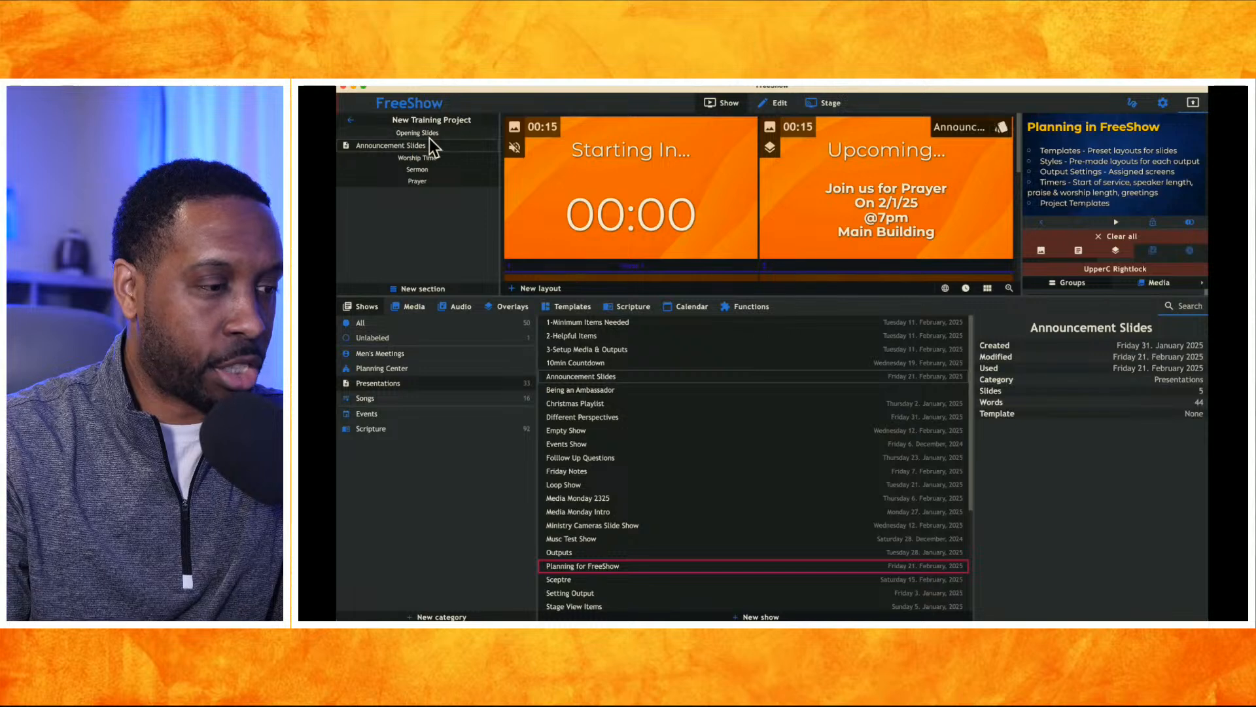
left_click(433, 158)
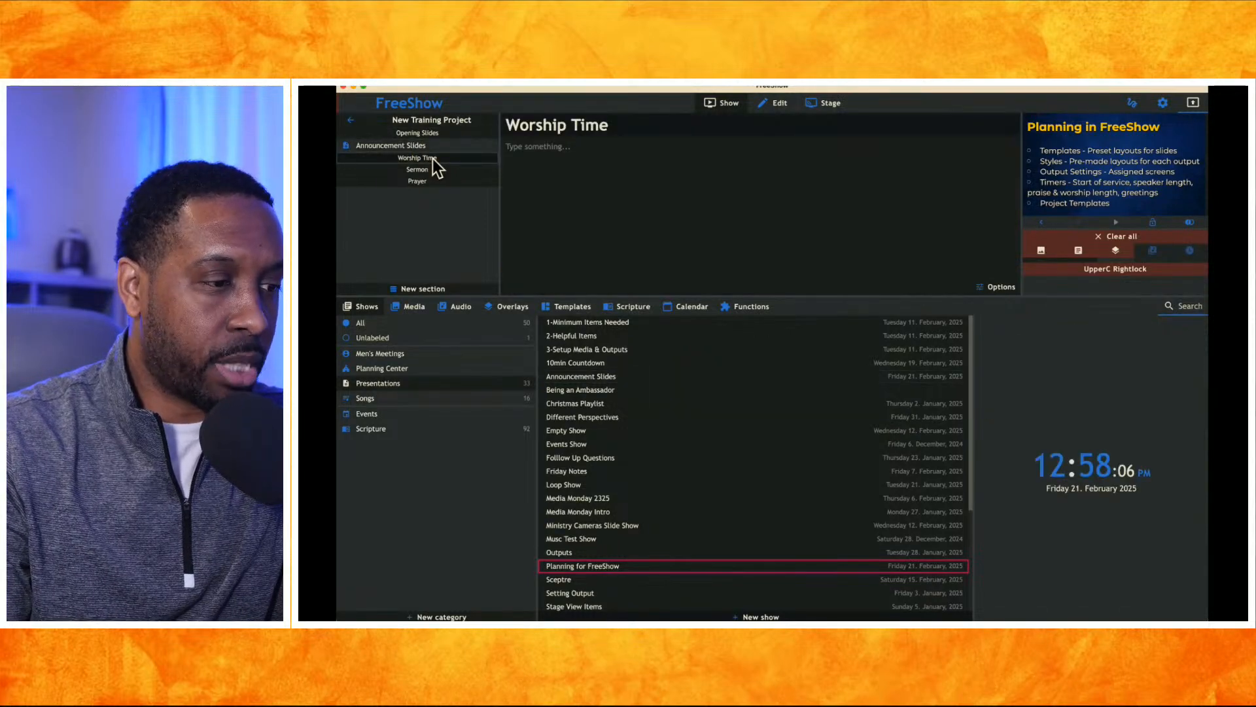
left_click(373, 399)
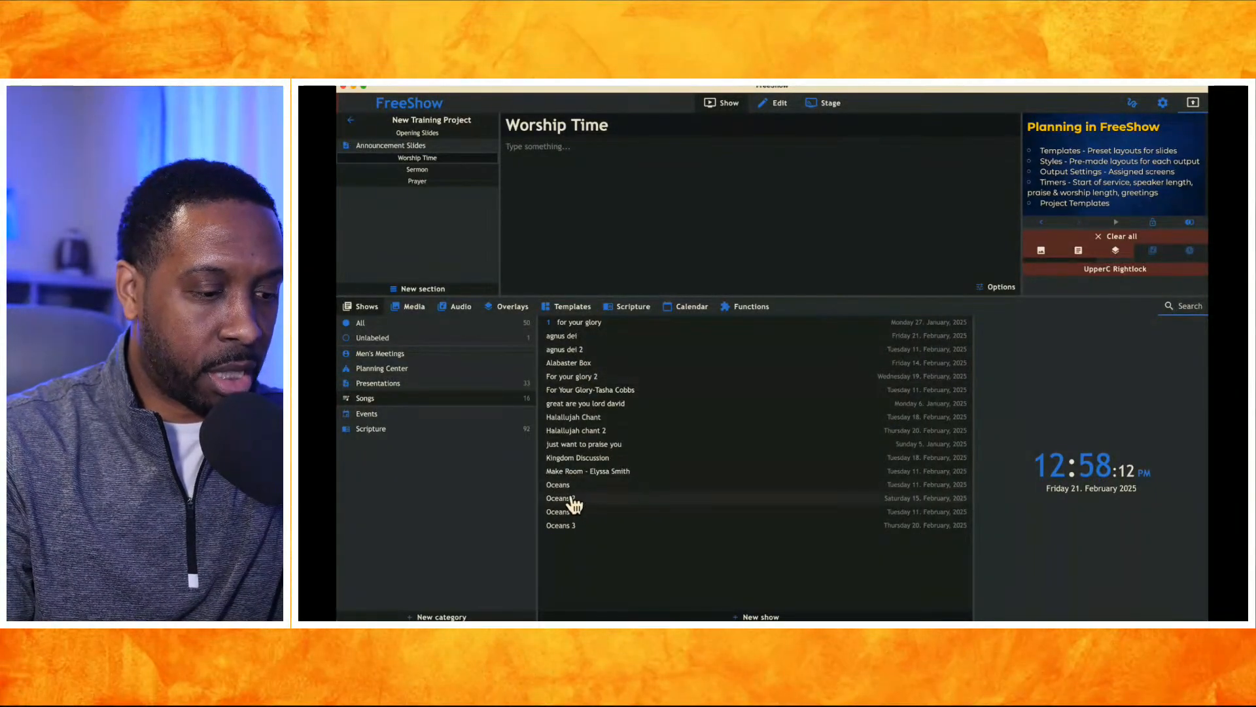
left_click_drag(569, 527, 429, 253)
left_click_drag(375, 197, 402, 168)
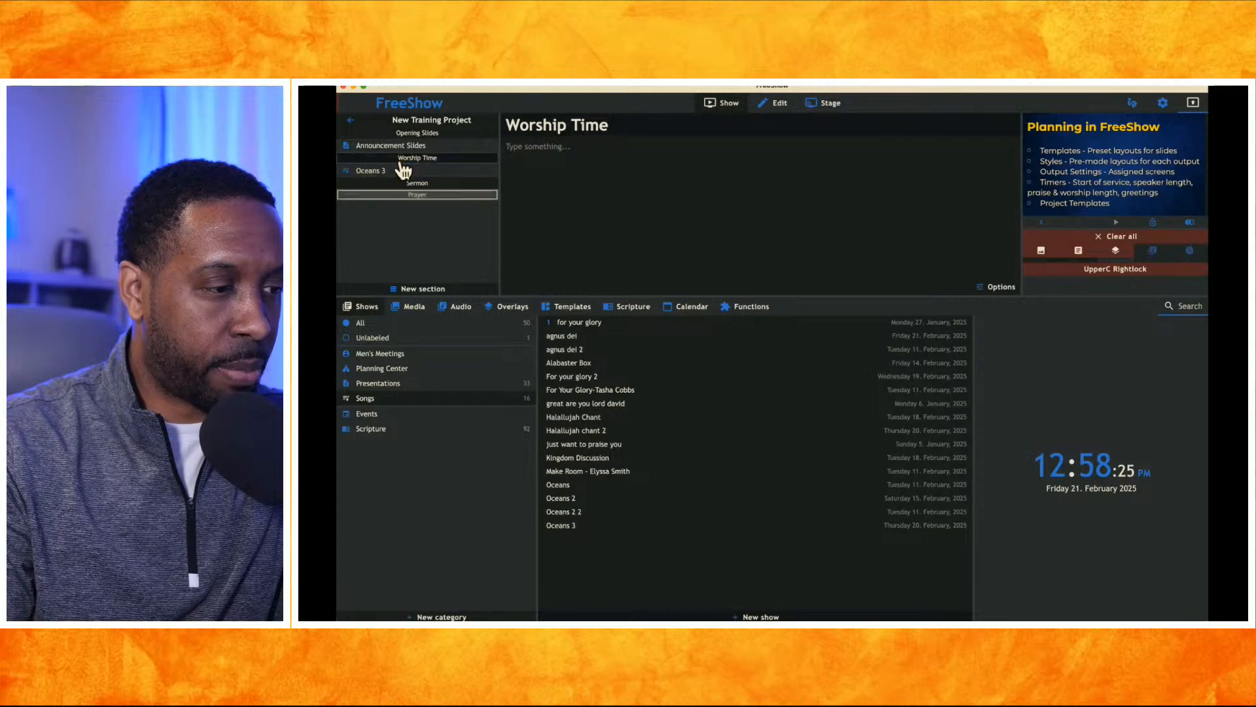
Select the Sermon section and look over the sources and file formats available for import
left_click(431, 182)
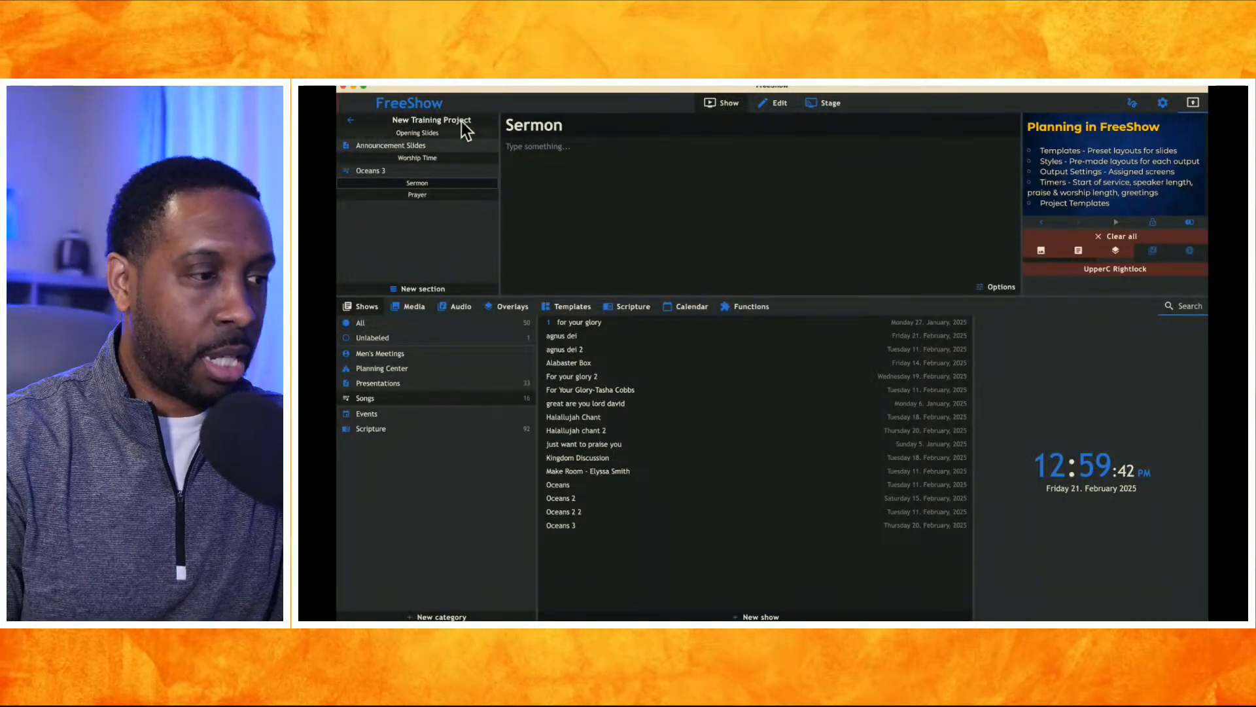
left_click(418, 85)
left_click(412, 98)
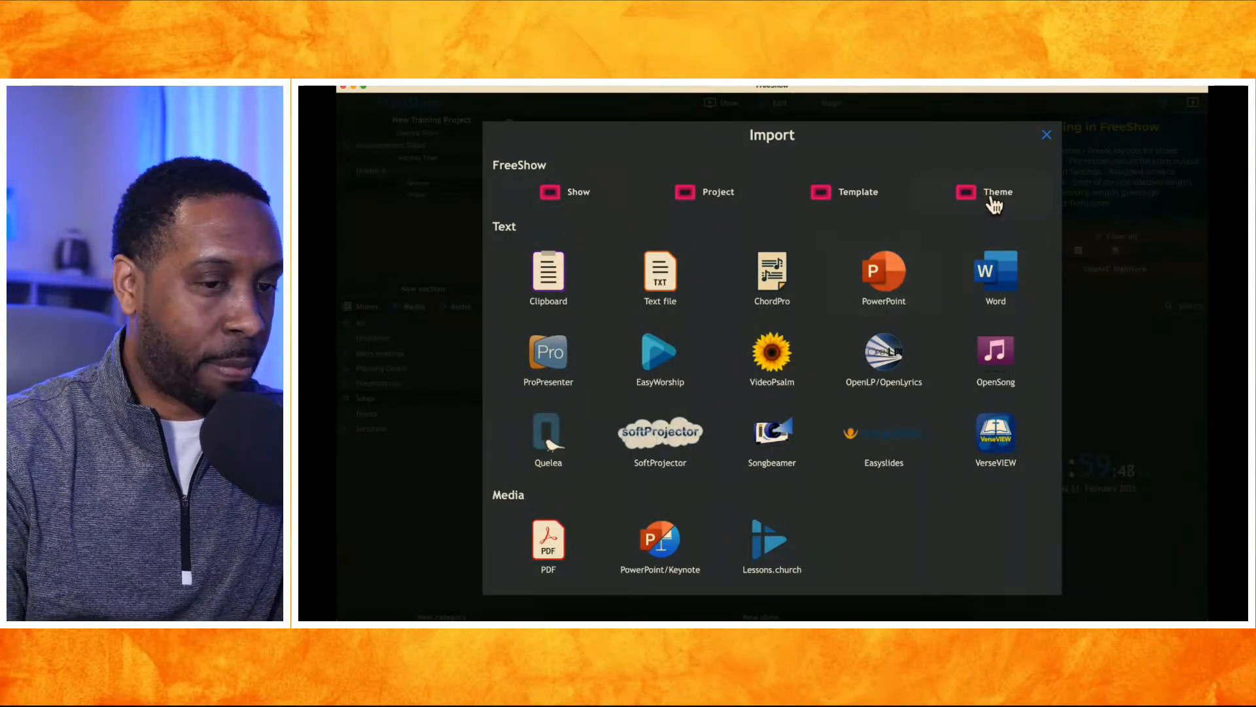
left_click(1047, 135)
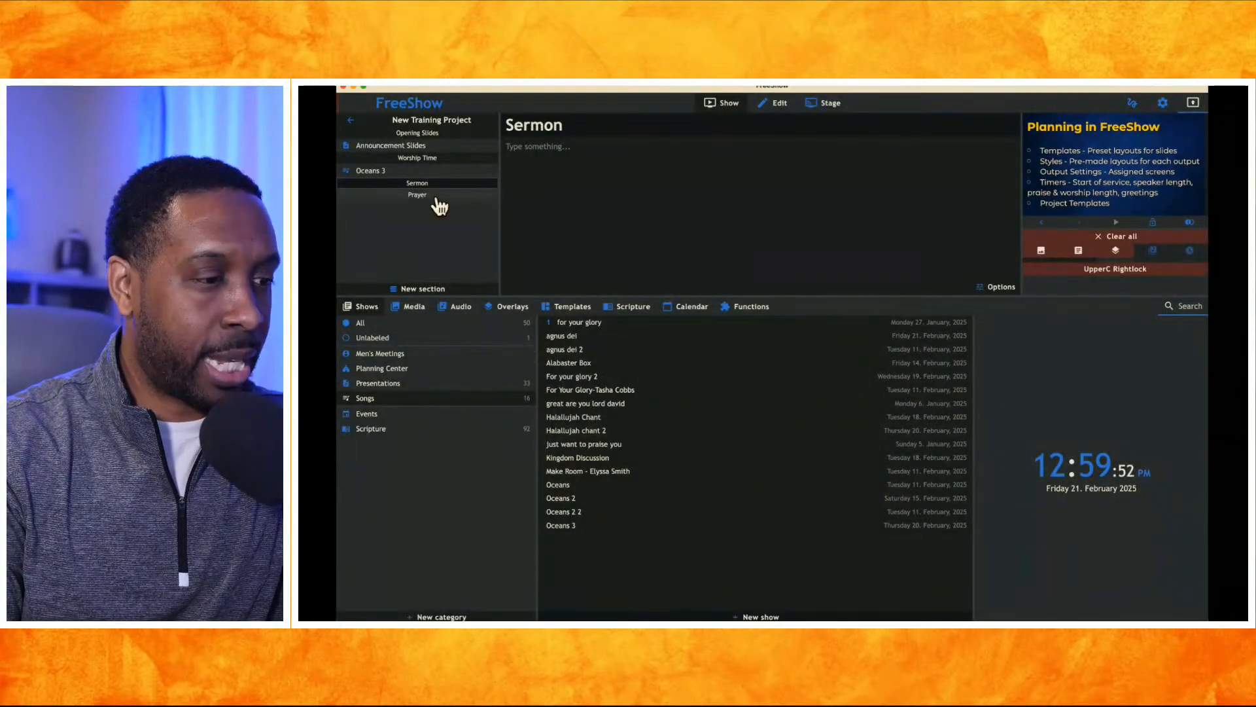
View Announcement Slides in the slide editor and return to the show view
left_click(776, 105)
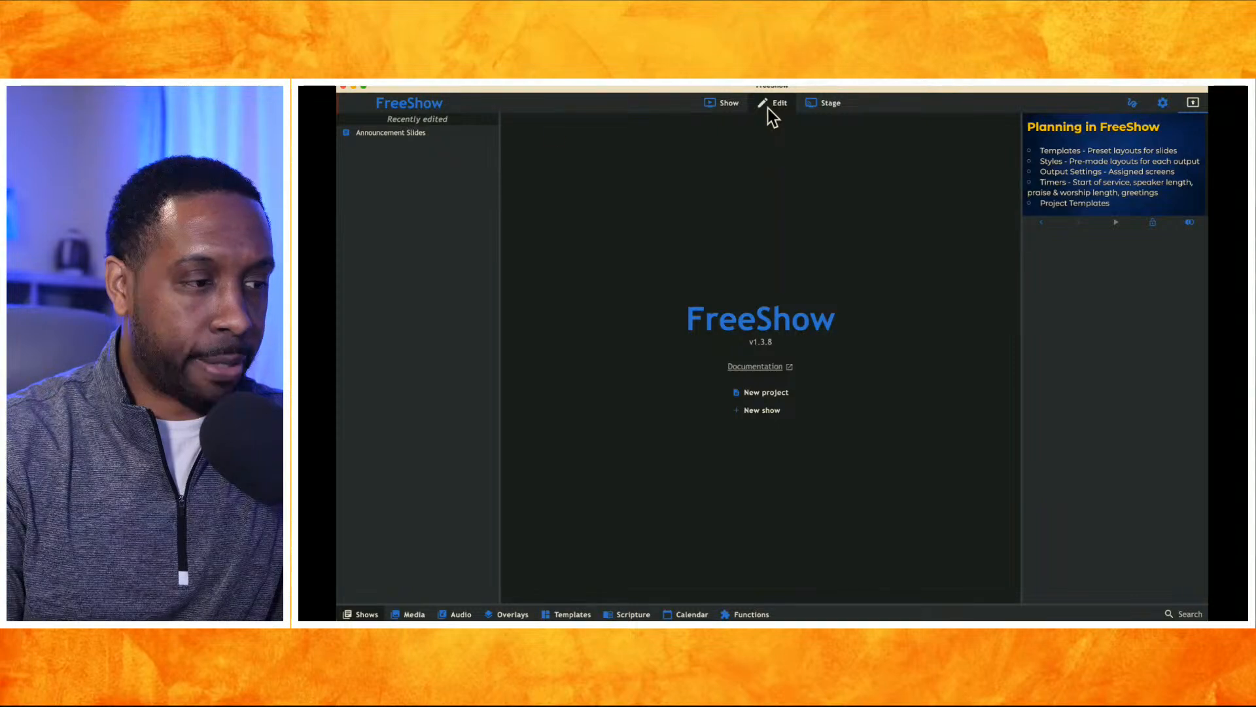
left_click(410, 132)
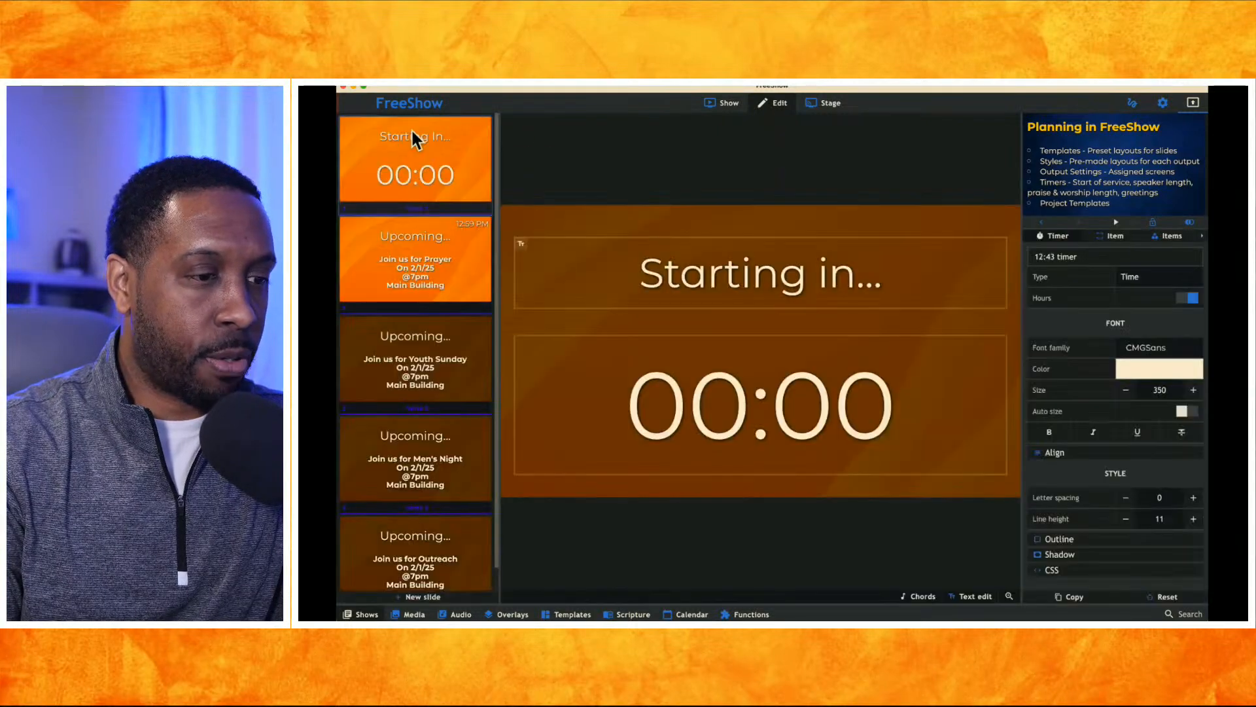
left_click(725, 103)
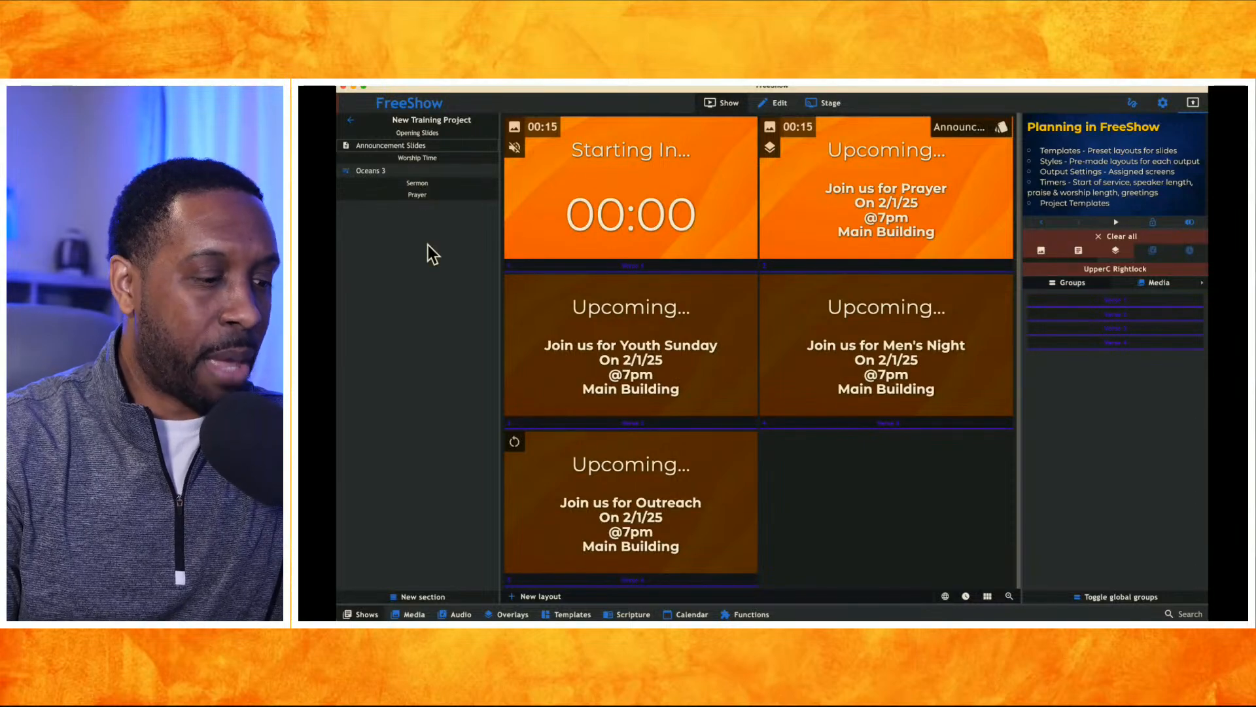
Create a show from Nehemiah 2:2-11 in the New American Standard Bible 2020 and place it under the Sermon section
left_click(628, 614)
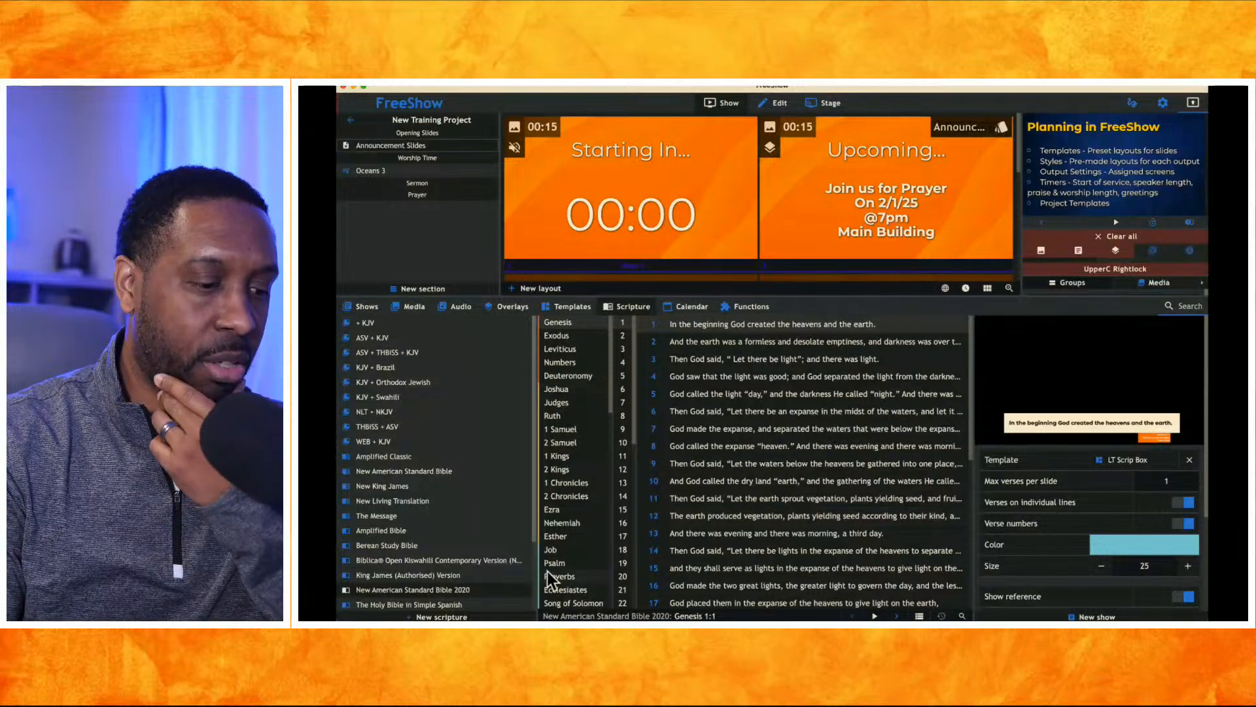
left_click(569, 526)
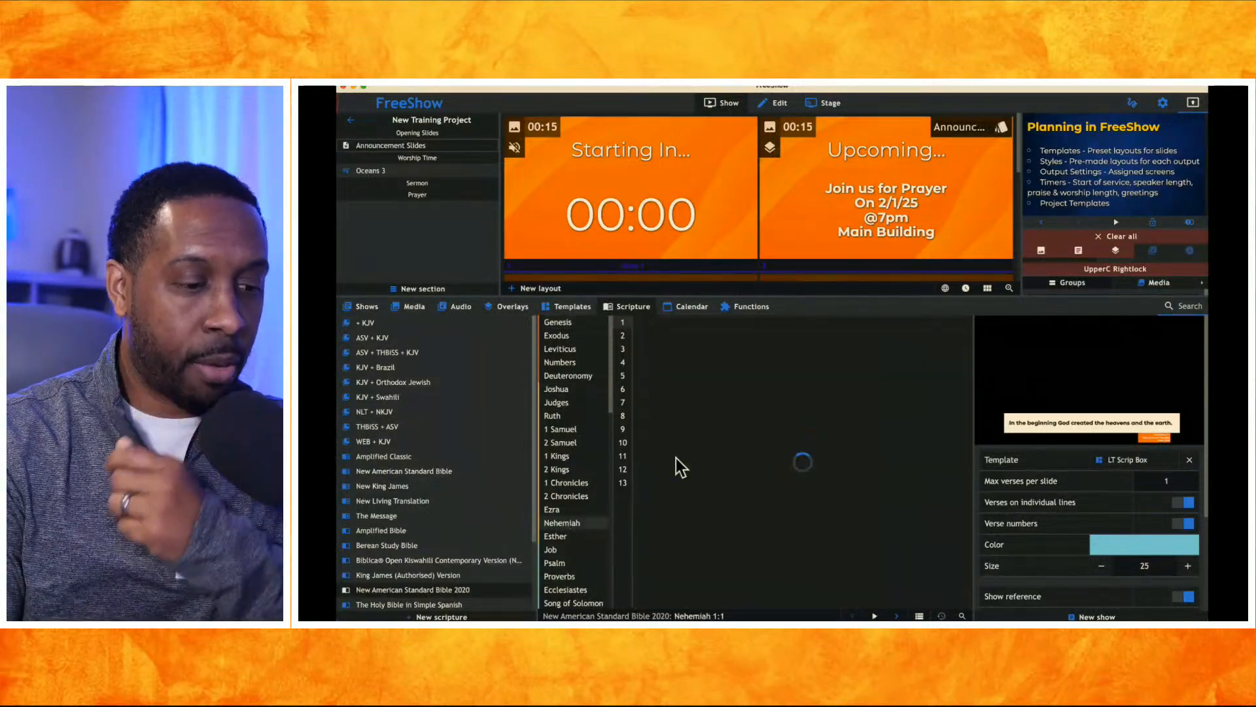
left_click(632, 337)
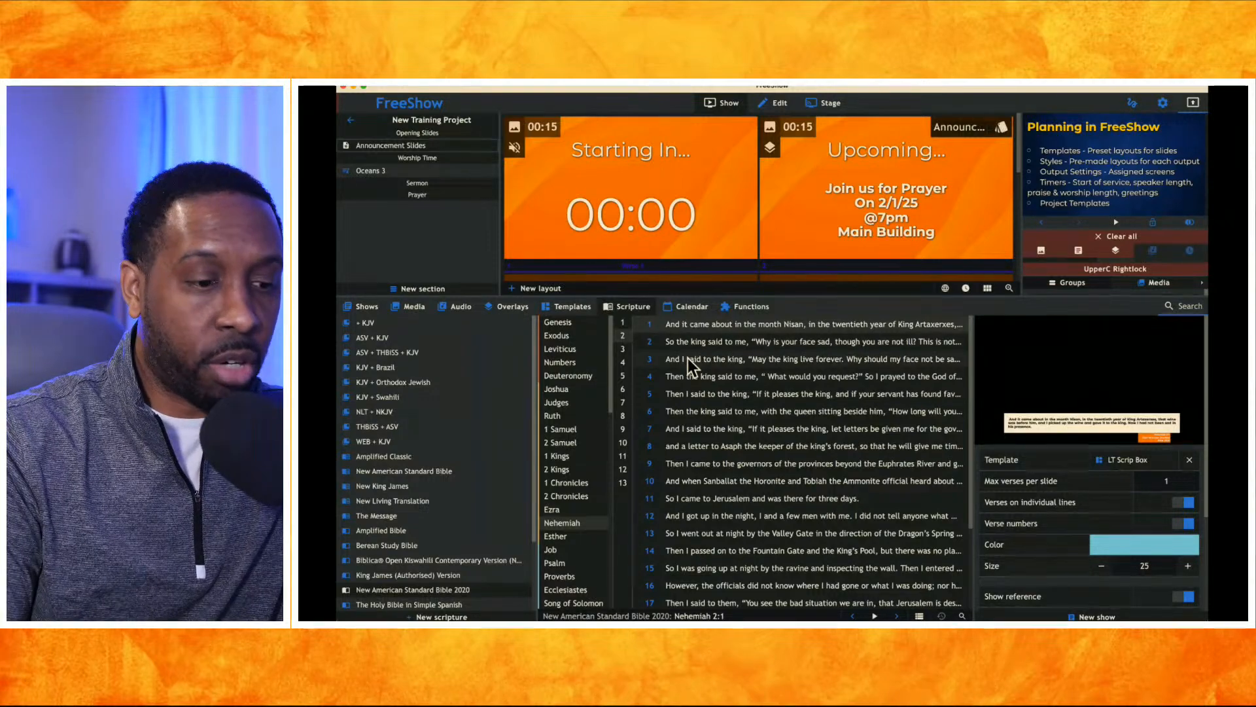
left_click(723, 341)
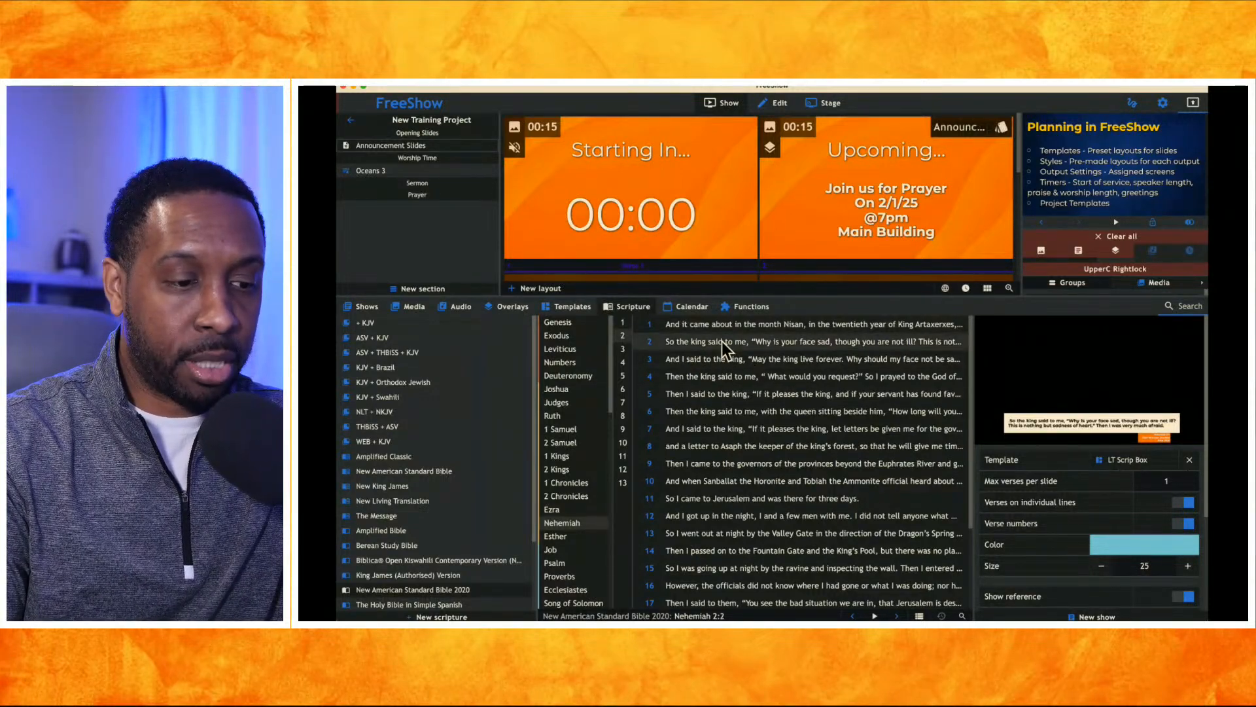
left_click(713, 497, "shift")
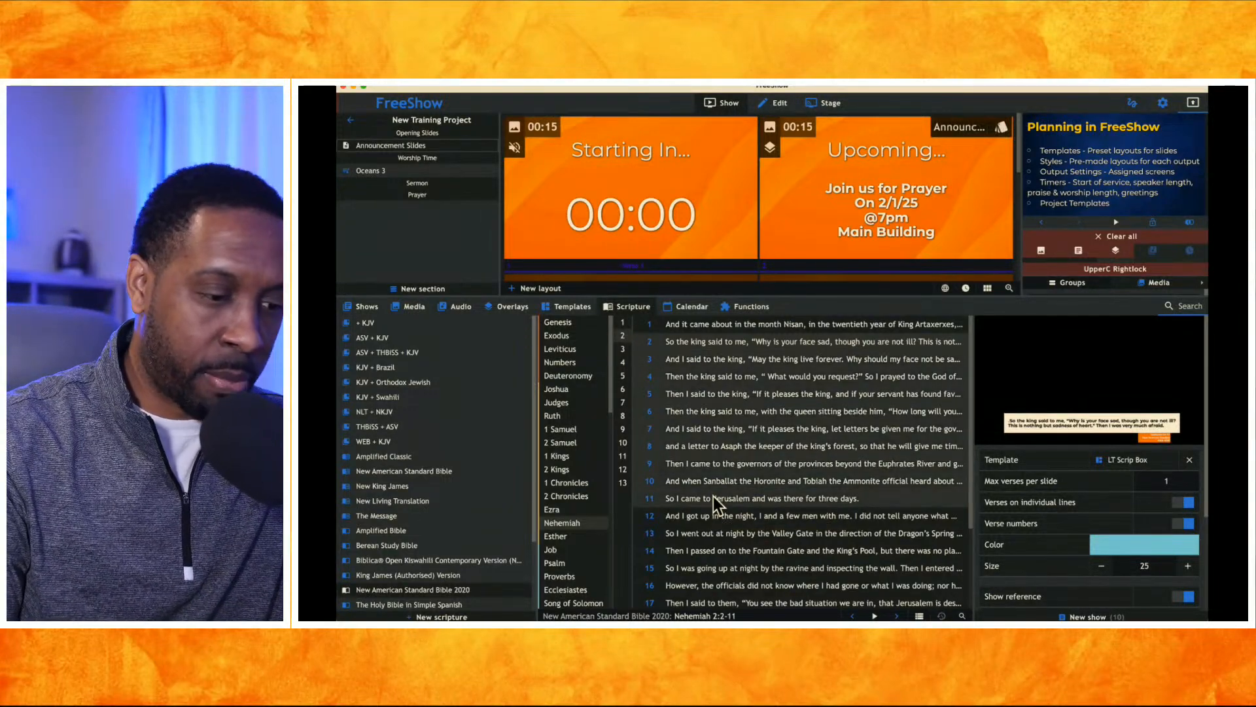
right_click(719, 433)
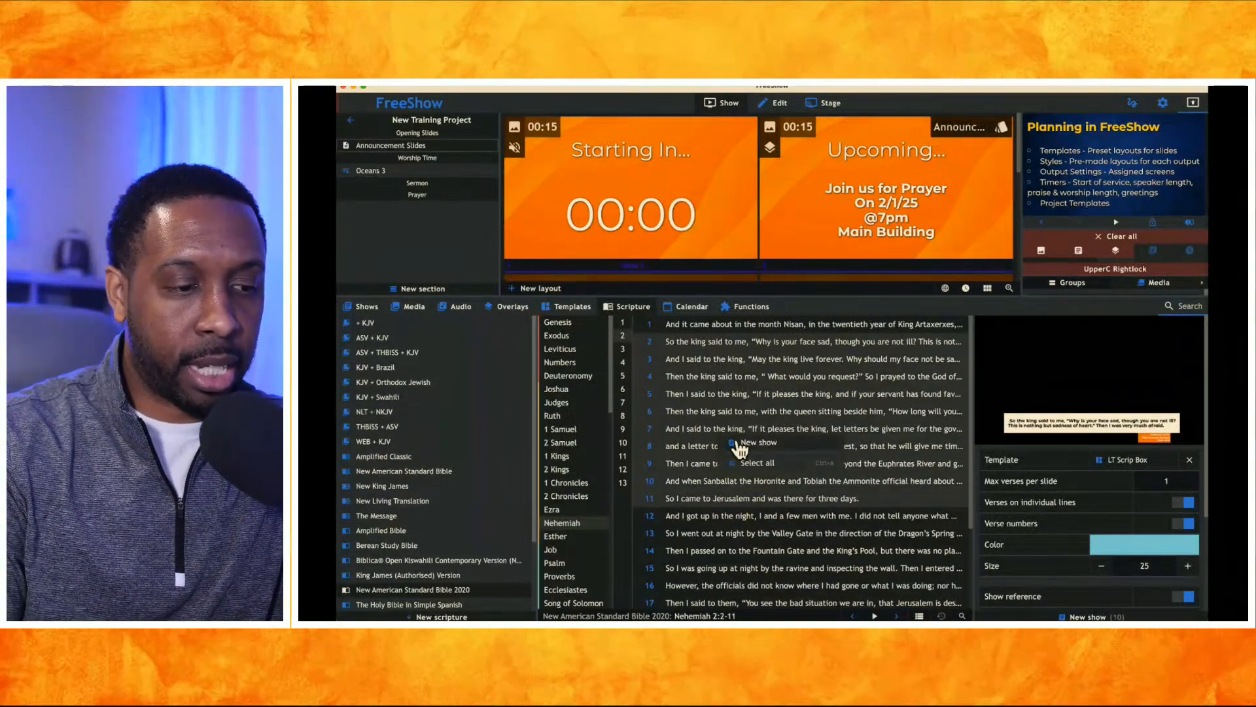
left_click(737, 441)
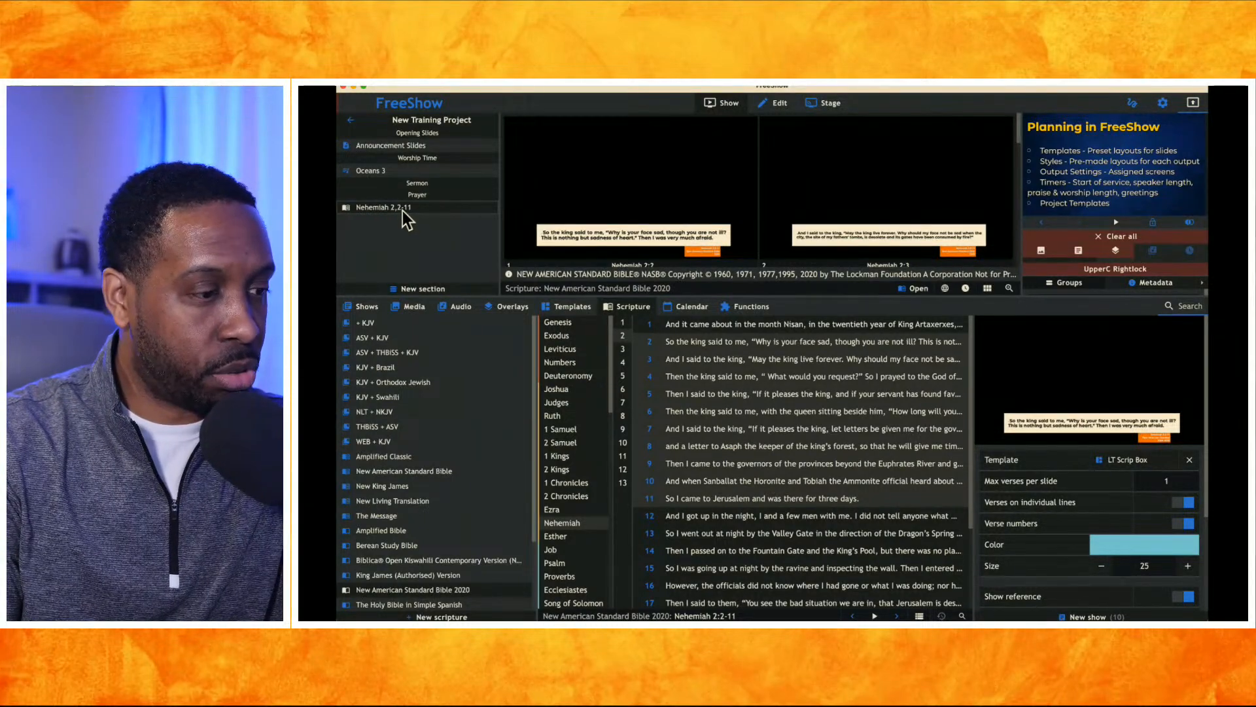
left_click_drag(400, 210, 397, 194)
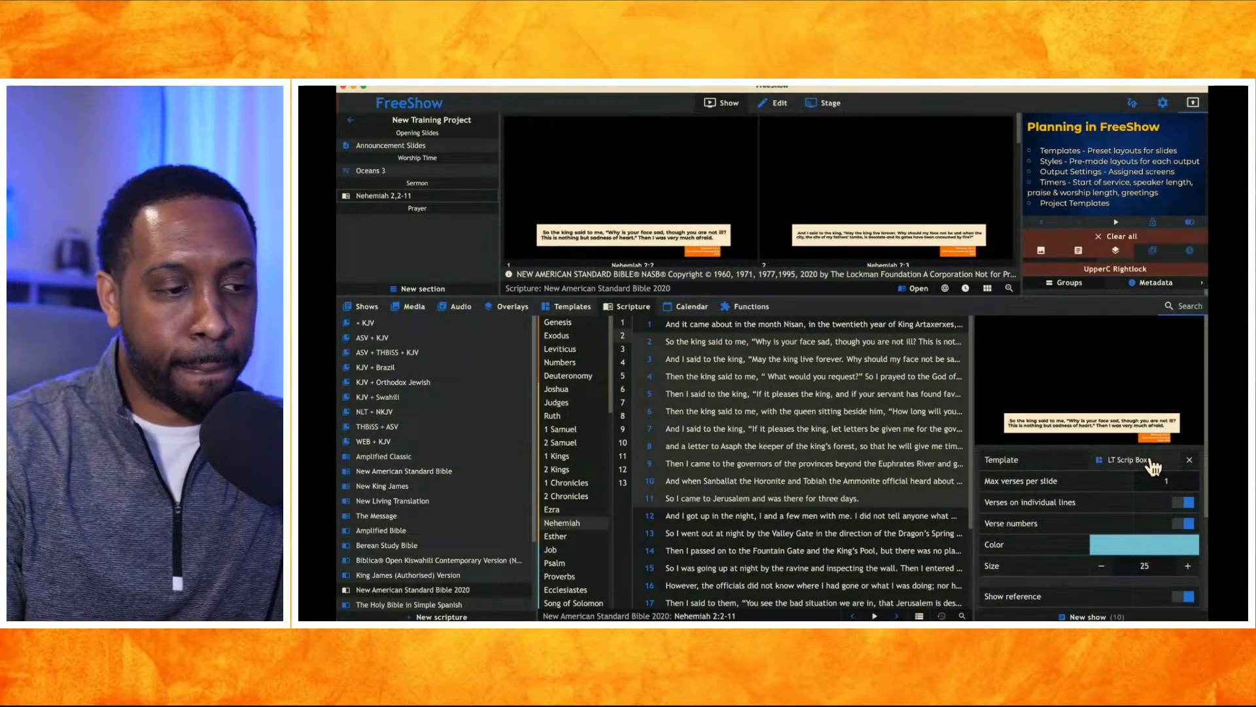
Output the first Nehemiah slide and apply the Big-No Box 2 scripture template to the show and that slide
left_click(639, 182)
left_click(569, 306)
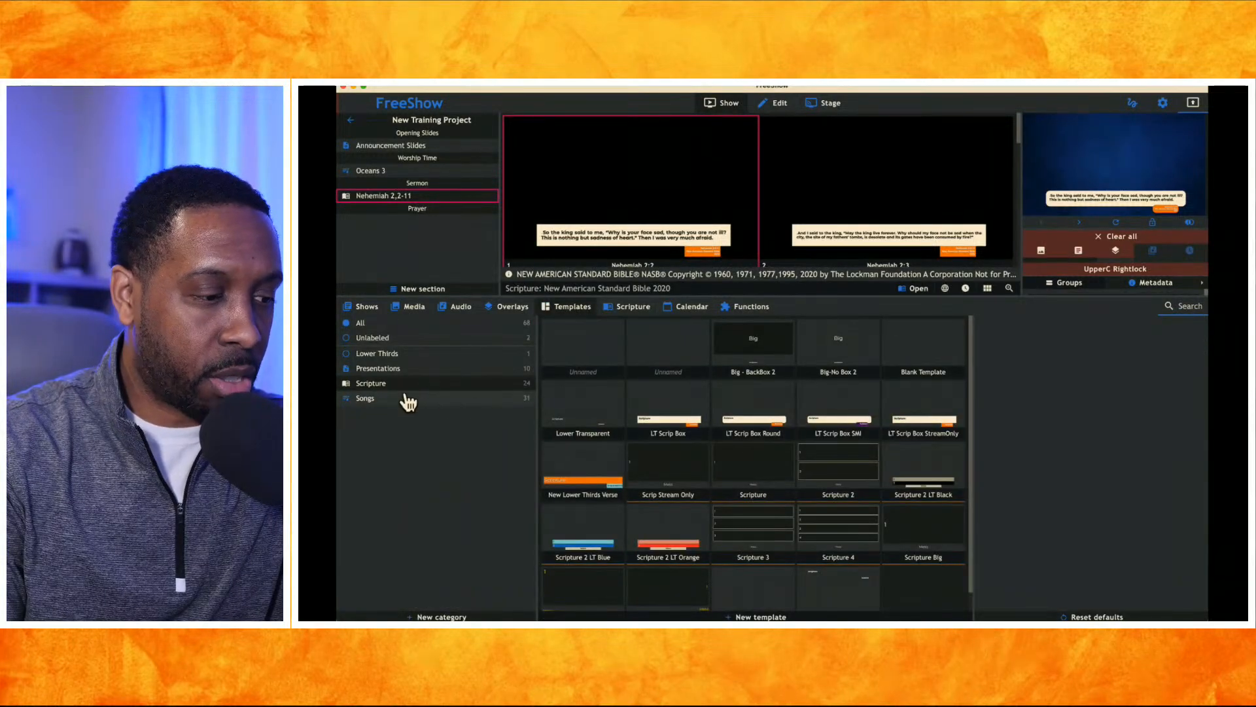
left_click(842, 347)
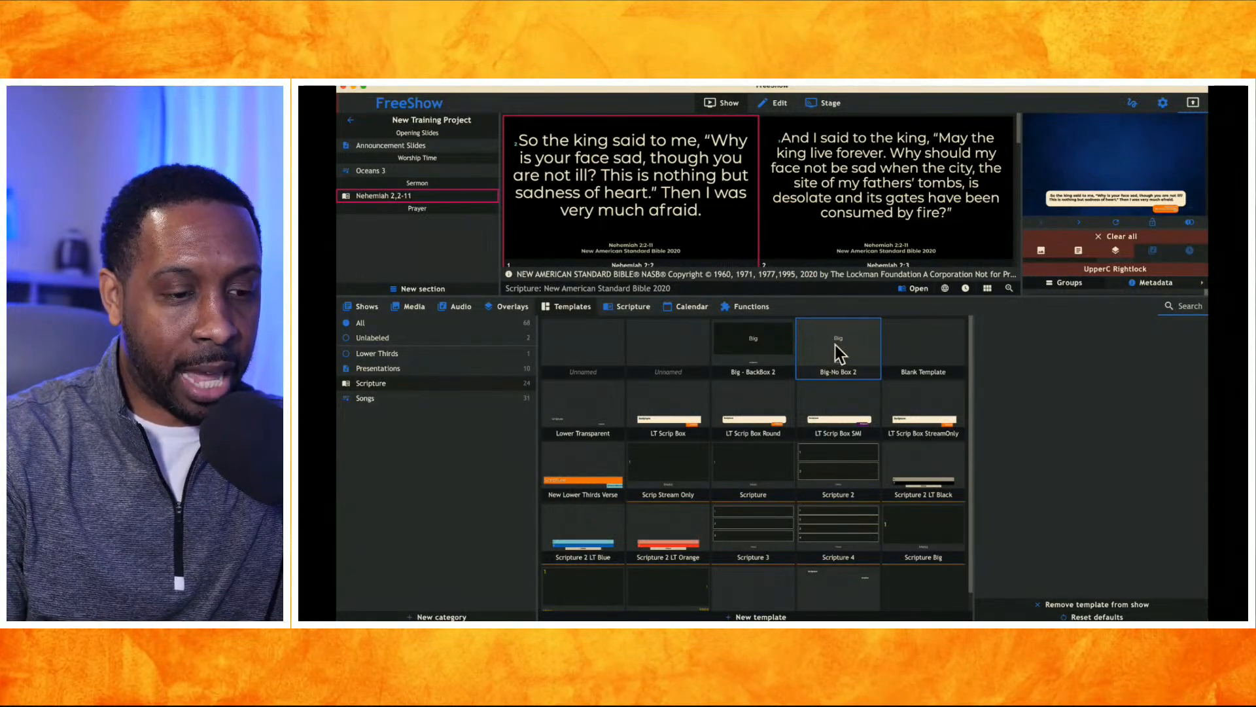
left_click_drag(830, 348, 620, 196)
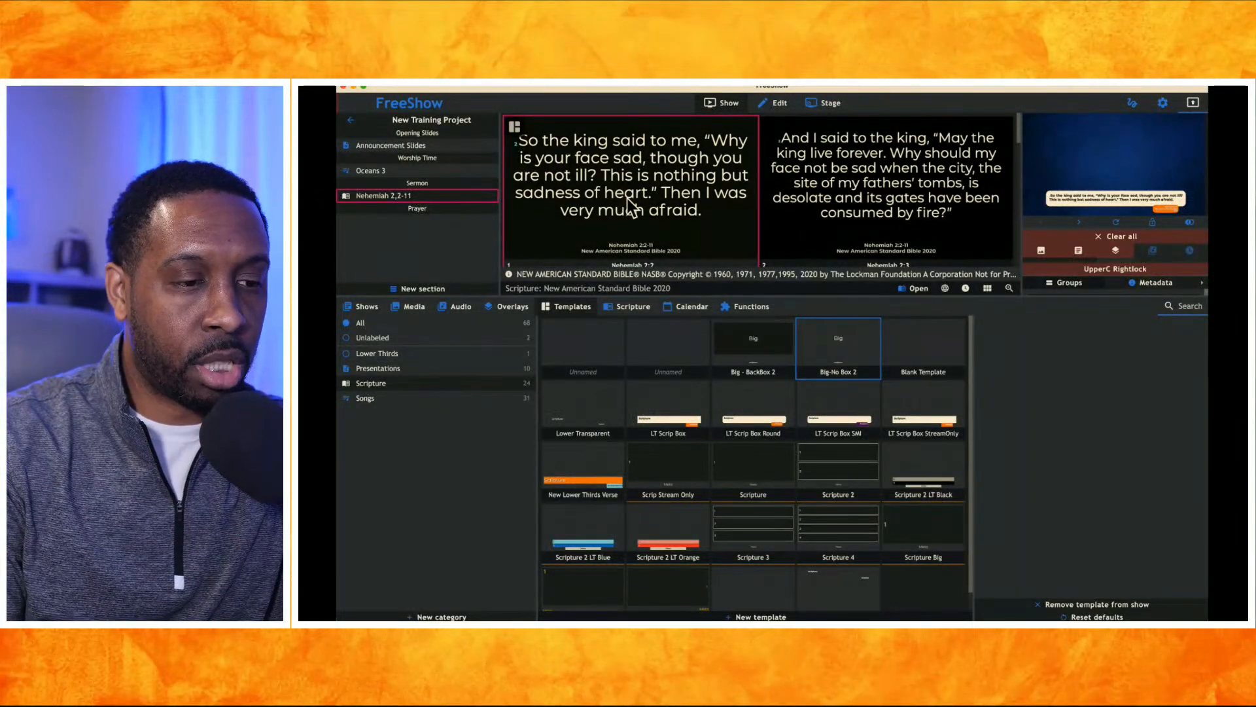
Send the first two Nehemiah slides to the output to check how the new template displays
left_click(656, 178)
left_click(828, 190)
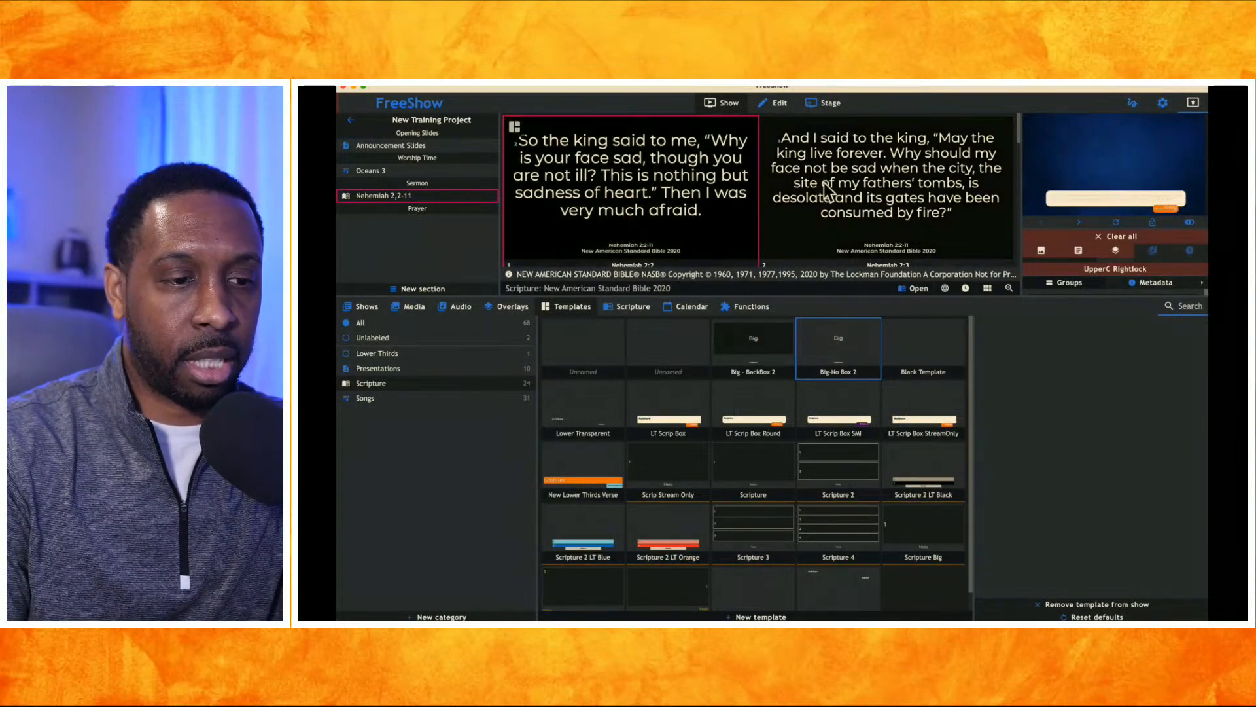
left_click(667, 188)
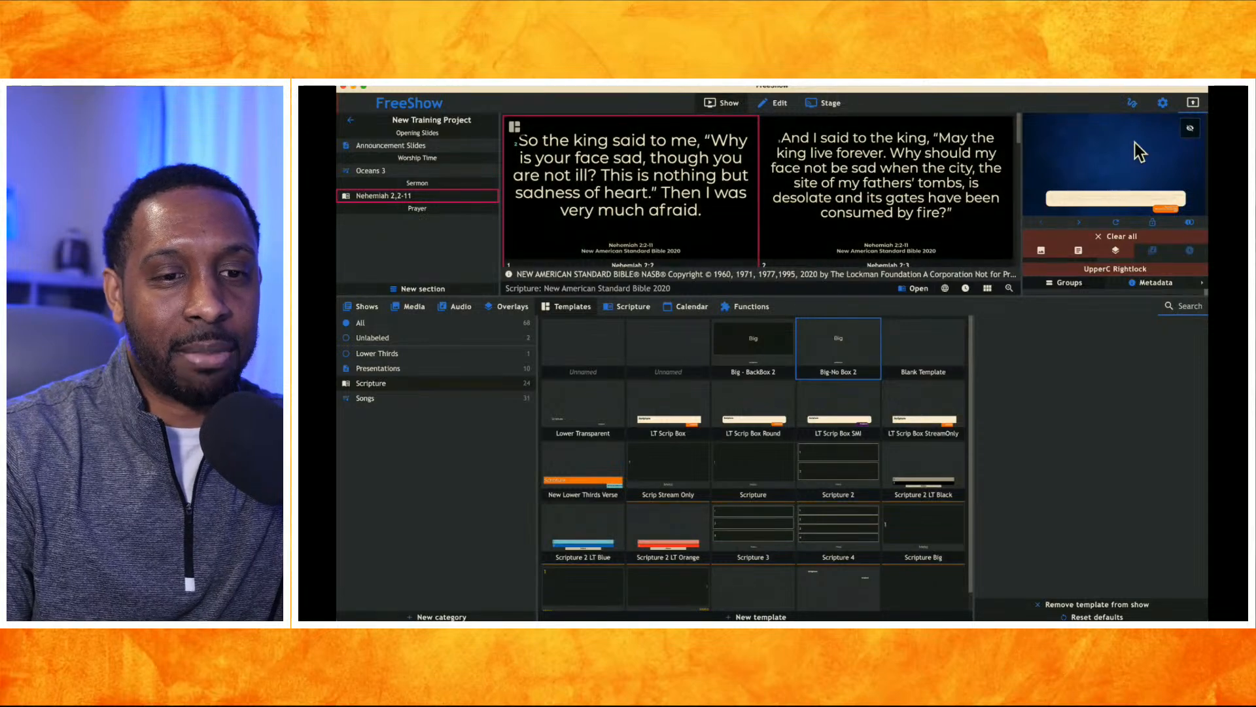
Remove the scripture override template from the Default output style and return to the show view
left_click(1162, 103)
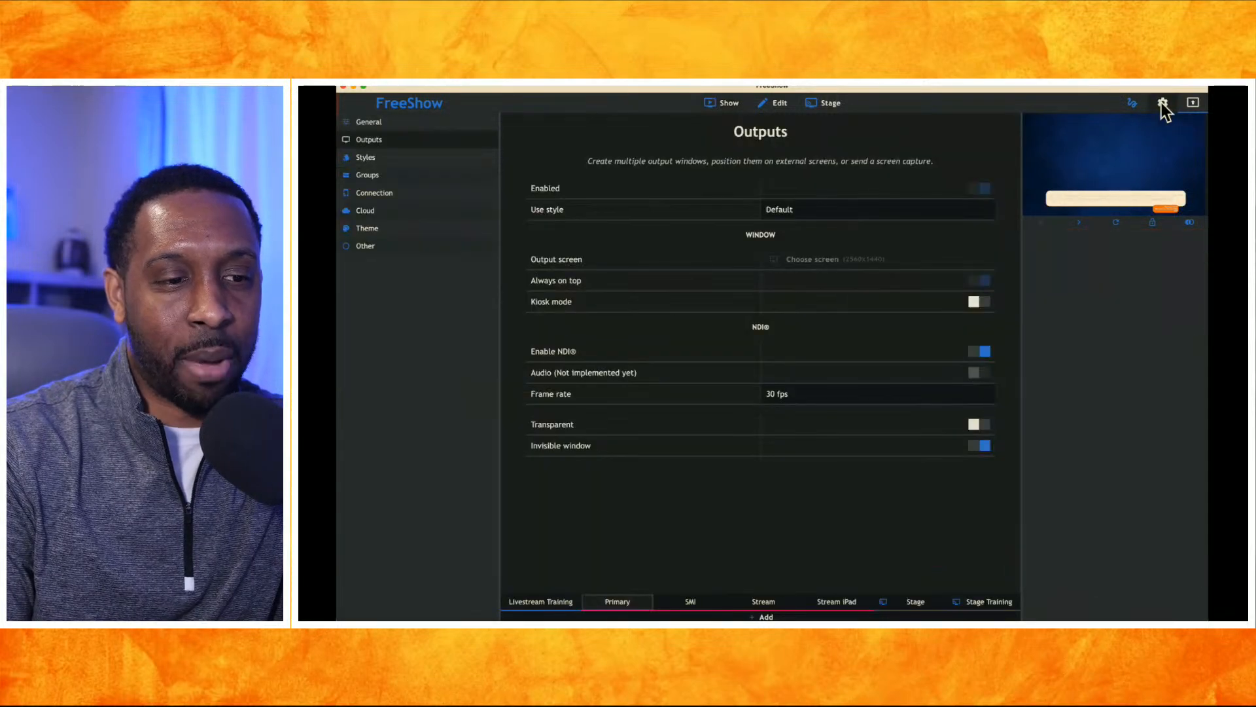
left_click(421, 157)
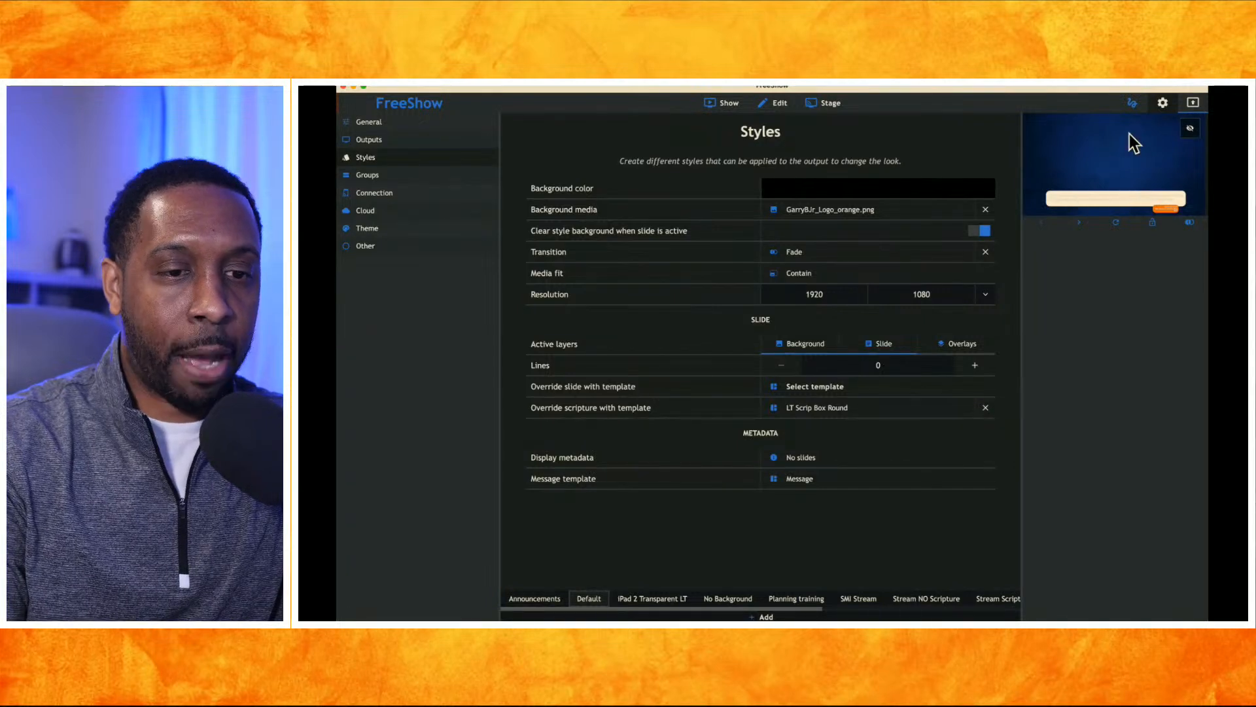
left_click(985, 407)
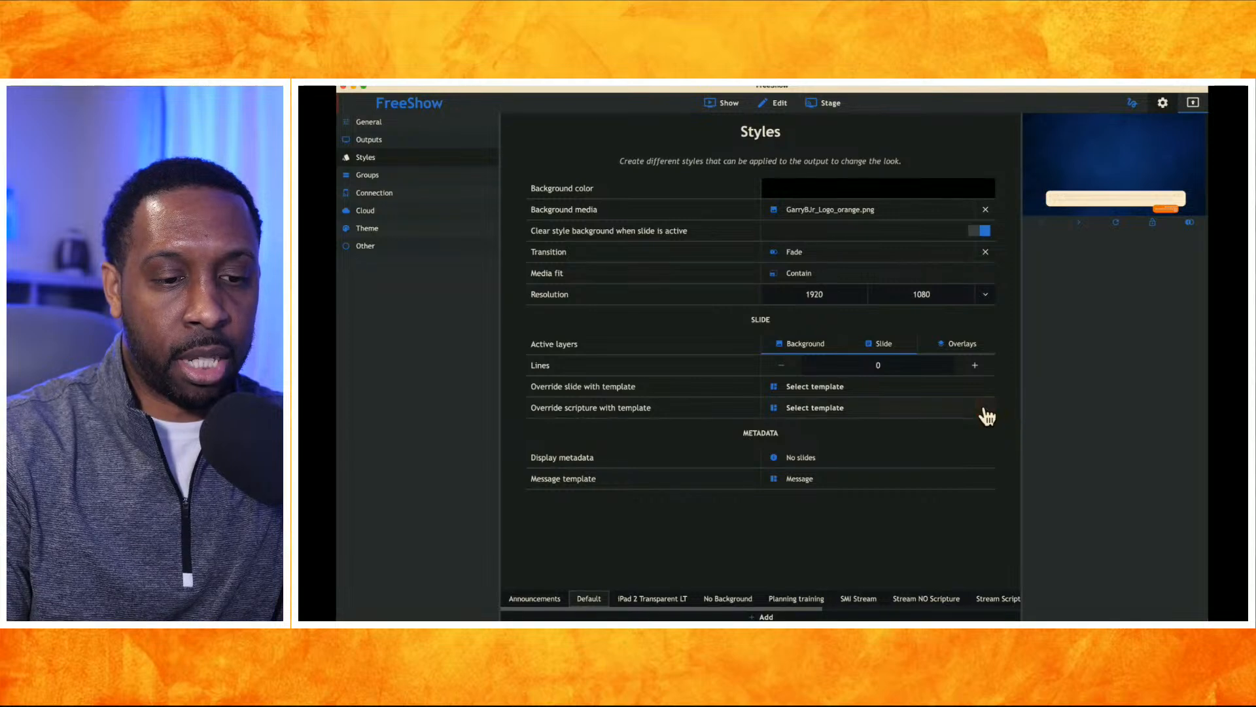
left_click(720, 102)
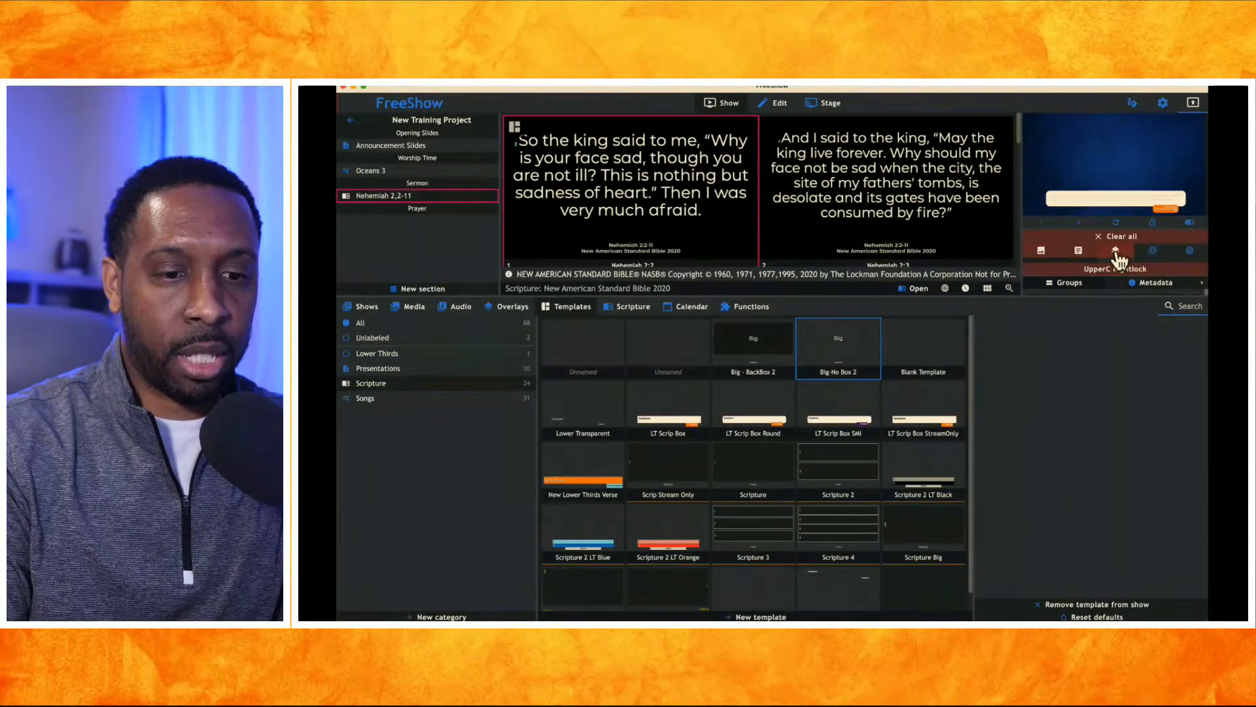
Output the first Nehemiah slide, inspect it in the enlarged output preview, and close the preview
left_click(688, 205)
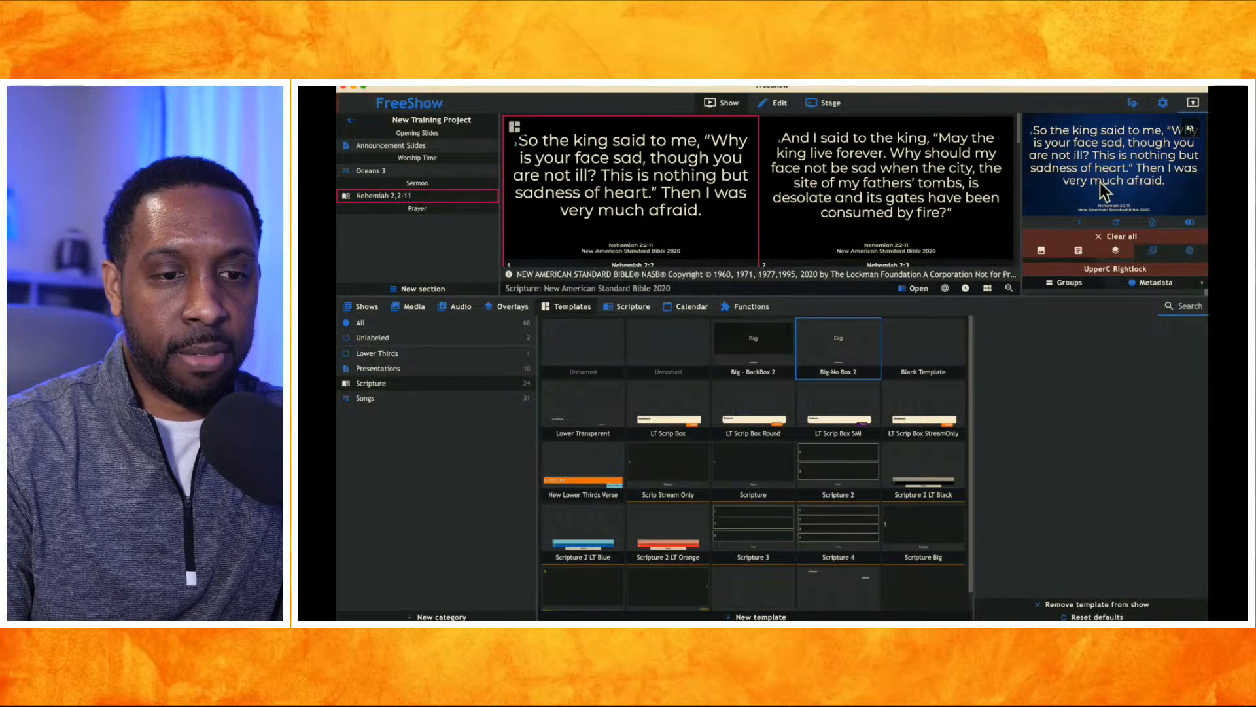
double_click(1118, 206)
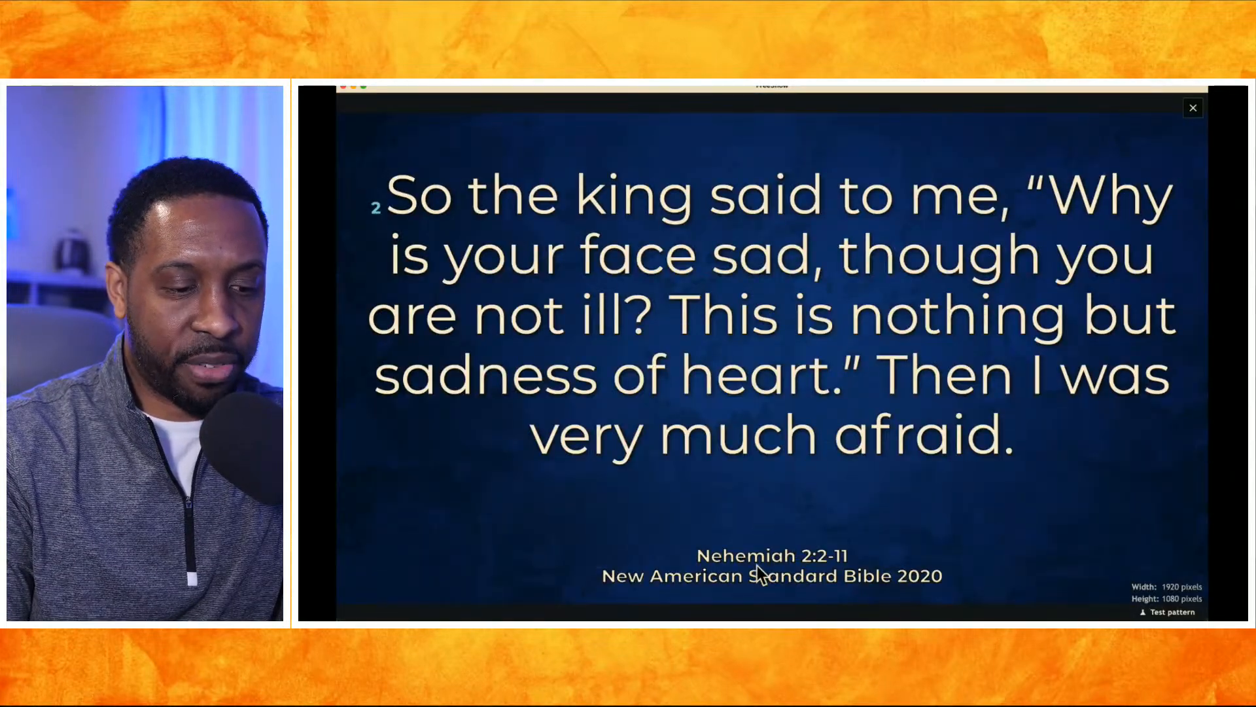
left_click(795, 483)
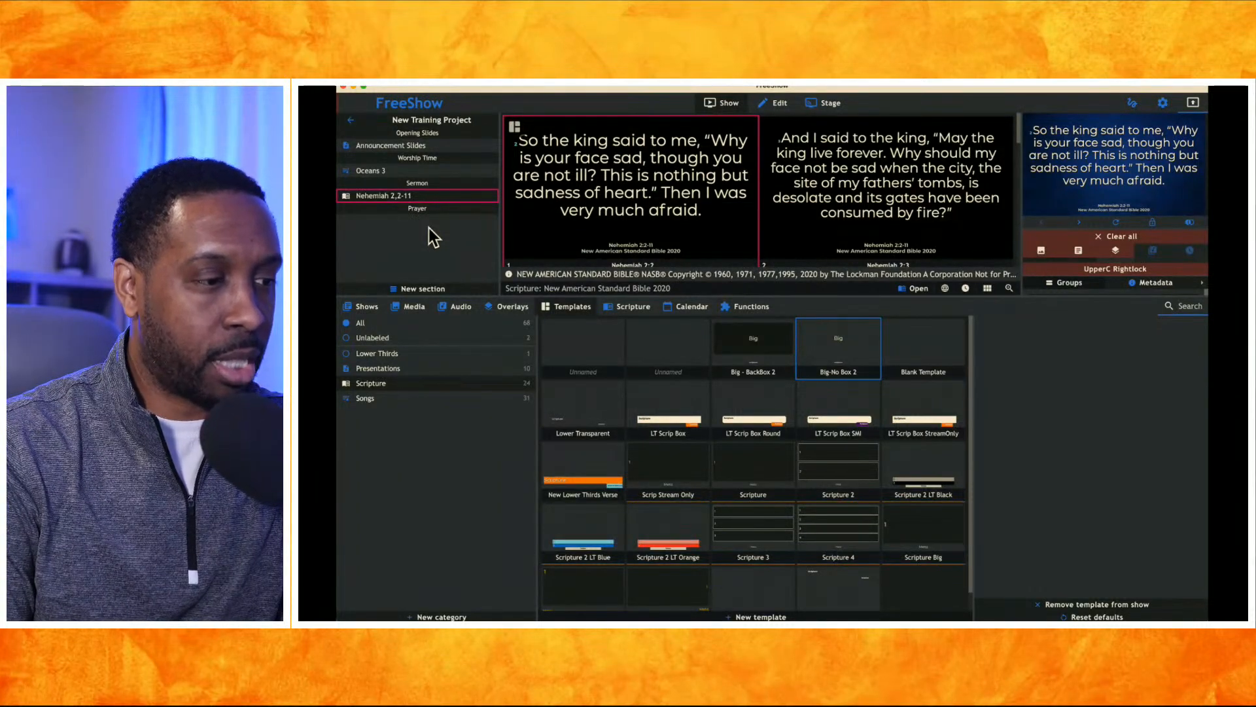
Return to the projects list and create a reusable template from New Training Project
left_click(351, 121)
left_click(402, 150)
left_click(351, 119)
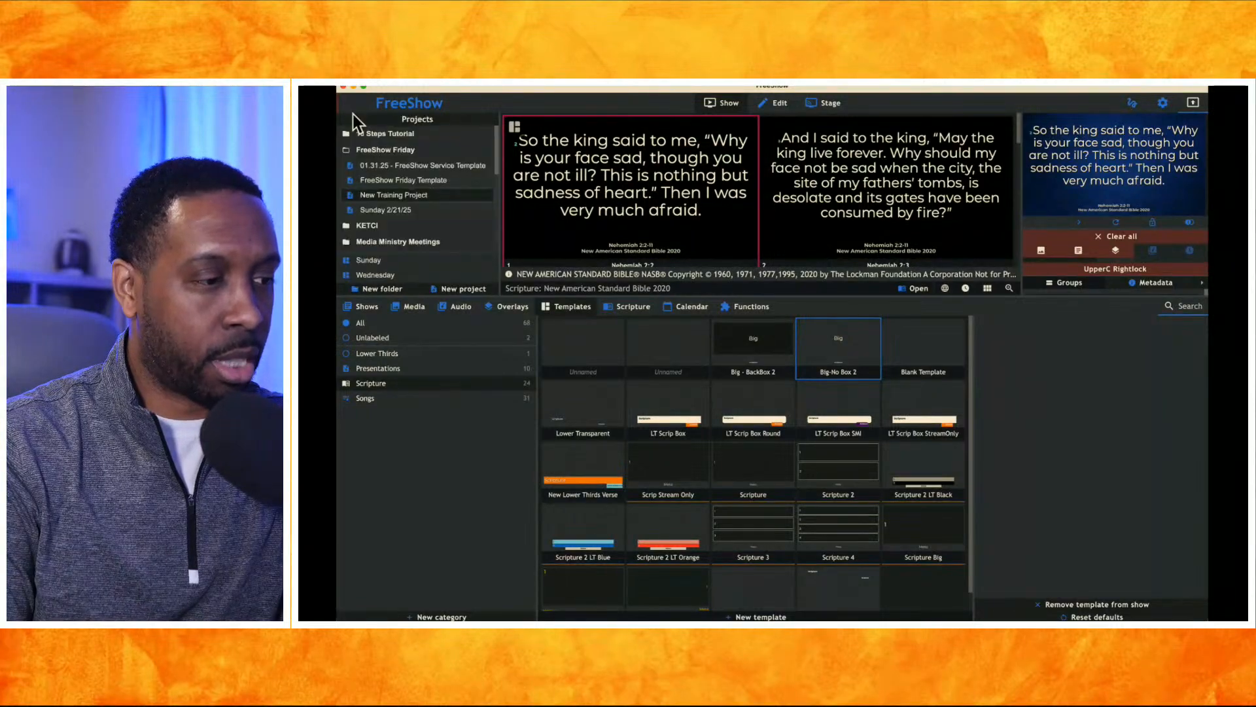
right_click(391, 197)
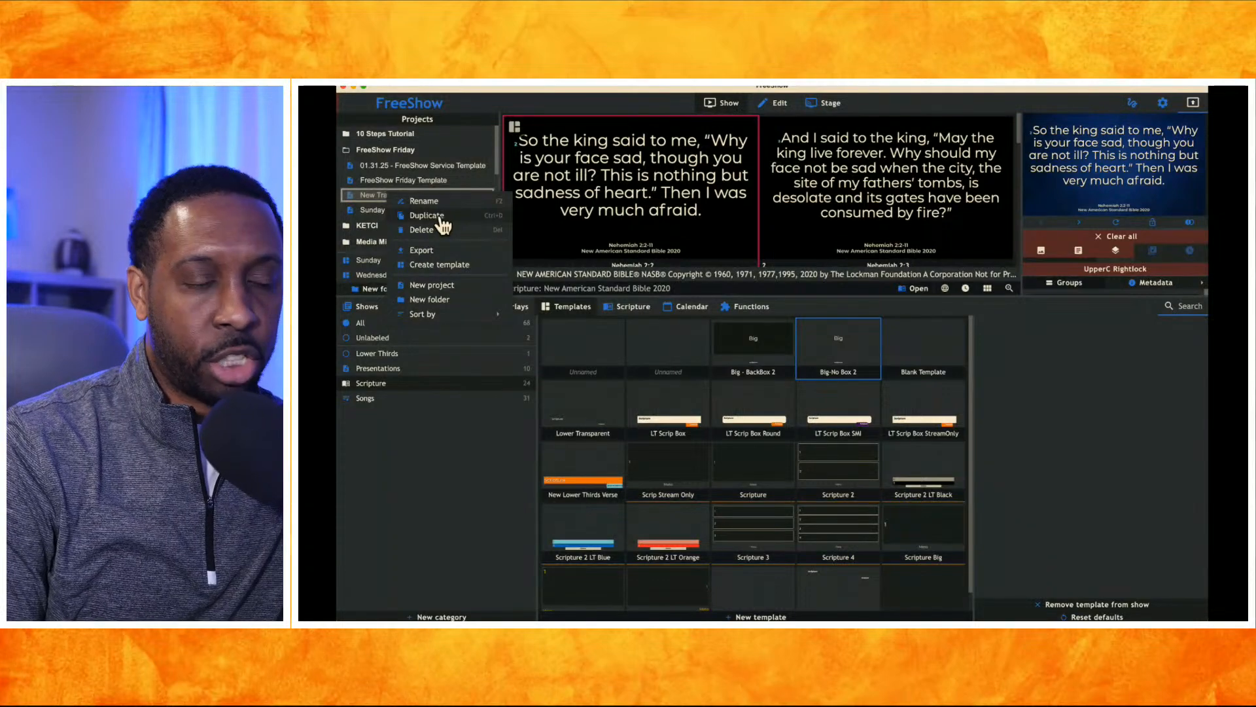
left_click(439, 266)
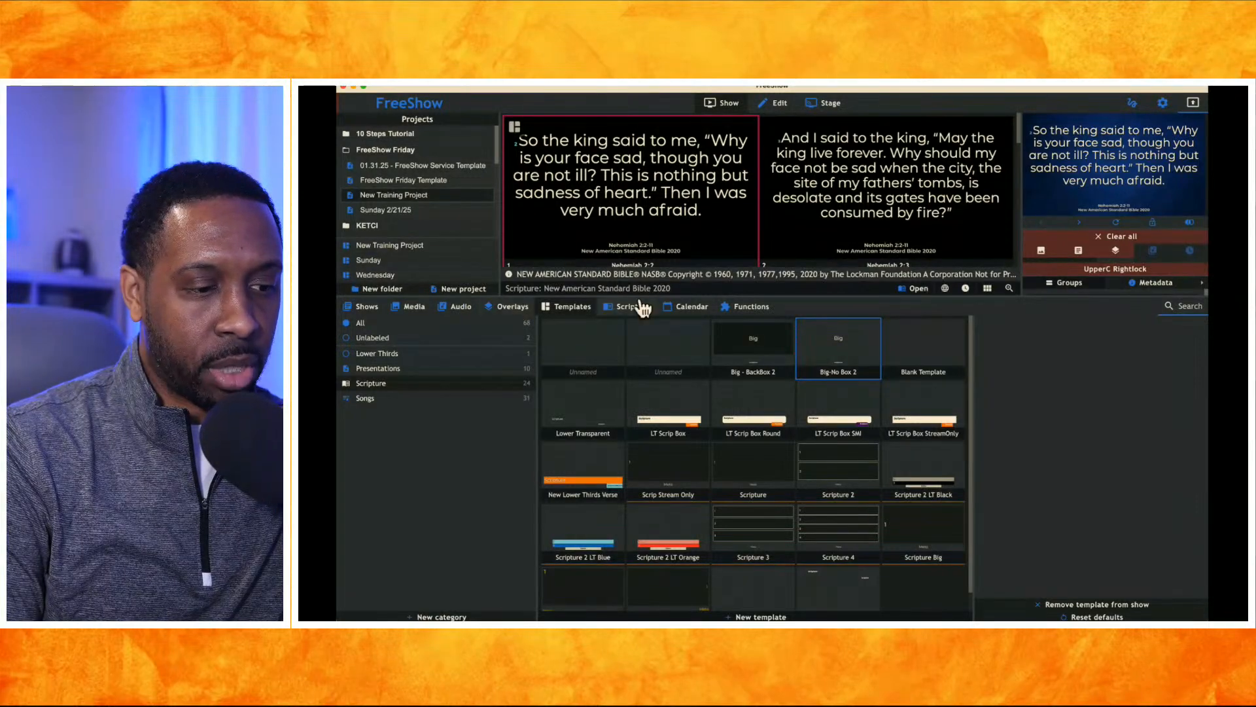
Shrink the lower drawer to expose more of the projects list and view the options available for project 02.14.25
left_click_drag(692, 296, 697, 430)
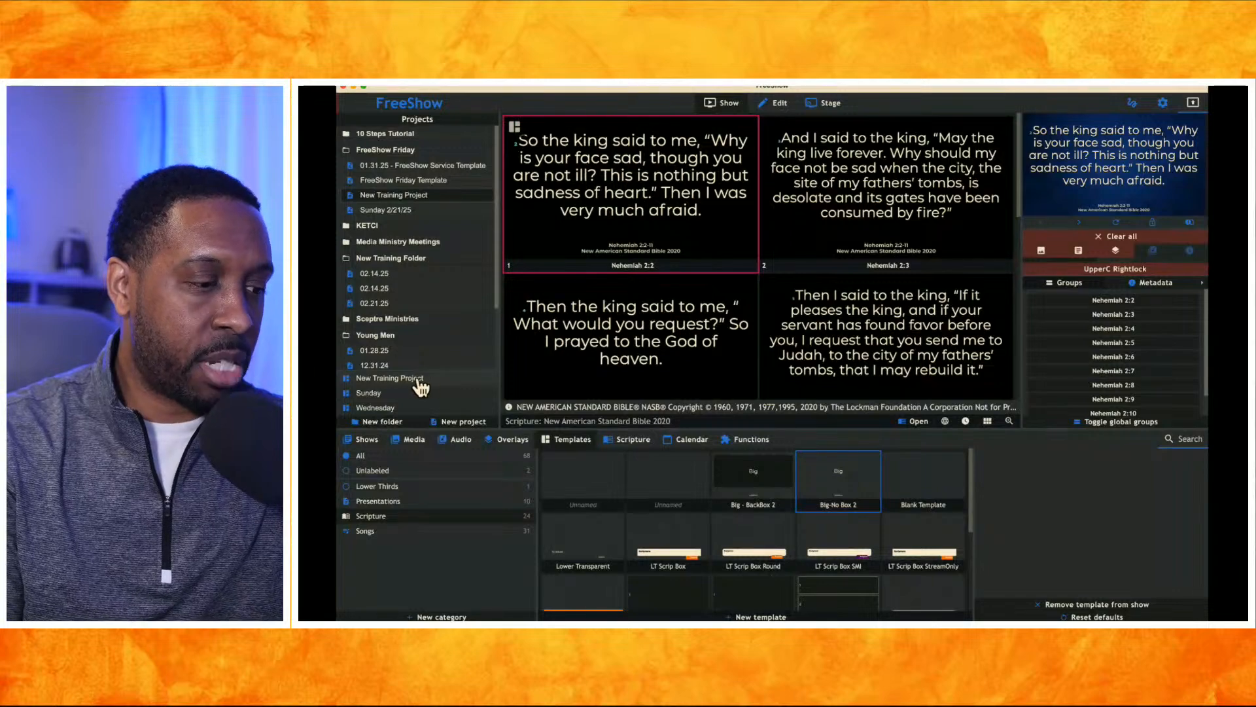
right_click(390, 279)
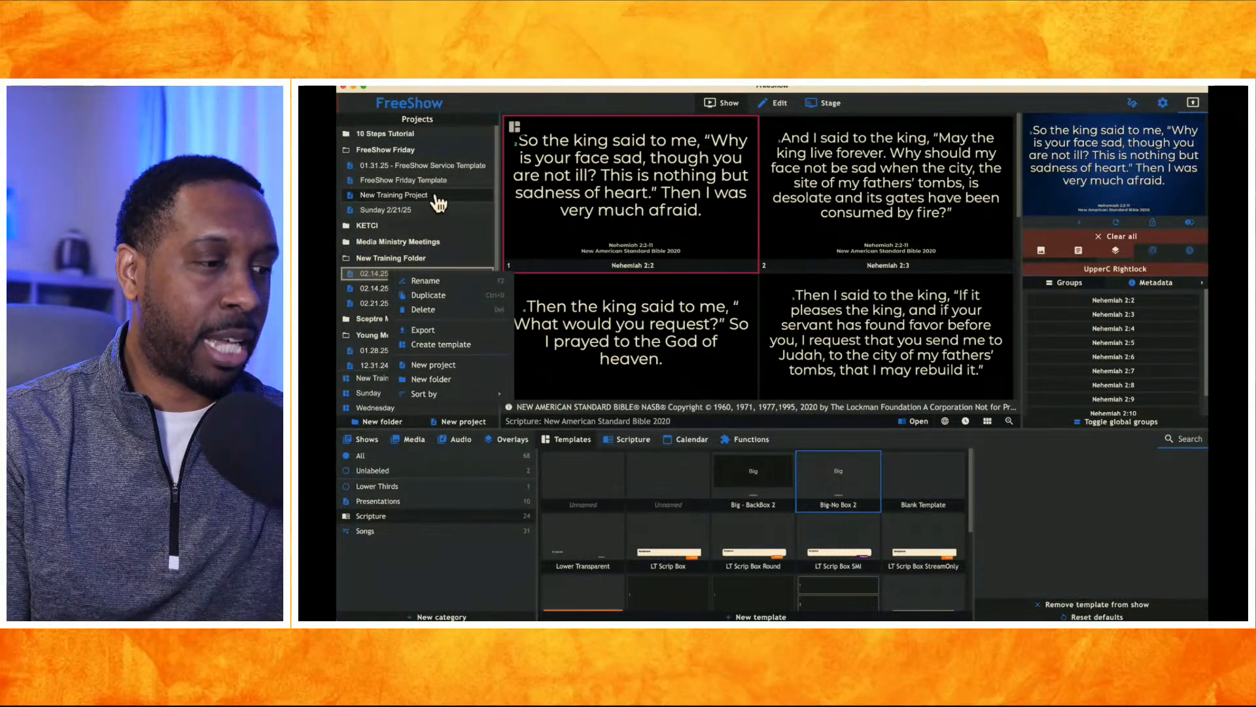
left_click(501, 98)
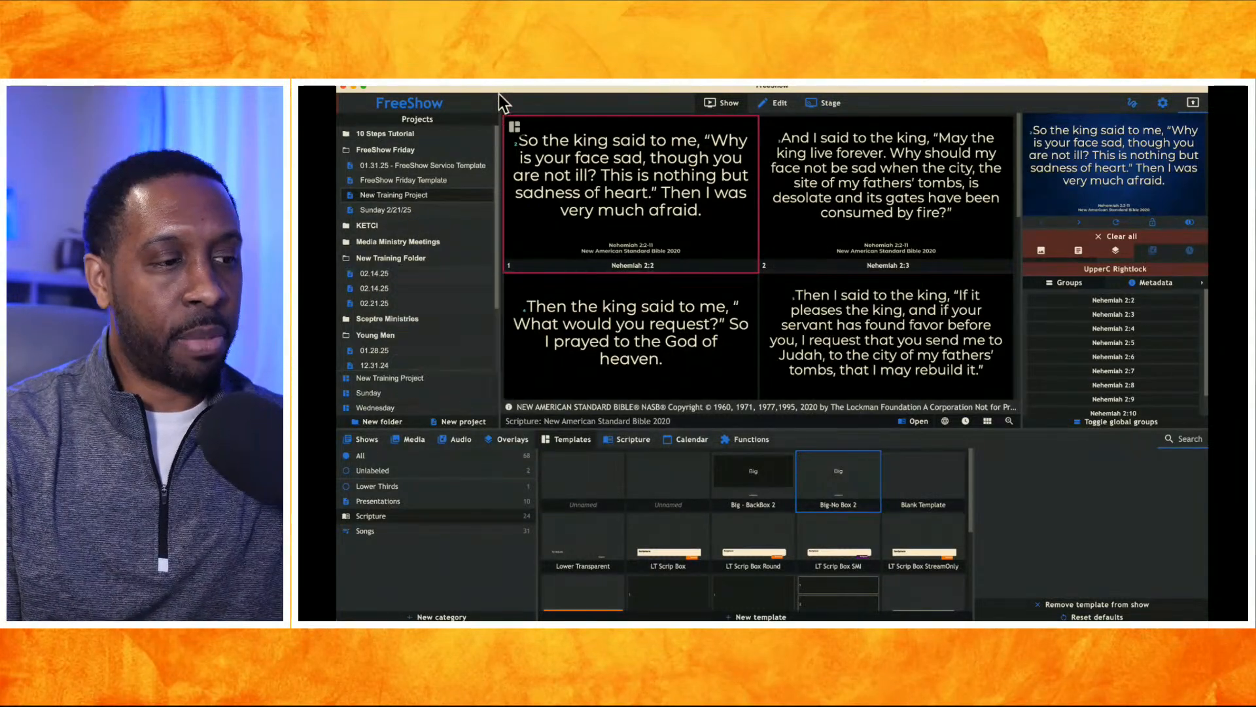